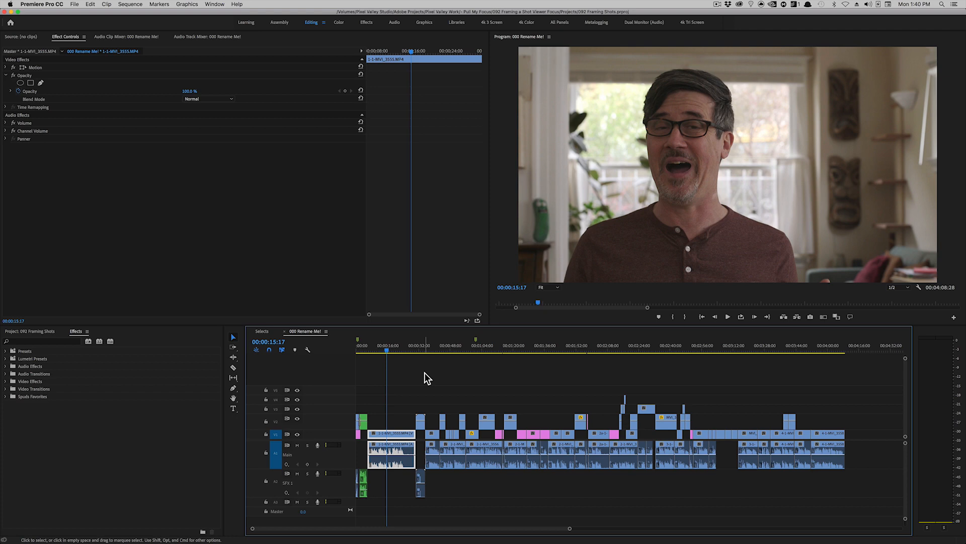
Scrub the playhead forward through the sequence to 00:01:50:08
mouse_move(386, 346)
left_mouse_down()
mouse_move(370, 355)
mouse_move(407, 363)
mouse_move(518, 356)
mouse_move(496, 360)
left_mouse_up()
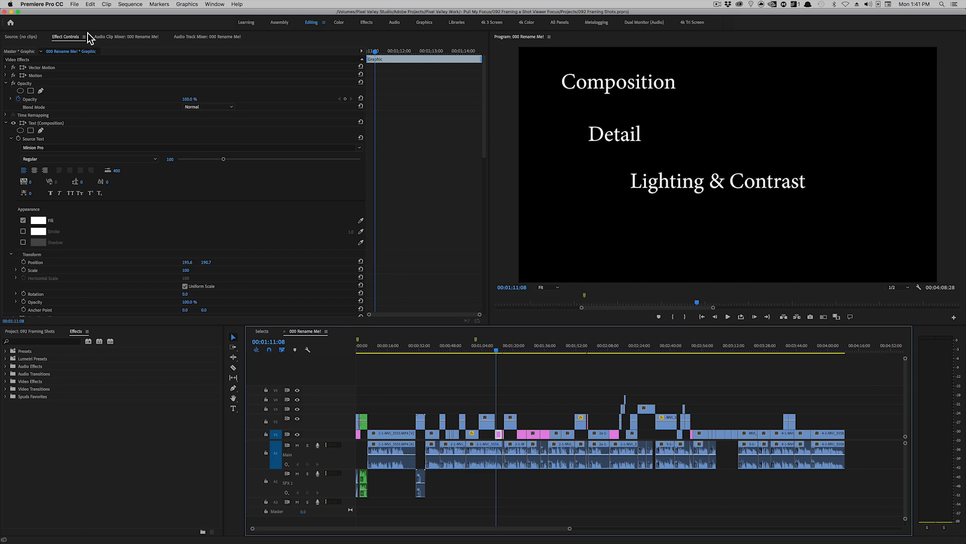
left_click(49, 4)
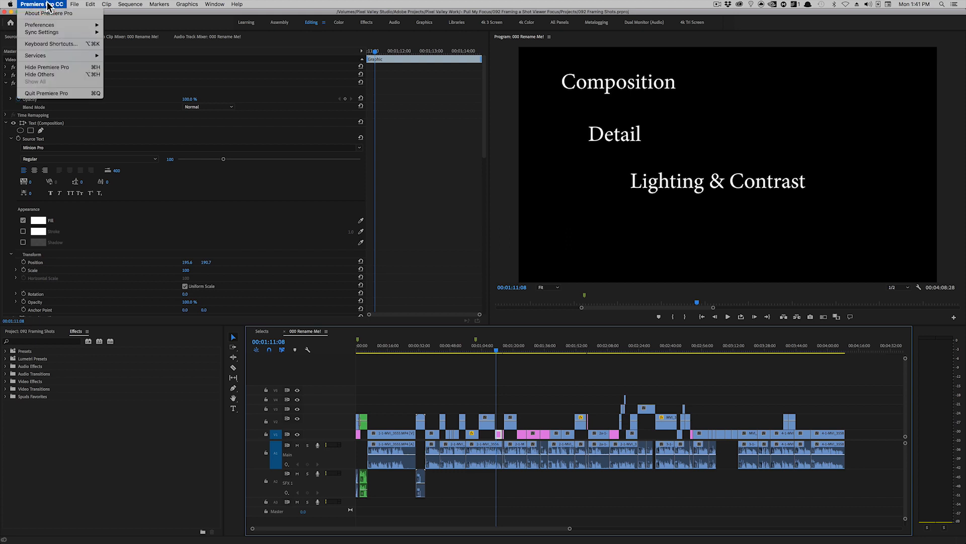
left_click(49, 5)
left_click(501, 349)
left_click_drag(510, 349, 574, 352)
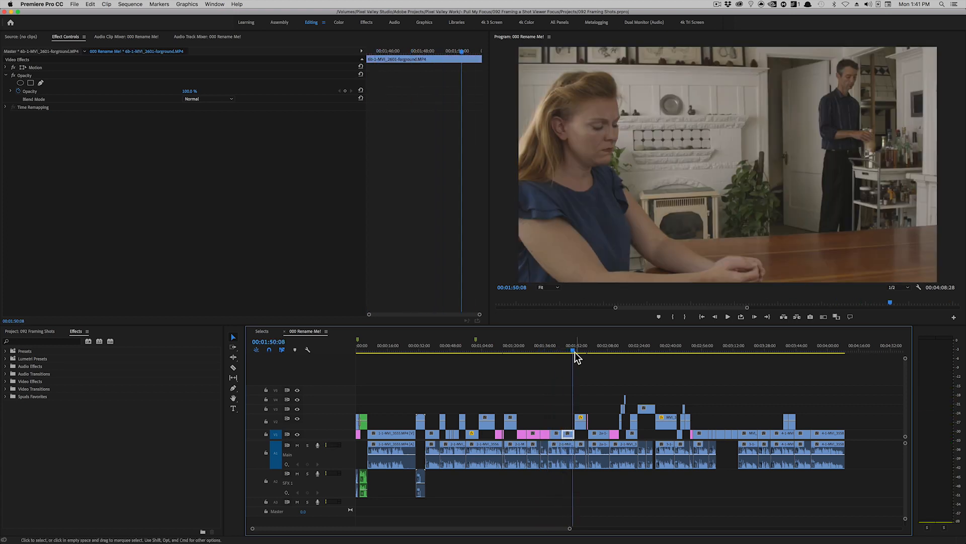
Turn off Play audio while scrubbing in the audio preferences, and scrub the sequence playhead back to 00:00:13:13
left_click(44, 5)
mouse_move(49, 26)
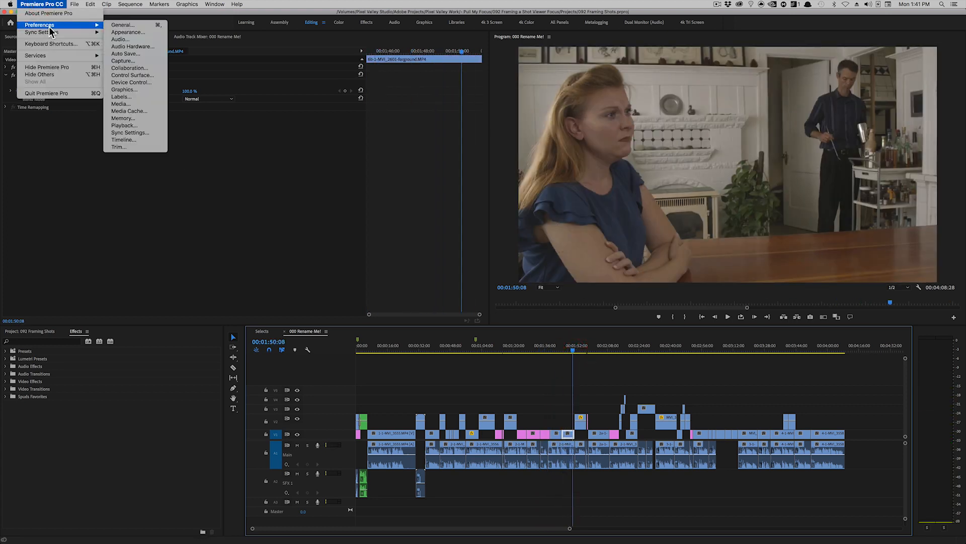
left_click(138, 39)
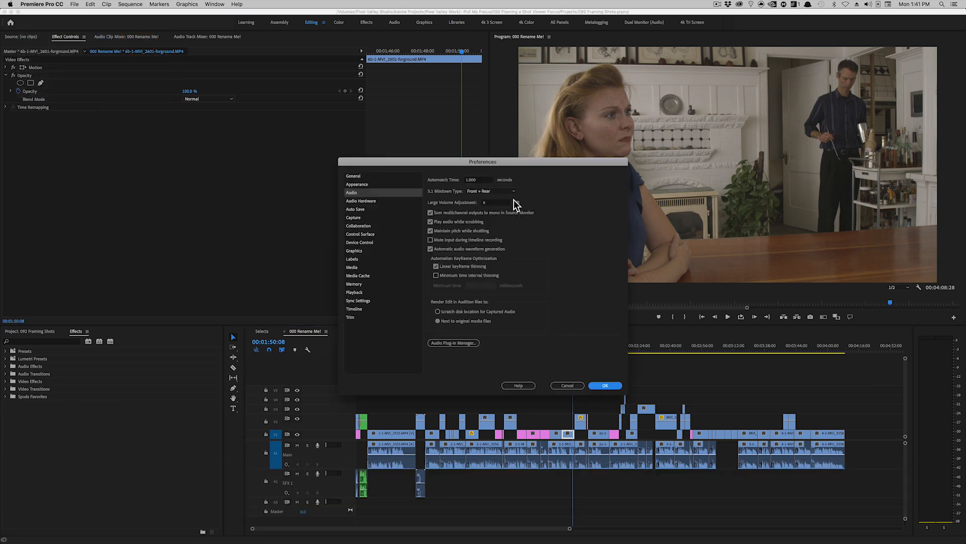
left_click(431, 222)
left_click(605, 386)
mouse_move(569, 351)
left_mouse_down()
mouse_move(454, 351)
mouse_move(529, 352)
mouse_move(484, 350)
left_mouse_up()
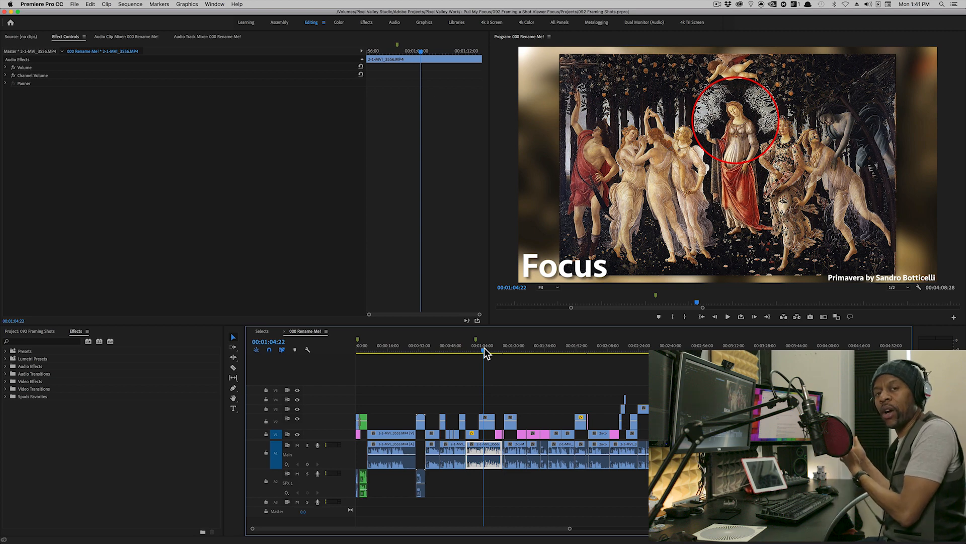
left_click_drag(484, 351, 383, 356)
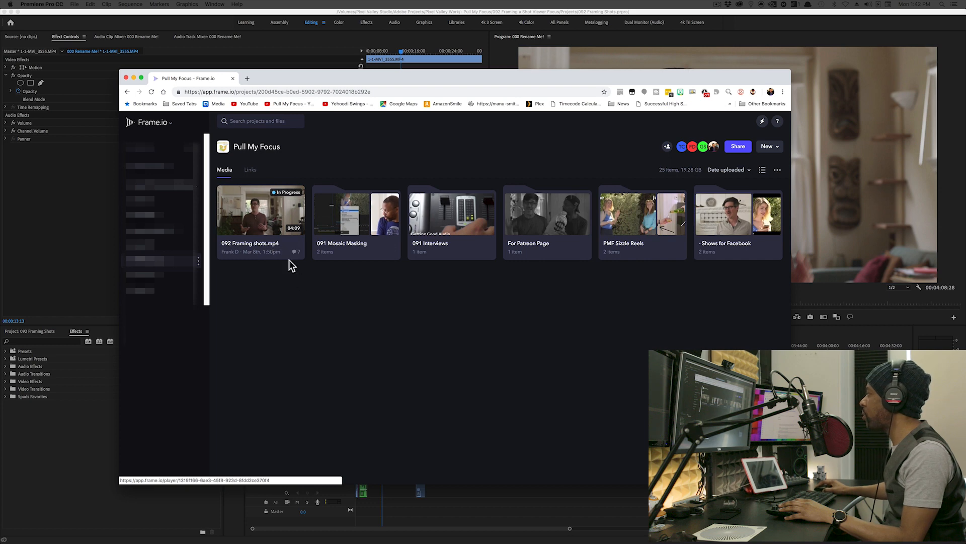
Open 092 Framing shots.mp4 from the Pull My Focus project in Frame.io in the browser and play it briefly at about 00:41
left_click(267, 226)
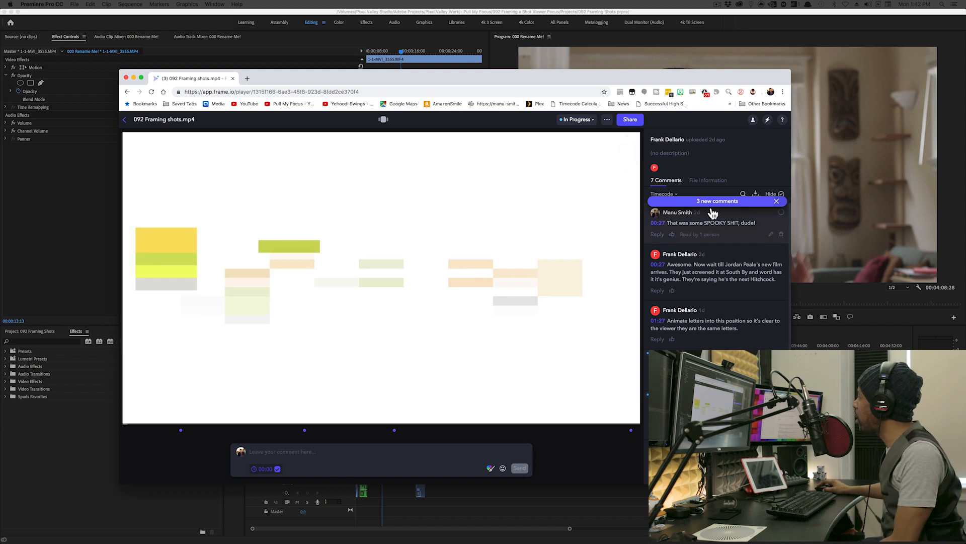
mouse_move(165, 426)
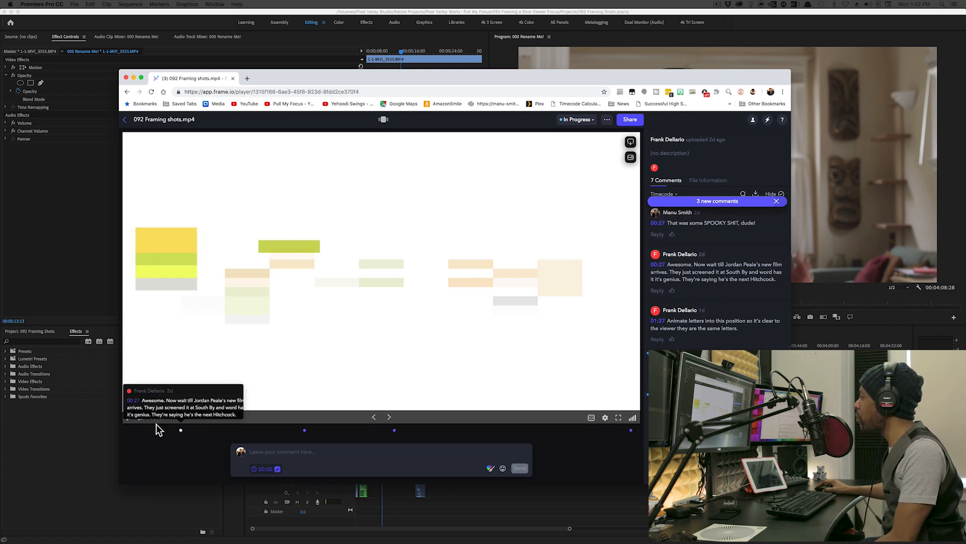
left_click_drag(134, 409, 207, 409)
left_click(129, 420)
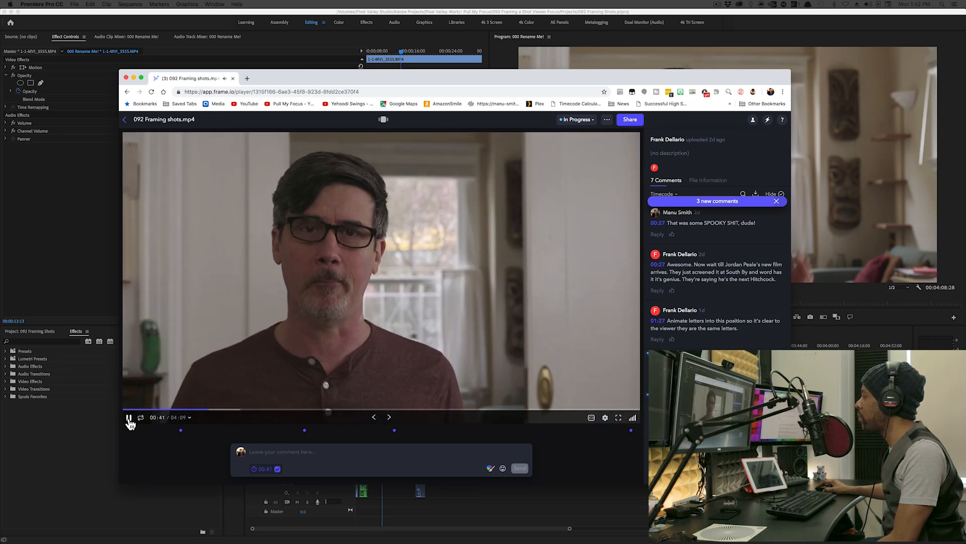
left_click(130, 421)
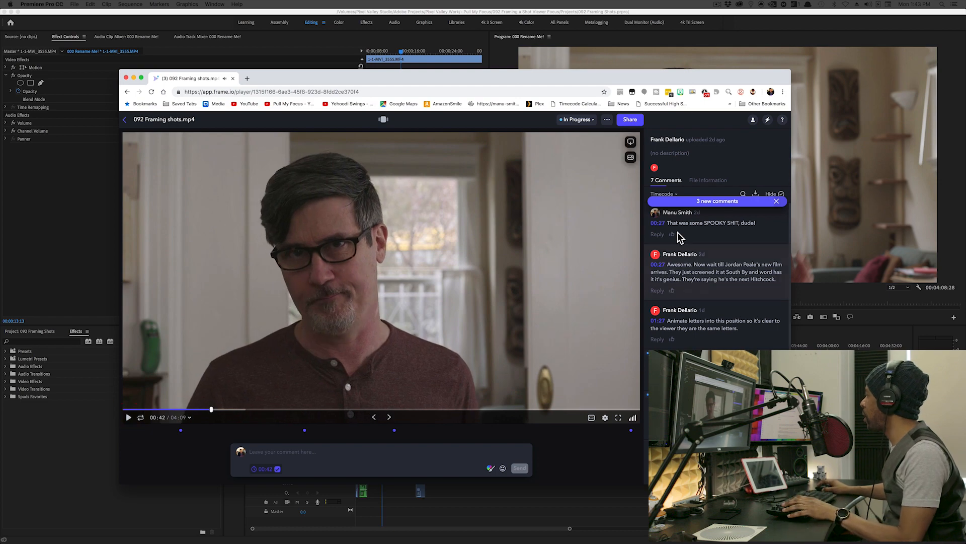
Jump to the new comments on the video and dismiss the new-comment banner
left_click(712, 202)
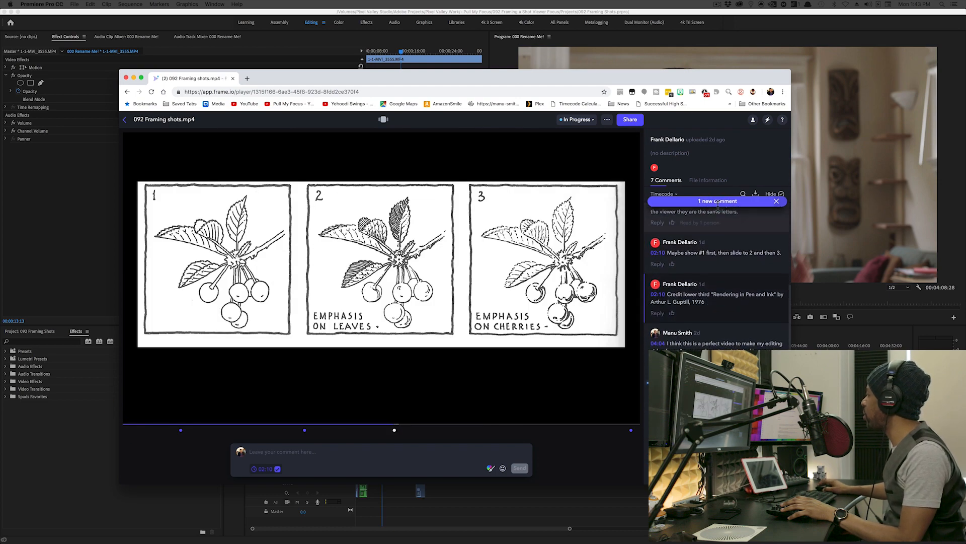
left_click(778, 200)
scroll(713, 262, "up", 4)
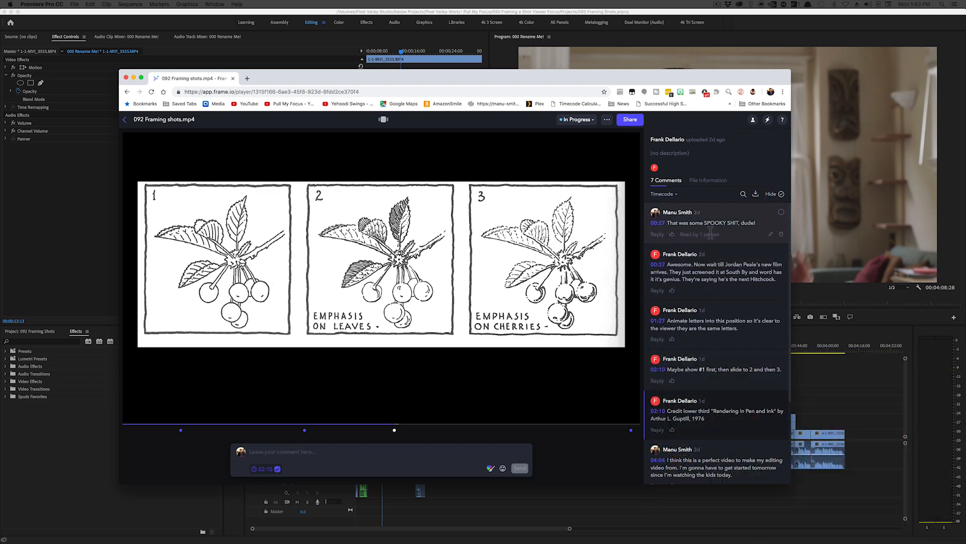
Review the timecoded comments, showing the frames at 00:27 and 02:10 for the slide order and lower-third credit notes
left_click(710, 272)
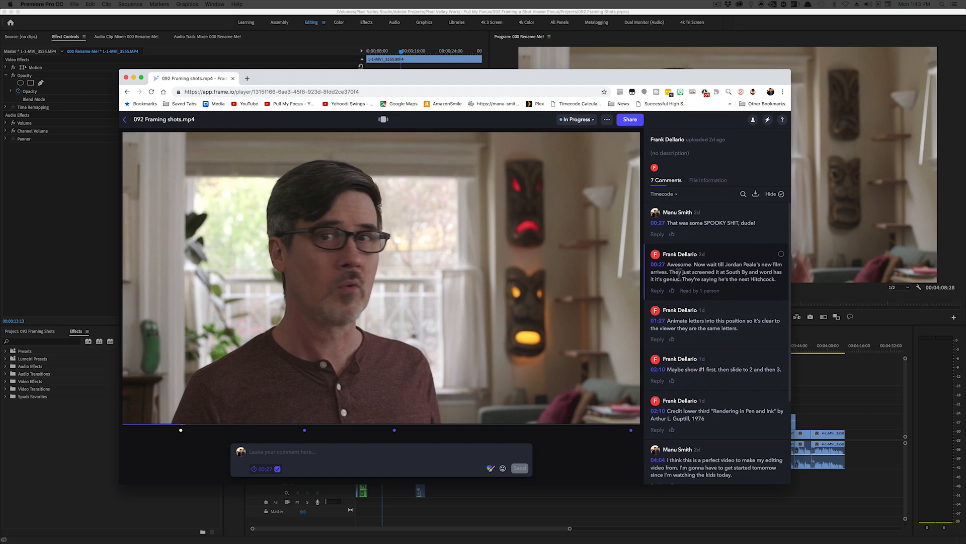
scroll(714, 304, "down", 1)
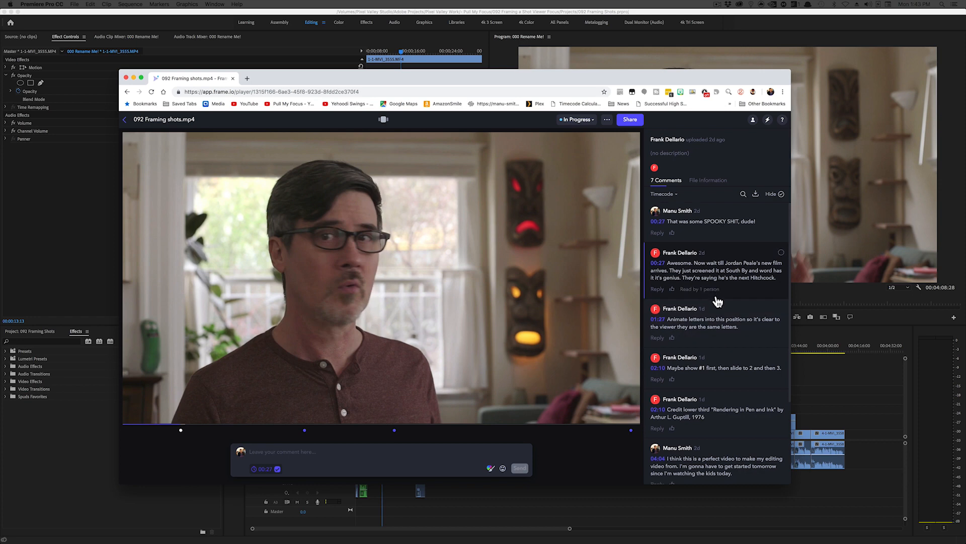
scroll(718, 302, "down", 3)
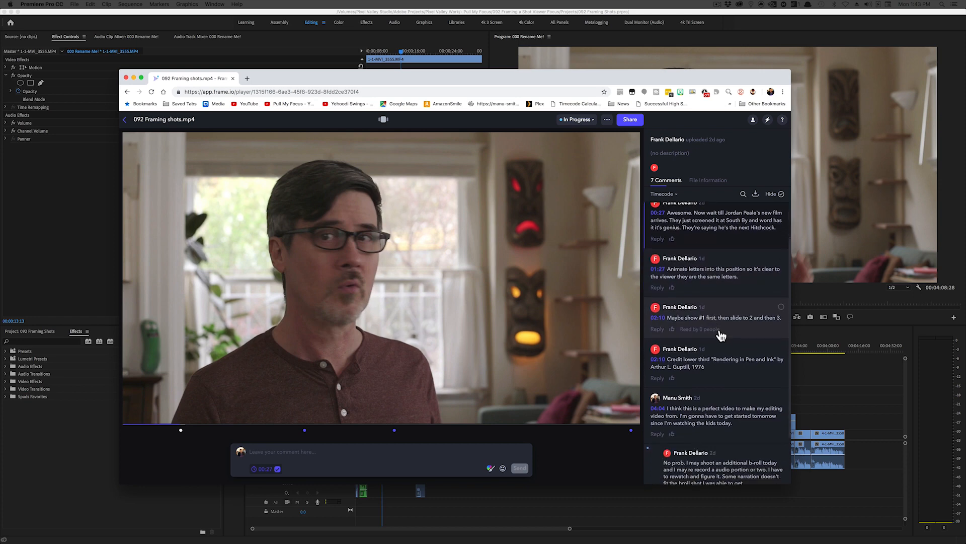
scroll(721, 336, "down", 1)
left_click(719, 297)
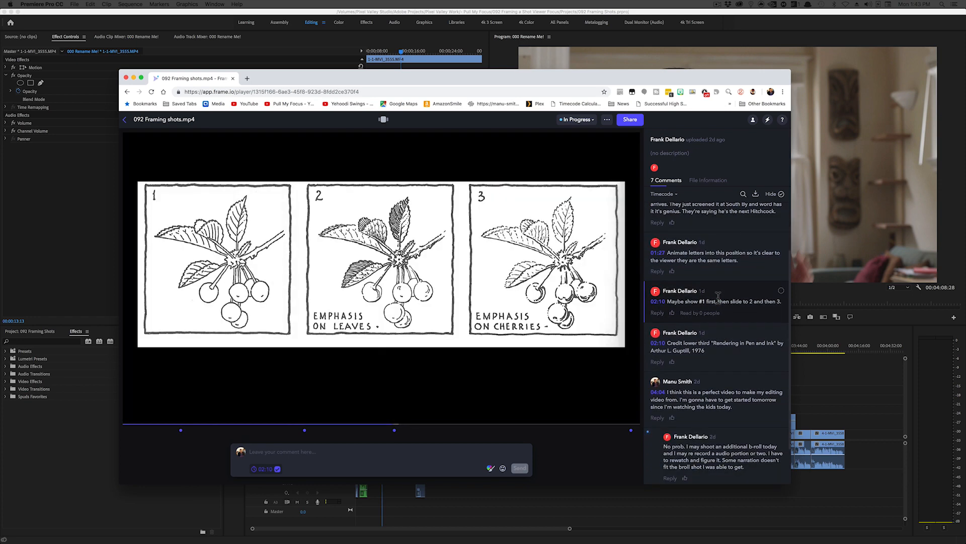
scroll(733, 328, "down", 1)
left_click(732, 333)
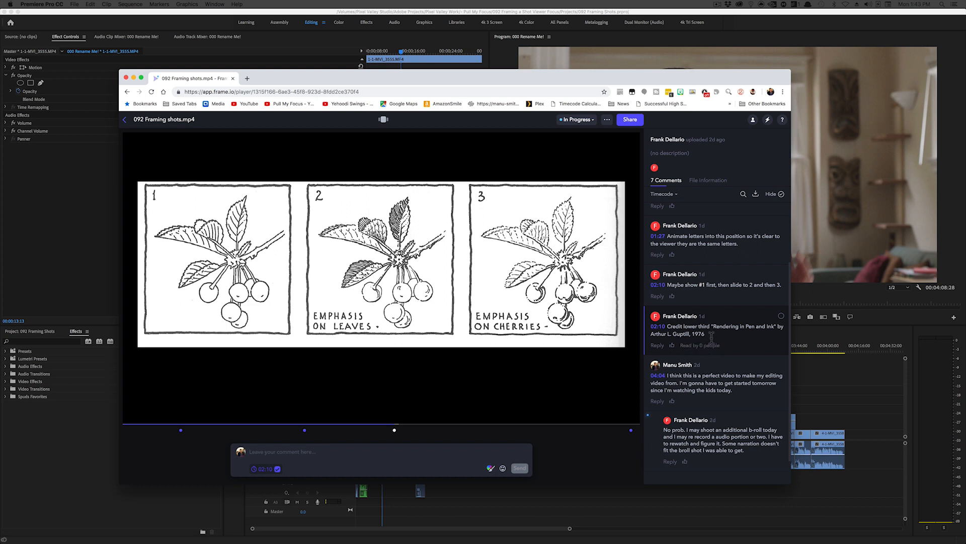
scroll(710, 347, "down", 1)
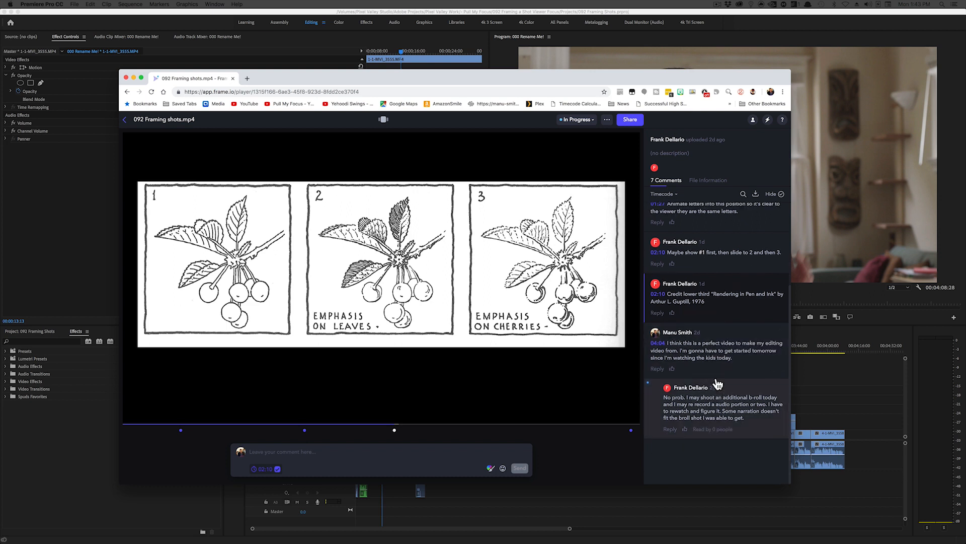
scroll(716, 369, "up", 3)
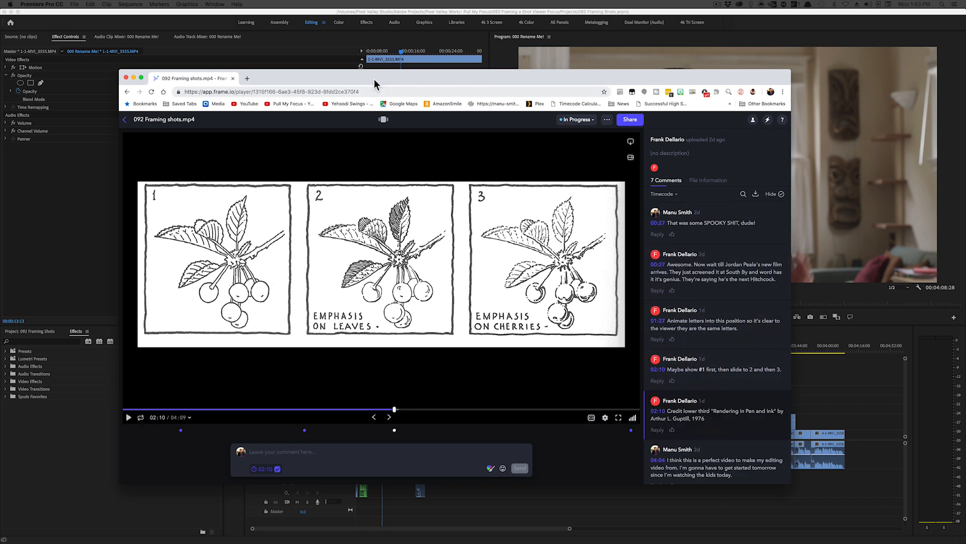
Move the browser window off the screen and return to Premiere Pro
left_click_drag(372, 77, 965, 83)
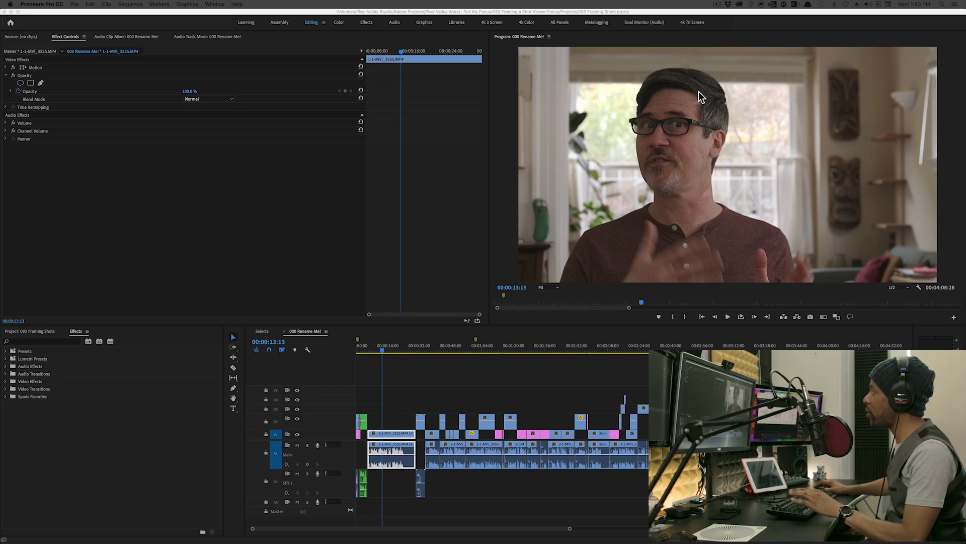
left_click(161, 238)
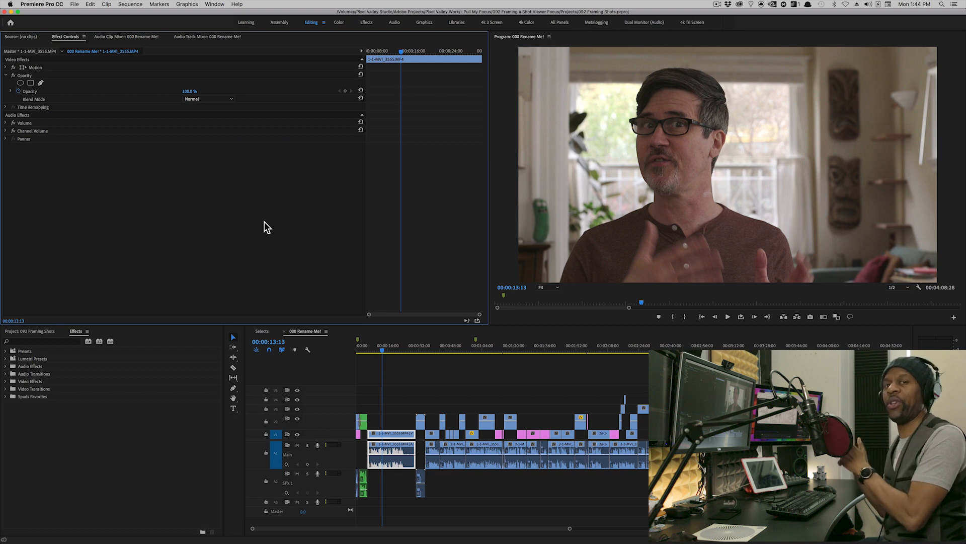
left_click(220, 222)
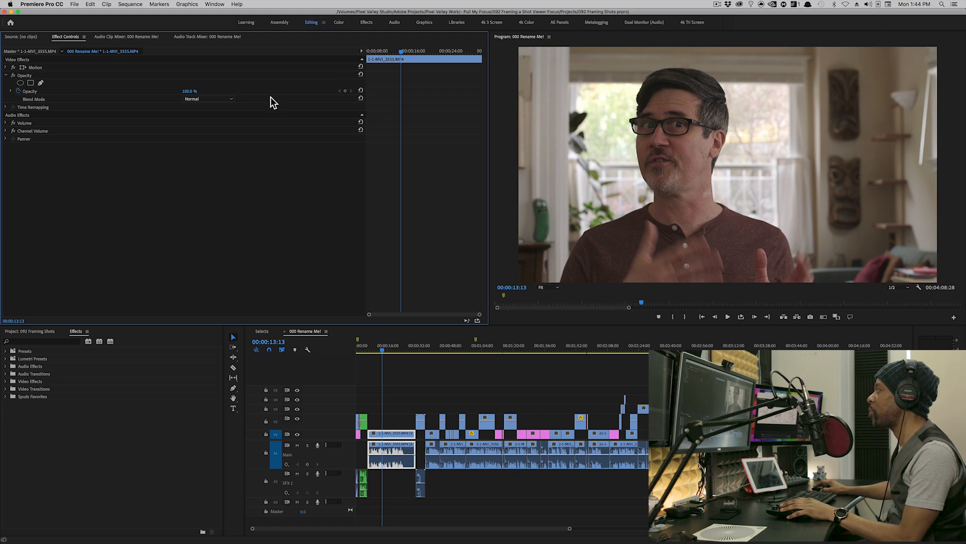
Reset the Editing workspace to its saved layout, and widen the Program monitor by narrowing the Effect Controls panel
left_click(324, 24)
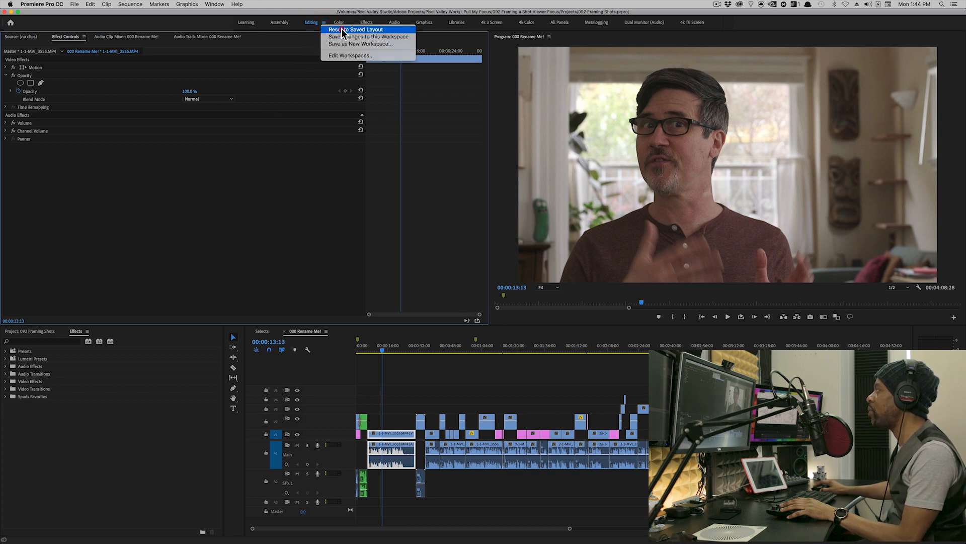
left_click(341, 28)
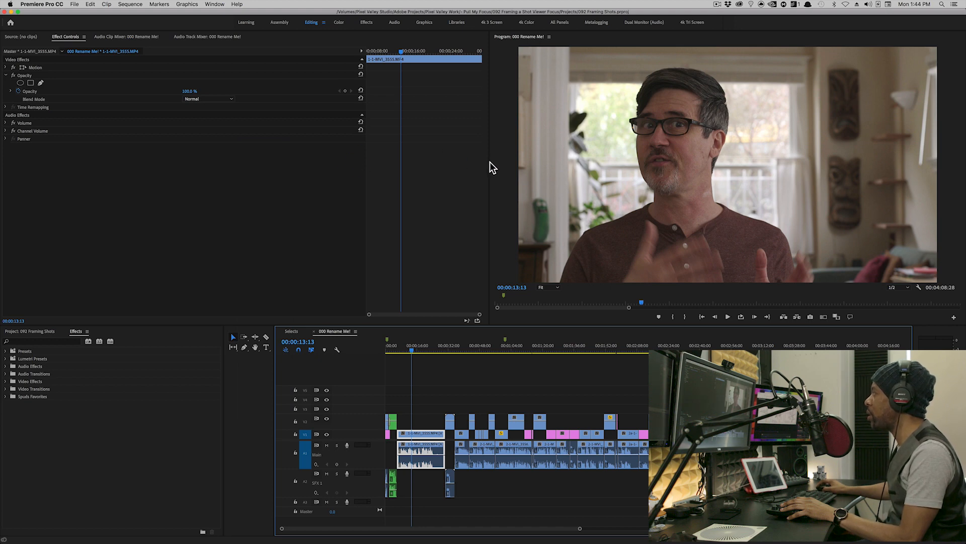
left_click_drag(490, 162, 316, 161)
left_click(185, 203)
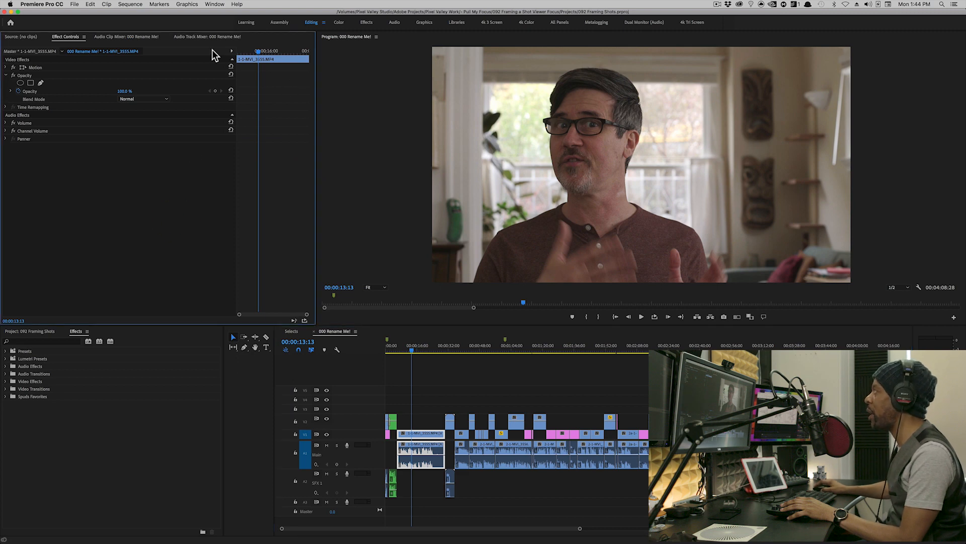
Open the Frame.io extension as a floating panel, enlarge it, and place it over the middle of the workspace
left_click(213, 5)
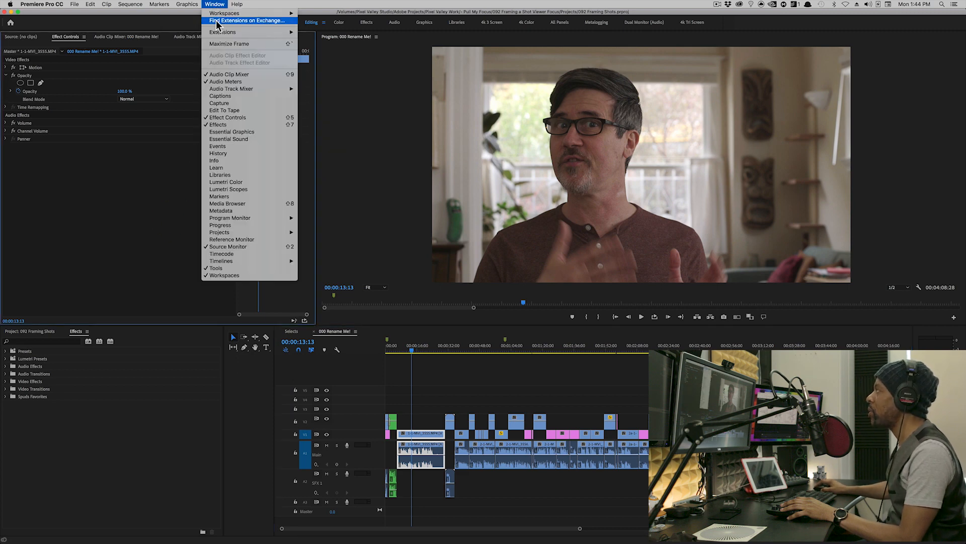
mouse_move(254, 35)
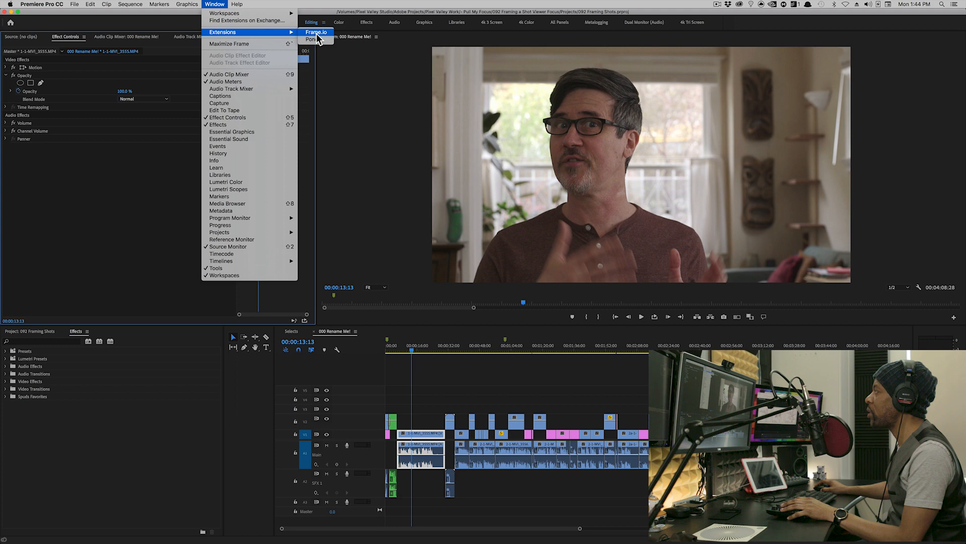
left_click(317, 34)
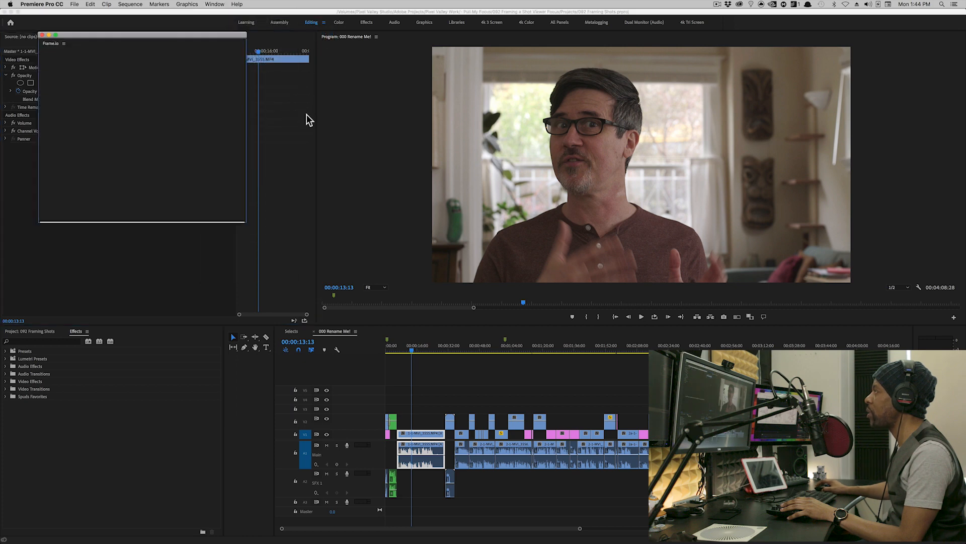
left_click_drag(134, 37, 235, 61)
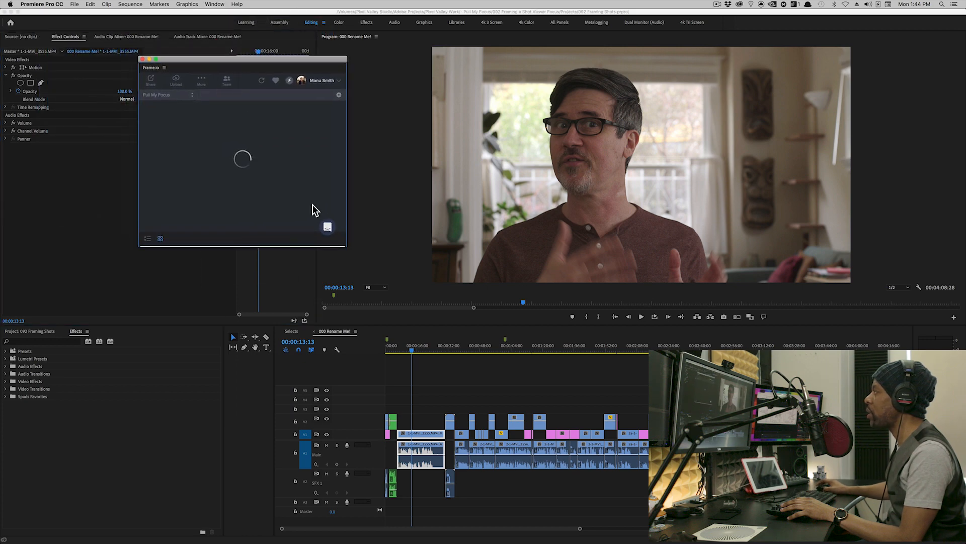
left_click_drag(347, 248, 508, 343)
left_click_drag(224, 59, 315, 98)
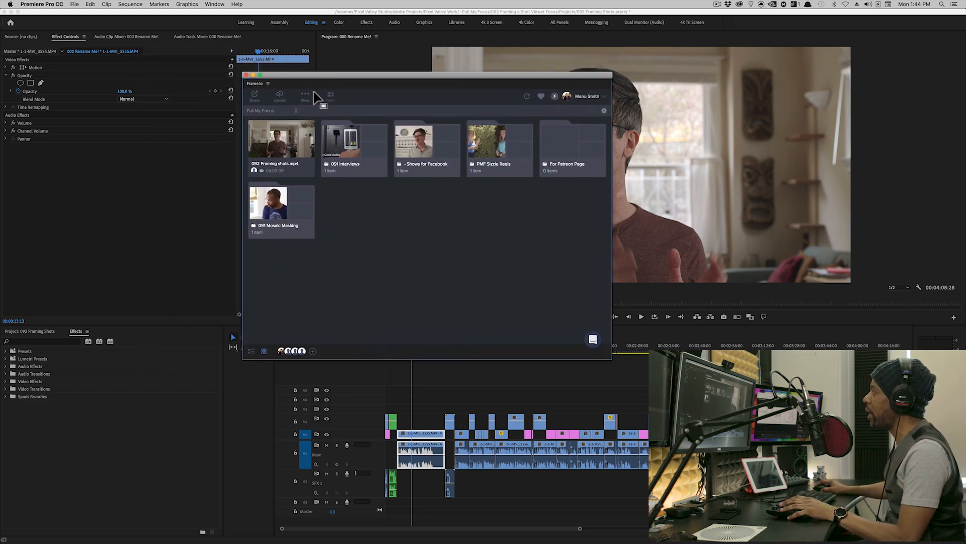
Open 092 Framing shots.mp4 in the Frame.io extension and view the comment list from the 01:27 note onward
left_click(279, 147)
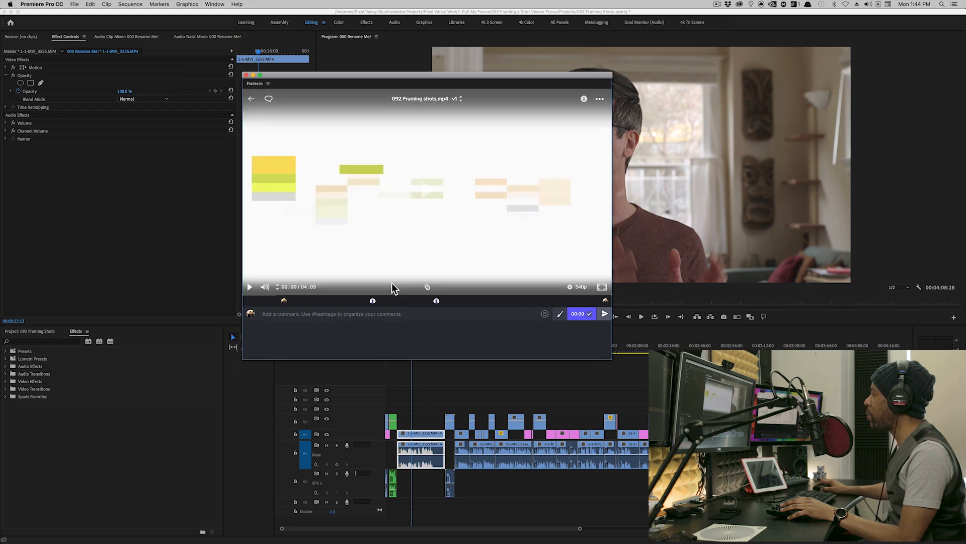
mouse_move(285, 303)
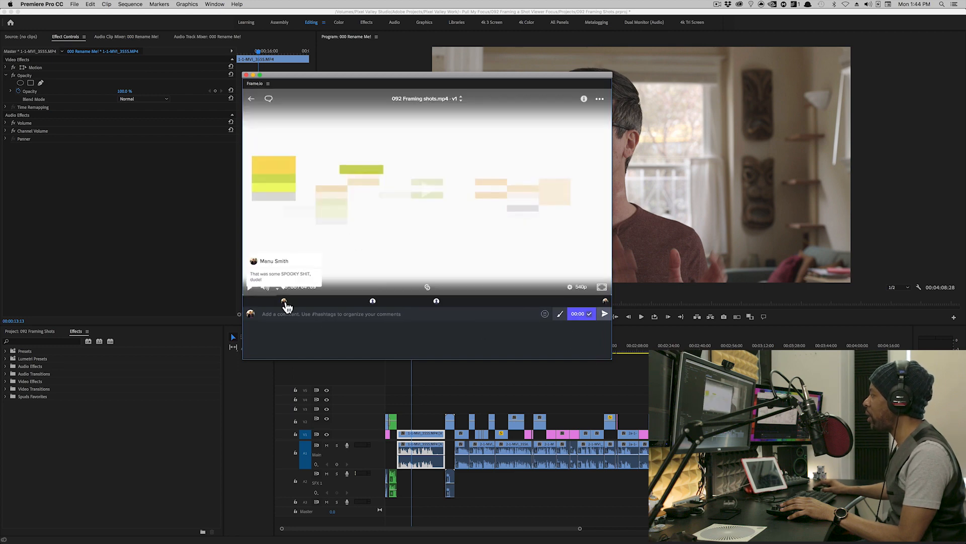
left_click(373, 303)
scroll(371, 307, "down", 3)
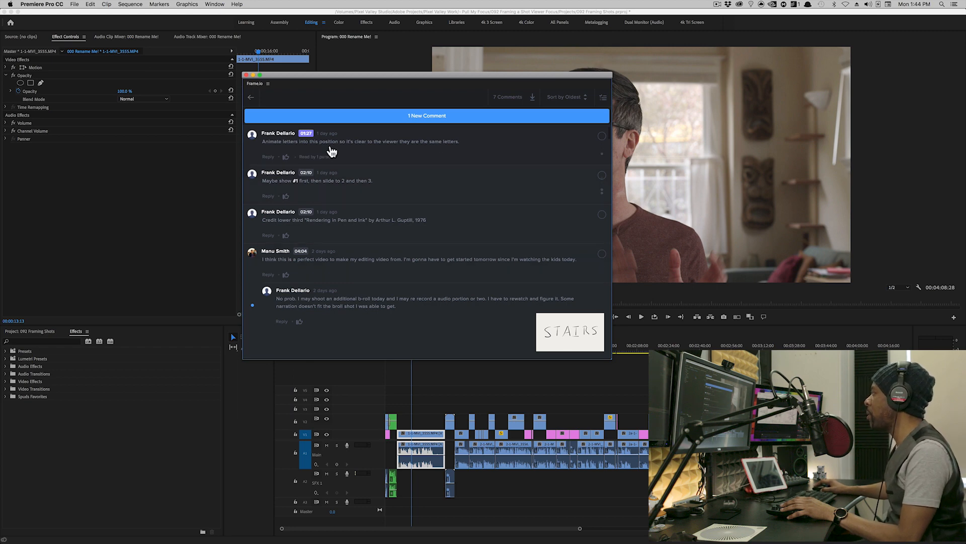
left_click_drag(433, 76, 487, 144)
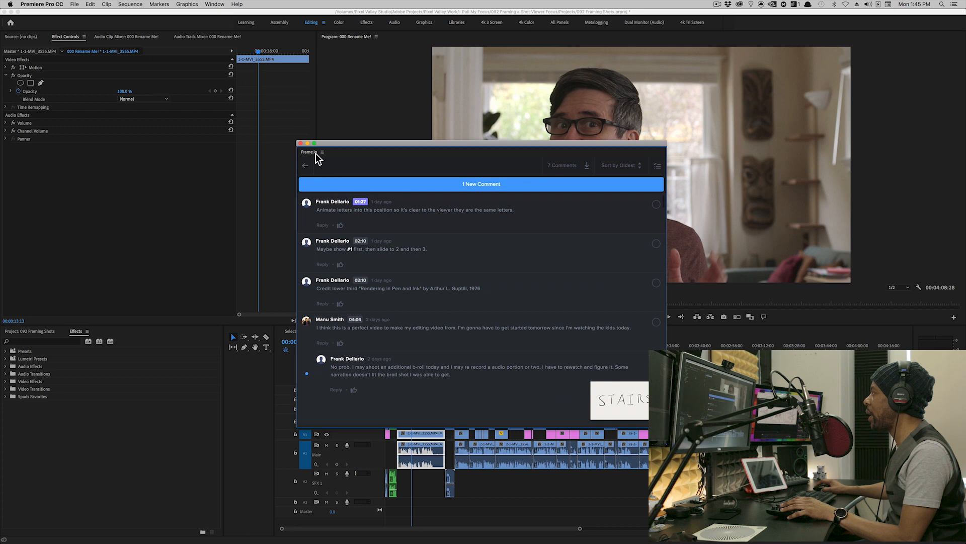
Dock the Frame.io panel as a narrow column at the workspace's edge, and widen the Timeline panel by shrinking the audio meters
left_click_drag(308, 157, 961, 64)
left_click_drag(484, 147, 952, 145)
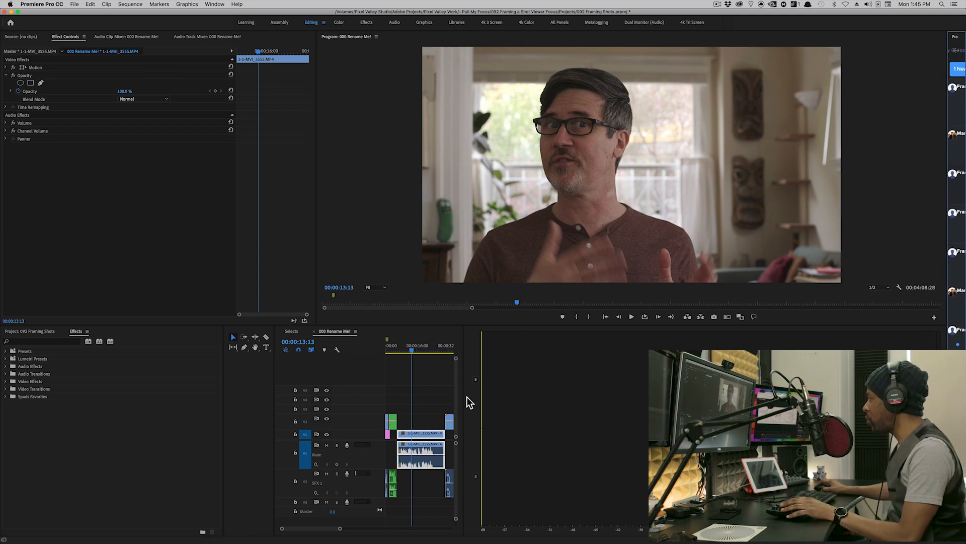
left_click_drag(466, 388, 805, 387)
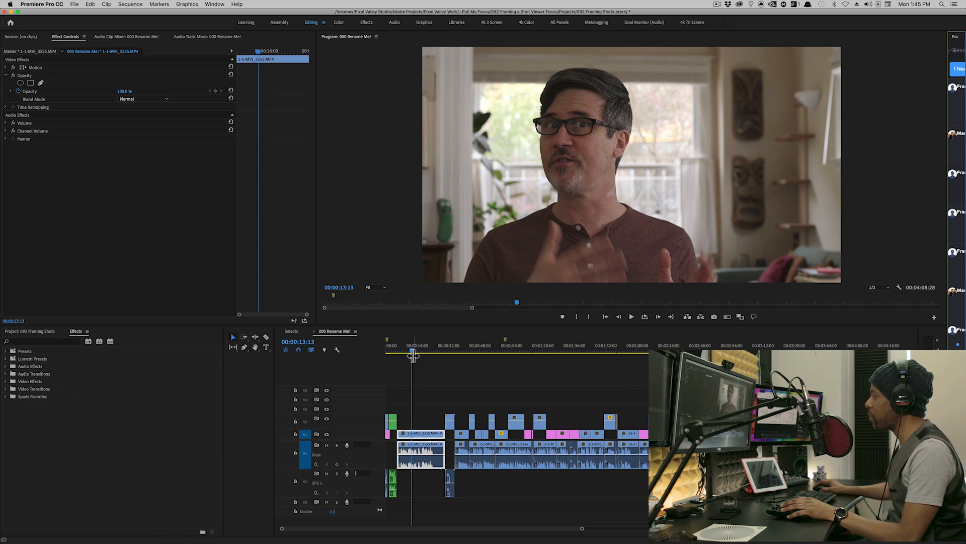
Play the Patreon graphic near the start of the 000 Rename Me! sequence
left_click(394, 353)
left_click_drag(401, 356, 397, 355)
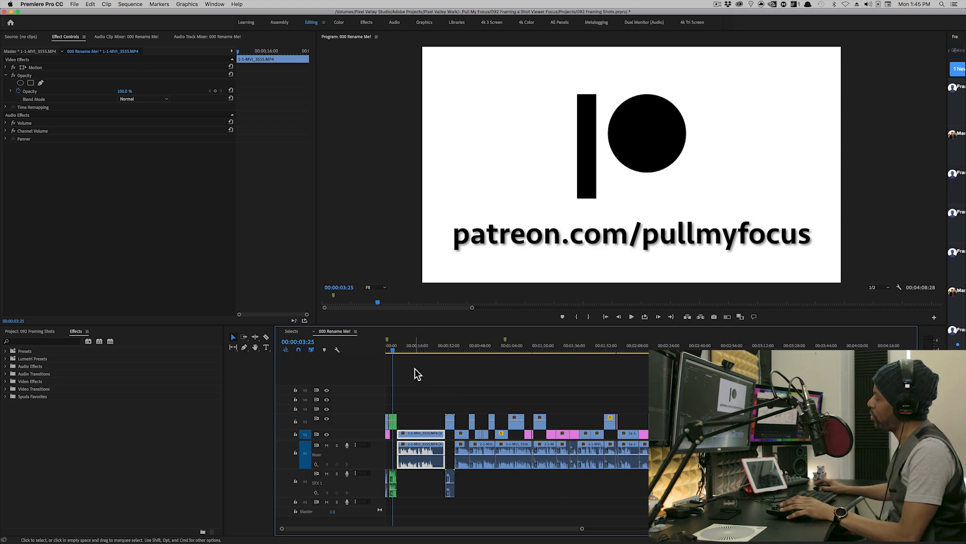
key("space")
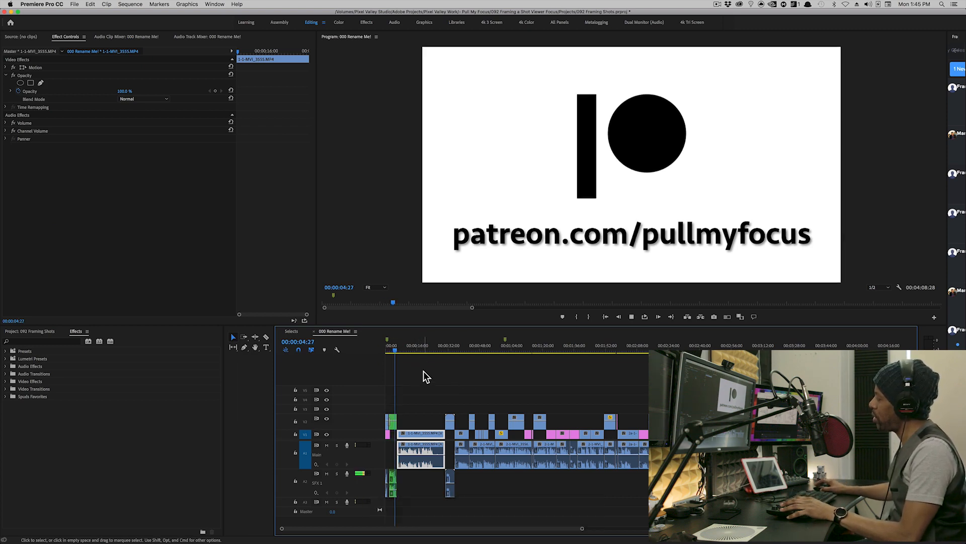
key("space")
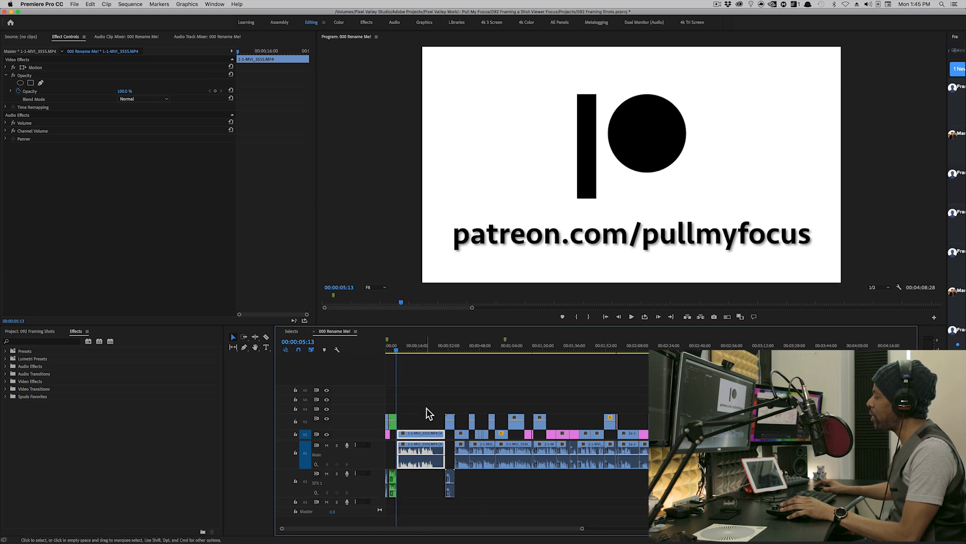
Scrub through the reusable graphics in the Selects sequence, and return to the 000 Rename Me! sequence
left_click(291, 331)
left_click(392, 351)
left_click_drag(390, 352, 665, 376)
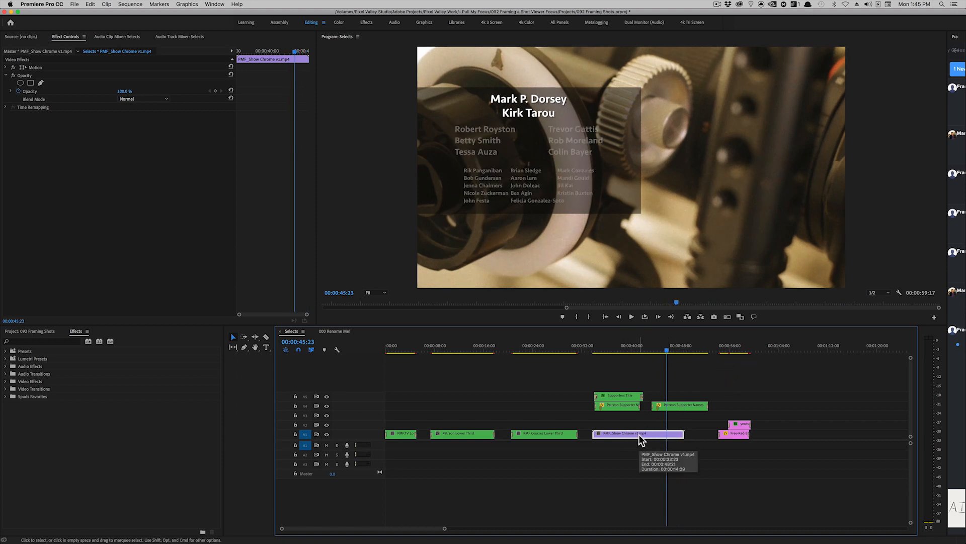
left_click_drag(662, 354, 639, 363)
left_click(328, 330)
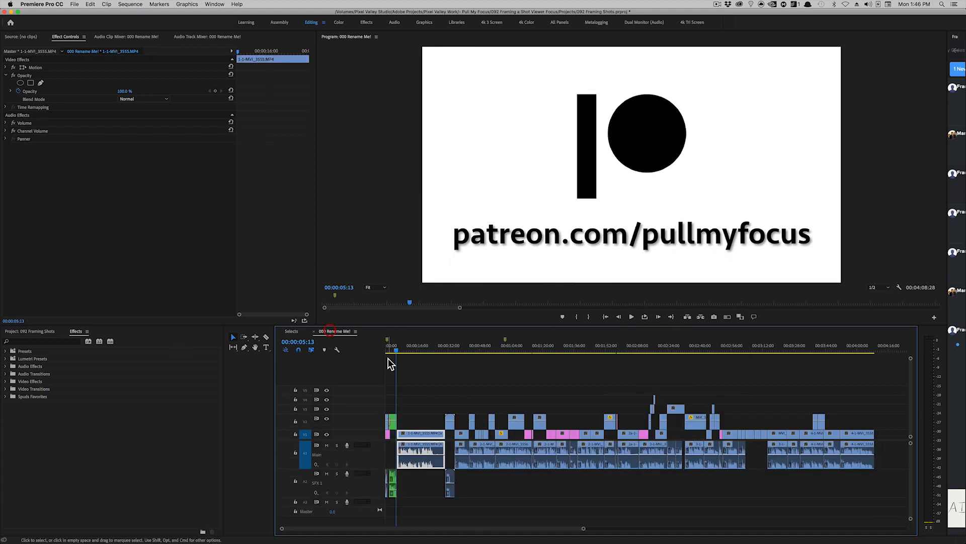
Play from the Patreon graphic into the opening talking-head clip to check the transition
left_click_drag(398, 349, 394, 349)
key("space")
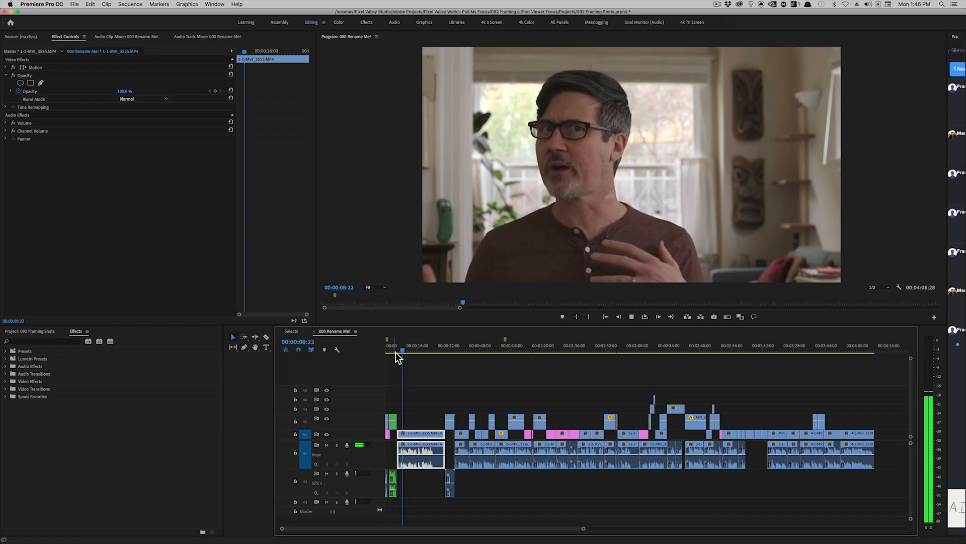
key("space")
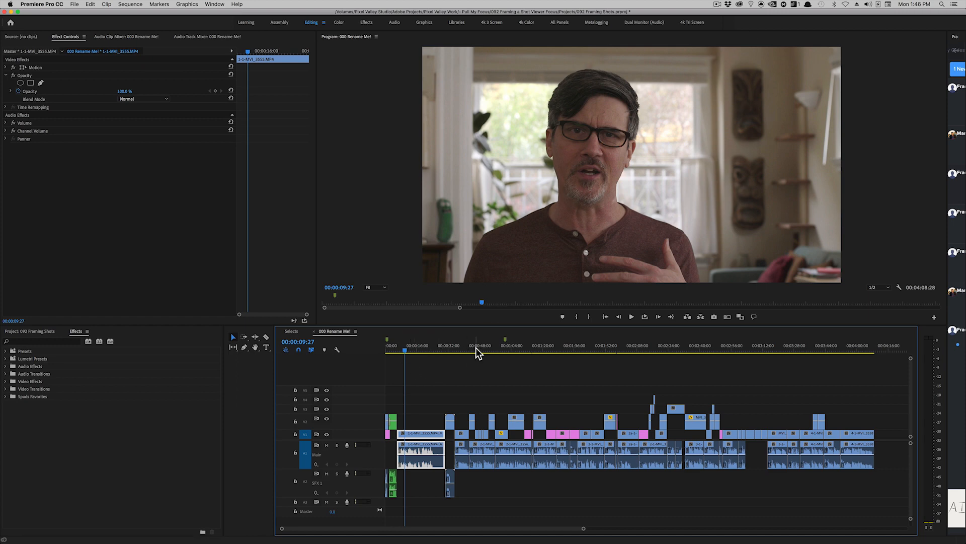
Scrub and replay the last seconds of the opening talking-head clip to check its timing before the show open
left_click_drag(404, 348, 441, 352)
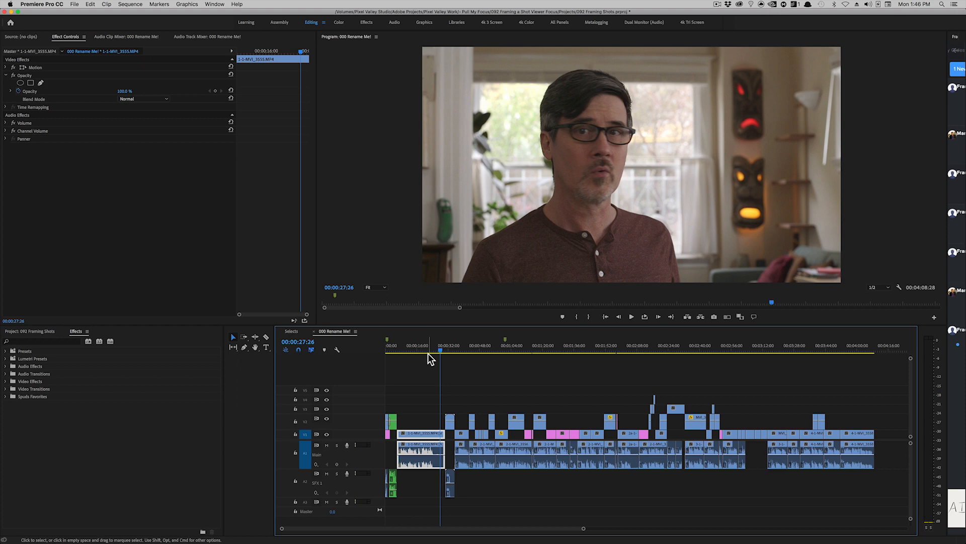
left_click_drag(441, 349, 428, 352)
key("space")
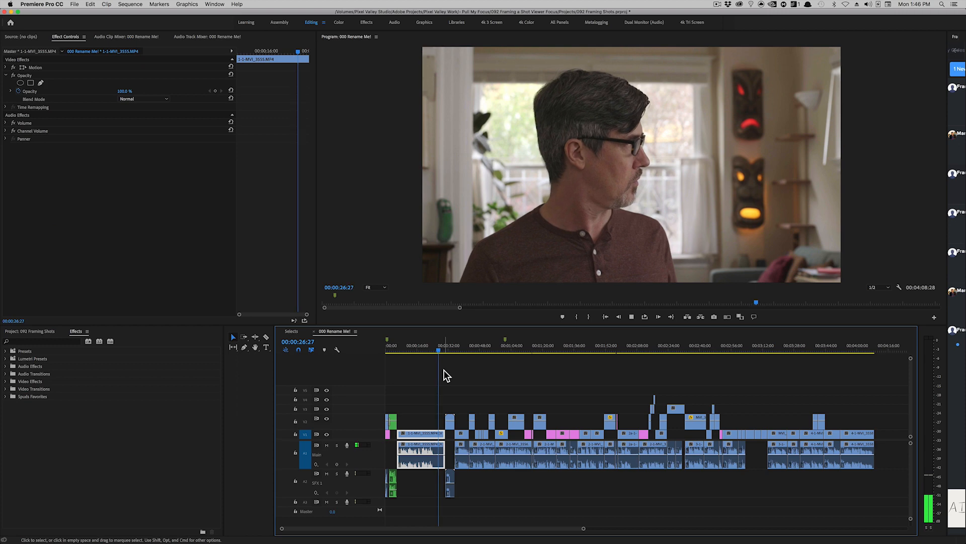
key("space")
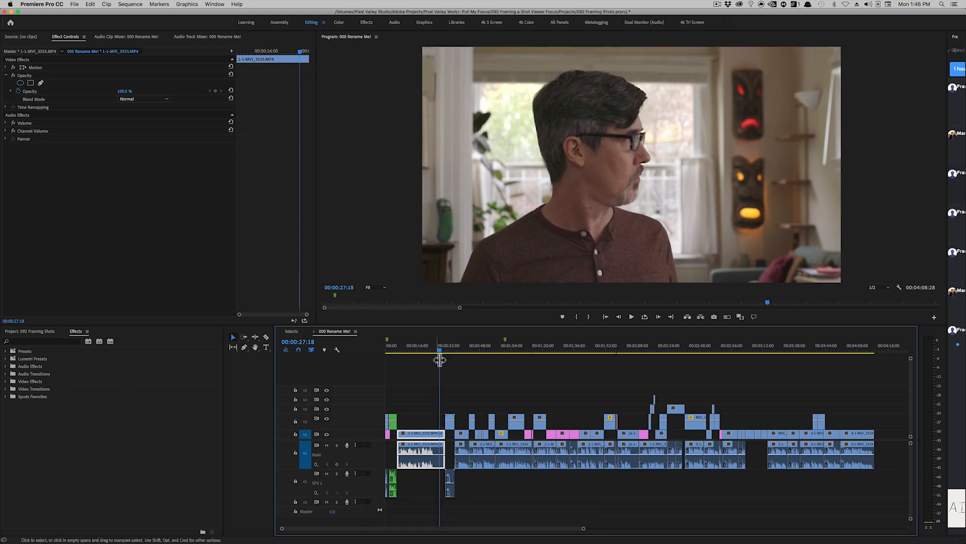
left_click_drag(439, 351, 439, 351)
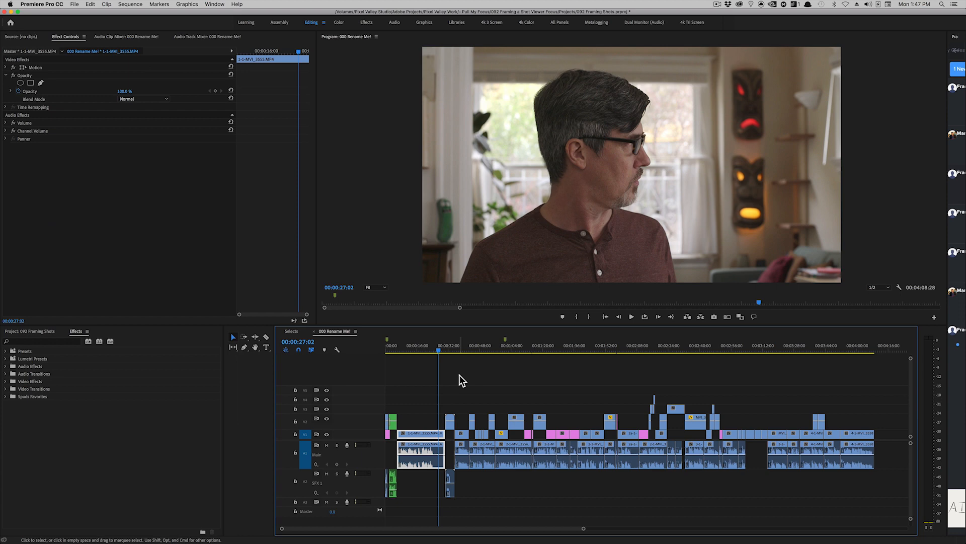
left_click_drag(438, 349, 430, 347)
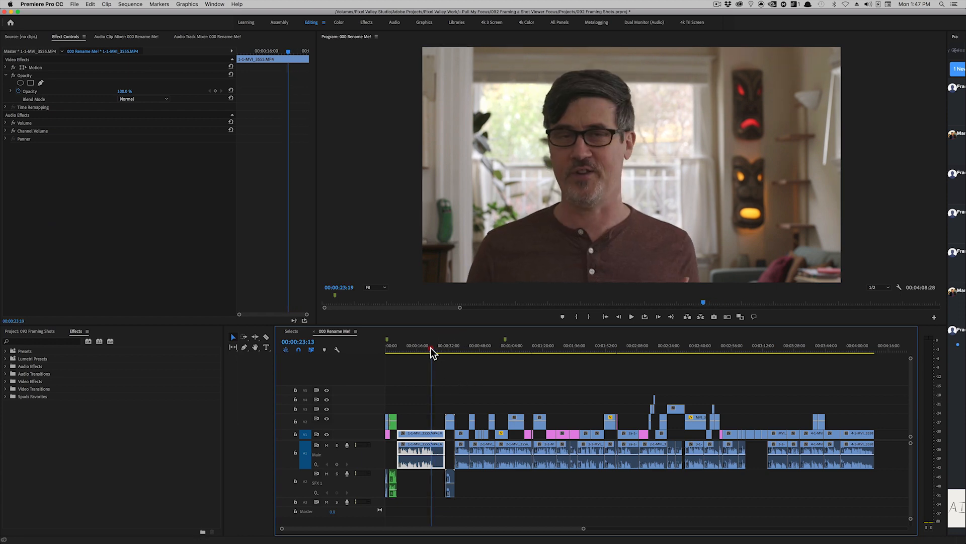
key("space")
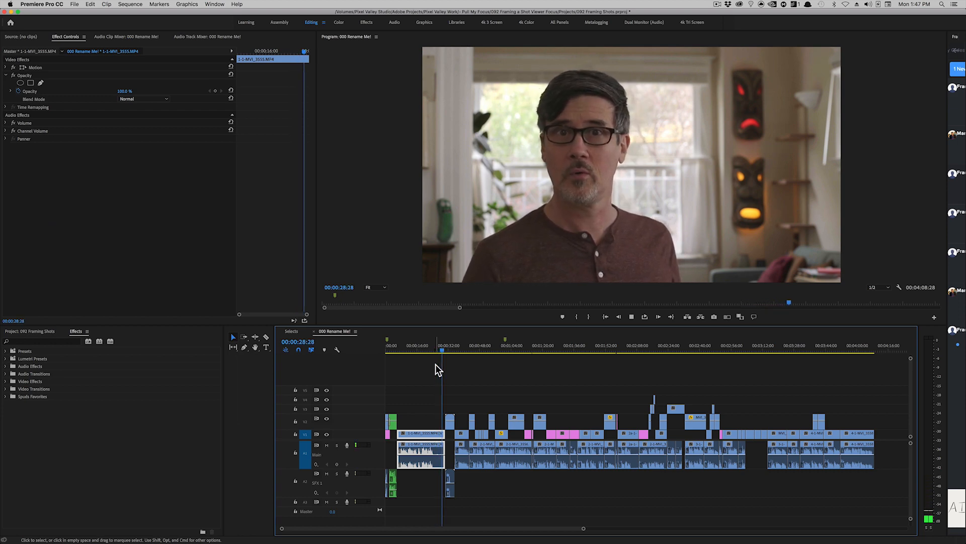
key("space")
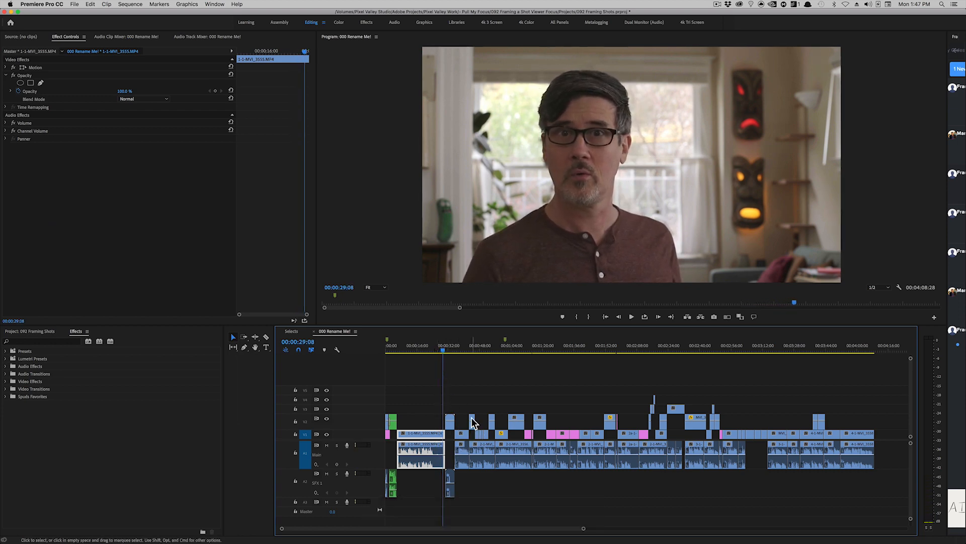
Replay the end of the opening talking-head clip up close and park the playhead at 00:00:29:12 as its trim point
key("equal")
key("equal")
key("equal")
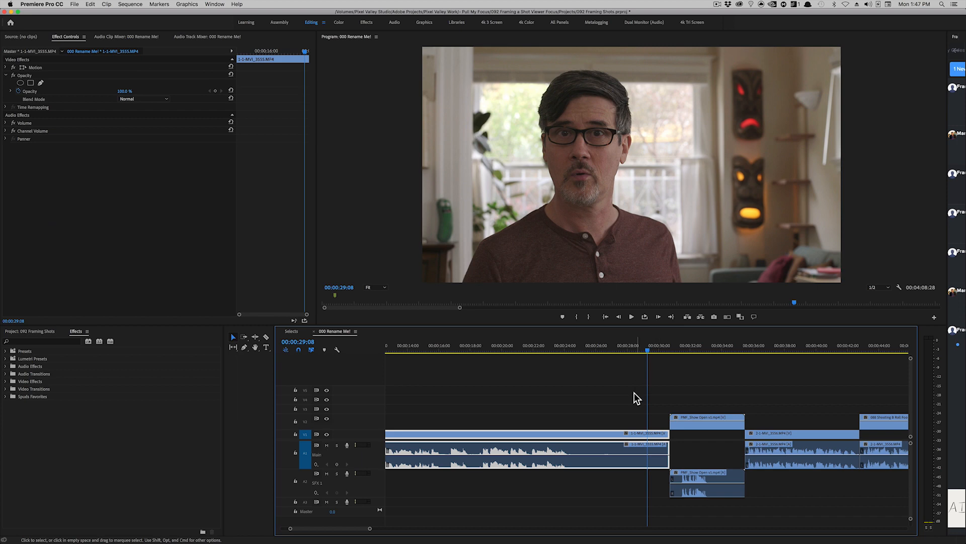
left_click_drag(650, 354, 618, 352)
key("space")
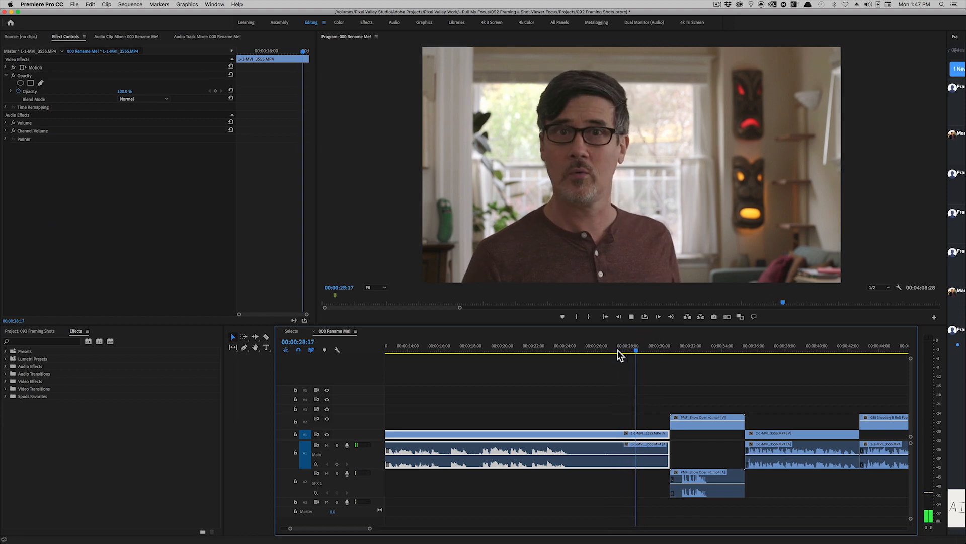
key("space")
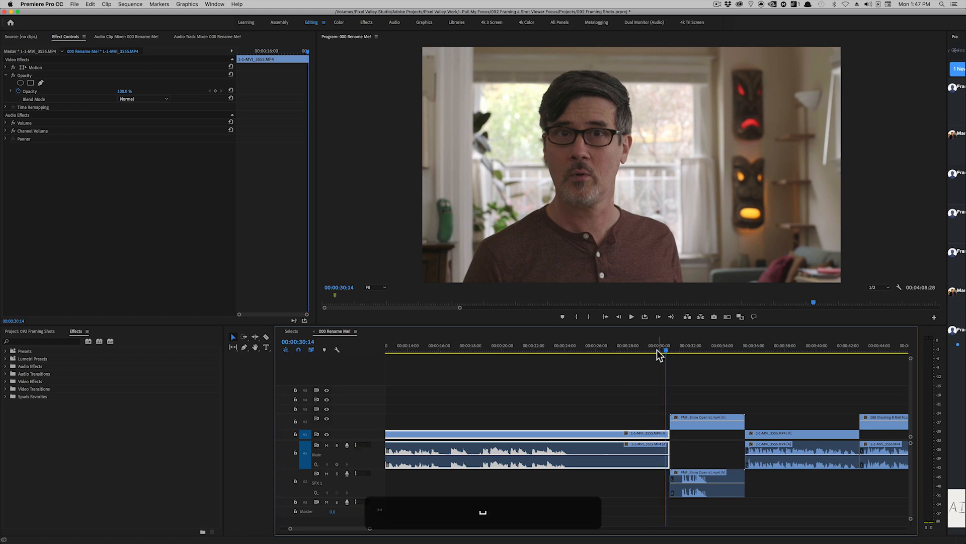
left_click(603, 354)
left_click_drag(605, 356, 581, 356)
key("space")
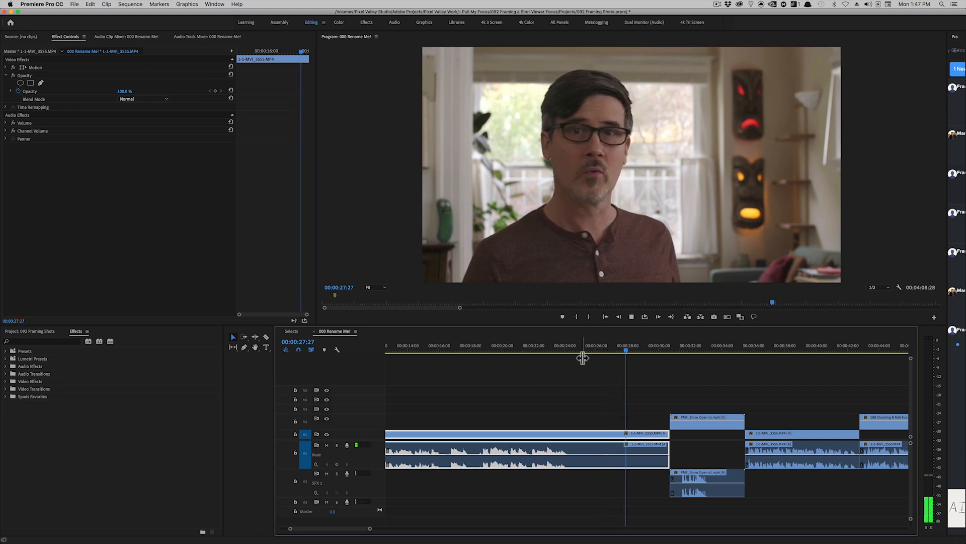
key("space")
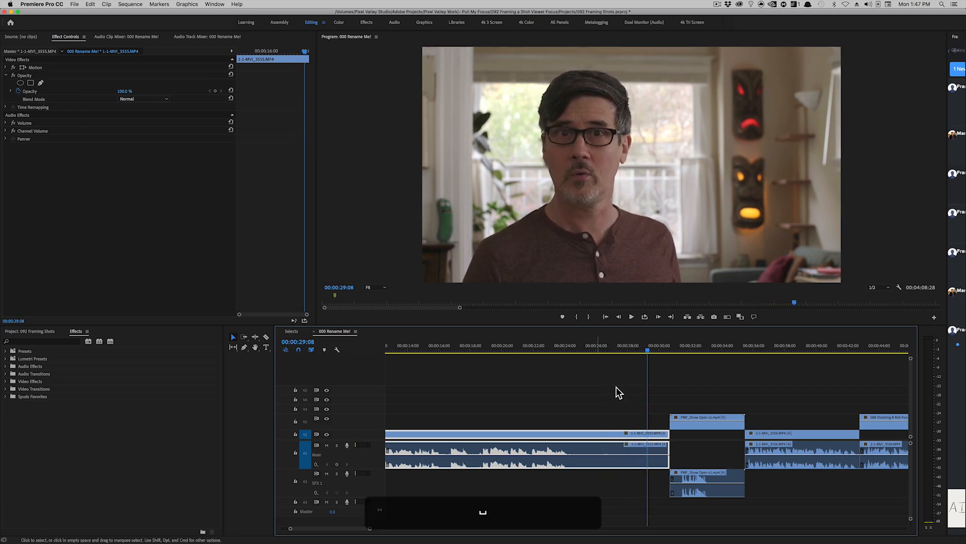
left_click(649, 347)
left_click(650, 350)
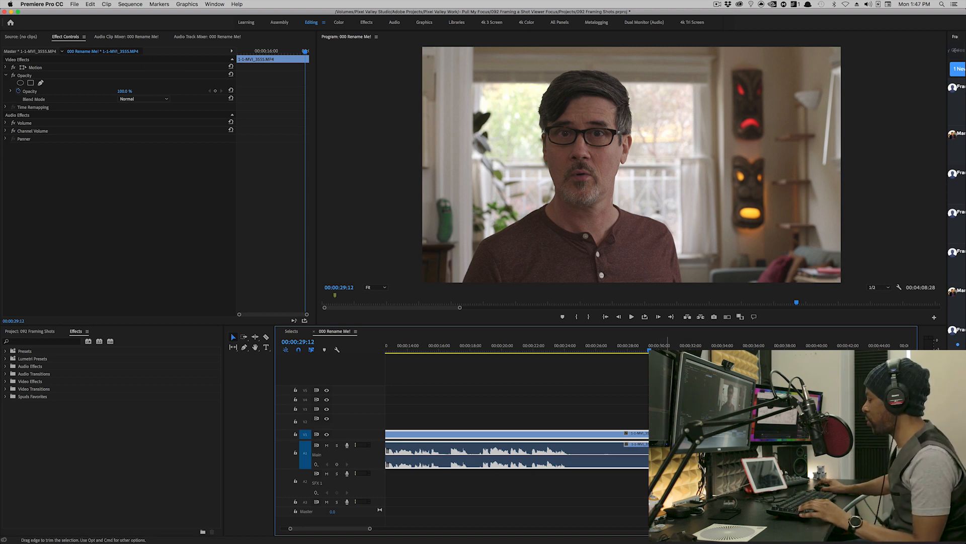
Ripple trim the end edge of the opening talking-head clip back to the playhead at 00:00:29:12
key("super")
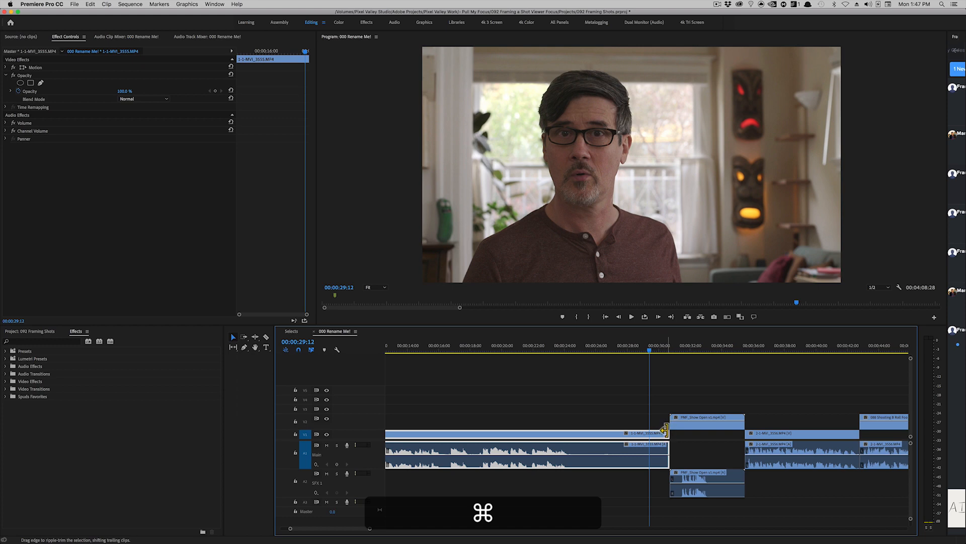
left_click_drag(662, 434, 650, 434)
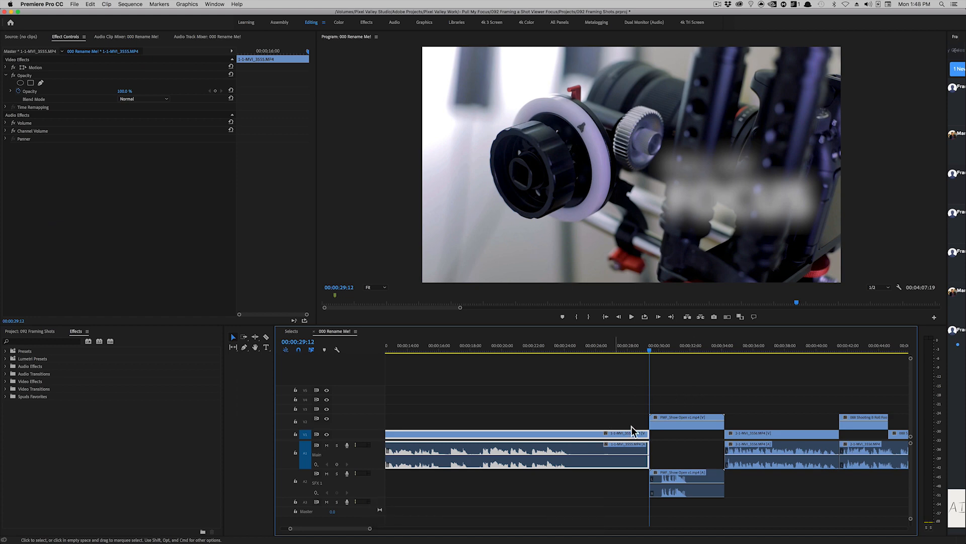
key("super")
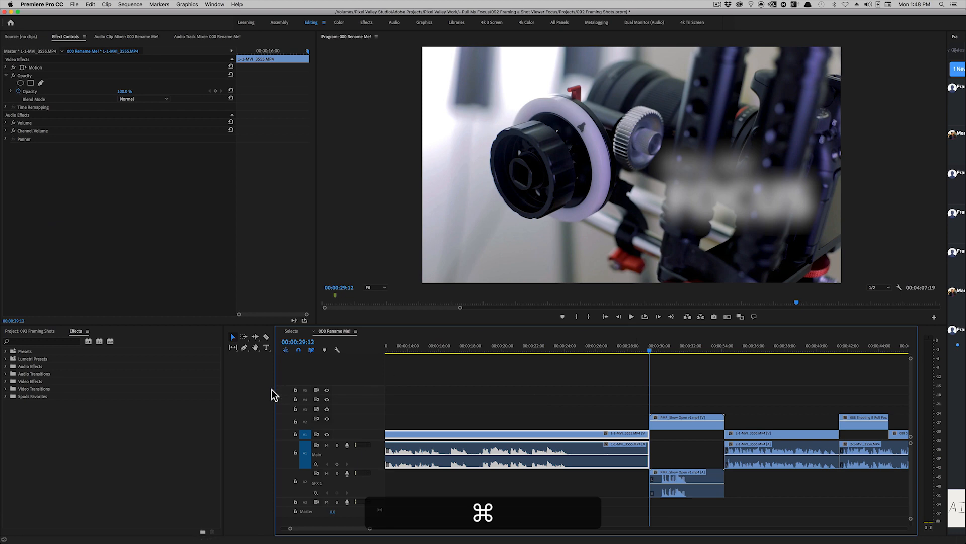
Widen the Timeline panel by narrowing the Project and Effects panel group
left_click_drag(271, 394, 239, 397)
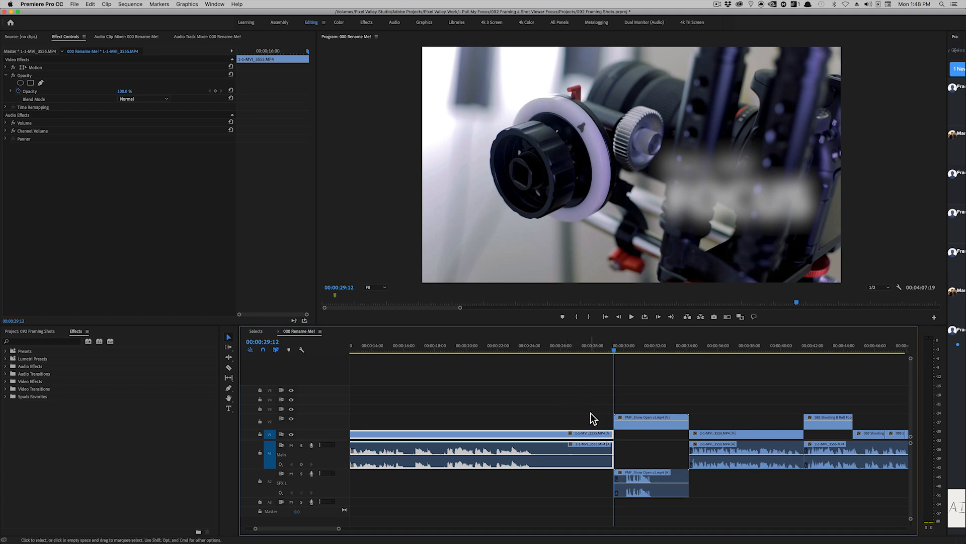
Undo the last trim, and ripple trim the opening clip's end to the playhead at 00:00:29:12 in a single command
key("cmd+z")
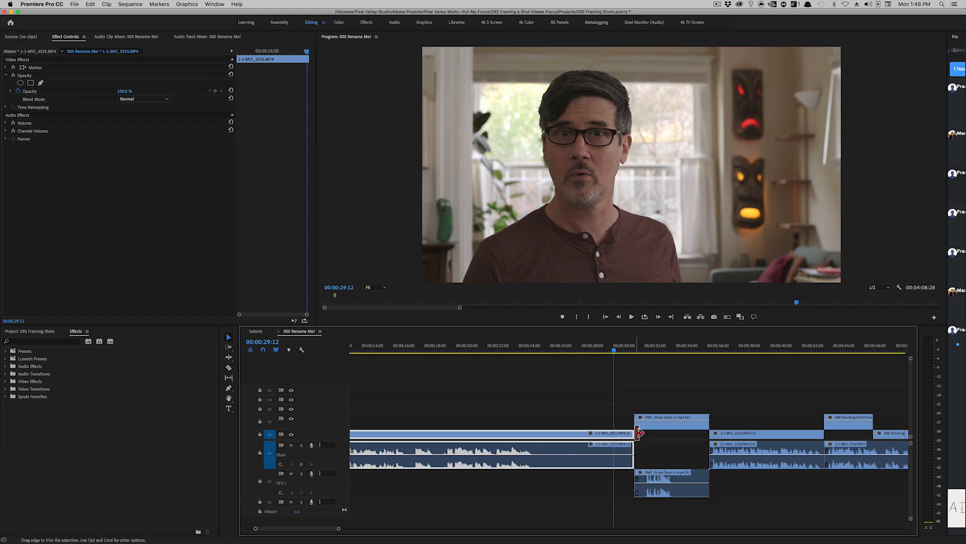
key("w")
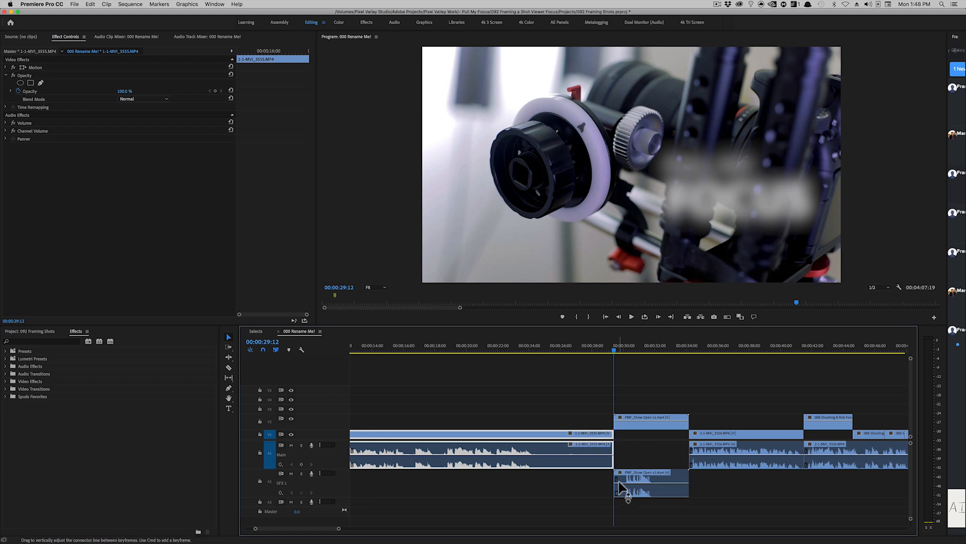
Replay the PMF_Show Open v1.mp4 clip and ripple trim its end to the playhead at 00:00:33:01
left_click(611, 354)
key("space")
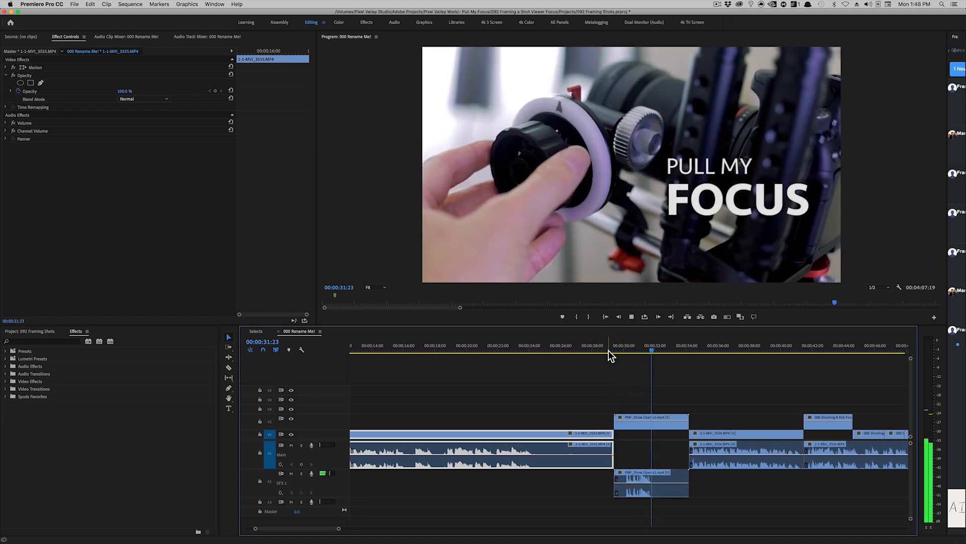
key("space")
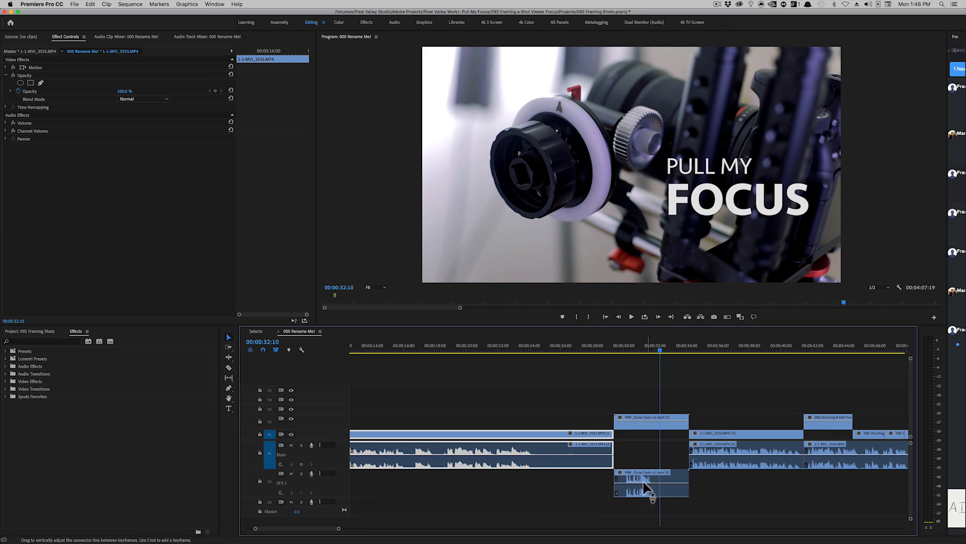
left_click_drag(661, 352, 624, 371)
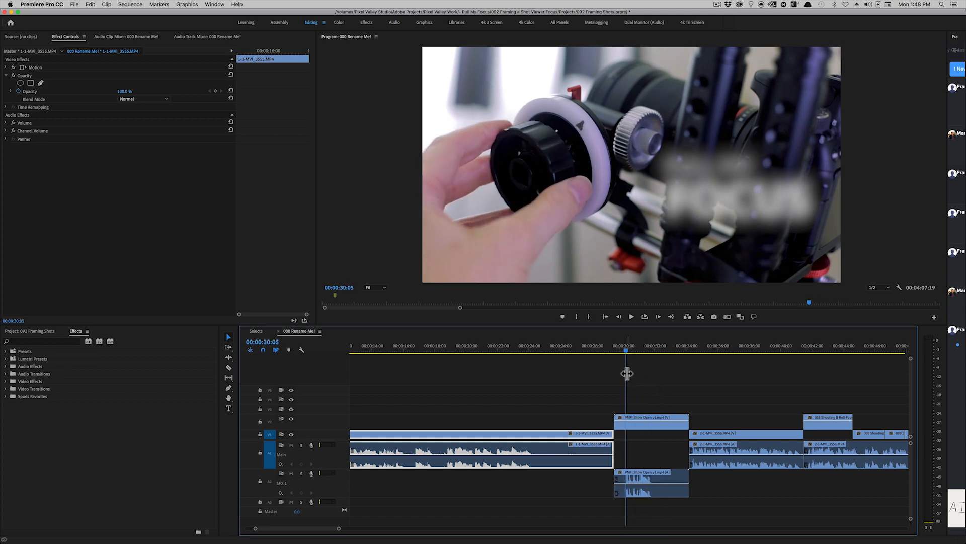
key("space")
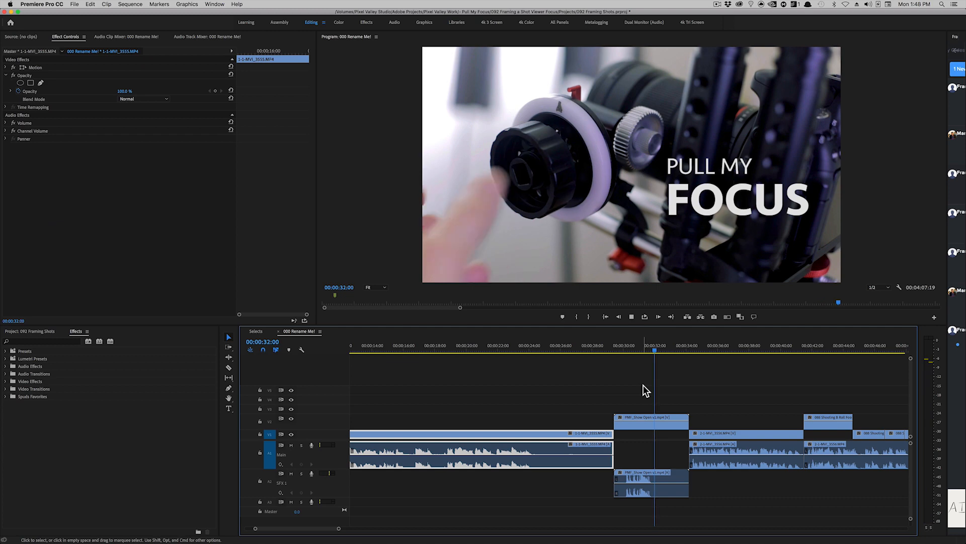
key("space")
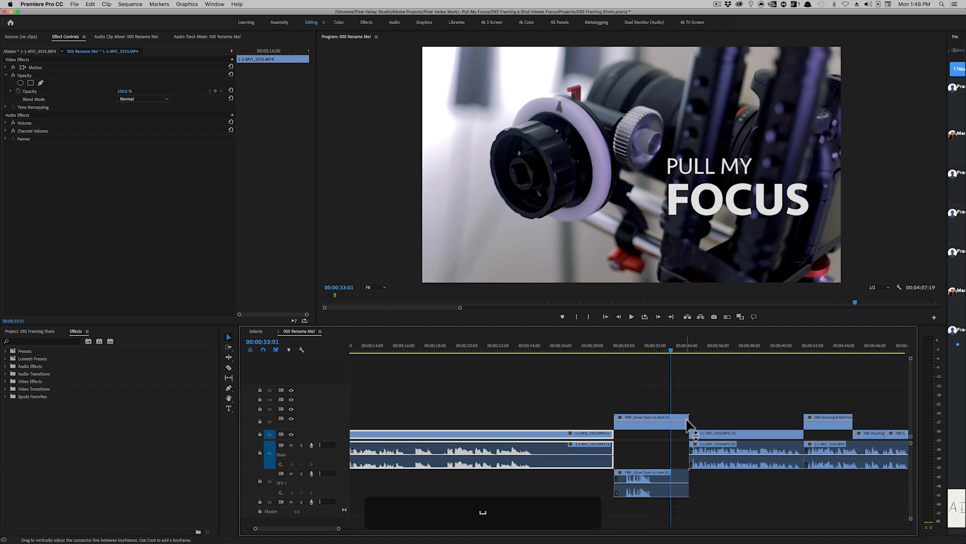
left_click(658, 424)
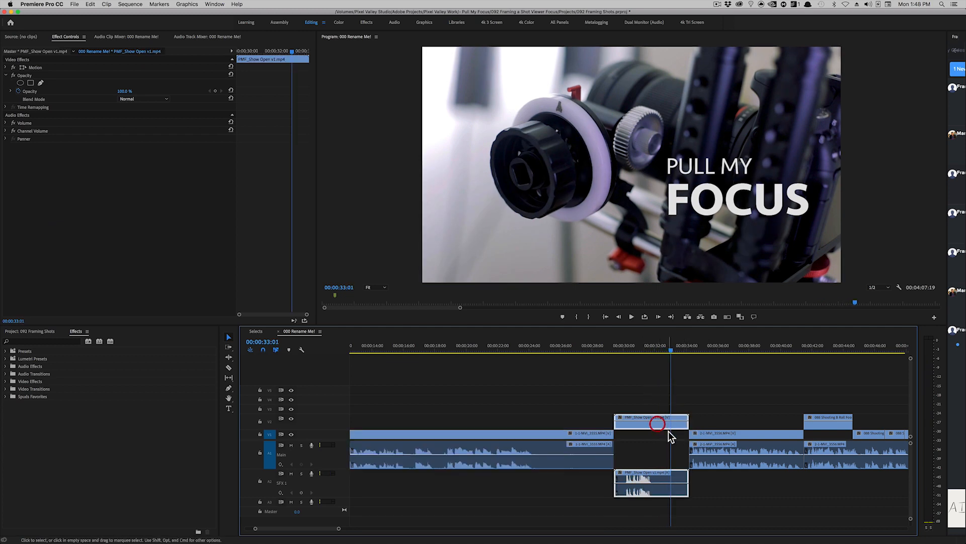
key("w")
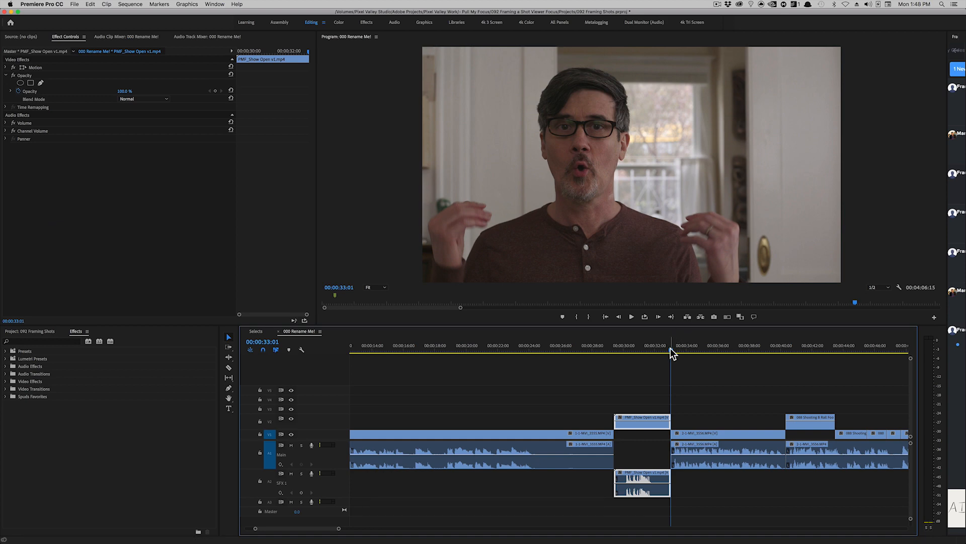
Replay the talking-head clip after the show open and park the playhead at 00:00:38:27
left_click(667, 347)
key("space")
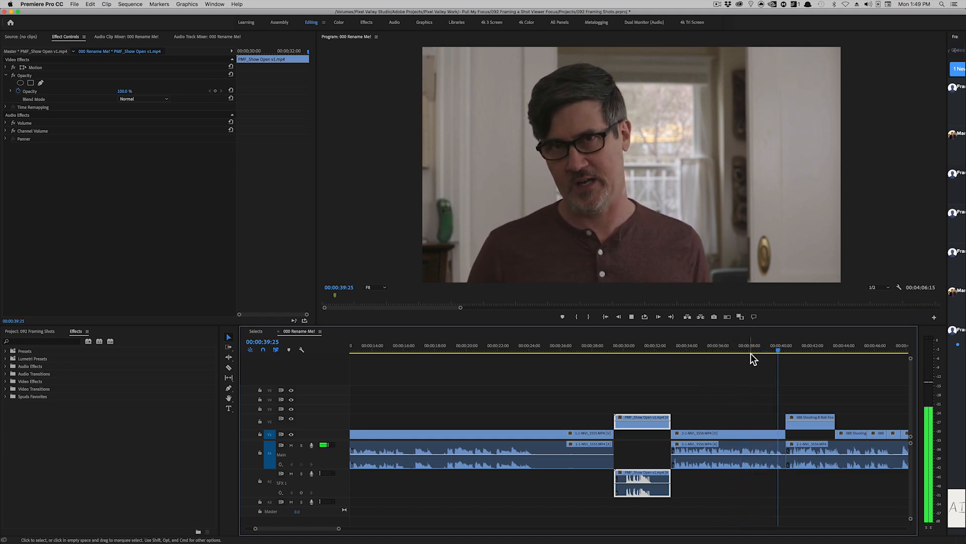
key("space")
left_click_drag(783, 352, 755, 371)
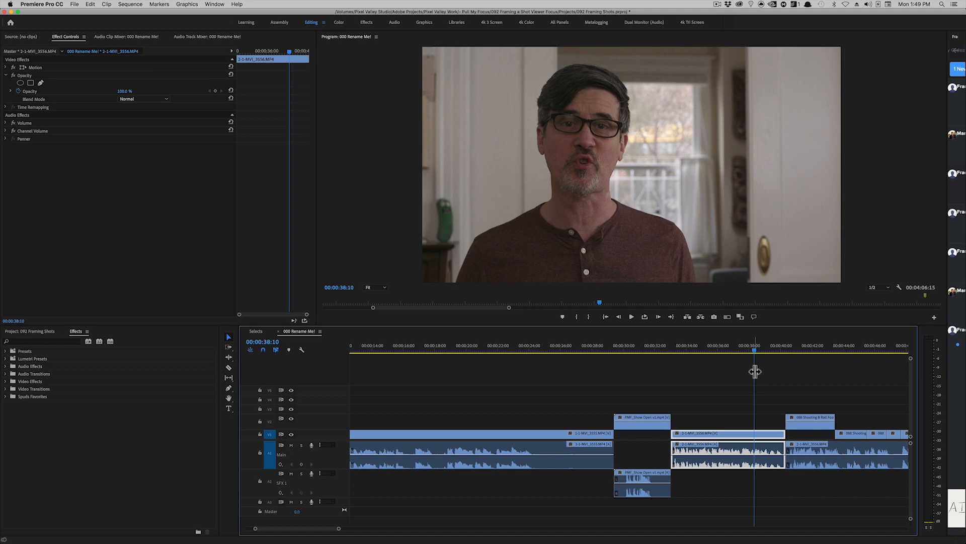
left_click_drag(755, 352, 724, 362)
key("space")
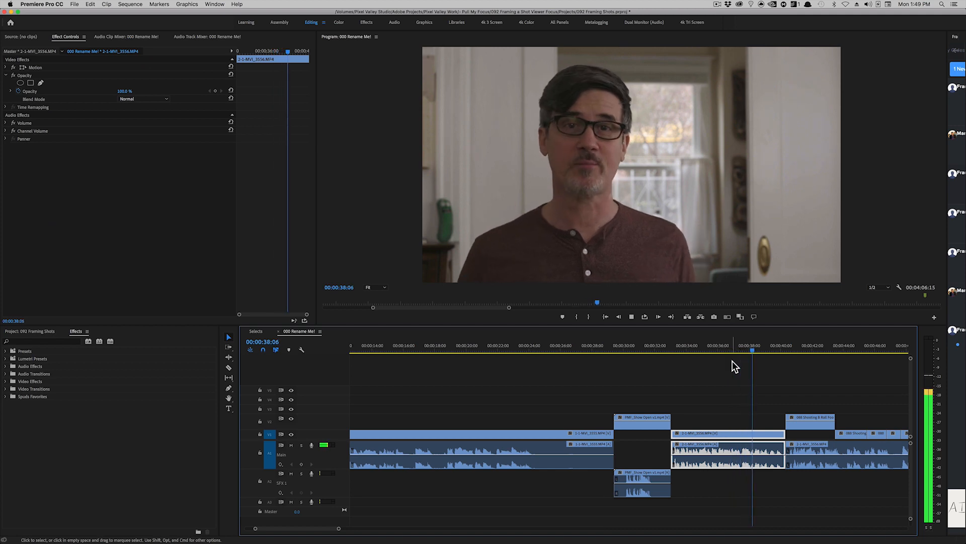
key("space")
left_click_drag(781, 352, 757, 357)
left_click(757, 357)
key("space")
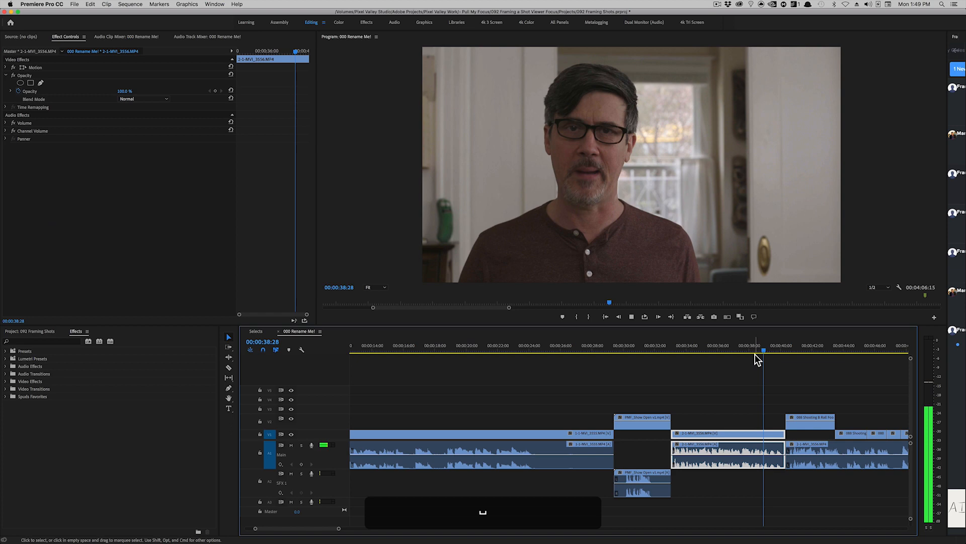
key("space")
left_click_drag(753, 358, 765, 361)
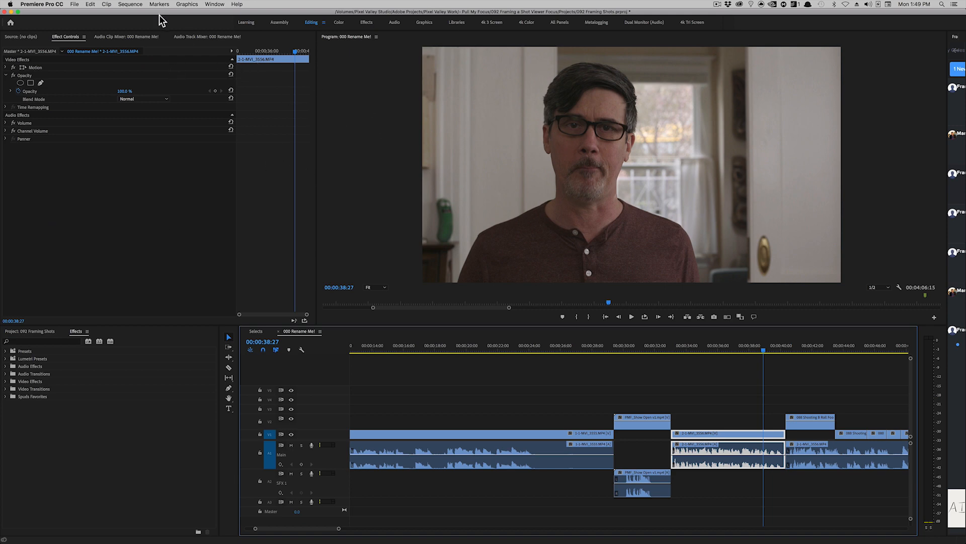
Open the Essential Graphics editing controls and add a text graphic reading MAKE beside the speaker's head with the Type tool
left_click(215, 4)
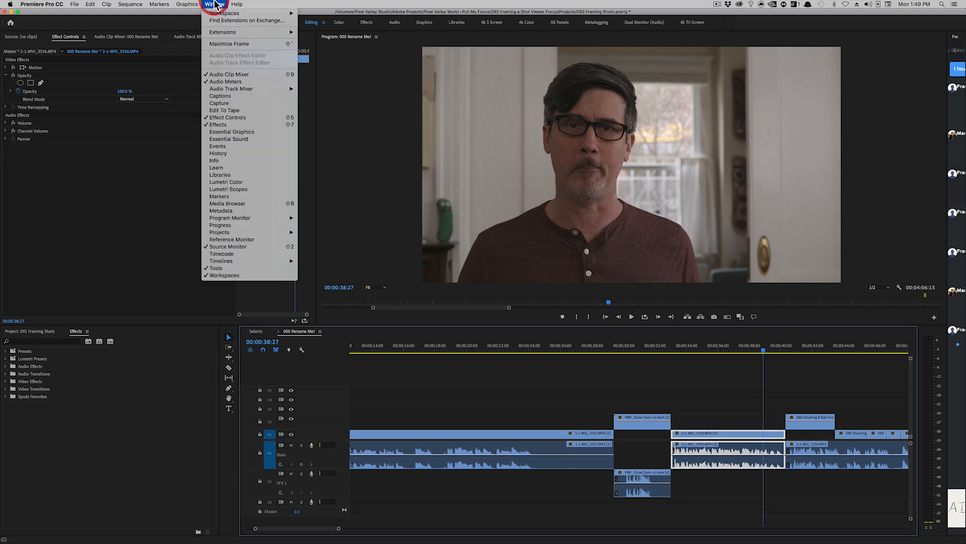
left_click(245, 131)
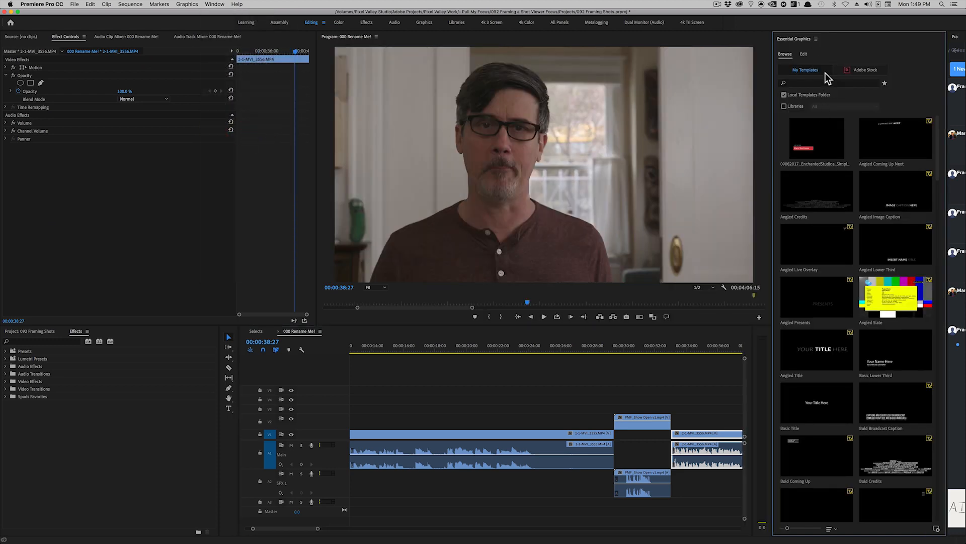
left_click(804, 55)
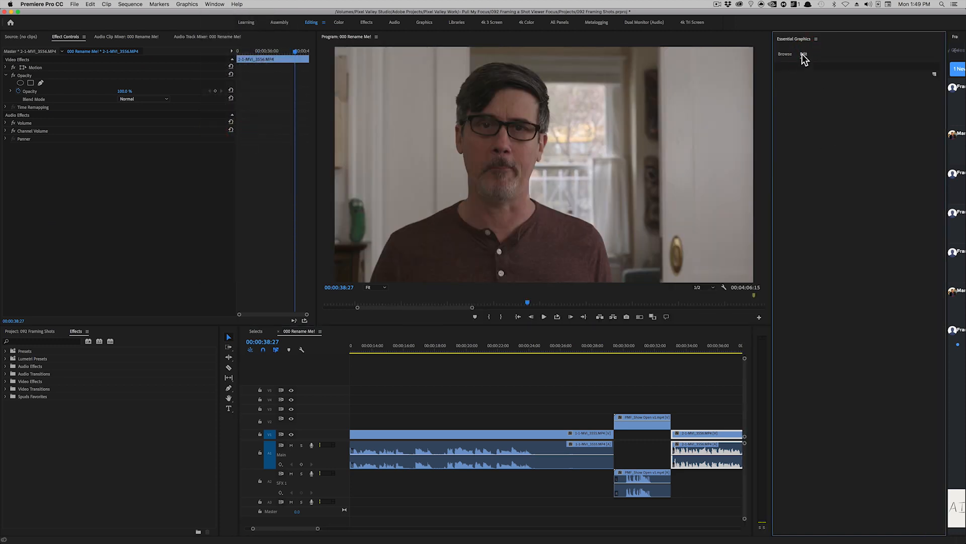
left_click(229, 409)
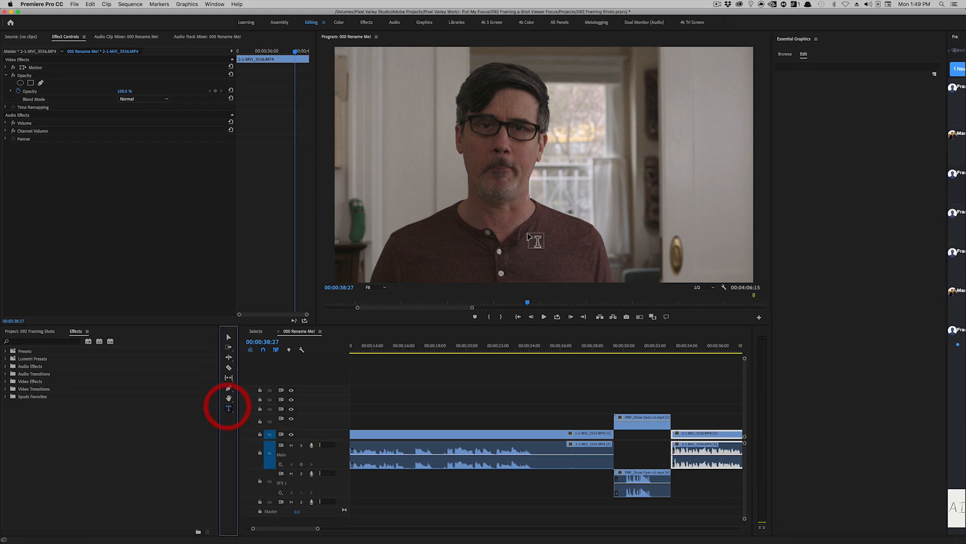
left_click(615, 116)
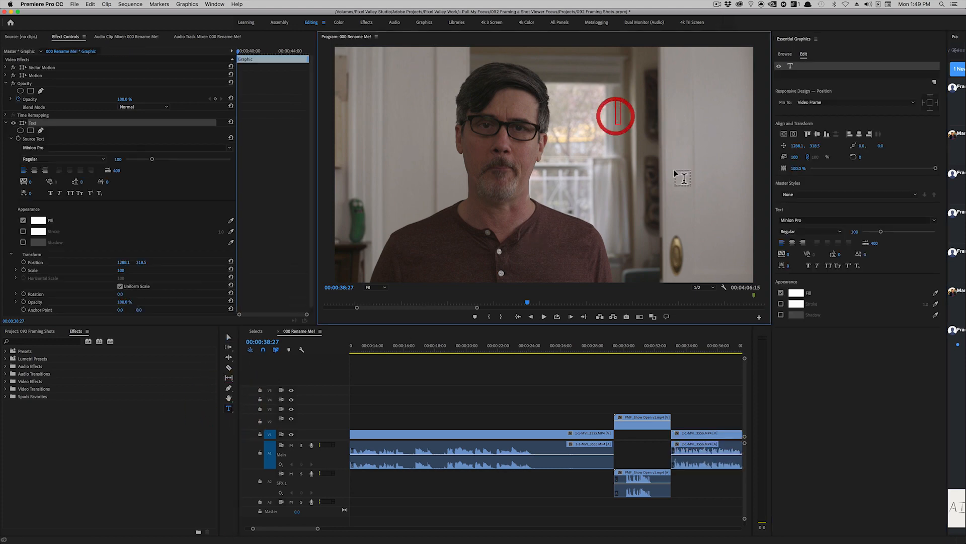
type("MAKE")
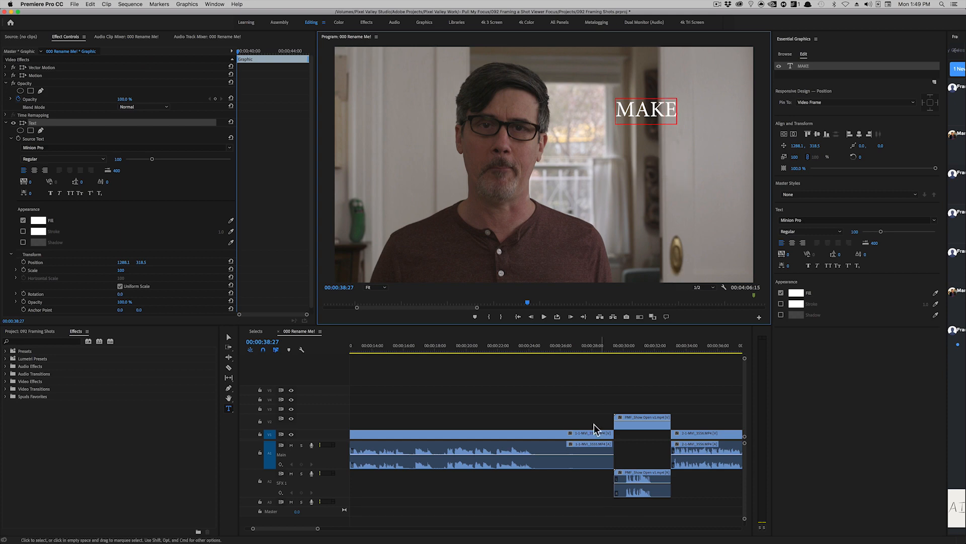
Apply the PMF TextStyle master style to the MAKE graphic in the timeline
left_click_drag(312, 528, 320, 530)
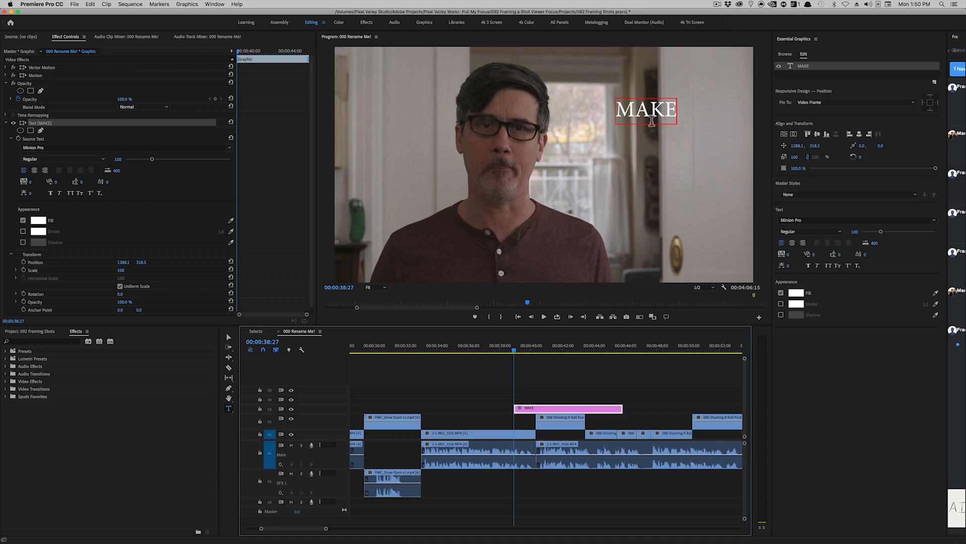
left_click(559, 410)
left_click(915, 194)
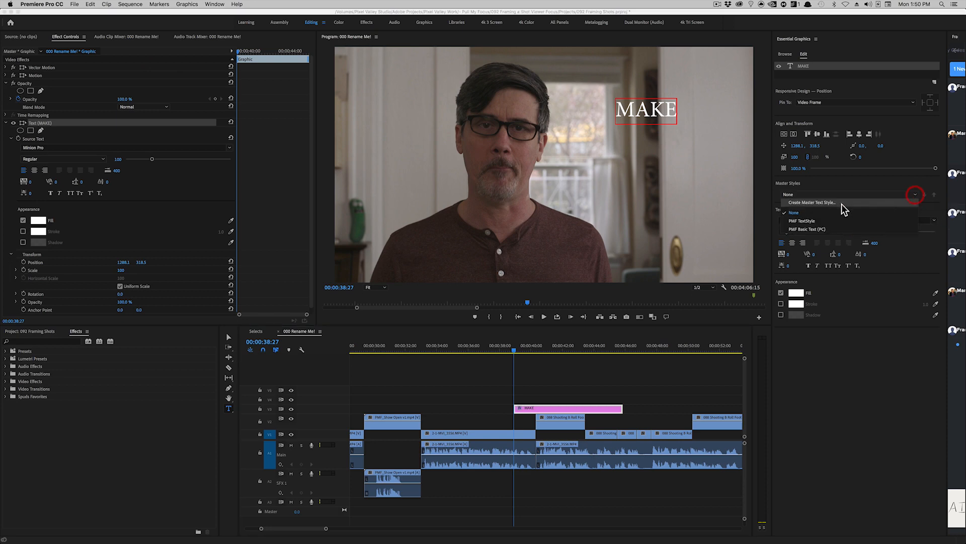
left_click(803, 221)
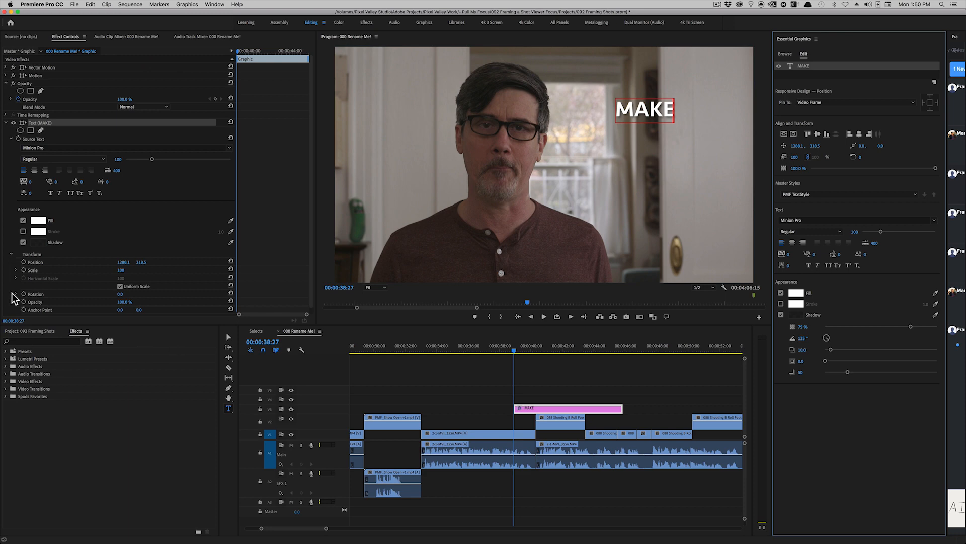
Enlarge the MAKE text to a scale of about 191 and reposition it at about 1269, 262.5 in the frame
left_click(229, 337)
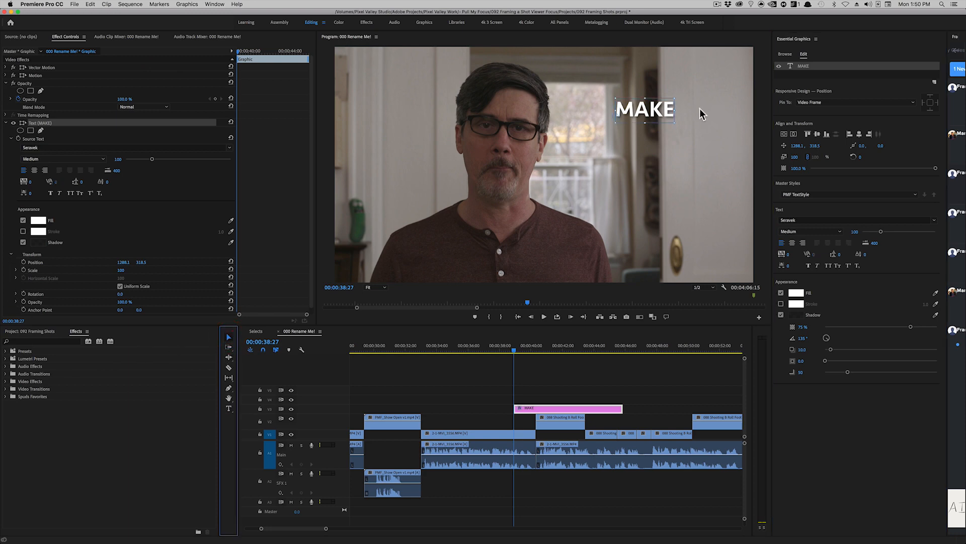
left_click_drag(674, 123, 712, 146)
left_click_drag(696, 99, 697, 94)
Add GREAT and VIDEO! on separate lines beneath MAKE in the same text layer
key("t")
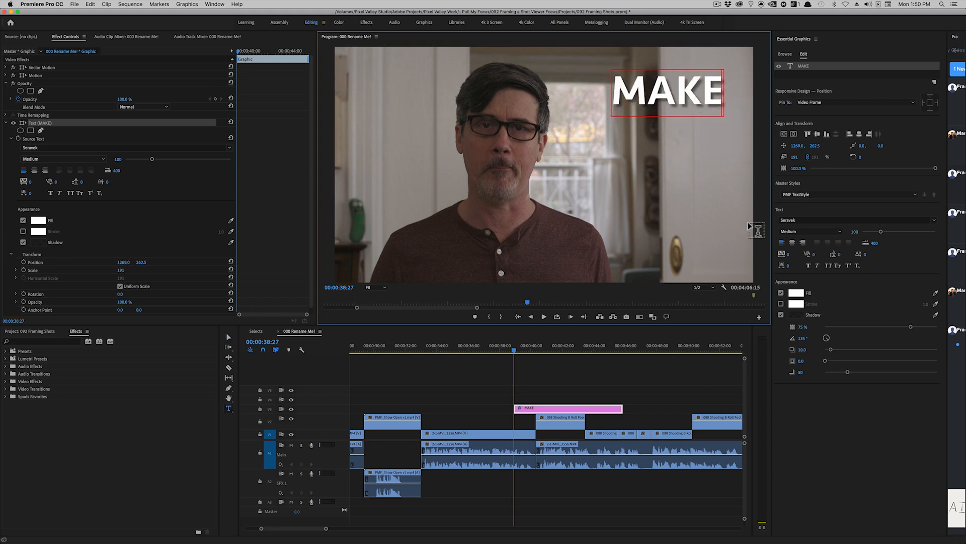
key("Return")
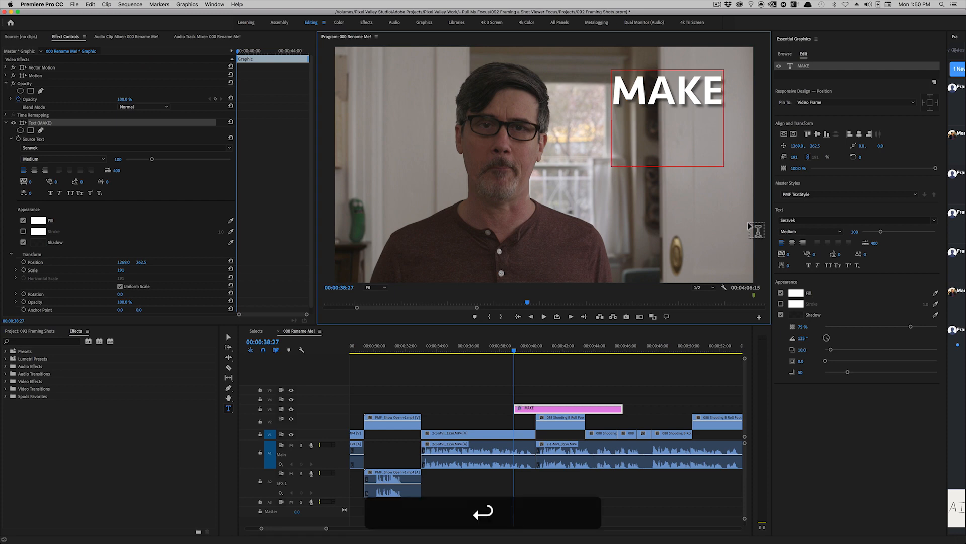
type("GREAT")
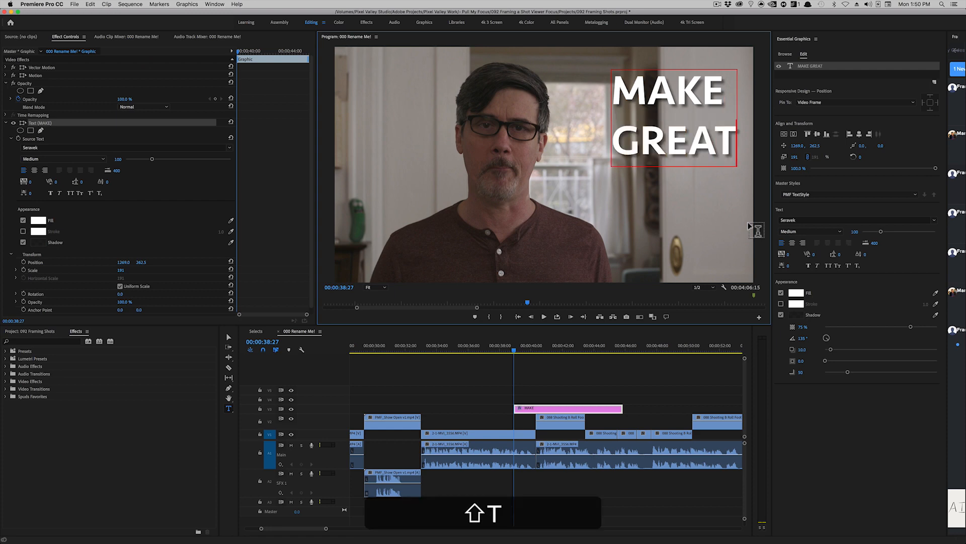
key("shift+Return")
type("VID")
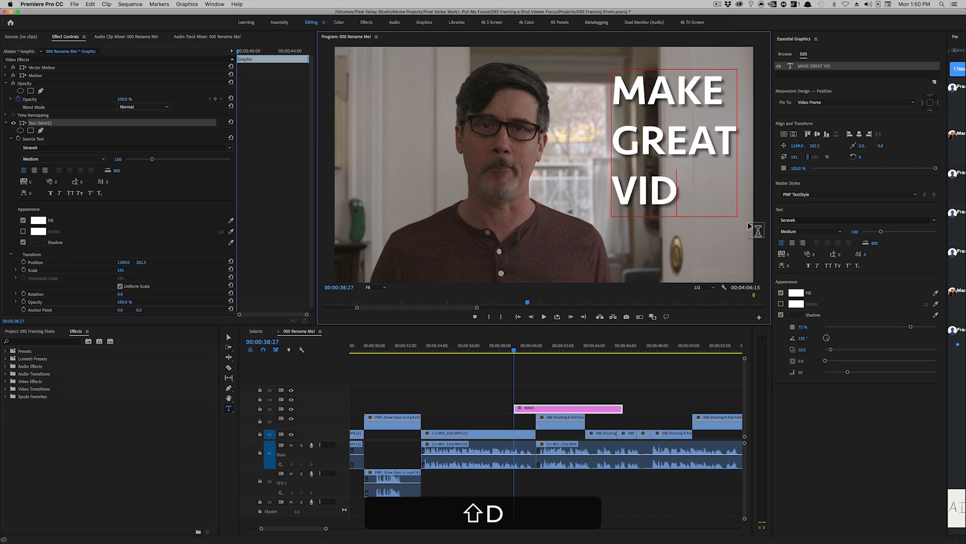
type("EO")
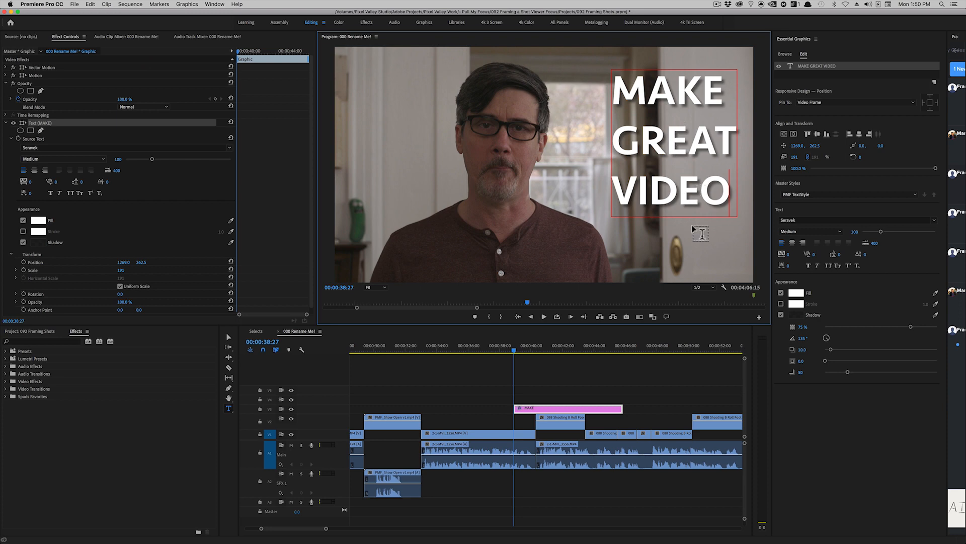
type("!")
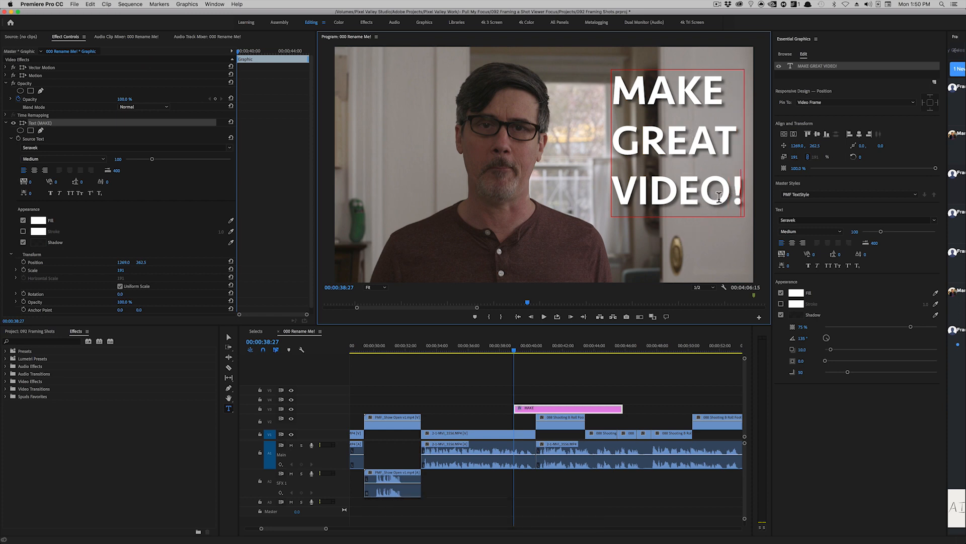
Delete all the words from the title, keeping the styled text layer empty
left_click_drag(740, 194, 621, 137)
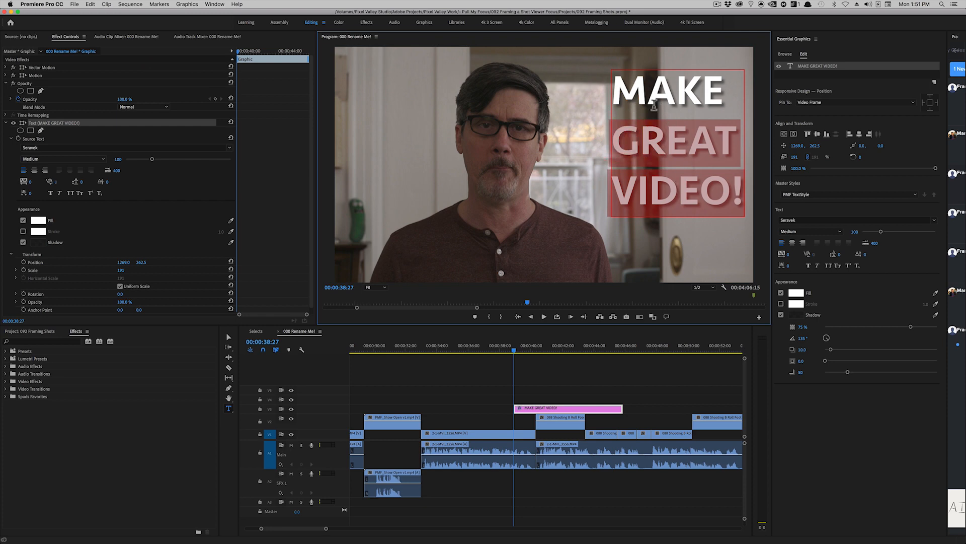
key("BackSpace")
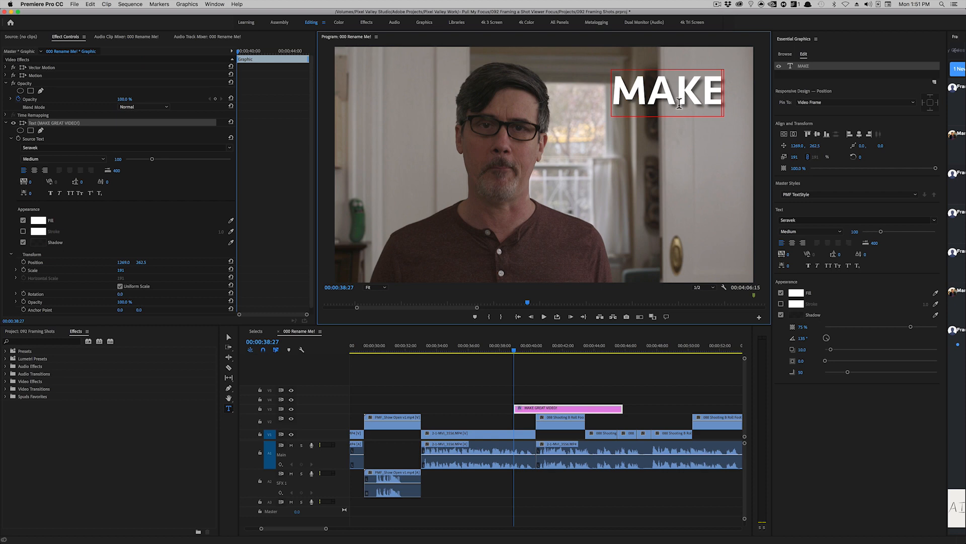
double_click(657, 114)
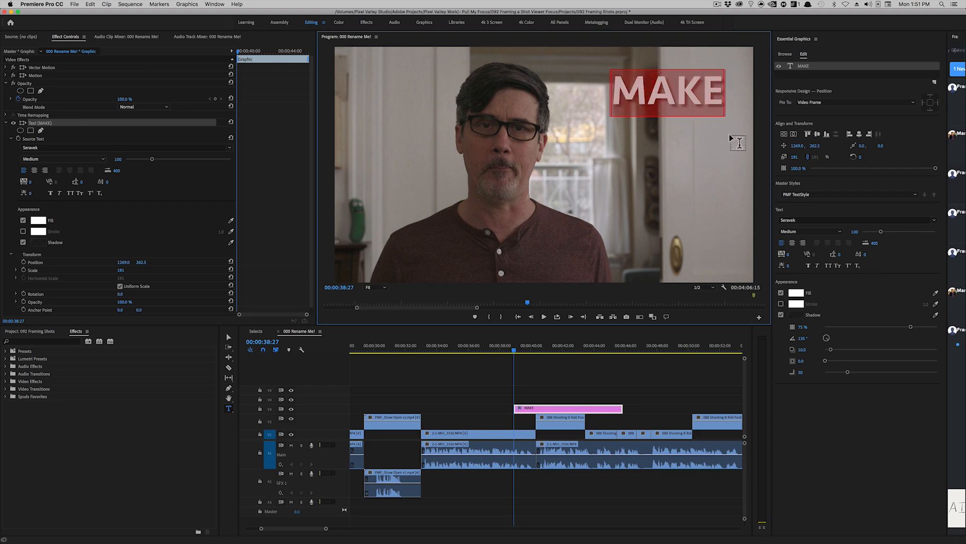
key("BackSpace")
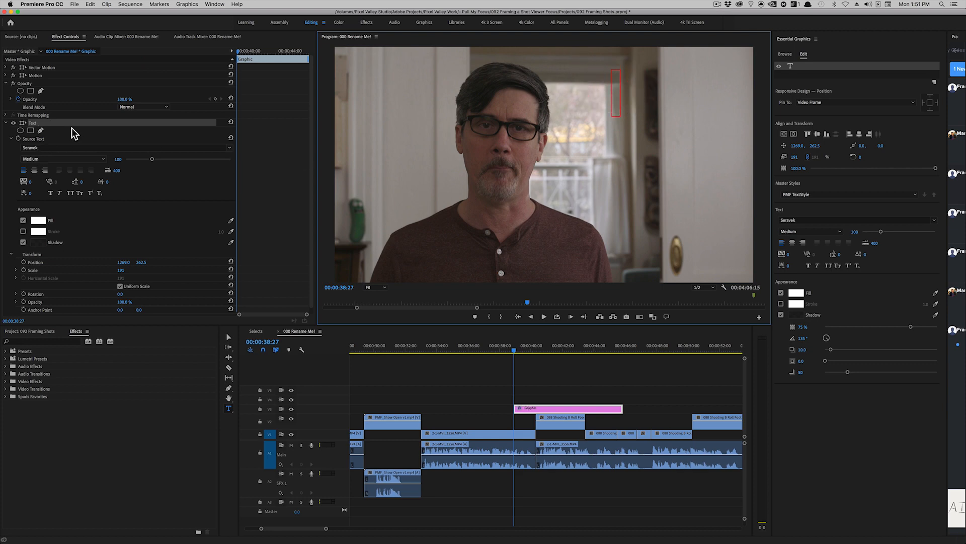
Turn on Source Text keyframing for the empty text layer at 00:00:38:27
left_click(32, 140)
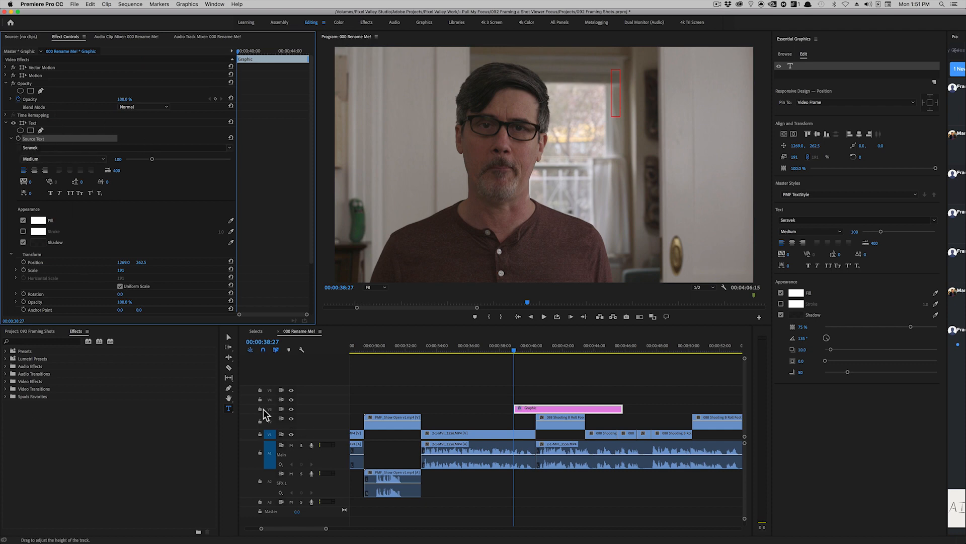
left_click(229, 408)
left_click(18, 138)
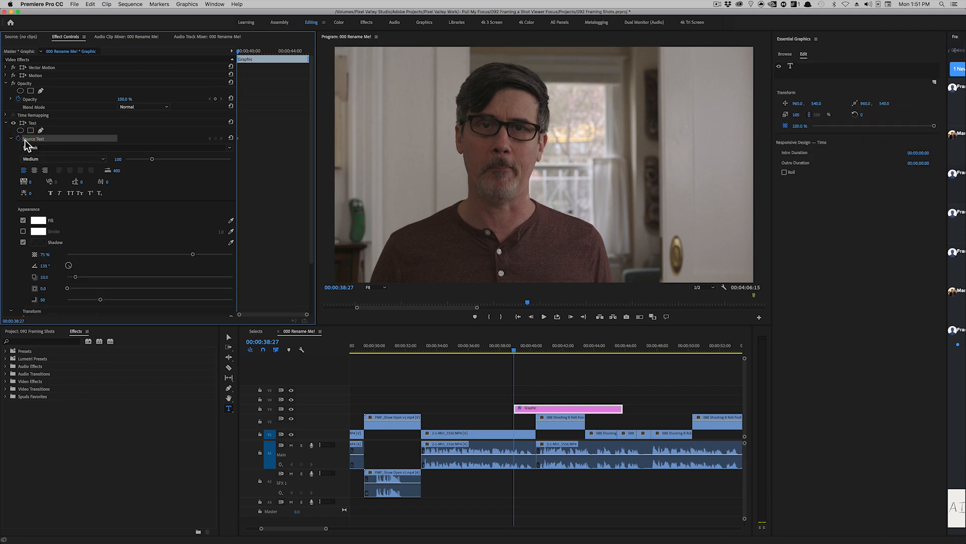
Move the playhead to 00:00:39:06 and enter MAKE in the text layer to set a Source Text keyframe there
left_click(550, 408)
left_click(515, 348)
left_click_drag(515, 349, 513, 349)
key("space")
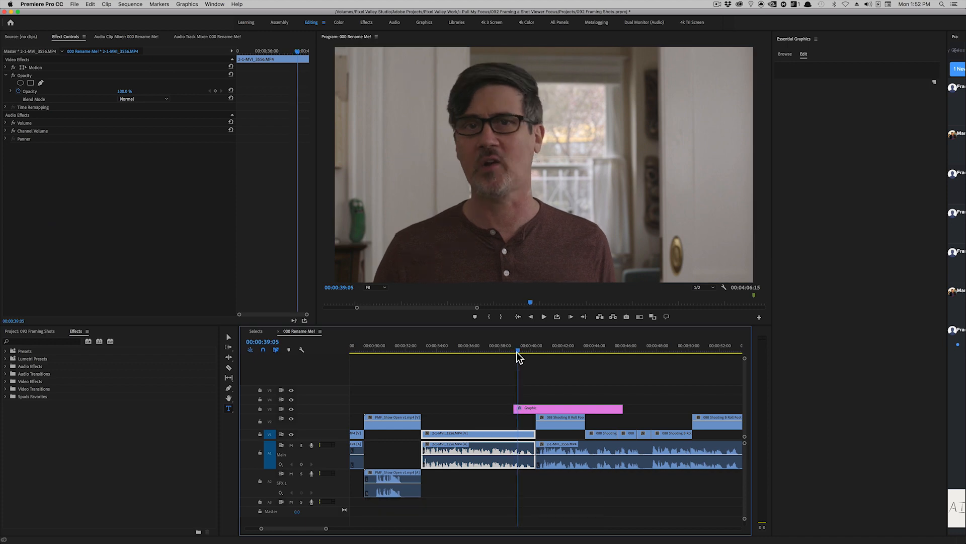
left_click(531, 409)
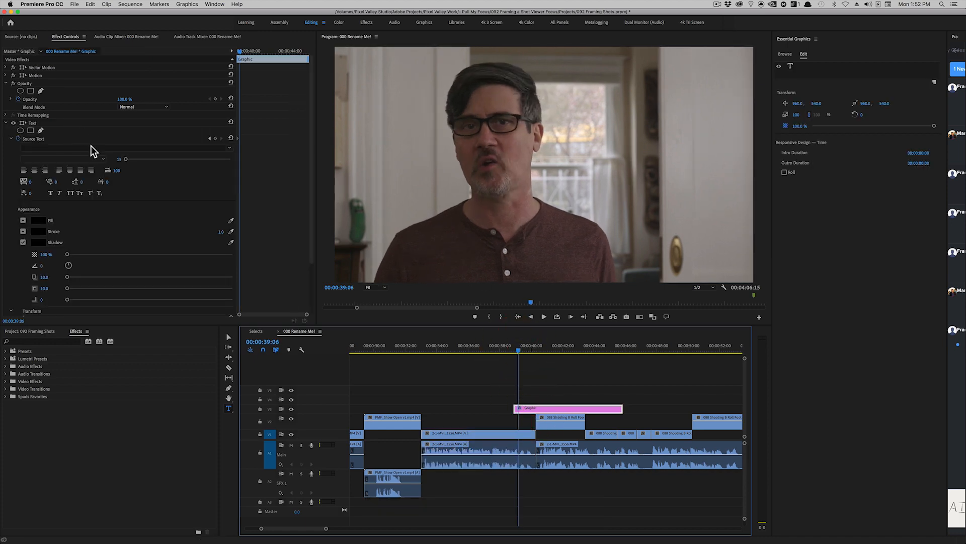
left_click(615, 98)
type("MAKE")
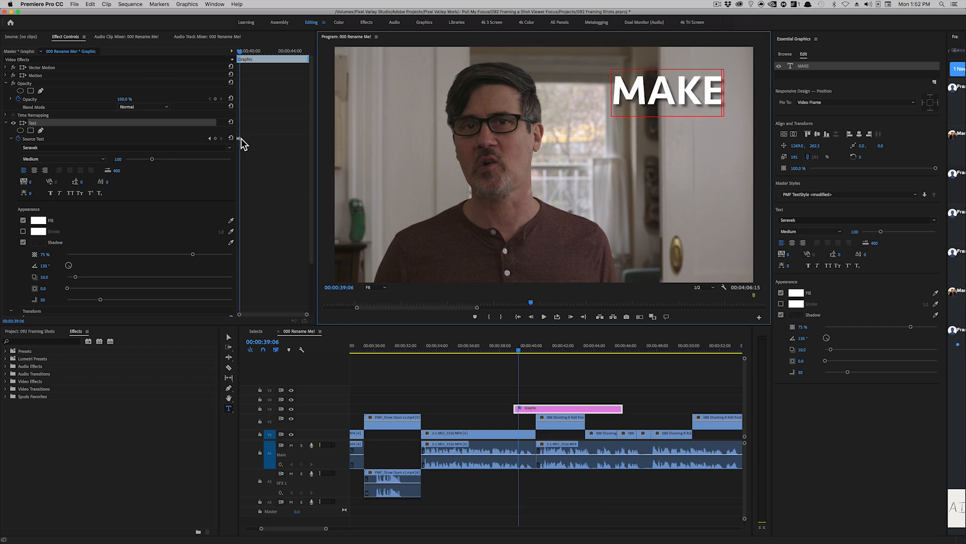
At 00:00:39:10, add GREAT on a new line beneath MAKE to set another Source Text keyframe
left_click(65, 36)
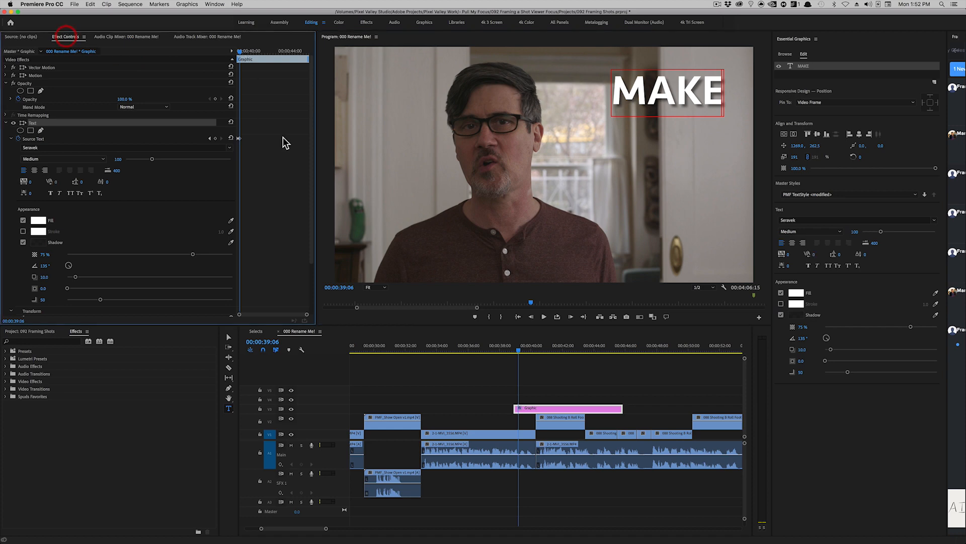
key("equal")
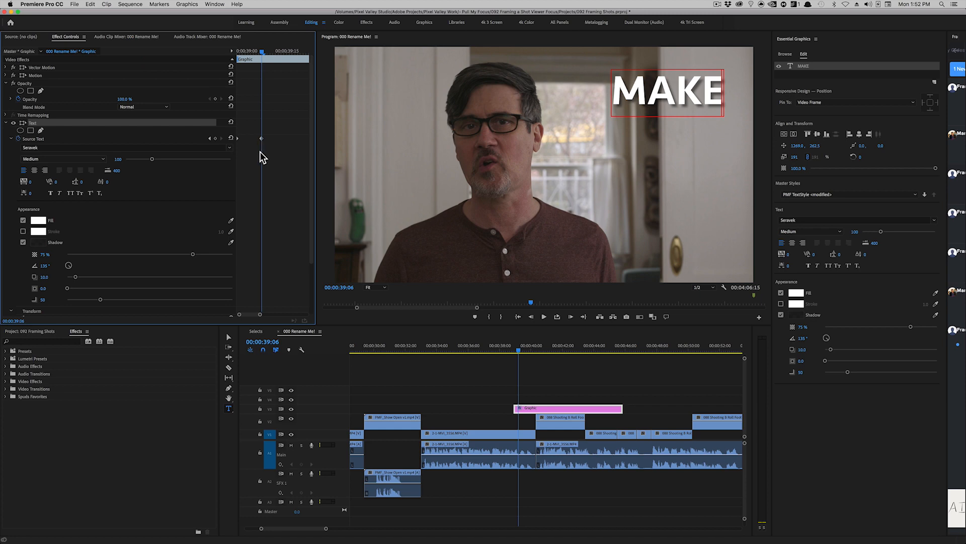
left_click(520, 349)
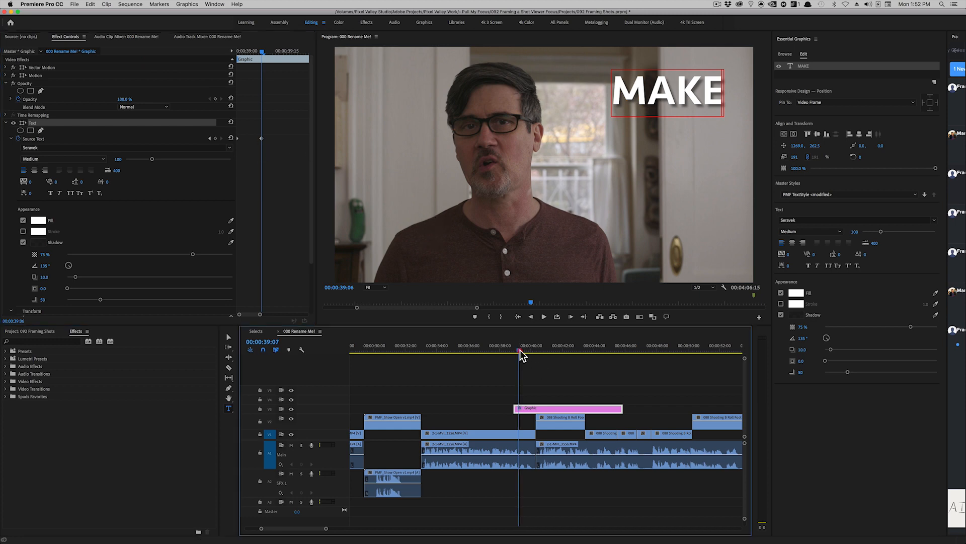
key("space")
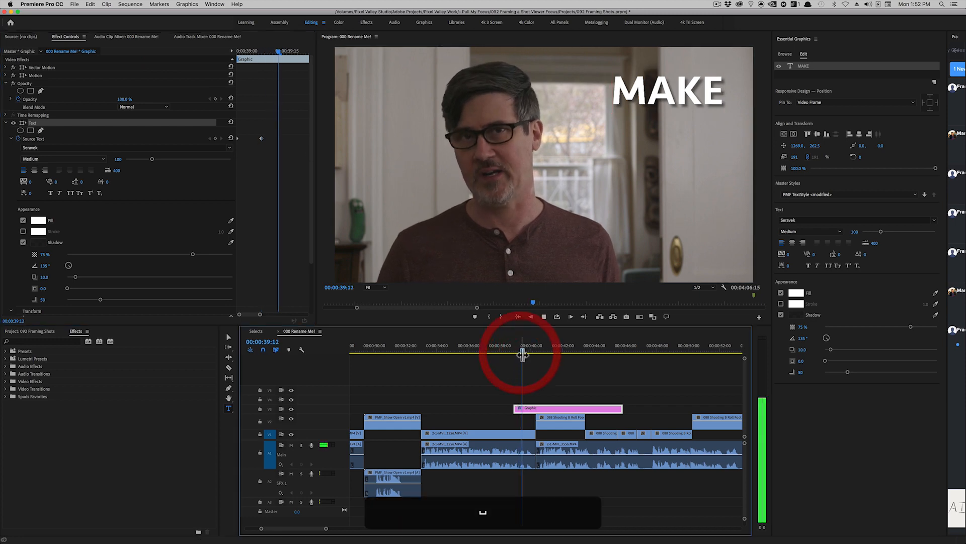
left_click(520, 349)
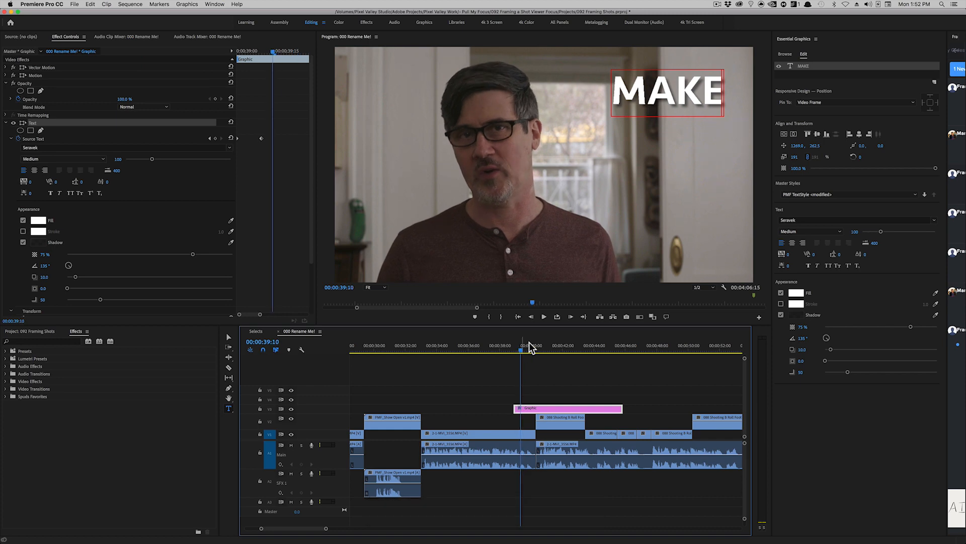
left_click(721, 98)
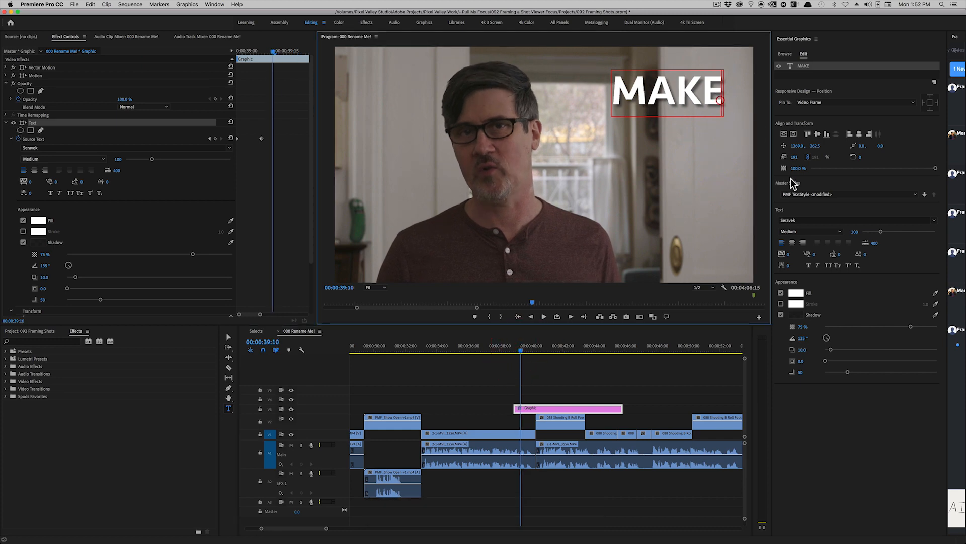
key("Return")
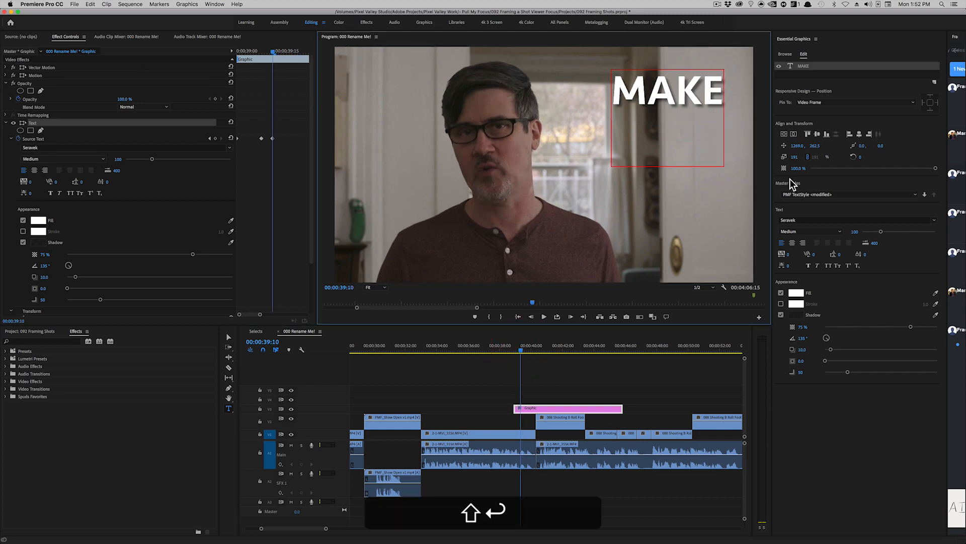
type("GREAT")
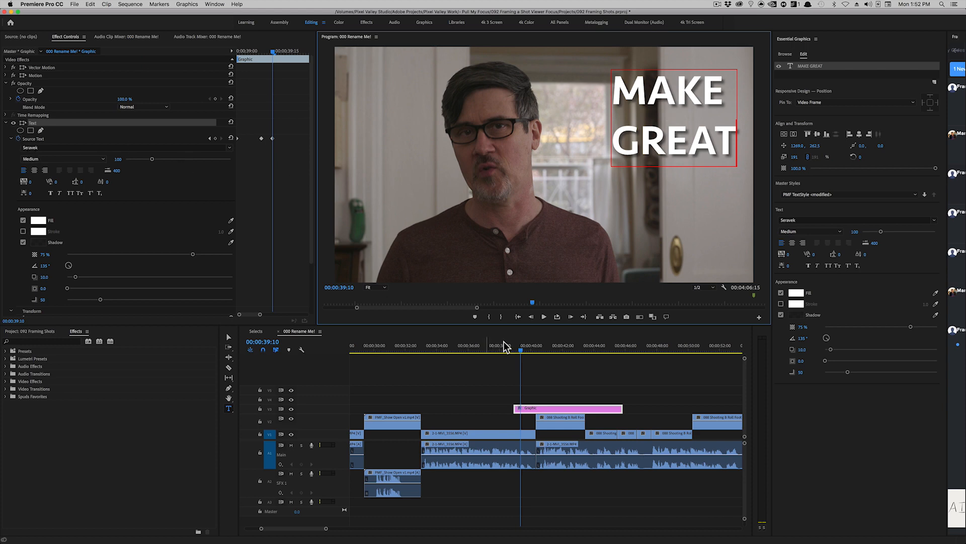
At 00:00:39:23, add VIDEO! on a third line beneath GREAT to set the next Source Text keyframe
left_click_drag(521, 350, 527, 352)
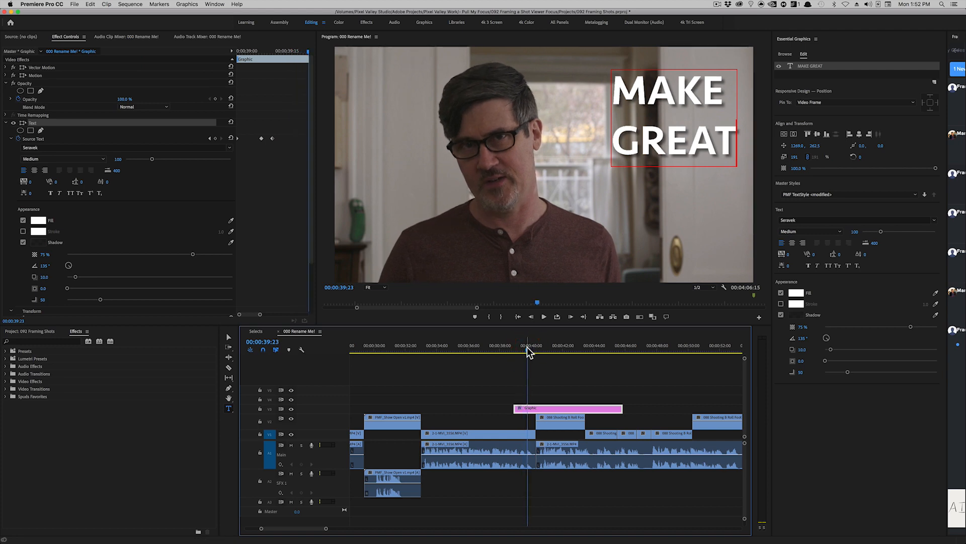
left_click(527, 350)
left_click(734, 151)
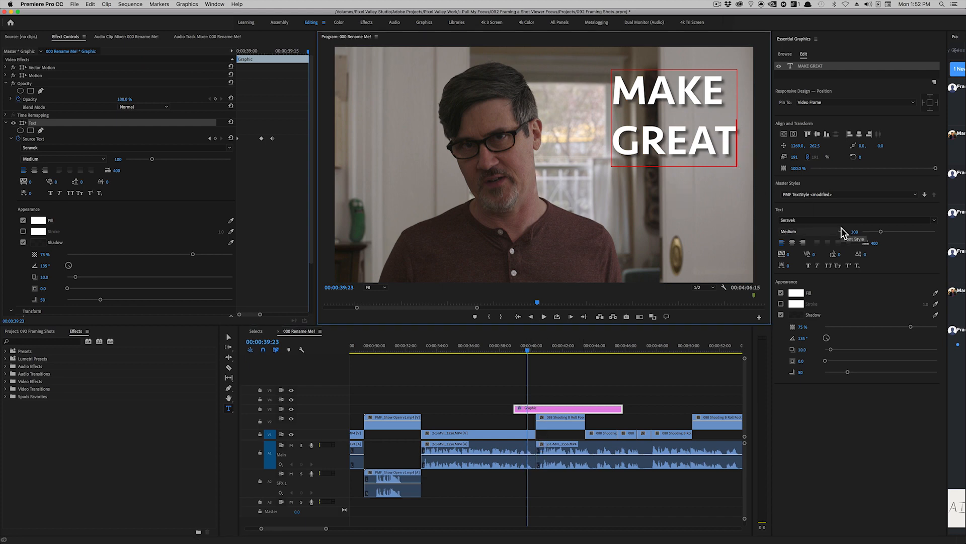
key("Return")
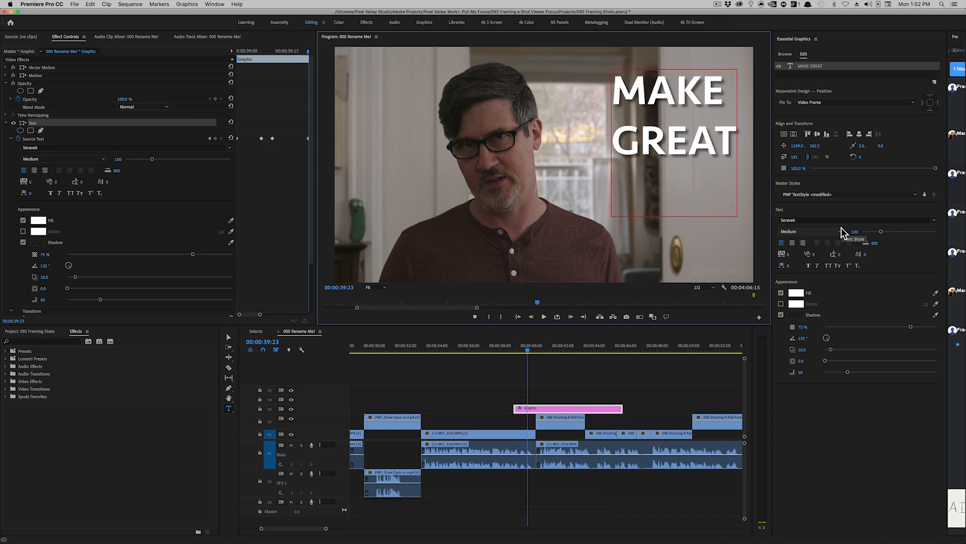
type("VIDEO!")
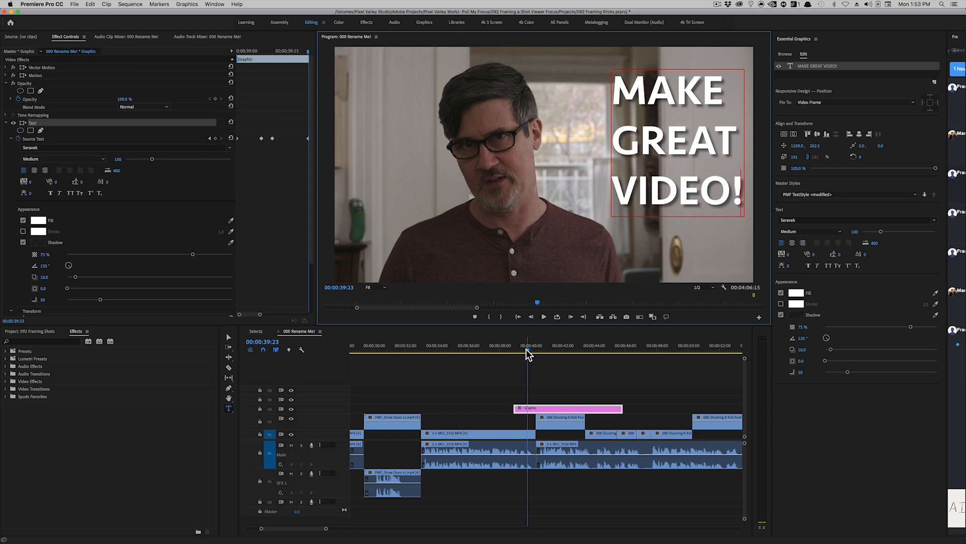
Play the title section repeatedly from just before the graphic to check the timing of each word against the speech
left_click_drag(527, 348, 510, 352)
key("space")
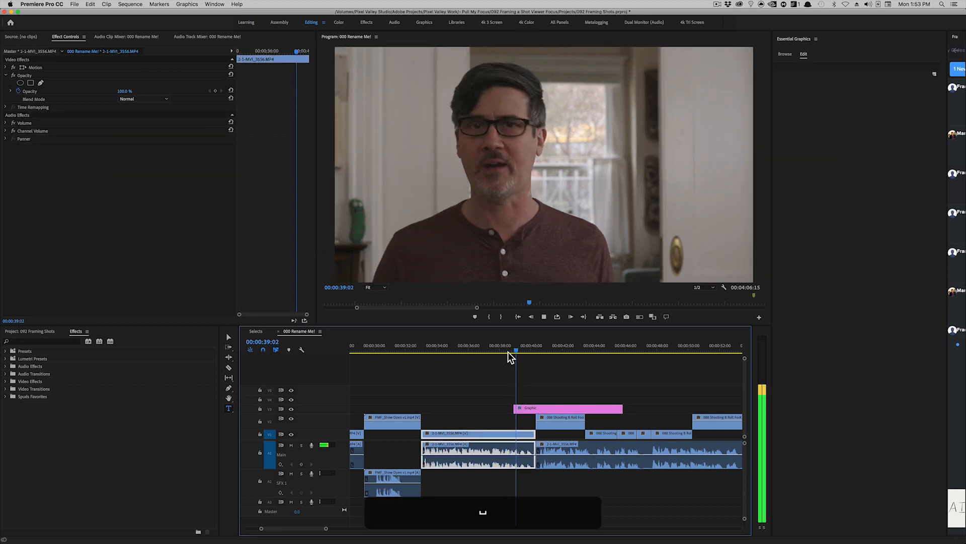
key("space")
left_click_drag(534, 353, 511, 351)
key("space")
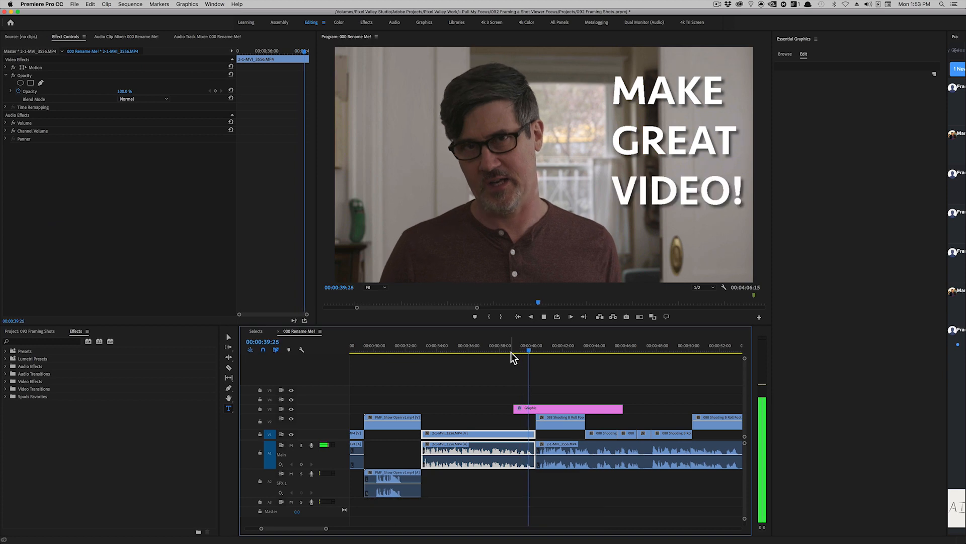
key("space")
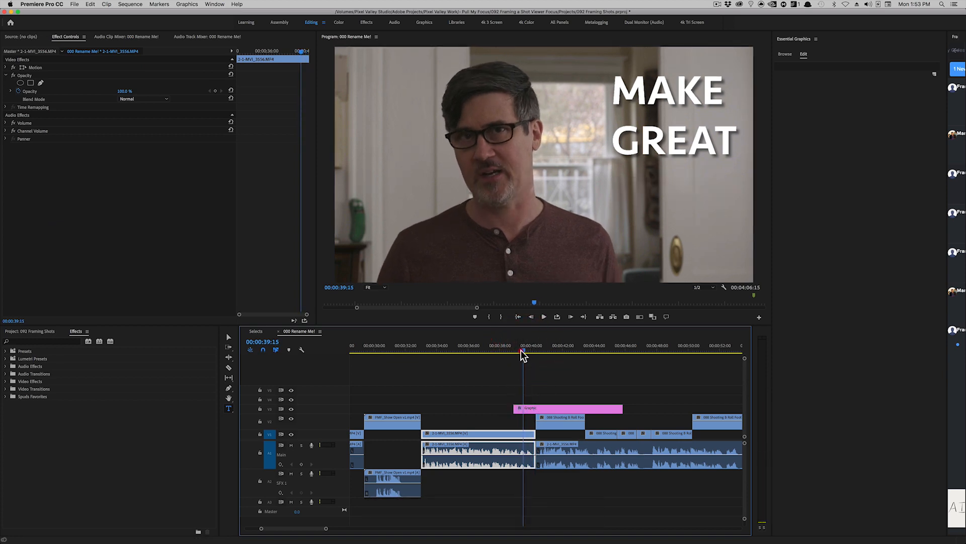
left_click_drag(523, 354, 515, 352)
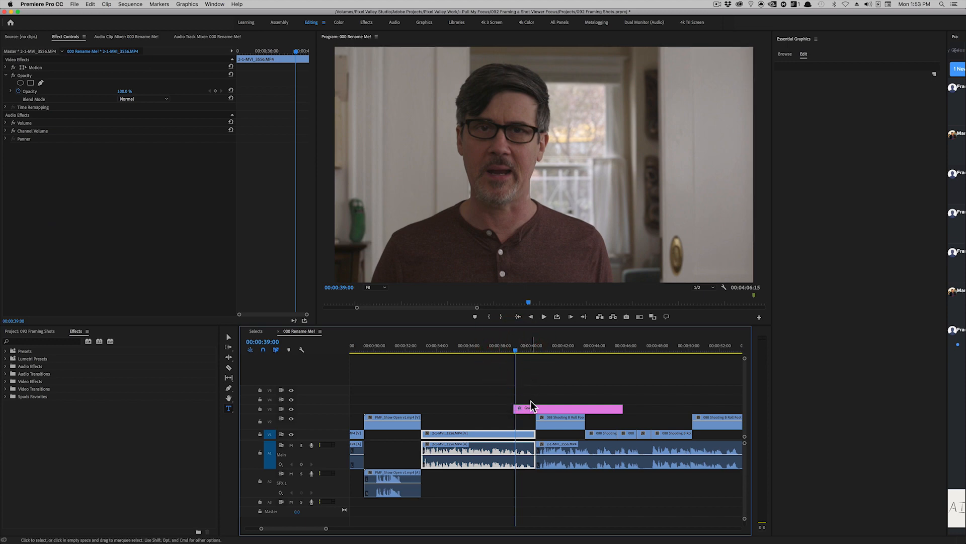
left_click(532, 408)
left_click(265, 185)
key("=")
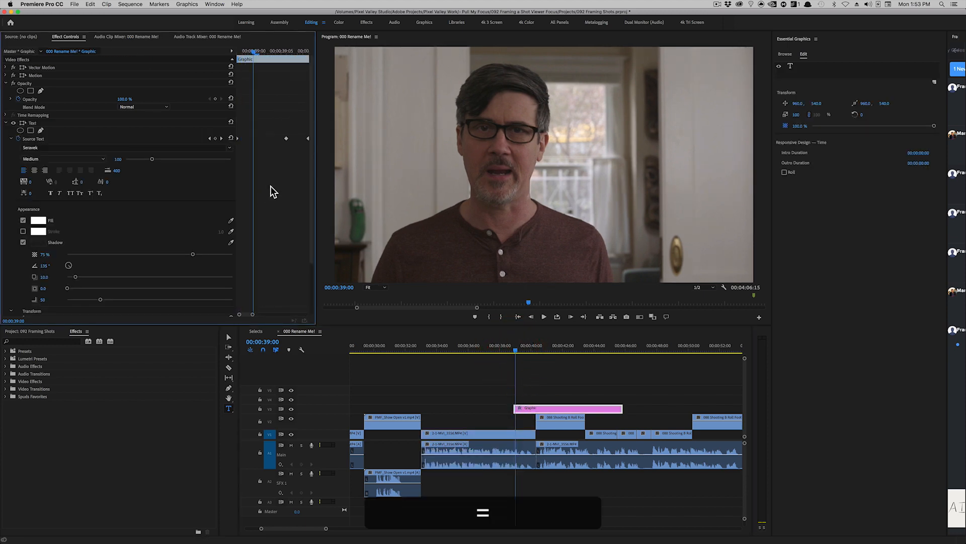
left_click_drag(516, 350, 515, 349)
left_click(515, 351)
key("space")
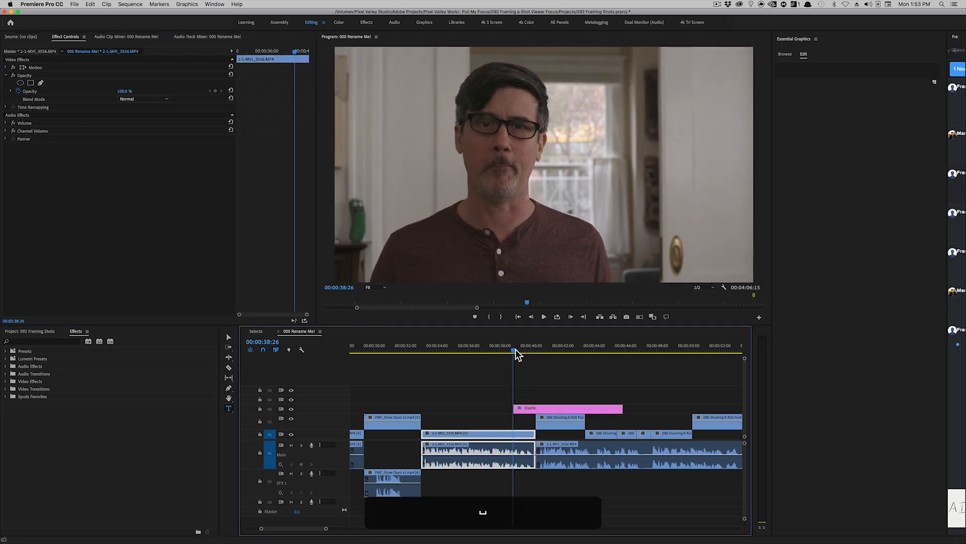
key("space")
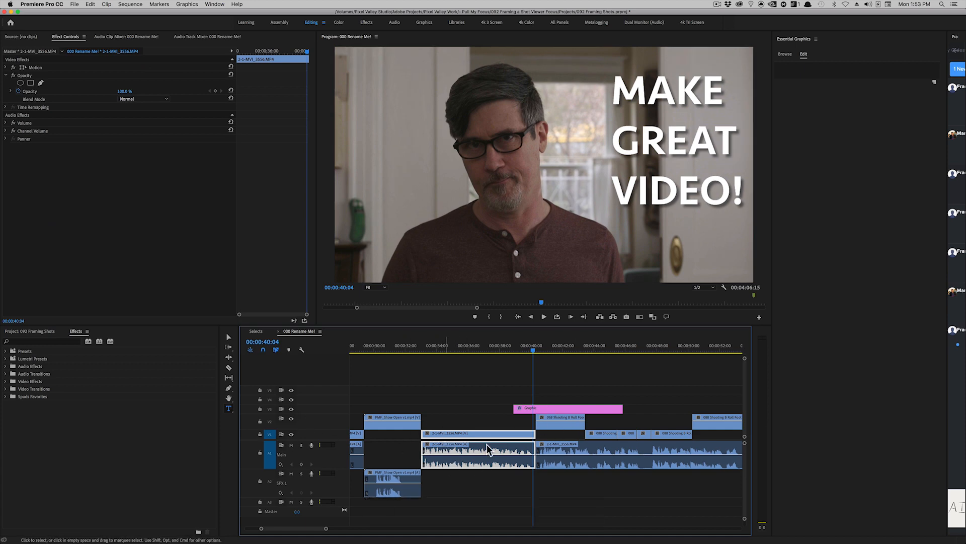
Target the title graphic's video track instead of the main footage track, and select the graphic clip
left_click(270, 435)
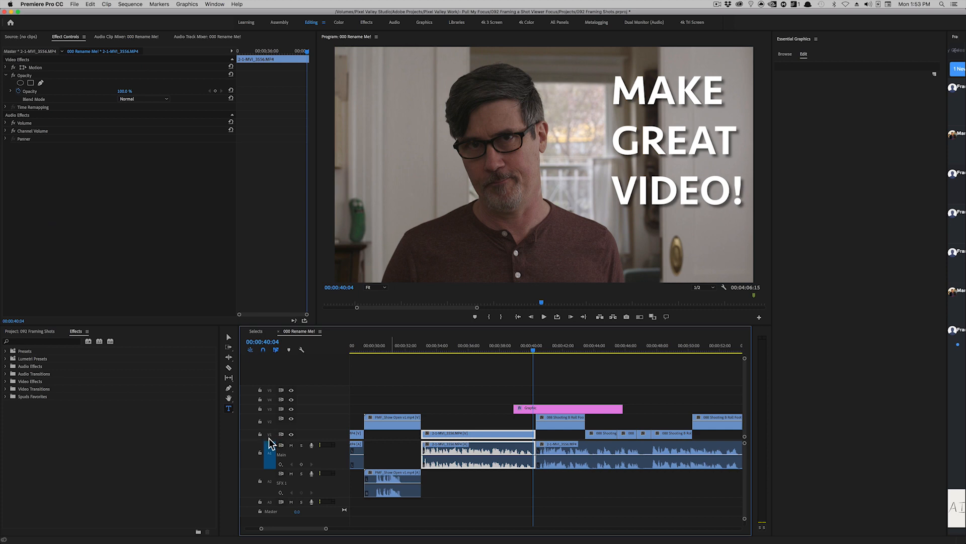
left_click(269, 409)
left_click_drag(533, 347, 505, 355)
left_click(546, 409)
Play the start of the title and extend the graphic clip's start back to 00:00:38:13
key("space")
key("space")
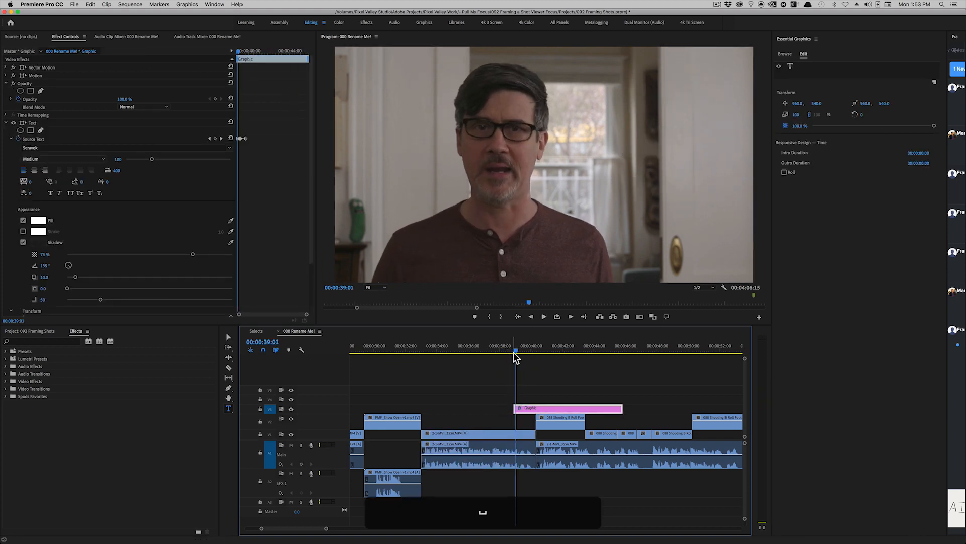
left_click_drag(517, 355, 506, 351)
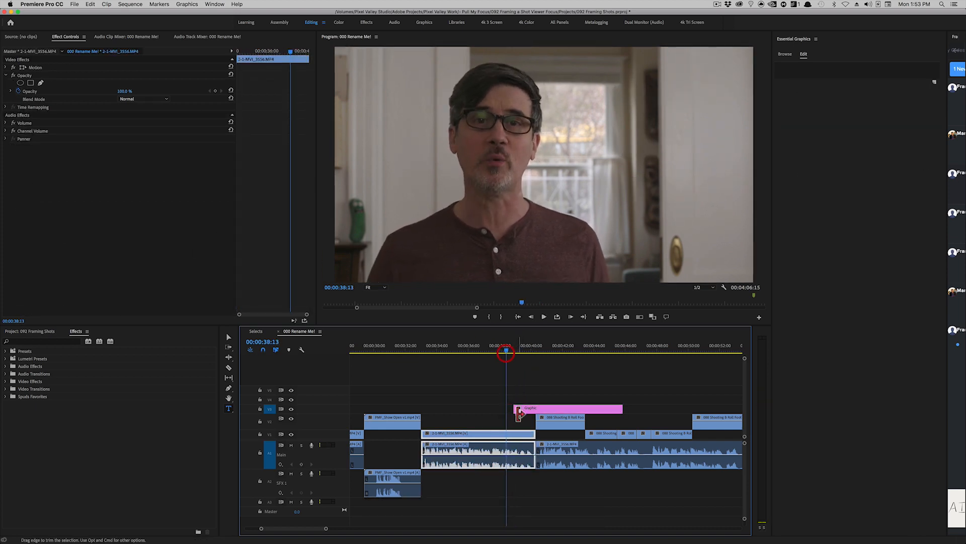
left_click_drag(515, 408, 506, 408)
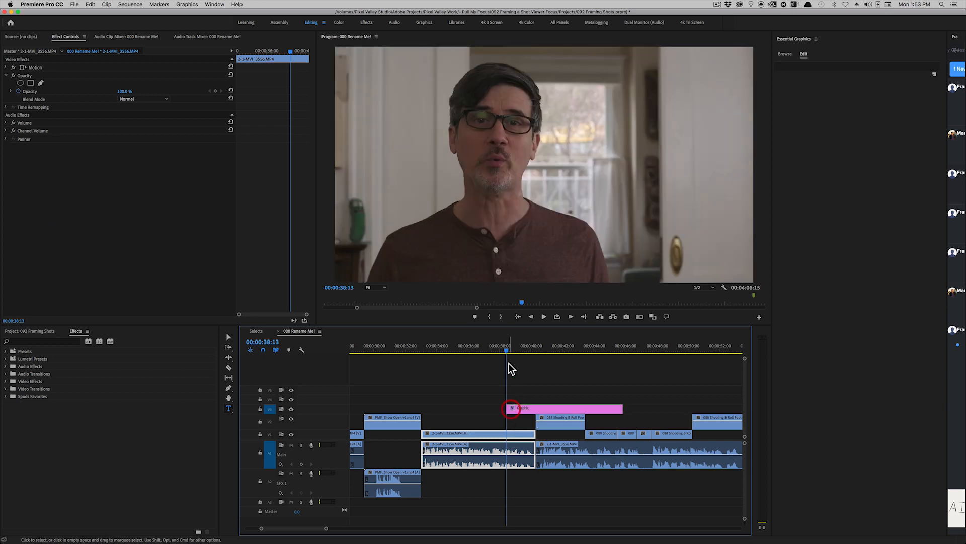
Examine the Source Text keyframes from 00:00:38:25 to 00:00:39:06 up close and compare their timing with playback
left_click_drag(509, 352, 515, 355)
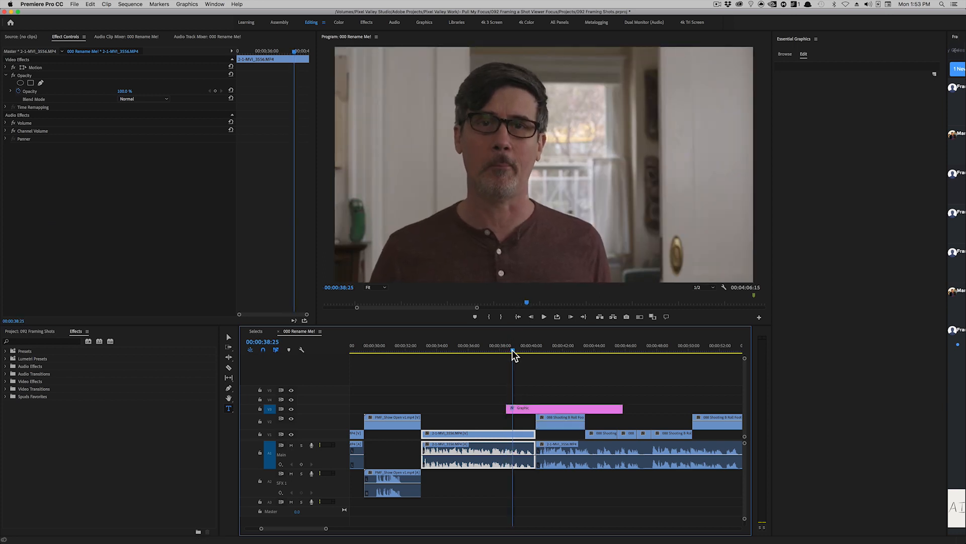
left_click(542, 409)
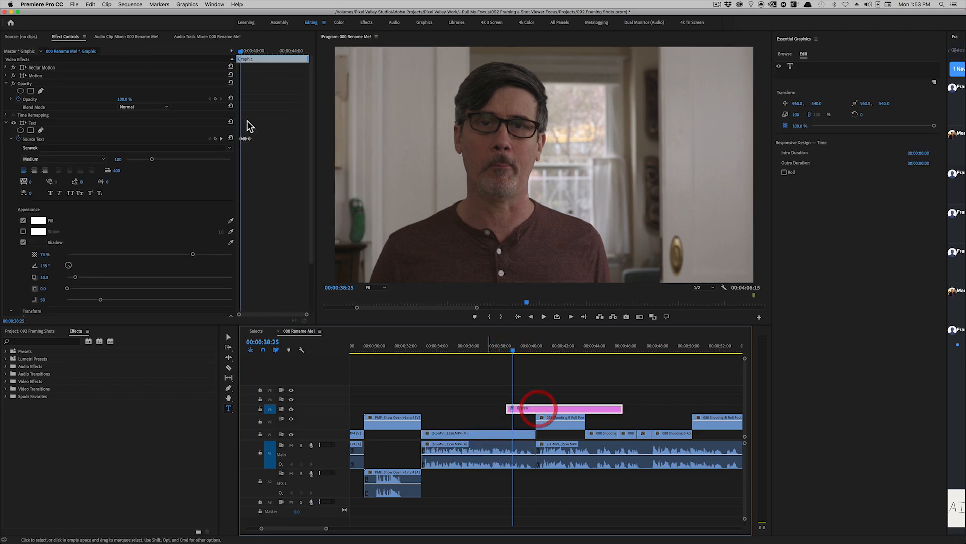
left_click(265, 201)
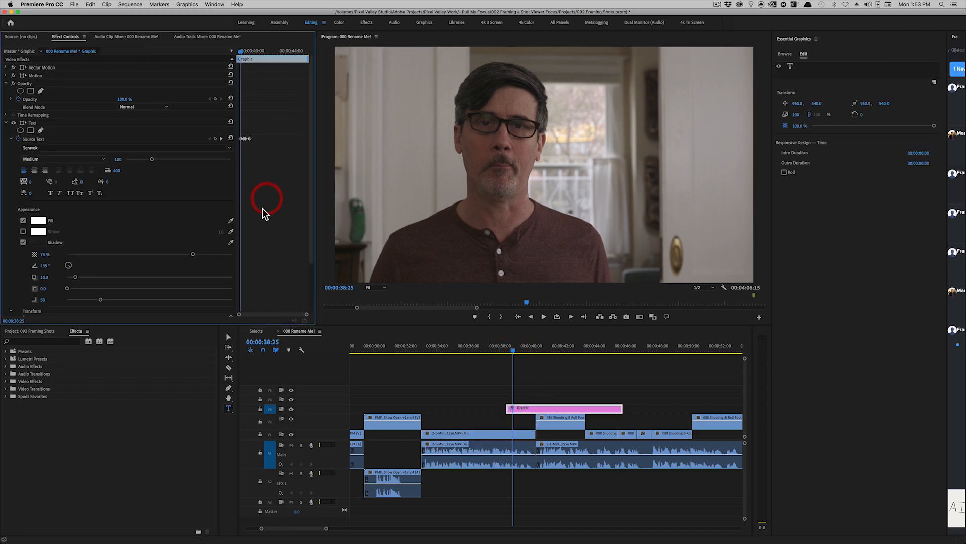
key("=")
key("=")
key("=")
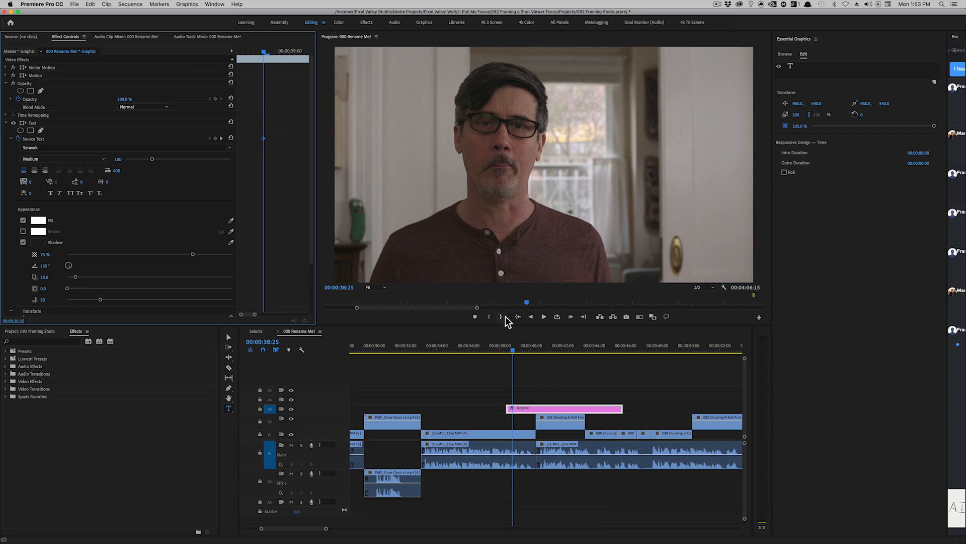
left_click(509, 351)
key("space")
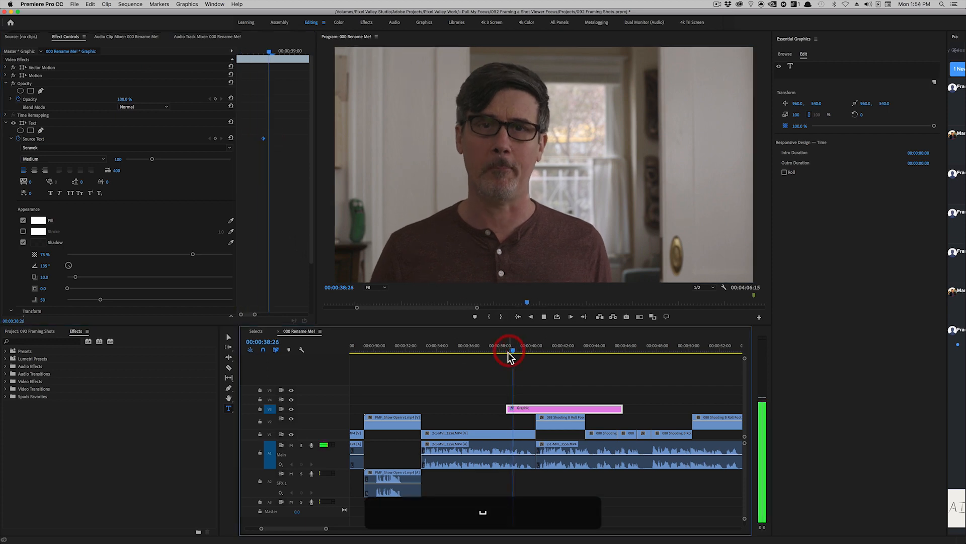
mouse_move(530, 351)
left_mouse_down()
mouse_move(510, 352)
mouse_move(519, 353)
left_mouse_up()
left_click(265, 175)
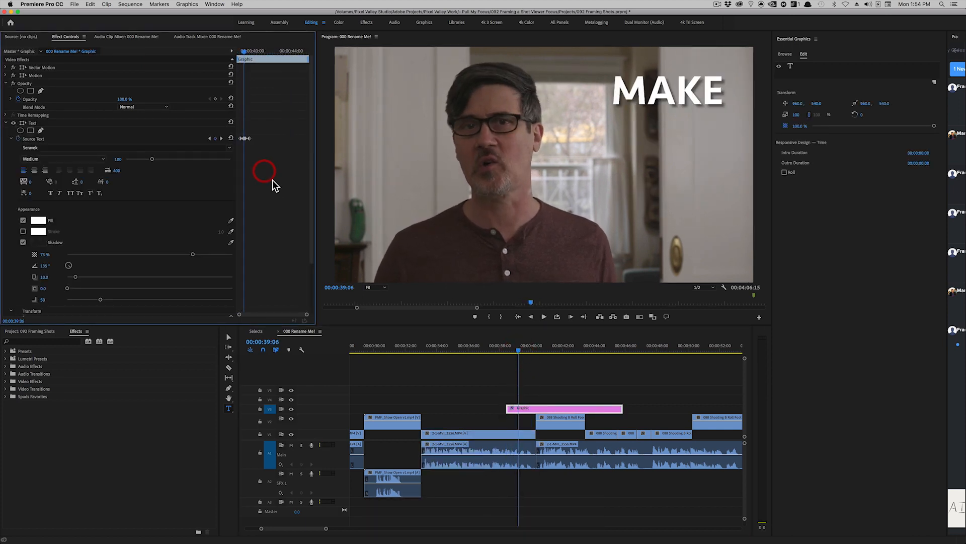
key("equal")
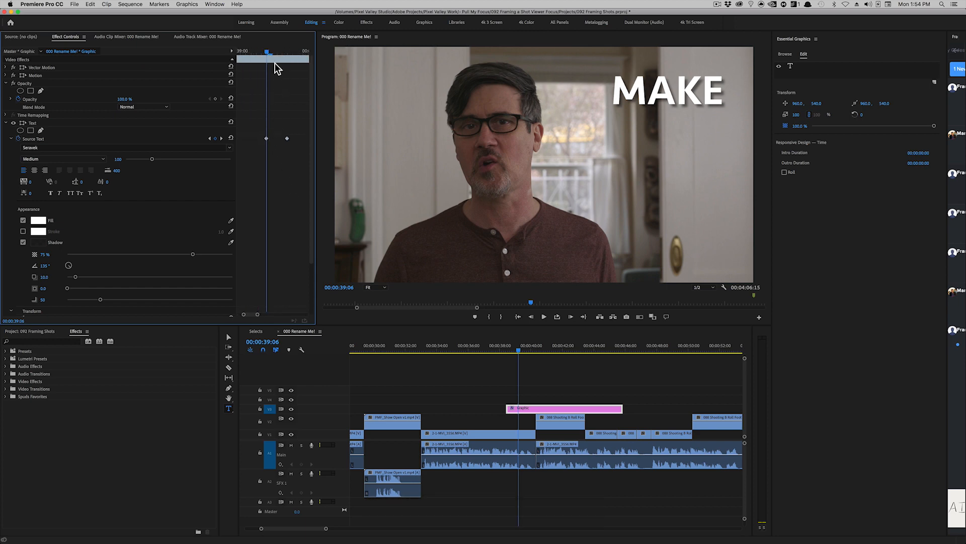
Move the MAKE Source Text keyframe earlier to 00:00:38:27 and play the title to check its timing
left_click(515, 351)
left_click_drag(516, 350, 513, 351)
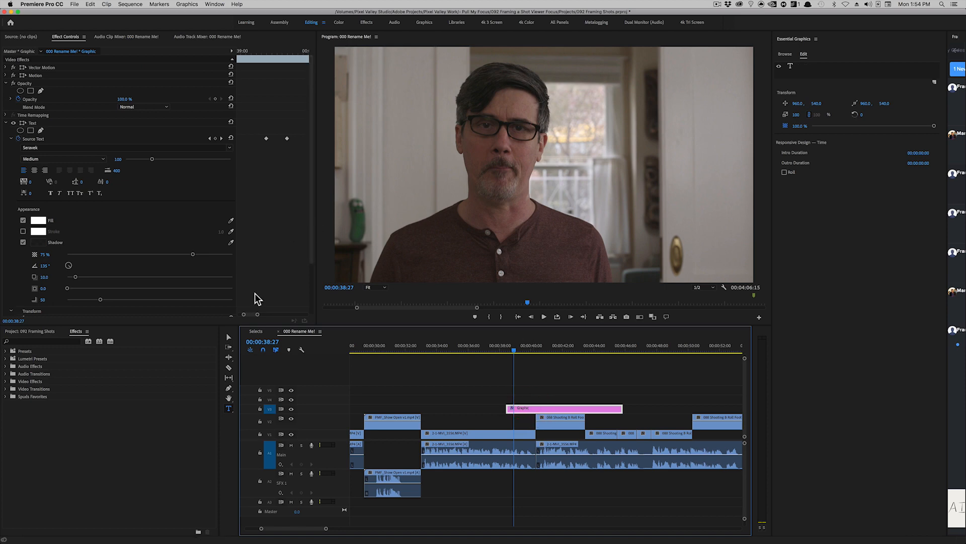
left_click(264, 237)
left_click_drag(253, 317, 250, 317)
left_click_drag(250, 316, 250, 313)
left_click_drag(276, 143, 258, 144)
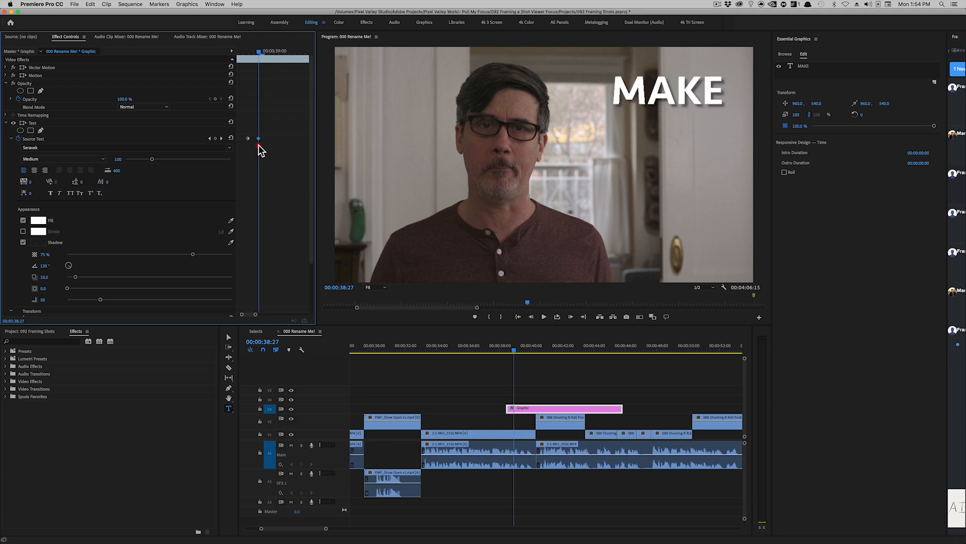
left_click_drag(251, 314, 250, 315)
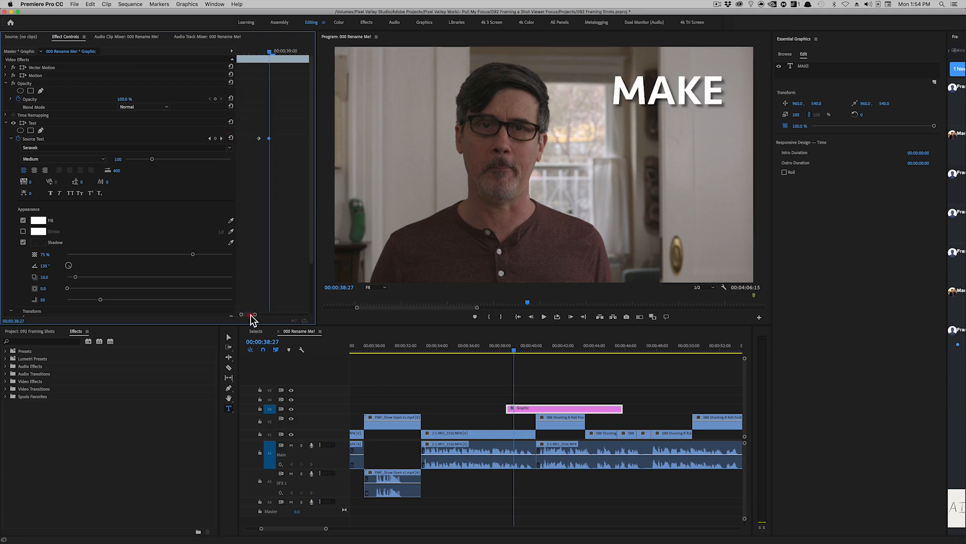
left_click(509, 351)
key("space")
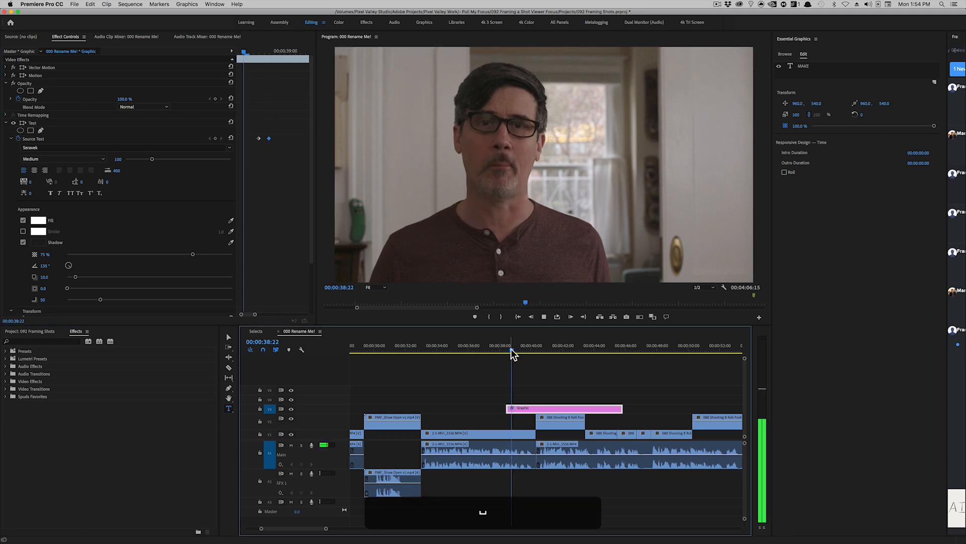
key("space")
Trim the end of the title graphic to the start of the following B-roll clip, and return the playhead to 00:00:39:08
left_click(535, 351)
left_click_drag(622, 409, 535, 409)
left_click_drag(535, 351, 520, 352)
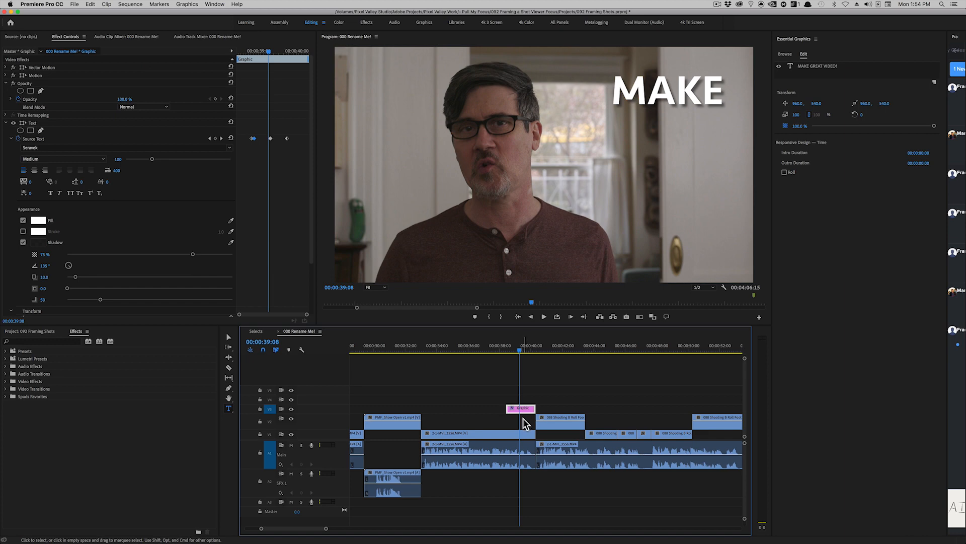
Centre-align the title text at each of its MAKE, MAKE GREAT and MAKE GREAT VIDEO! Source Text keyframes
left_click_drag(520, 352, 528, 352)
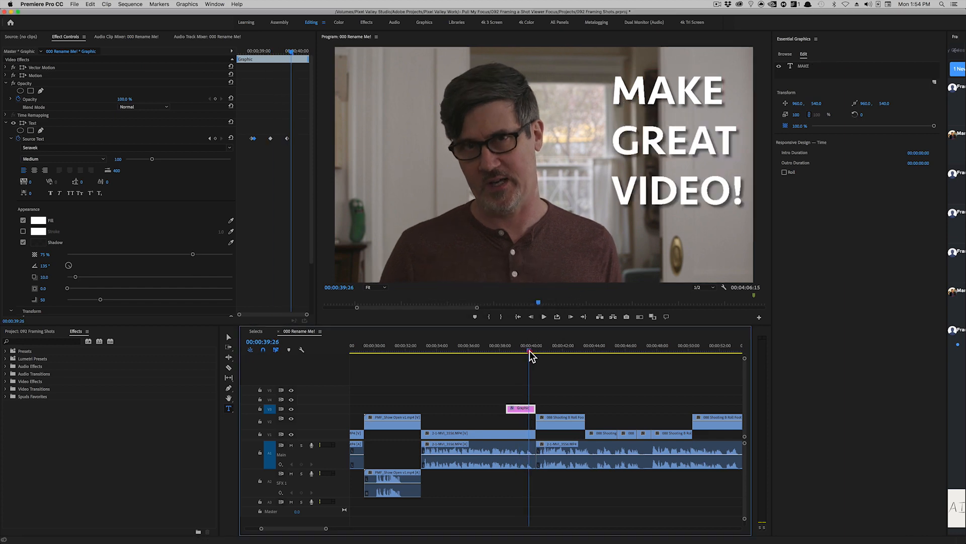
left_click(669, 101)
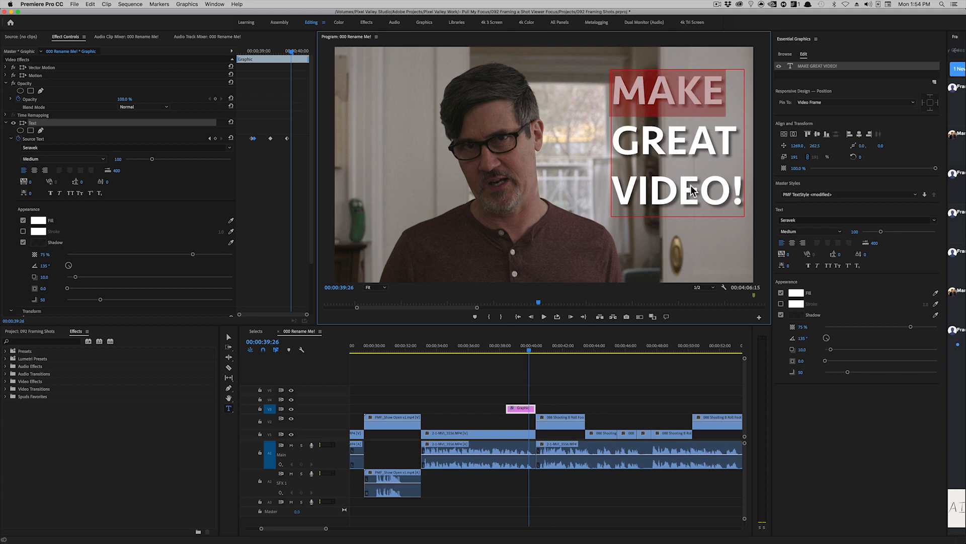
left_click(210, 138)
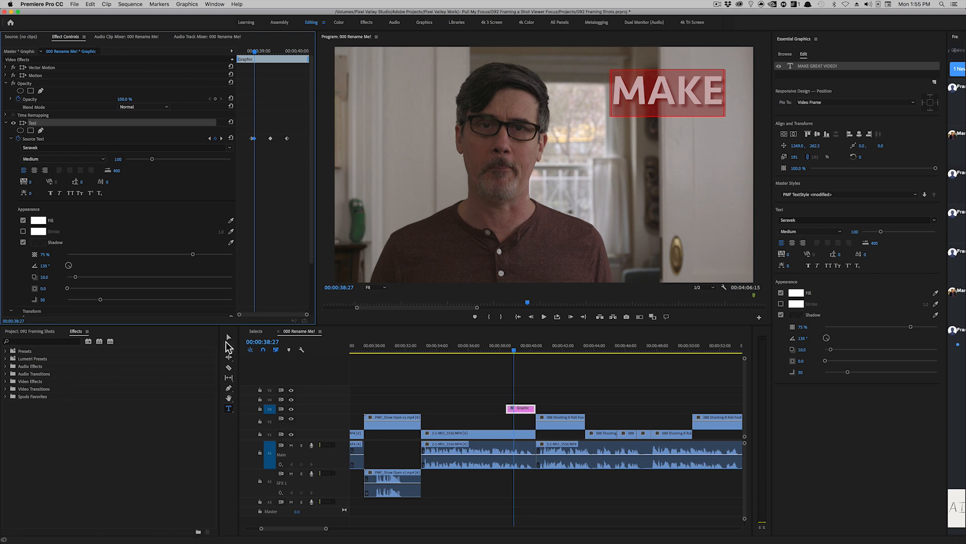
left_click(229, 336)
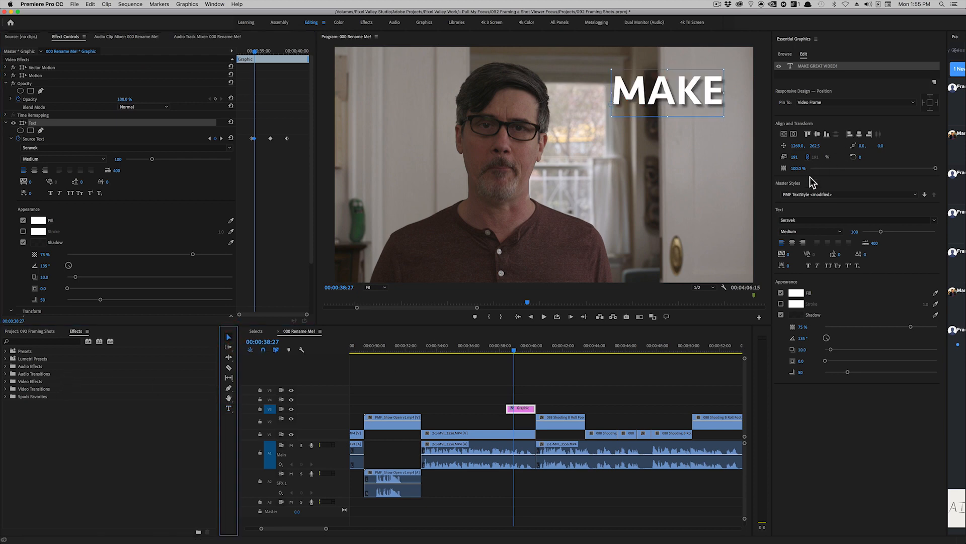
left_click(792, 244)
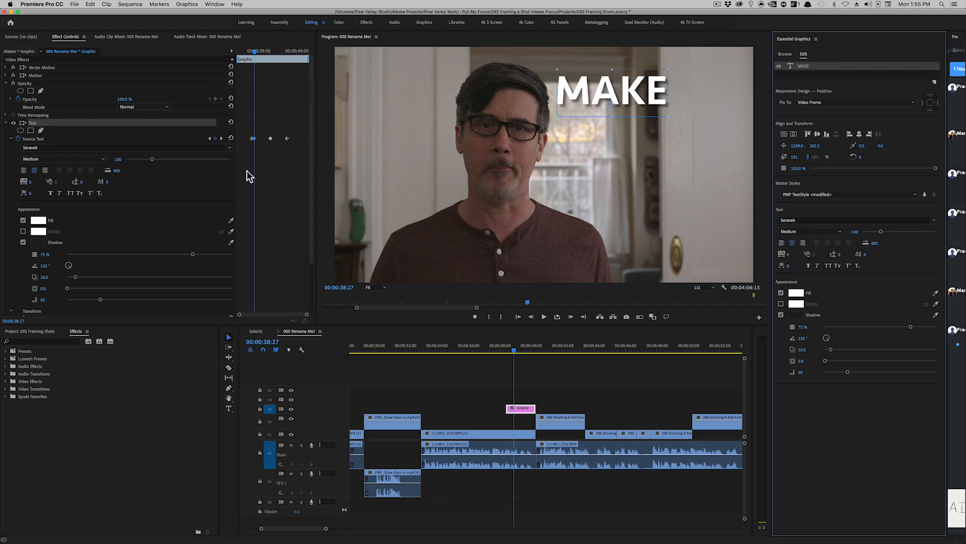
left_click(221, 137)
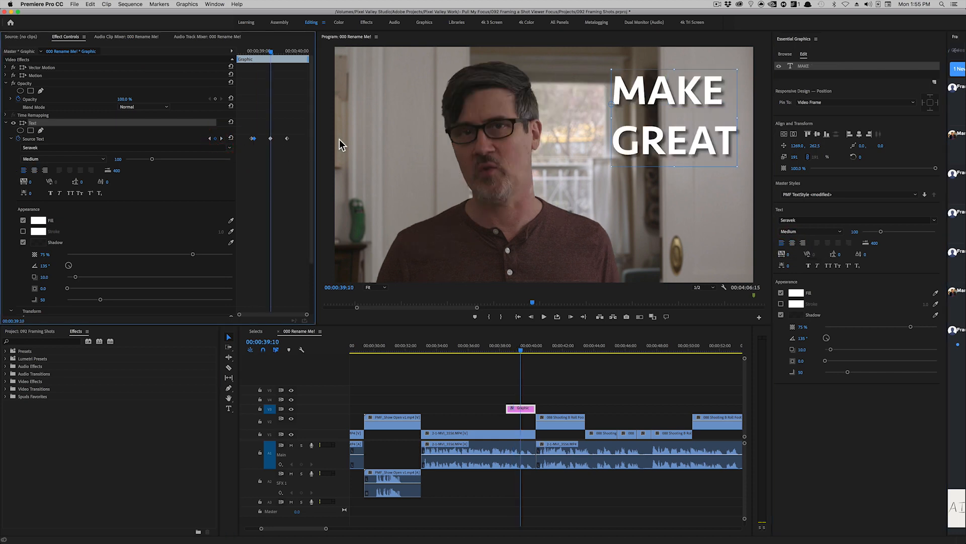
left_click(792, 244)
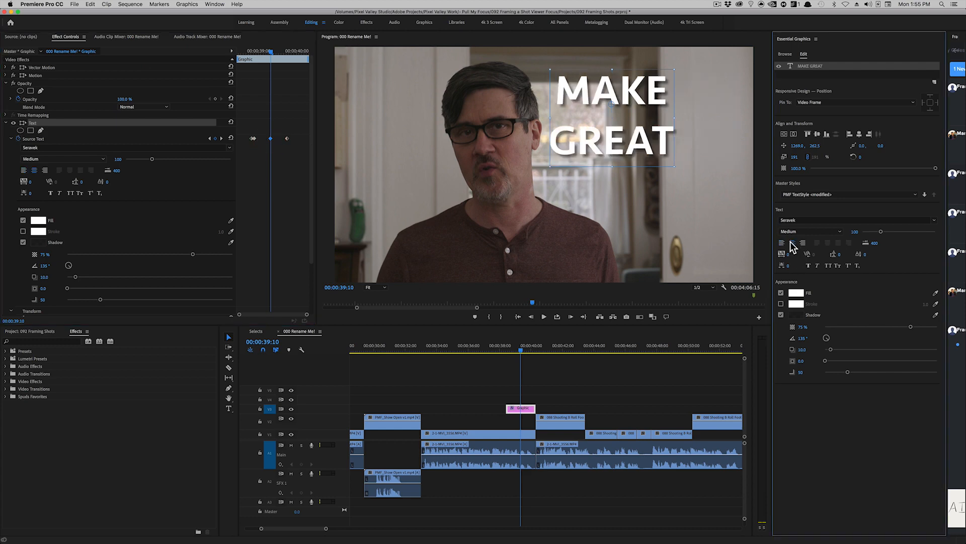
left_click(221, 138)
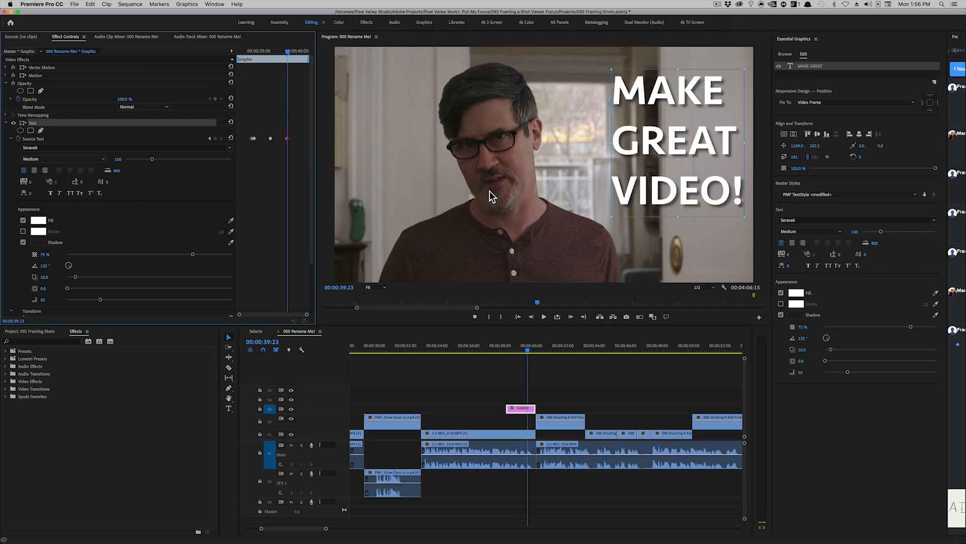
left_click(792, 243)
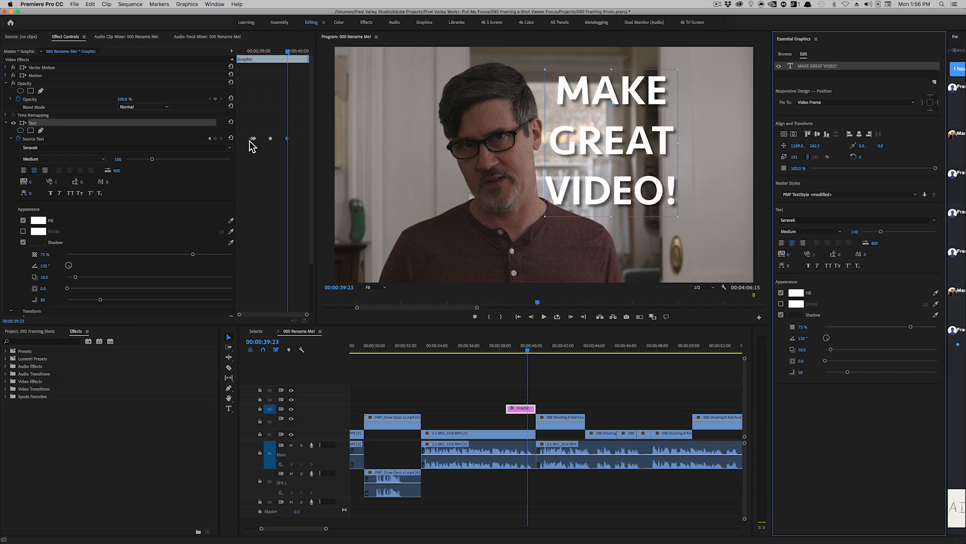
Step back and forth through the title's Source Text keyframes to check the text alignment at each one
left_click(211, 138)
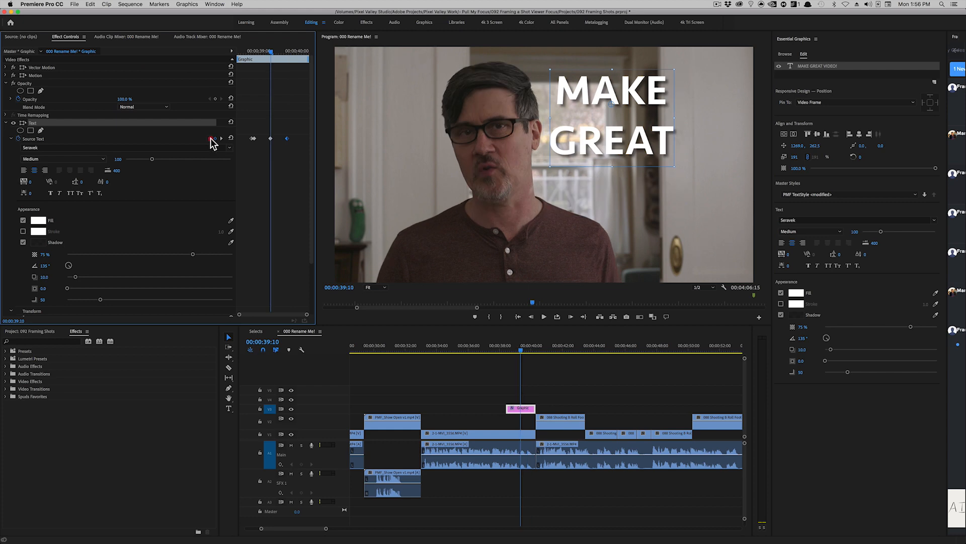
left_click(211, 138)
left_click(211, 138)
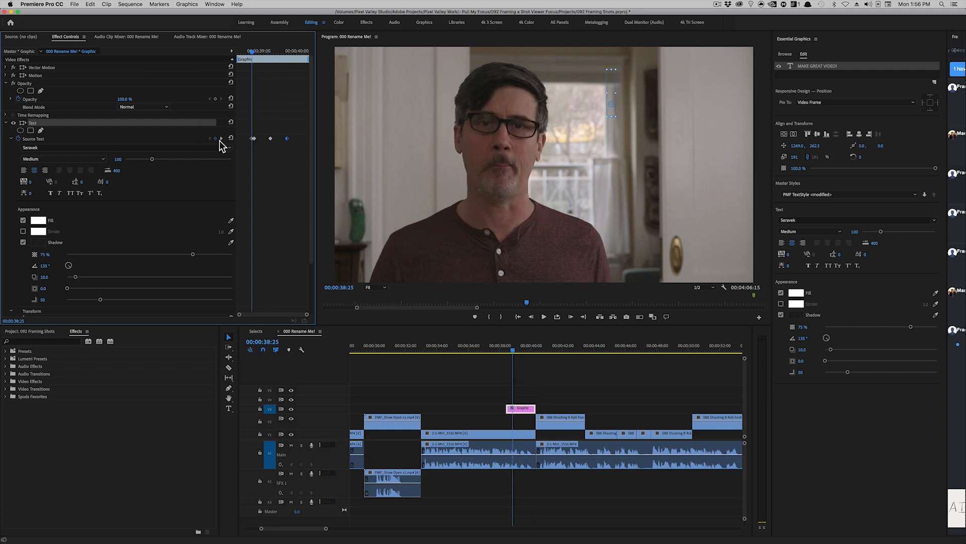
left_click(220, 138)
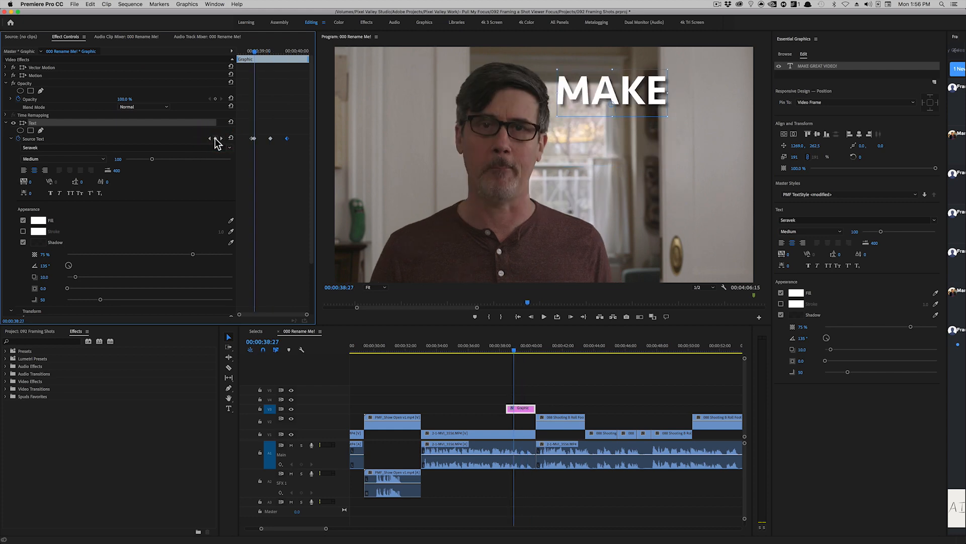
left_click(211, 139)
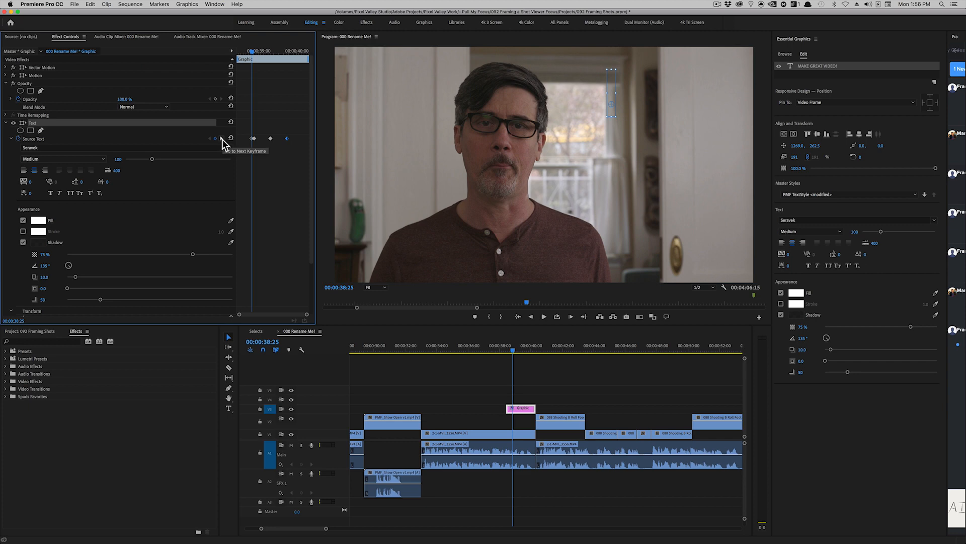
left_click(221, 138)
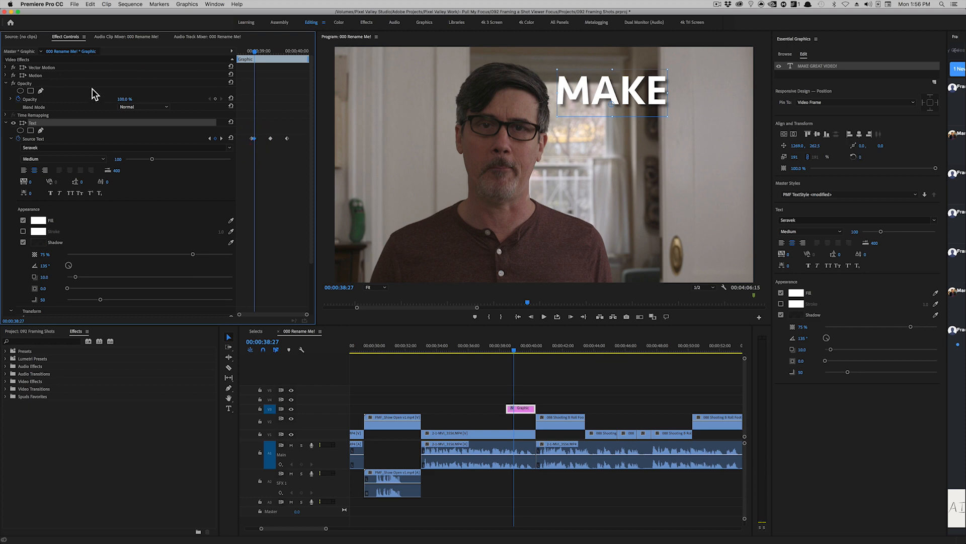
Reposition the whole title graphic with its Motion effect to about 1153, 493, beside the presenter's head
left_click(35, 75)
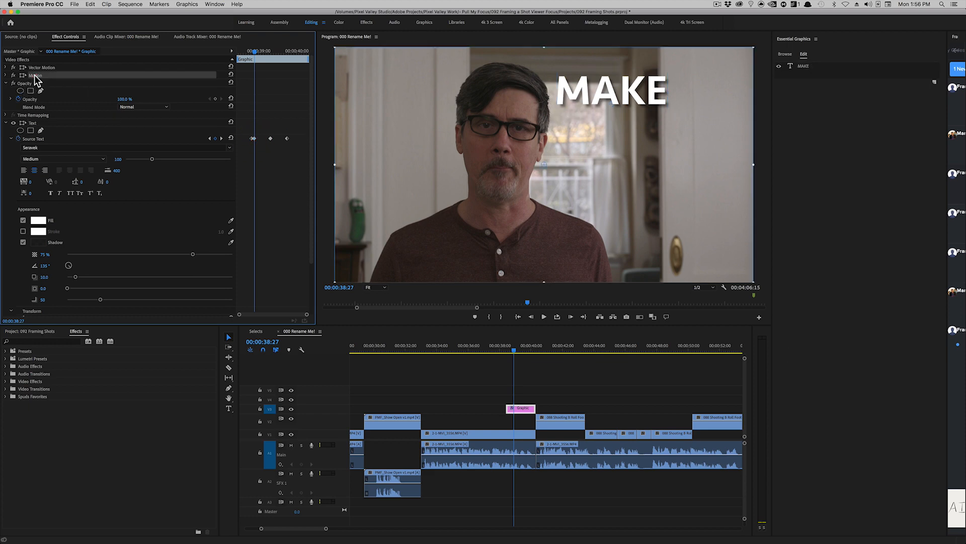
left_click(5, 75)
left_click_drag(256, 53, 298, 59)
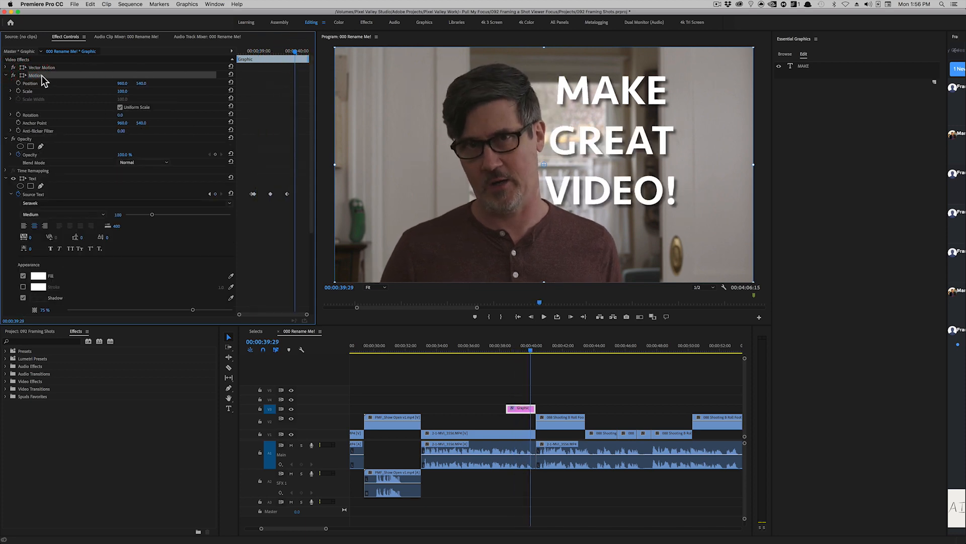
left_click_drag(615, 148, 657, 139)
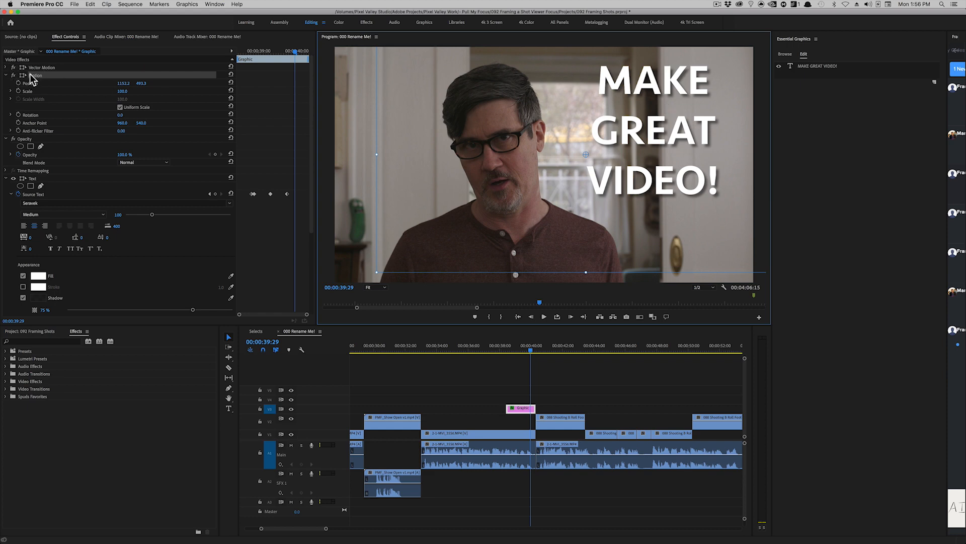
Scrub back to 00:00:38:24 and play the title animation to check its new position and timing
scroll(100, 155, "down", 3)
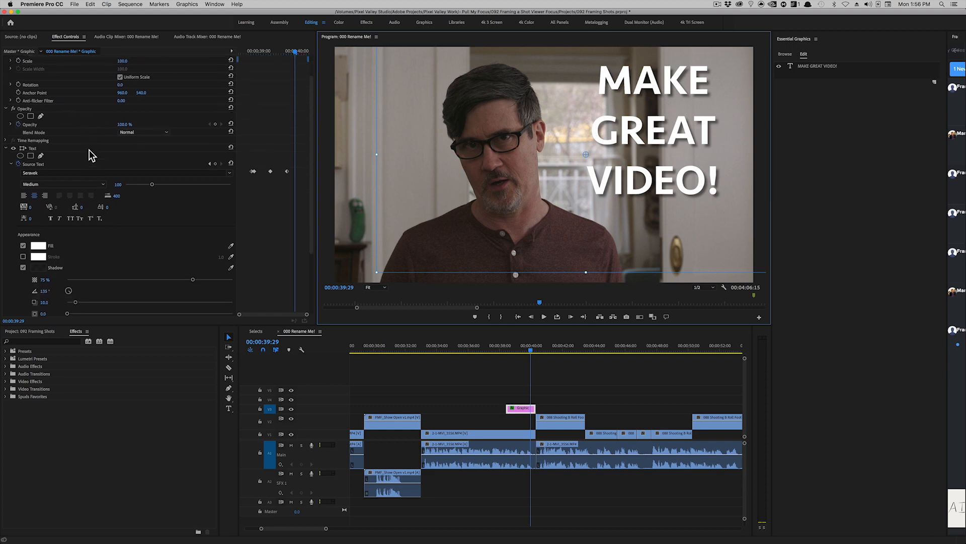
left_click_drag(295, 52, 259, 56)
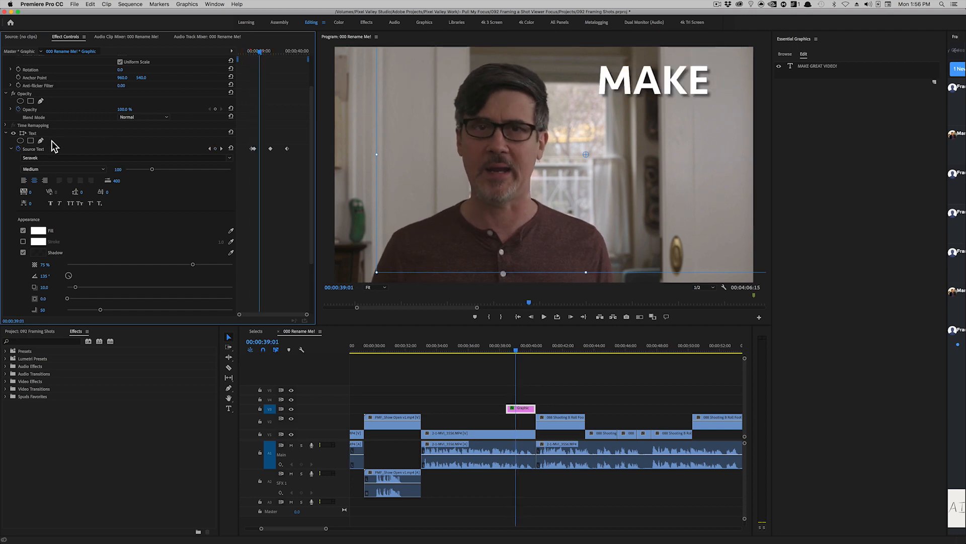
mouse_move(258, 55)
left_mouse_down()
mouse_move(249, 58)
mouse_move(265, 59)
mouse_move(249, 57)
left_mouse_up()
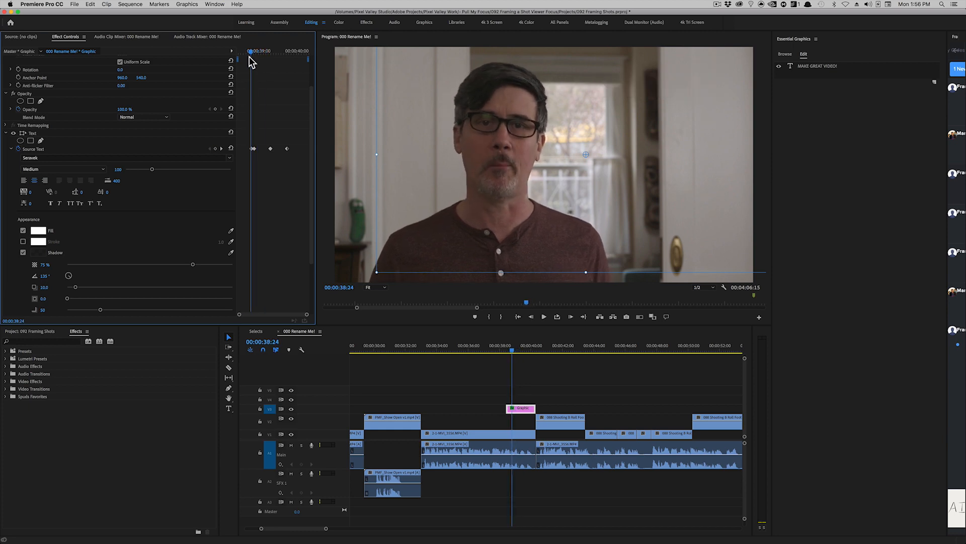
key("space")
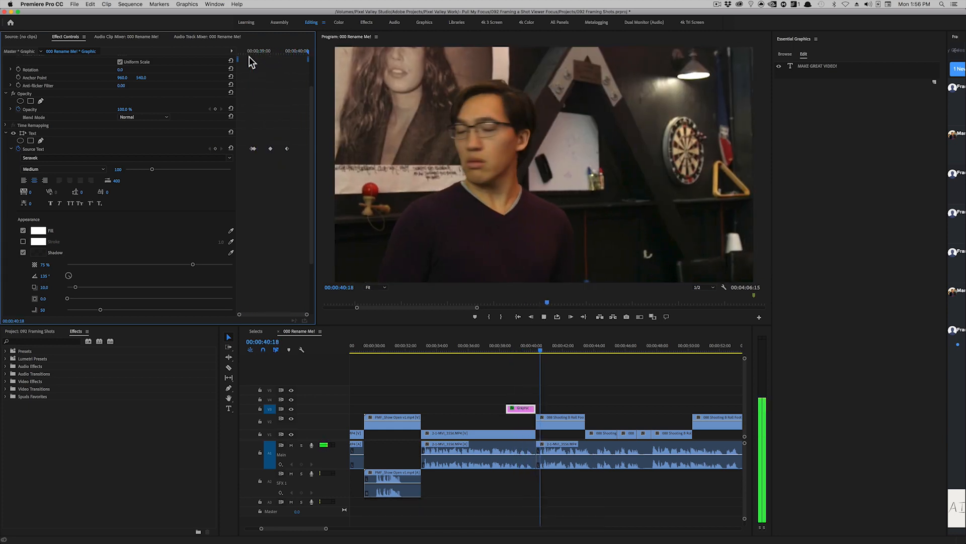
key("space")
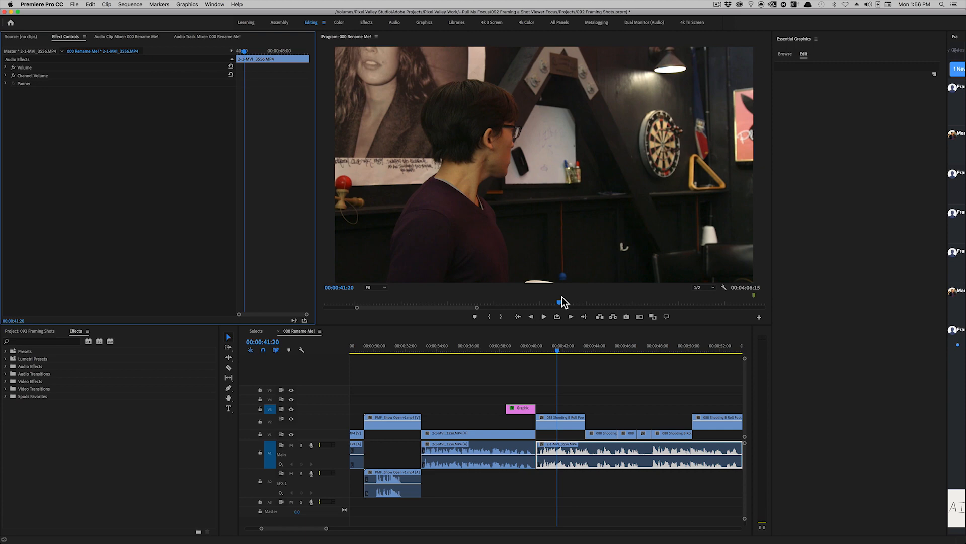
Review the sequence from the B-roll following the title through the painting examples, using faster playback from 00:00:57:05
left_click_drag(560, 359, 536, 355)
key("space")
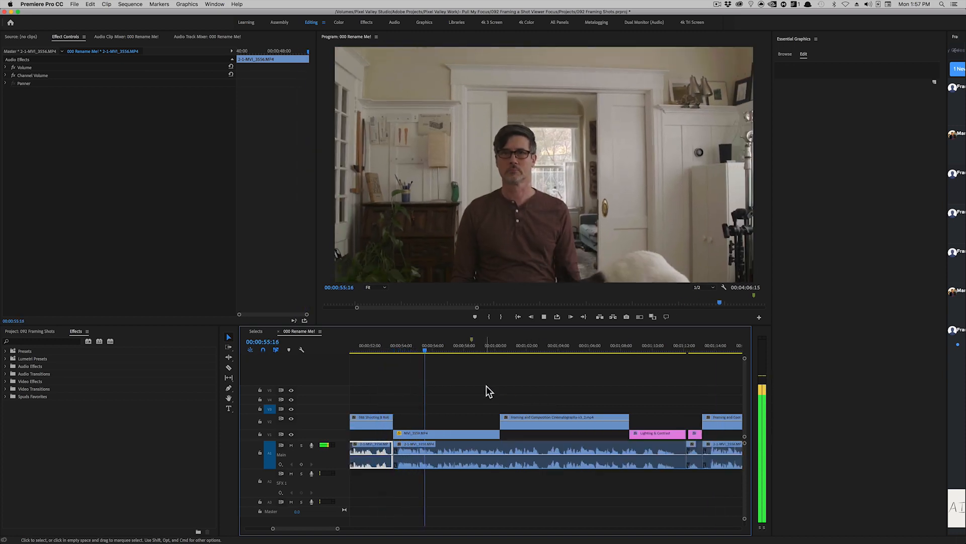
key("space")
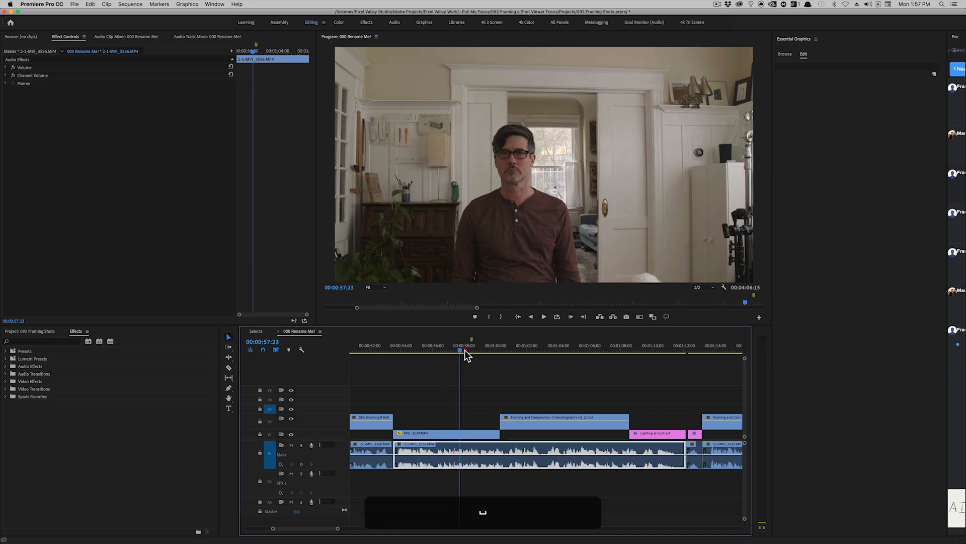
left_click(452, 352)
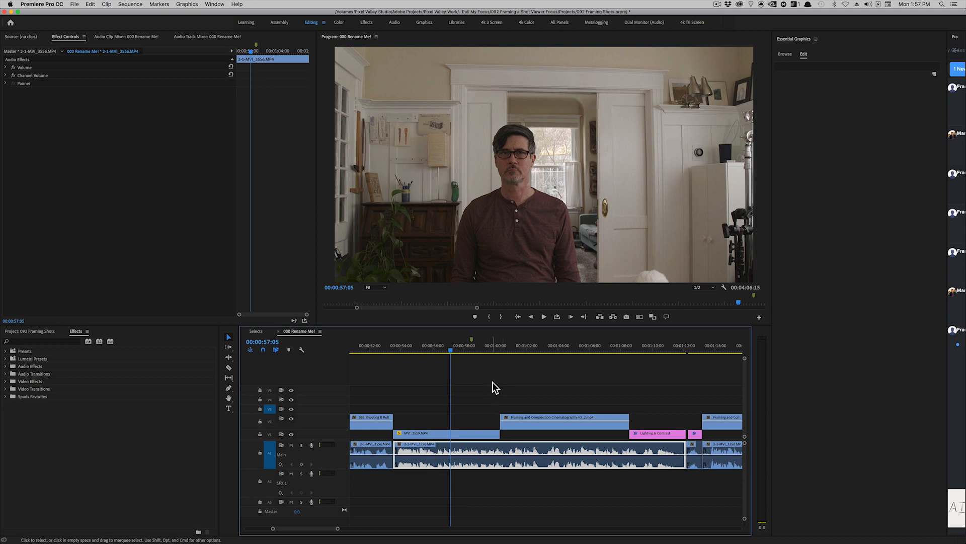
key("l")
key("l")
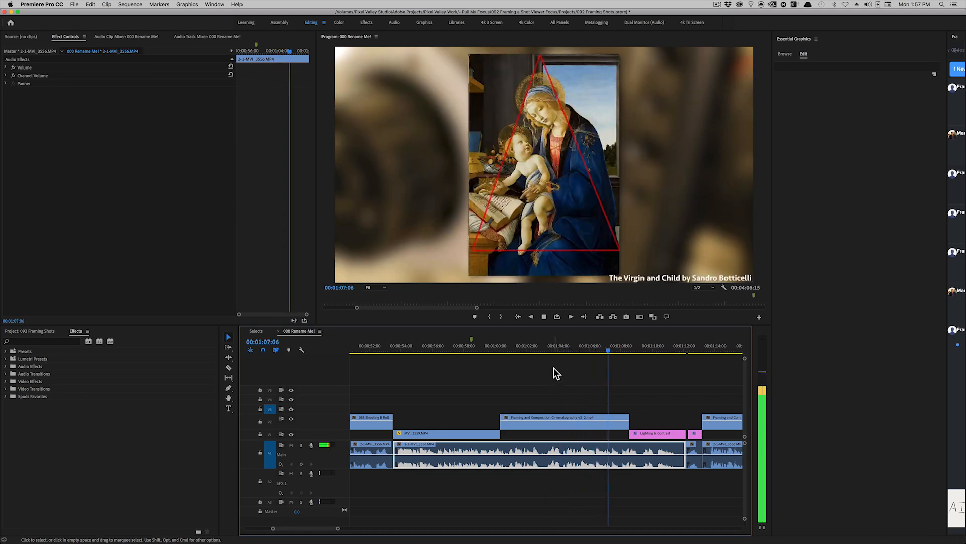
key("k")
Return the playhead to 00:00:59:24 and extend the presenter clip's end slightly beneath the start of the Framing and Composition clip
mouse_move(627, 350)
left_mouse_down()
mouse_move(493, 363)
mouse_move(532, 358)
left_mouse_up()
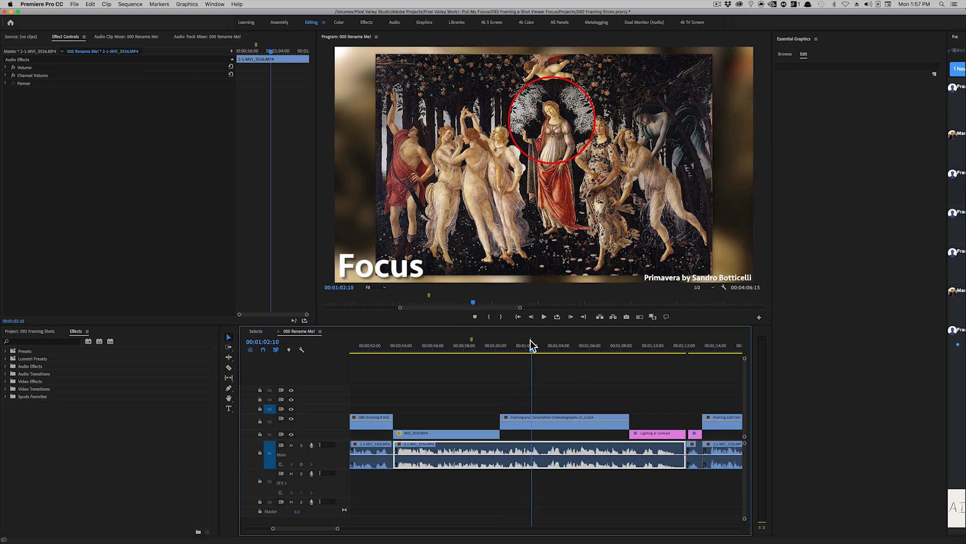
left_click_drag(534, 355, 492, 356)
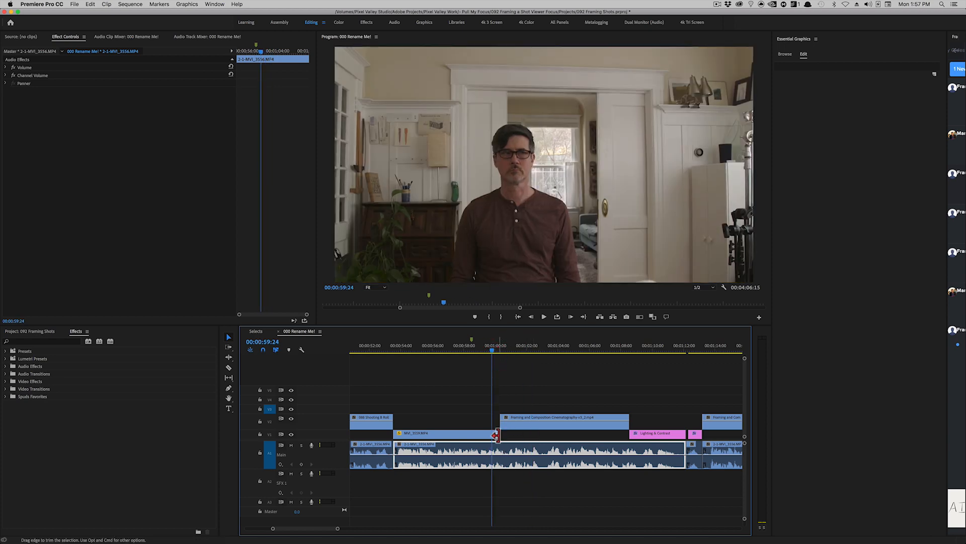
left_click_drag(498, 434, 493, 434)
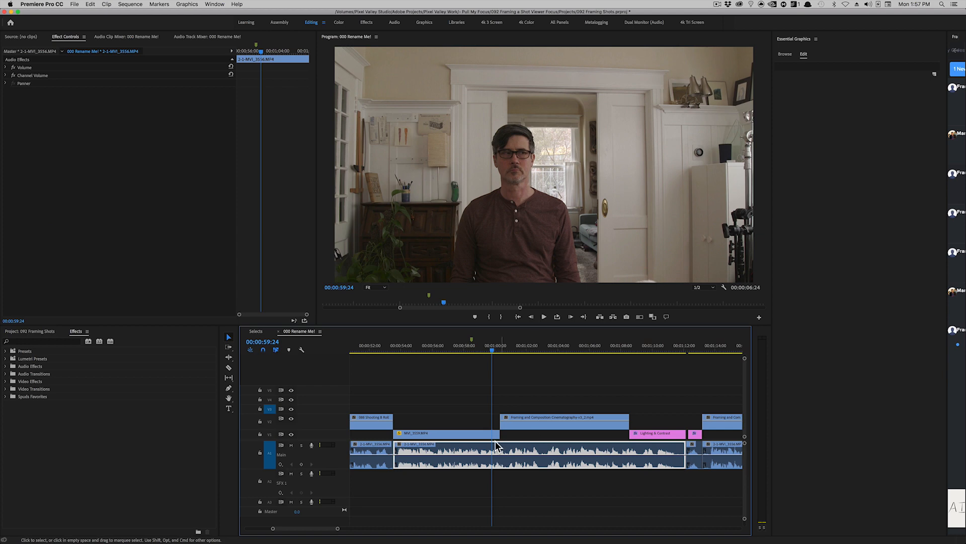
left_click_drag(495, 434, 502, 432)
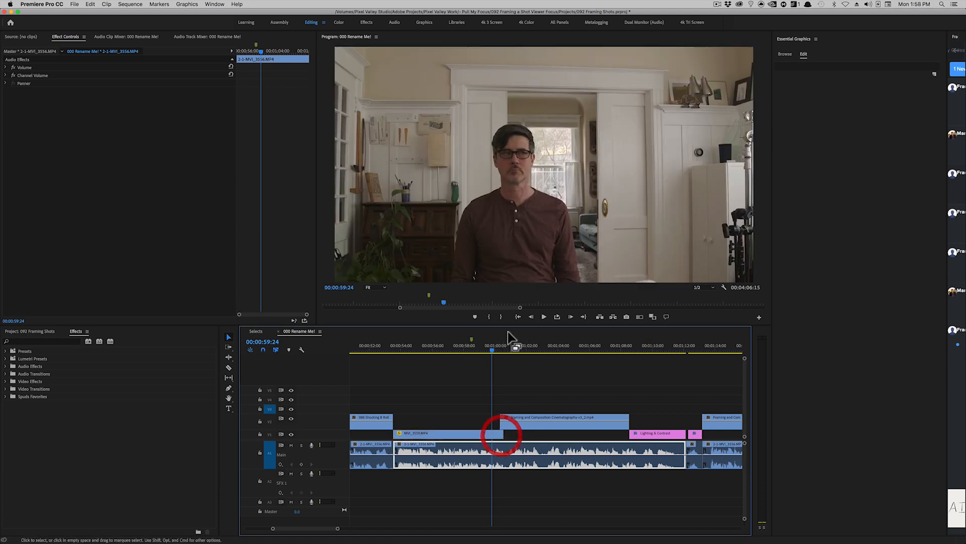
Move the playhead to 00:00:59:29, select the Framing and Composition clip and look through the Spuds Favorites effects bin
left_click_drag(487, 346, 495, 348)
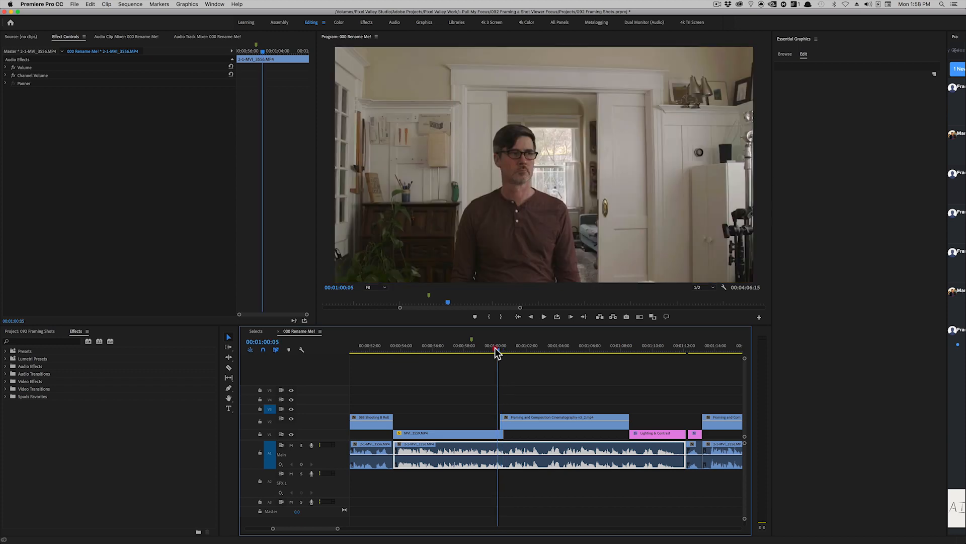
left_click(526, 423)
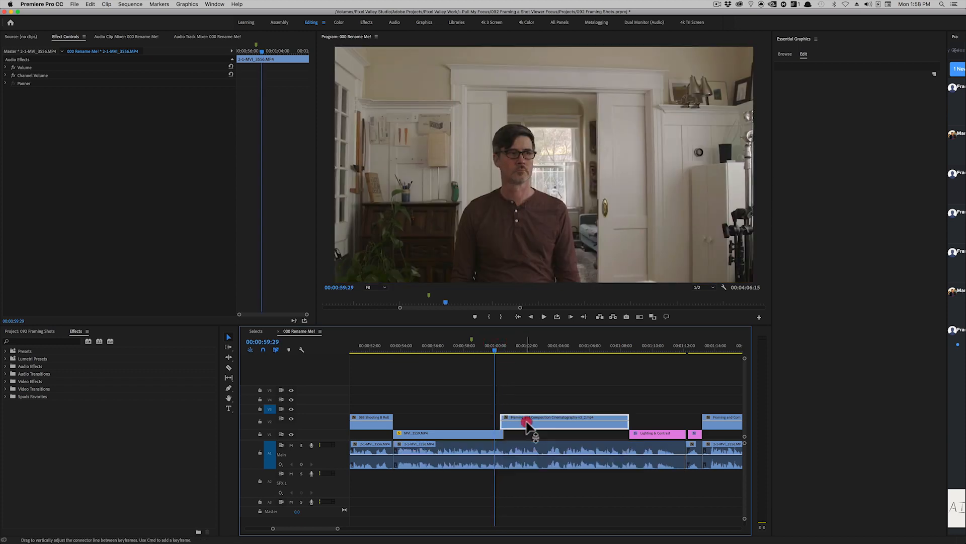
left_click(5, 397)
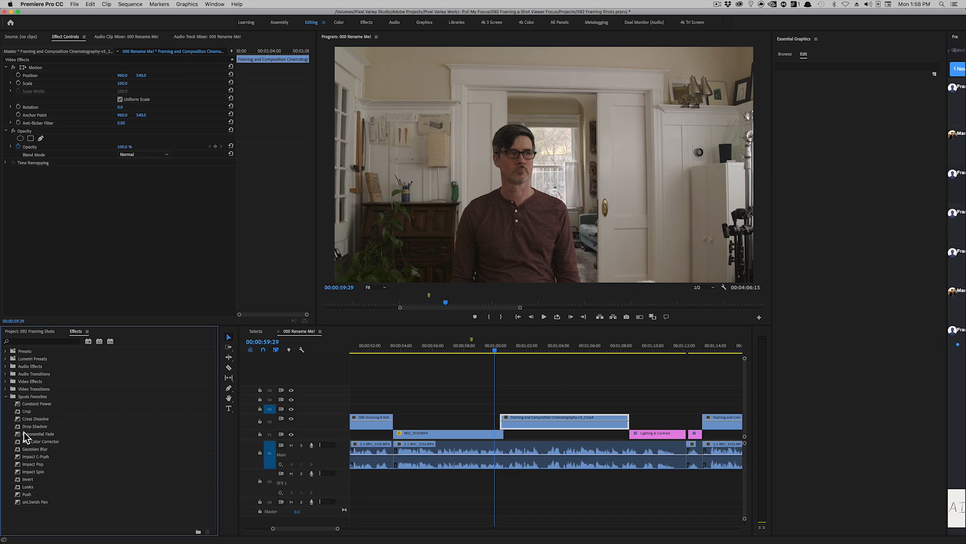
left_click(5, 397)
left_click(26, 397)
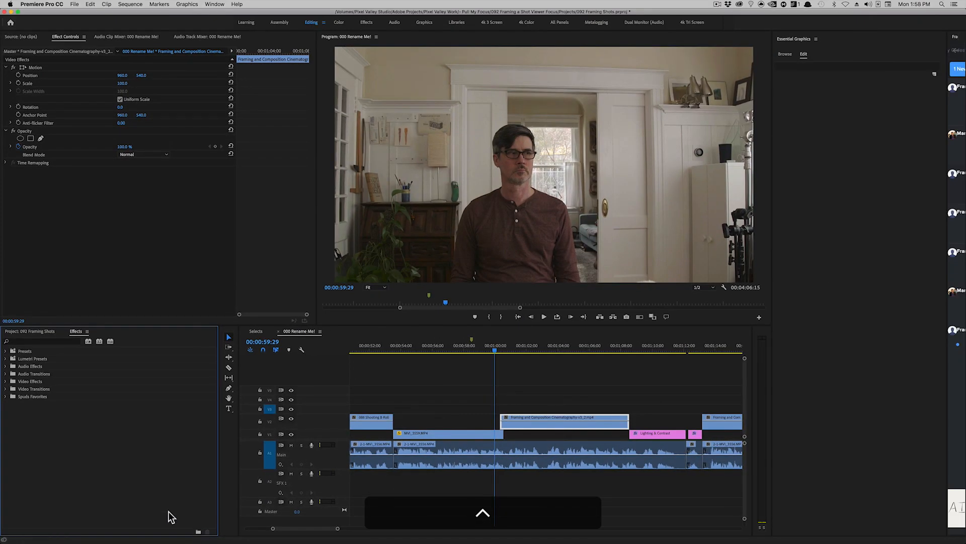
Add the Acon Digital DeClick audio effect to the Spuds Favorites bin
left_click(5, 366)
left_click(45, 381)
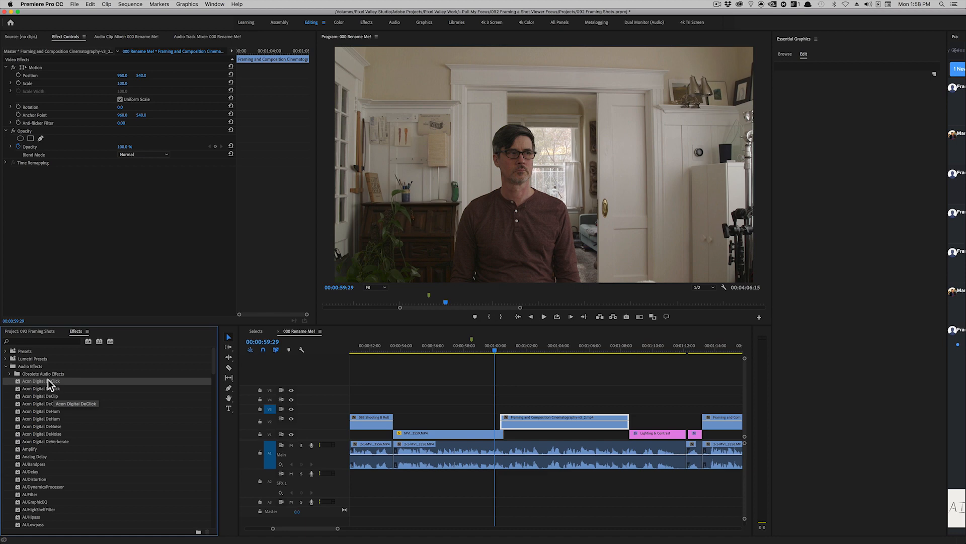
right_click(50, 385)
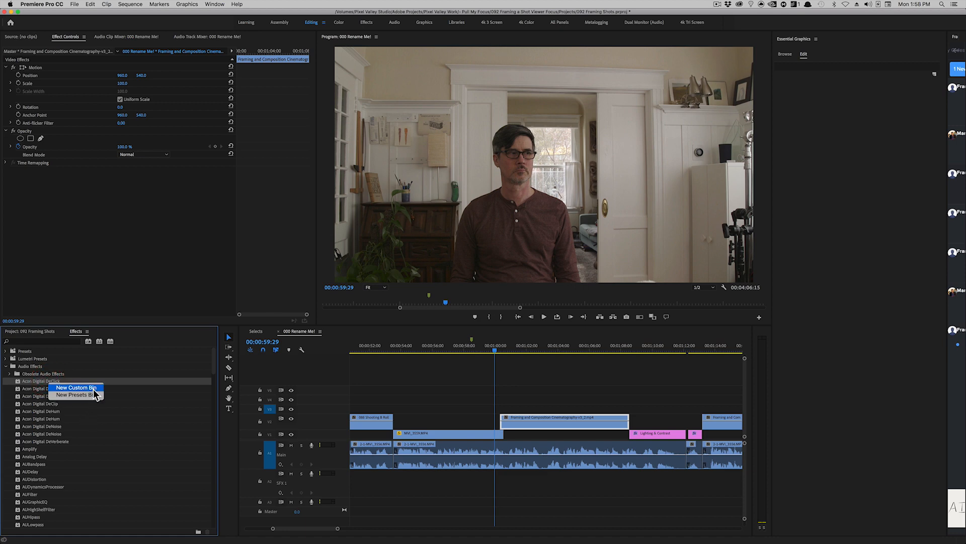
key("Escape")
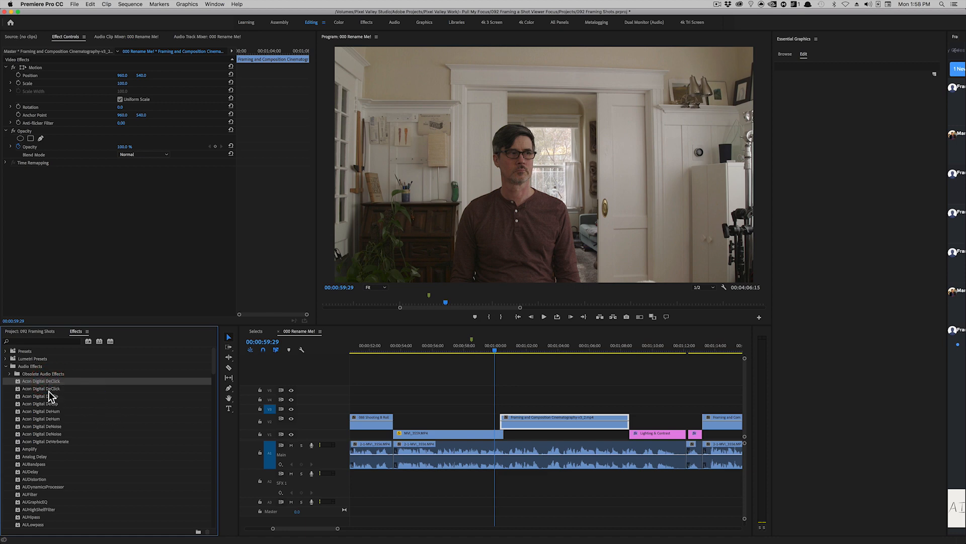
scroll(70, 397, "down", 15)
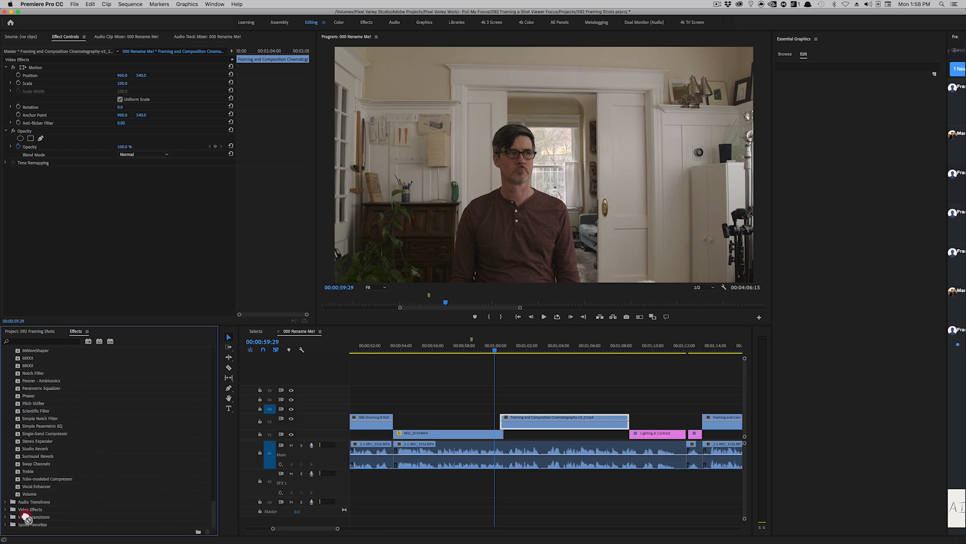
left_click_drag(35, 524, 45, 526)
scroll(55, 427, "up", 15)
left_click(5, 366)
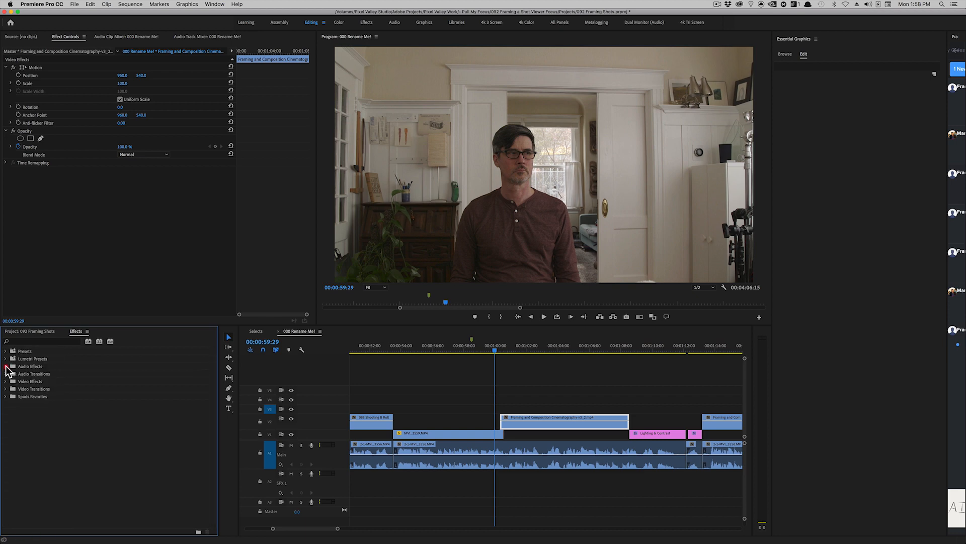
Delete Acon Digital DeClick from the Spuds Favorites bin and confirm the deletion
left_click(6, 397)
left_click(52, 404)
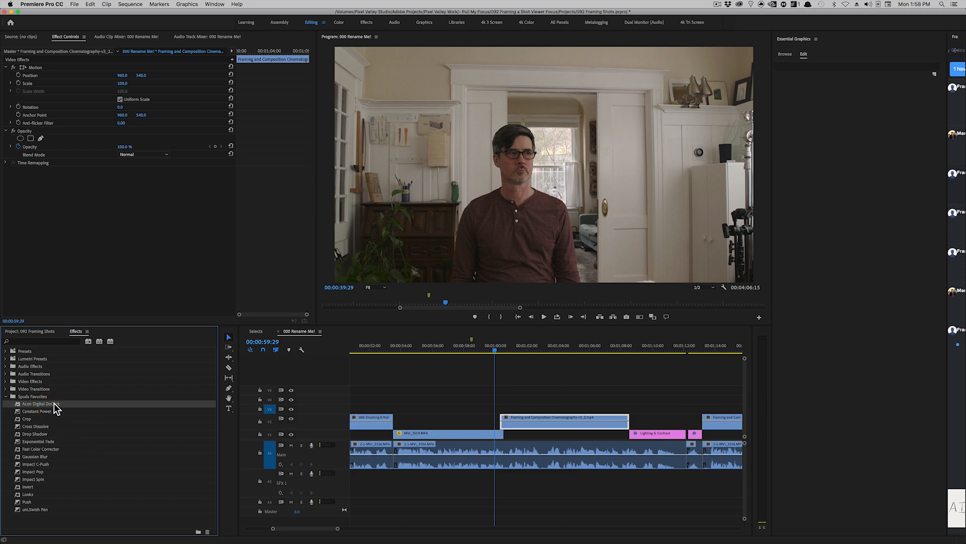
key("Delete")
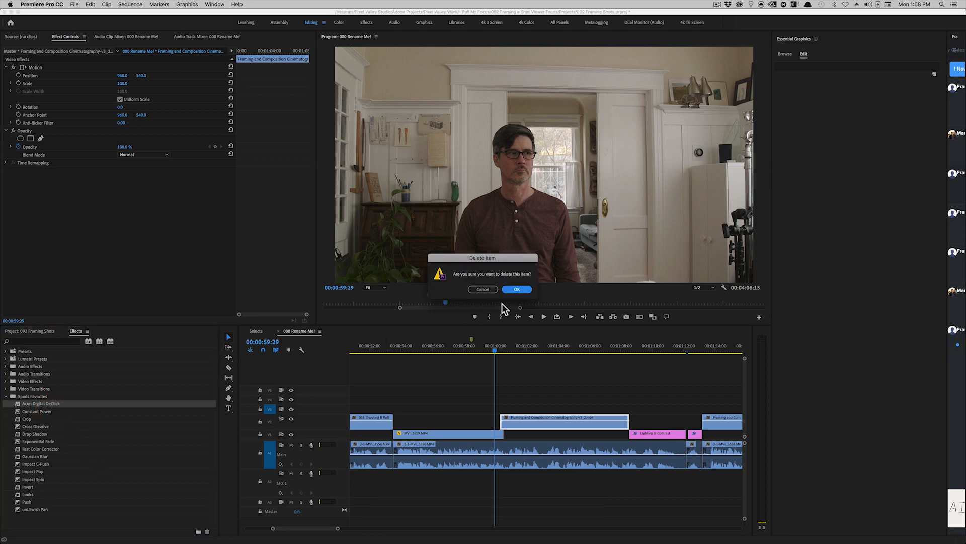
left_click(519, 290)
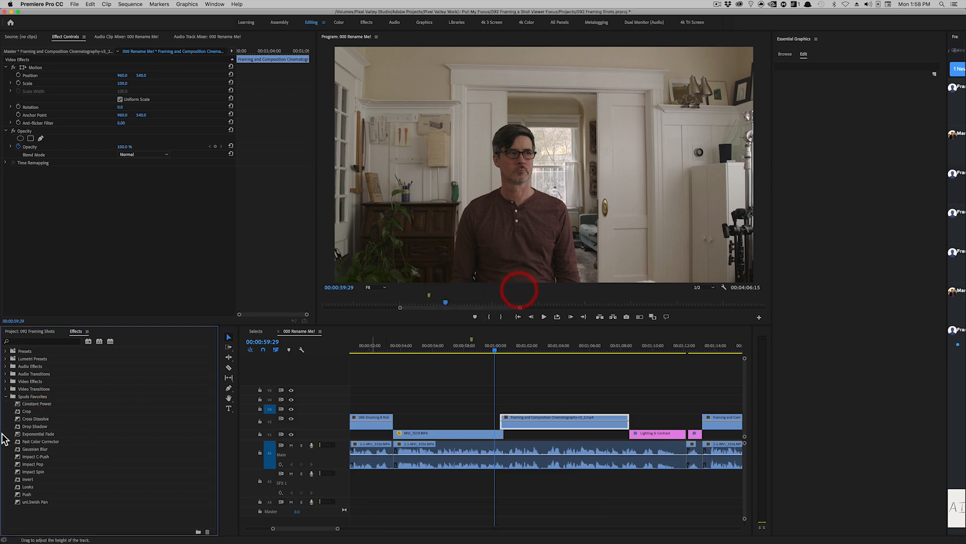
left_click(31, 397)
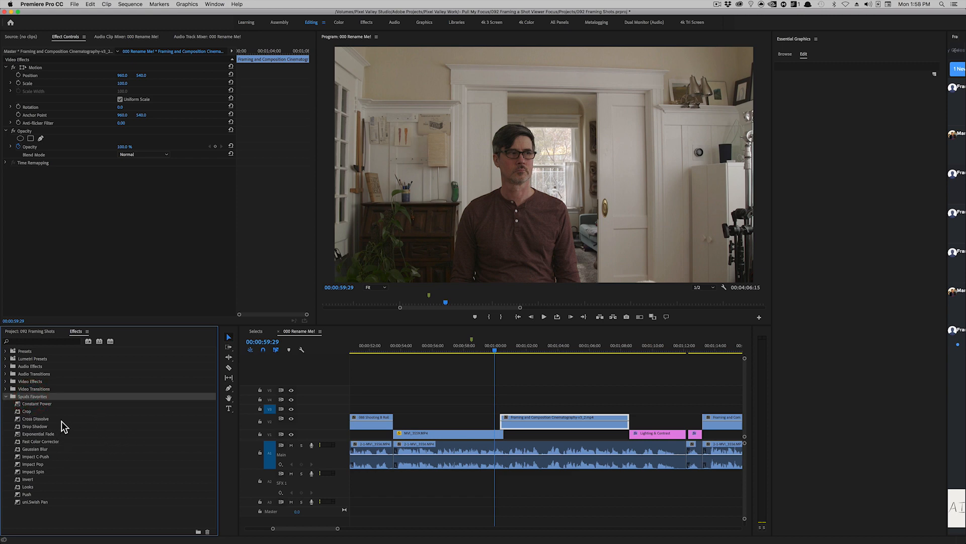
Apply the Push transition to the start of the Framing and Composition clip and scrub to 00:01:00:13 to preview it
left_click(26, 495)
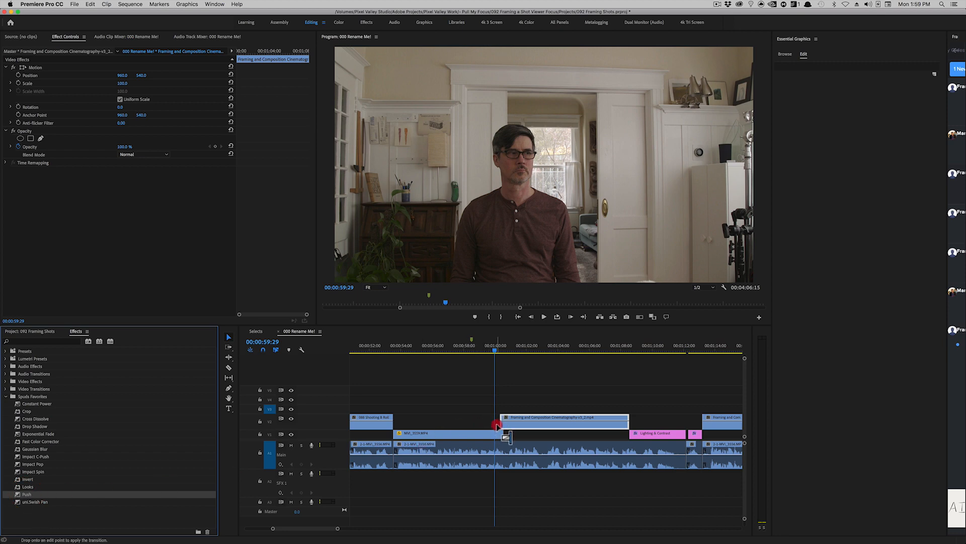
left_click_drag(502, 423, 502, 422)
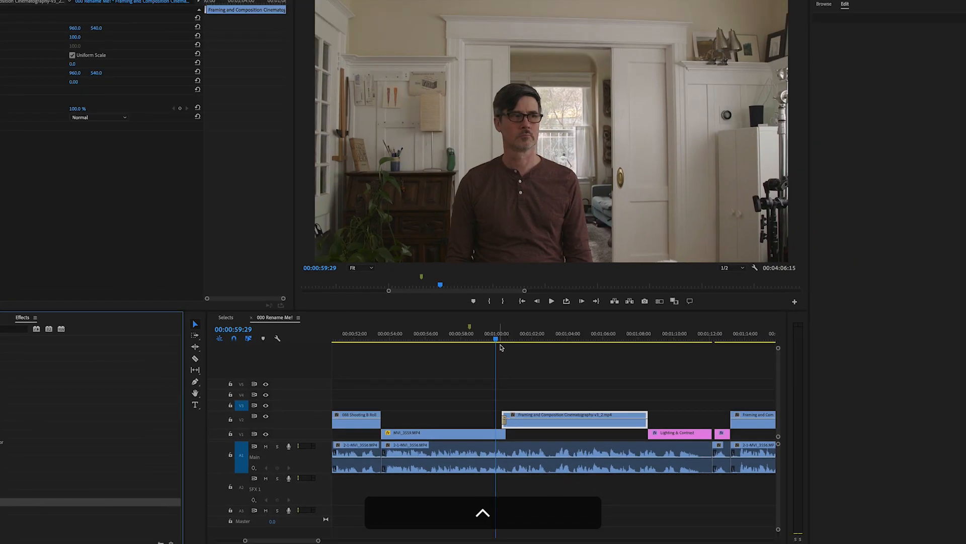
left_click_drag(501, 347, 506, 340)
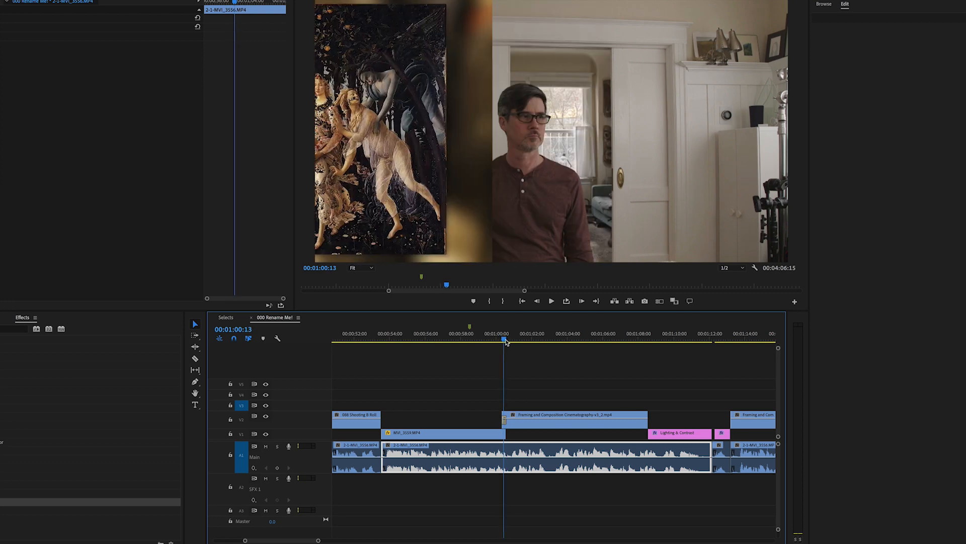
Reverse the Push transition's direction so the painting enters from the right of the frame, and play it back
left_click(504, 420)
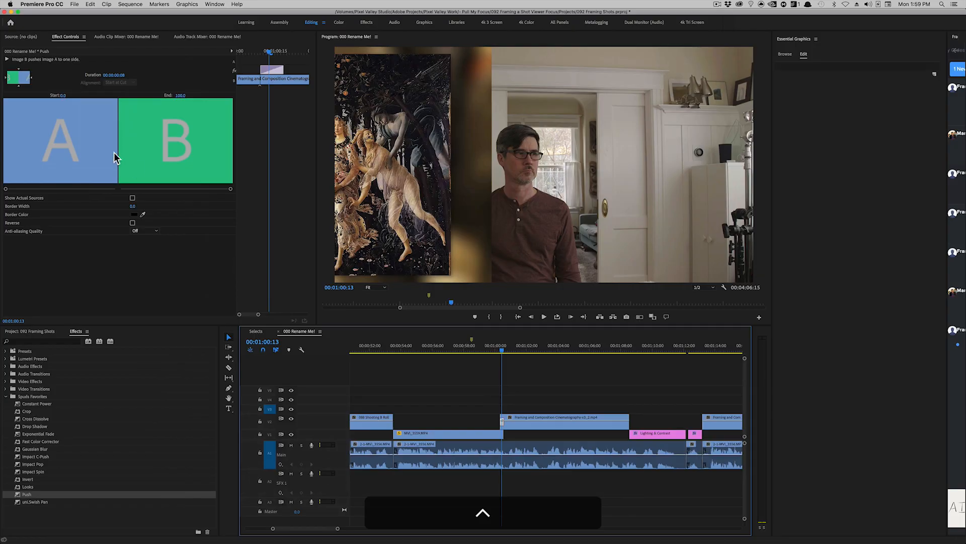
left_click(30, 78)
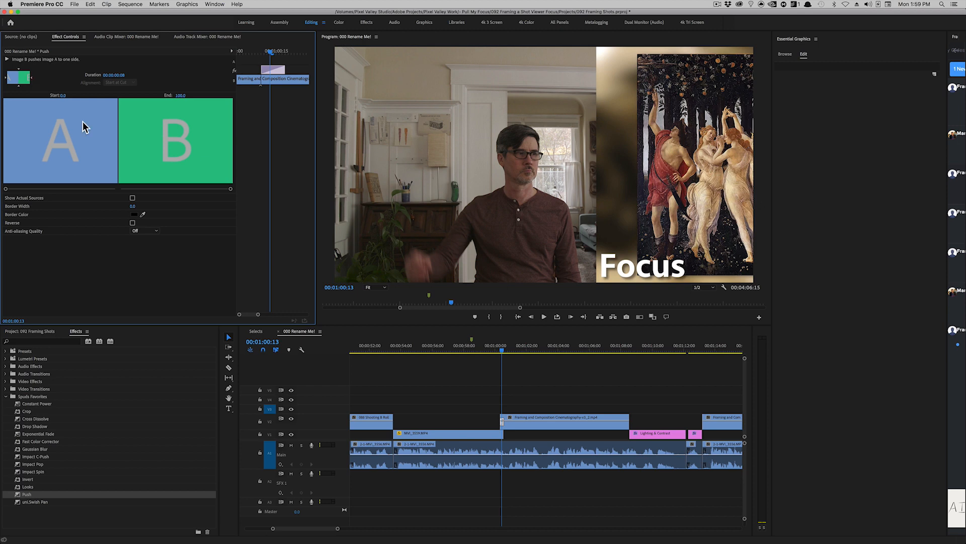
left_click(503, 352)
key("space")
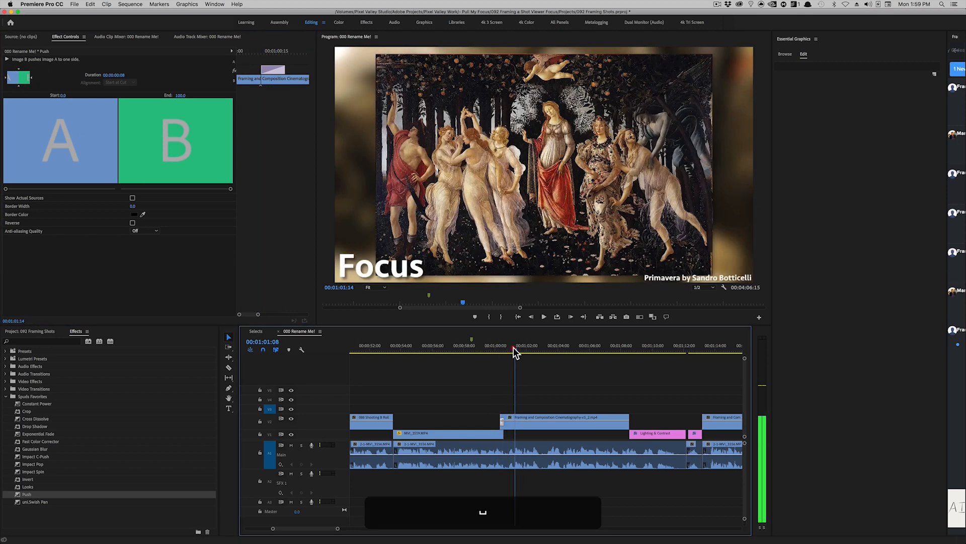
Trim the presenter clip's end back to the start of the Framing and Composition clip and scrub through the Push transition
left_click(497, 351)
key("ctrl")
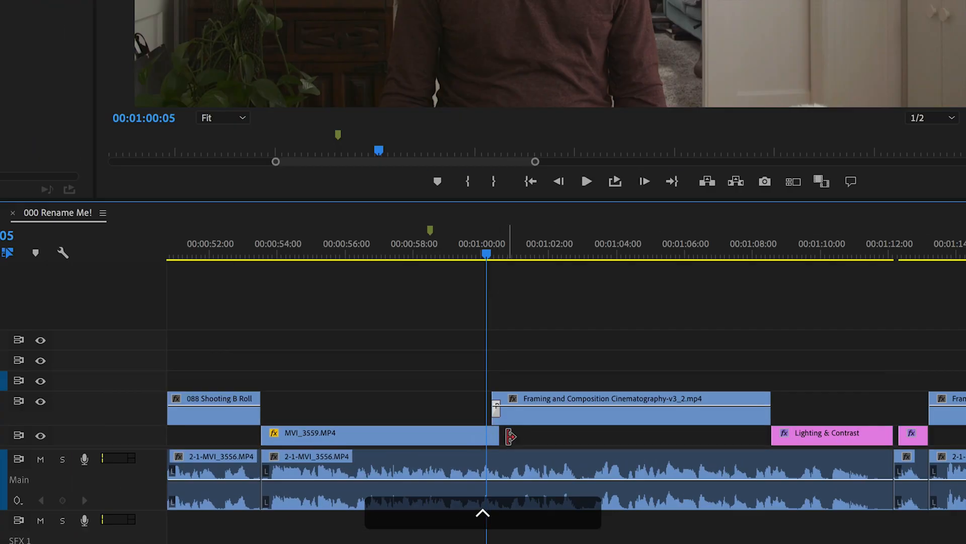
left_click_drag(497, 436, 490, 435)
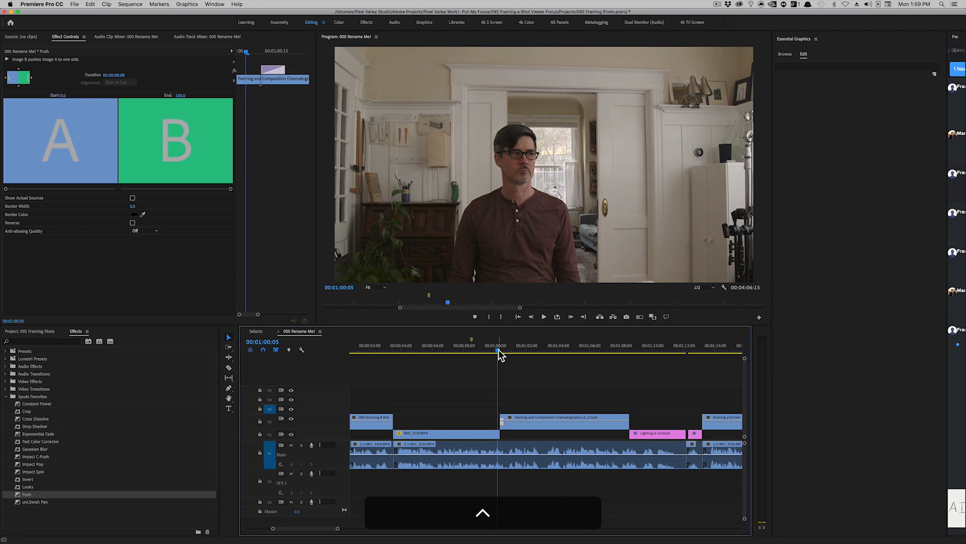
left_click_drag(488, 251, 496, 252)
key("Right")
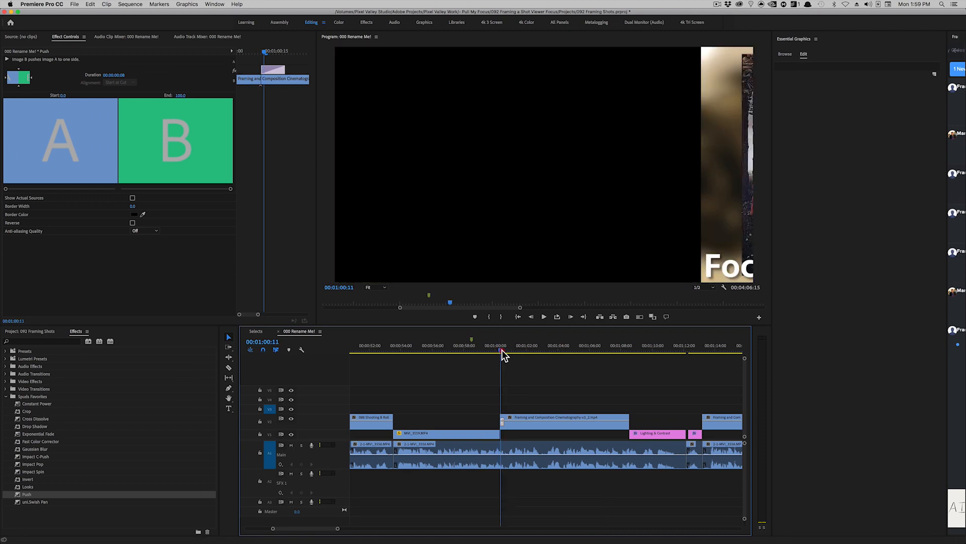
left_click_drag(503, 350, 498, 351)
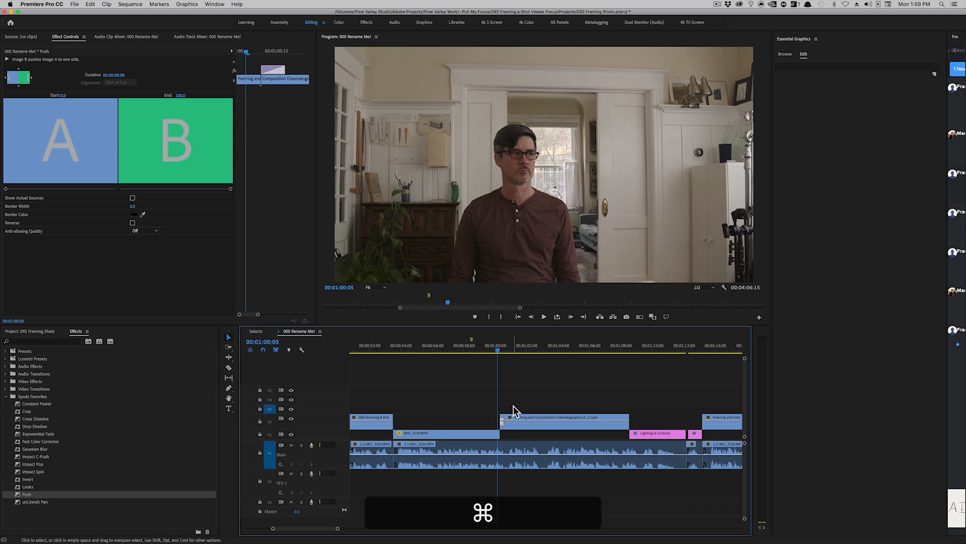
Extend the start of the Framing and Composition clip slightly earlier, keeping its Push transition over the end of the presenter clip
mouse_move(498, 356)
left_mouse_down()
mouse_move(507, 352)
mouse_move(492, 351)
left_mouse_up()
key("space")
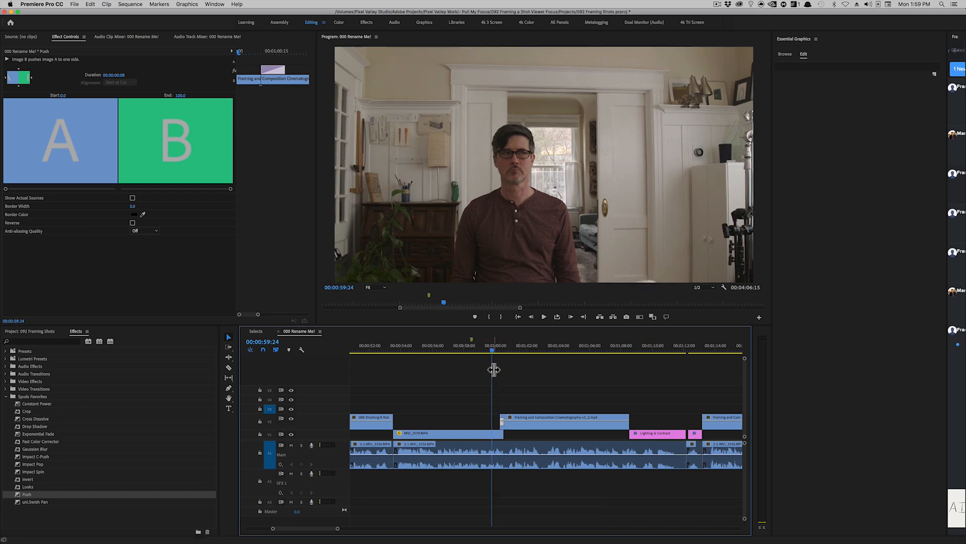
left_click_drag(503, 416, 496, 416)
left_click(496, 351)
left_click_drag(496, 351, 491, 353)
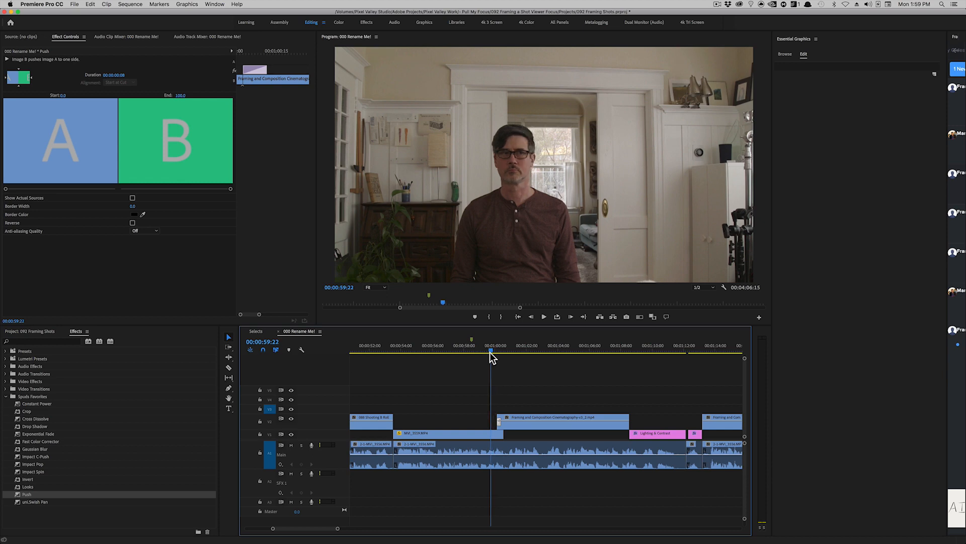
Review the sequence from 00:00:59:22 through the paintings to the Composition, Detail, Lighting & Contrast titles, stopping at 00:01:10:03
key("space")
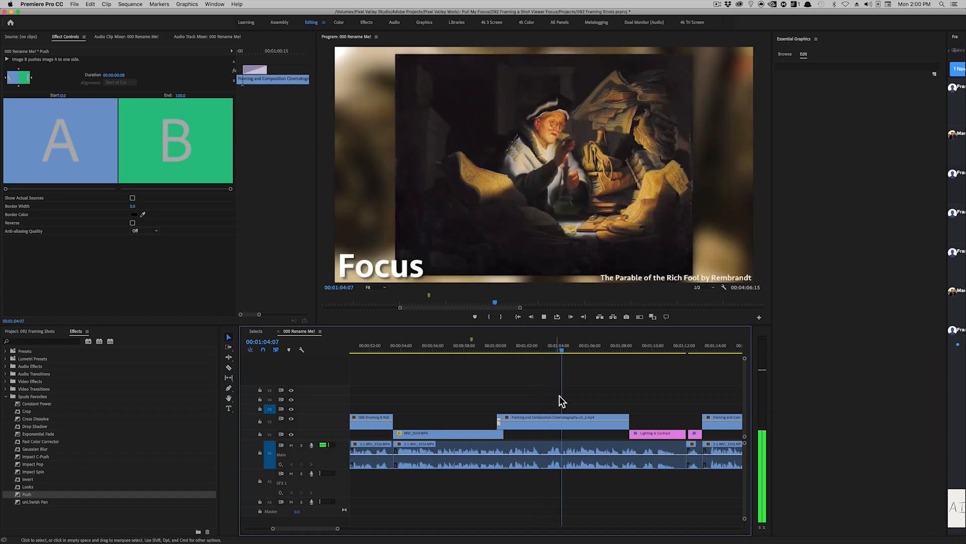
key("space")
left_click_drag(593, 346, 617, 354)
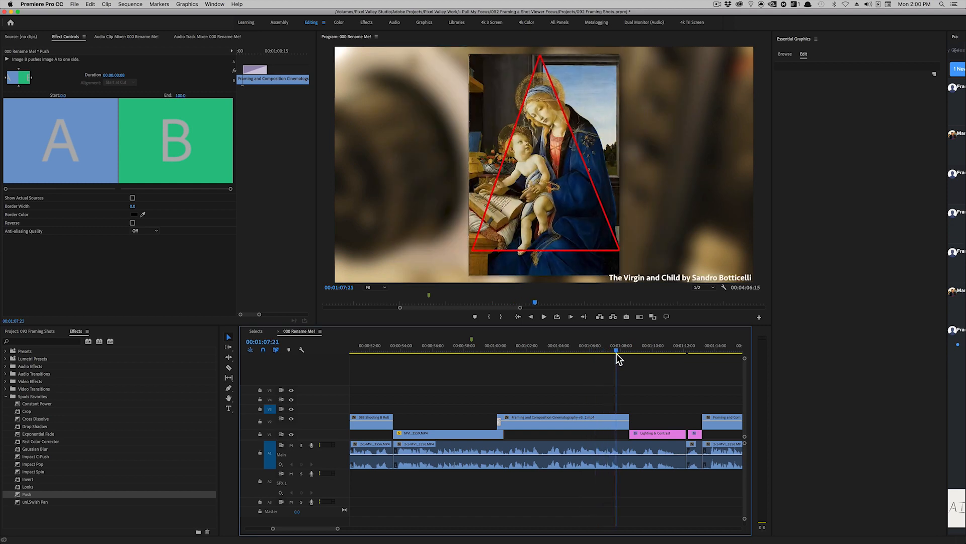
key("space")
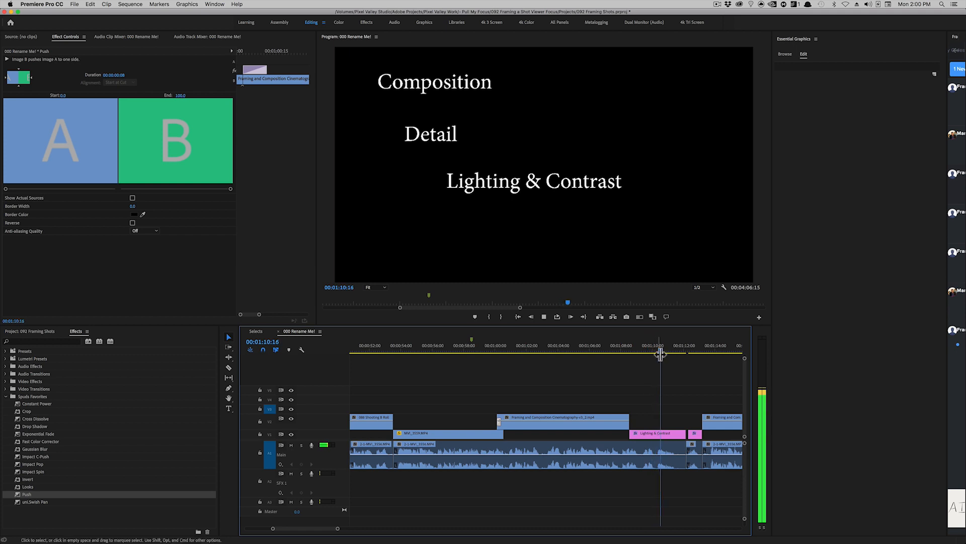
key("space")
left_click_drag(669, 352, 655, 352)
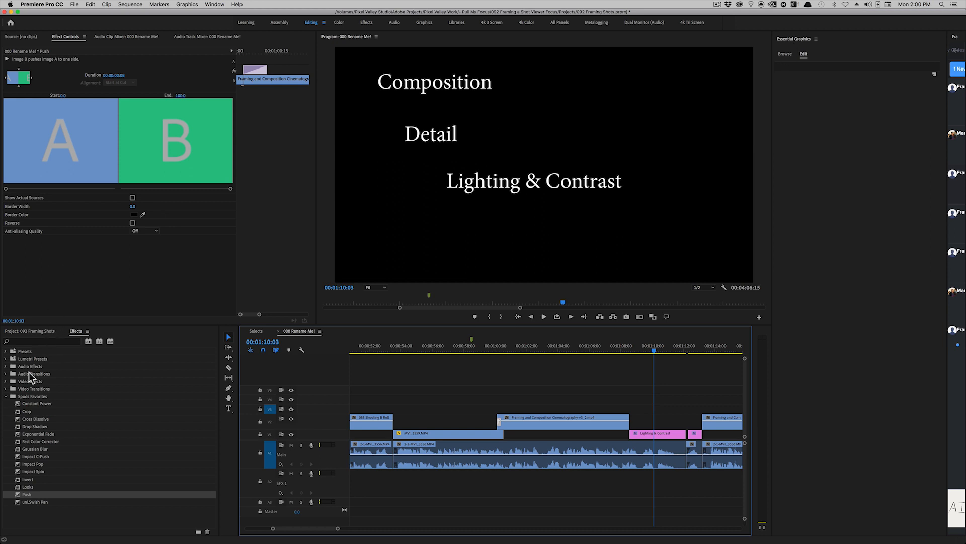
Place Text Background.png from the Backgrounds bin beneath both title graphics, moving the titles to V3 and the background to V1
left_click(39, 331)
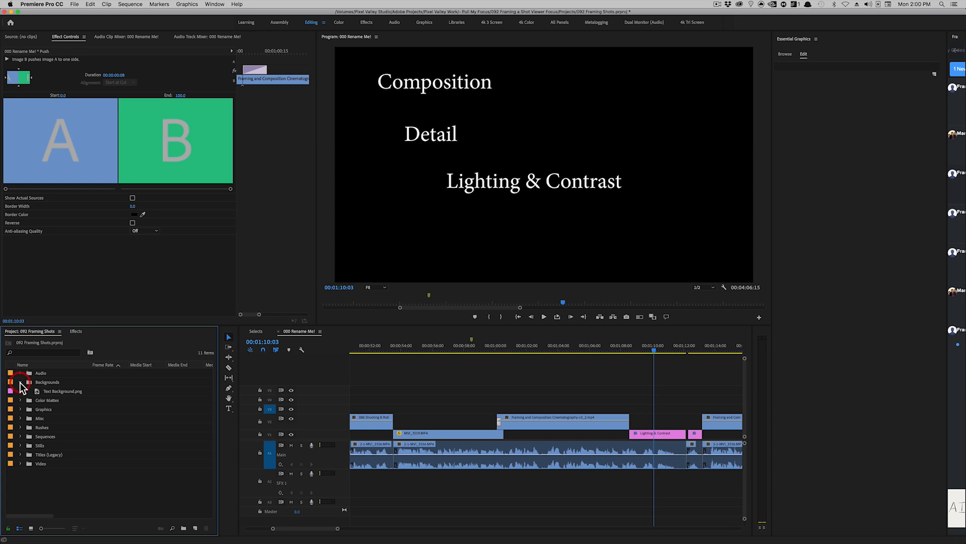
left_click_drag(59, 391, 657, 408)
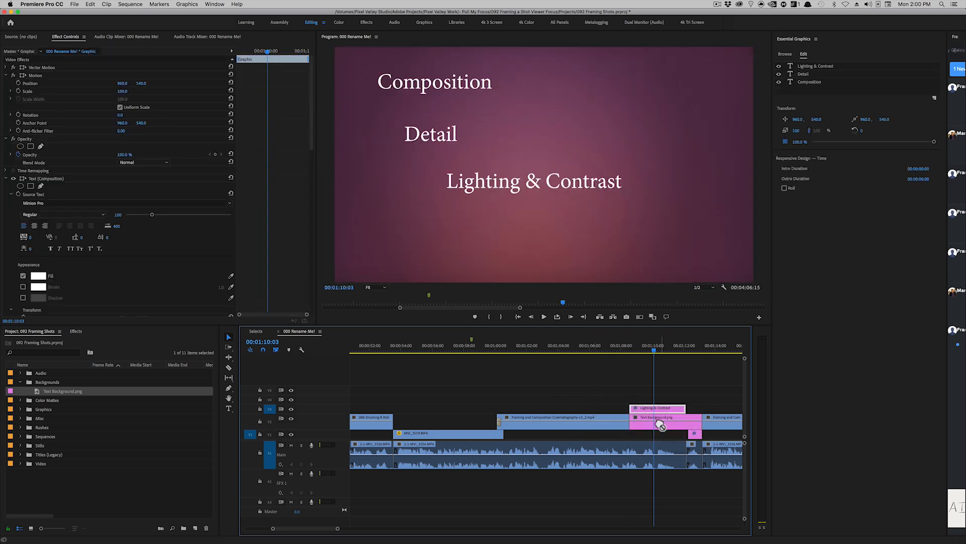
left_click_drag(695, 436, 651, 434)
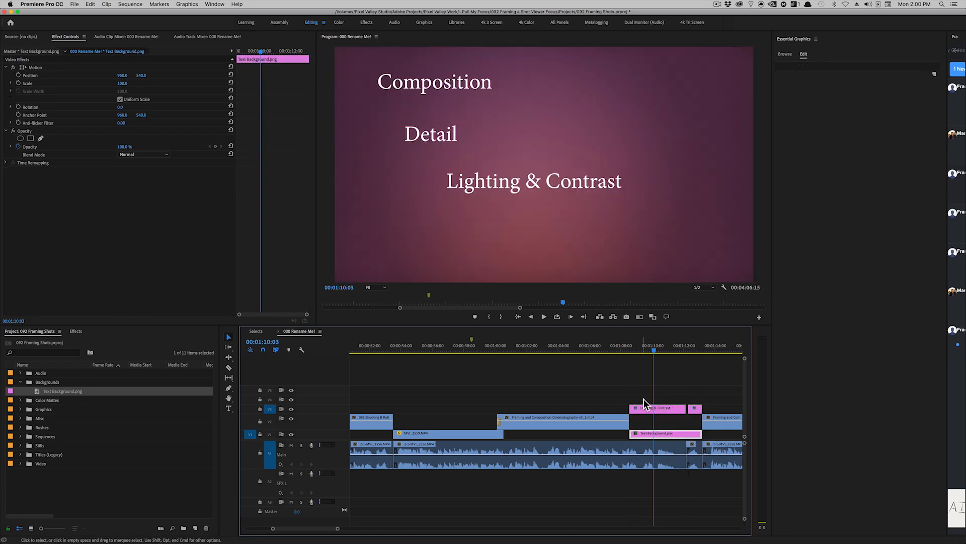
Move the cut from the Framing and Composition clip to the title graphic and its background earlier, to about 00:01:07:29
mouse_move(653, 349)
left_mouse_down()
mouse_move(629, 352)
mouse_move(699, 349)
mouse_move(614, 351)
mouse_move(635, 356)
mouse_move(615, 355)
mouse_move(623, 363)
left_mouse_up()
key("space")
left_click_drag(623, 414, 621, 436)
Play the sequence from about 00:01:07:28 to 00:01:11:14 to check the new cut into the titles over their background
key("Left")
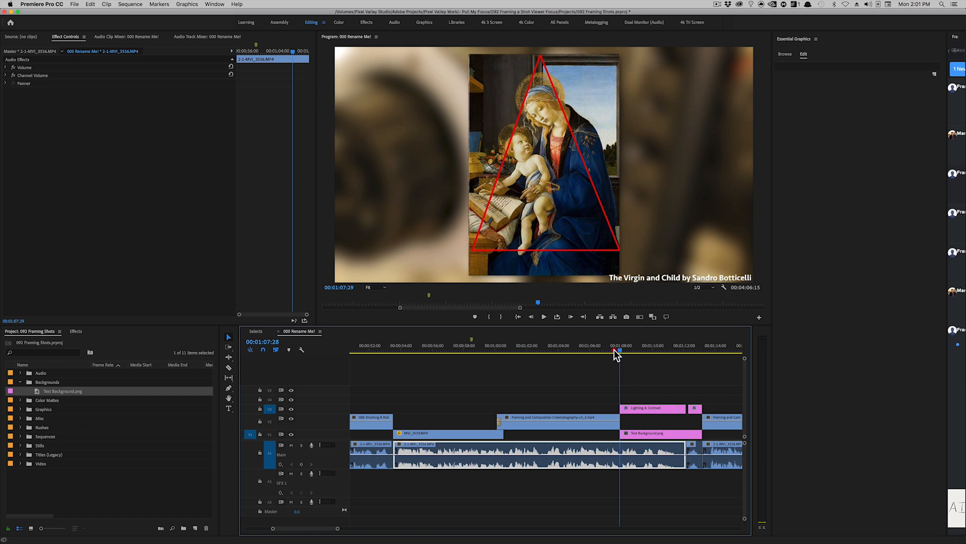
key("space")
key("space")
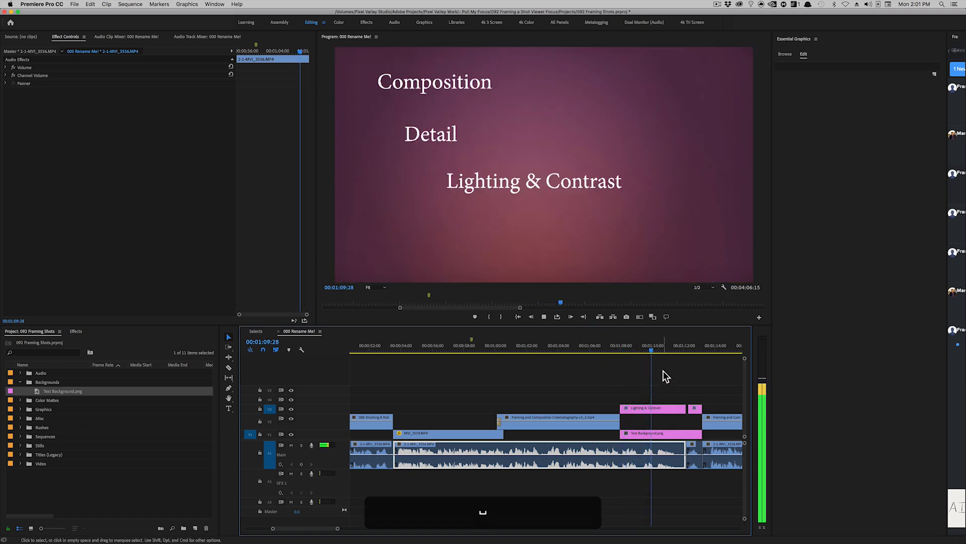
key("space")
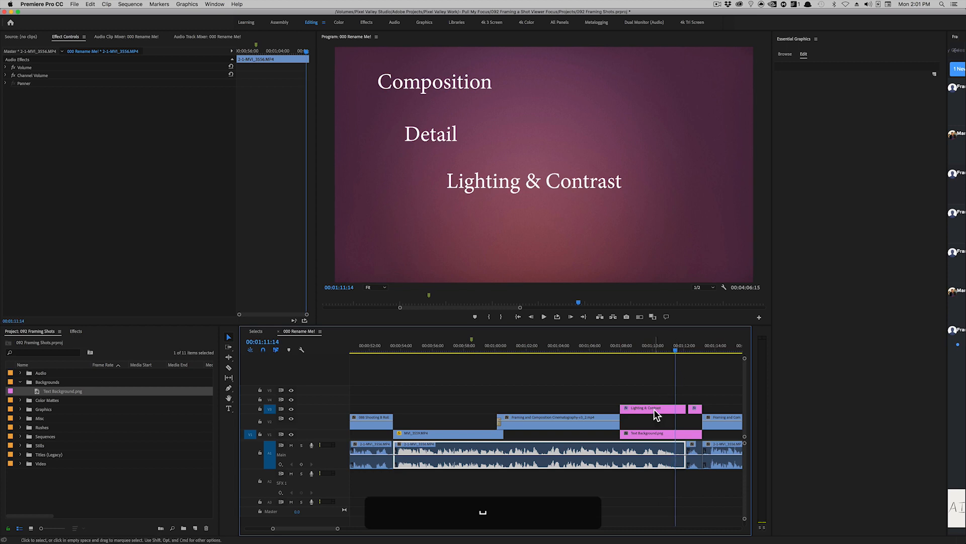
Reposition the Composition, Detail and Lighting & Contrast titles into a roughly centred column with even vertical spacing
left_click(653, 409)
left_click_drag(455, 84, 566, 97)
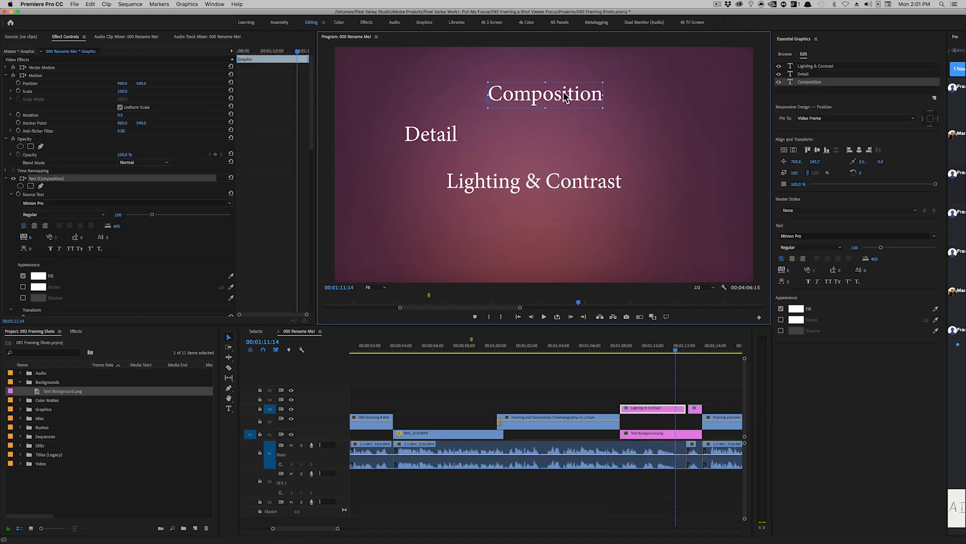
left_click_drag(456, 136, 575, 220)
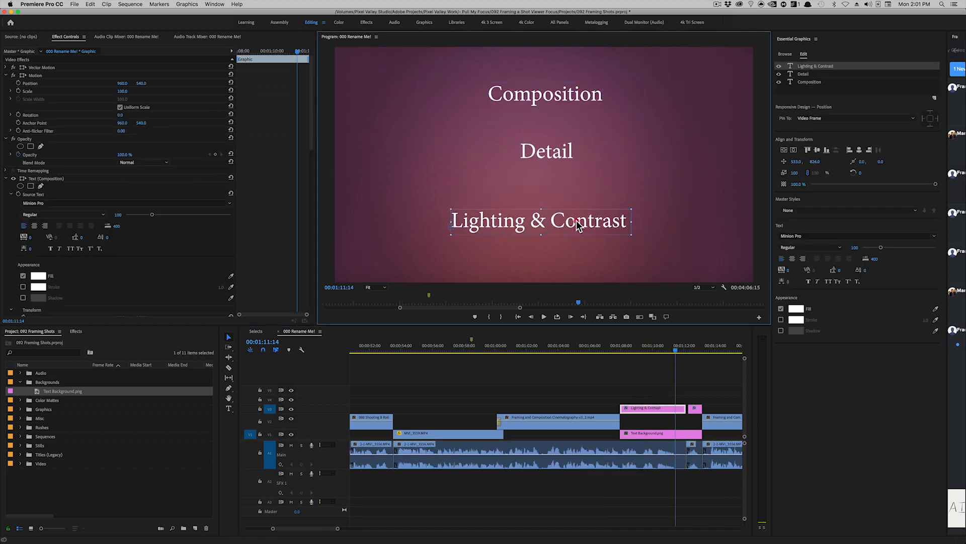
left_click(555, 163)
left_click_drag(554, 158, 550, 165)
left_click_drag(567, 94, 560, 96)
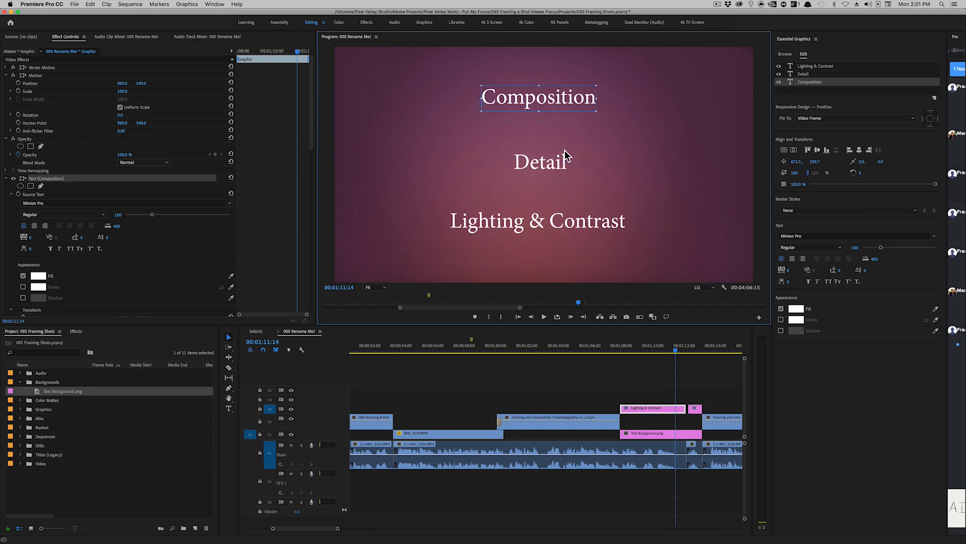
left_click(559, 166)
left_click_drag(561, 169, 561, 179)
left_click_drag(593, 226, 599, 228)
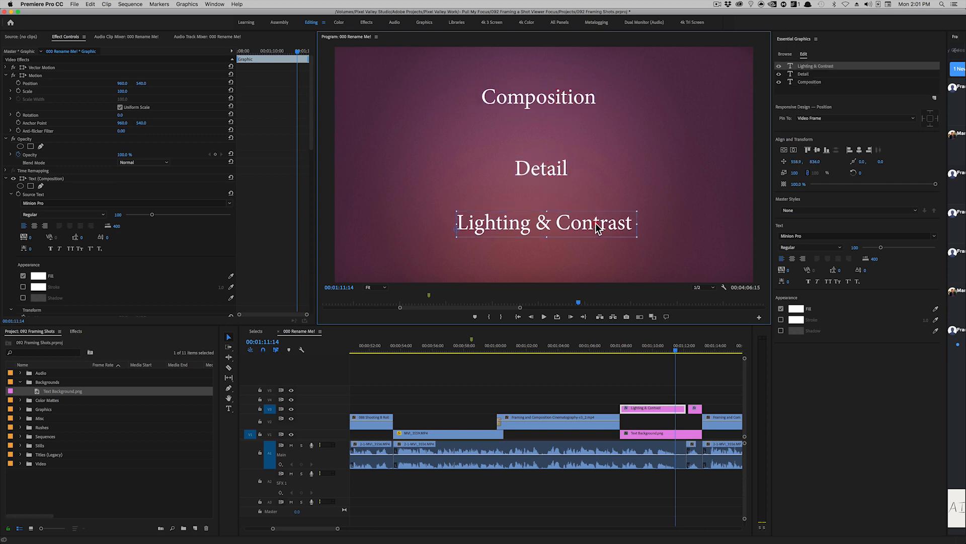
left_click_drag(556, 171, 556, 164)
mouse_move(574, 220)
left_mouse_down()
mouse_move(558, 217)
mouse_move(570, 217)
left_mouse_up()
left_click_drag(547, 104, 550, 106)
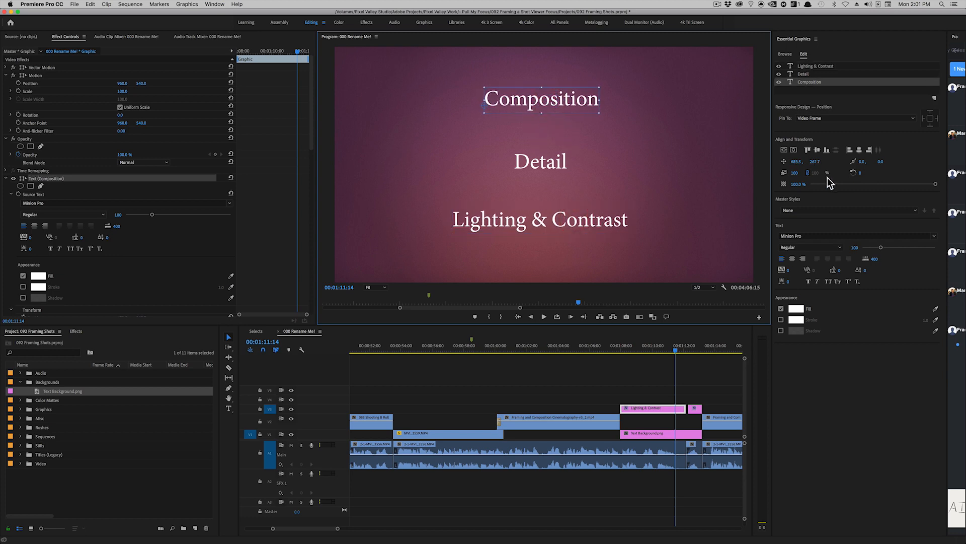
Centre the Composition, Detail and Lighting & Contrast titles horizontally in the frame
left_click(794, 151)
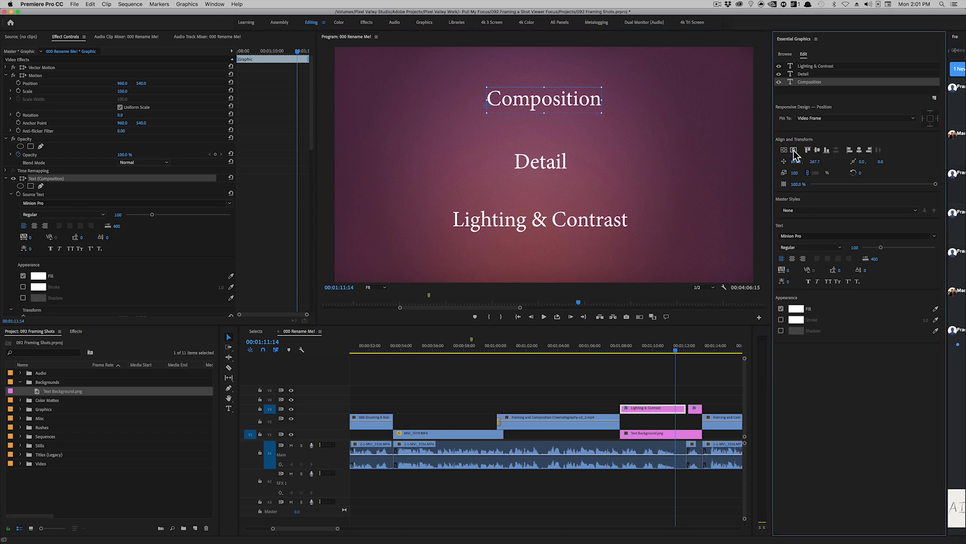
left_click(553, 165)
left_click(793, 151)
left_click(576, 221)
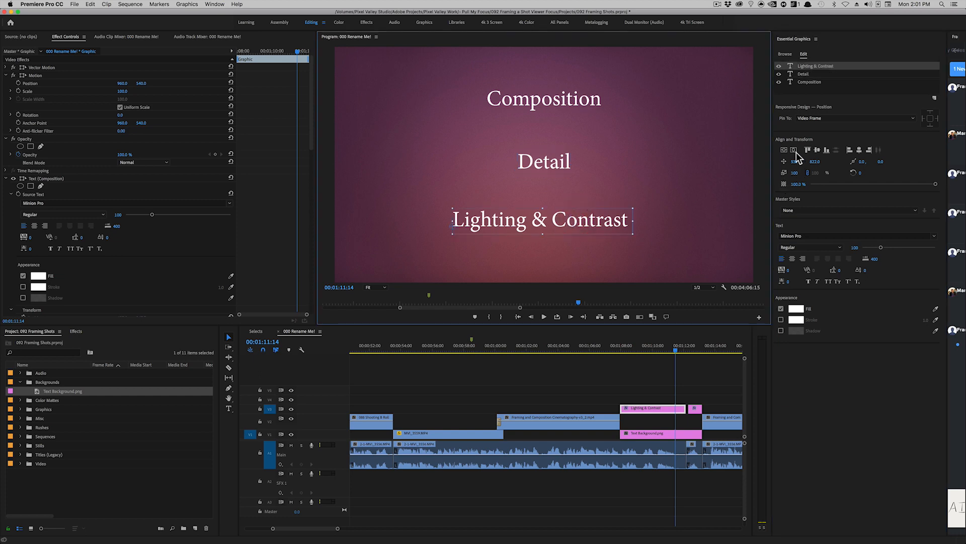
left_click(794, 151)
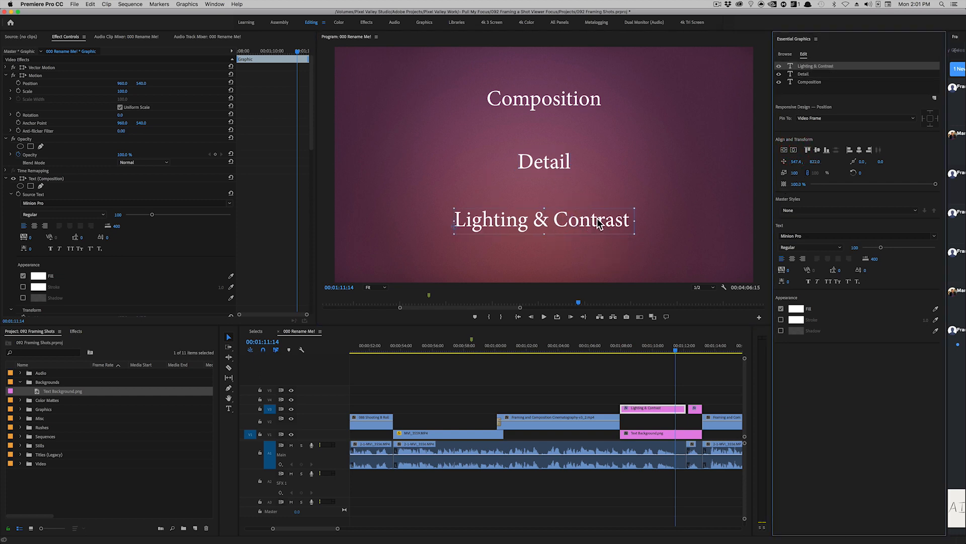
Apply the PMF TextStyle master style to the Composition title and recentre it horizontally
left_click(577, 100)
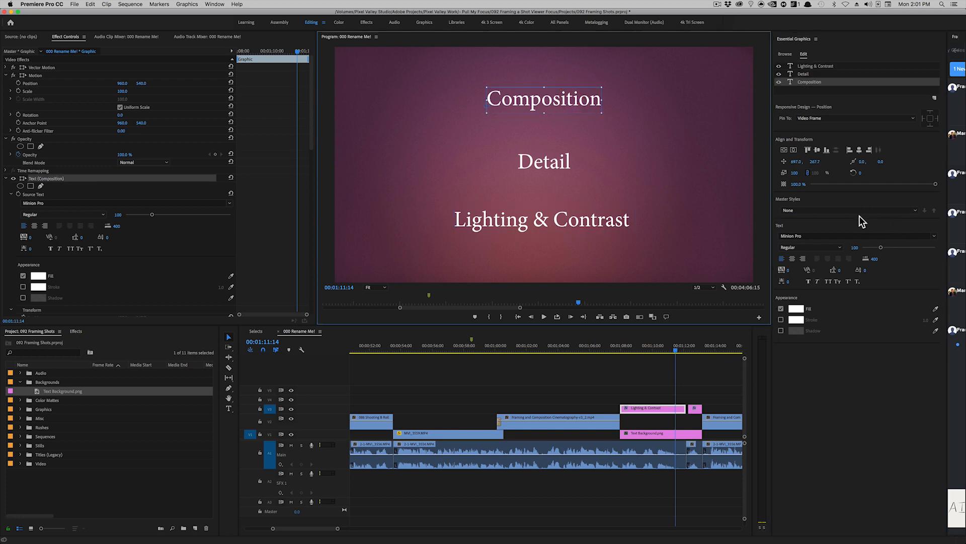
left_click(916, 210)
left_click(824, 236)
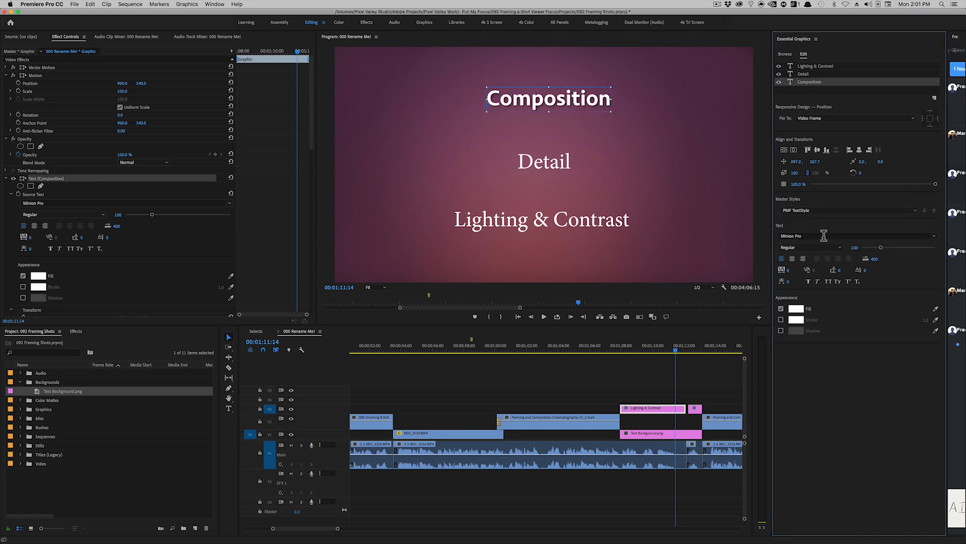
left_click(793, 150)
Apply the PMF TextStyle master style to the Detail and Lighting & Contrast titles, recentring each horizontally
left_click(558, 162)
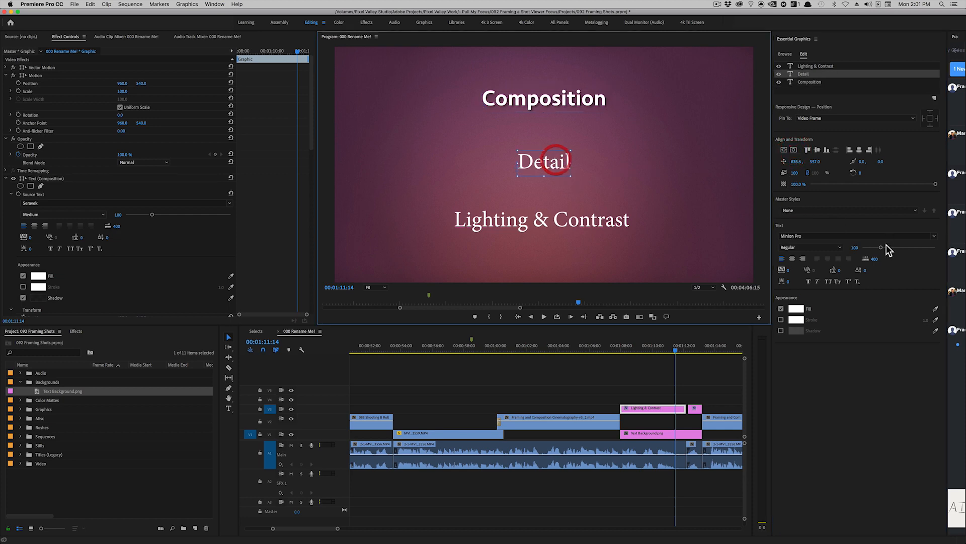
left_click(915, 211)
left_click(815, 237)
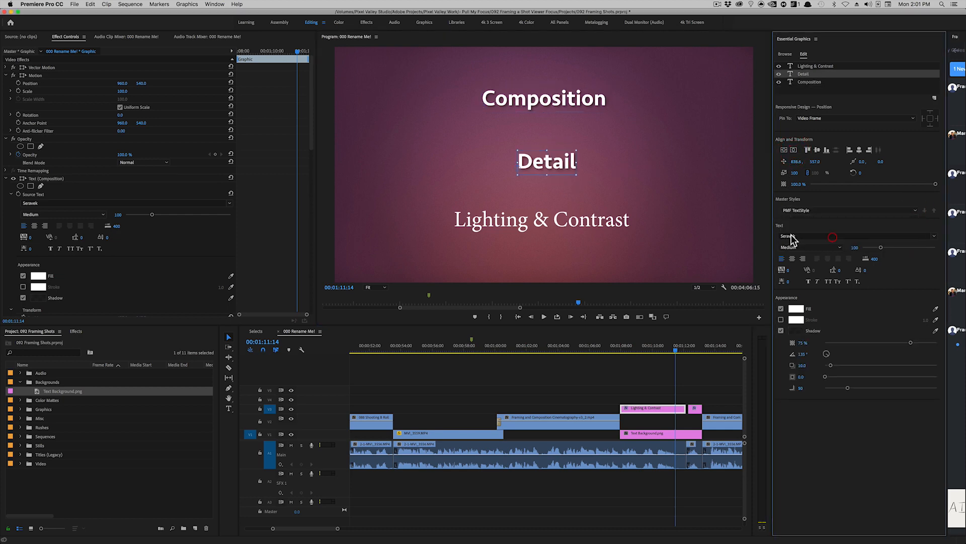
left_click(597, 225)
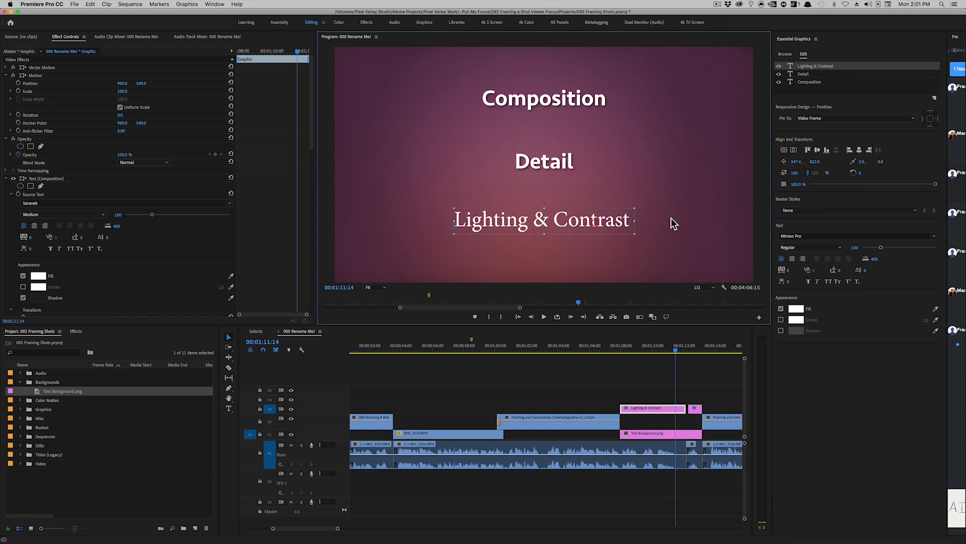
left_click(911, 210)
left_click(821, 236)
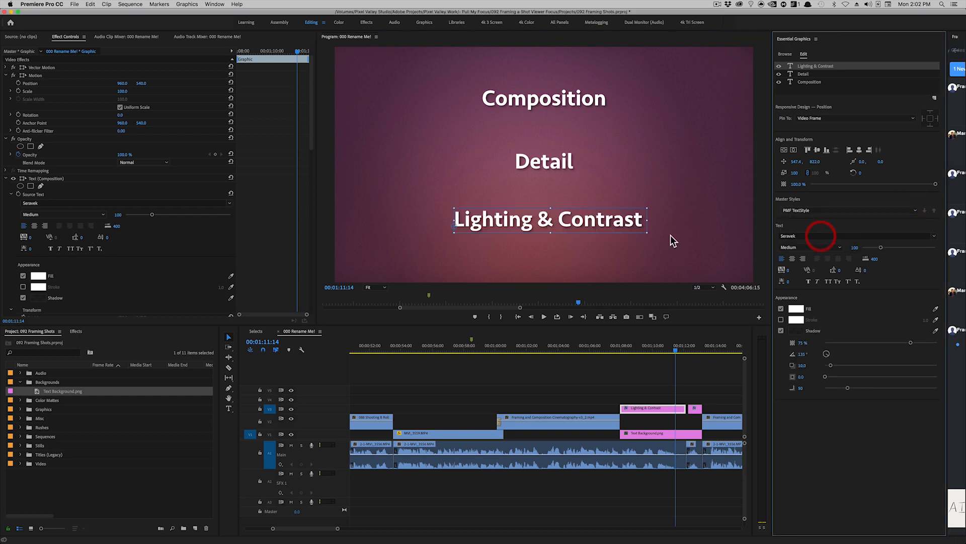
left_click_drag(792, 161, 673, 199)
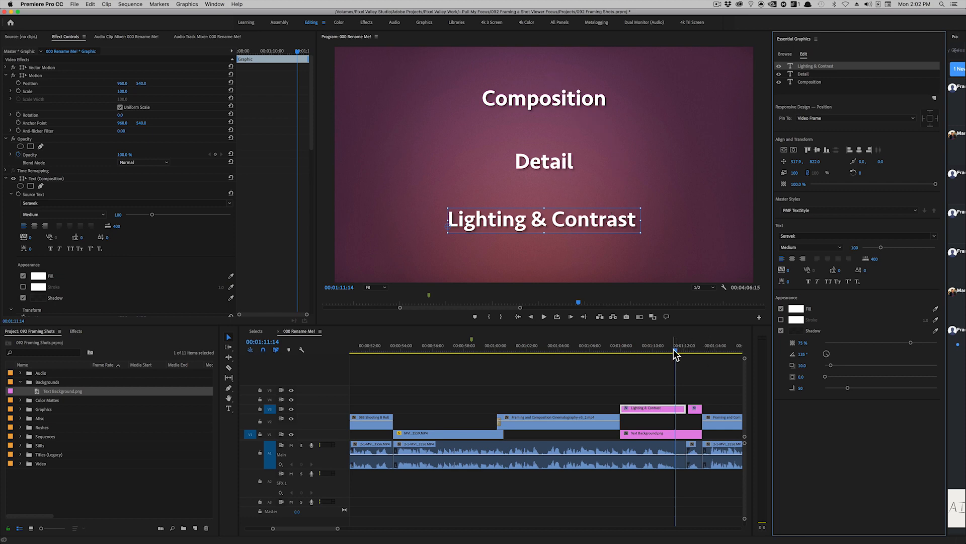
Play the start of the title section from about 00:01:07:20 against the narration and cue the playhead at 00:01:09:04
left_click_drag(675, 350, 634, 356)
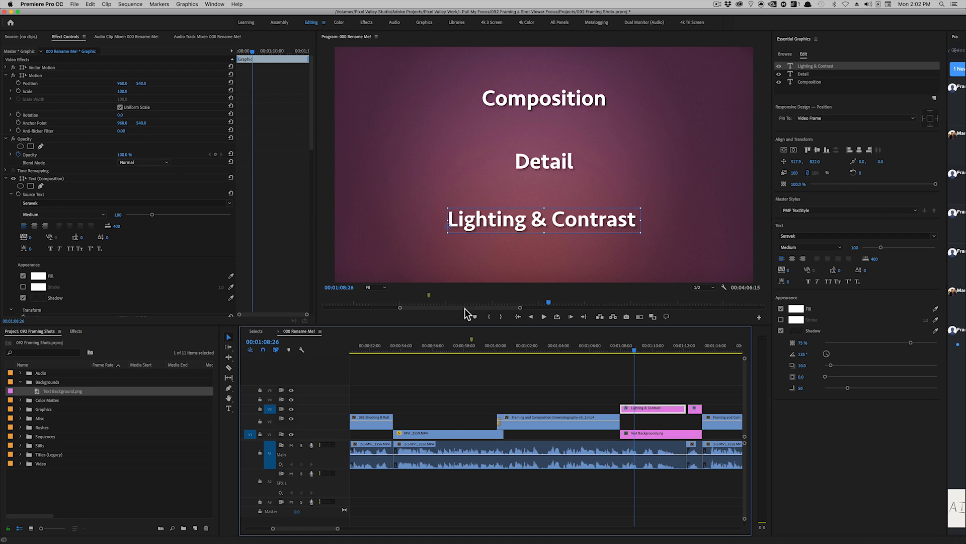
left_click_drag(633, 349, 616, 350)
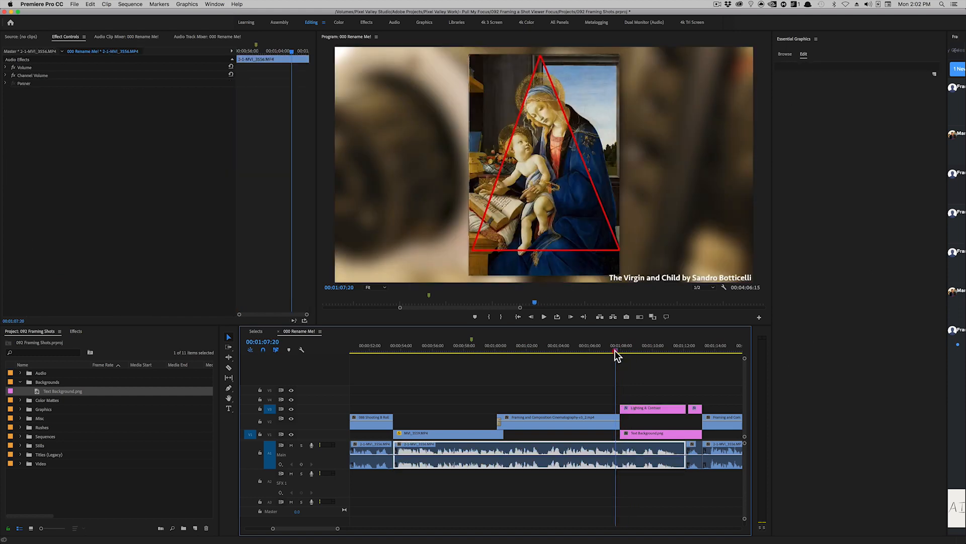
left_click(617, 351)
key("space")
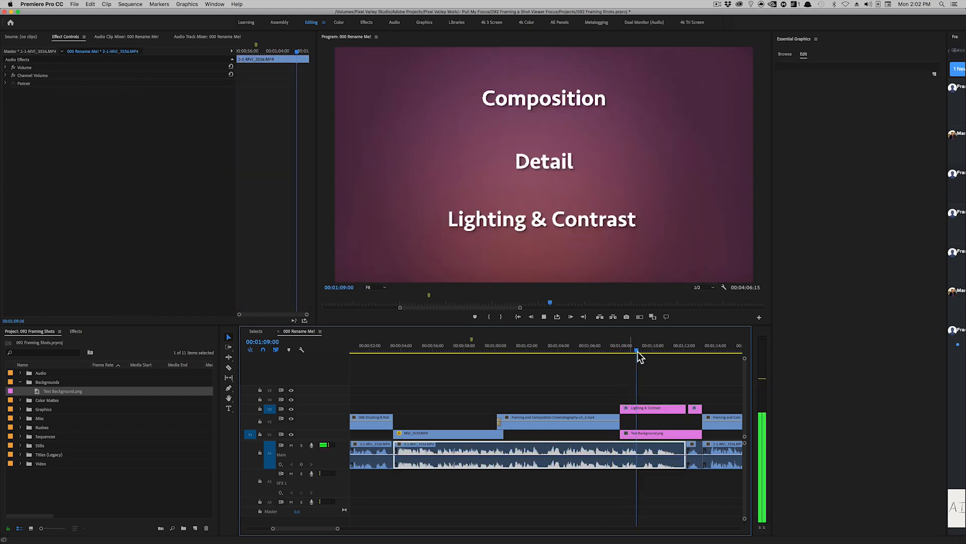
key("space")
left_click(633, 352)
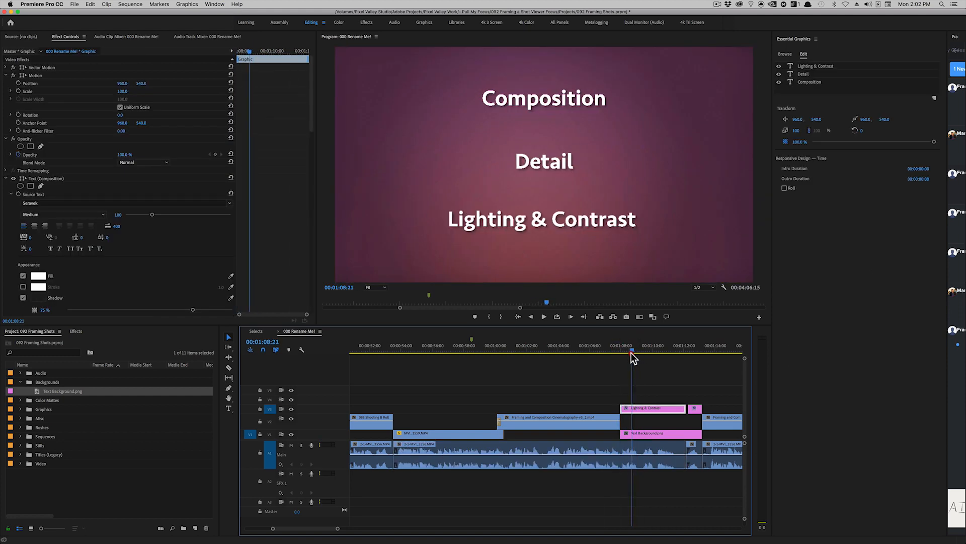
left_click(628, 354)
key("space")
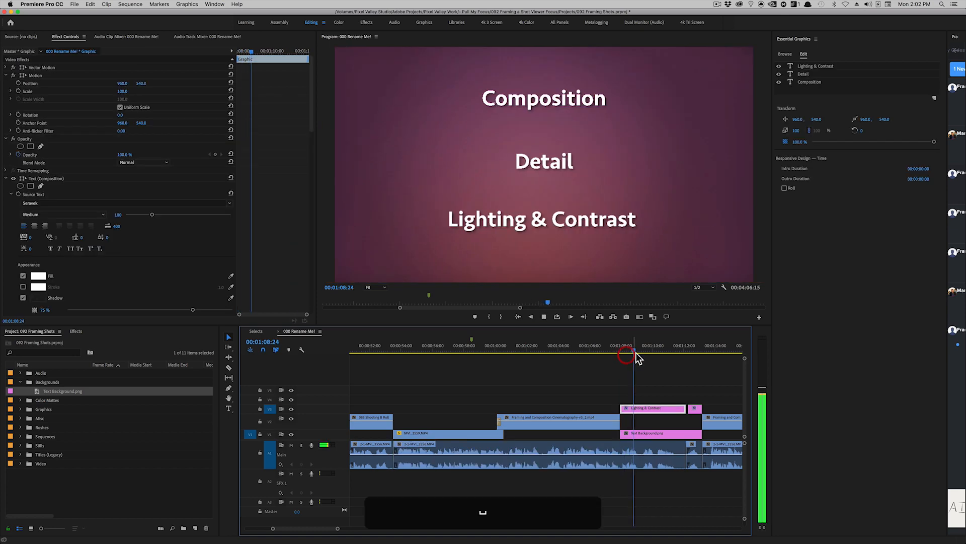
key("space")
left_click_drag(641, 353, 639, 354)
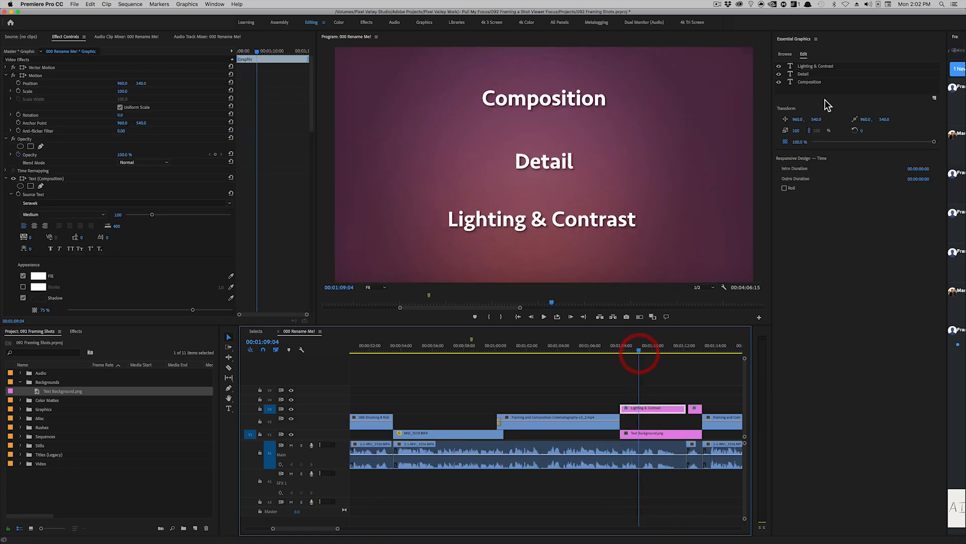
left_click(779, 74)
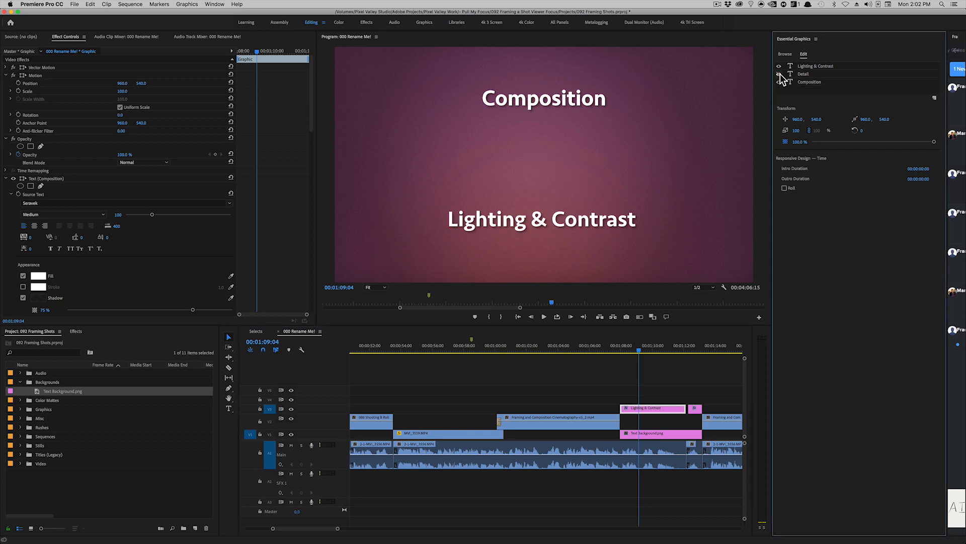
left_click(779, 66)
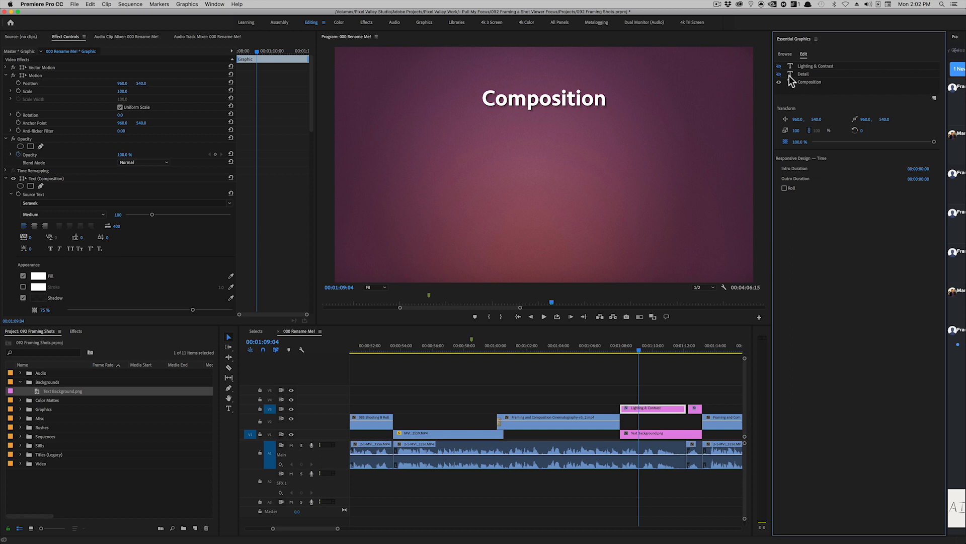
left_click(780, 74)
left_click(780, 66)
Reorder the graphic's text layers to Composition, Detail, Lighting & Contrast, and hide the Detail and Lighting & Contrast layers
left_click_drag(815, 85, 814, 65)
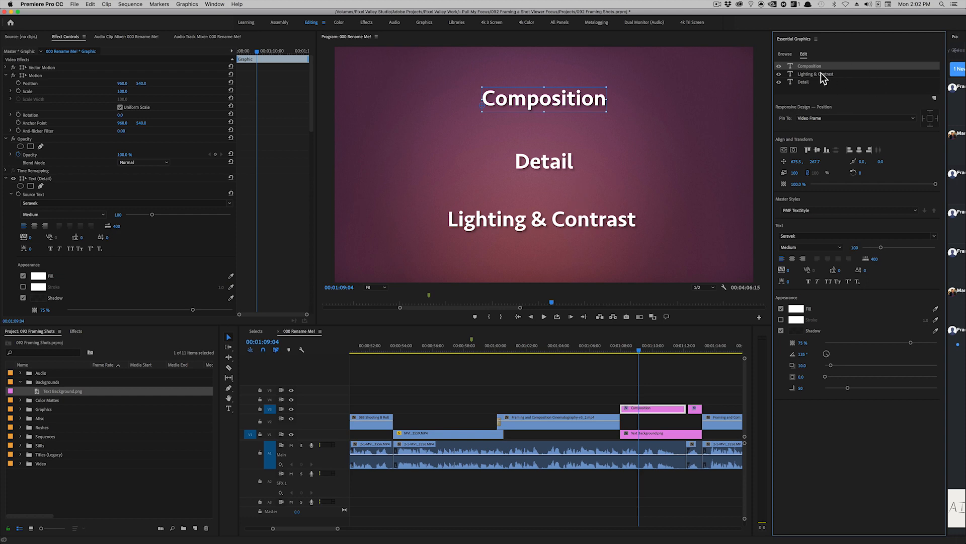
left_click_drag(824, 73, 824, 86)
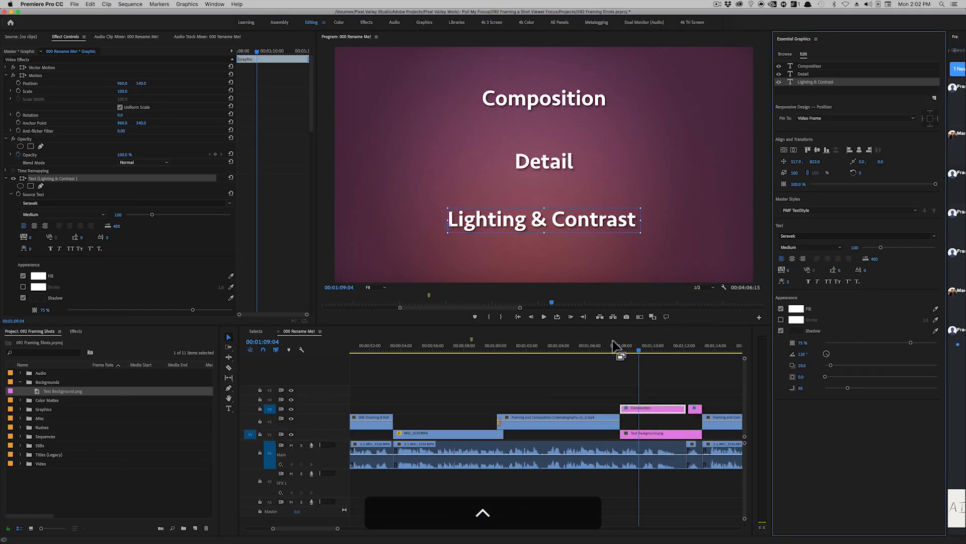
left_click(779, 74)
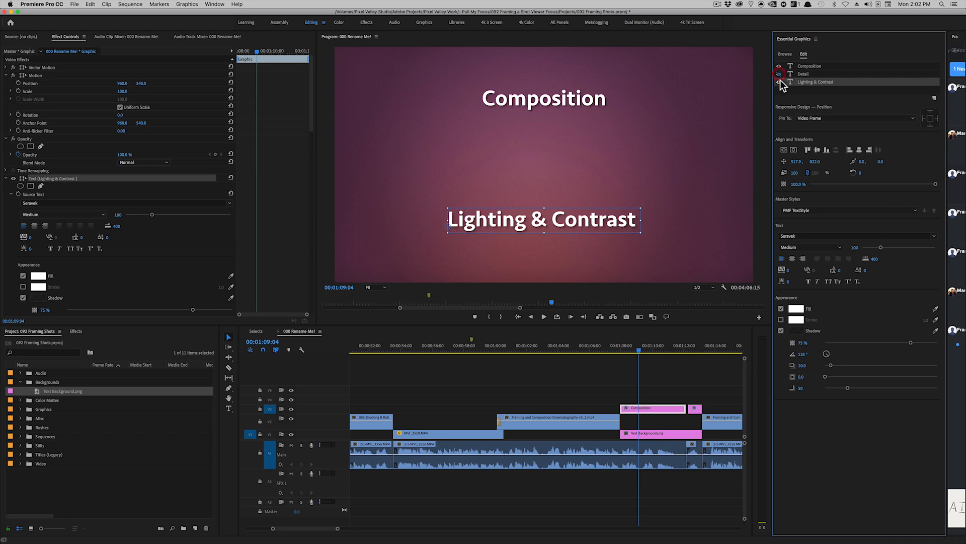
left_click(779, 81)
Duplicate the Composition graphic onto V2 beneath the original and trim the V3 copy to start at 00:01:09:14
left_click_drag(639, 349, 621, 351)
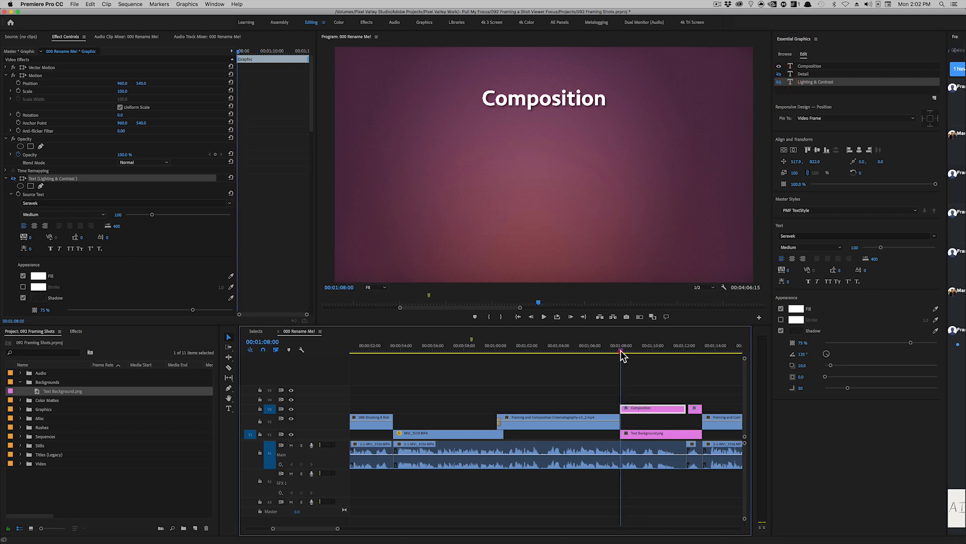
key("space")
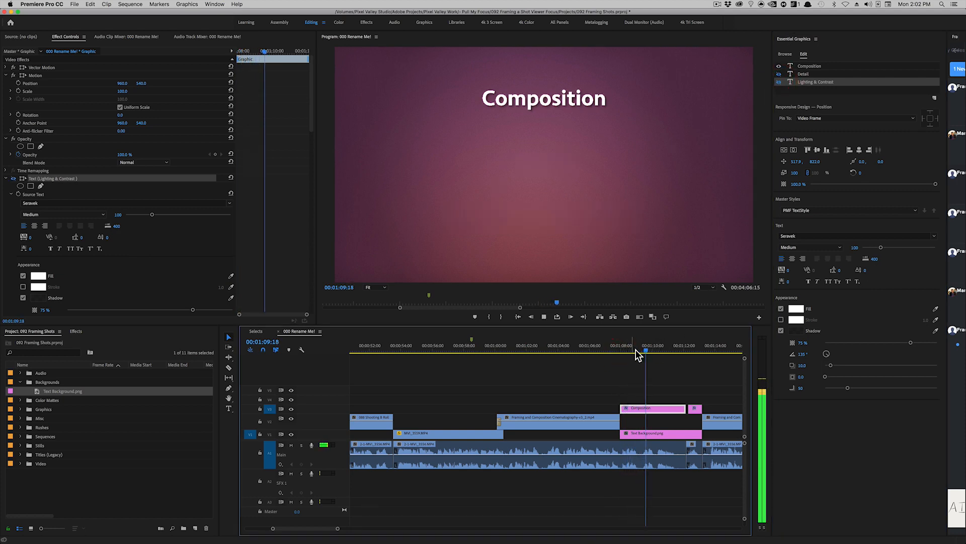
key("space")
left_click_drag(641, 352, 644, 352)
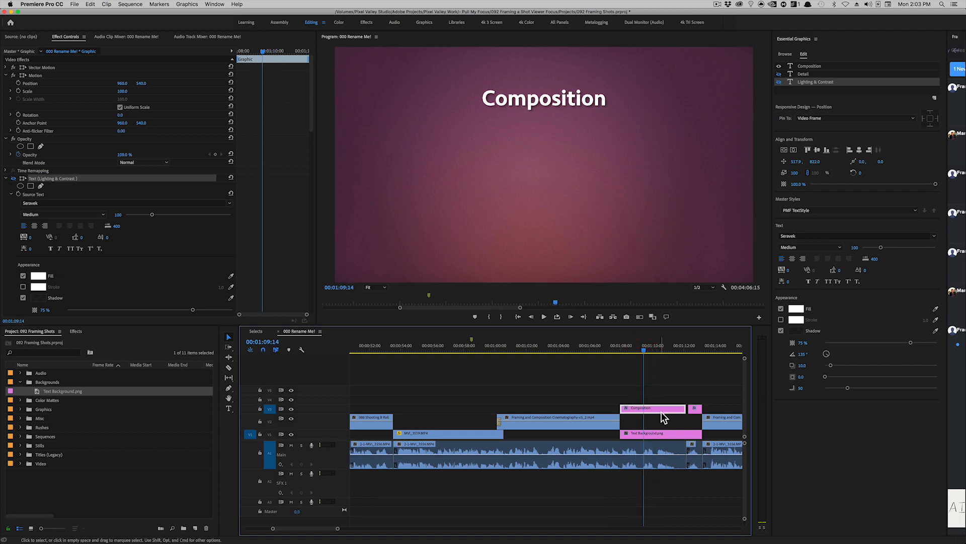
left_click_drag(660, 409, 662, 402)
left_click(662, 393, "shift")
left_click_drag(663, 394, 658, 416)
key("super+shift+a")
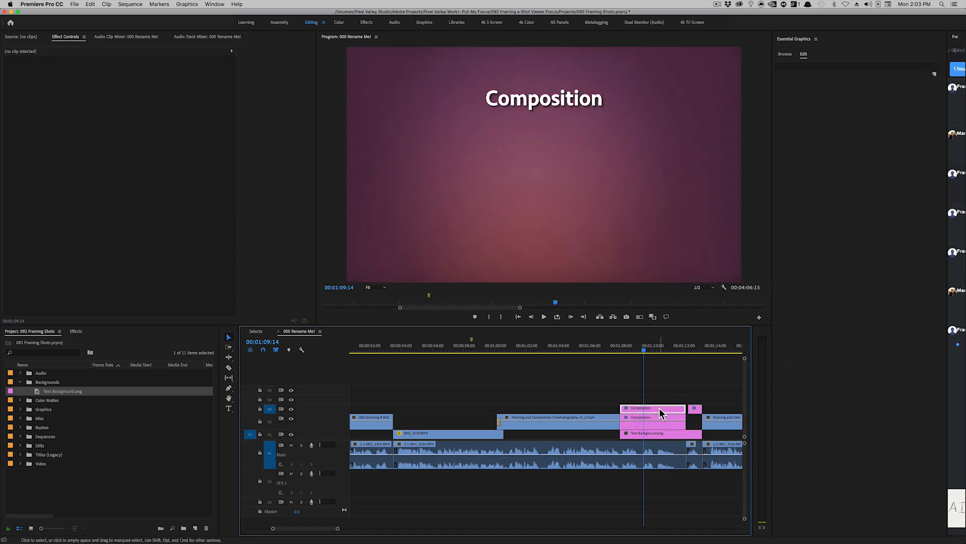
left_click(657, 410)
left_click_drag(628, 407, 644, 408)
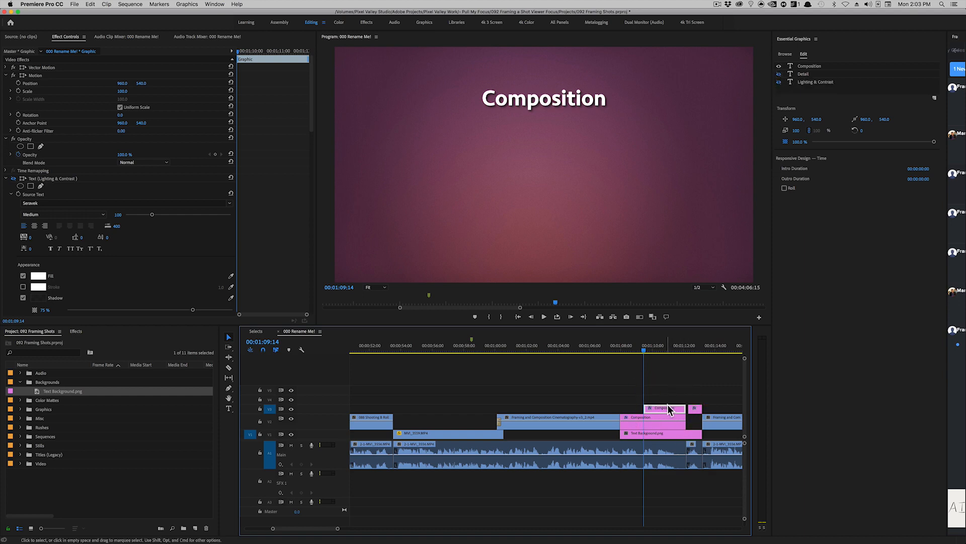
In the trimmed V3 graphic, show the Detail layer and hide Composition, keeping Lighting & Contrast hidden
left_click(779, 74)
left_click(779, 82)
left_click(779, 82)
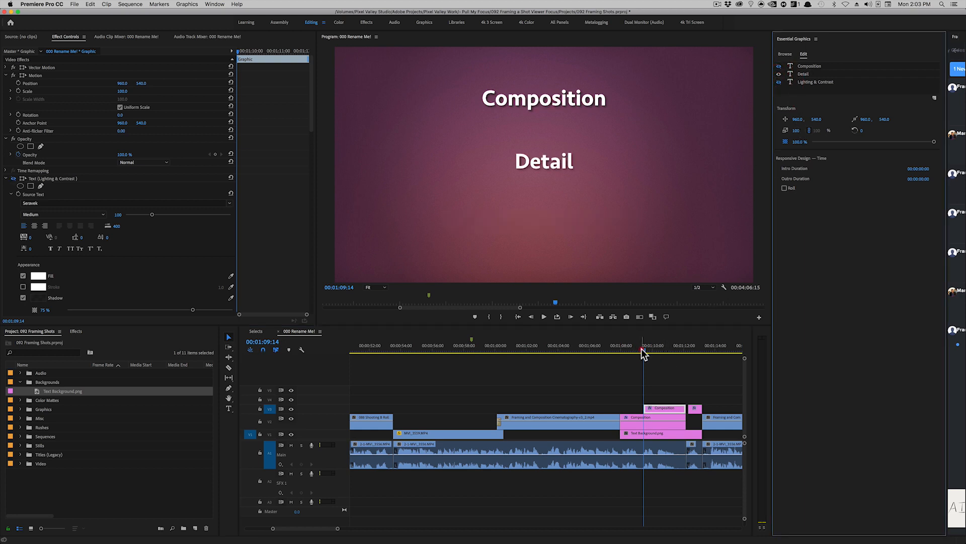
Play the title build from just before the Composition title, checking both graphics, and cue the playhead at 00:01:10:08
left_click_drag(641, 350, 617, 355)
key("space")
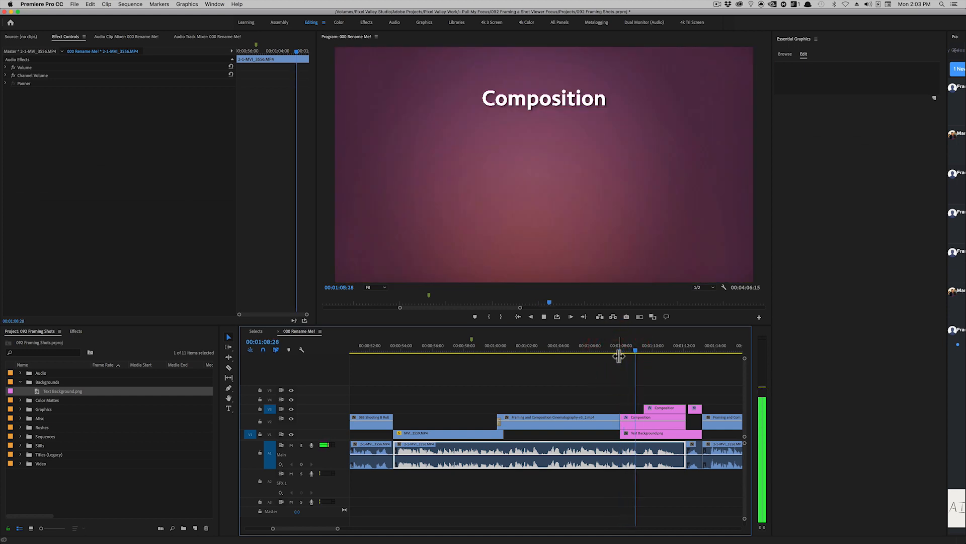
key("space")
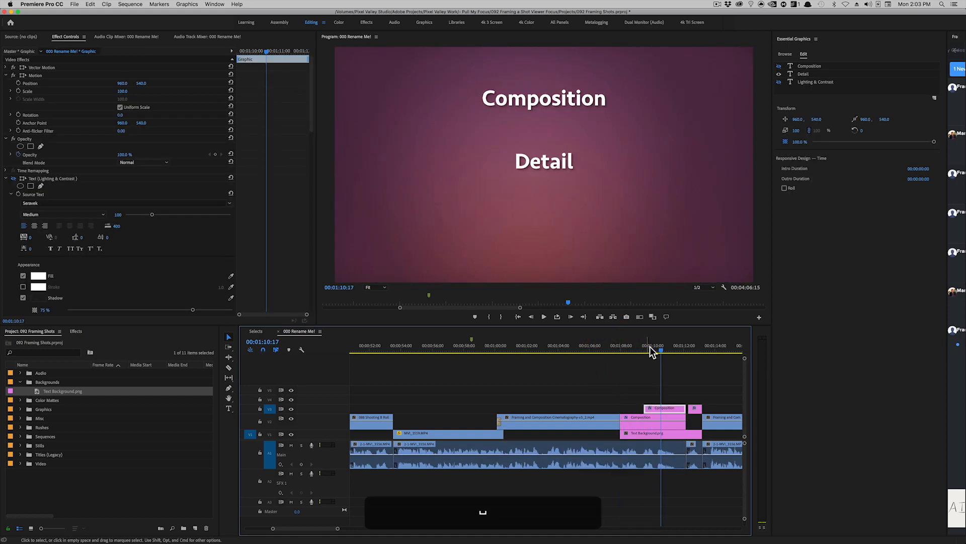
left_click_drag(657, 348, 629, 351)
left_click(641, 418)
left_click_drag(639, 348, 656, 349)
left_click(663, 411)
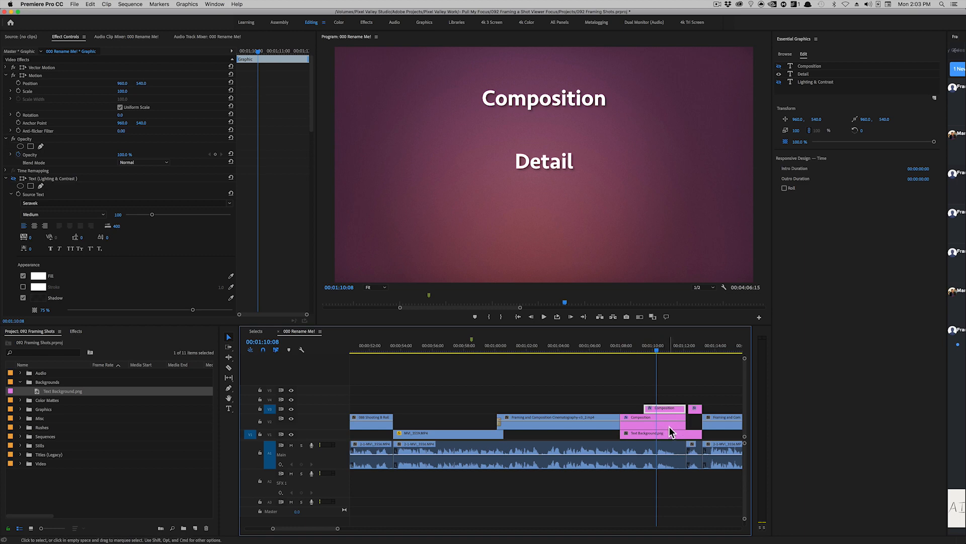
Duplicate the V3 title graphic onto V4 starting at 00:01:10:13, matching the narration, and show its Lighting & Contrast layer
left_click(651, 352)
key("space")
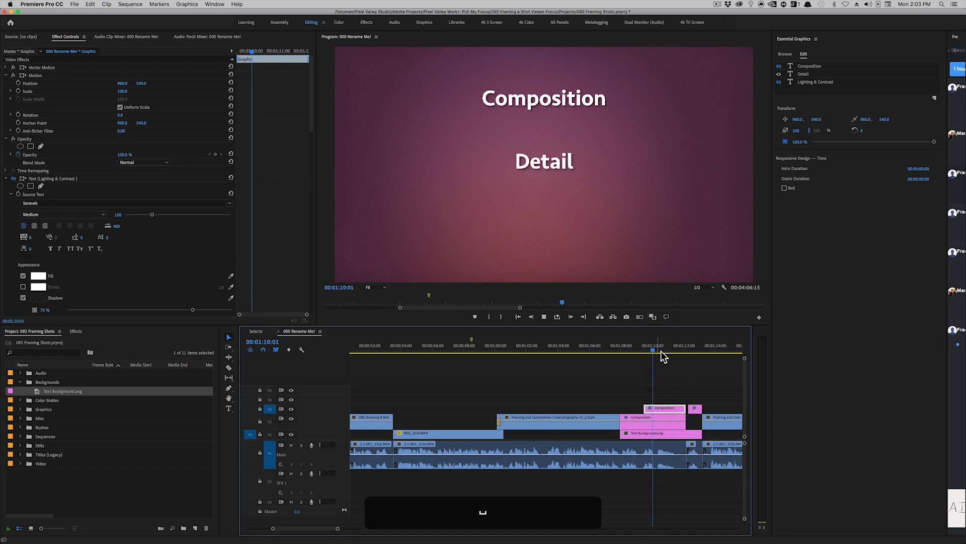
left_click_drag(666, 352, 655, 354)
key("space")
key("space")
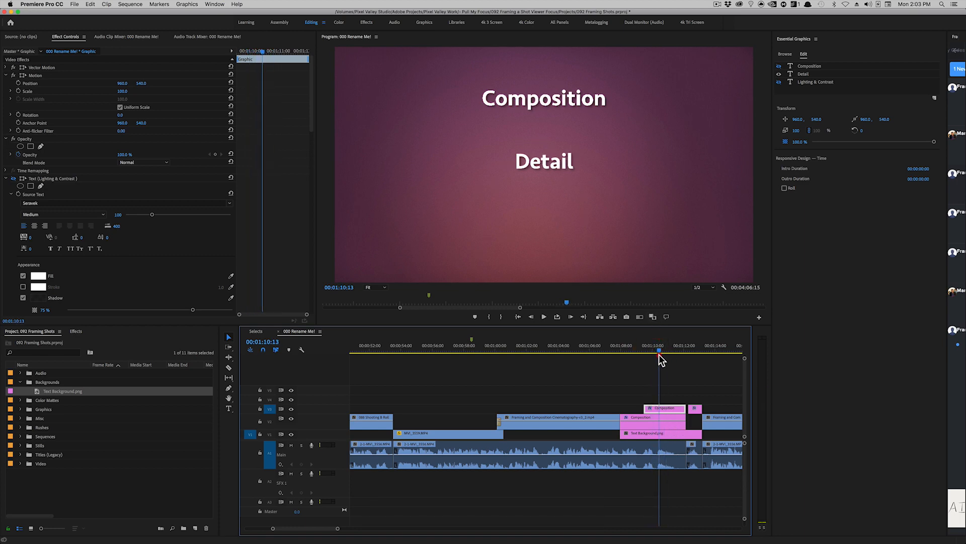
mouse_move(673, 411)
left_mouse_down()
mouse_move(674, 400)
mouse_move(659, 400)
left_mouse_up()
left_click(779, 81)
Play through the title build and trim the start of the V2 Composition graphic in by 9 frames, after the background begins
left_click_drag(658, 351, 612, 355)
key("space")
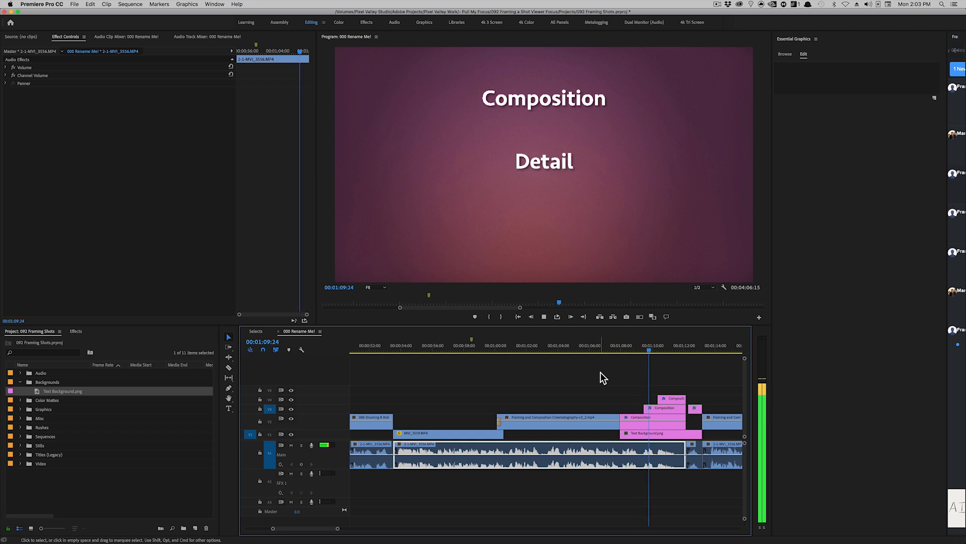
key("space")
left_click(655, 346)
left_click(655, 346)
left_click_drag(625, 417, 626, 417)
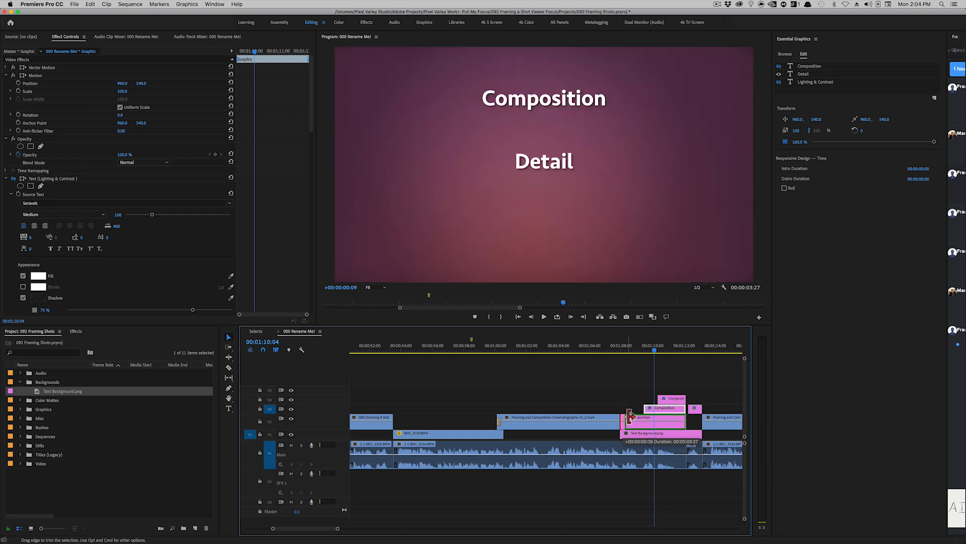
Apply the Impact Pop transition to the start of the V2 Composition graphic and open its settings
left_click_drag(654, 348, 619, 352)
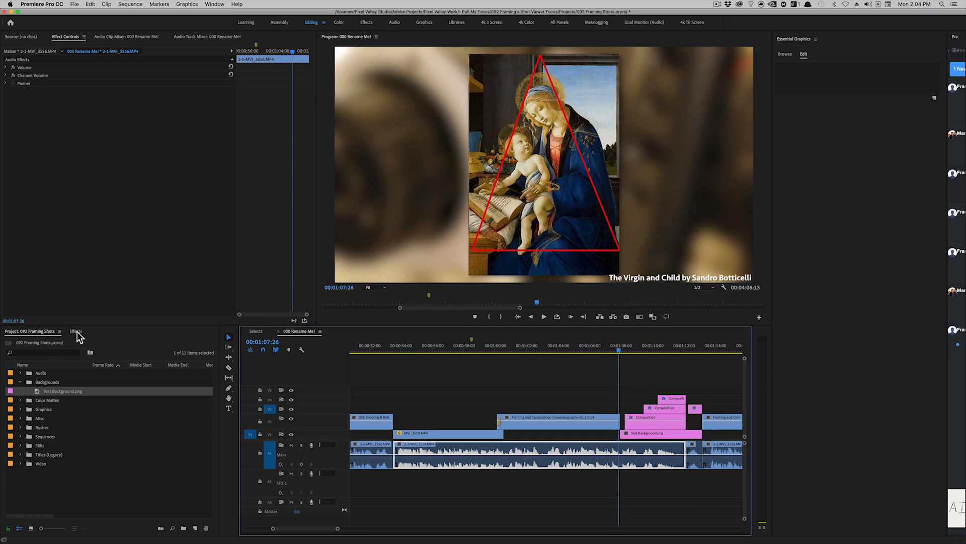
left_click(76, 331)
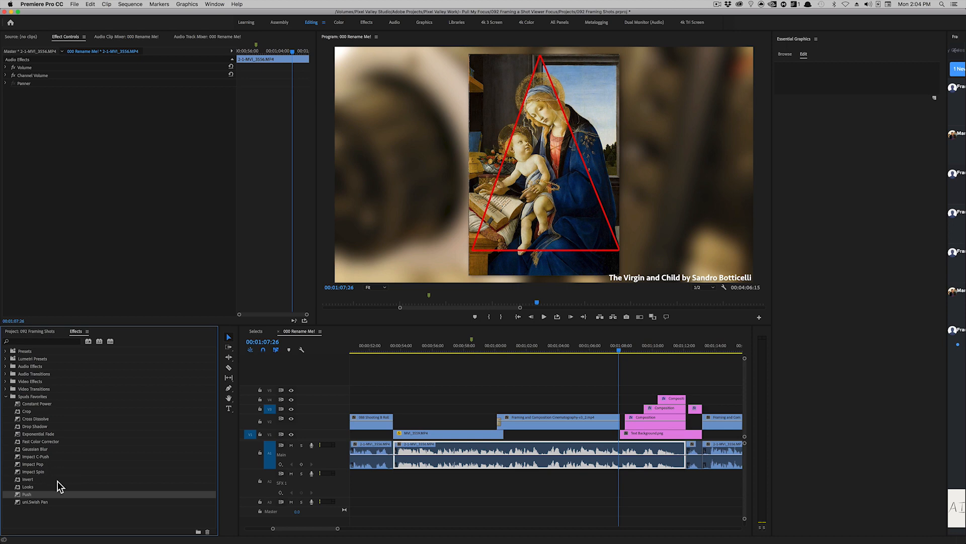
left_click(38, 464)
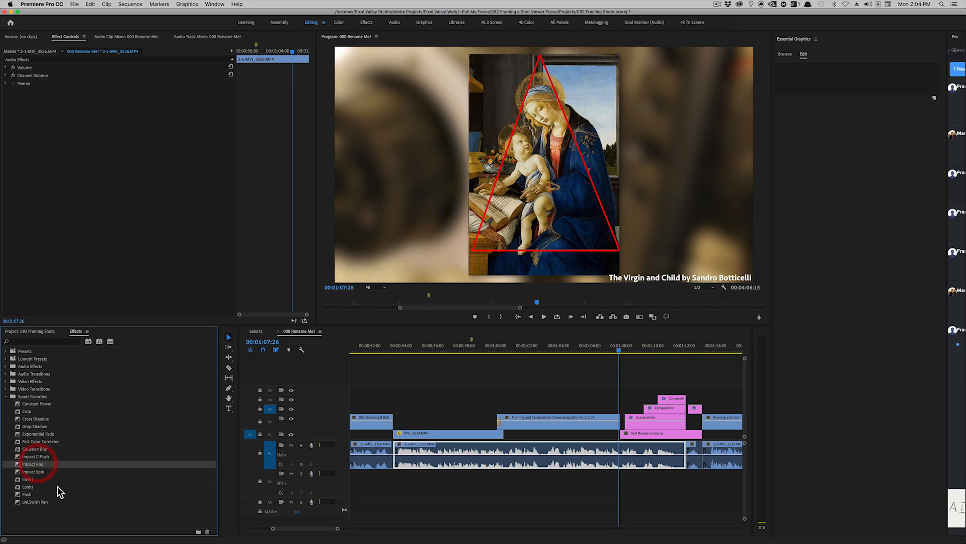
left_click(34, 464)
left_click_drag(88, 457, 447, 405)
left_click_drag(603, 417, 626, 421)
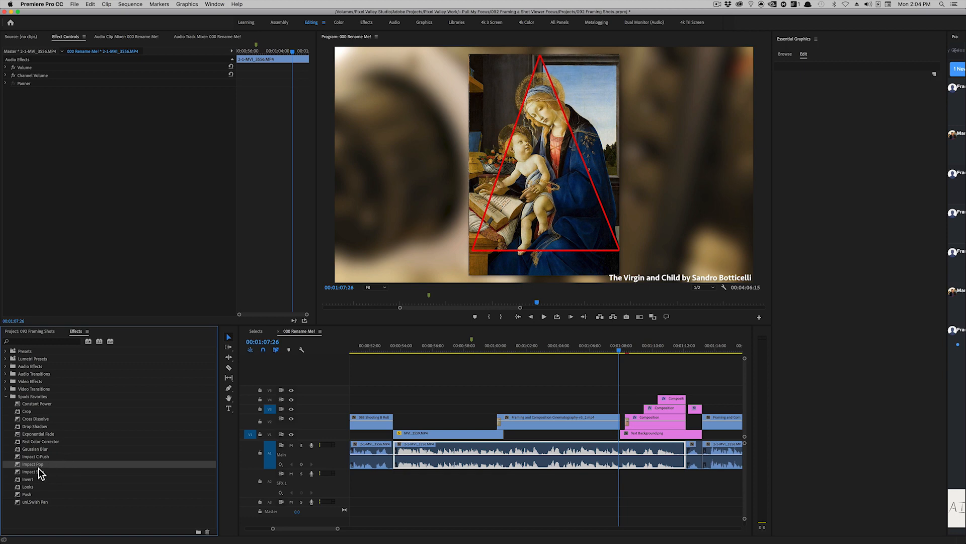
left_click(628, 422)
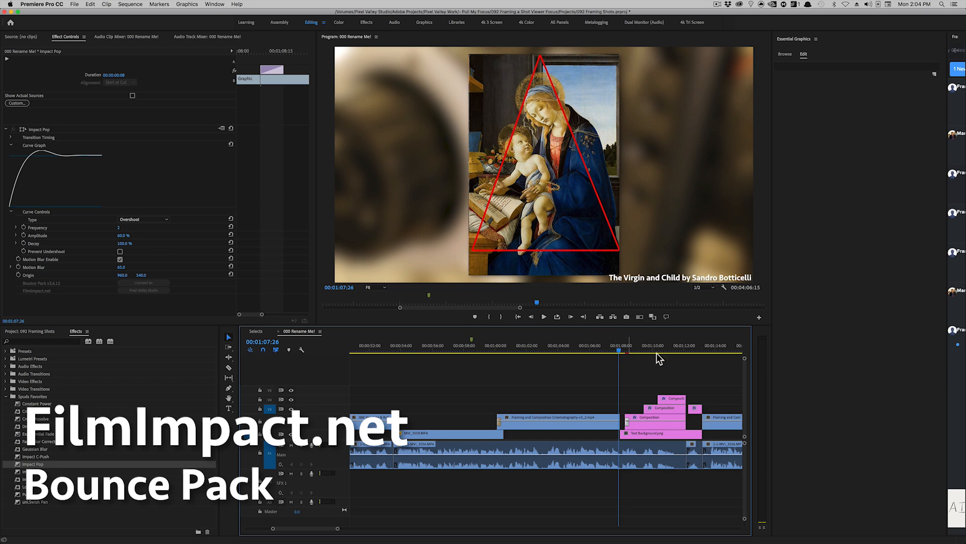
Play from 00:01:07:05 to check how the Composition title pops in over the background
left_click(619, 351)
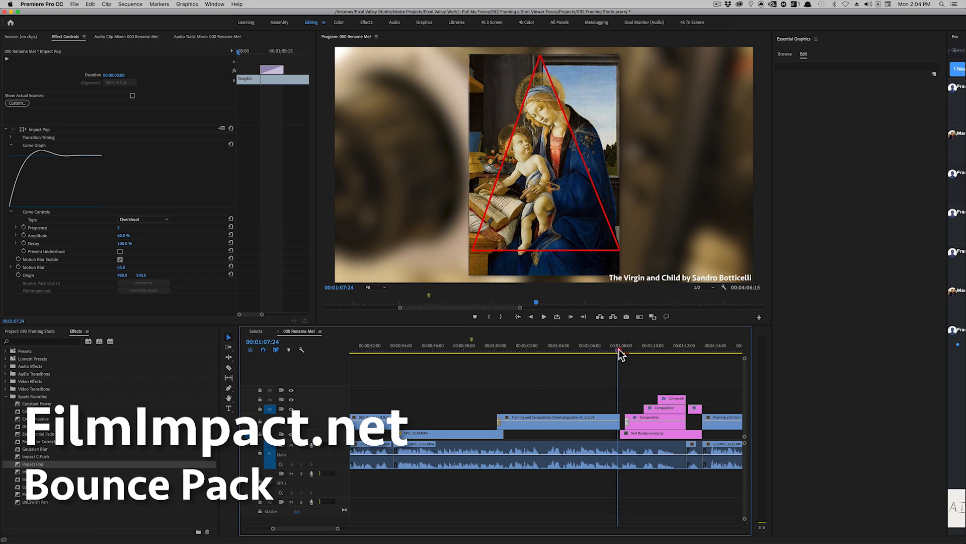
left_click_drag(619, 349, 608, 347)
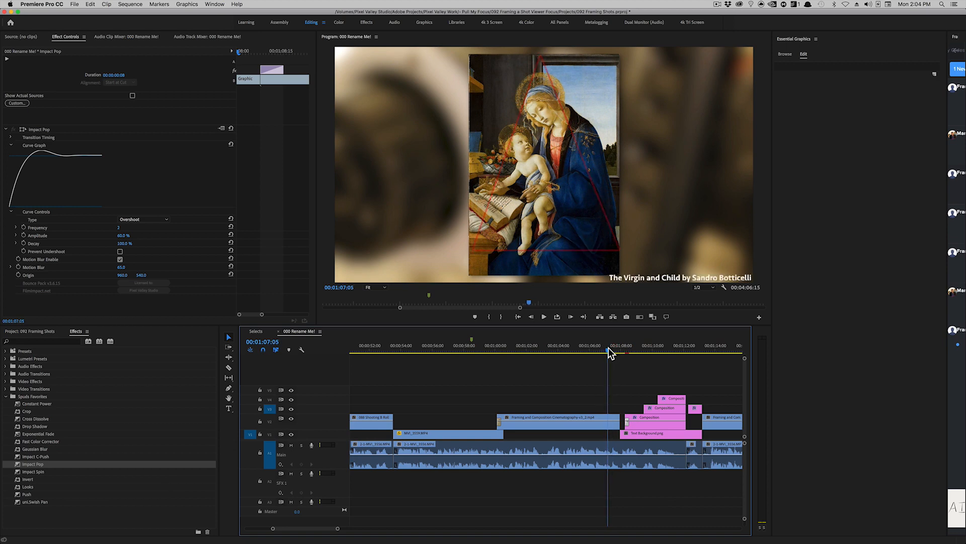
key("space")
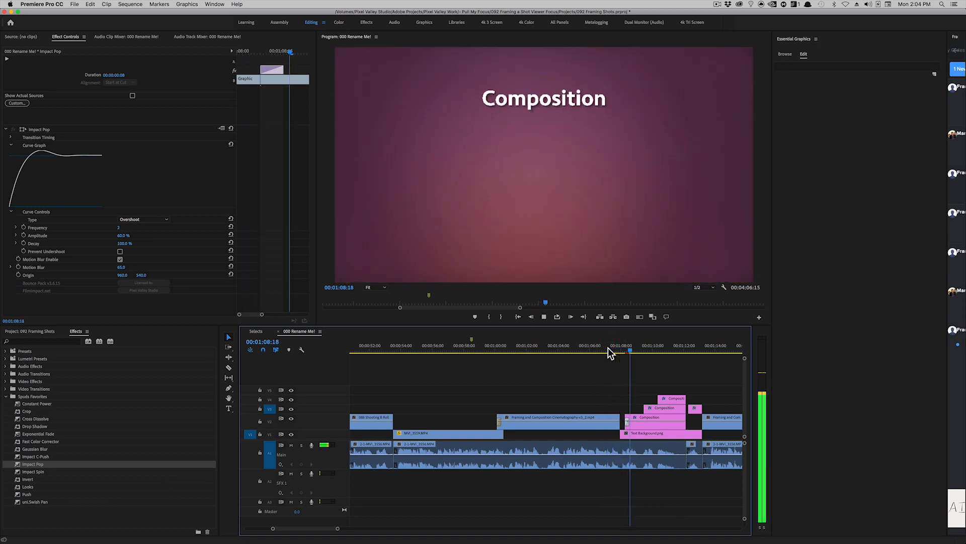
key("space")
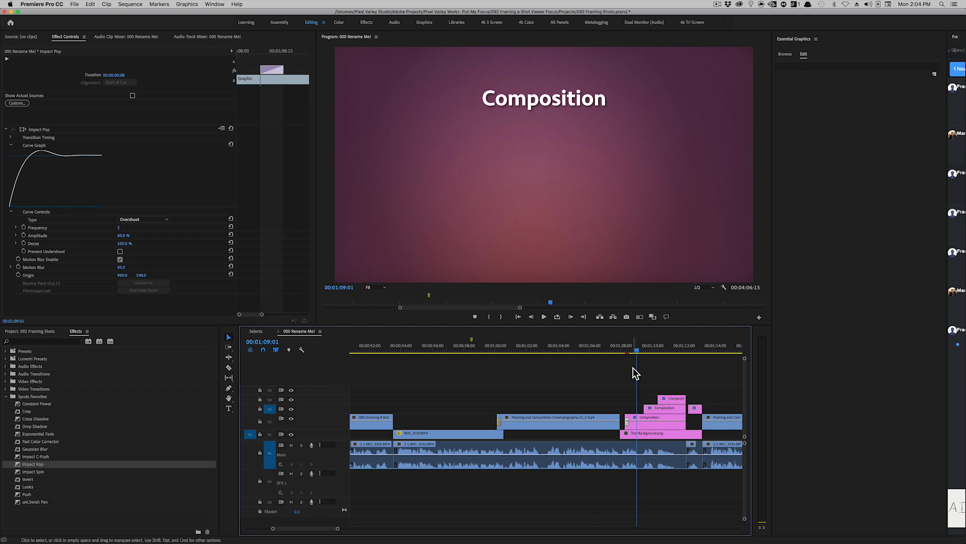
Apply Impact Pop to the start of the V3 and V4 title graphics and play the full build
left_click_drag(39, 463, 645, 407)
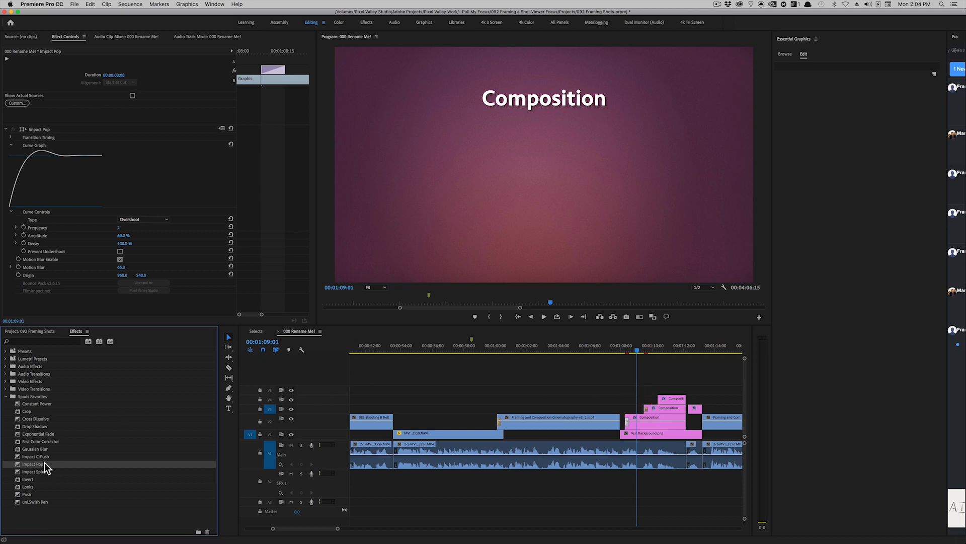
mouse_move(166, 433)
left_mouse_down()
mouse_move(630, 377)
mouse_move(659, 399)
left_mouse_up()
left_click_drag(634, 350, 609, 357)
key("space")
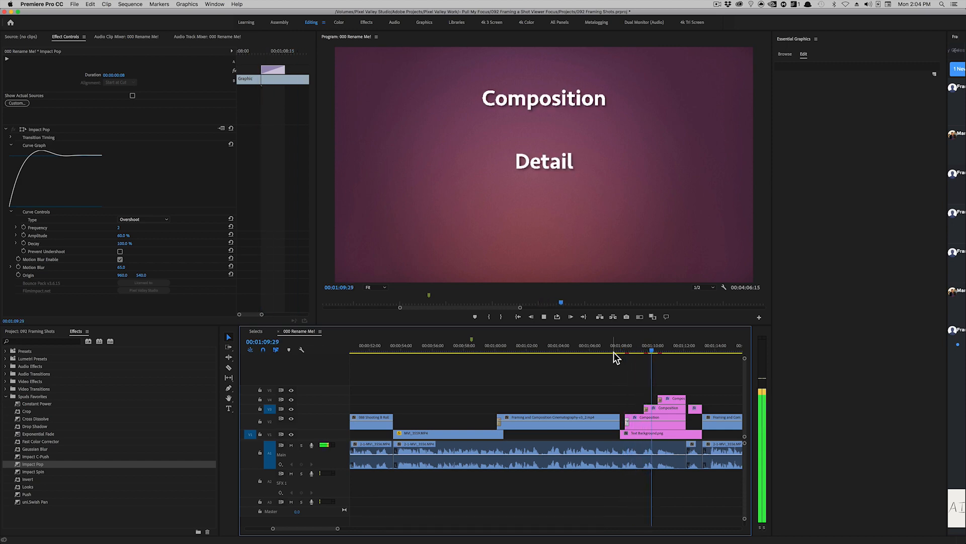
key("space")
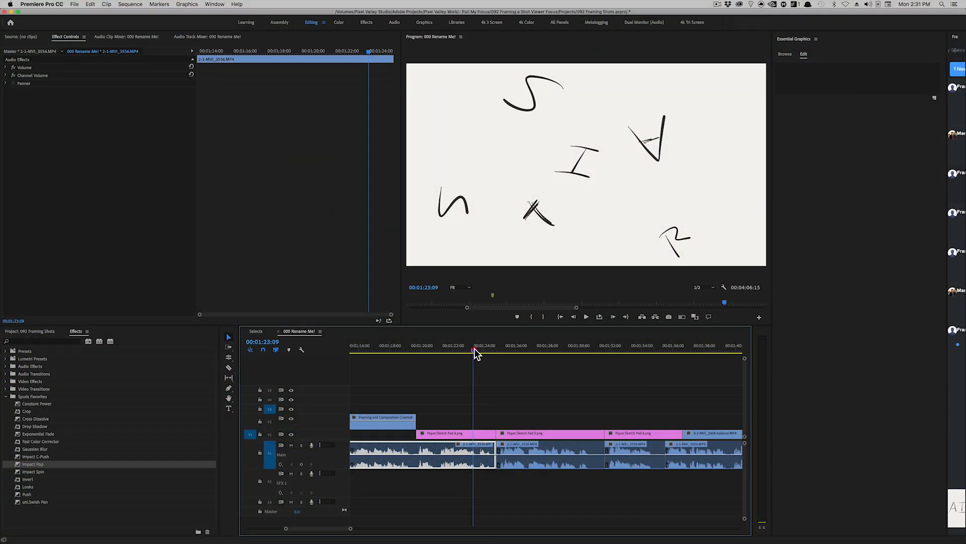
Compare the handwritten sketch pad section around 00:01:23 with the Composition title on its background at 00:01:12:22
left_click_drag(474, 348, 478, 349)
left_click_drag(478, 350, 477, 382)
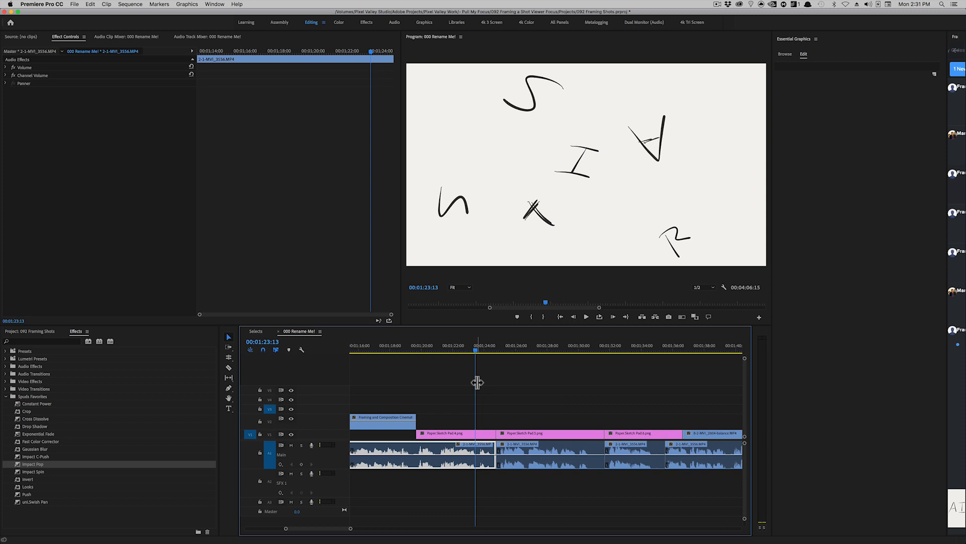
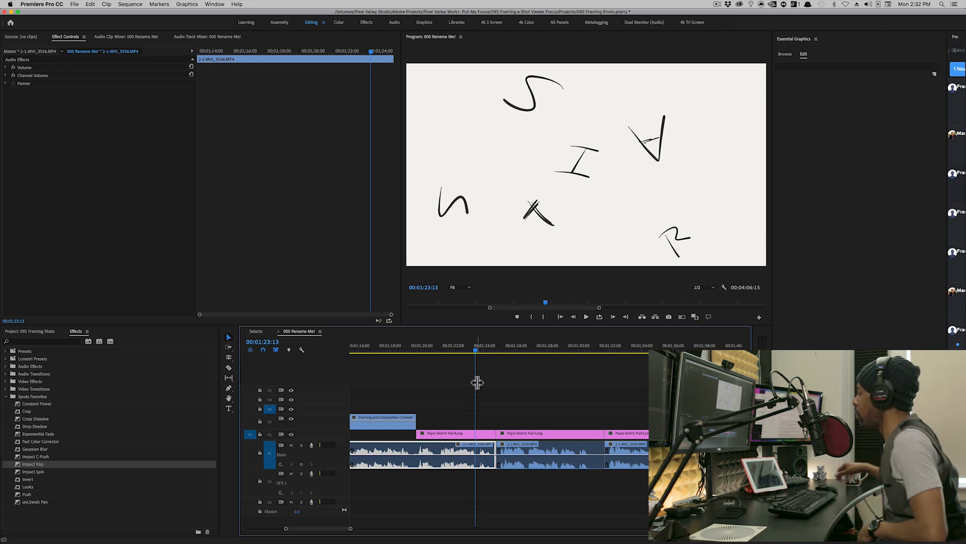
mouse_move(465, 354)
left_mouse_down()
mouse_move(448, 350)
mouse_move(468, 351)
left_mouse_up()
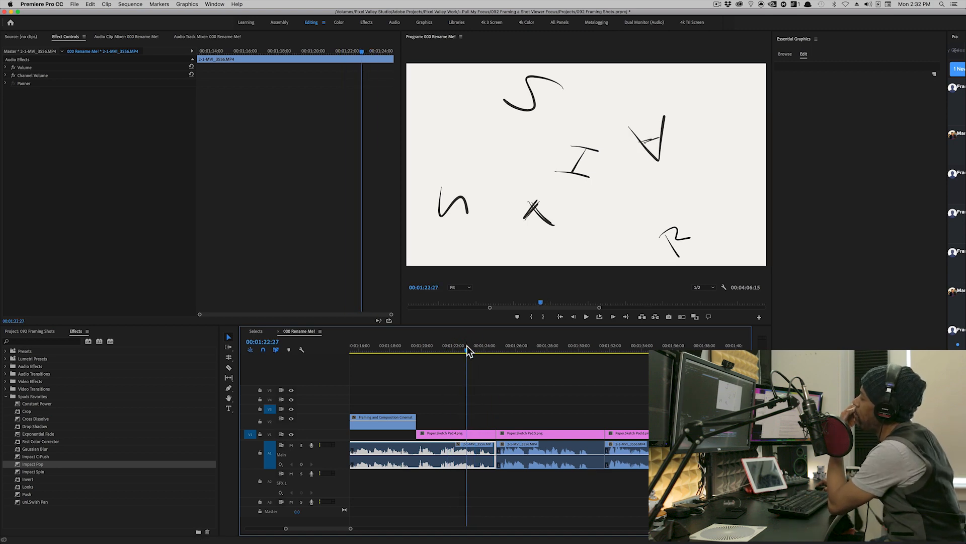
left_click_drag(335, 528, 328, 534)
mouse_move(537, 347)
left_mouse_down()
mouse_move(529, 351)
mouse_move(559, 346)
mouse_move(532, 351)
left_mouse_up()
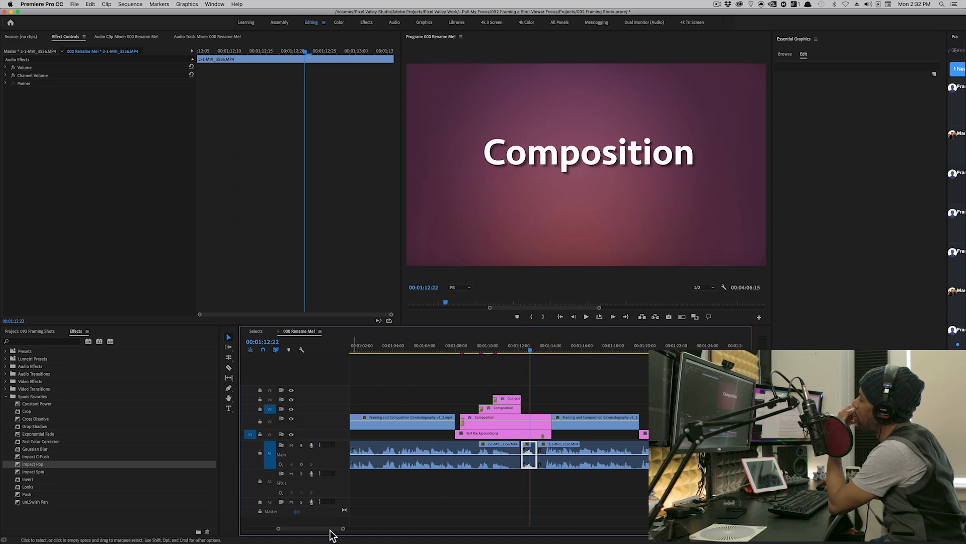
left_click_drag(328, 528, 336, 531)
mouse_move(422, 346)
left_mouse_down()
mouse_move(539, 356)
mouse_move(463, 361)
mouse_move(553, 365)
mouse_move(521, 377)
left_mouse_up()
left_click(469, 352)
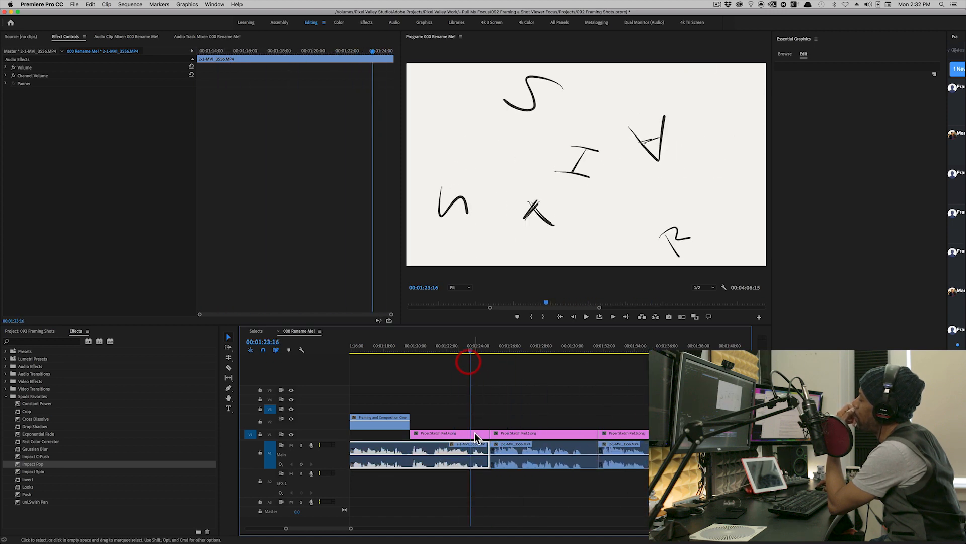
Move the three Paper Sketch Pad clips from V1 up to V2 and target track V2
left_click_drag(451, 418, 624, 434)
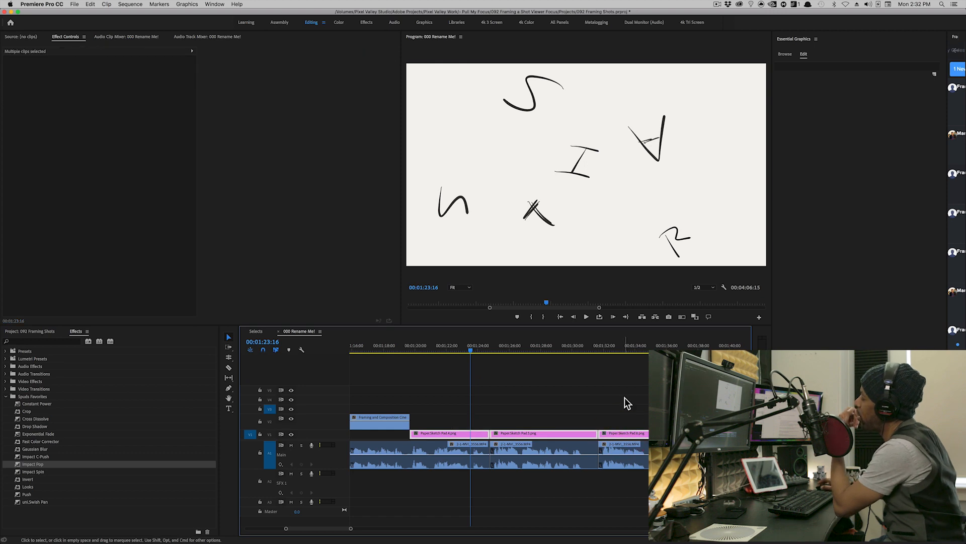
key("alt+Up")
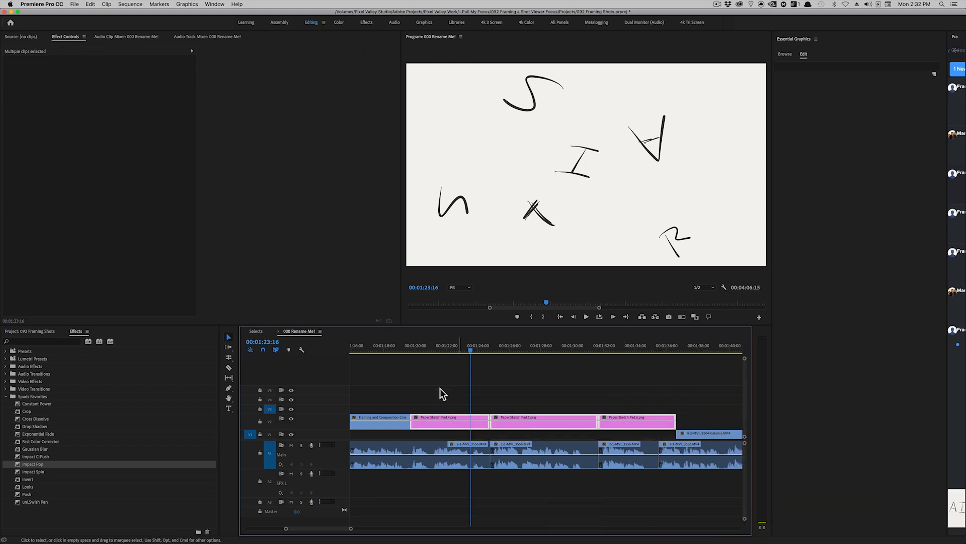
left_click(270, 421)
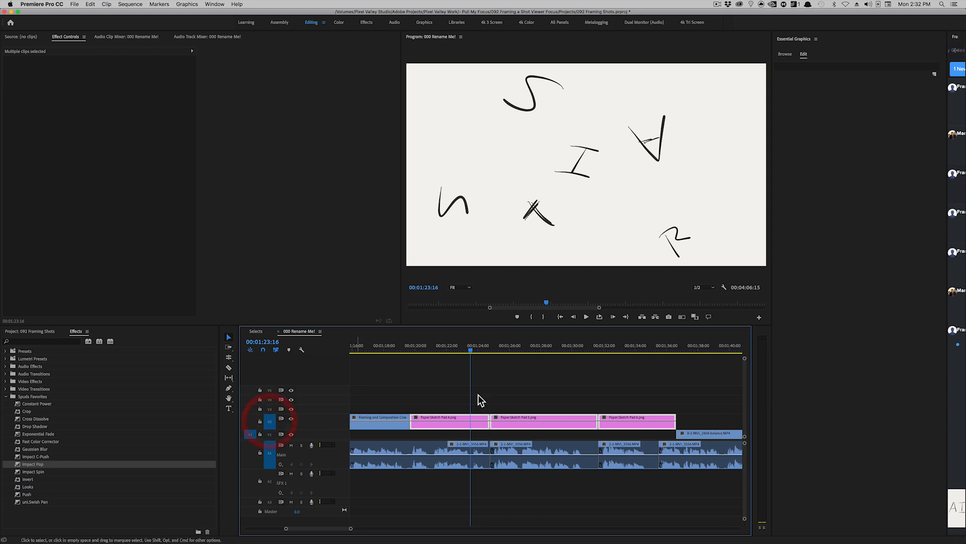
left_click(433, 350)
left_click_drag(433, 350, 472, 351)
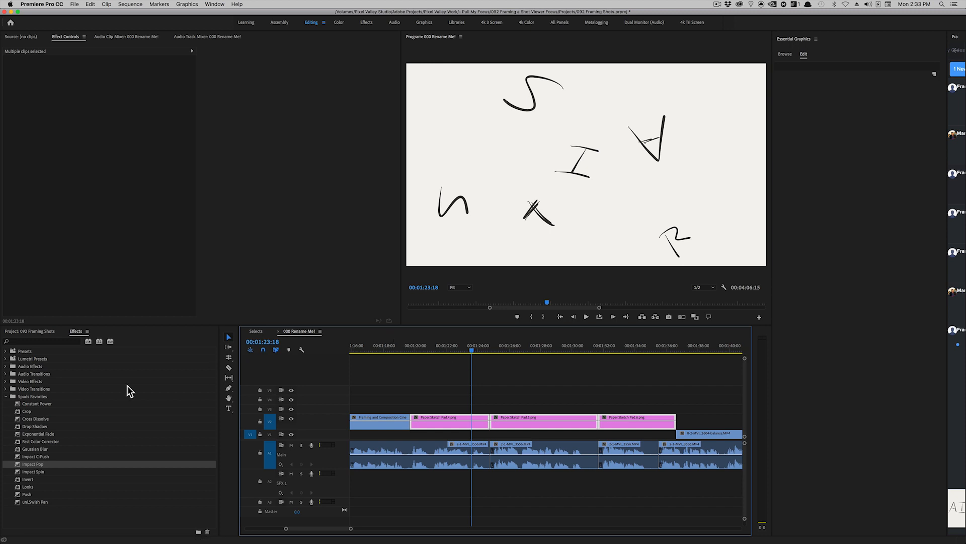
Review the Selects sequence's clips and copy the PMF_Show Chrome v1.mp4 background clip
left_click(256, 331)
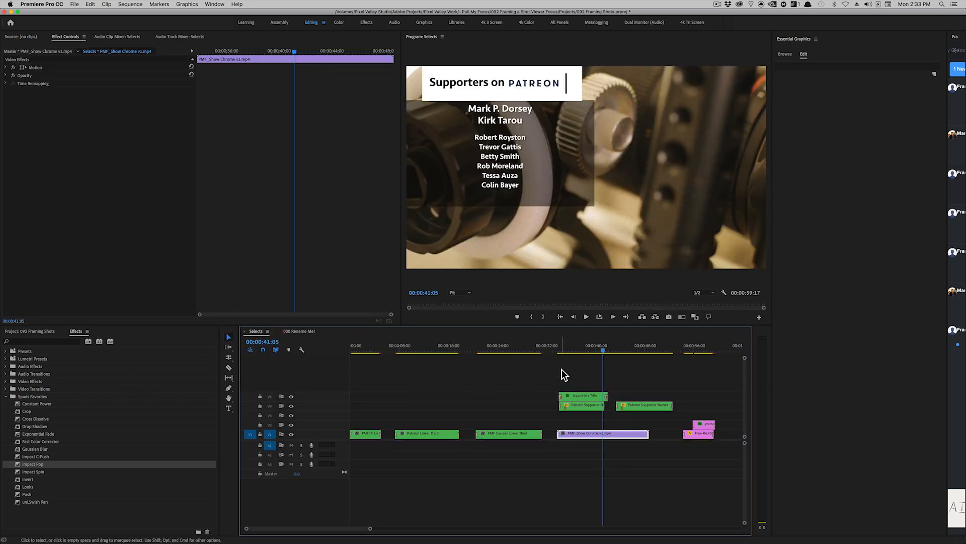
left_click_drag(600, 349, 524, 361)
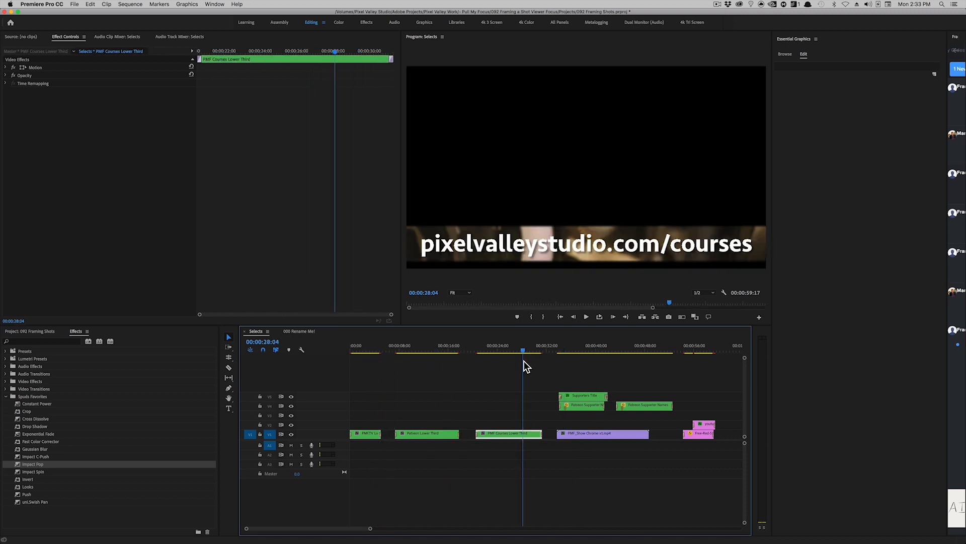
left_click_drag(524, 361, 577, 363)
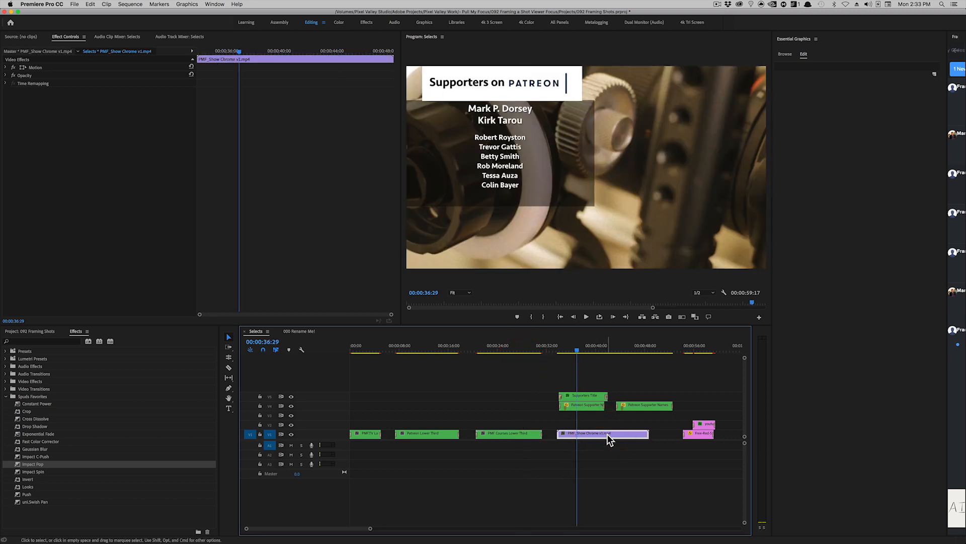
key("super+c")
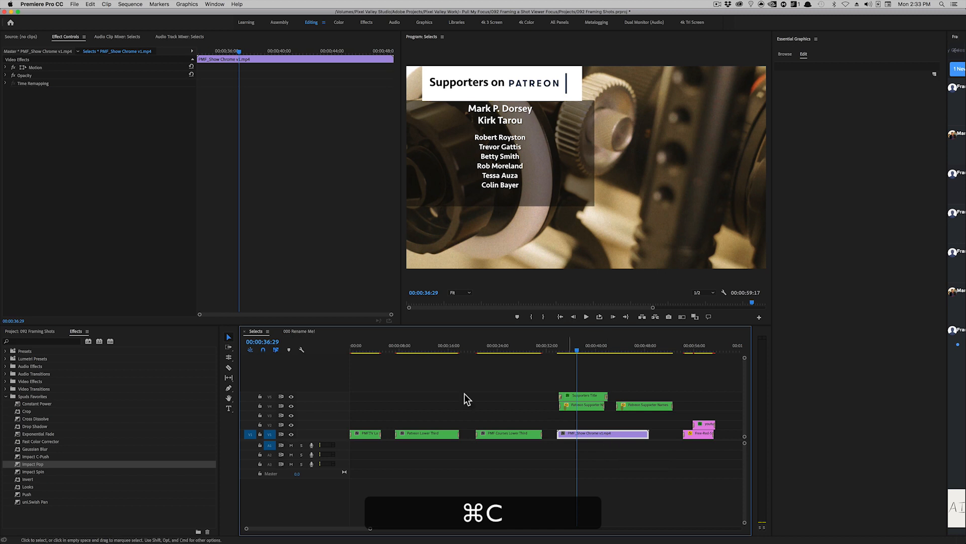
Return to the 000 Rename Me! sequence and cue the playhead at the first Paper Sketch Pad clip's start, 00:01:19:20
left_click(302, 331)
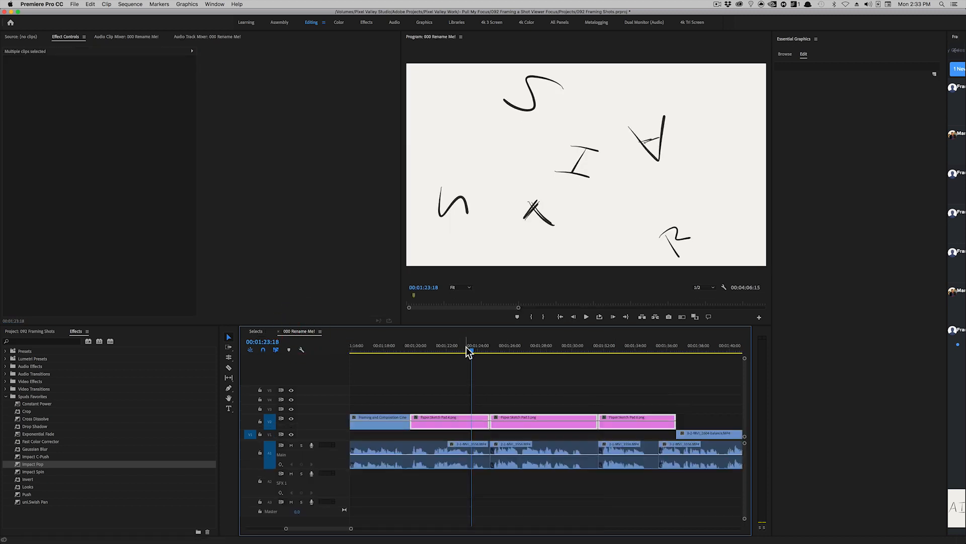
key("Up")
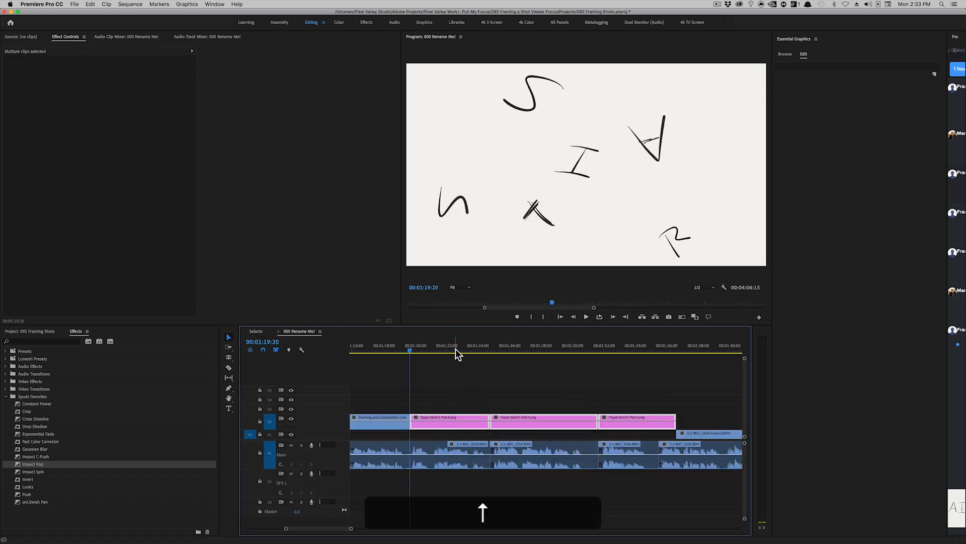
key("Down")
key("Down")
key("Up")
key("Up")
key("Down")
key("Down")
key("Up")
key("Up")
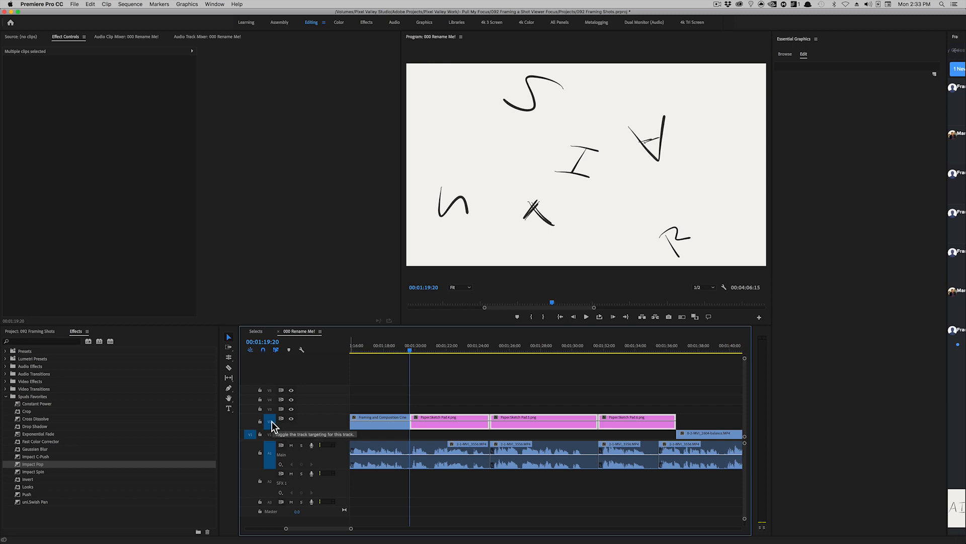
key("Up")
key("Up")
Try to paste the copied PMF_Show Chrome clip at 00:01:19:20 with V2 targeted, and undo the paste
left_click(270, 433)
left_click(270, 433)
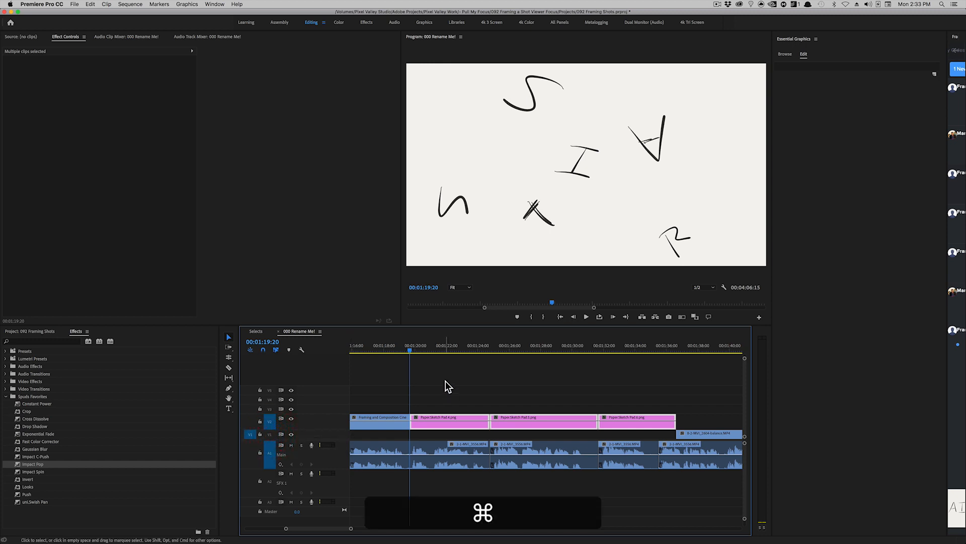
key("super+v")
key("super+z")
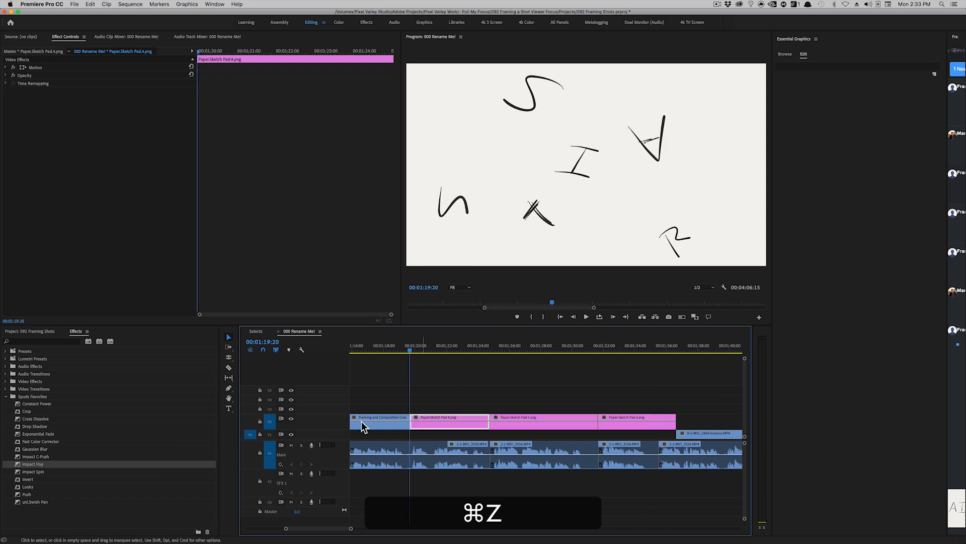
Target track V1 instead of V2, paste the PMF_Show Chrome v1.mp4 background beneath the sketch pad stills, and review the first still
left_click(270, 421)
left_click(270, 435)
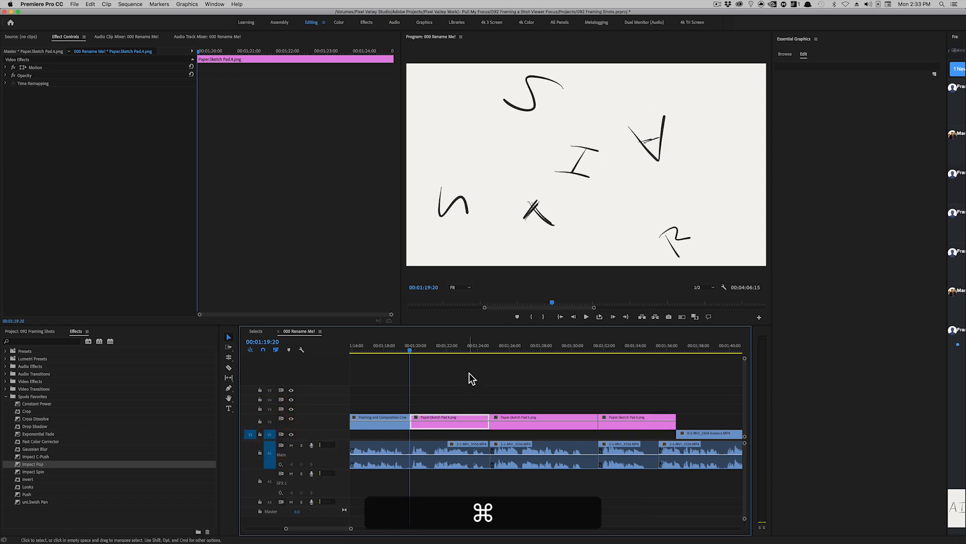
key("super+v")
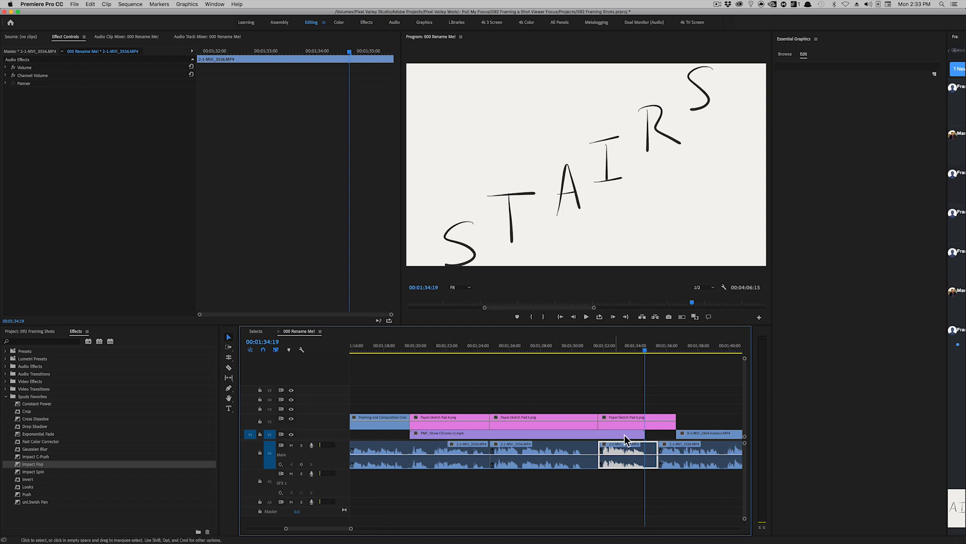
mouse_move(504, 350)
left_mouse_down()
mouse_move(460, 352)
mouse_move(499, 353)
mouse_move(438, 366)
left_mouse_up()
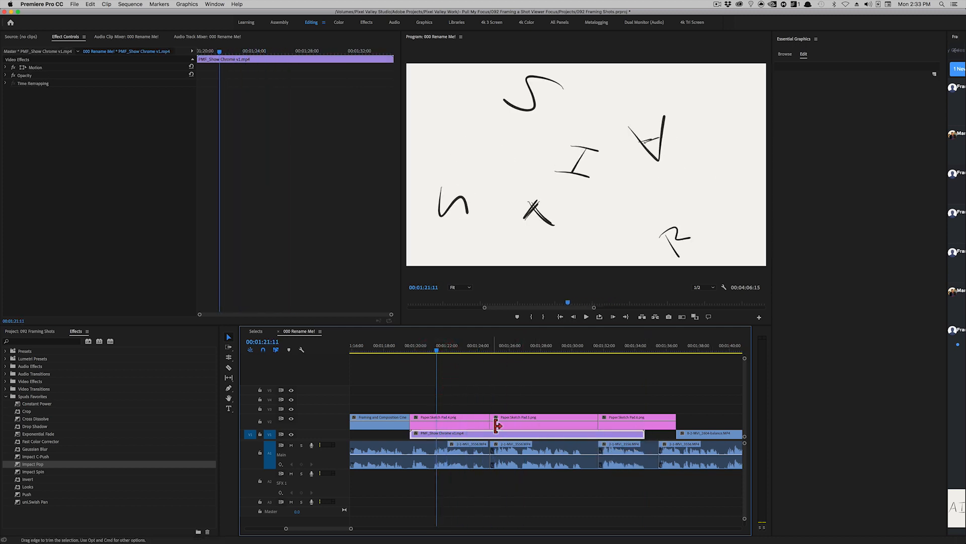
left_click_drag(442, 348, 444, 351)
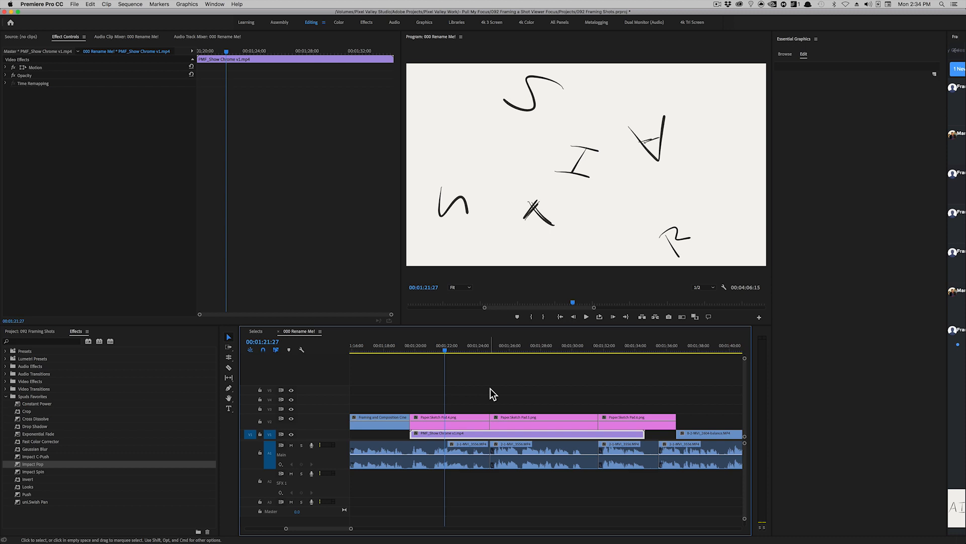
mouse_move(446, 348)
left_mouse_down()
mouse_move(648, 350)
mouse_move(438, 367)
mouse_move(460, 365)
mouse_move(461, 355)
left_mouse_up()
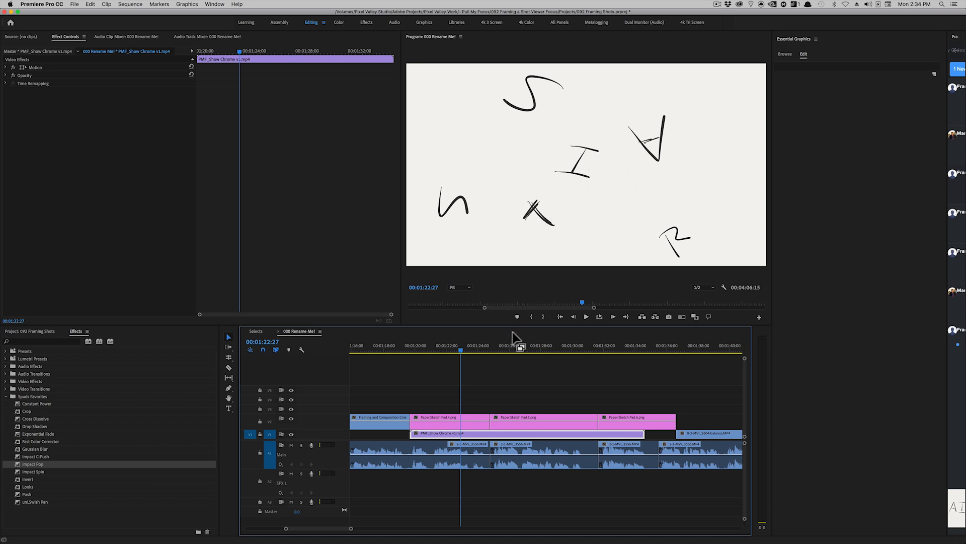
left_click_drag(461, 352, 447, 352)
left_click(445, 351)
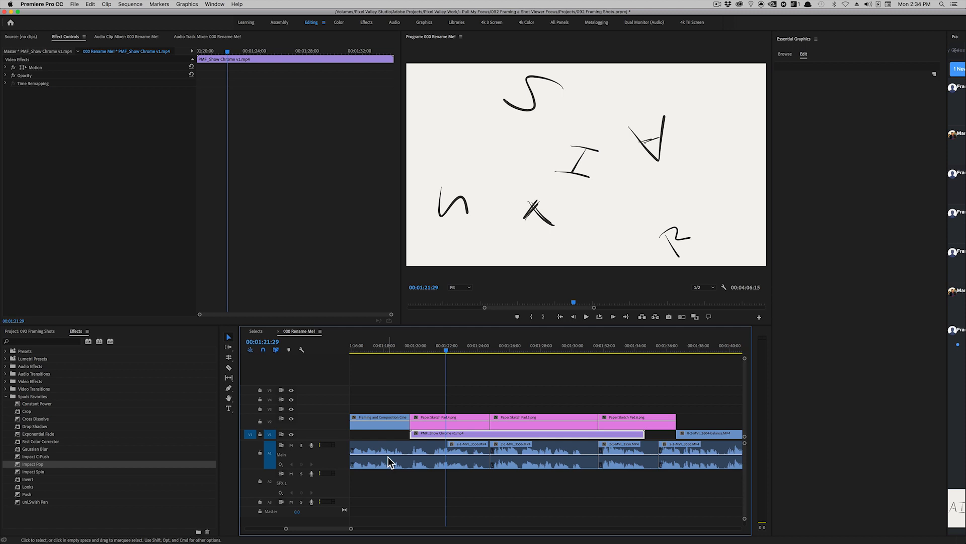
In the Selects sequence, duplicate the PMF_Show Chrome v1.mp4 clip into the empty space on V1 after the last clip
left_click(256, 331)
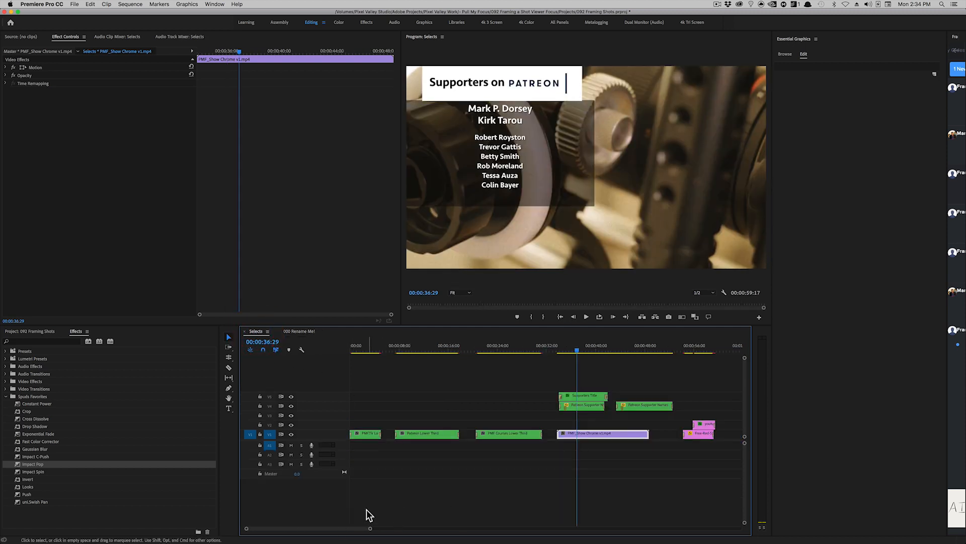
left_click_drag(354, 528, 375, 528)
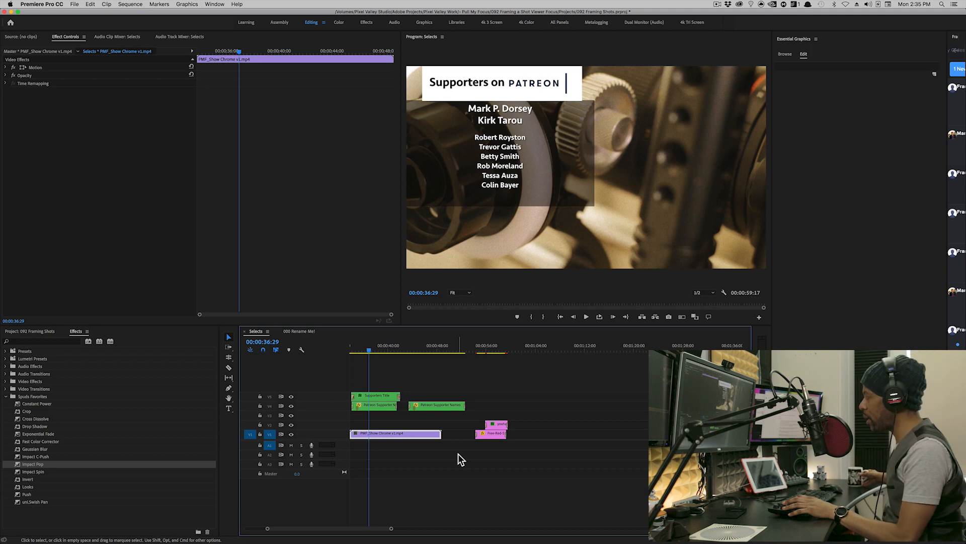
left_click_drag(375, 351, 531, 349)
left_click(383, 446)
left_click_drag(382, 446, 583, 433)
left_click(569, 352)
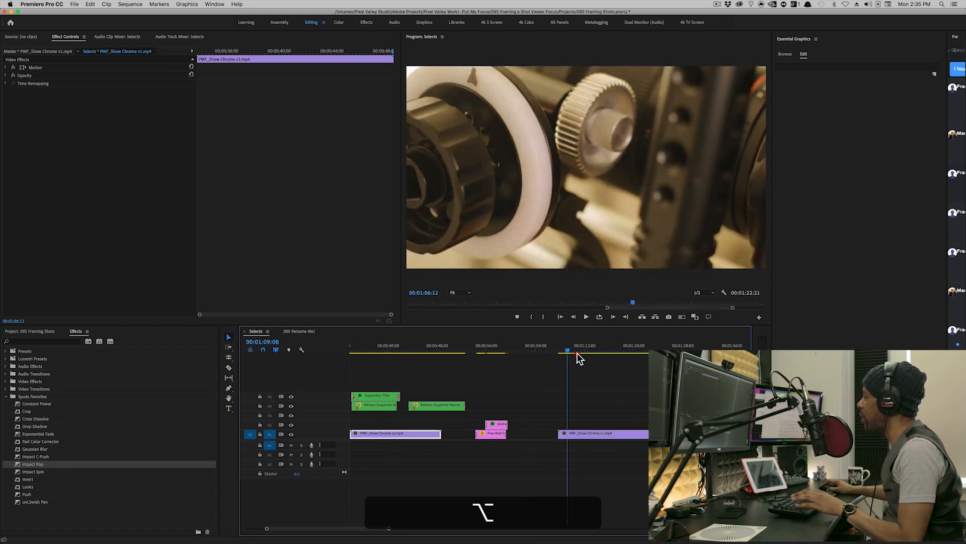
Add a text graphic reading "S" over the duplicated background clip at 00:01:10:15
left_click(575, 353)
left_click(229, 408)
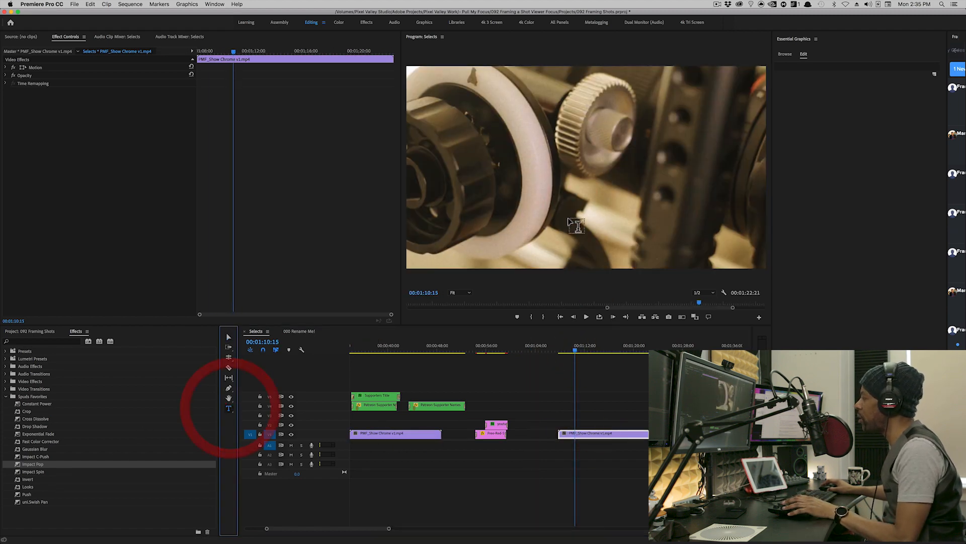
left_click(604, 157)
type("S")
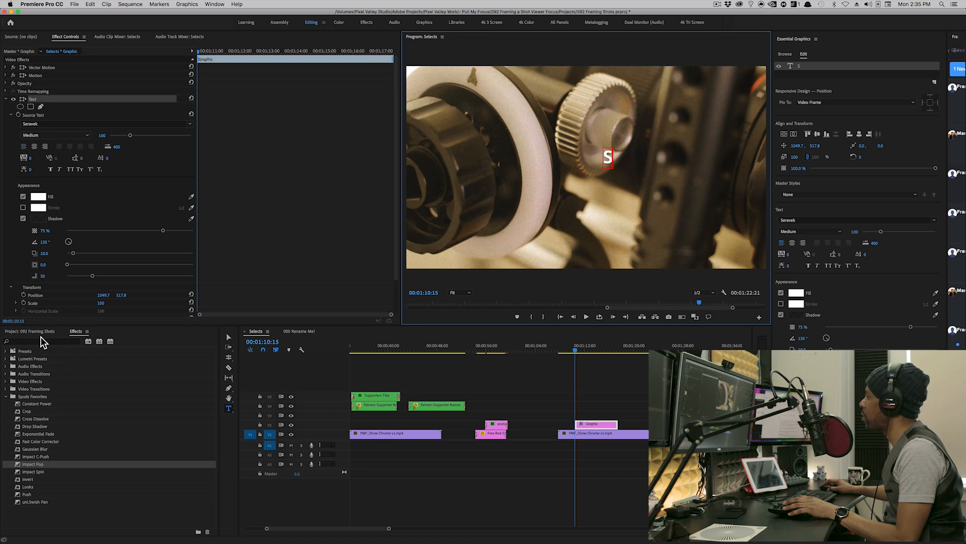
Set the font size of the S text to 300
left_click(228, 336)
left_click_drag(876, 231, 921, 231)
left_click(853, 231)
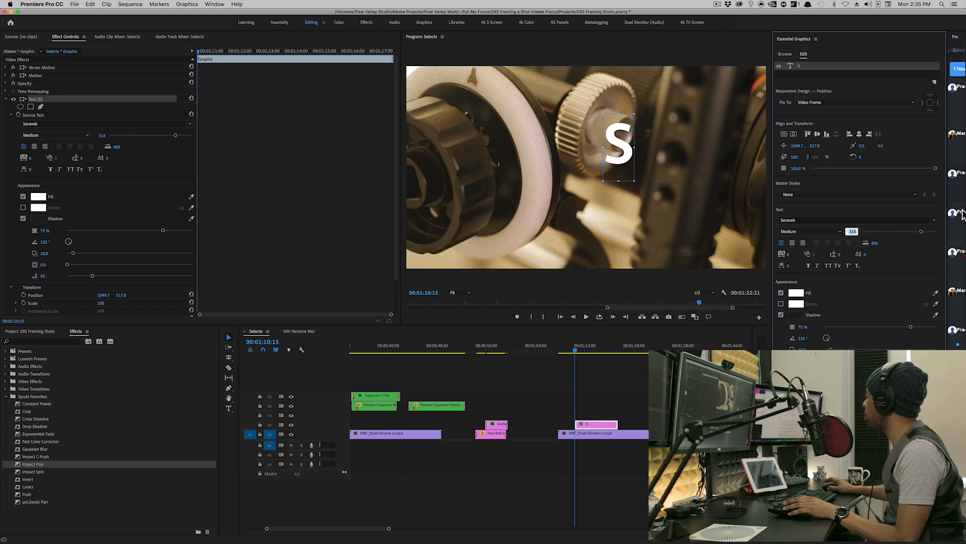
type("300")
key("Return")
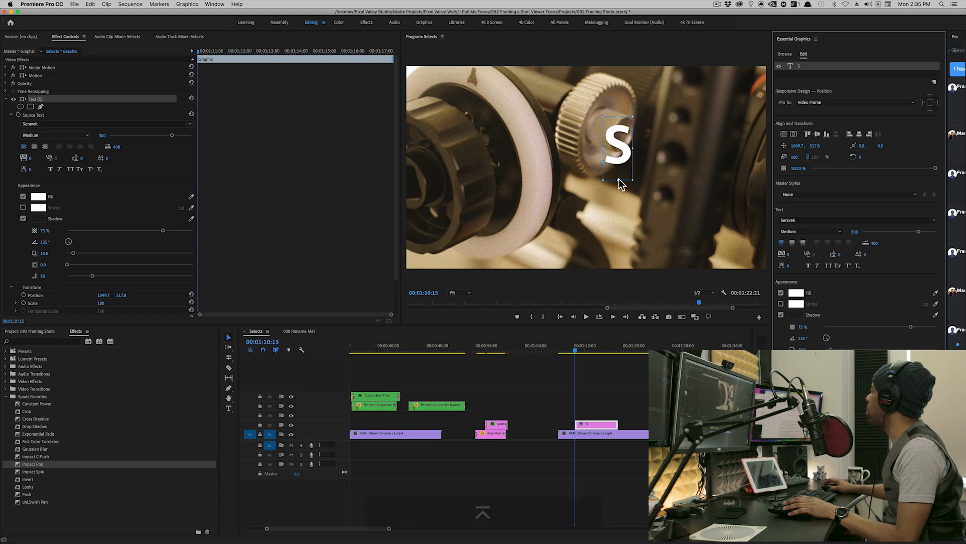
Move the S's anchor point to the middle of the letter, try rotating the letter, and undo that change
left_click_drag(604, 162, 619, 145)
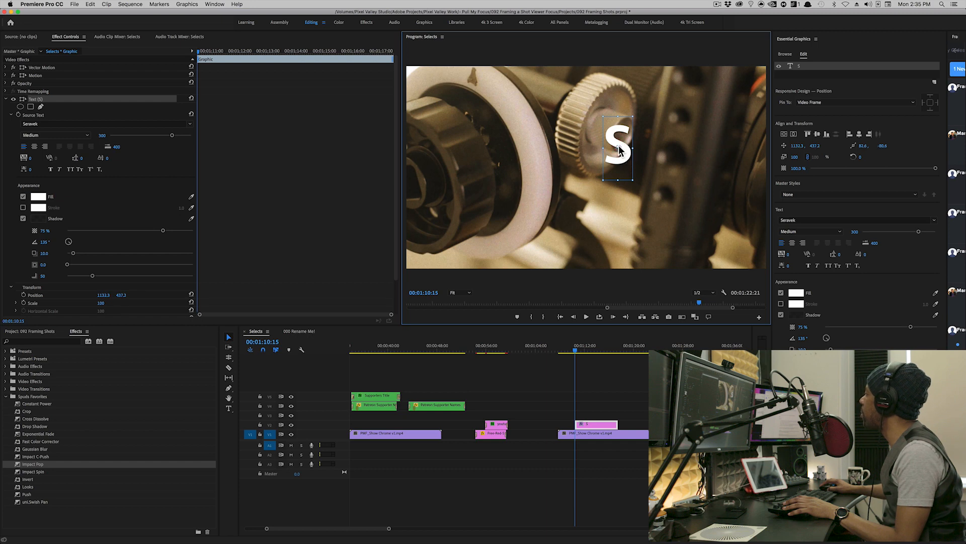
left_click_drag(632, 188, 647, 200)
key("super+z")
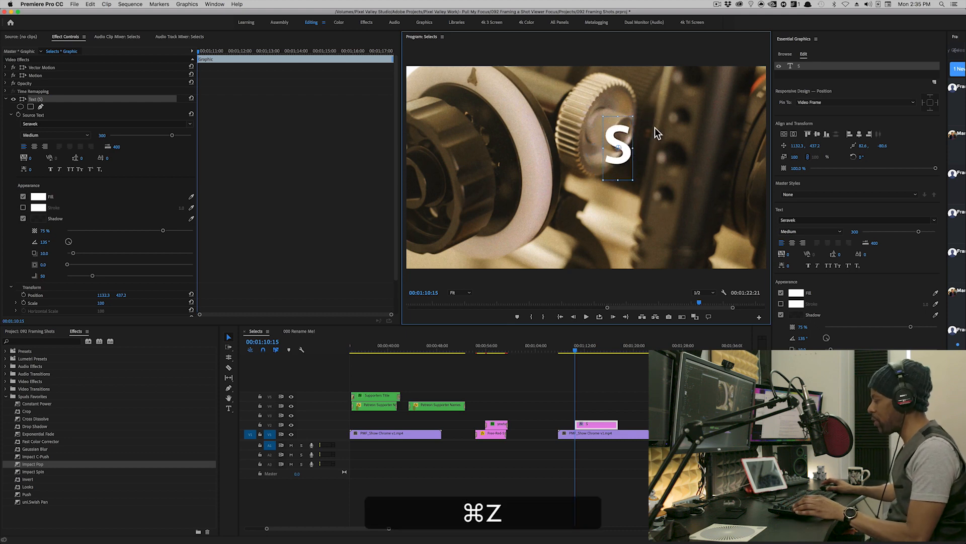
Center the S vertically and horizontally in the video frame
left_click_drag(623, 131, 587, 152)
left_click(794, 134)
left_click(784, 134)
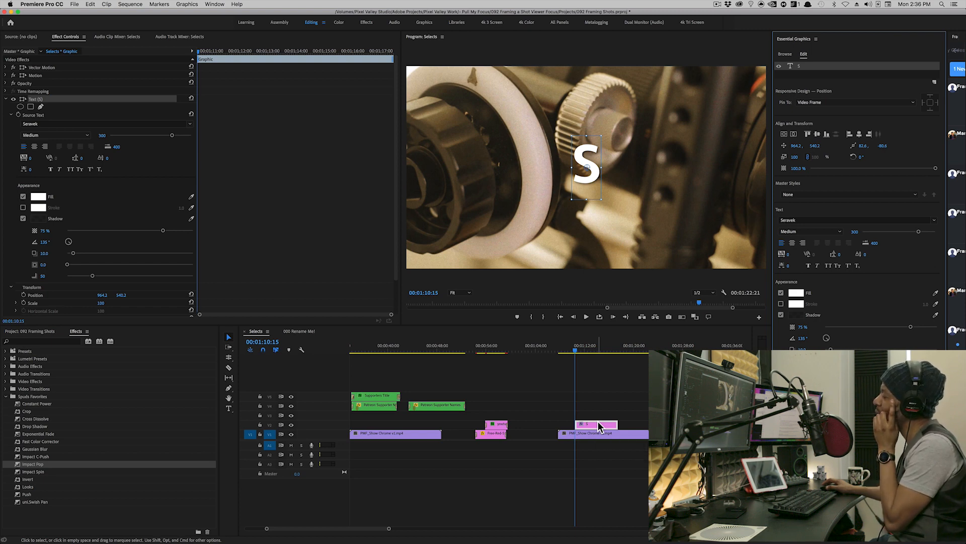
Align the S graphic with the duplicated background clip's start, check the first sketch still's duration, and trim the graphic to about 5 seconds
left_click_drag(598, 421, 577, 425)
left_click(301, 331)
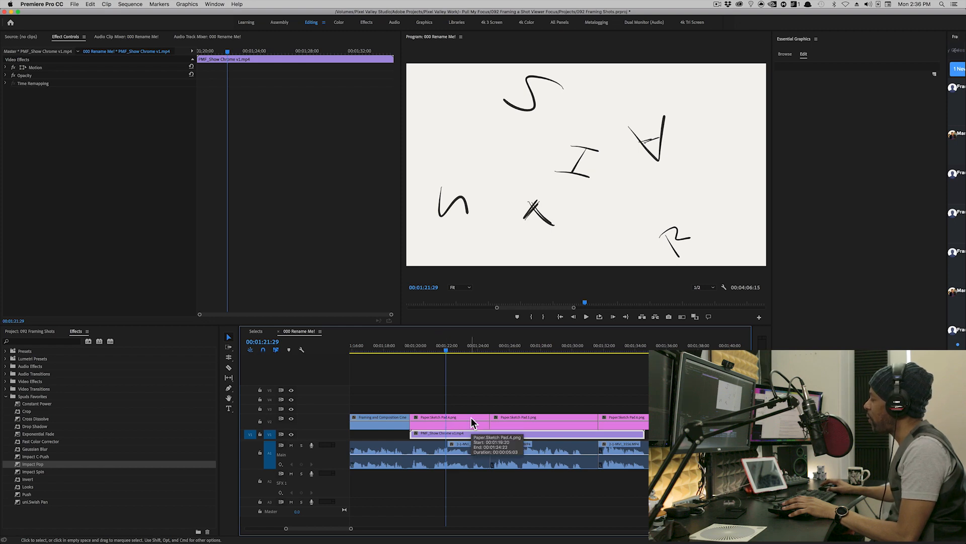
left_click(256, 332)
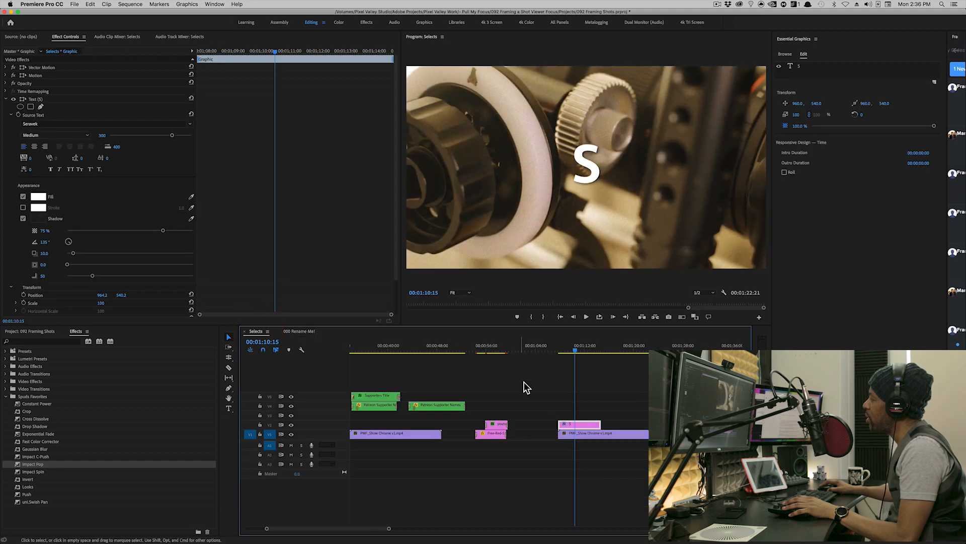
mouse_move(598, 423)
left_mouse_down()
mouse_move(616, 424)
mouse_move(587, 424)
left_mouse_up()
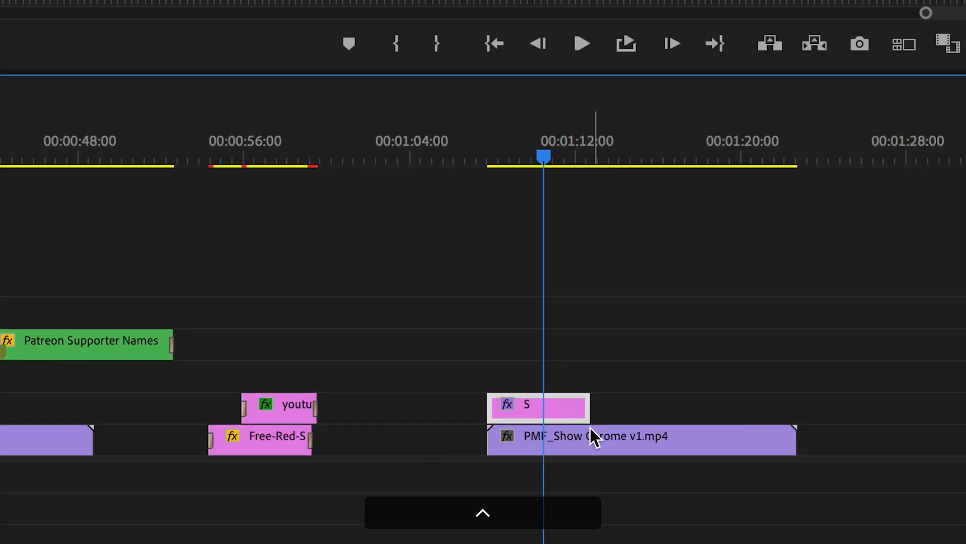
left_click_drag(587, 408, 579, 407)
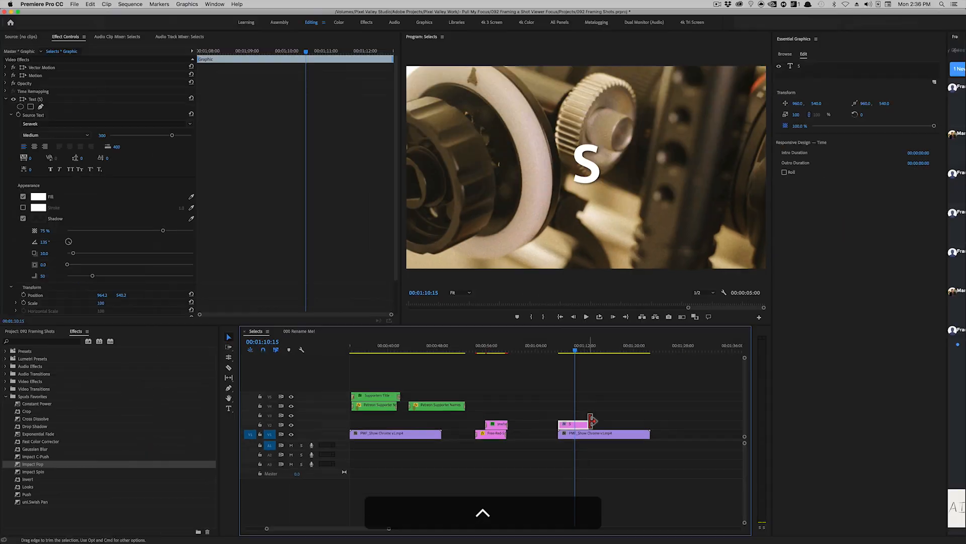
Scrub through the S graphic over the background, select its clip, and target track V2
left_click_drag(570, 349, 577, 349)
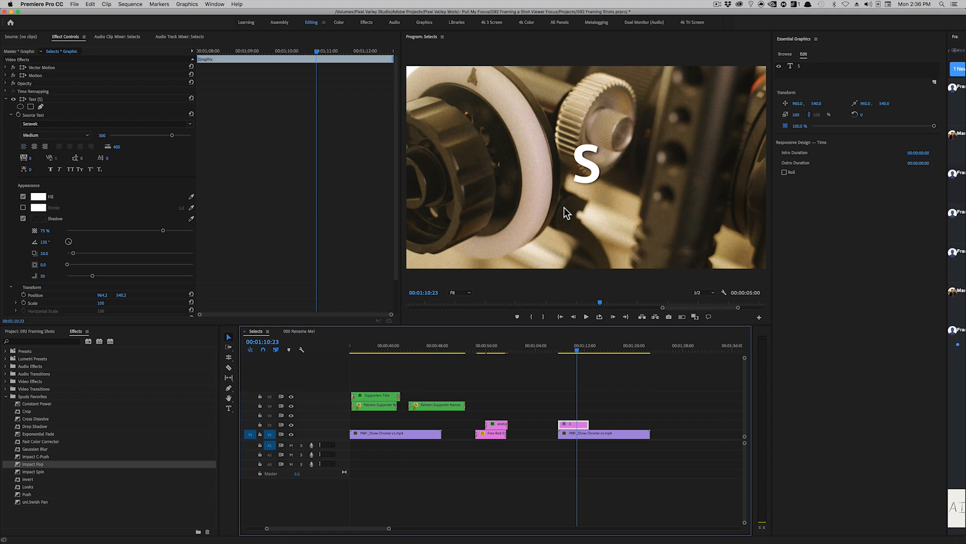
left_click(561, 351)
left_click_drag(562, 350, 560, 350)
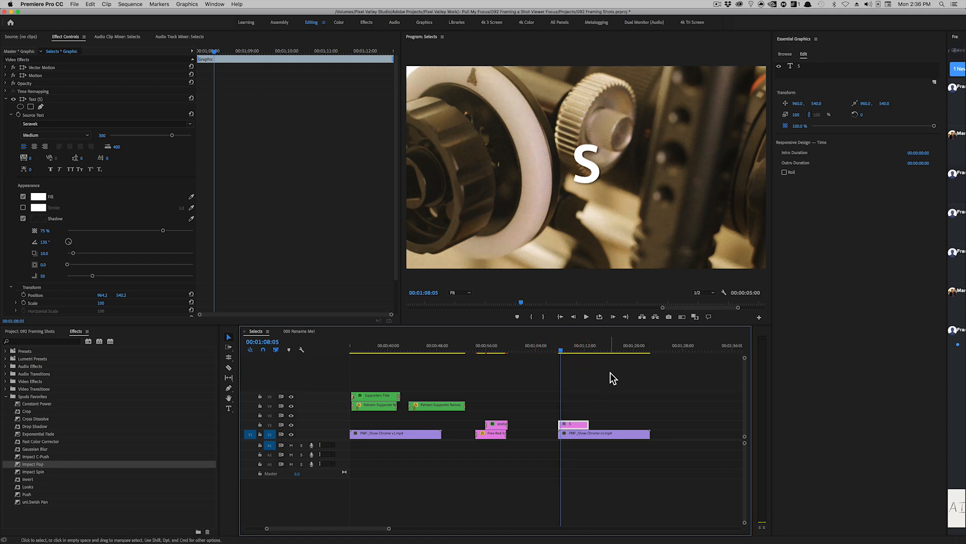
left_click_drag(561, 350, 587, 351)
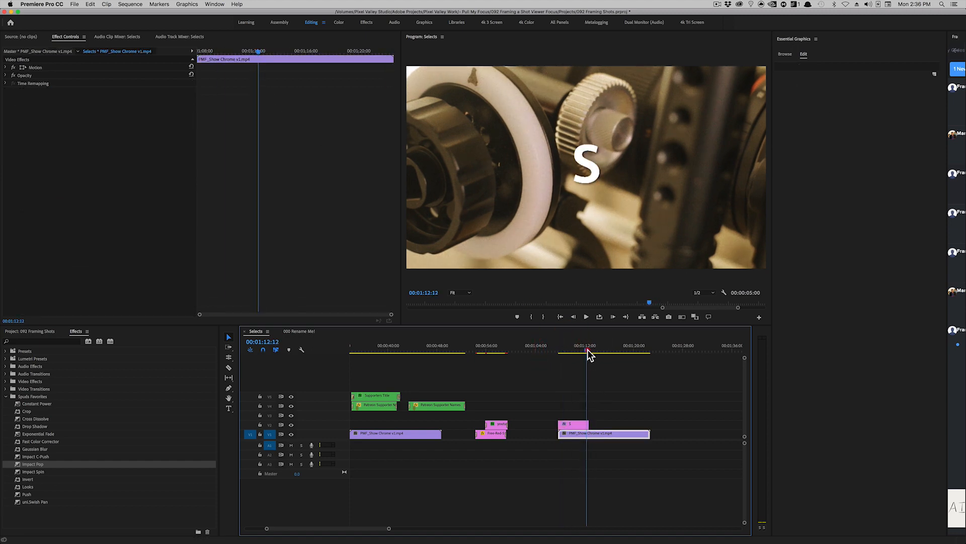
left_click(577, 424)
left_click(269, 425)
left_click_drag(580, 348, 564, 355)
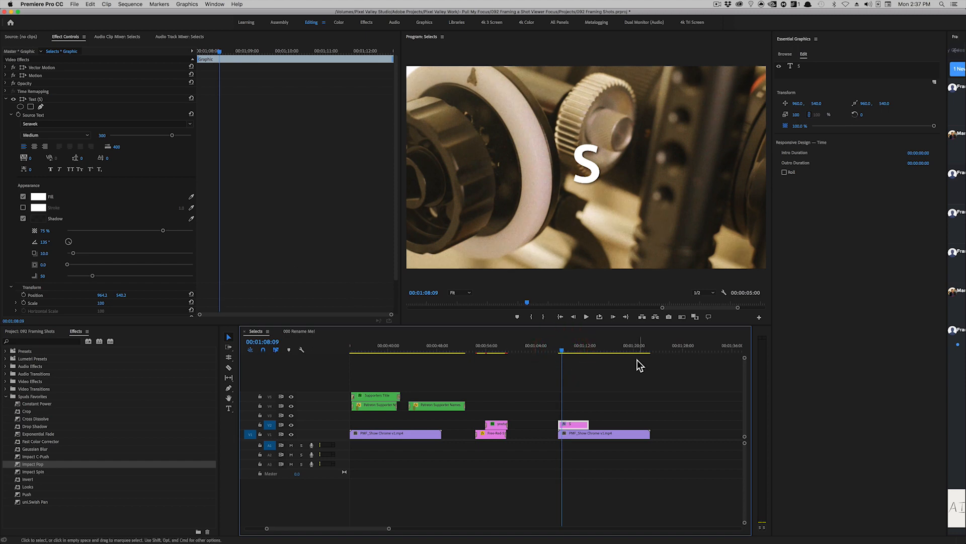
Start Rotation keyframing in the S text's transform settings with a keyframe at 00:01:11:29
left_click_drag(578, 349, 586, 350)
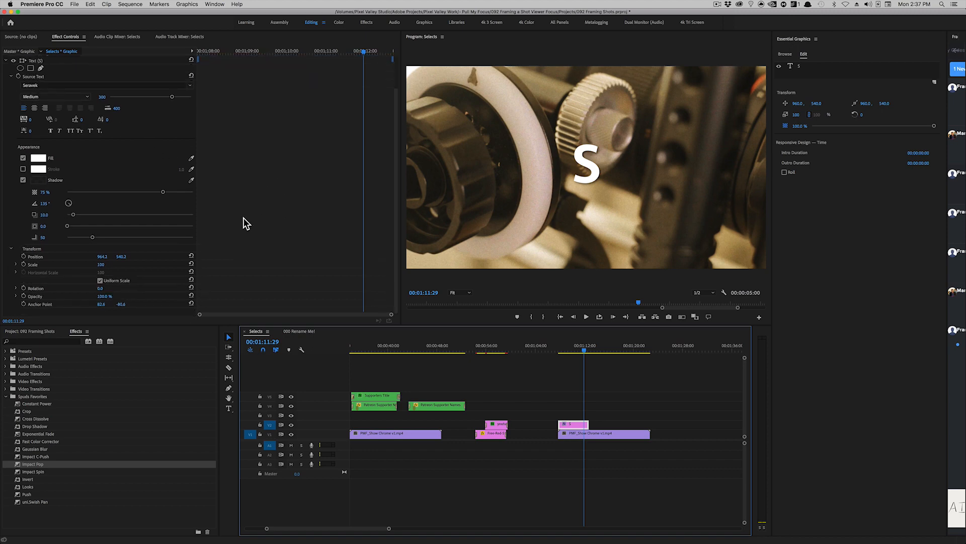
left_click(6, 99)
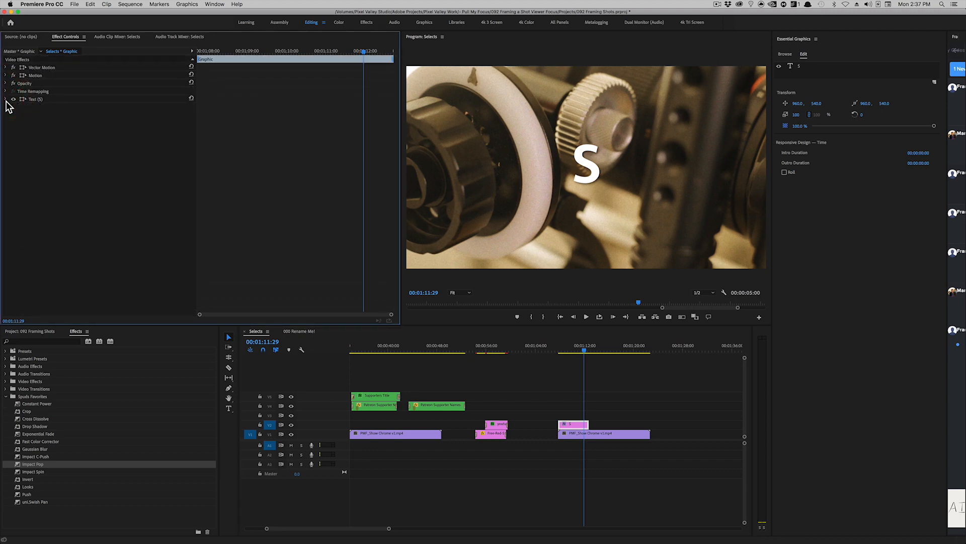
left_click(6, 100)
scroll(272, 227, "down", 2)
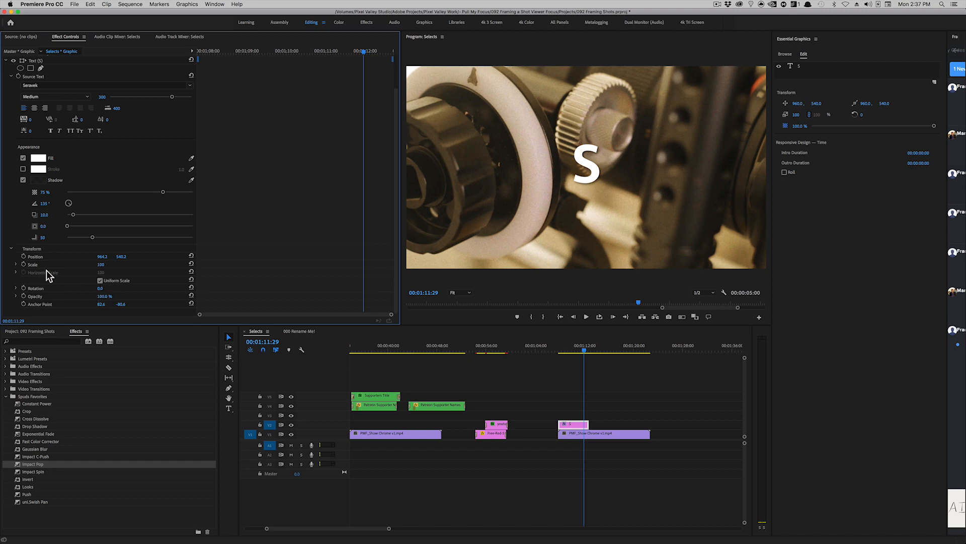
left_click(23, 288)
Add a Rotation keyframe of about -180° to the S text at 00:01:08:03 and play back the spin
left_click_drag(368, 51, 212, 66)
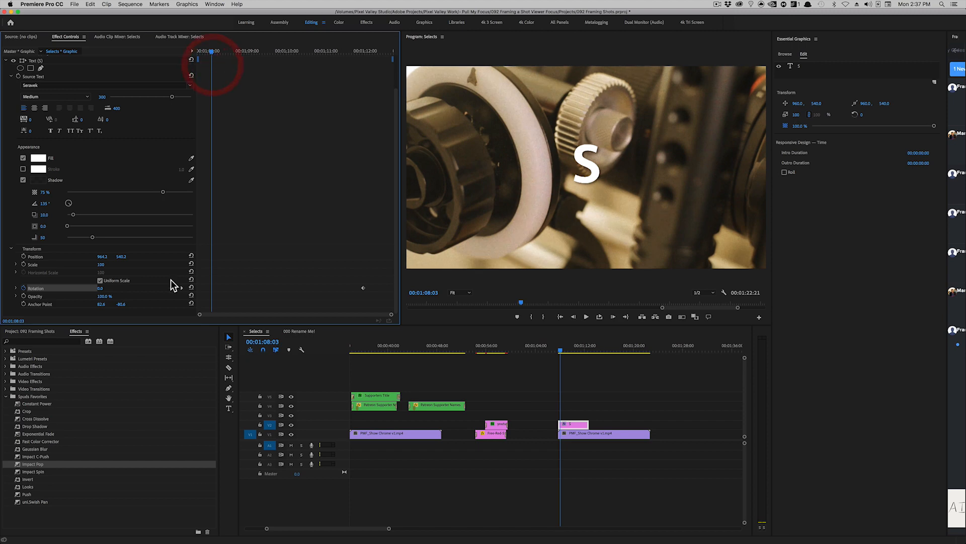
left_click_drag(100, 288, 2, 288)
key("space")
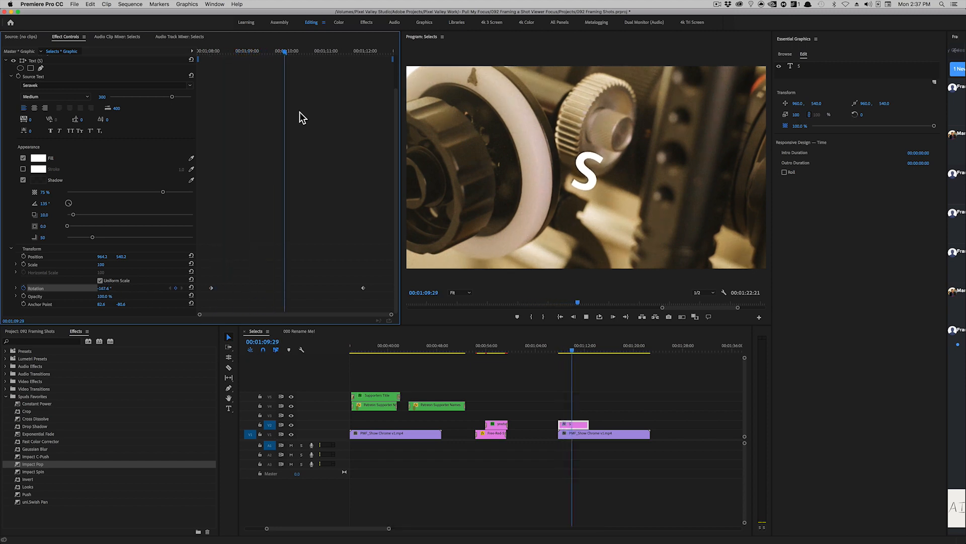
key("space")
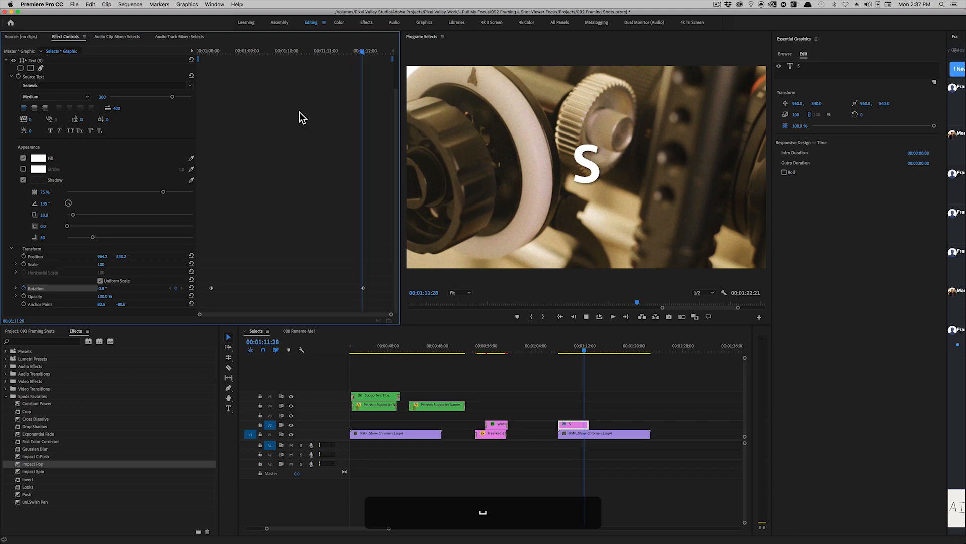
left_click_drag(362, 52, 219, 89)
left_click(170, 288)
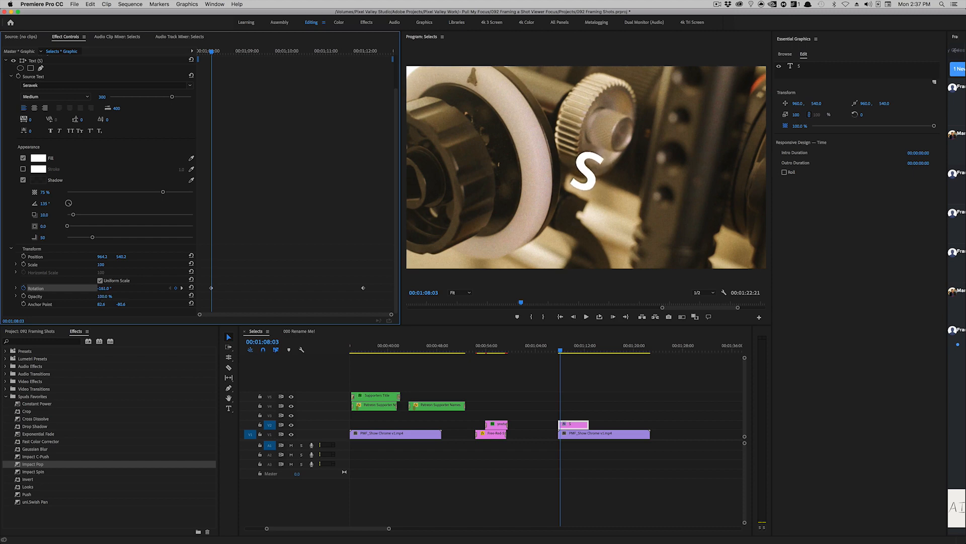
key("space")
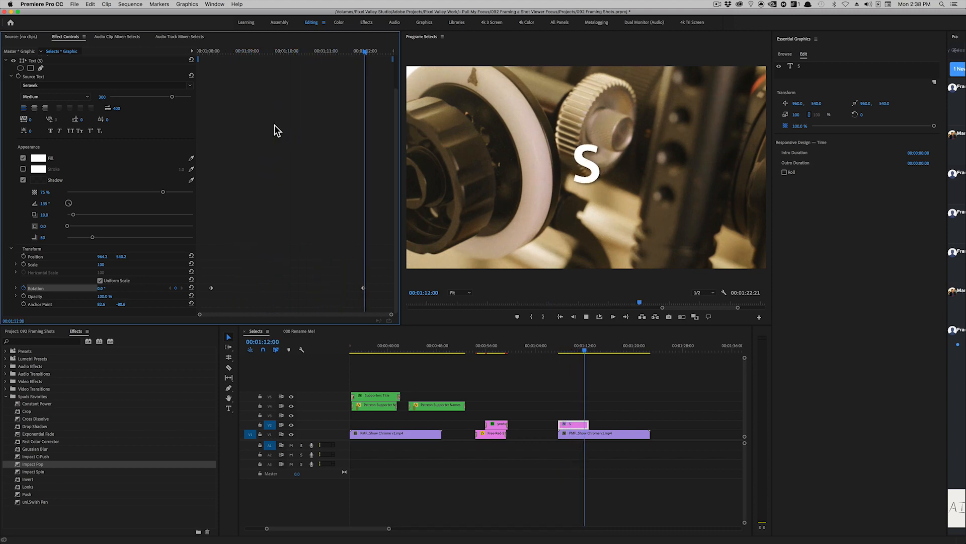
key("space")
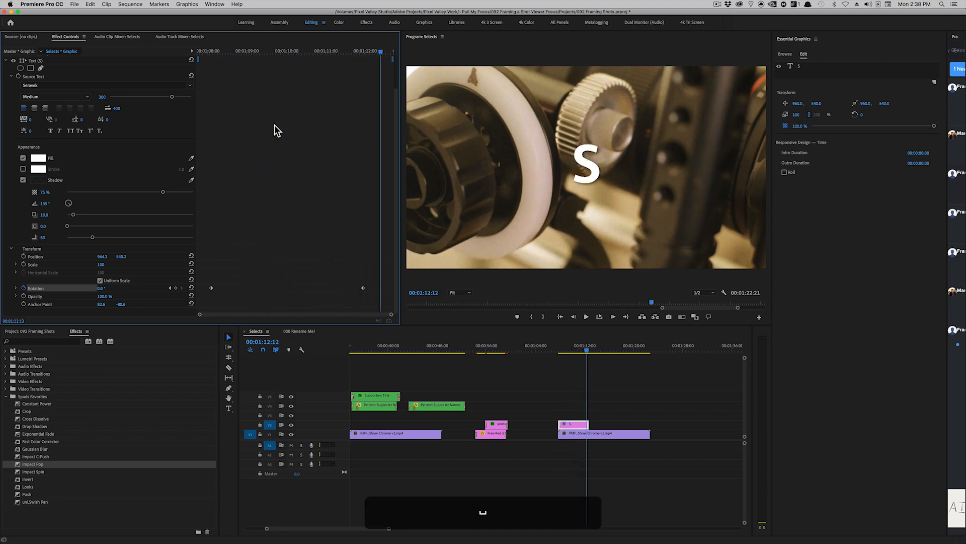
Move the two Rotation keyframes to the S clip's start and end, apply Ease In to the ending keyframe, and preview
left_click(363, 288)
left_click_drag(212, 288, 162, 288)
right_click(364, 291)
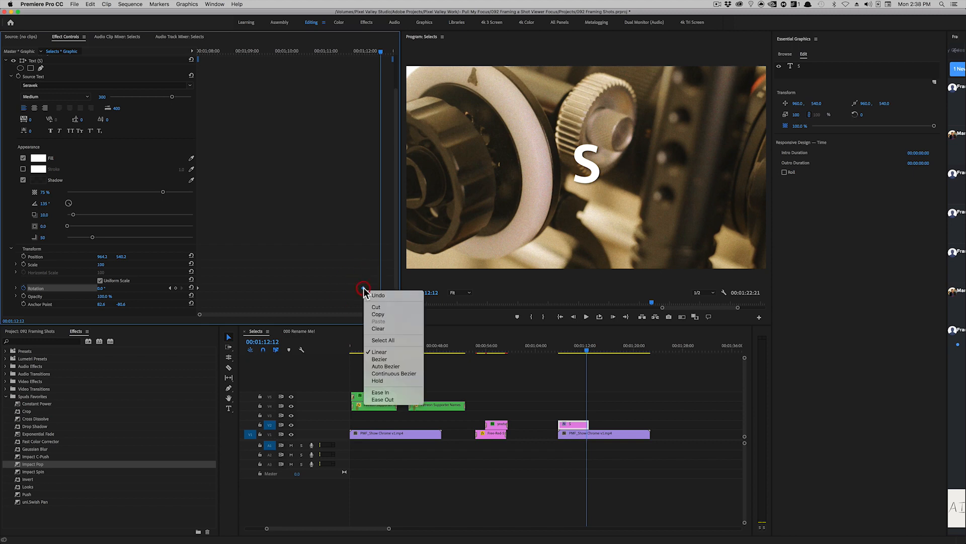
left_click(402, 393)
left_click_drag(363, 289, 393, 287)
left_click_drag(363, 51, 350, 50)
key("space")
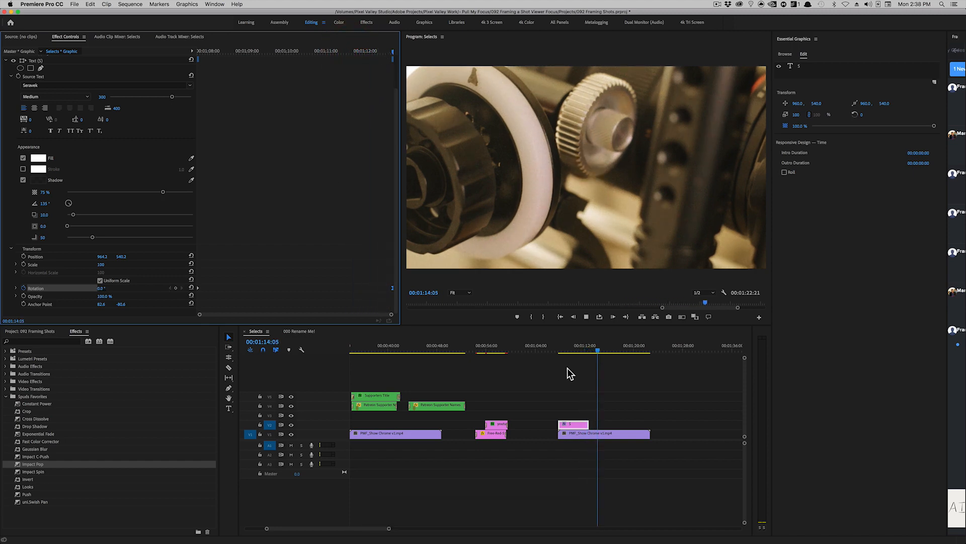
Scrub and play back the S letter's rotation over the background around 00:01:09 to 00:01:10 to review the spin
key("space")
left_click_drag(590, 348, 575, 352)
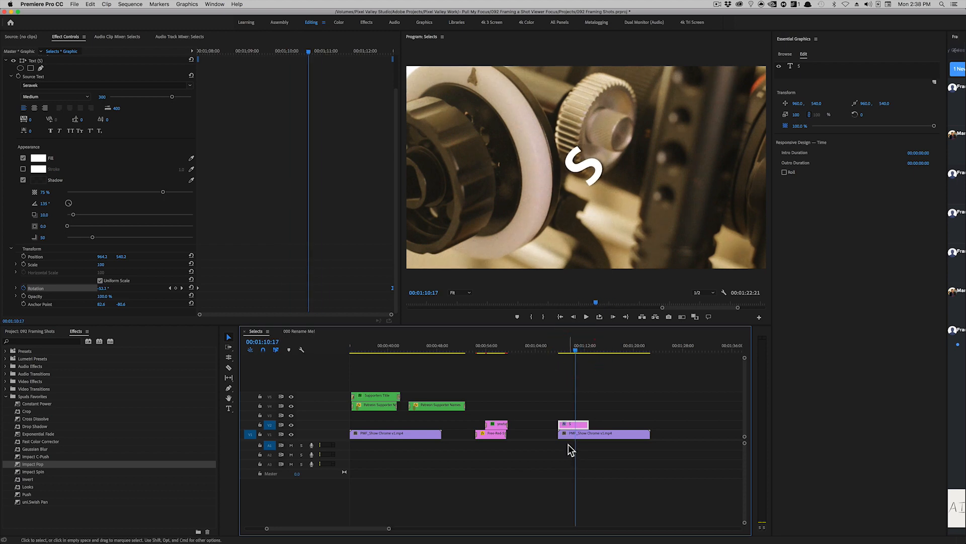
left_click(560, 349)
key("space")
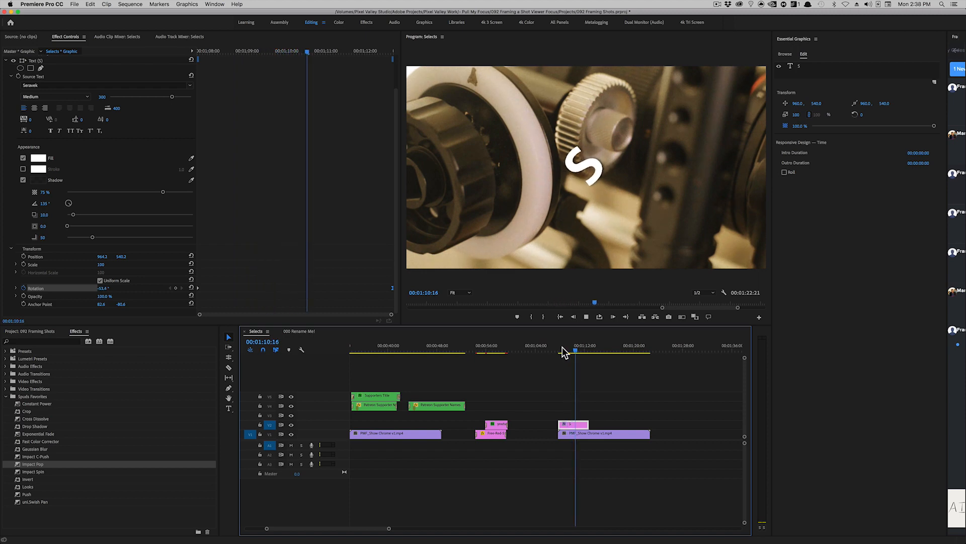
key("space")
left_click(568, 351)
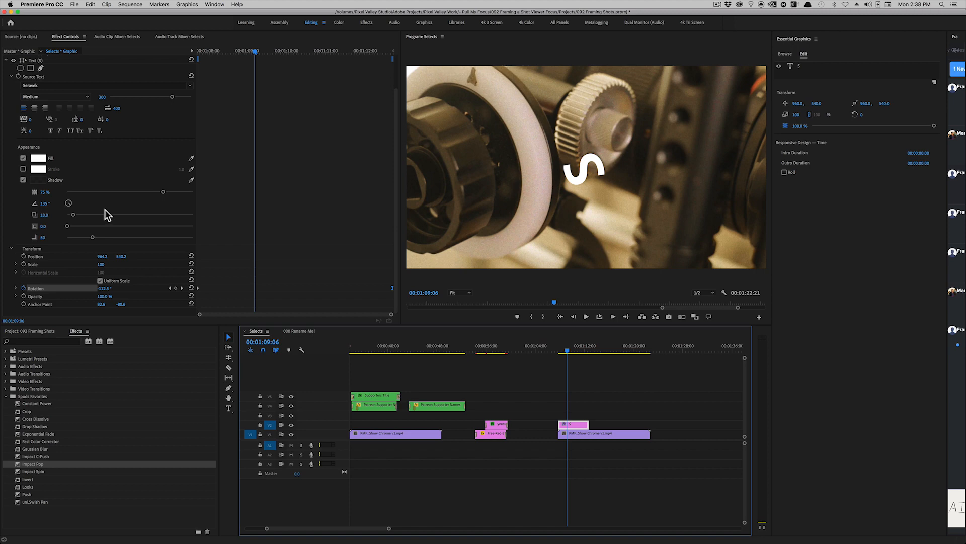
Move the S text's anchor point to about 86.6, -98.7 near the letter's center and scrub the rotation
scroll(55, 126, "up", 2)
left_click(34, 100)
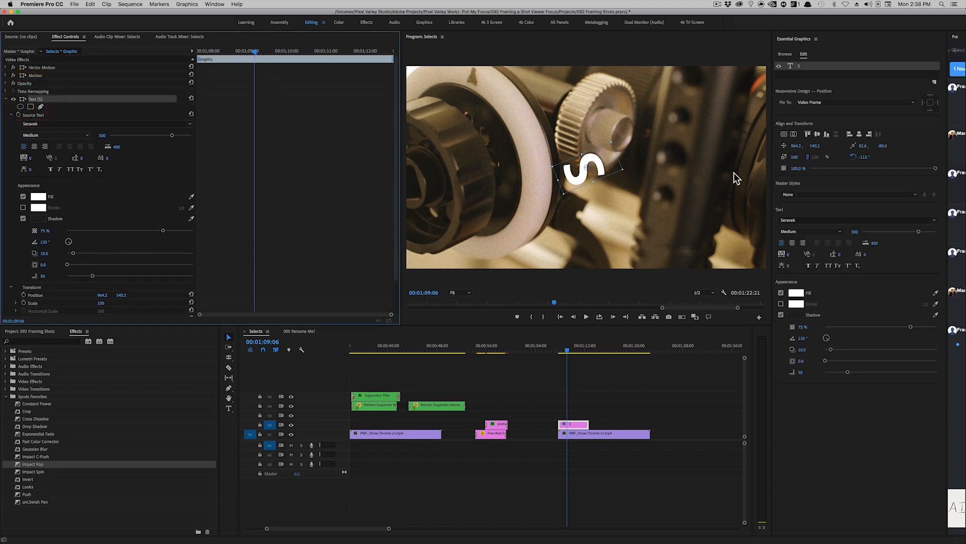
left_click_drag(586, 166, 588, 166)
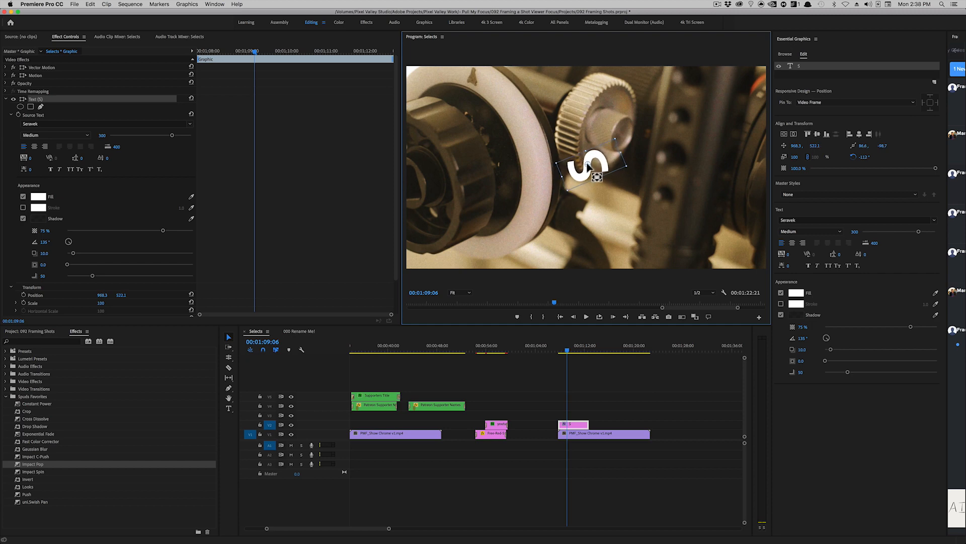
left_click_drag(566, 351, 571, 351)
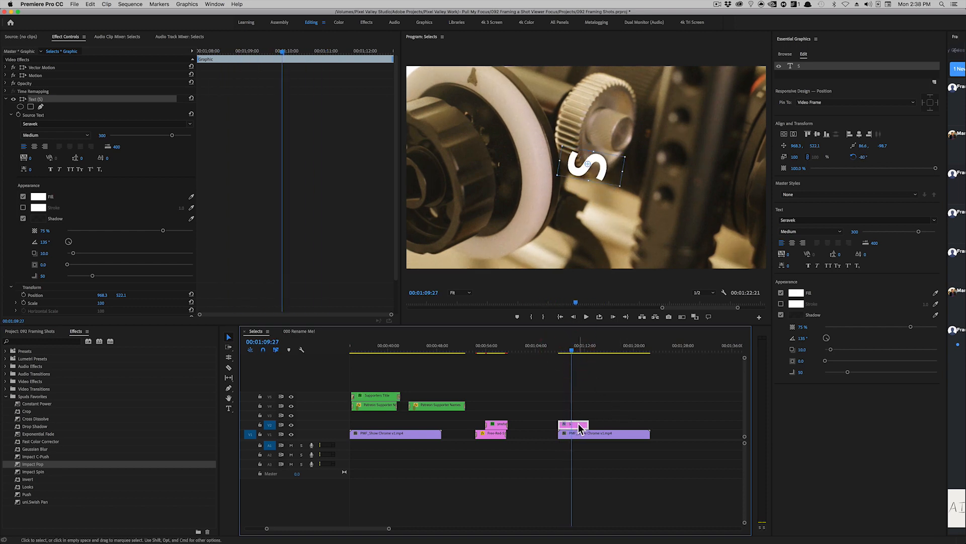
Stack two copies of the S clip on V5 and V6, hide V6, and change the V5 letter to T
mouse_move(579, 427)
left_mouse_down()
mouse_move(577, 387)
mouse_move(578, 397)
left_mouse_up()
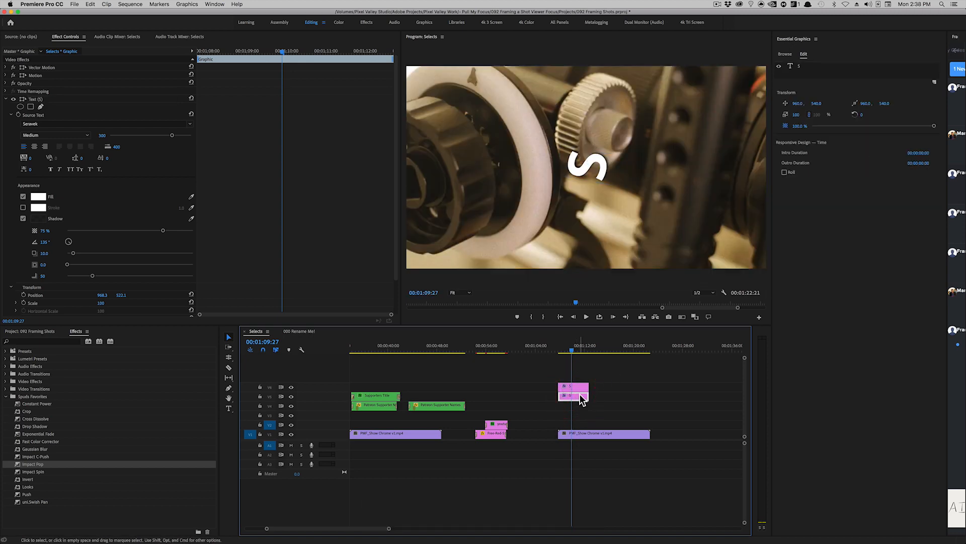
left_click(290, 387)
double_click(591, 167)
type("T")
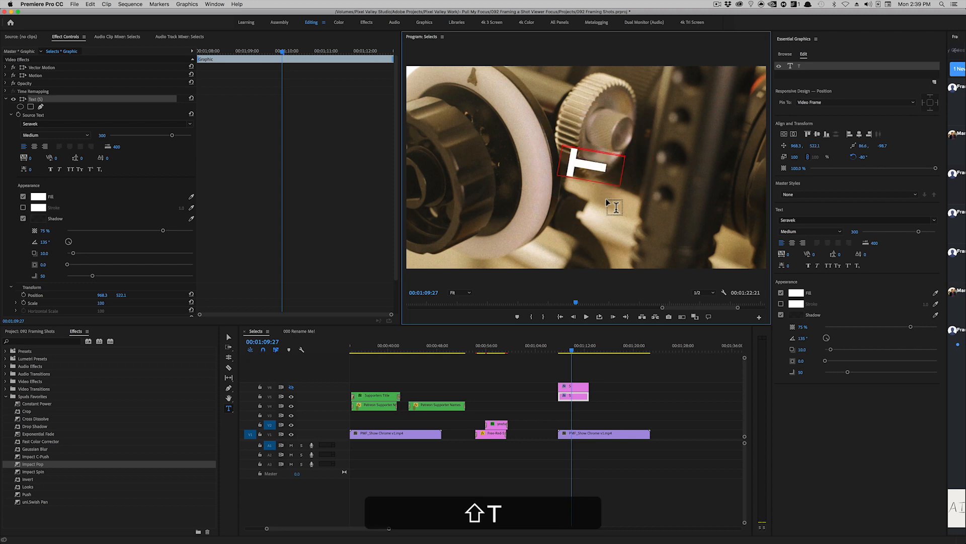
Duplicate the T clip onto V4, hide V5, spread the clips apart in time, and change the V4 letter to A
left_click(580, 396)
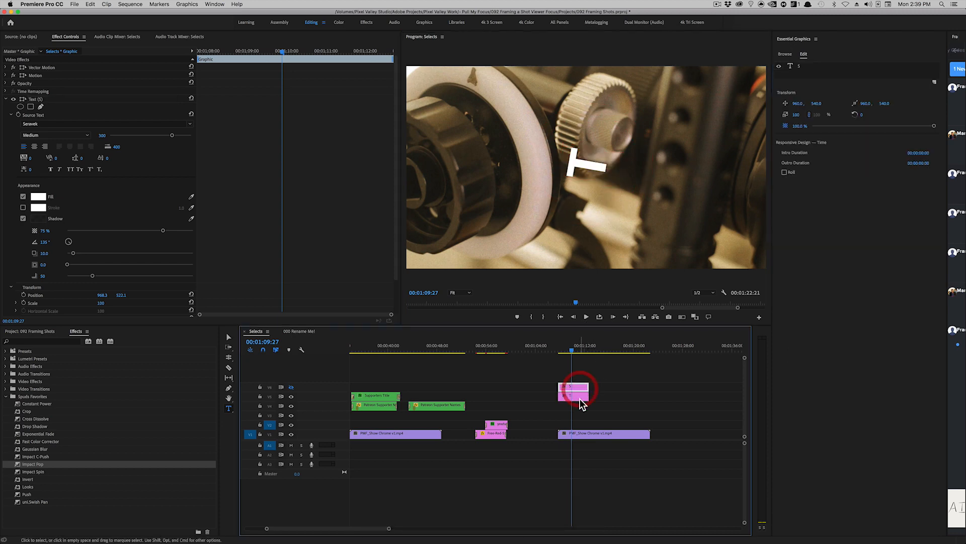
left_click_drag(576, 401, 577, 409)
left_click(291, 396)
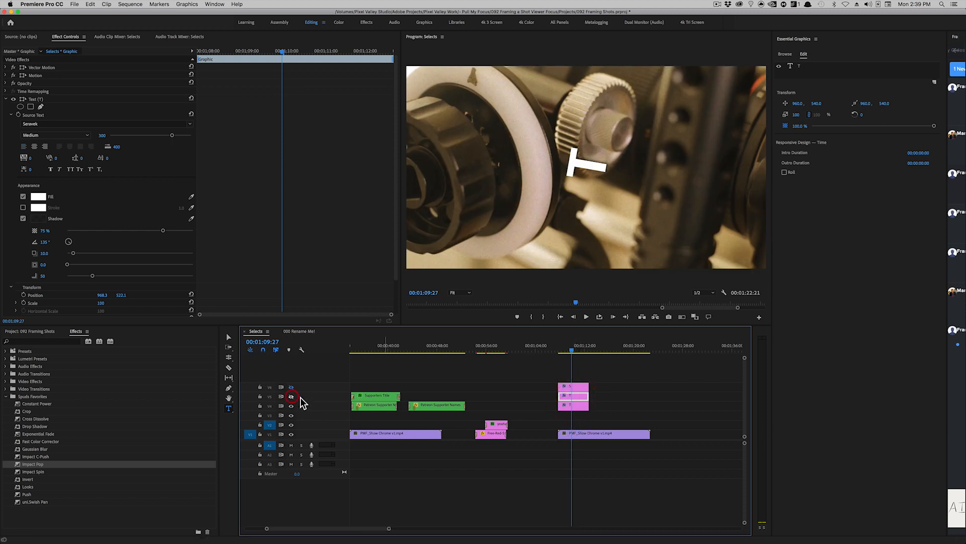
left_click_drag(577, 407, 639, 408)
left_click(633, 350)
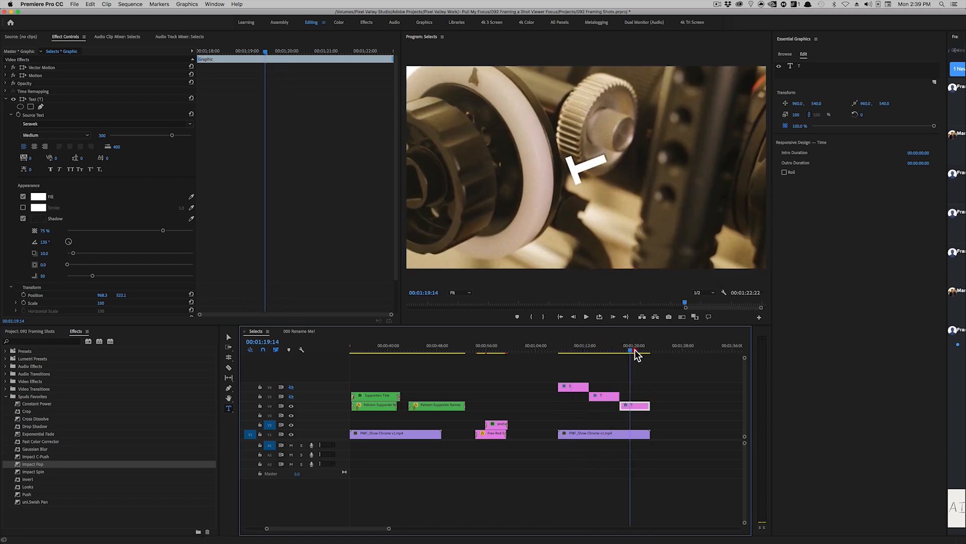
left_click(635, 406)
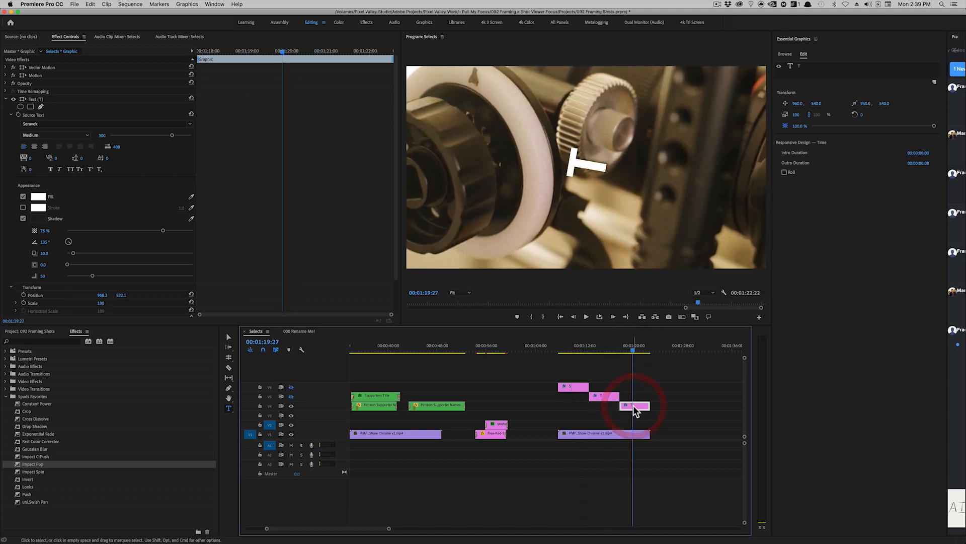
double_click(589, 166)
type("A")
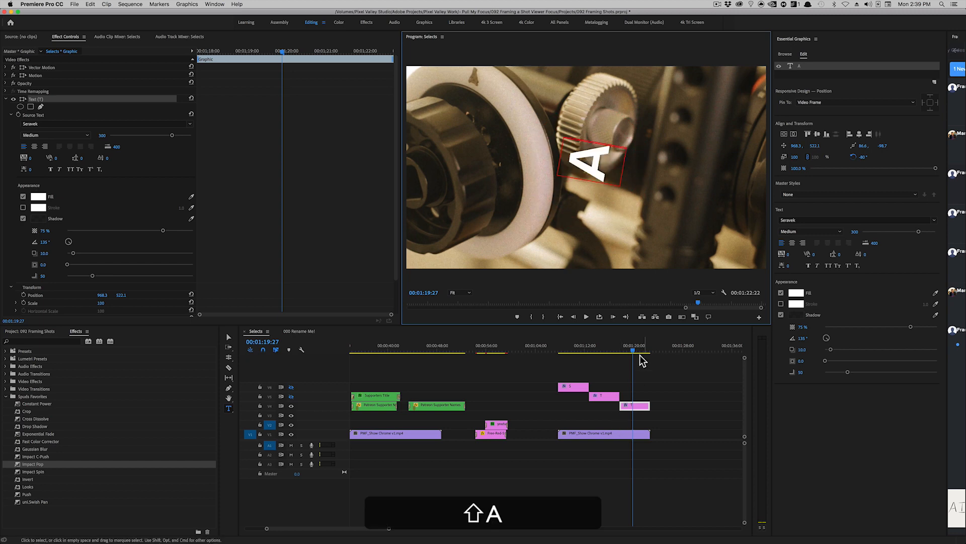
Realign the T and A clips under the S clip, show V5 and V6 again, and play the stacked letters
left_click_drag(632, 352, 563, 356)
left_click_drag(611, 398, 577, 408)
key("space")
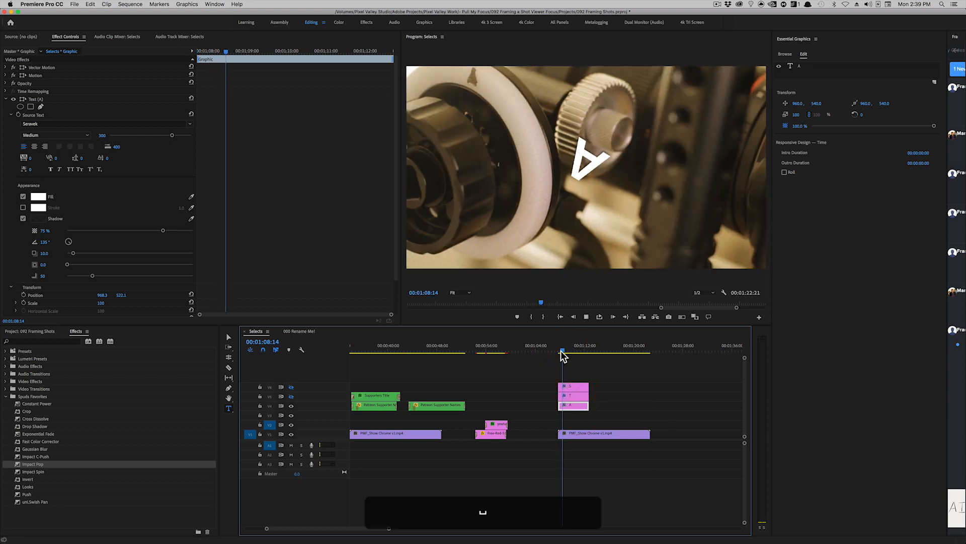
left_click(291, 386)
left_click(291, 396)
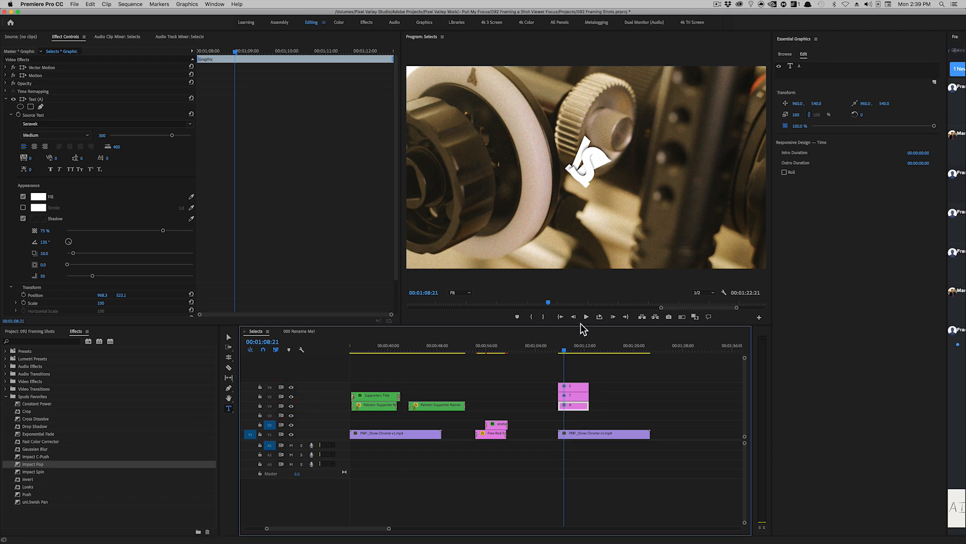
key("space")
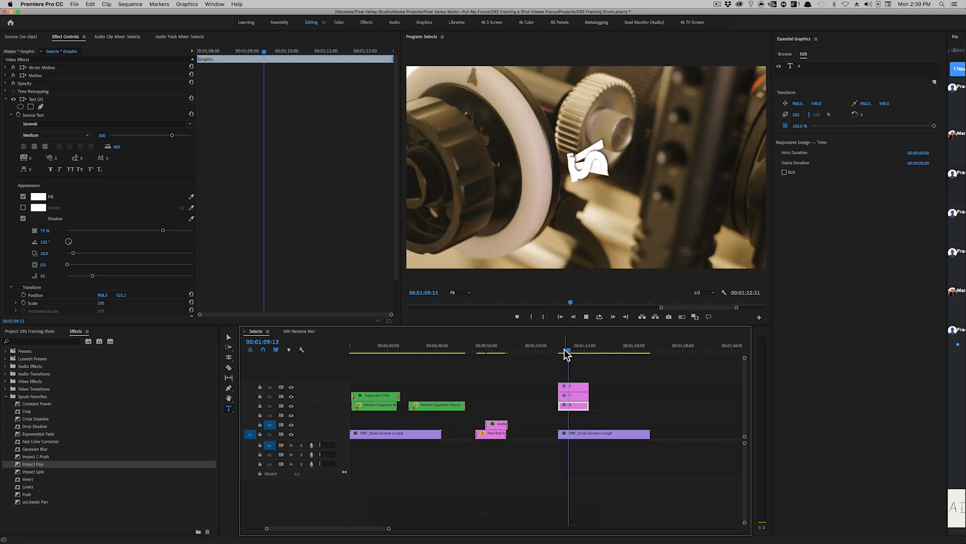
Duplicate the A clip onto V3 just after the letter stack and change the copy's letter to I
left_click(579, 410)
left_click_drag(579, 409, 606, 417)
left_click(601, 348)
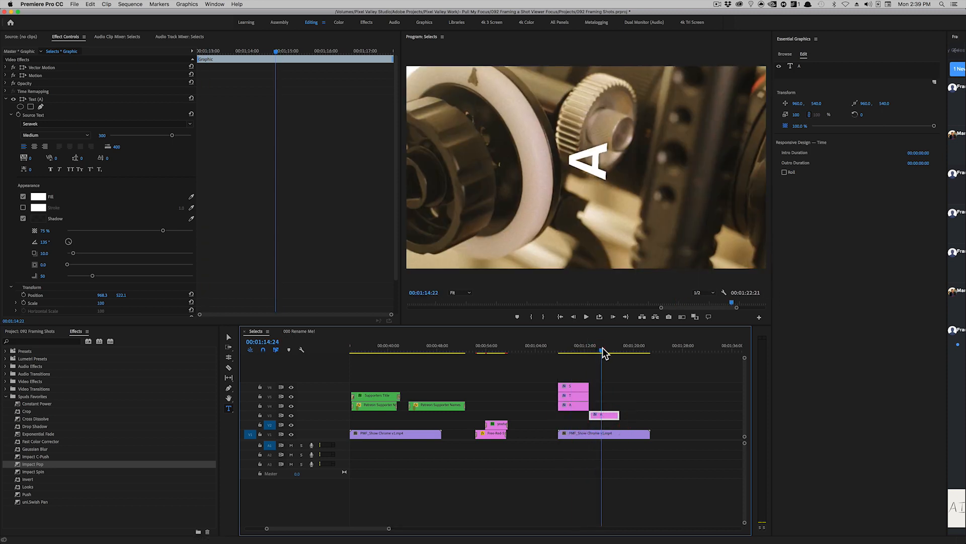
double_click(595, 159)
type("I")
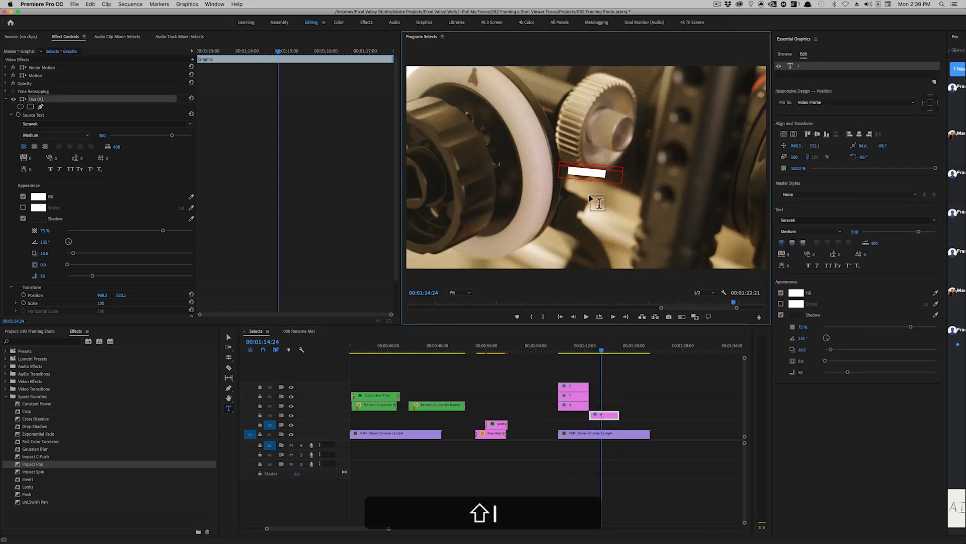
Stack a copy of the I clip on V3 under the A clip and change the remaining clip's letter to R
left_click(609, 416)
mouse_move(607, 422)
left_mouse_down()
mouse_move(574, 408)
mouse_move(611, 417)
left_mouse_up()
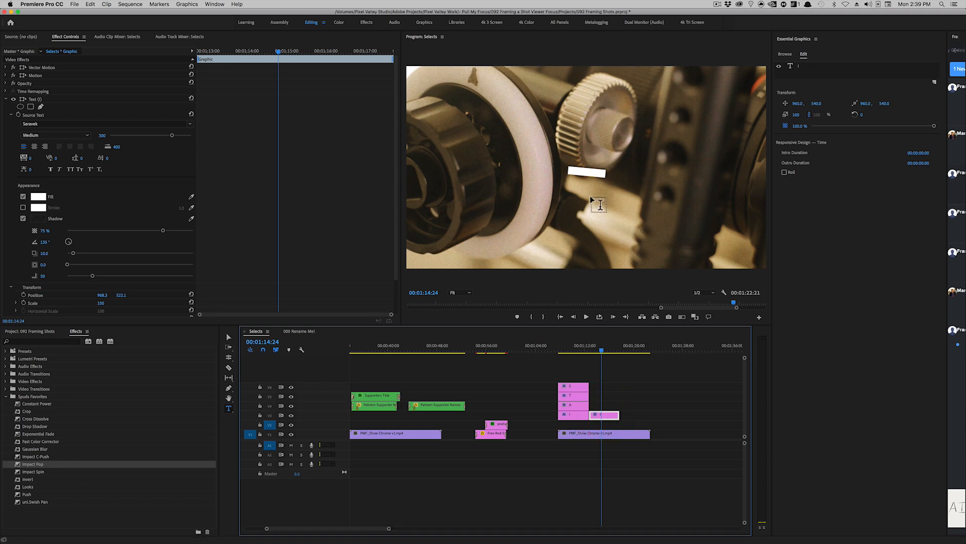
left_click(590, 176)
type("R")
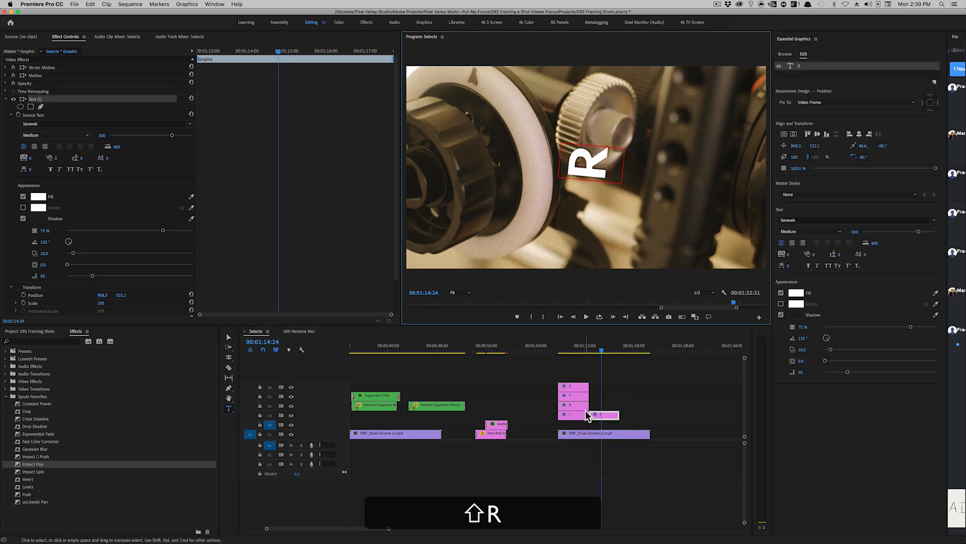
Align the R clip on V2 beneath the other letters, scrub through the stack, and save the project
left_click_drag(605, 417, 573, 428)
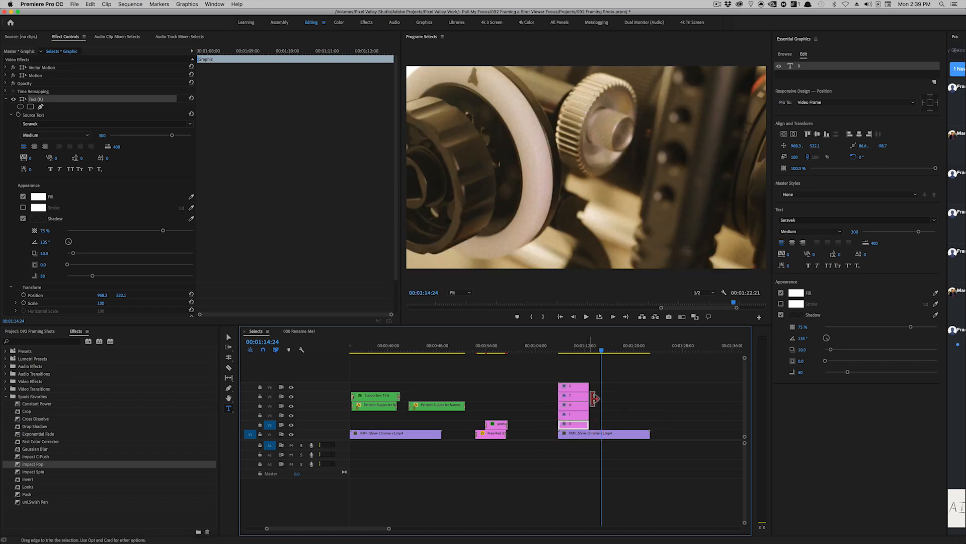
left_click_drag(597, 349, 577, 361)
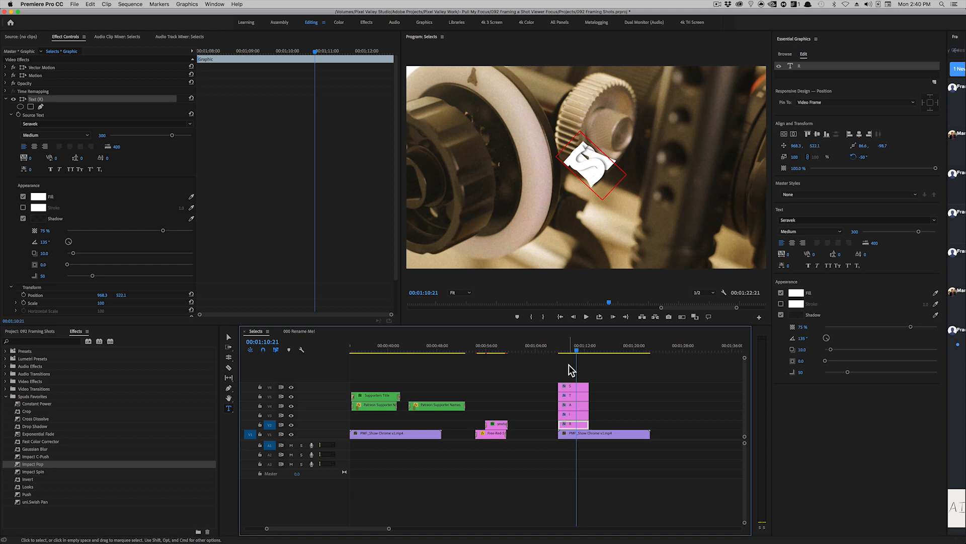
key("cmd+s")
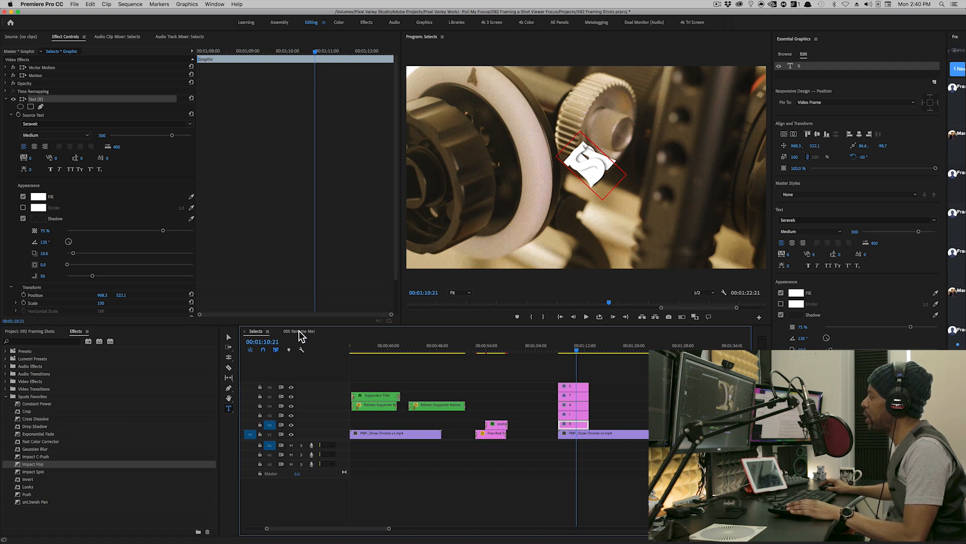
Dock the Selects sequence below the 000 Rename Me! sequence and enlarge the timeline area
left_click_drag(270, 335, 343, 333)
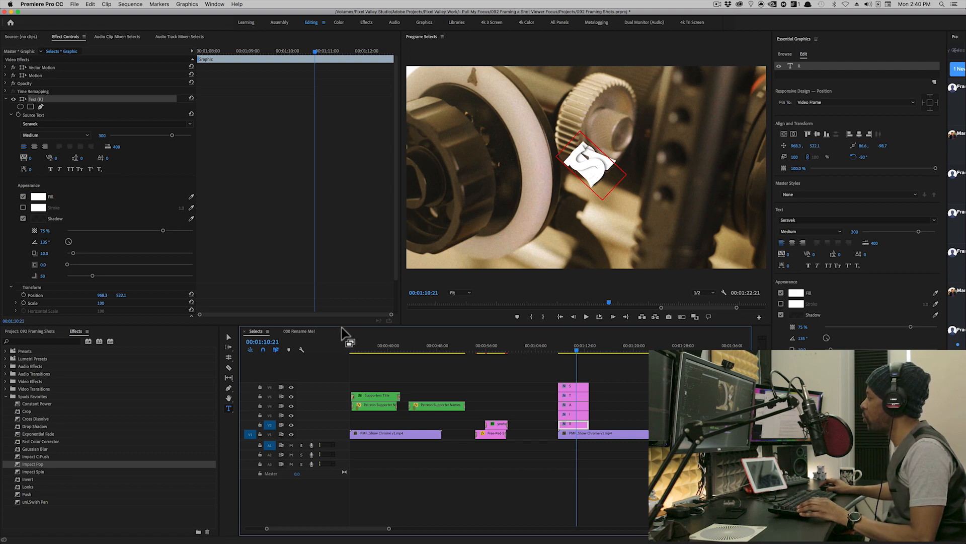
left_click_drag(265, 331, 442, 528)
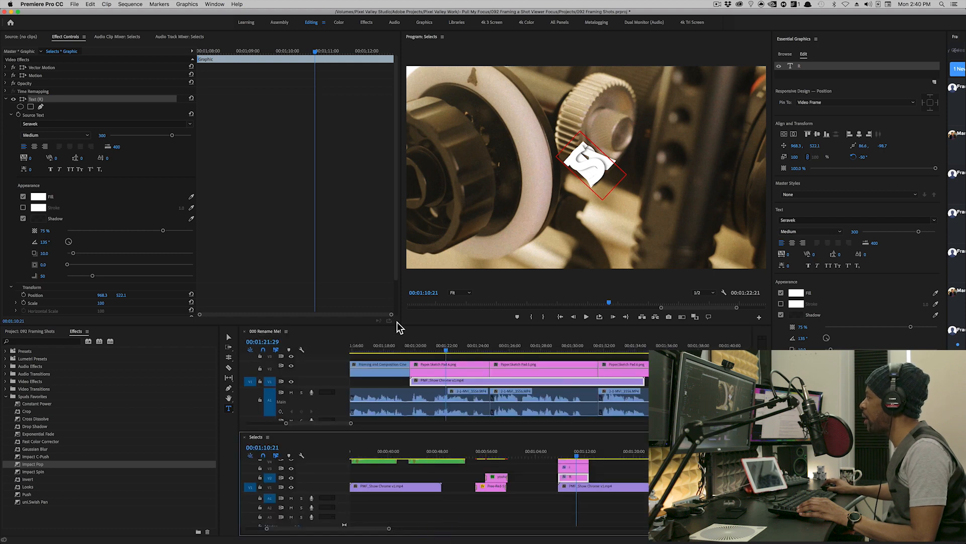
left_click_drag(391, 323, 391, 270)
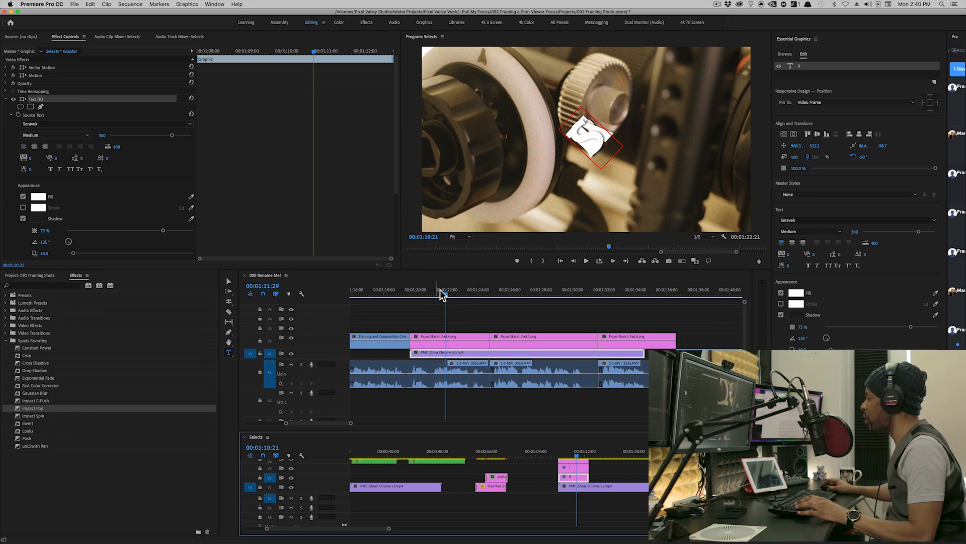
Delete the first Paper Sketch Pad still above the chrome background clip in 000 Rename Me! and scrub over the gap
left_click_drag(428, 295, 448, 294)
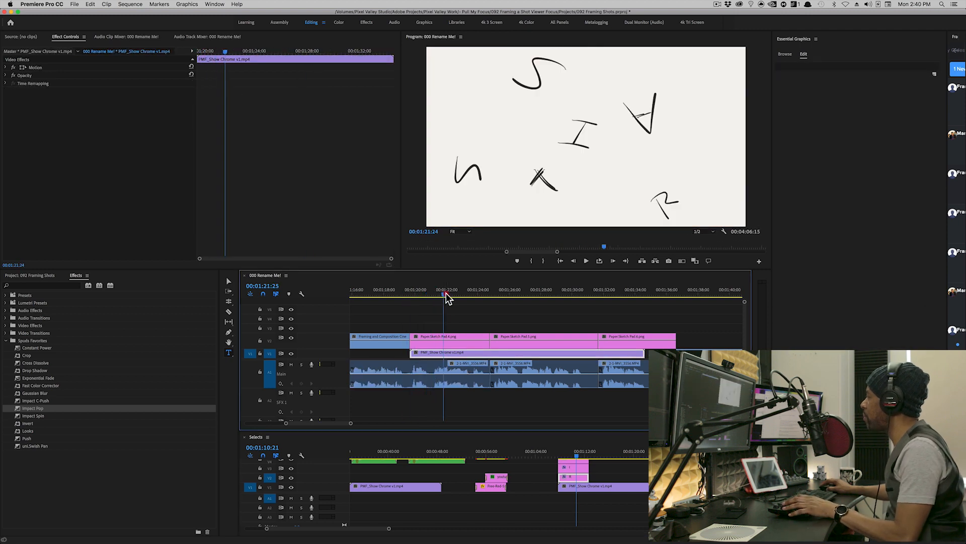
left_click(478, 345)
key("Delete")
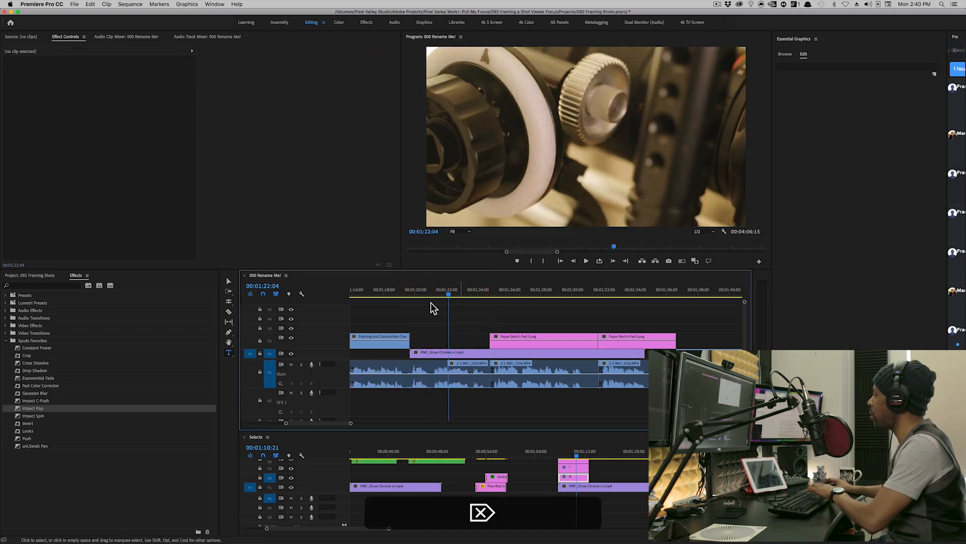
mouse_move(454, 299)
left_mouse_down()
mouse_move(512, 299)
mouse_move(460, 302)
left_mouse_up()
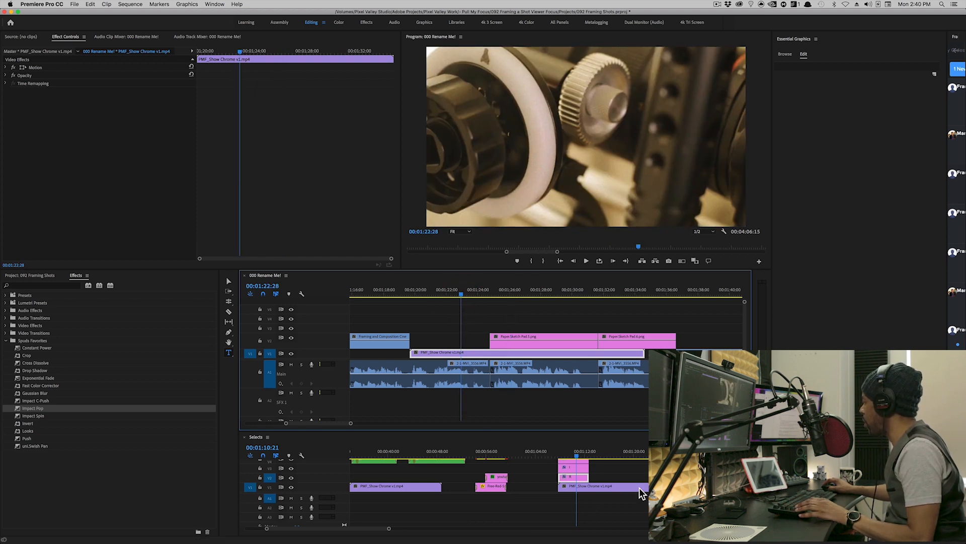
Copy the five stacked letter clips from Selects into 000 Rename Me! above the start of the chrome background clip
left_click(335, 498)
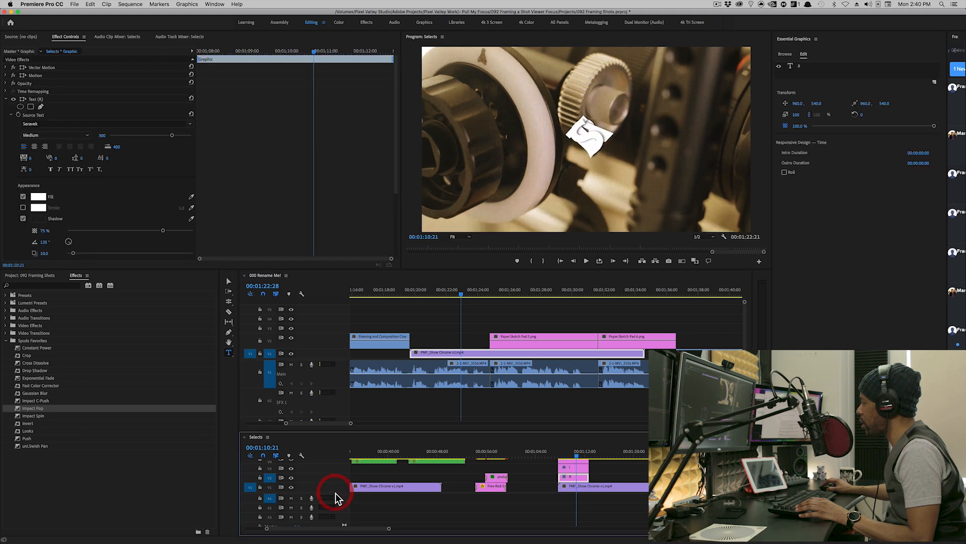
left_click_drag(337, 493, 338, 513)
scroll(607, 473, "up", 1)
left_click(581, 463)
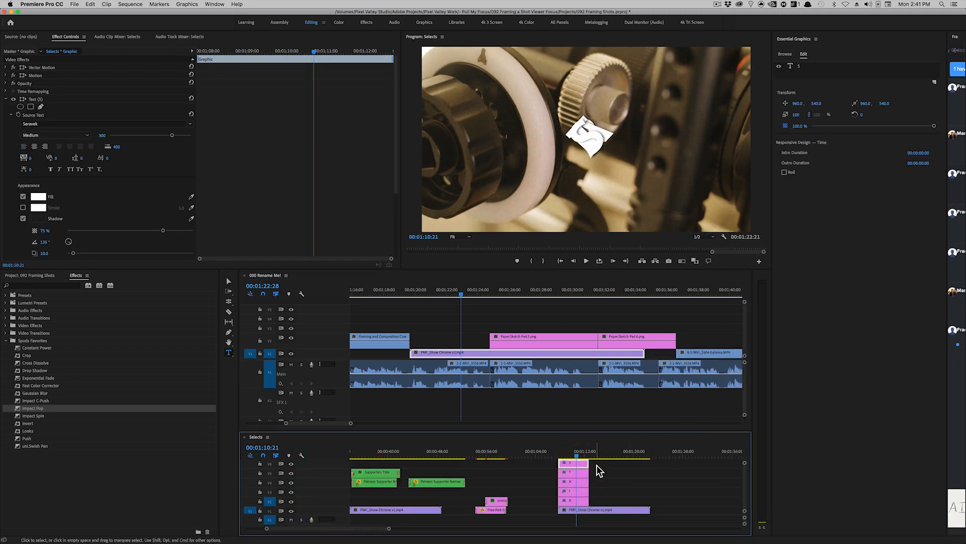
left_click_drag(580, 499, 431, 302)
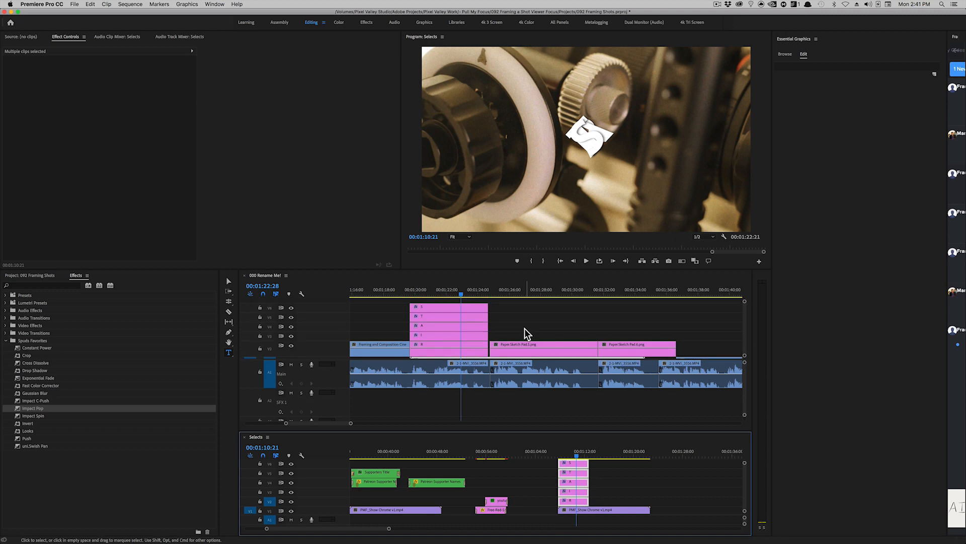
Shift the letter stack up one track in 000 Rename Me! and duplicate the S clip onto the freed V2 track
left_click_drag(473, 432, 475, 477)
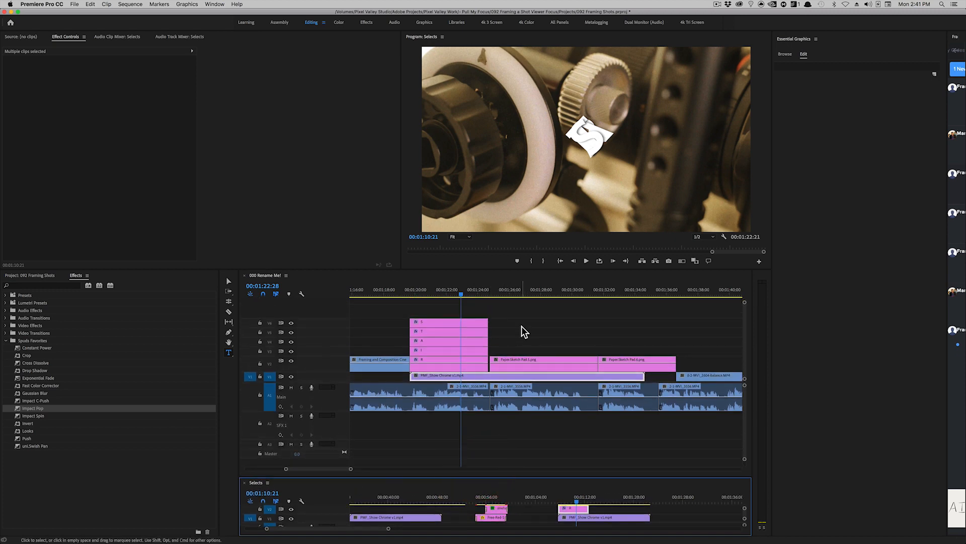
left_click(440, 292)
left_click(454, 322)
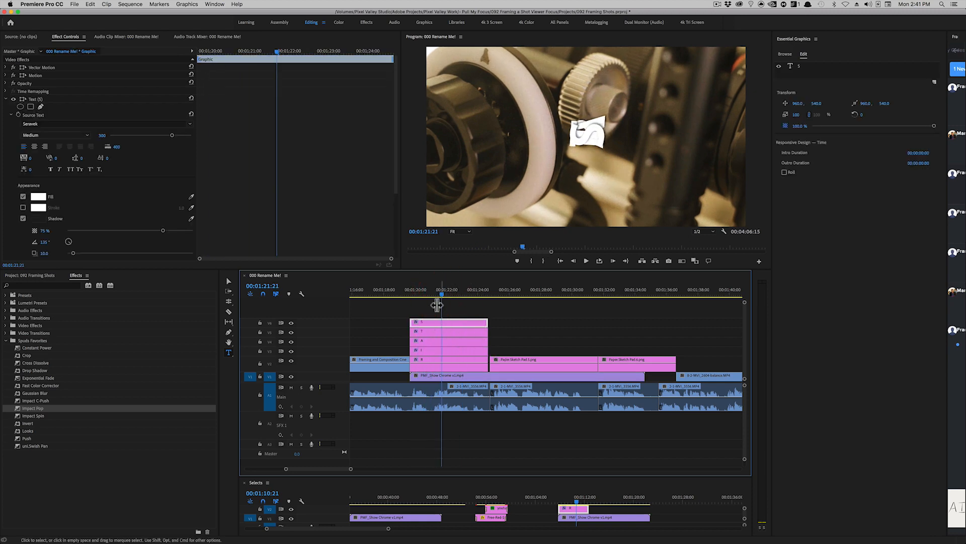
left_click_drag(469, 312, 462, 352)
left_click(507, 322)
left_click_drag(474, 313, 465, 360)
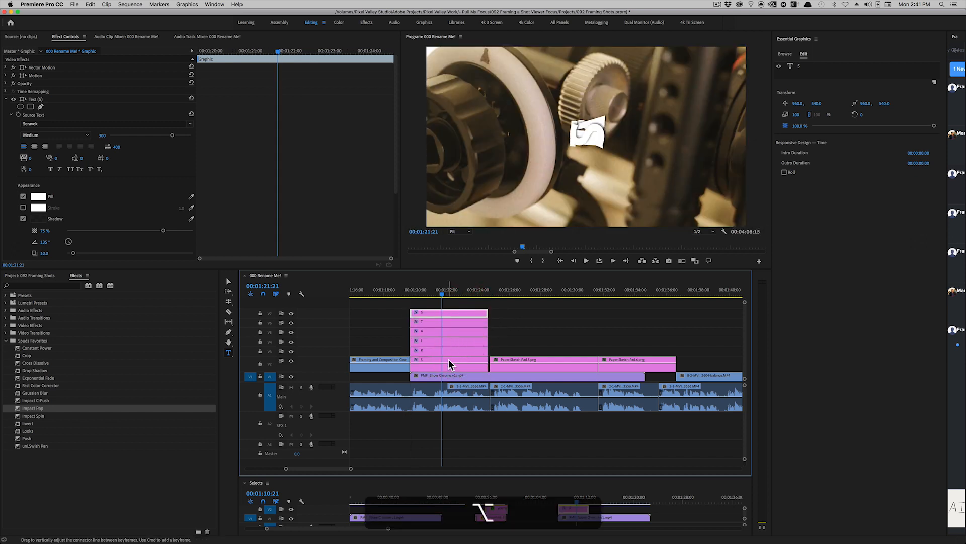
Move the topmost S letter clip's Motion position to about 397, 785 with the playhead at 00:01:21:14
left_click(437, 293)
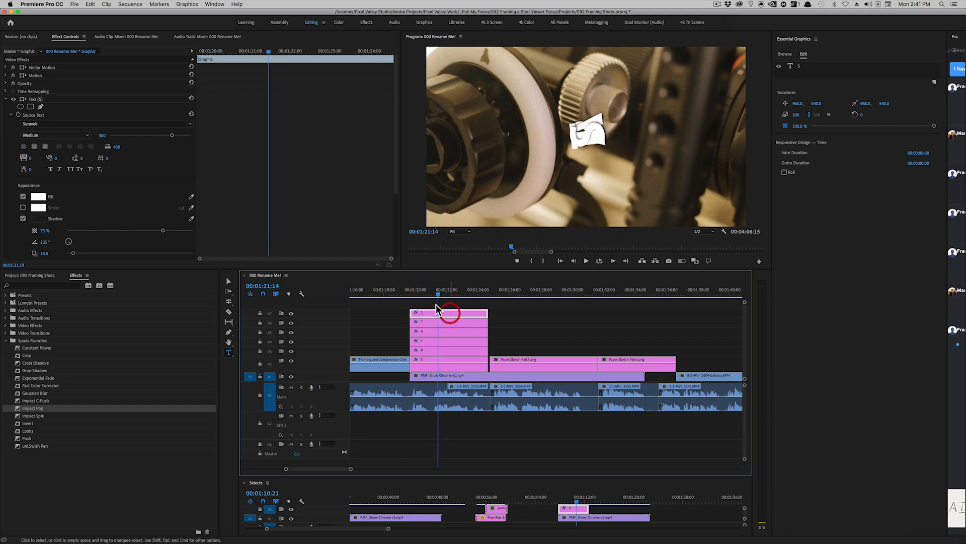
left_click(5, 99)
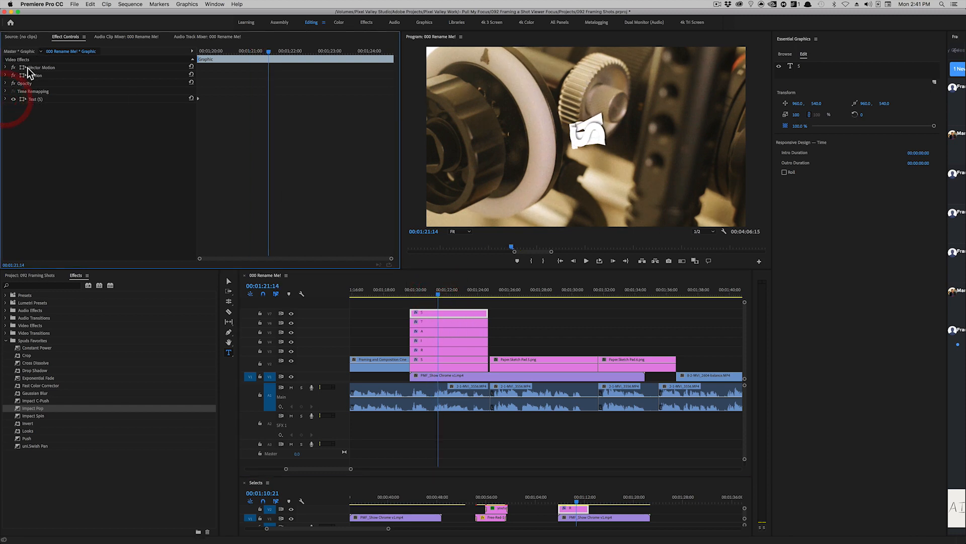
left_click(32, 76)
left_click(5, 75)
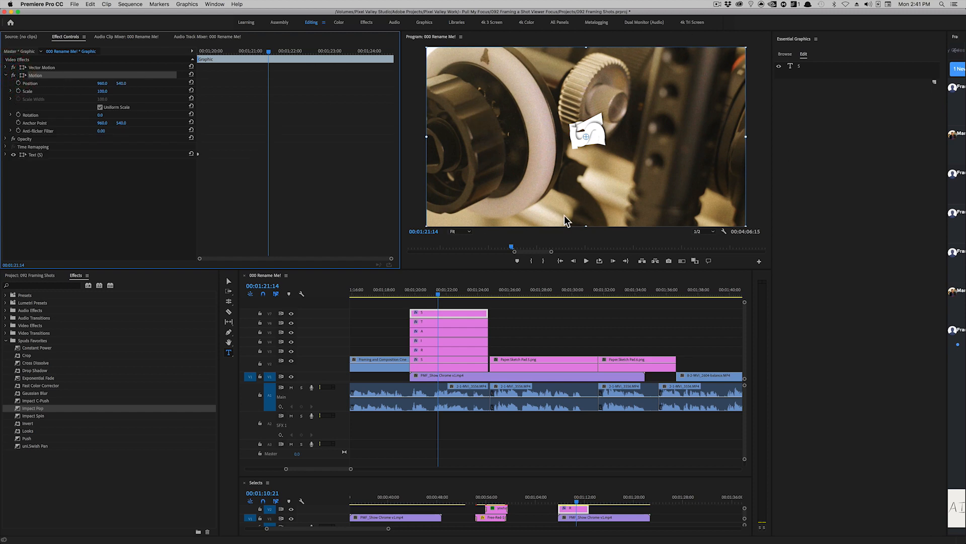
left_click_drag(584, 141, 425, 109)
left_click_drag(562, 185, 595, 201)
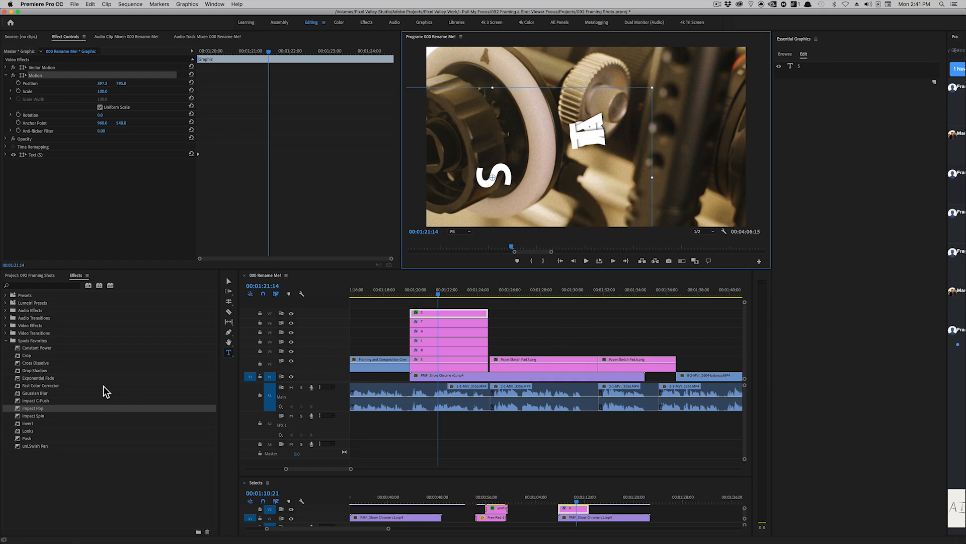
Reveal the Paper.Sketch Pad.5.png still that follows the letter stack in the project
left_click(548, 294)
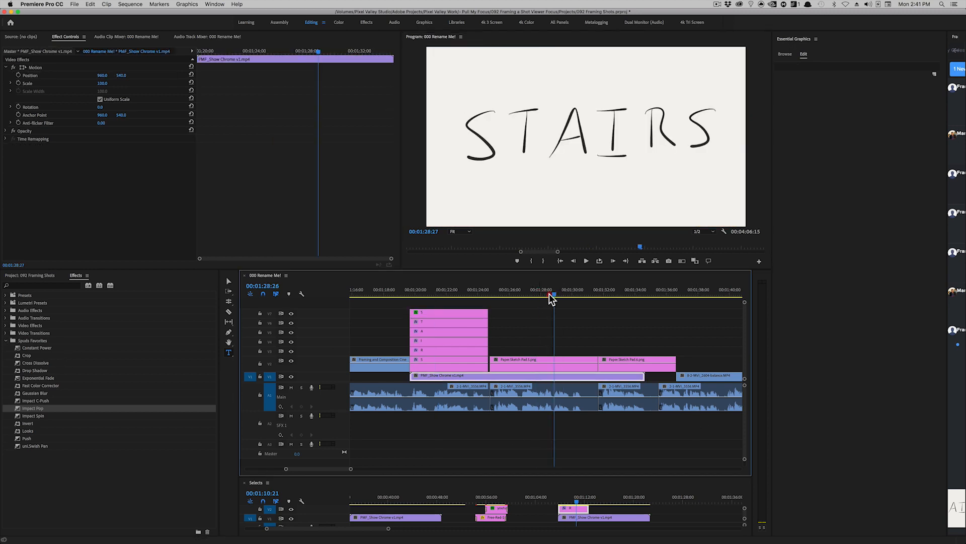
left_click(556, 366)
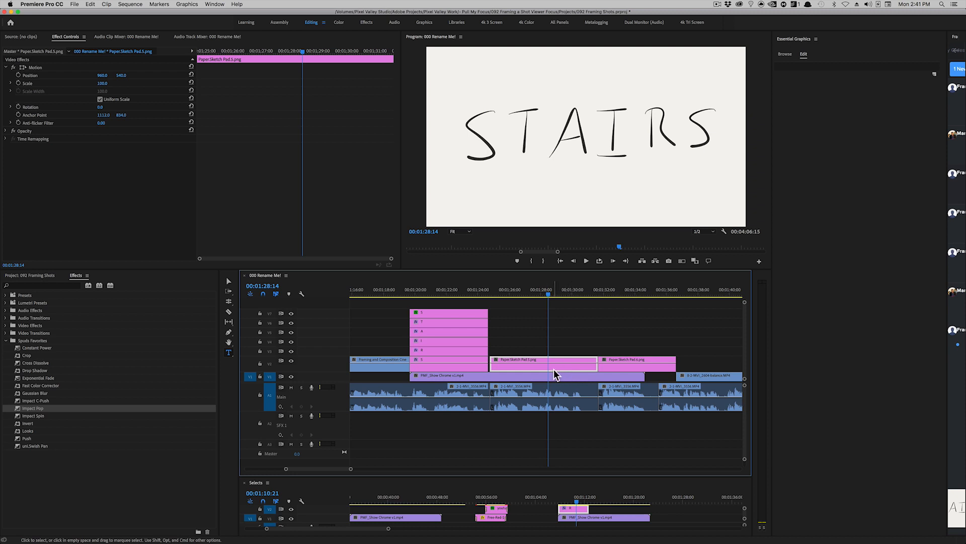
right_click(569, 367)
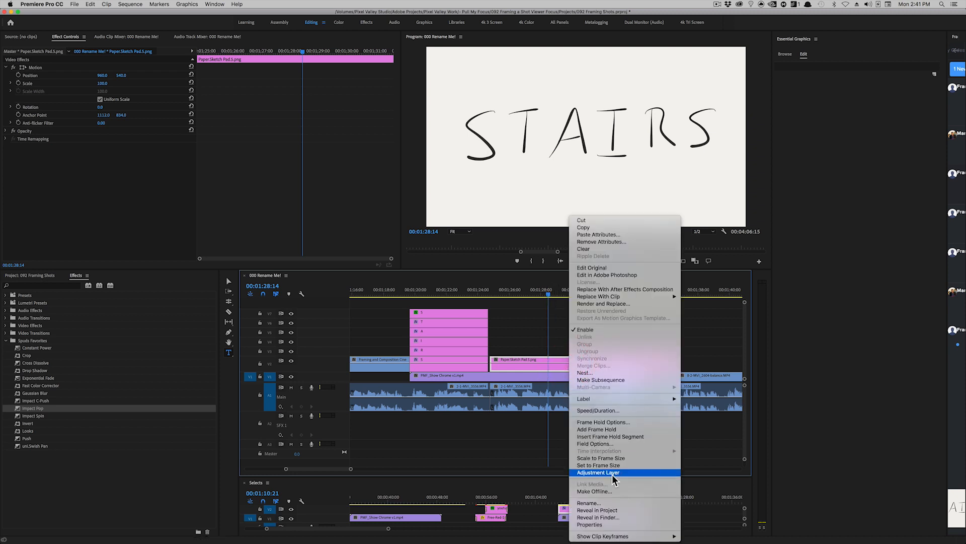
left_click(628, 510)
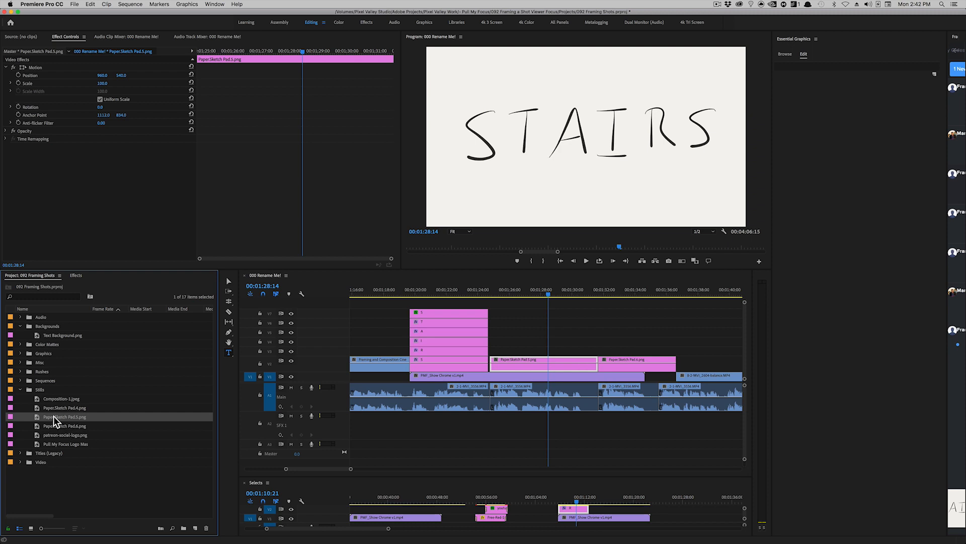
Show the Stills bin as thumbnails and place Paper.Sketch Pad.4.png on the track directly above the letter stack, aligned with its start
left_click(31, 526)
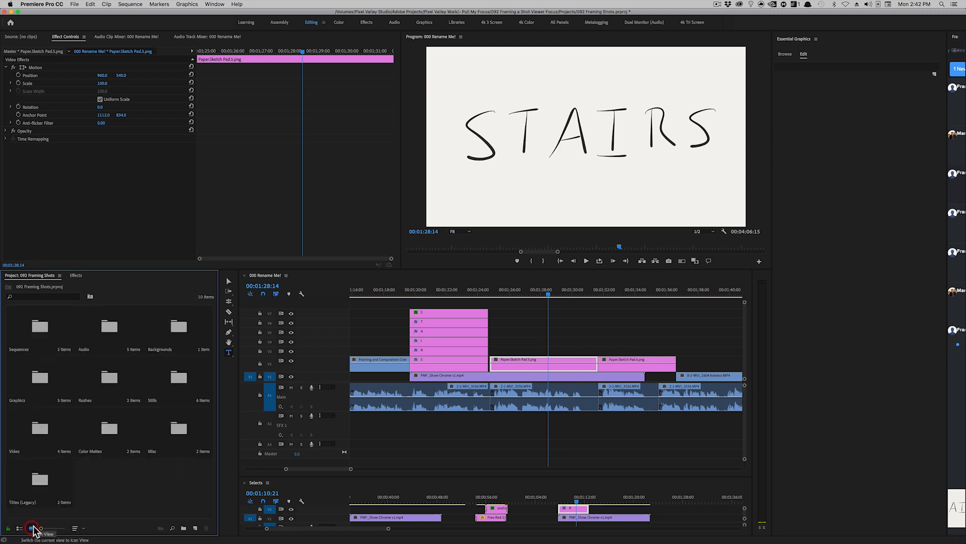
left_click(20, 528)
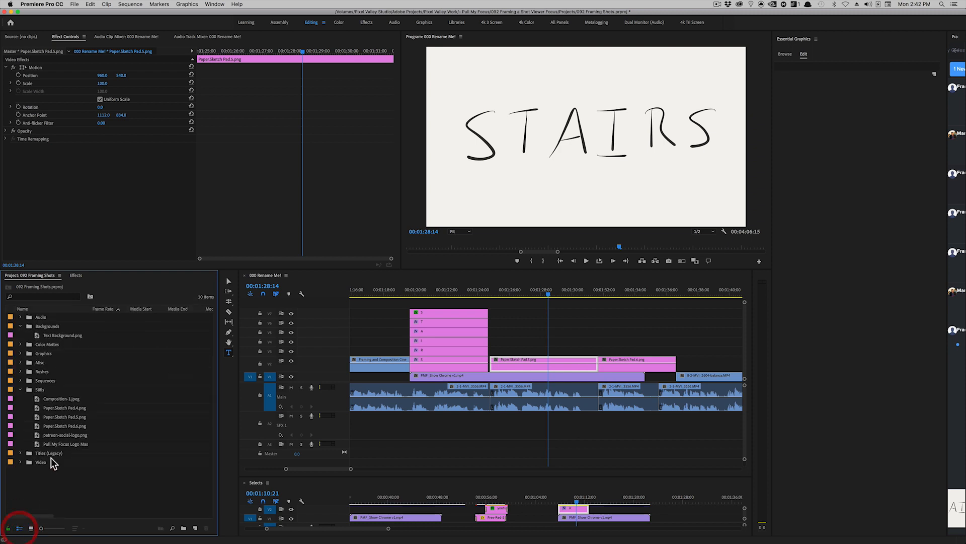
left_click(30, 389)
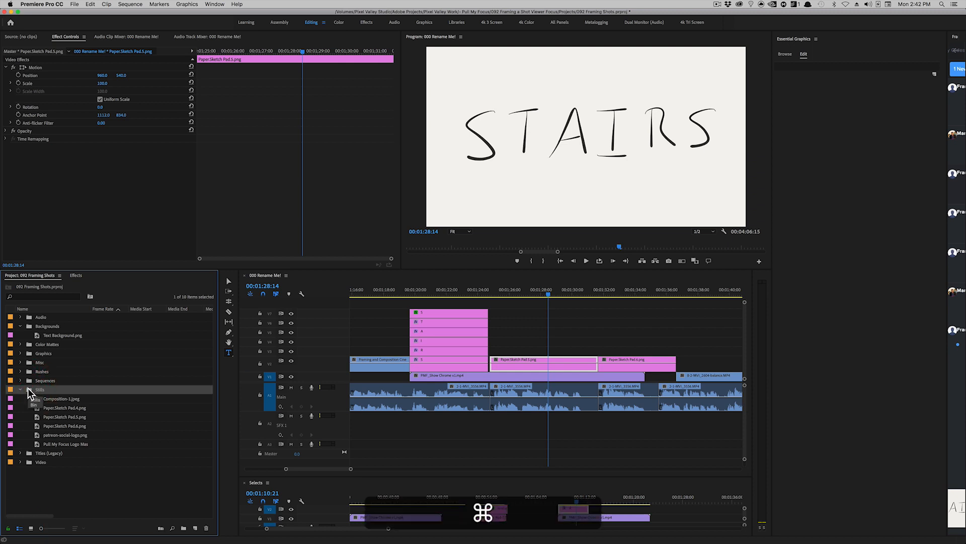
double_click(29, 388, "super")
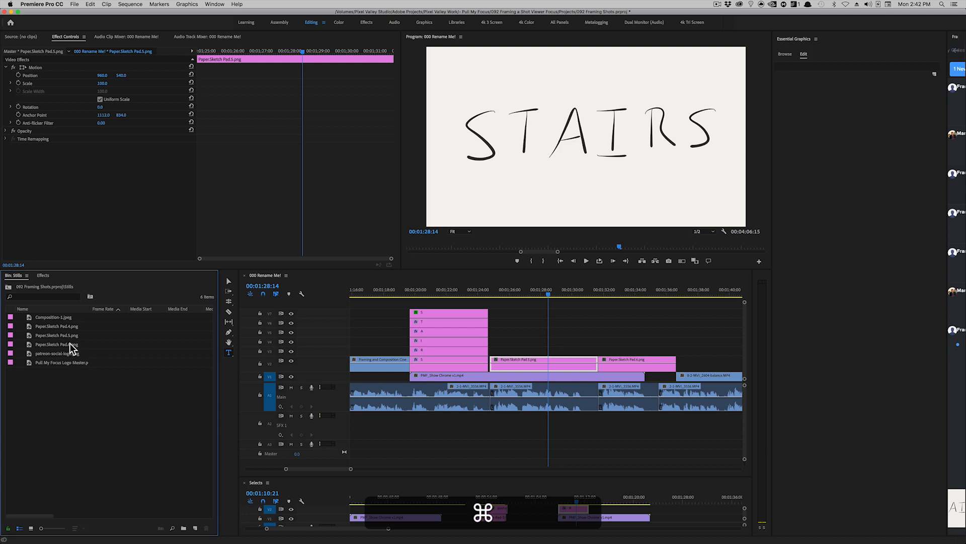
left_click(31, 528)
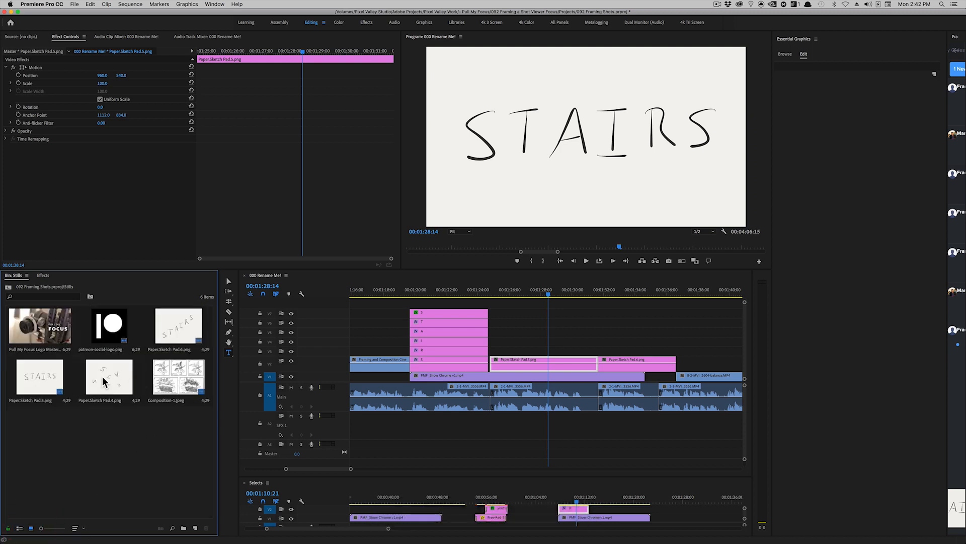
mouse_move(120, 395)
left_mouse_down()
mouse_move(538, 359)
mouse_move(523, 332)
mouse_move(513, 339)
mouse_move(524, 328)
mouse_move(436, 304)
mouse_move(518, 338)
left_mouse_up()
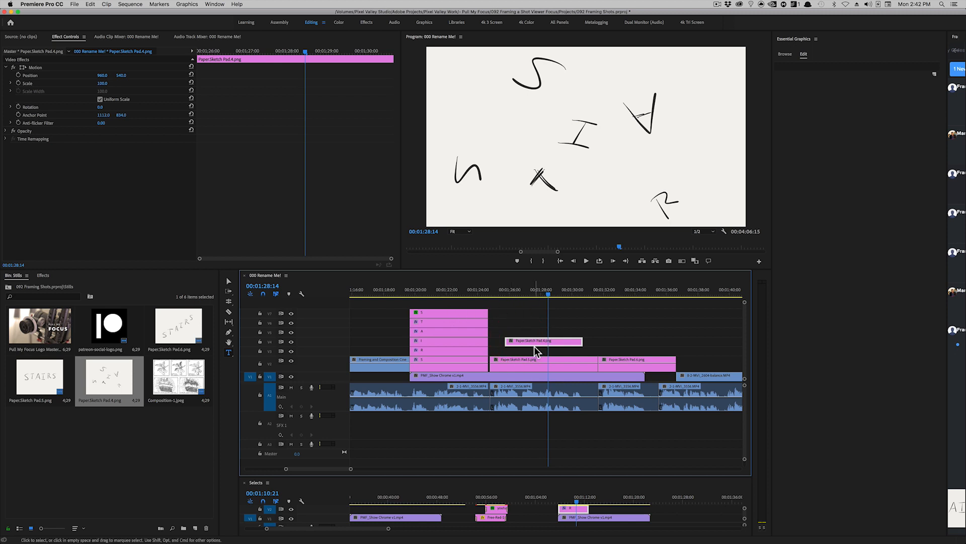
mouse_move(531, 340)
left_mouse_down()
mouse_move(441, 311)
mouse_move(444, 303)
left_mouse_up()
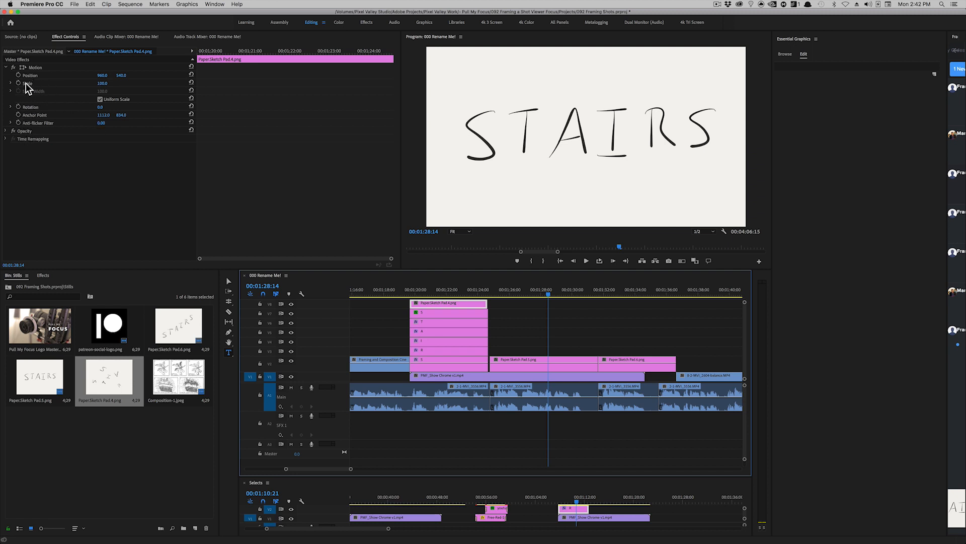
Set the Paper.Sketch Pad.4.png overlay's opacity to 2%, trying the Screen blend mode before restoring Normal
left_click(5, 131)
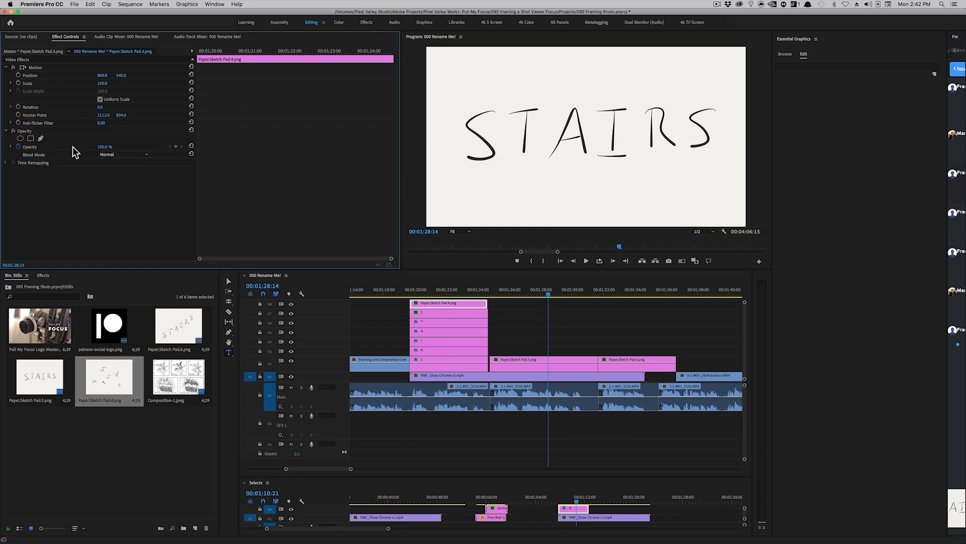
left_click(126, 155)
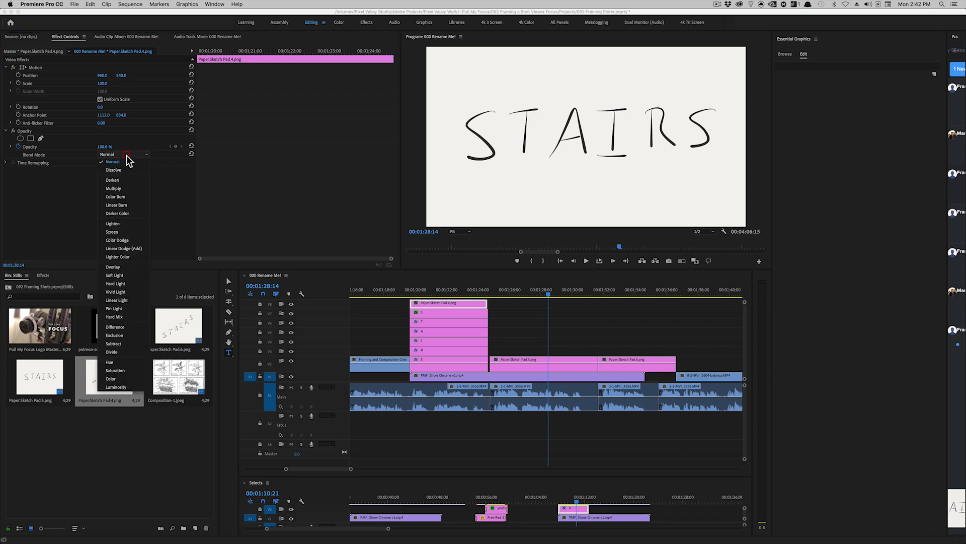
left_click(132, 232)
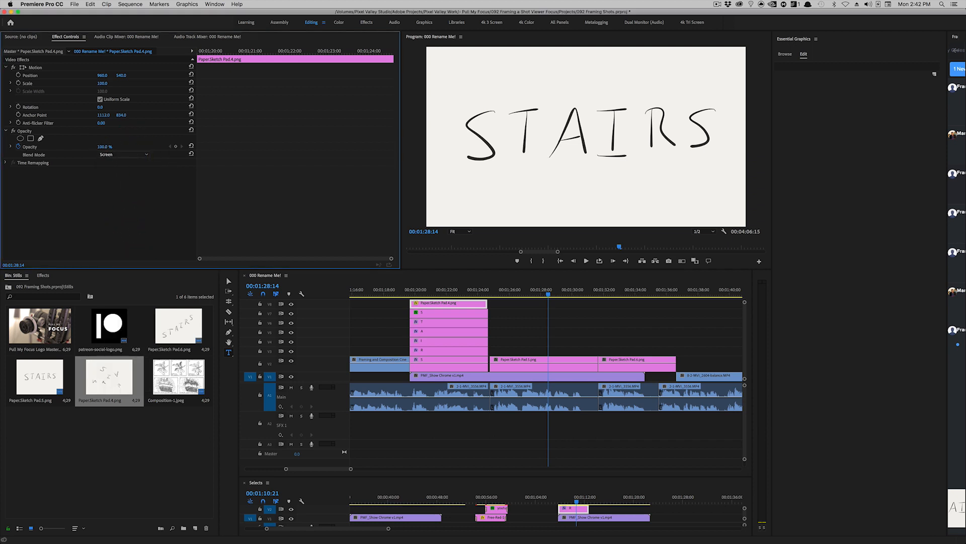
left_click(132, 153)
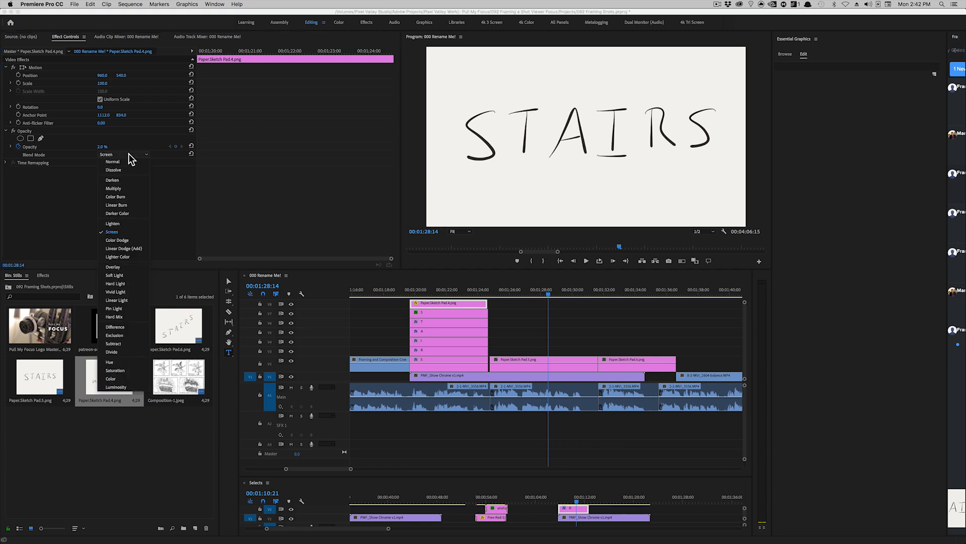
left_click(126, 161)
Preview the sketch overlay at 00:01:22:18, try Screen blending again, return to Normal and set its opacity to 6%
mouse_move(547, 294)
left_mouse_down()
mouse_move(446, 295)
mouse_move(461, 294)
left_mouse_up()
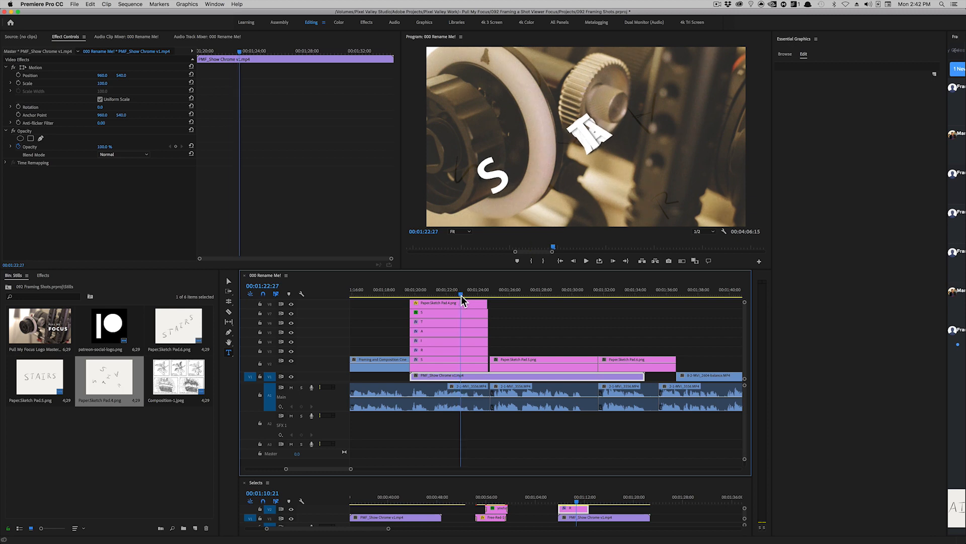
left_click(451, 302)
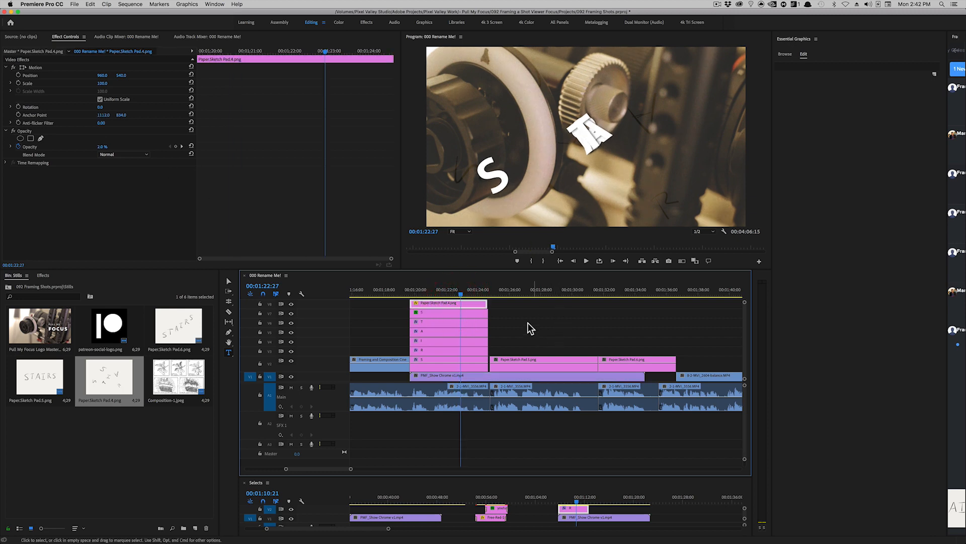
left_click_drag(462, 292, 456, 294)
left_click(444, 303)
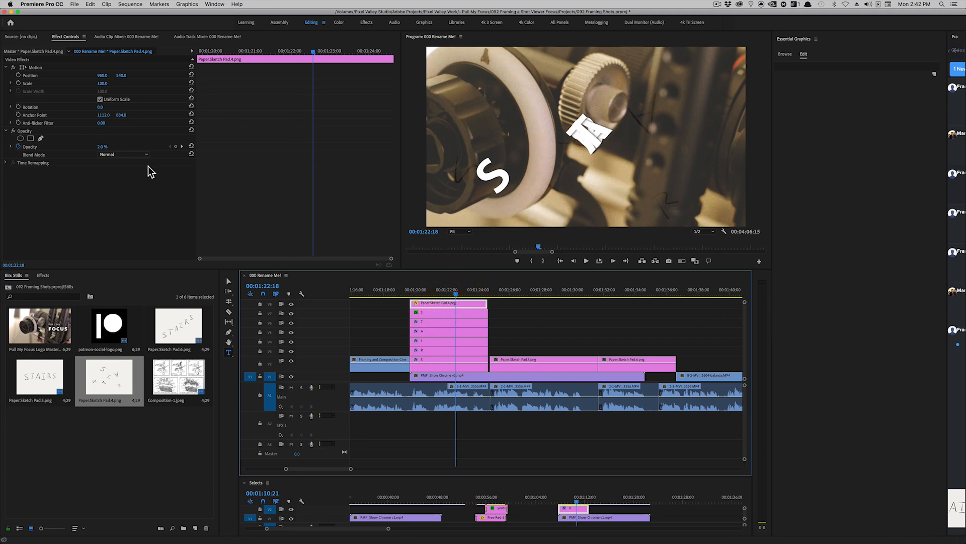
left_click(111, 154)
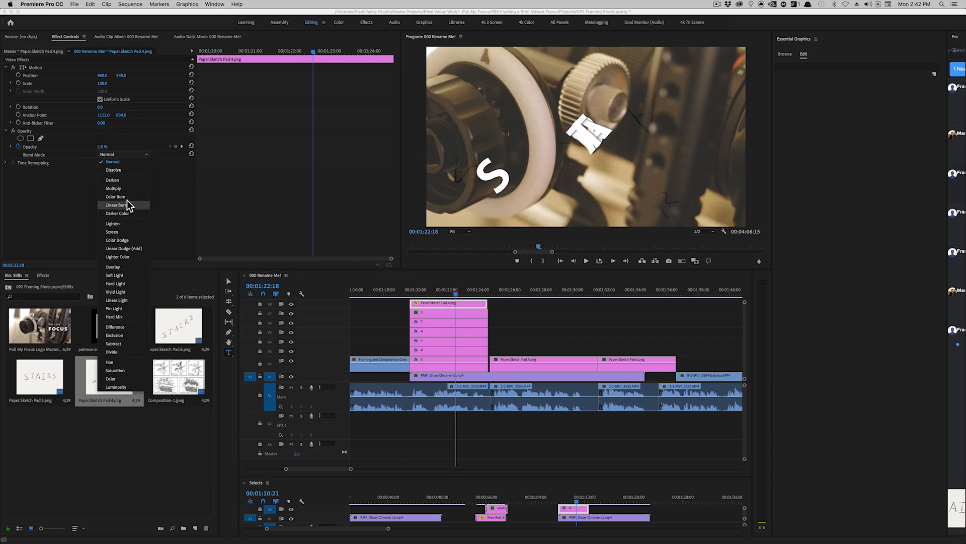
left_click(132, 233)
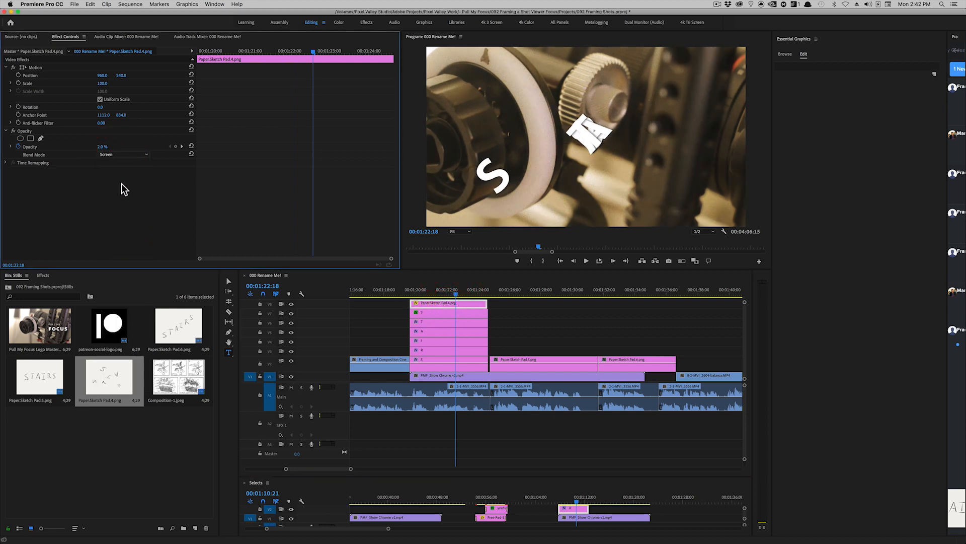
left_click(119, 156)
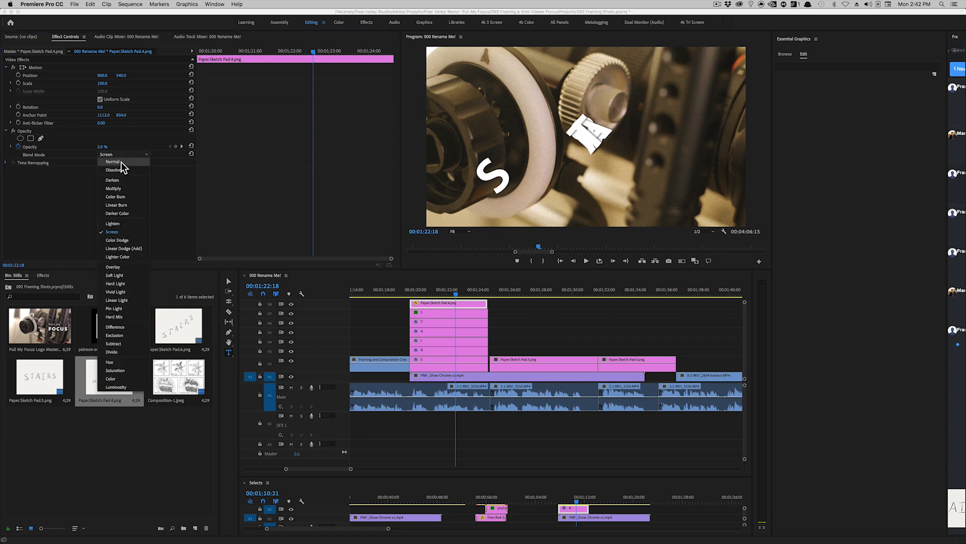
left_click(121, 161)
mouse_move(101, 149)
left_mouse_down()
mouse_move(124, 149)
mouse_move(104, 150)
left_mouse_up()
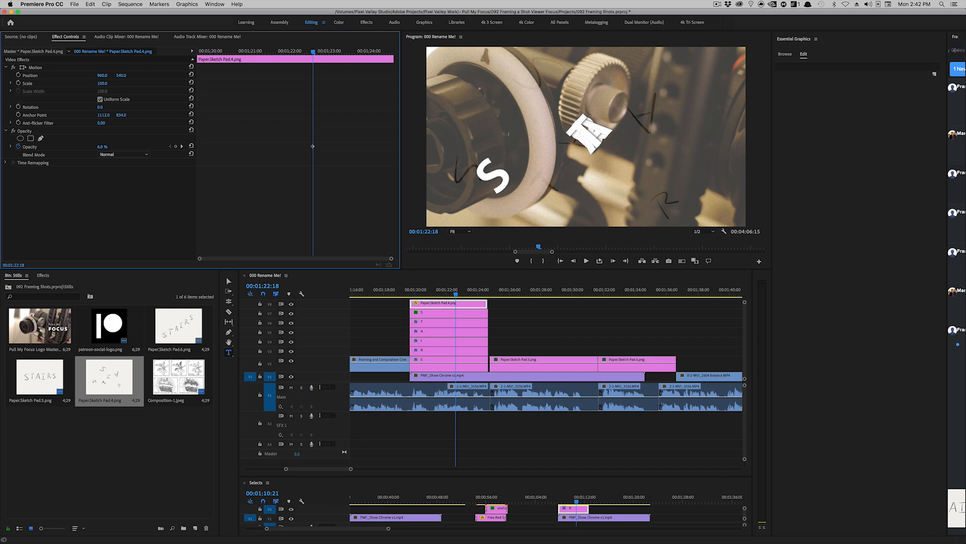
Position the topmost S letter over the upper sketched S at about 676, 175 and rotate it about 94.5°
left_click(463, 312)
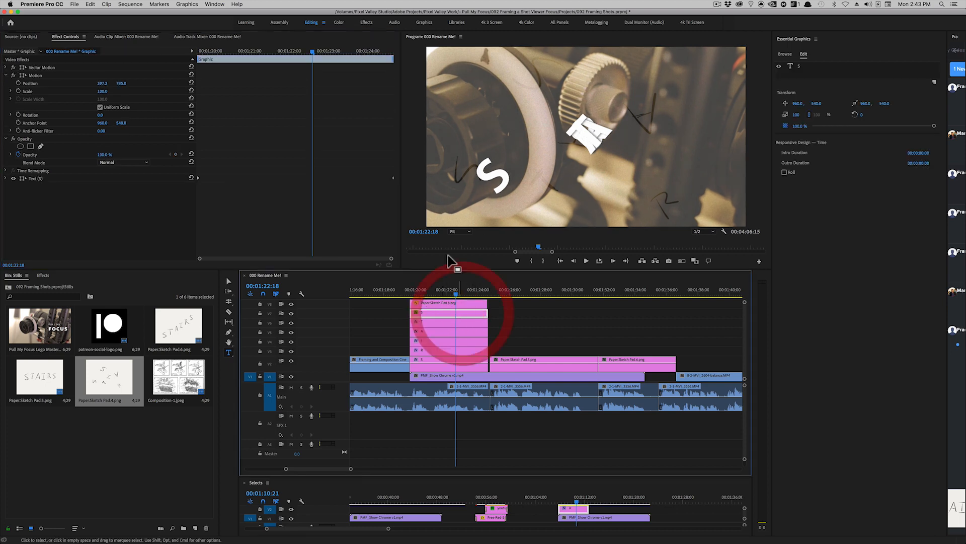
left_click(39, 75)
left_click_drag(522, 187, 573, 83)
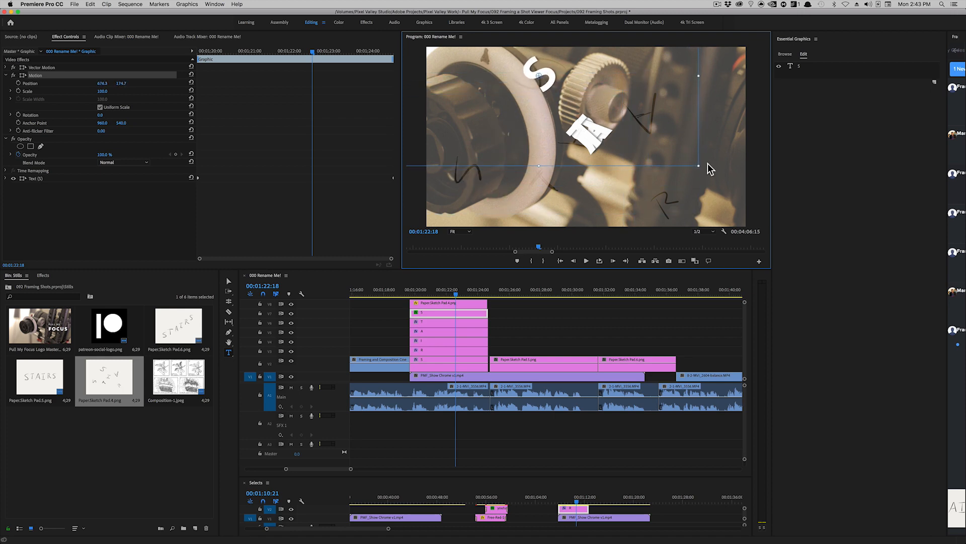
left_click_drag(703, 170, 456, 199)
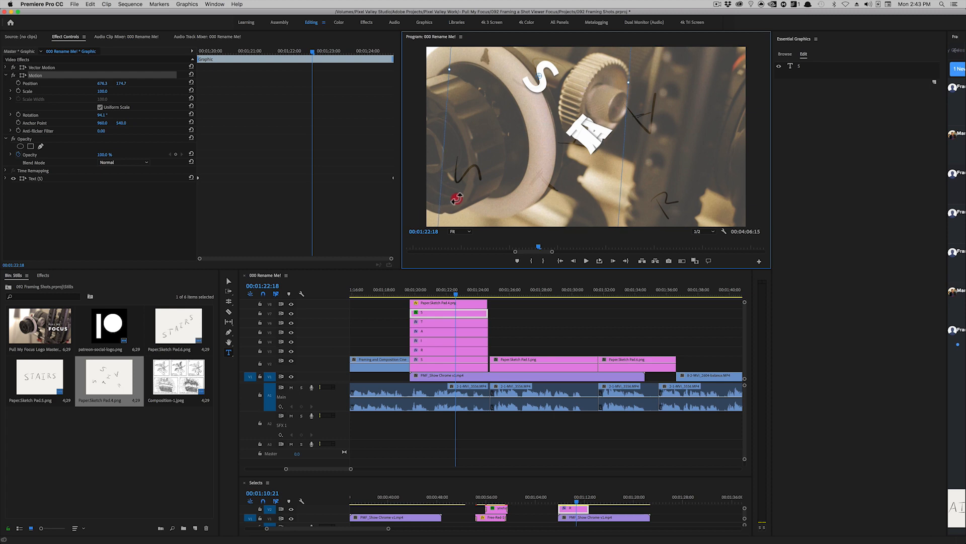
left_click_drag(455, 199, 456, 196)
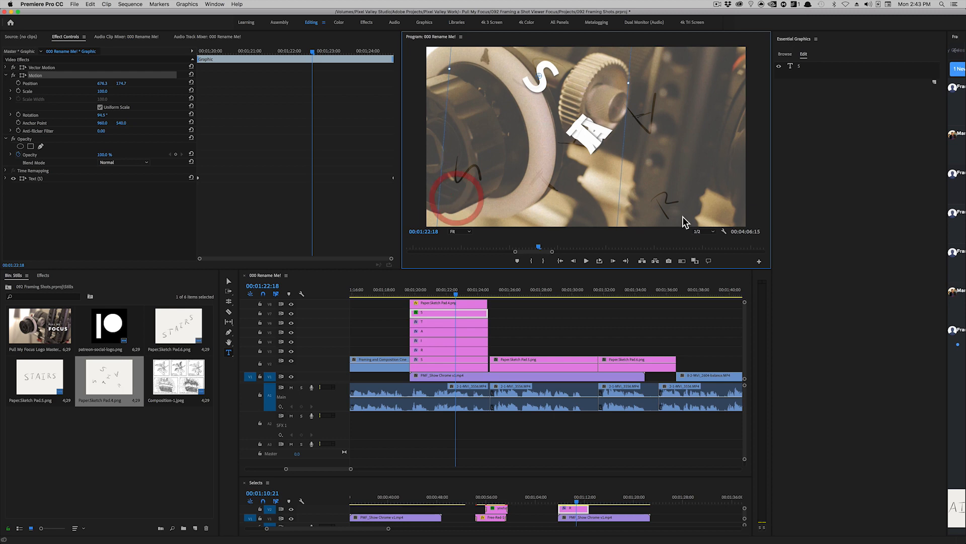
Move the T letter clip over the sketched T at about 731, 855 using its Motion position
left_click(455, 322)
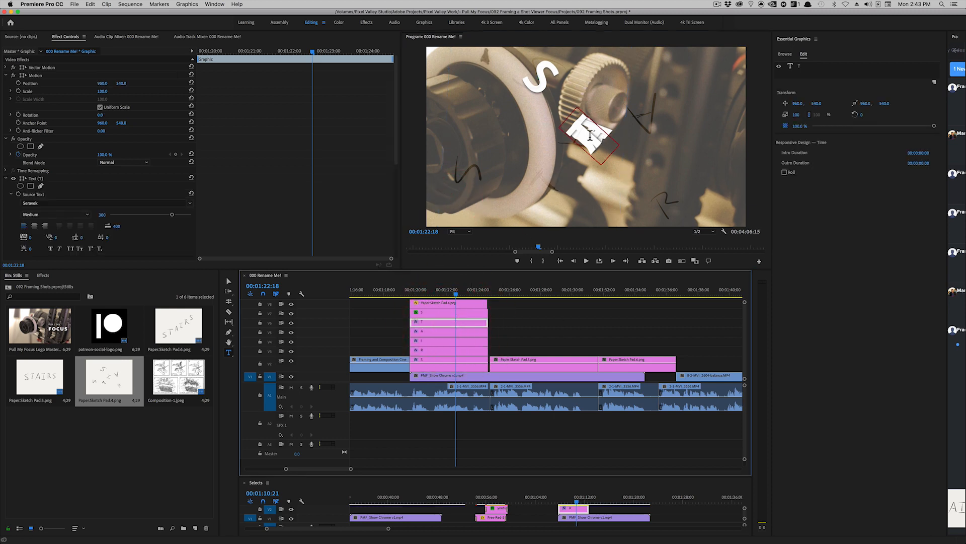
left_click(618, 158)
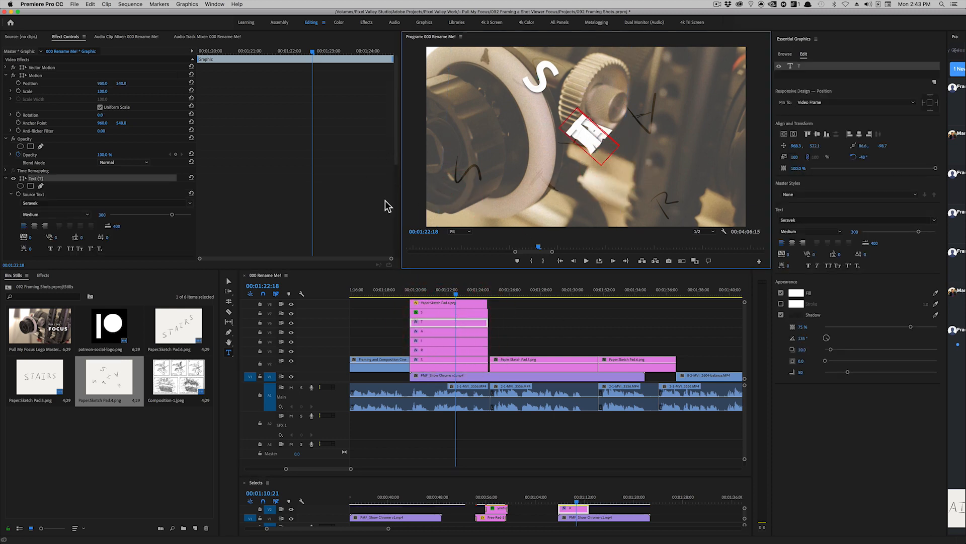
left_click(431, 322)
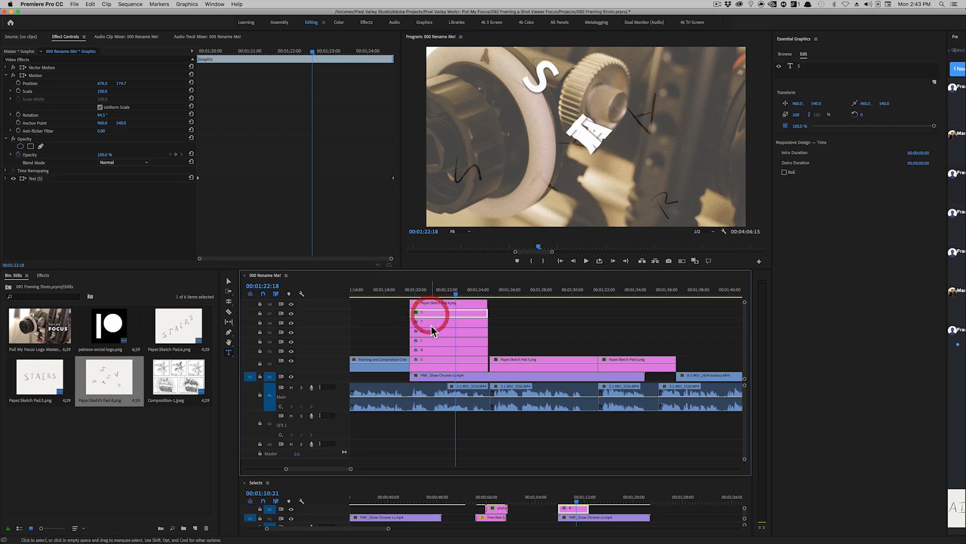
left_click(34, 76)
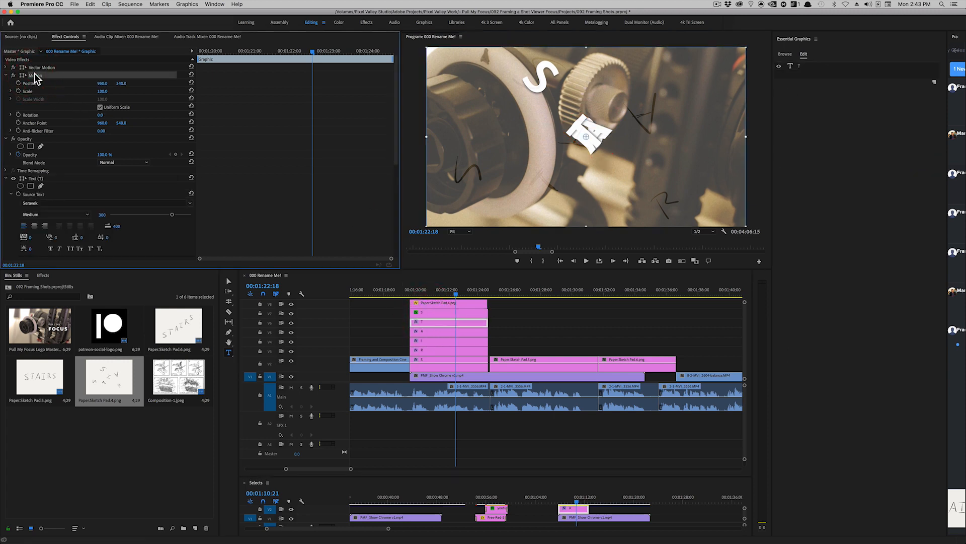
left_click_drag(509, 161, 478, 213)
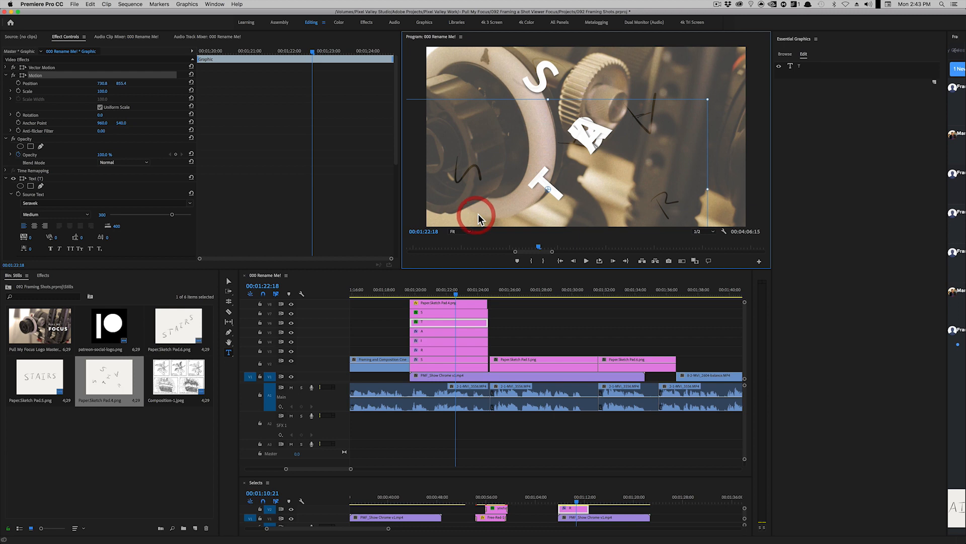
Move the A letter clip over the sketched A in the overlay using its Motion position
left_click(431, 331)
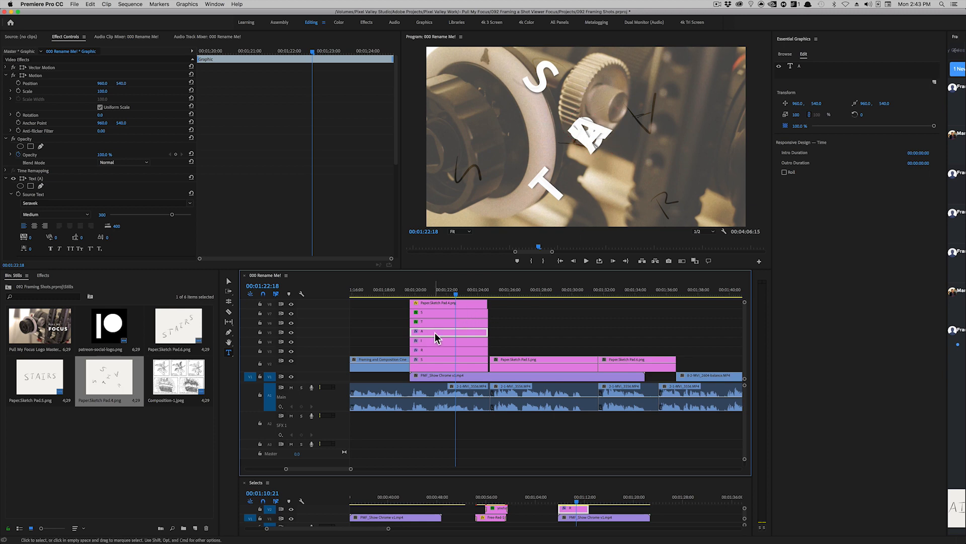
left_click(34, 75)
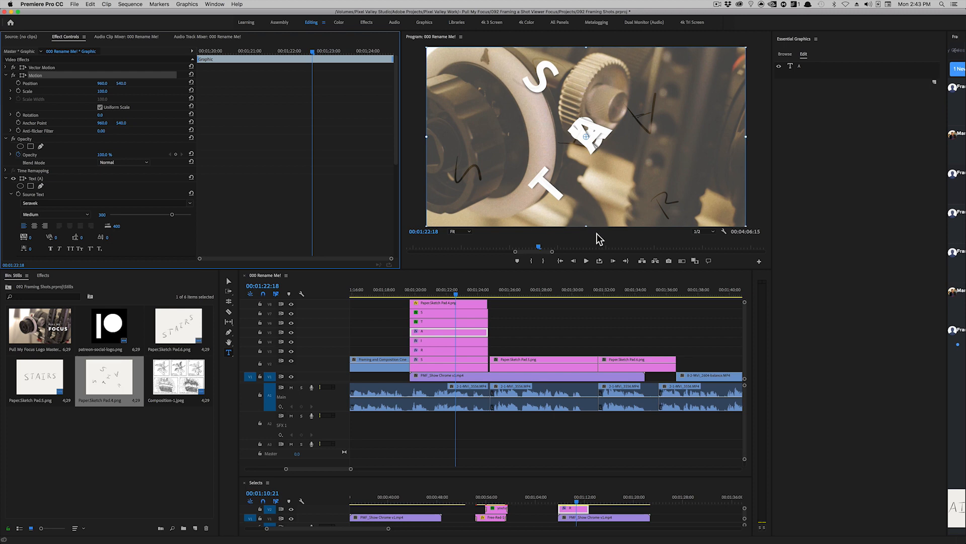
left_click_drag(667, 83, 715, 100)
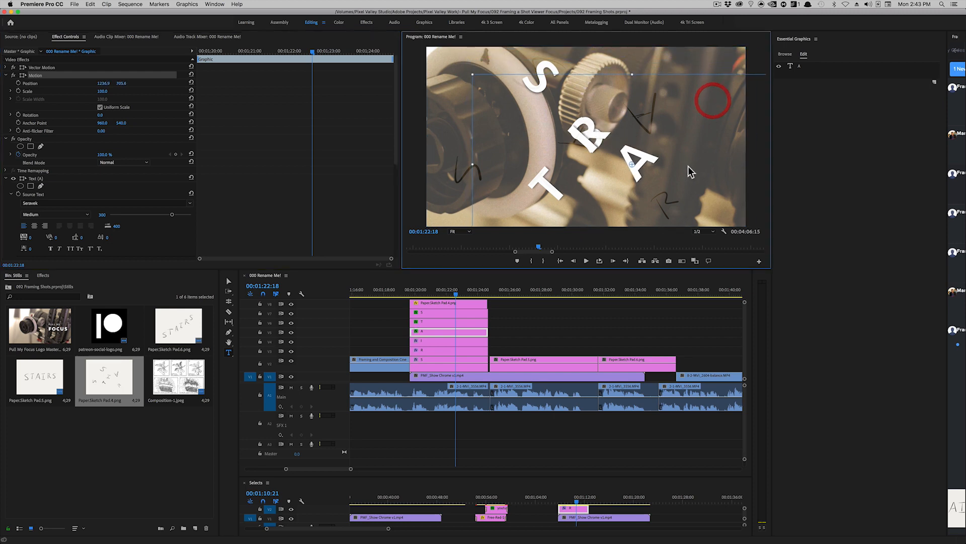
left_click_drag(692, 162, 589, 184)
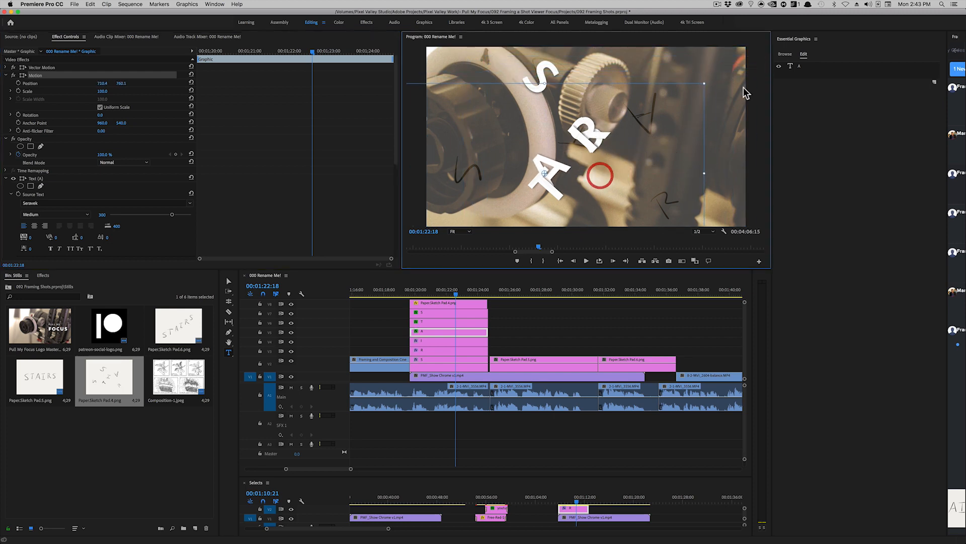
left_click_drag(709, 81, 759, 176)
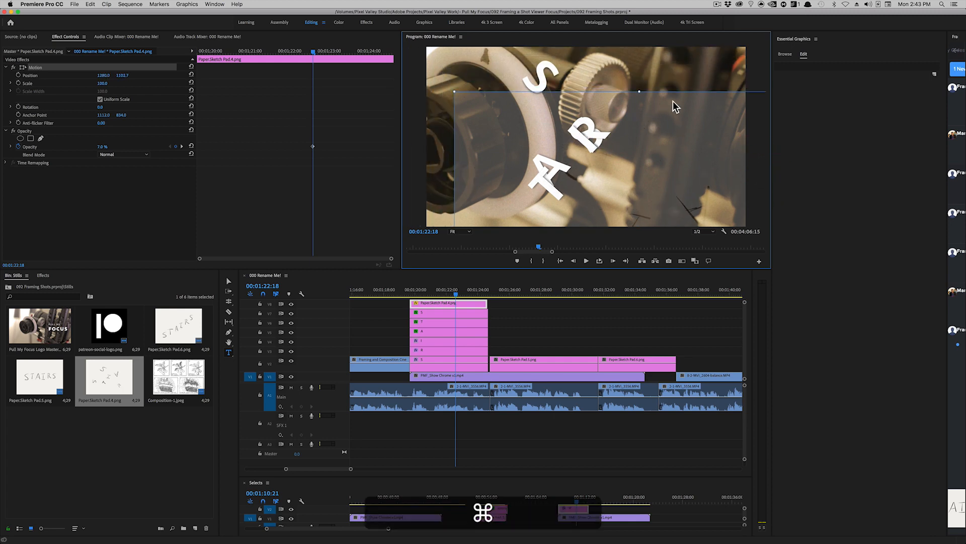
key("super+z")
Move the letter A over its handwritten counterpart at about 1339, 397 and rotate it about 202°
left_click(450, 332)
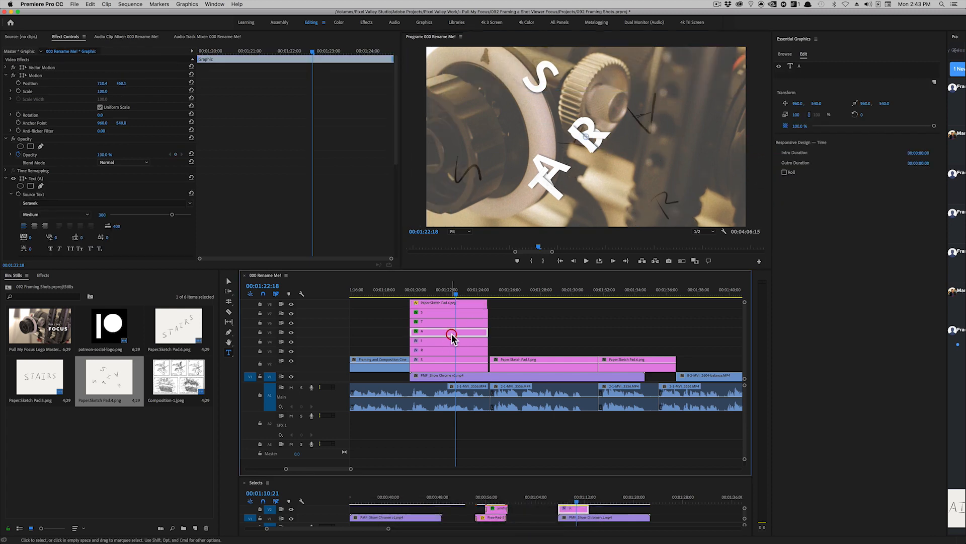
left_click(37, 75)
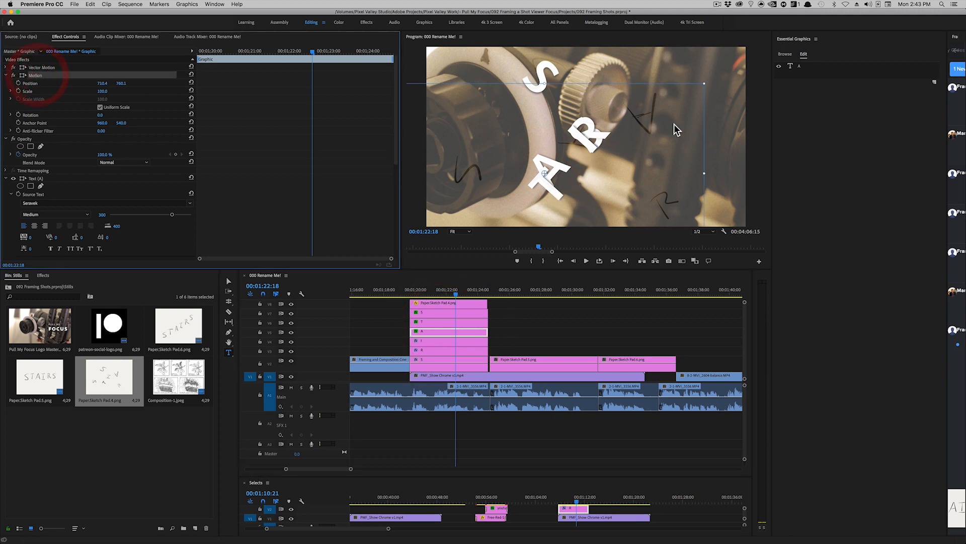
left_click_drag(709, 81, 379, 194)
left_click_drag(654, 175, 753, 121)
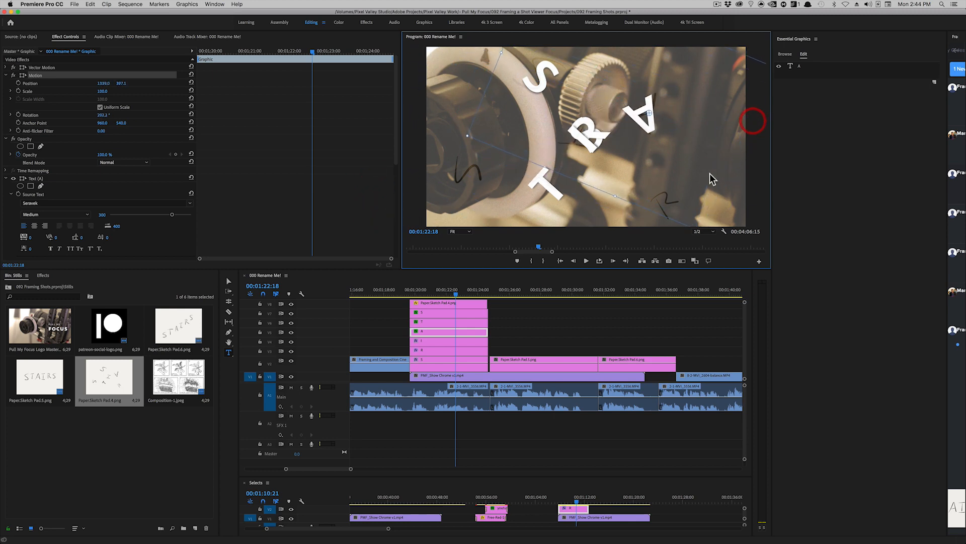
Move the letter I graphic out to the right side of the video frame, at about 1752, 576
left_click(460, 341)
left_click(34, 76)
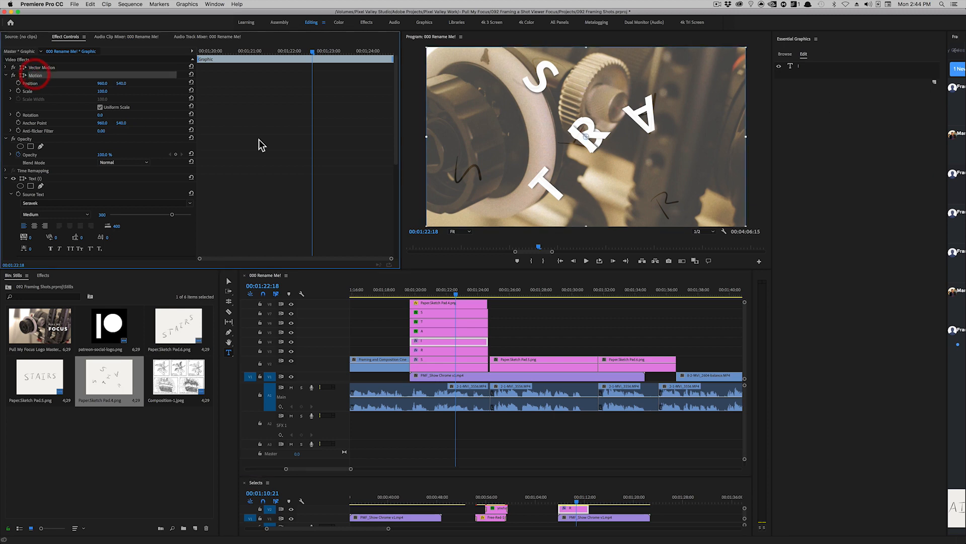
left_click_drag(648, 168, 778, 174)
left_click(680, 209)
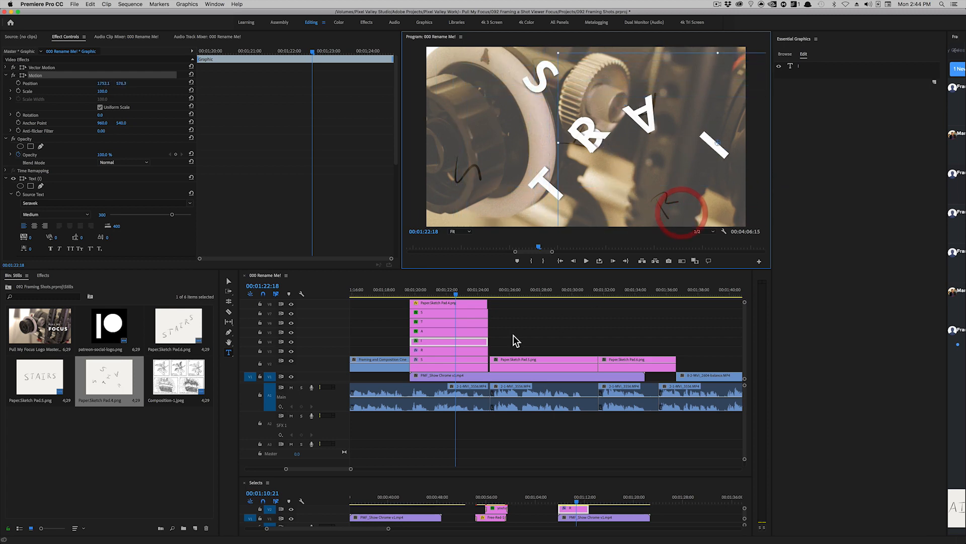
Move the letter R over its handwritten counterpart in the lower right of the video frame and adjust its rotation
left_click(464, 350)
left_click(40, 75)
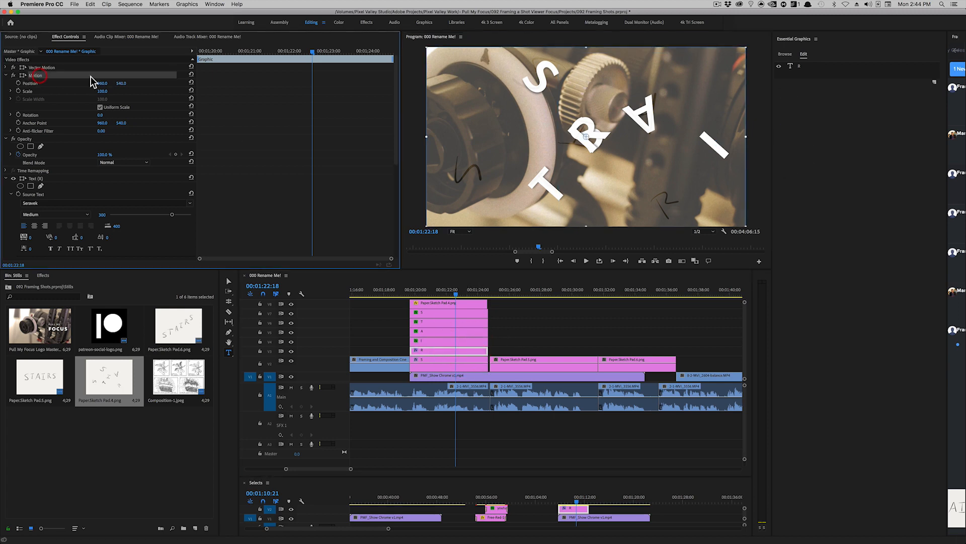
left_click_drag(647, 189, 721, 202)
left_click_drag(504, 112, 529, 95)
mouse_move(706, 201)
left_mouse_down()
mouse_move(698, 193)
mouse_move(704, 199)
left_mouse_up()
Move the final letter S over the handwritten S at about 256, 760 and rotate it about -40°
left_click(459, 359)
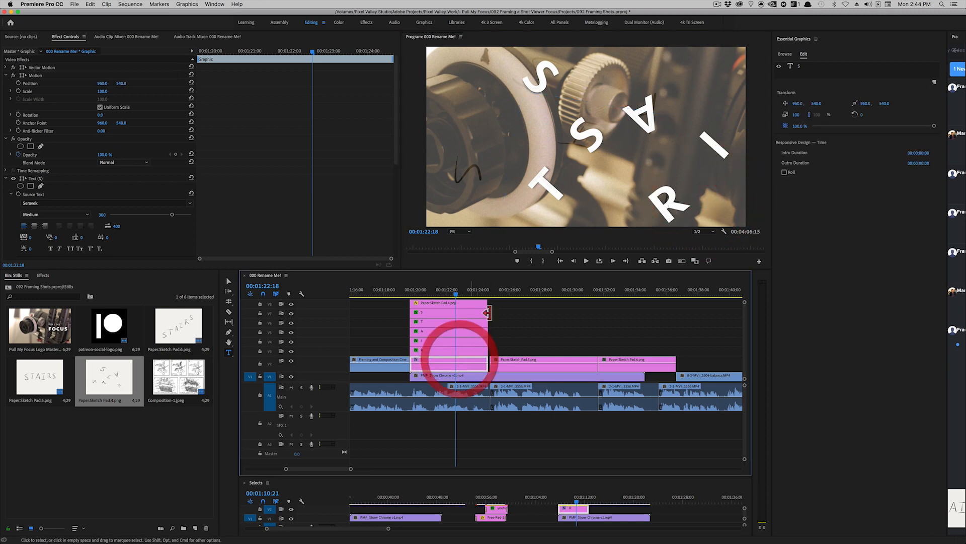
left_click(35, 75)
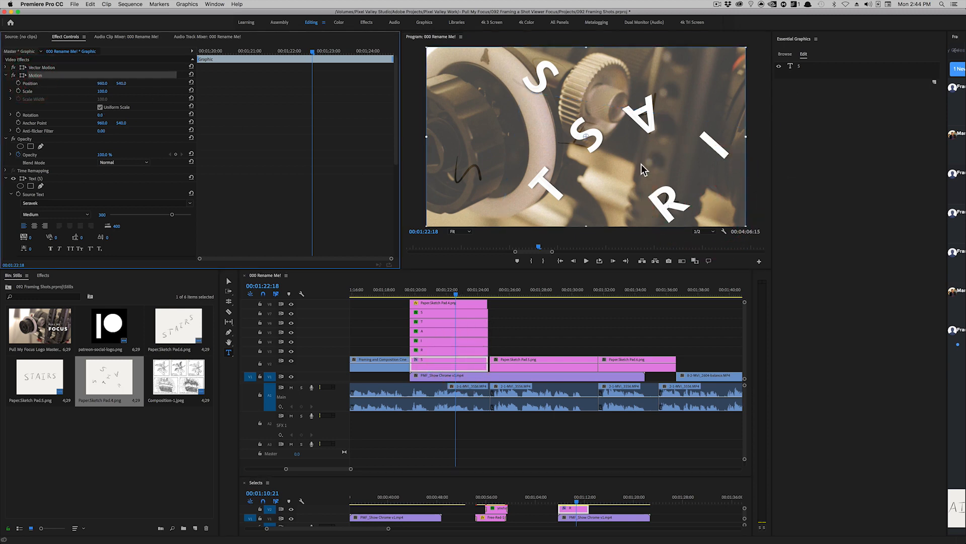
left_click_drag(631, 158, 514, 189)
left_click_drag(635, 81, 521, 42)
left_click_drag(507, 133, 507, 133)
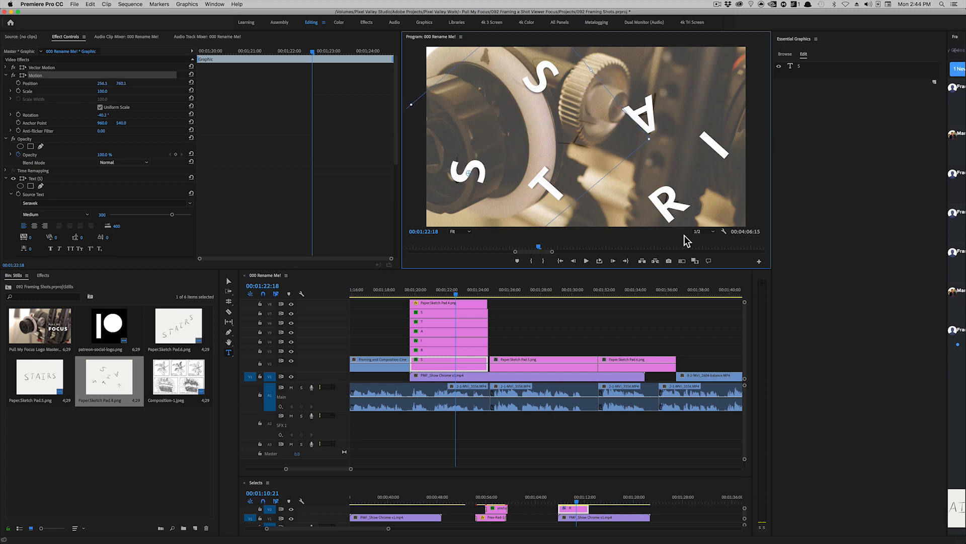
Bring the letter I back to the middle of the video frame, at about 944, 524, rotated about 82°
left_click(438, 340)
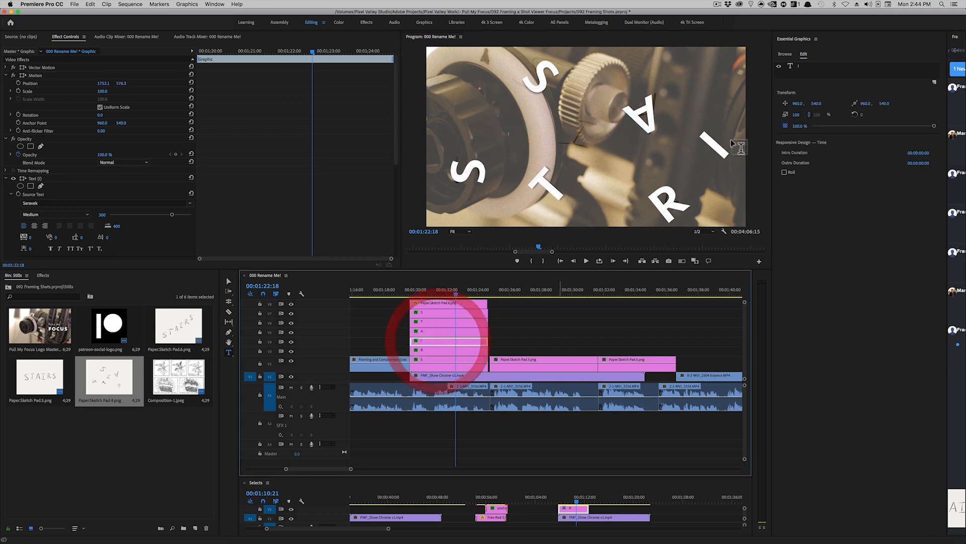
left_click(38, 75)
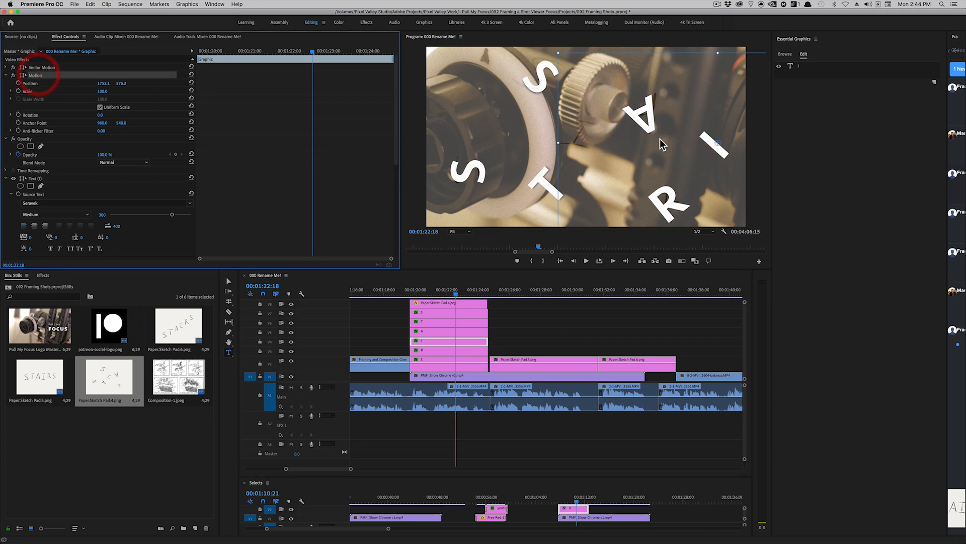
left_click_drag(714, 161, 582, 154)
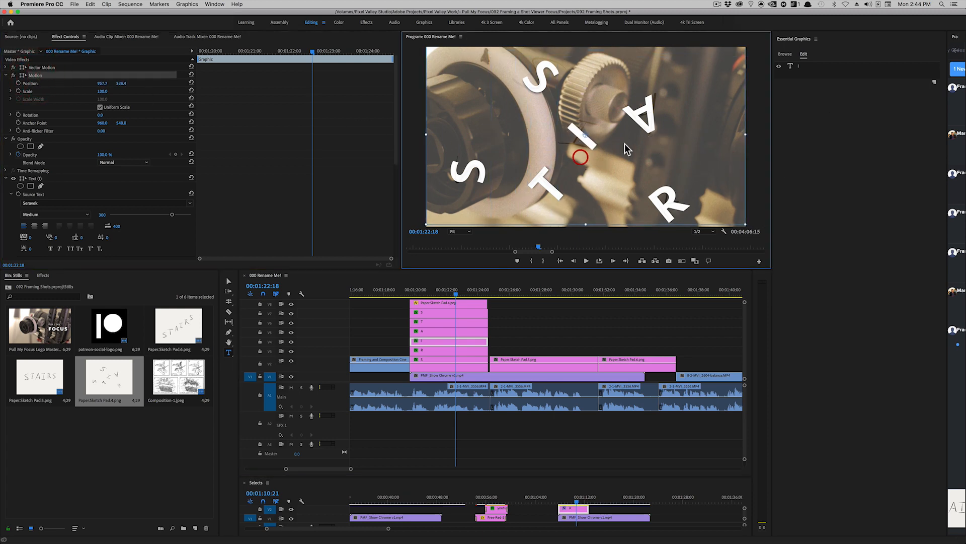
left_click_drag(641, 146, 632, 159)
left_click_drag(742, 60, 643, 234)
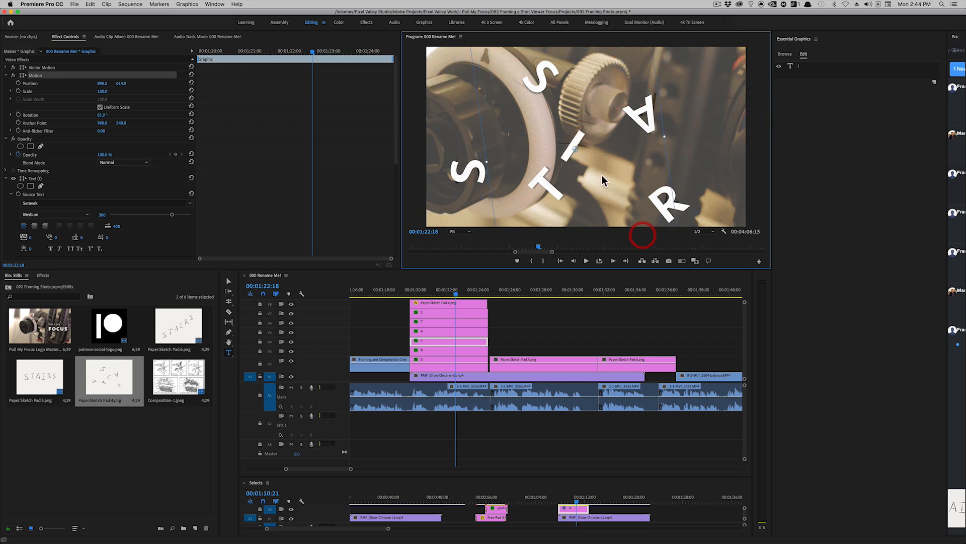
left_click_drag(605, 154, 607, 159)
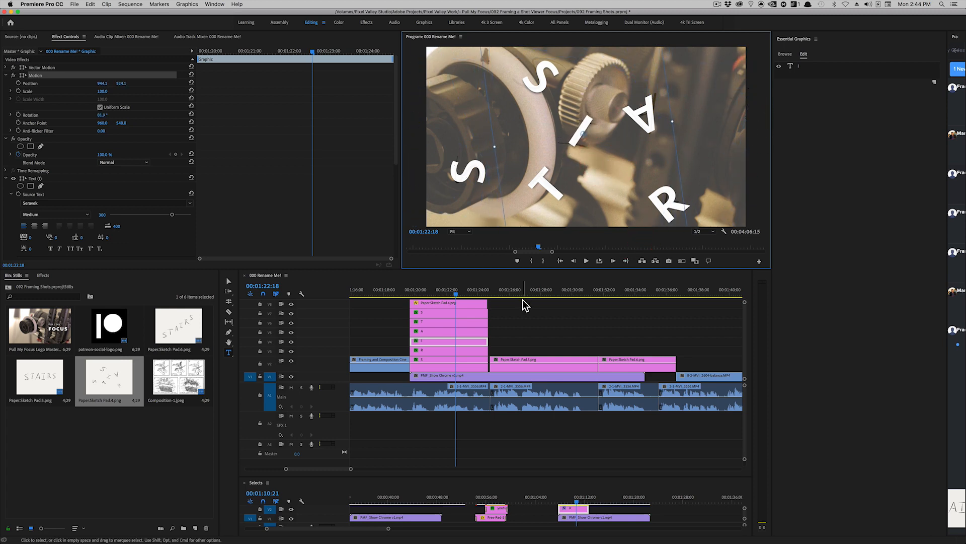
Hide the V8 track holding the sketch overlay and play the sequence from the start of the letter clips
left_click(444, 303)
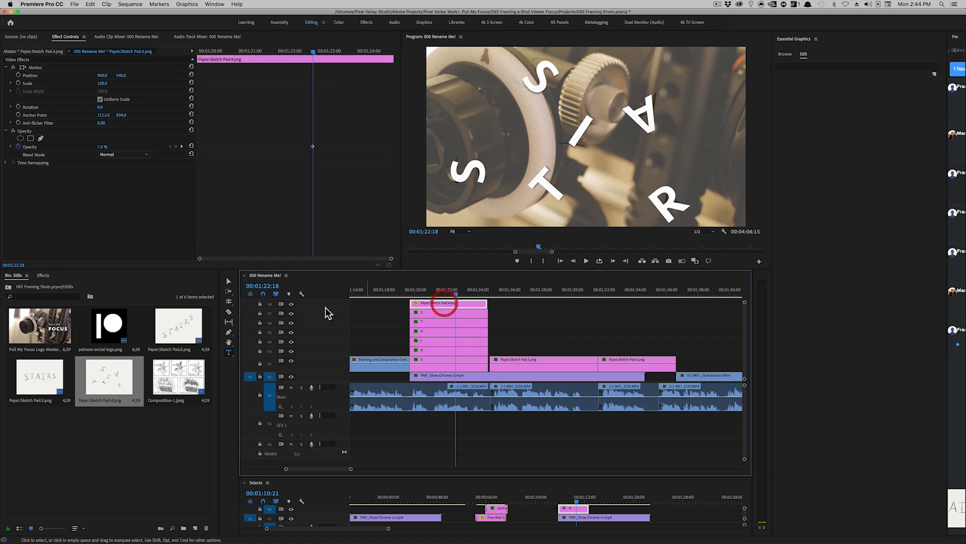
left_click(291, 304)
left_click(410, 290)
key("space")
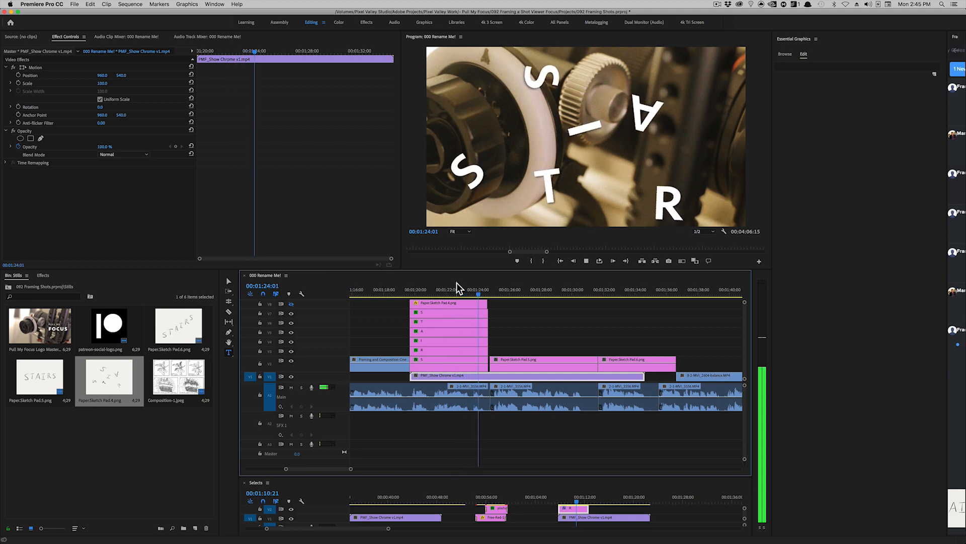
key("space")
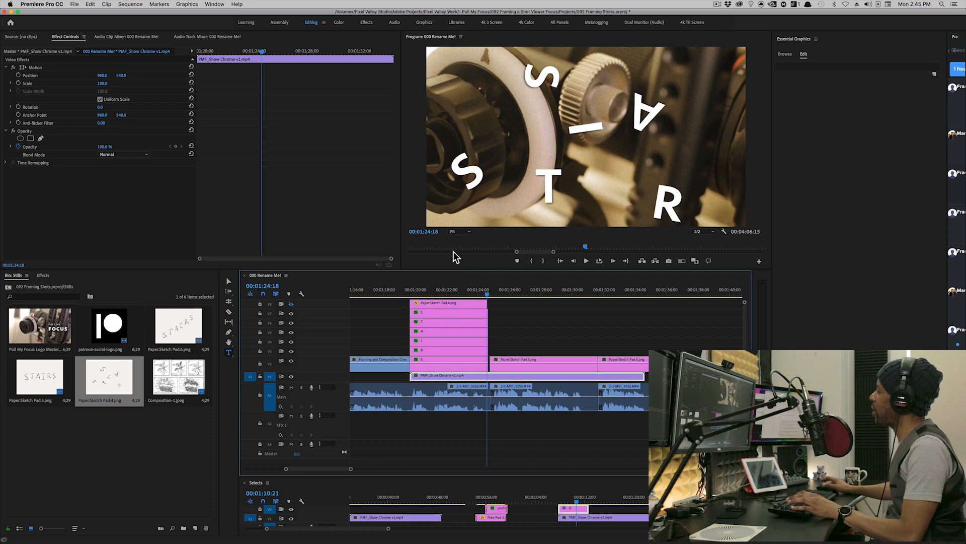
Spread the letters further apart by moving the A to about 1590, 257 and the T to about 738, 921
left_click(445, 332)
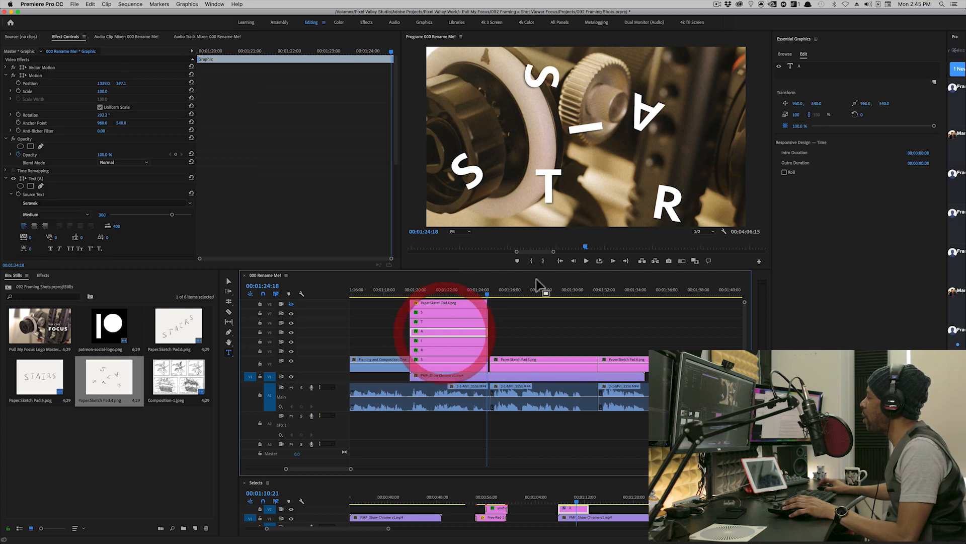
left_click(39, 80)
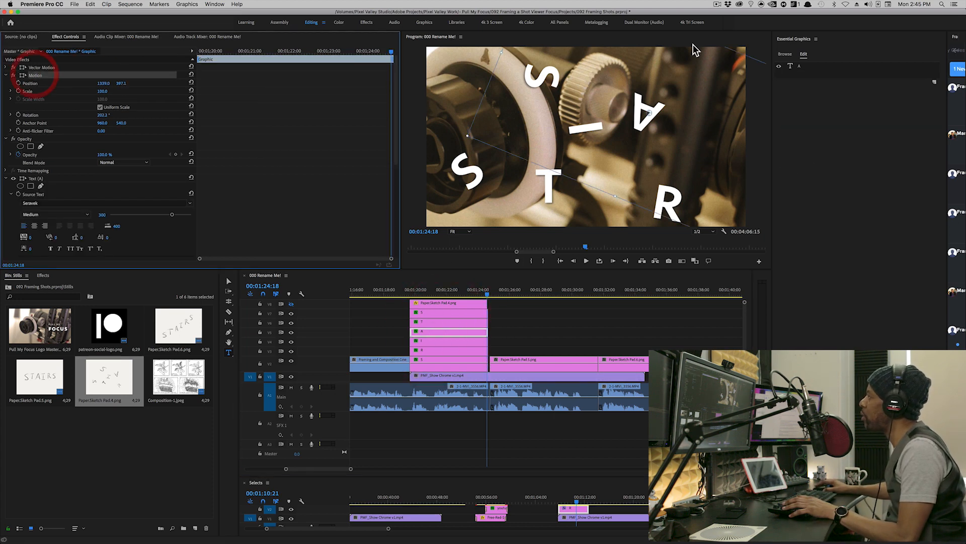
left_click_drag(690, 108, 722, 84)
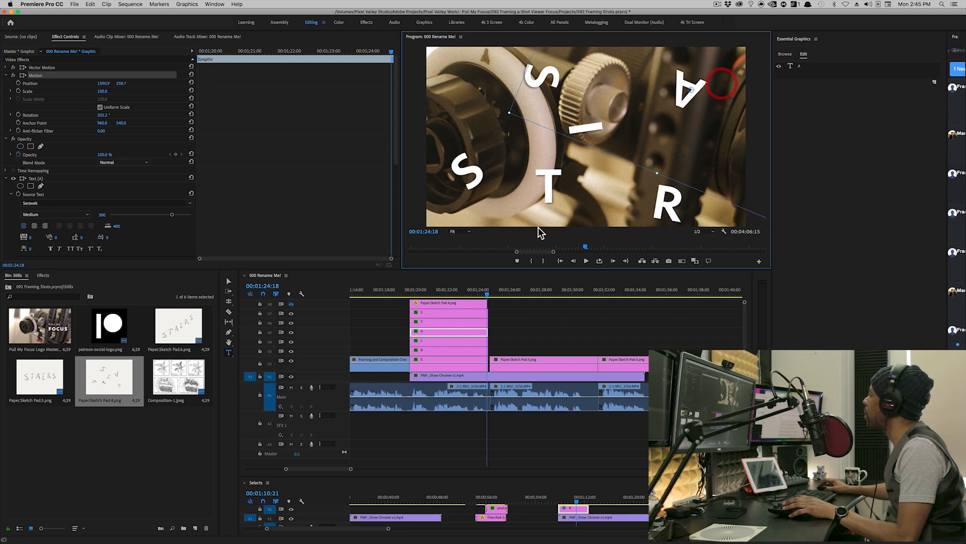
left_click(439, 322)
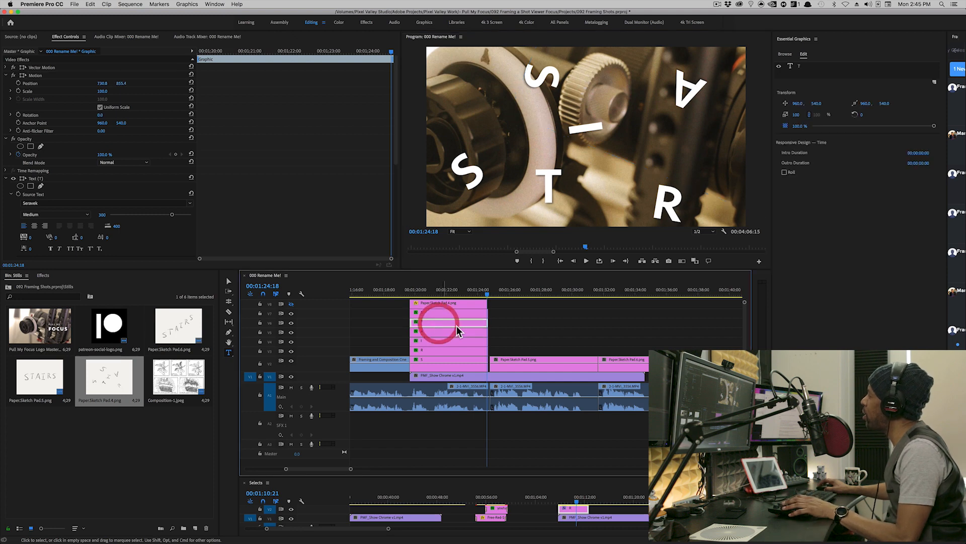
left_click(36, 75)
left_click_drag(578, 185, 579, 195)
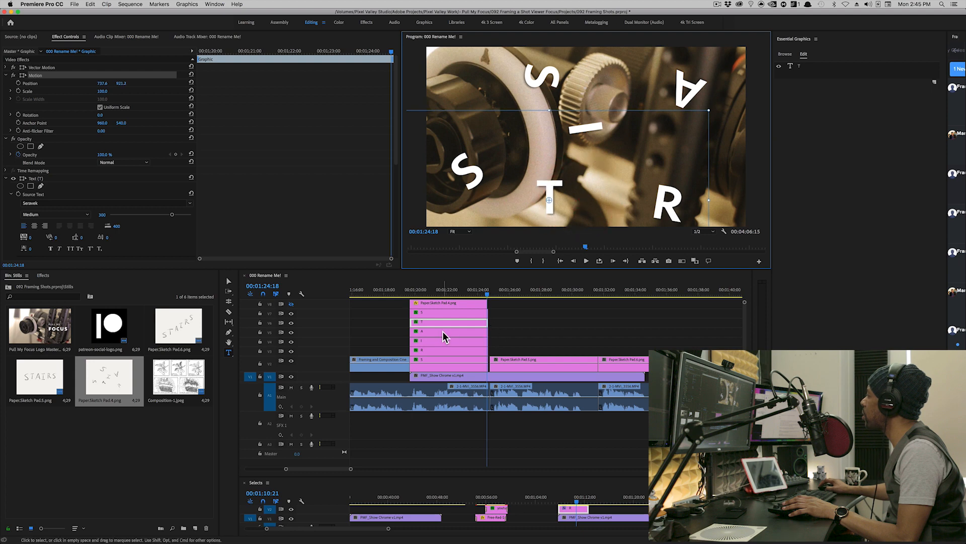
Move the letter S over the focus knob up slightly, to about 286, 674
left_click(442, 359)
left_click(42, 75)
left_click_drag(519, 100, 523, 93)
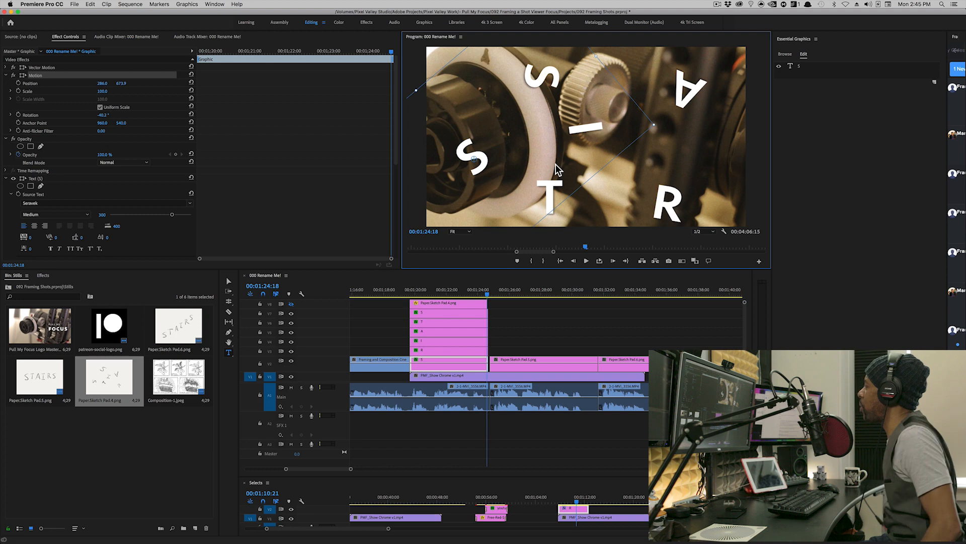
Play the sequence from the start of the letter clips to review the scattered layout
left_click(408, 291)
key("space")
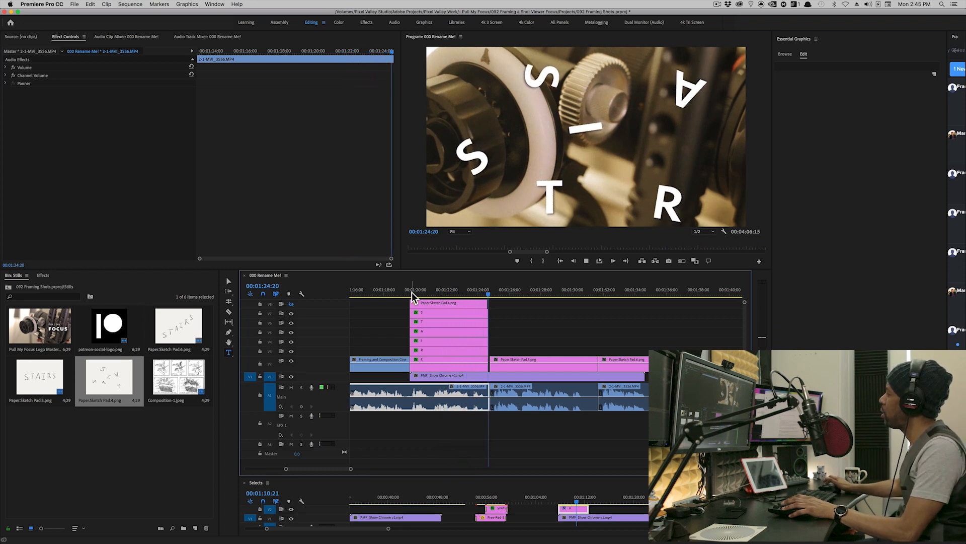
key("space")
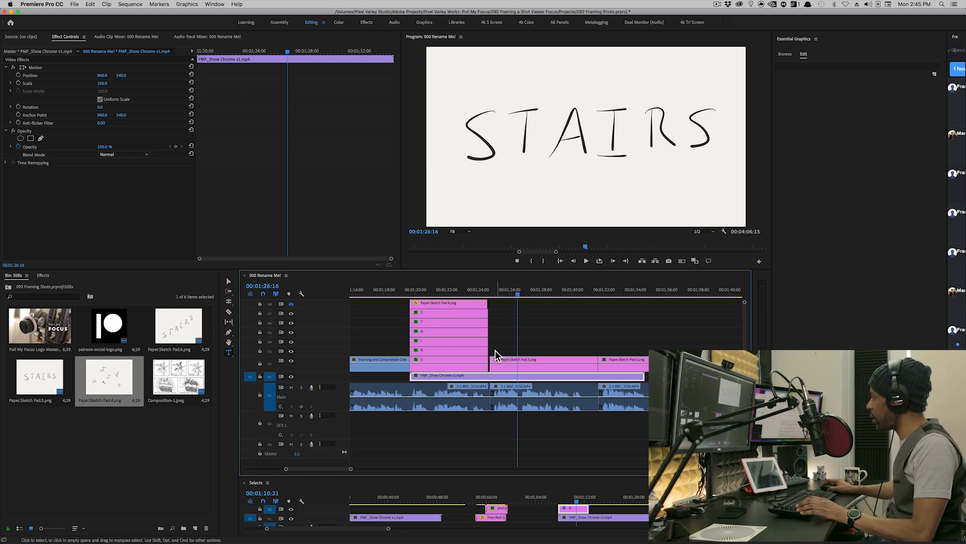
Trim the start of the STAIRS sketch clip to a later time and extend the six letter clips to the playhead at 00:01:26:16
left_click_drag(491, 359, 547, 359)
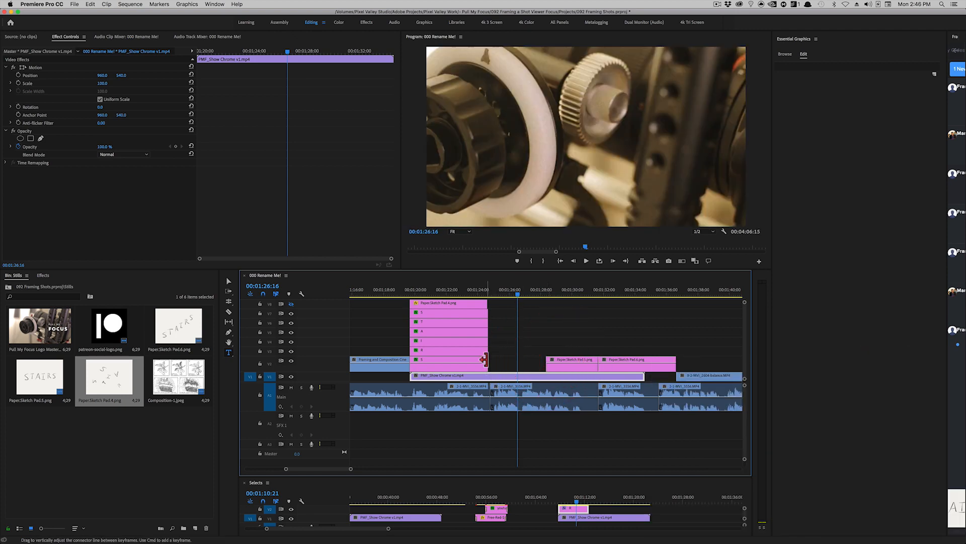
mouse_move(485, 359)
left_mouse_down()
mouse_move(498, 360)
mouse_move(486, 360)
left_mouse_up()
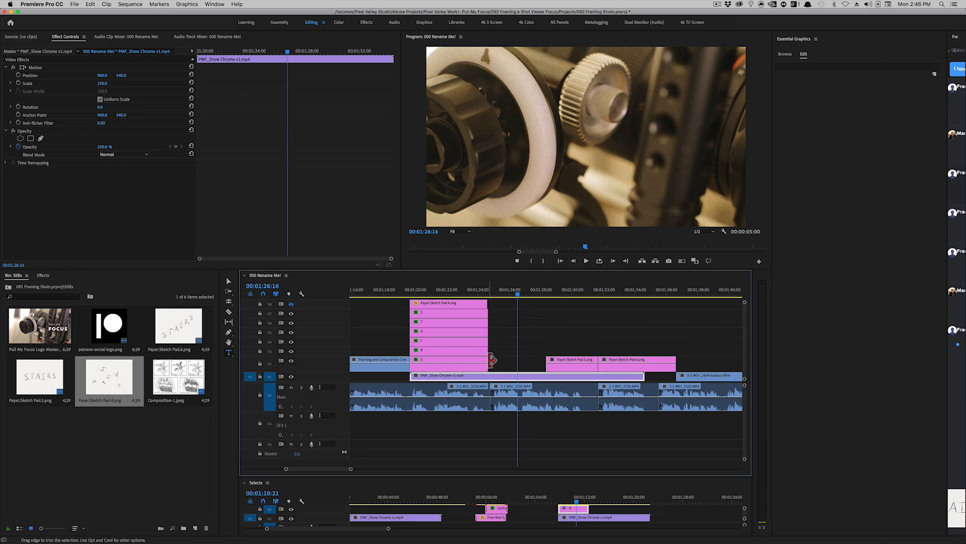
left_click(486, 363)
left_click_drag(500, 312, 484, 368)
left_click_drag(487, 313, 516, 315)
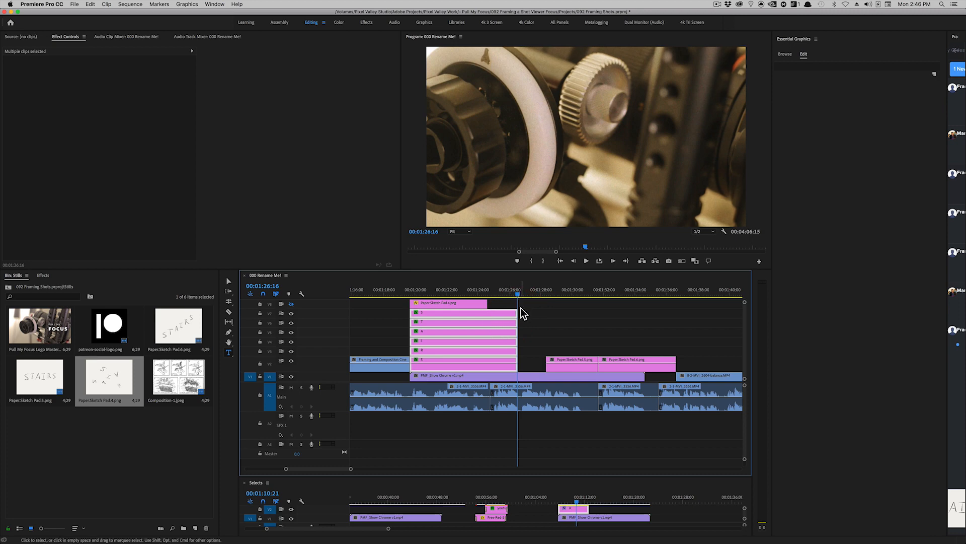
left_click(526, 390)
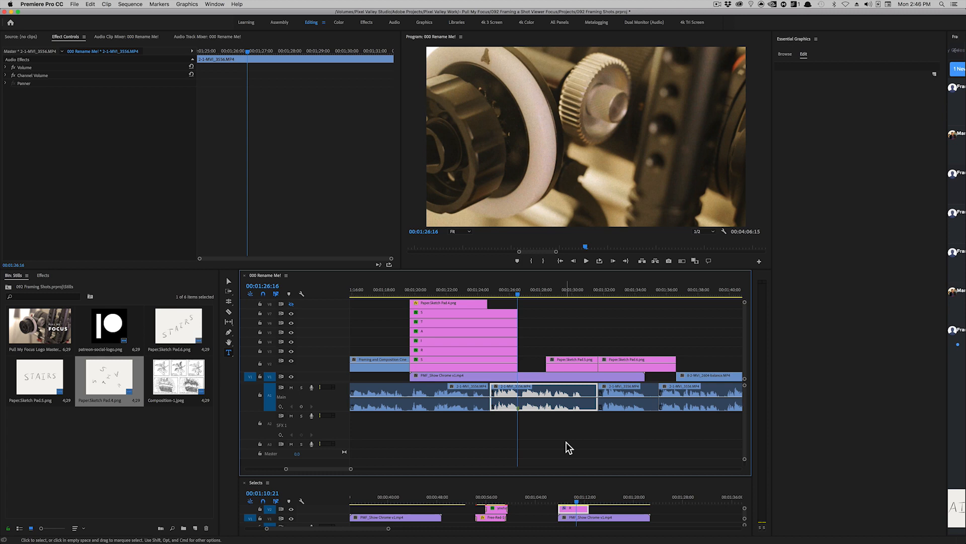
Play back the extended letter section to check its timing against the narration
left_click_drag(496, 289, 437, 294)
key("space")
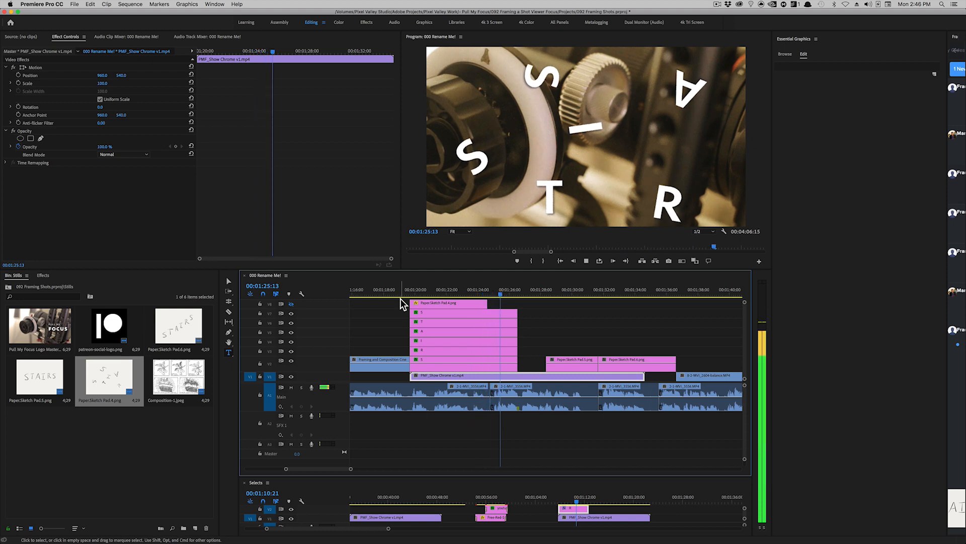
key("space")
Move the playhead to 00:01:25:20 and undo the last extension of the six letter clips
mouse_move(505, 294)
left_mouse_down()
mouse_move(461, 300)
mouse_move(504, 297)
left_mouse_up()
left_click(488, 313)
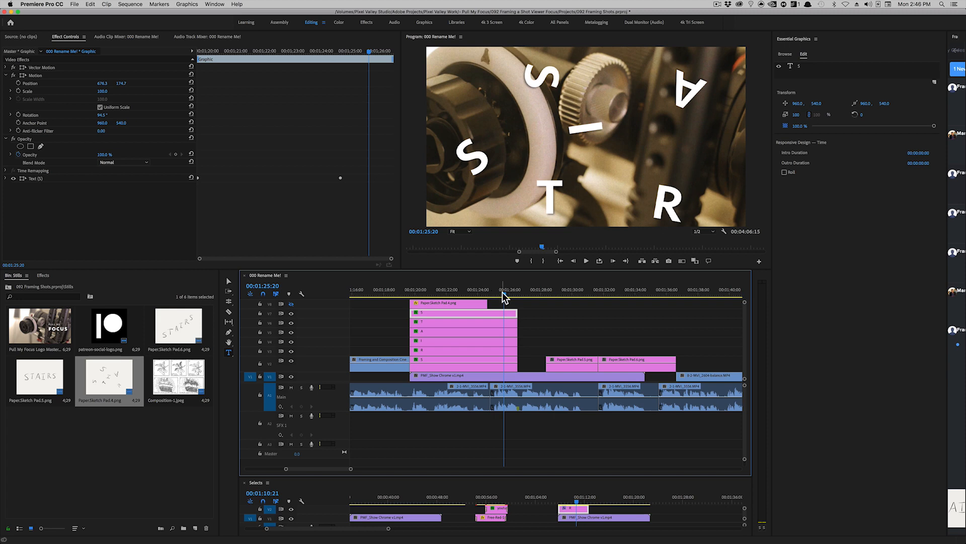
key("super+z")
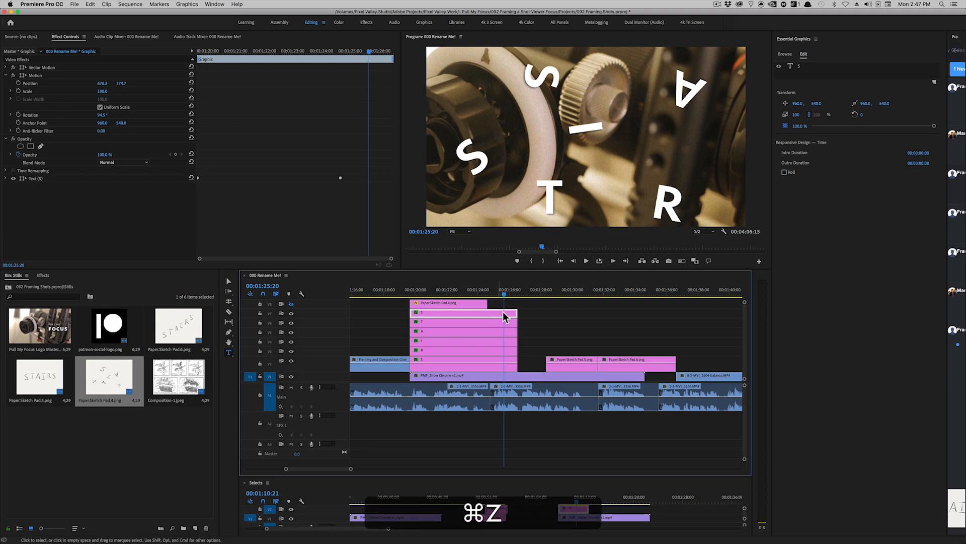
left_click(513, 308)
key("super+z")
Rate-stretch the six letter clips together so that they end at 00:01:25:20
left_click_drag(497, 313, 482, 359)
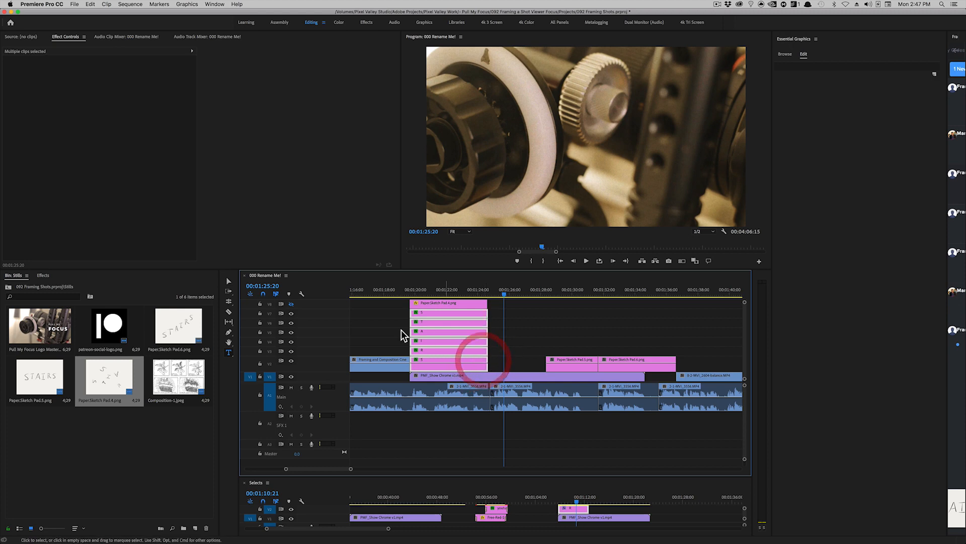
key("r")
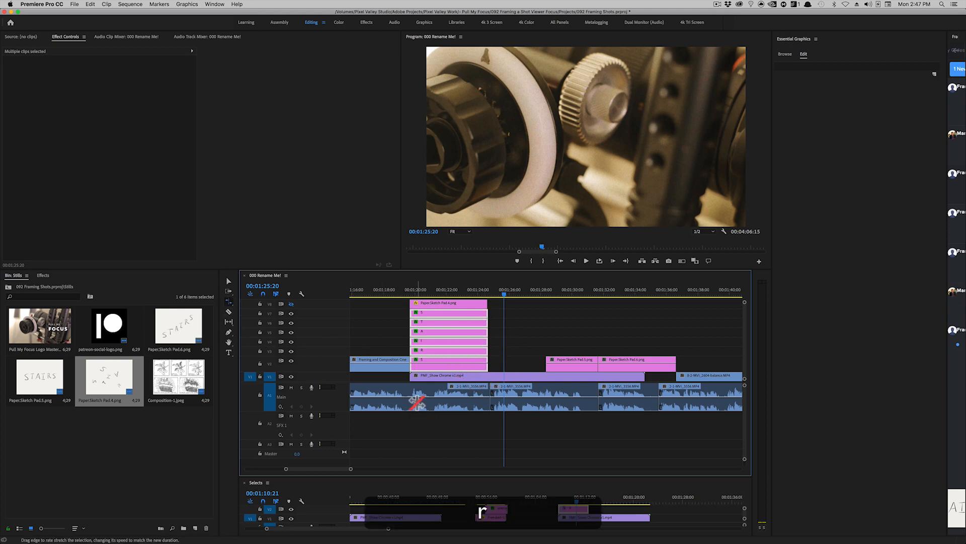
left_click_drag(487, 314, 502, 314)
left_click(500, 291)
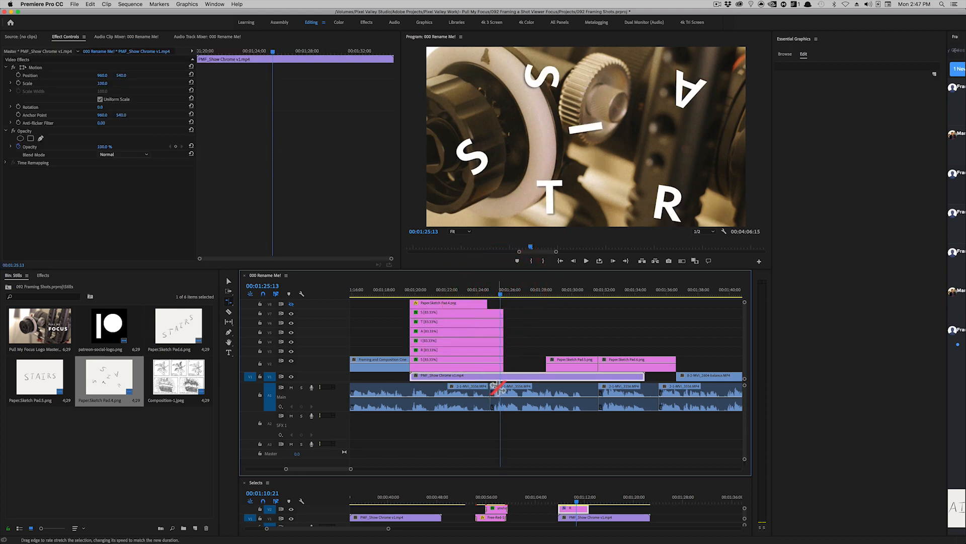
key("v")
left_click(487, 317)
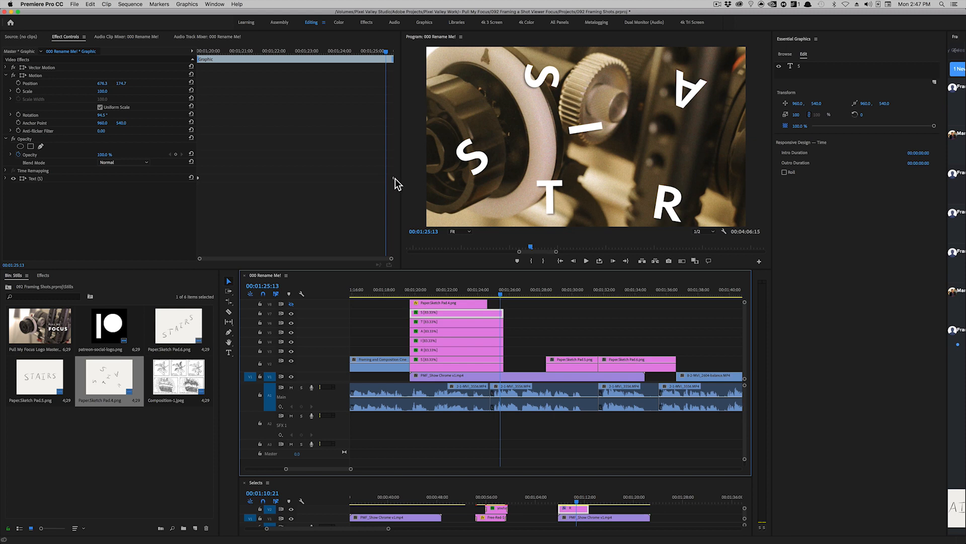
Play the rate-stretched letter clips from their beginning to check the slowed movement against the narration
left_click_drag(500, 294, 415, 295)
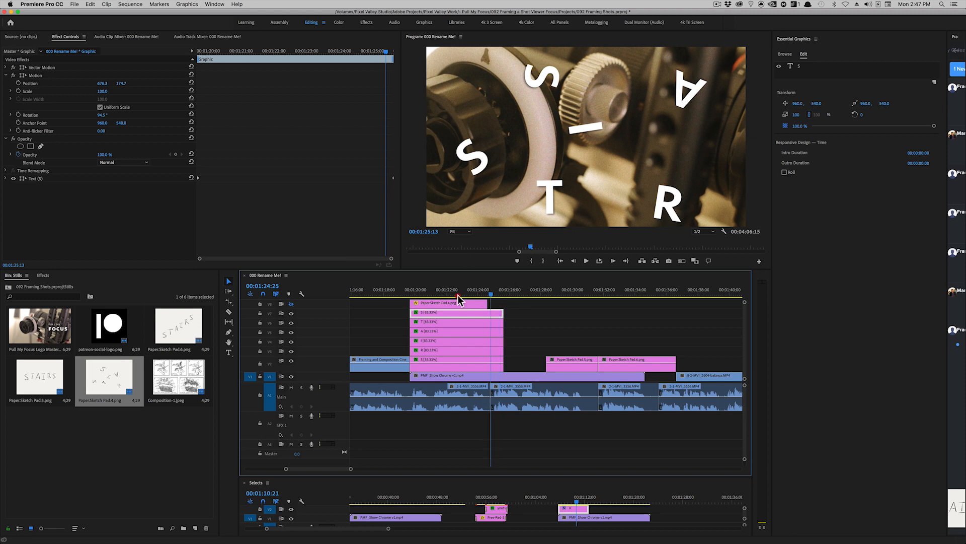
left_click(414, 291)
key("space")
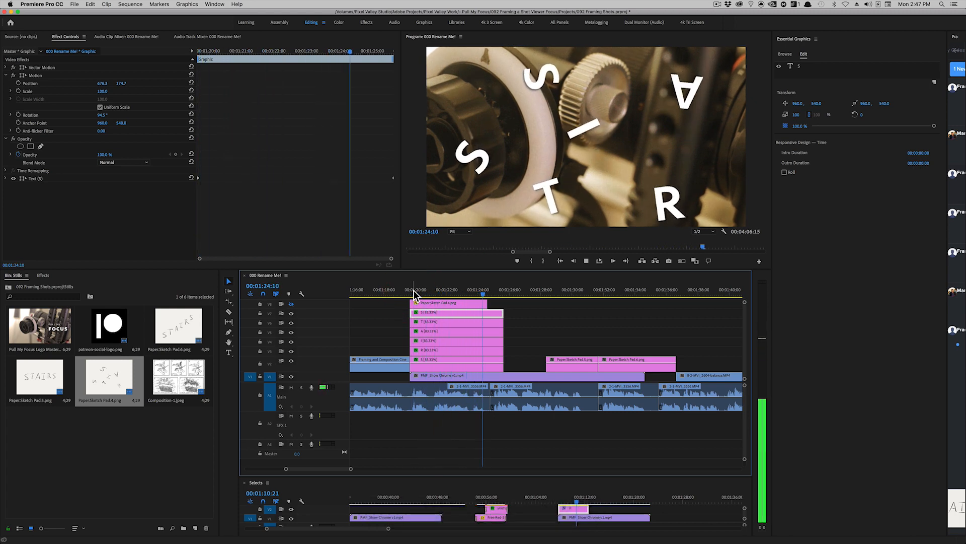
key("space")
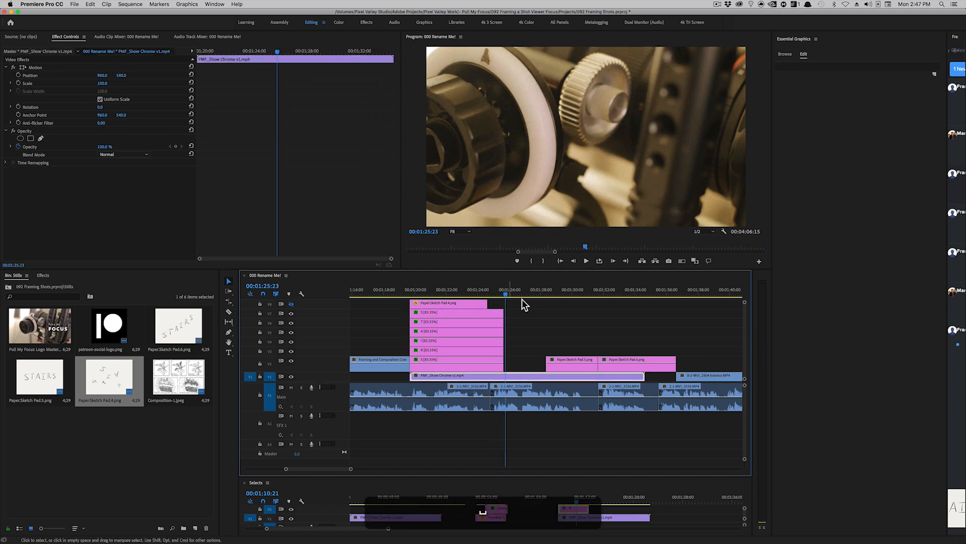
Extend the ends of all six letter clips to the start of the first STAIRS sketch clip
left_click(496, 291)
left_click_drag(496, 293, 505, 360)
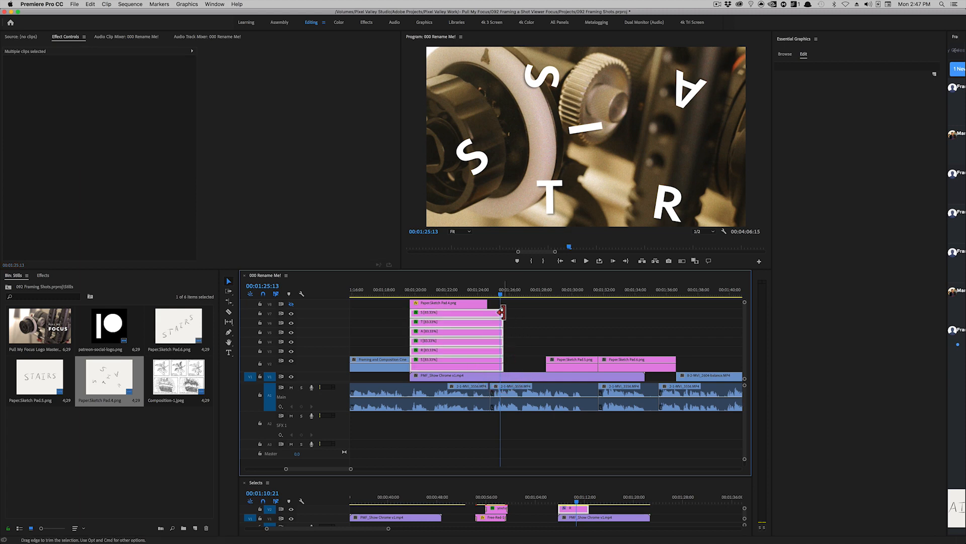
left_click_drag(500, 312, 546, 313)
Play from 00:01:24:17 to listen for when the letters should start rearranging
left_click(495, 293)
left_click_drag(495, 293, 488, 292)
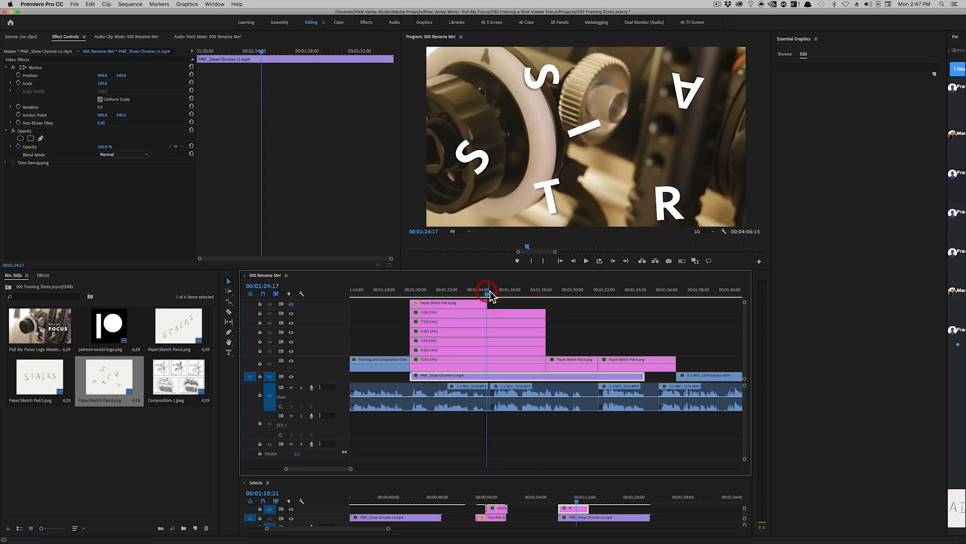
key("space")
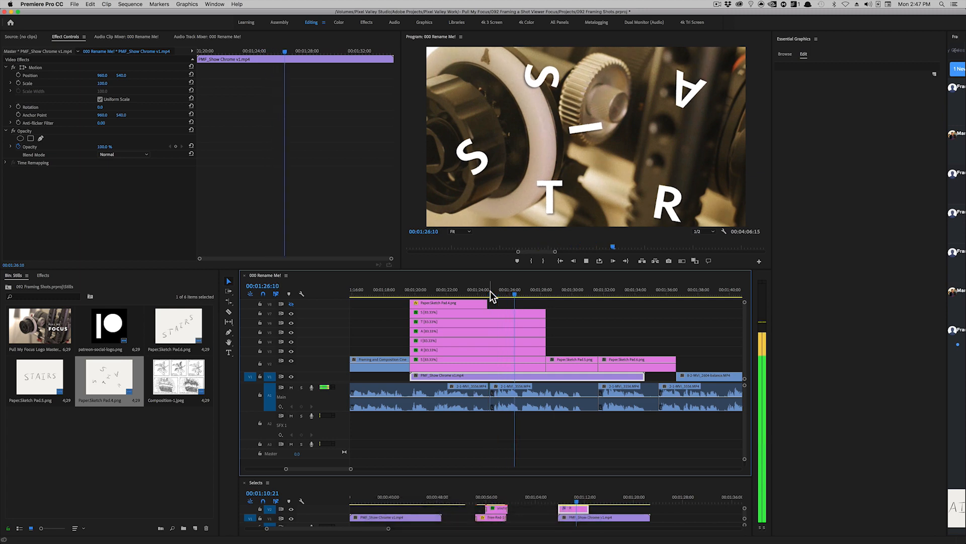
key("space")
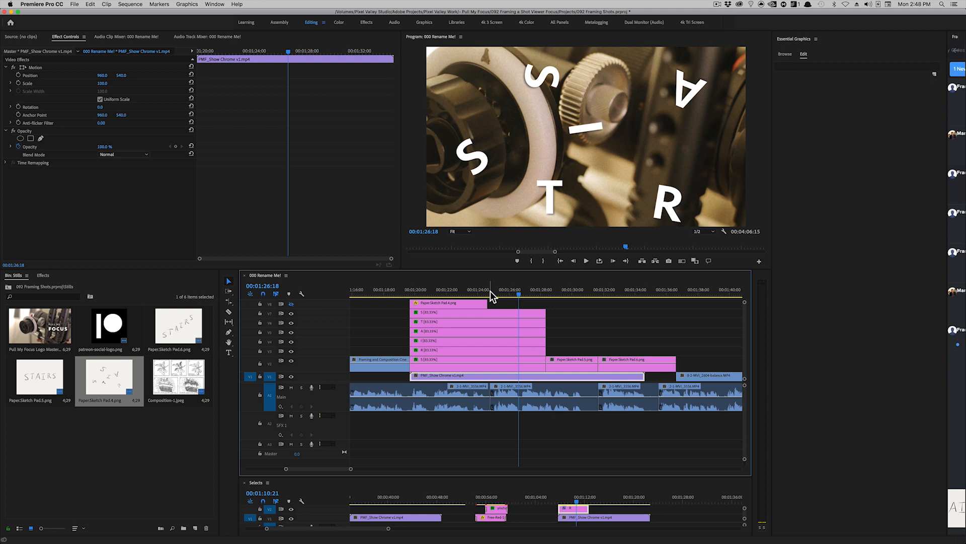
Find the narration cue and add a Position keyframe to the uppermost S clip at 00:01:25:10
left_click(511, 312)
left_click_drag(519, 296, 495, 297)
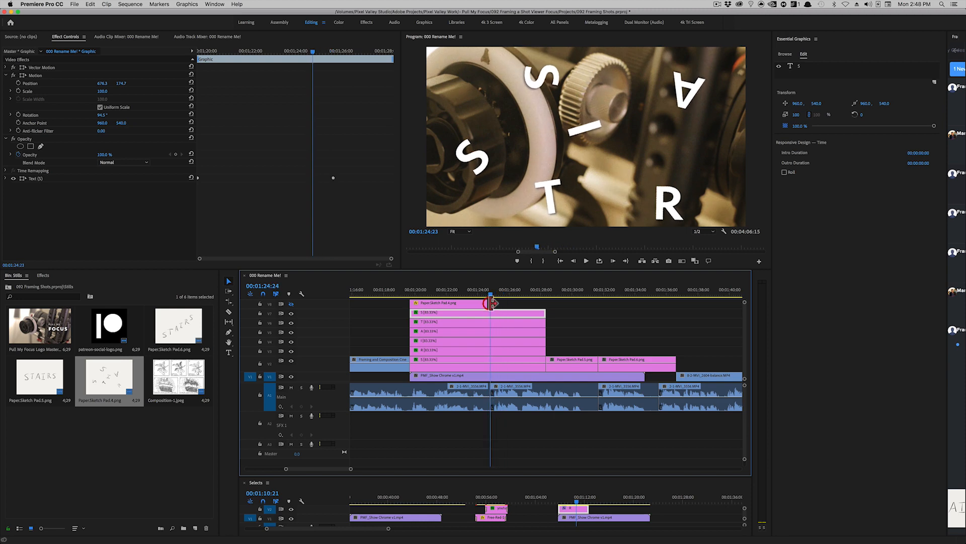
key("space")
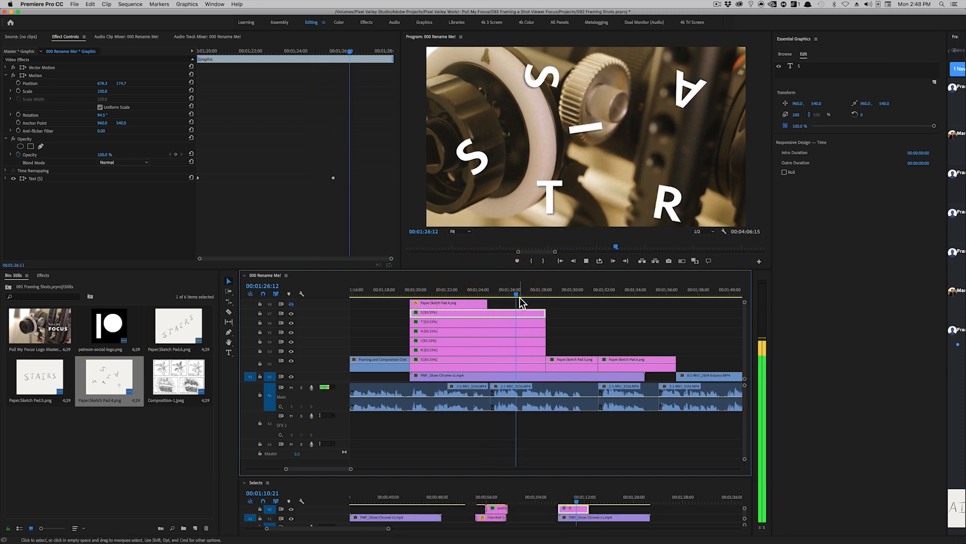
mouse_move(507, 297)
left_mouse_down()
mouse_move(490, 297)
mouse_move(498, 301)
left_mouse_up()
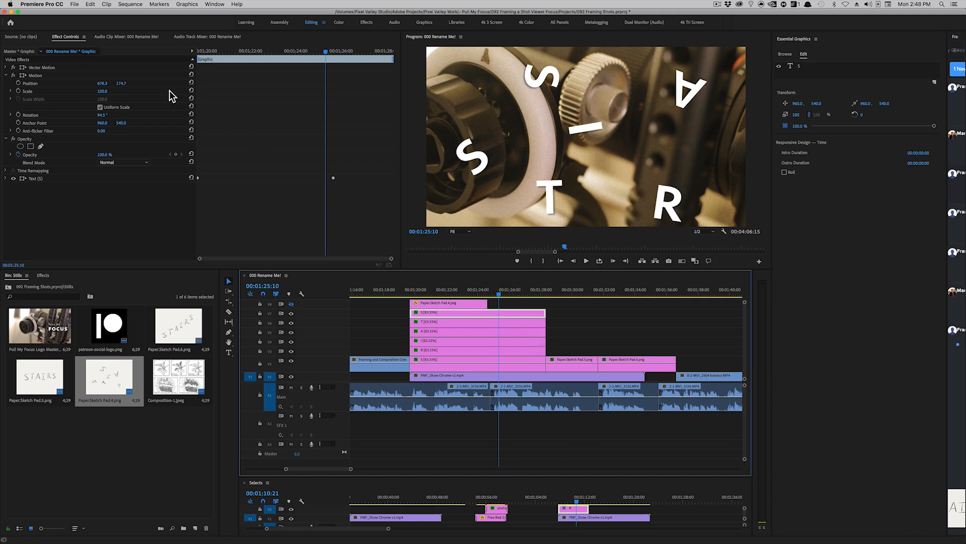
left_click(18, 83)
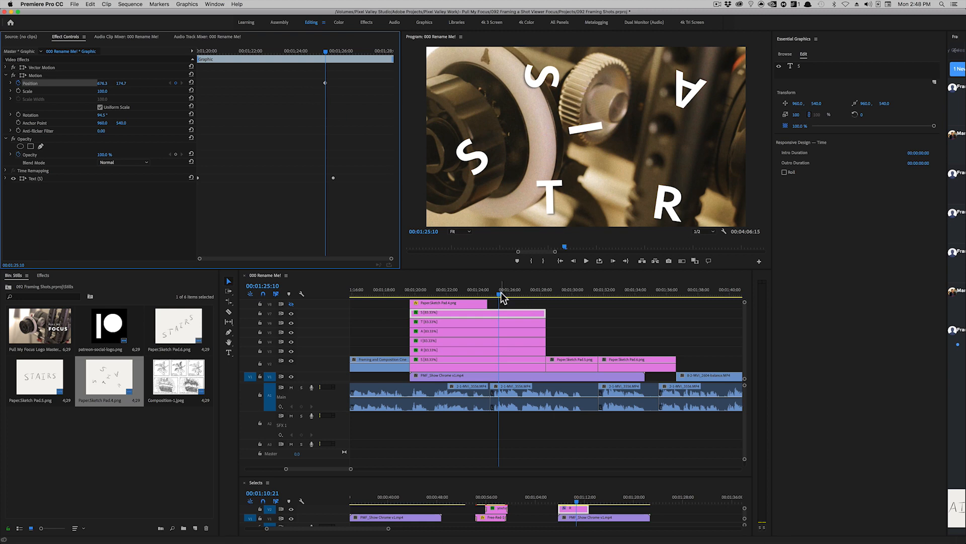
Play to the cue at 00:01:26:23, add a marker there on the narration clip, and reselect the uppermost S clip
key("space")
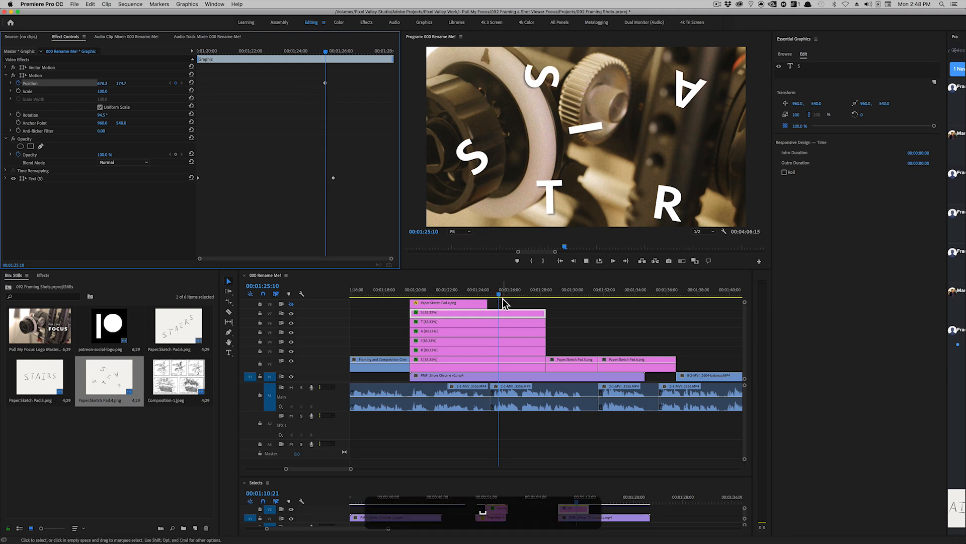
key("space")
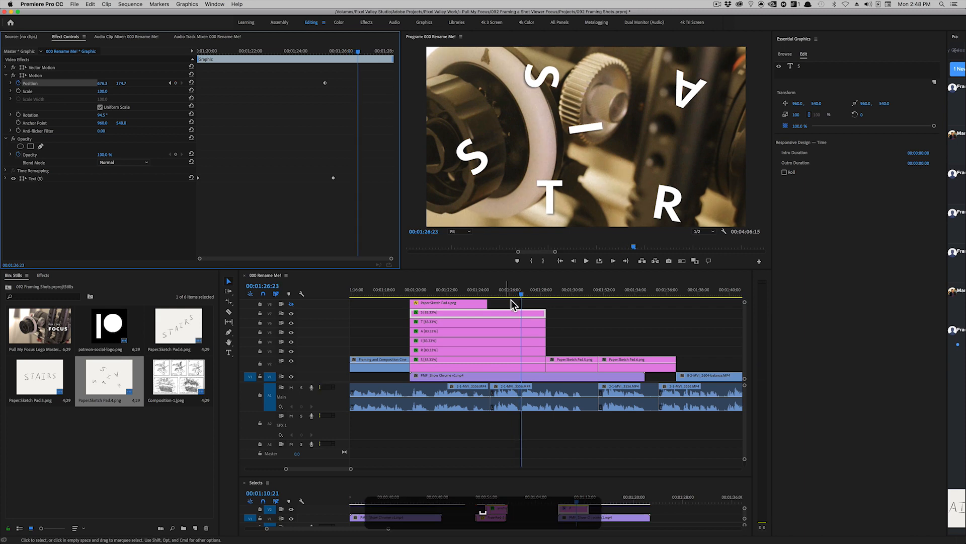
left_click(533, 395)
key("m")
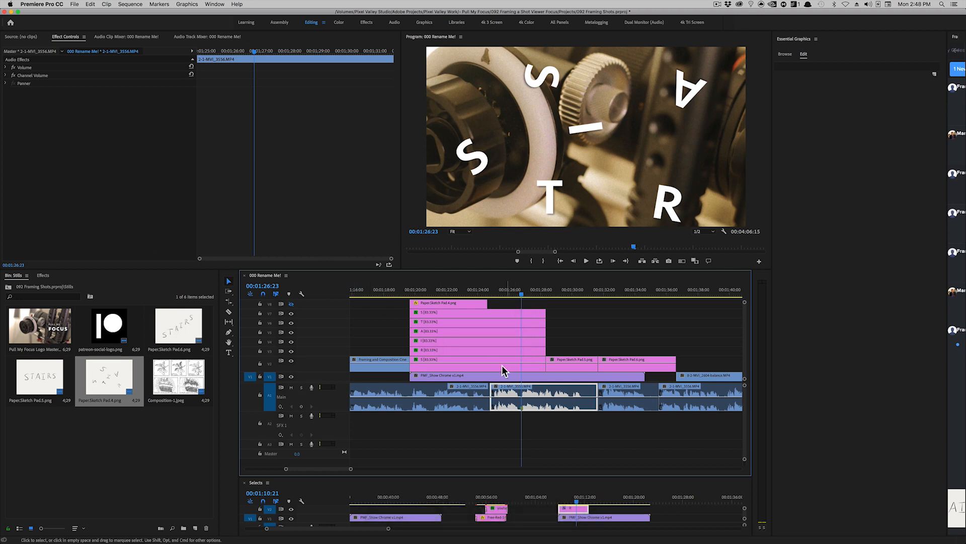
left_click(471, 314)
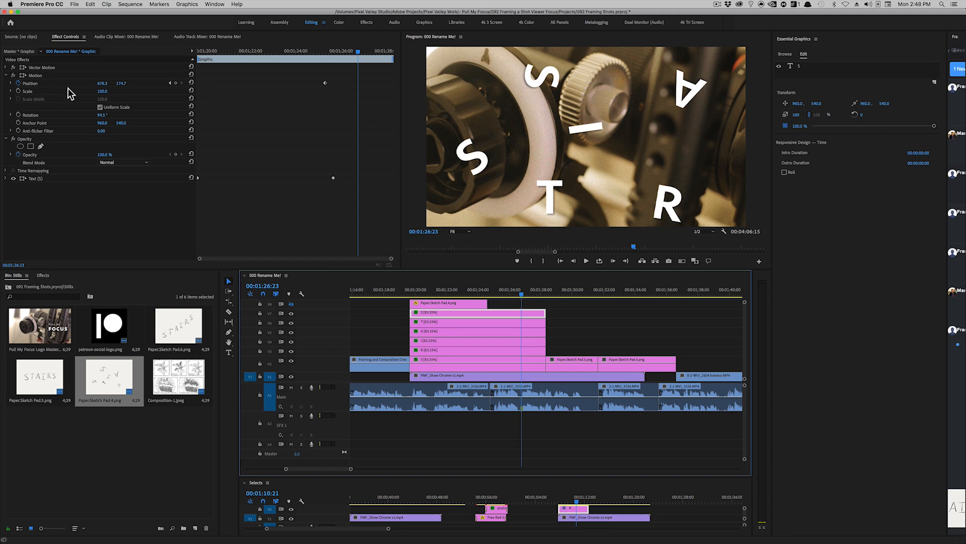
left_click(33, 76)
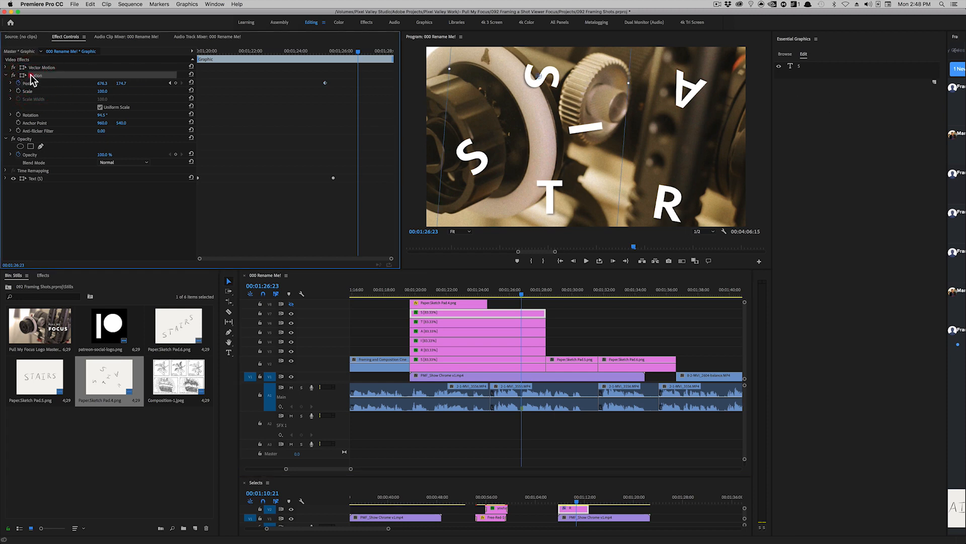
left_click_drag(546, 80, 499, 179)
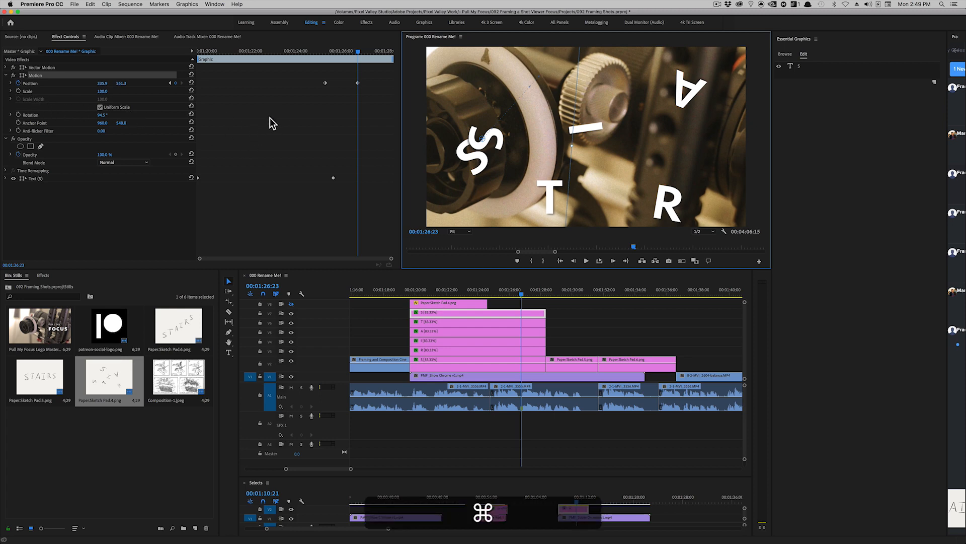
key("super+z")
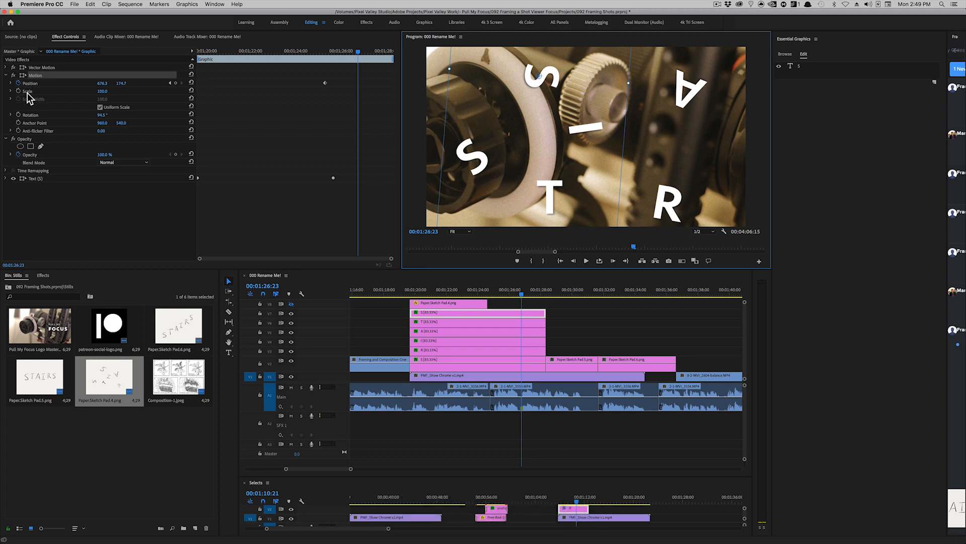
left_click(18, 115)
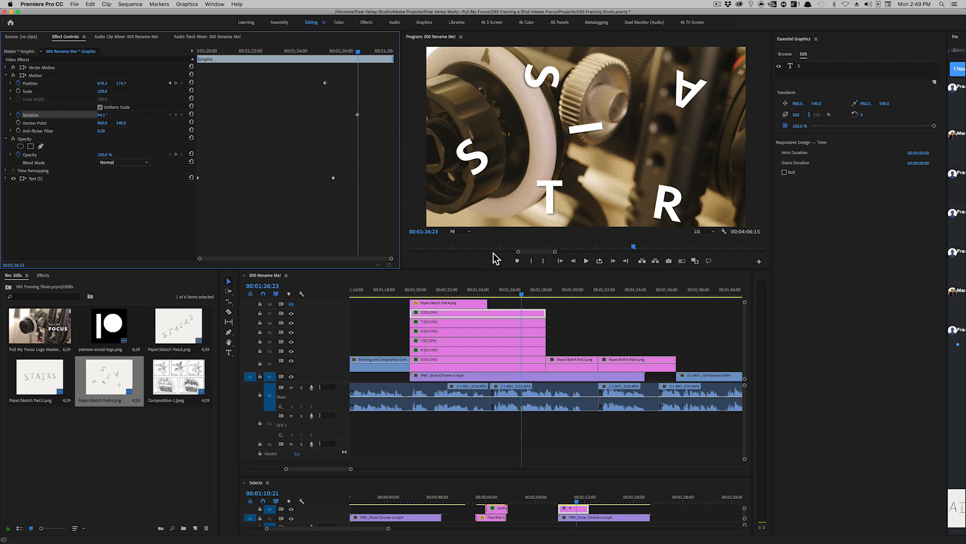
key("super+z")
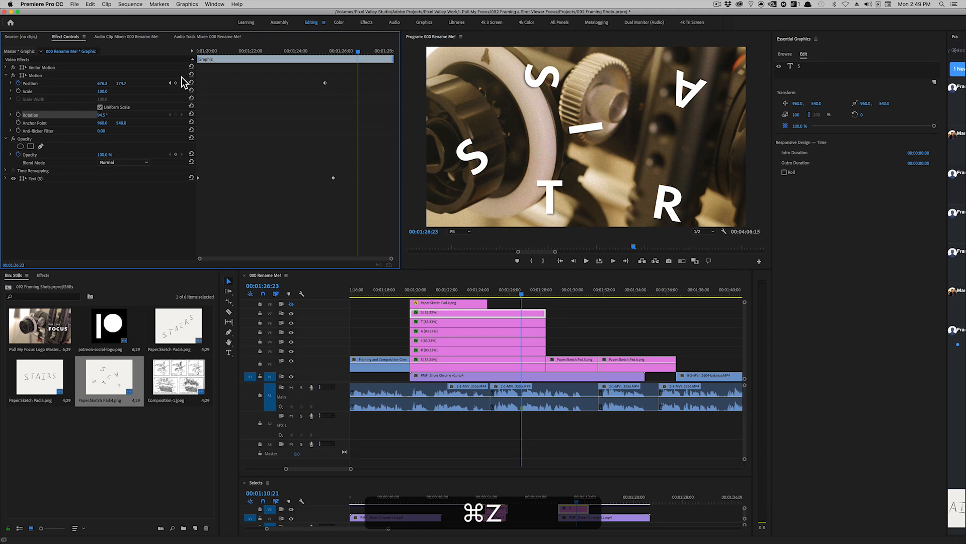
Add a Rotation keyframe to the S clip at its Position keyframe, at 00:01:25:10
left_click(170, 83)
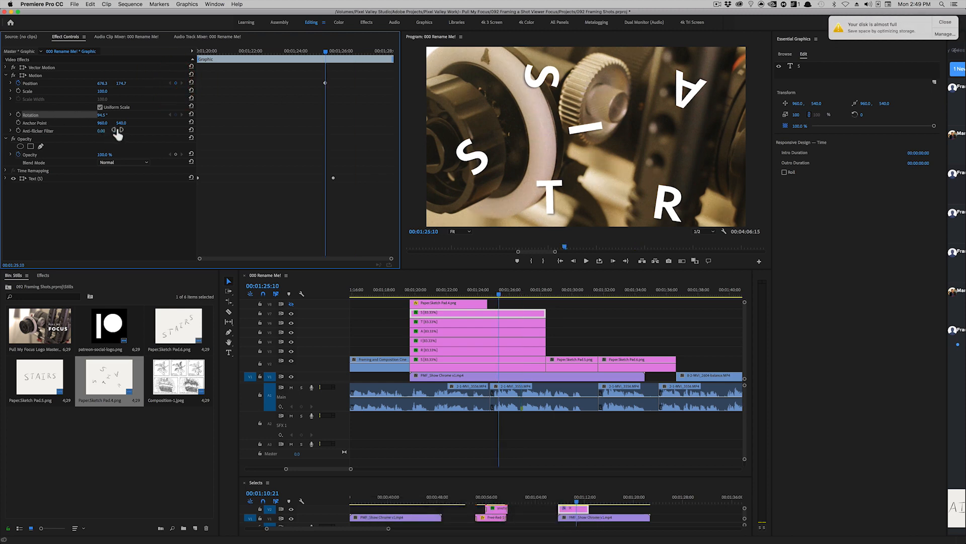
left_click(18, 114)
left_click_drag(327, 52, 327, 55)
left_click(945, 21)
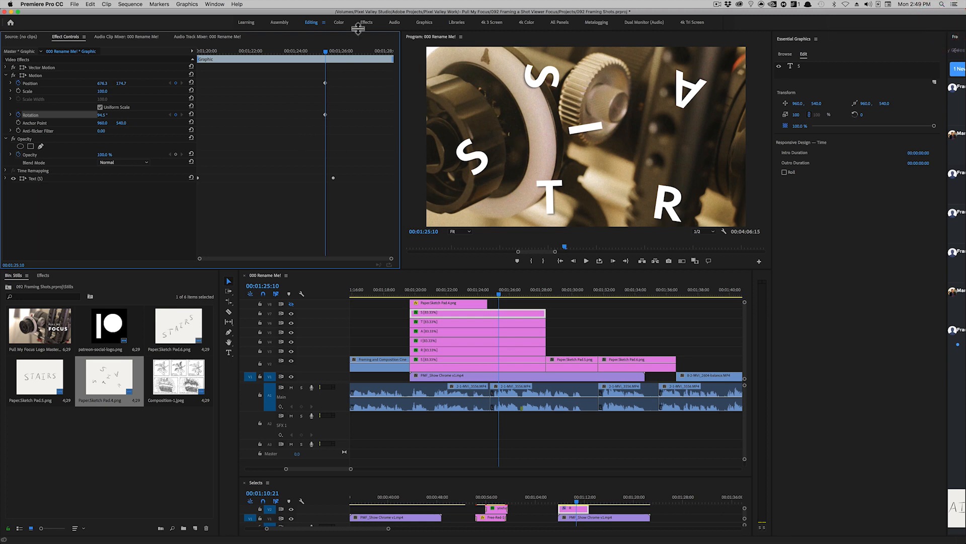
At 00:01:26:23, rotate the upper S to -2.5° and move it beside the other S, to about 372, 576
left_click(326, 52)
key("space")
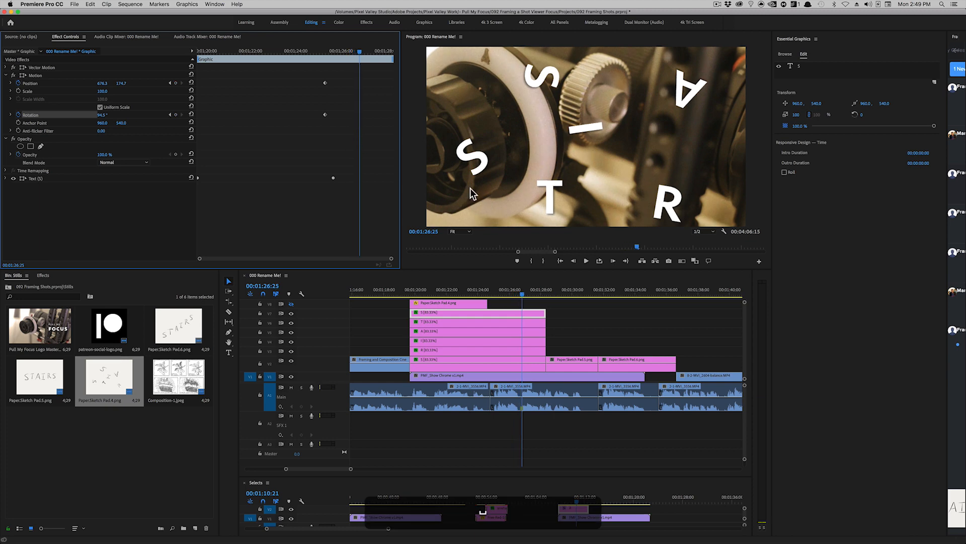
left_click(517, 297)
left_click(521, 296, "shift")
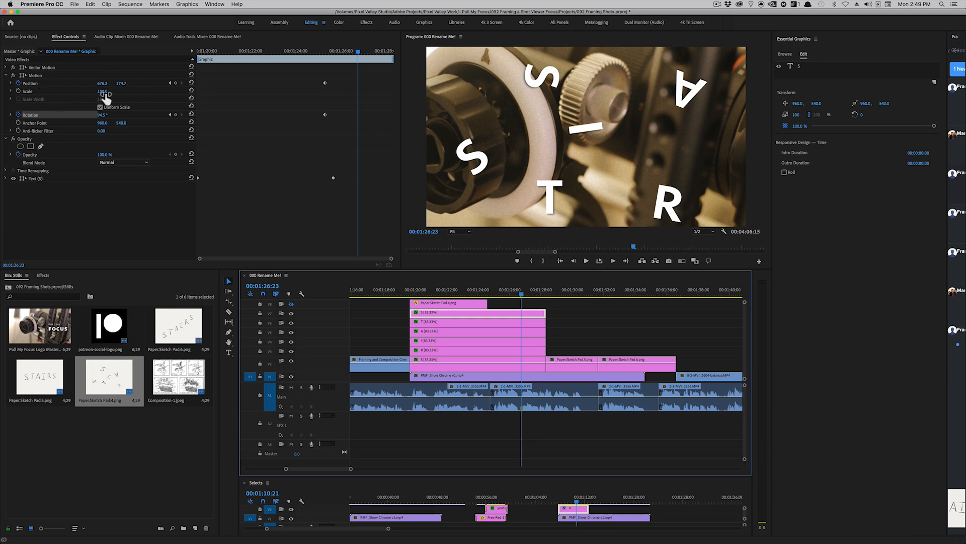
left_click_drag(101, 115, 51, 115)
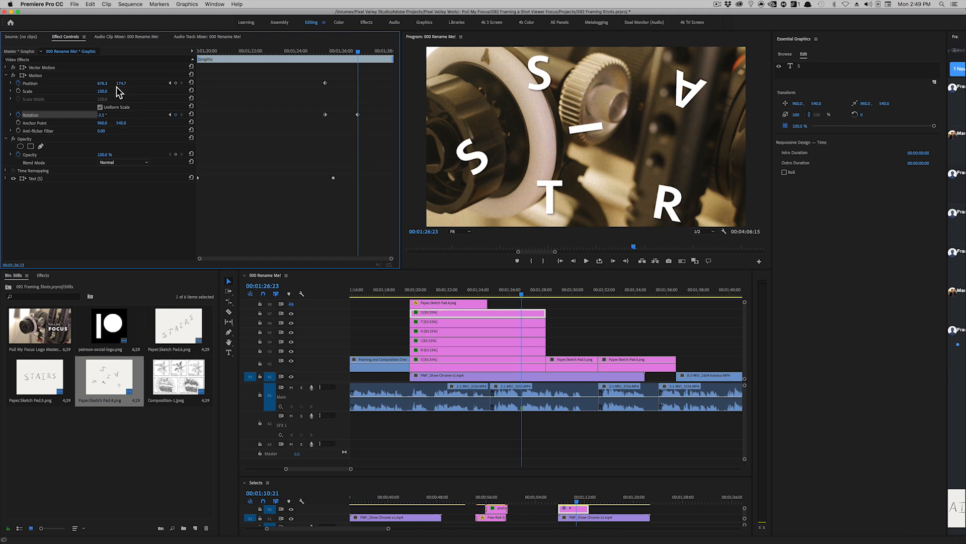
left_click(35, 76)
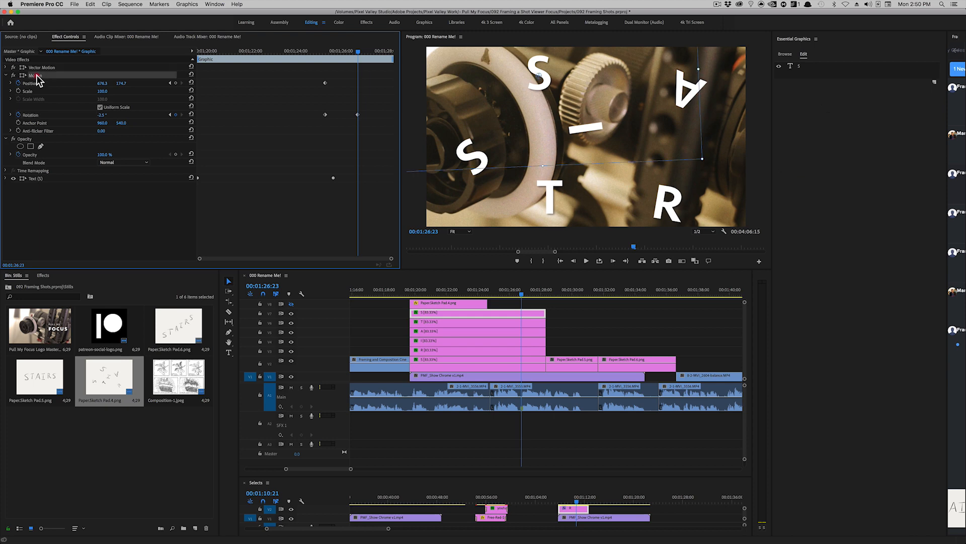
left_click_drag(586, 86, 537, 147)
Set the temporal interpolation of the S clip's first Position keyframe to Ease Out
left_click_drag(320, 81, 332, 108)
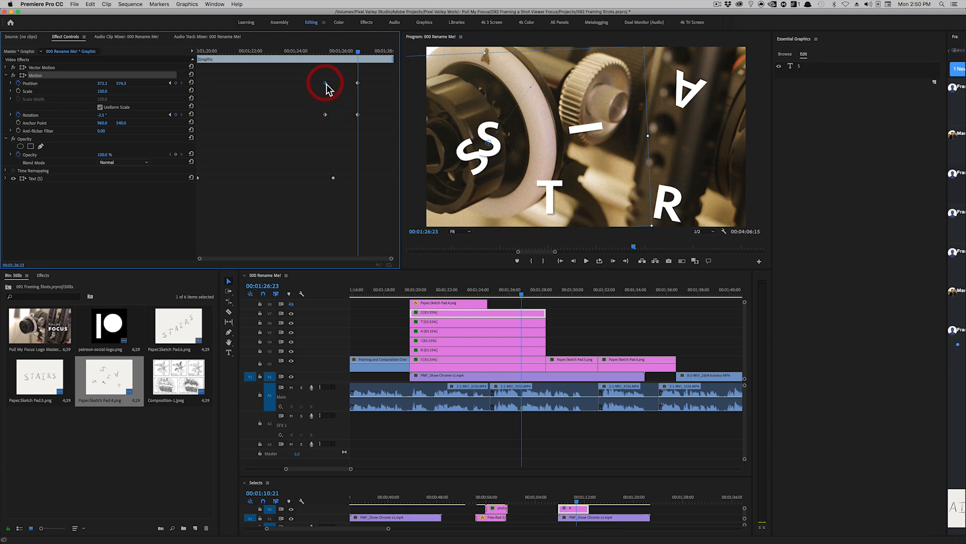
right_click(326, 83)
mouse_move(370, 148)
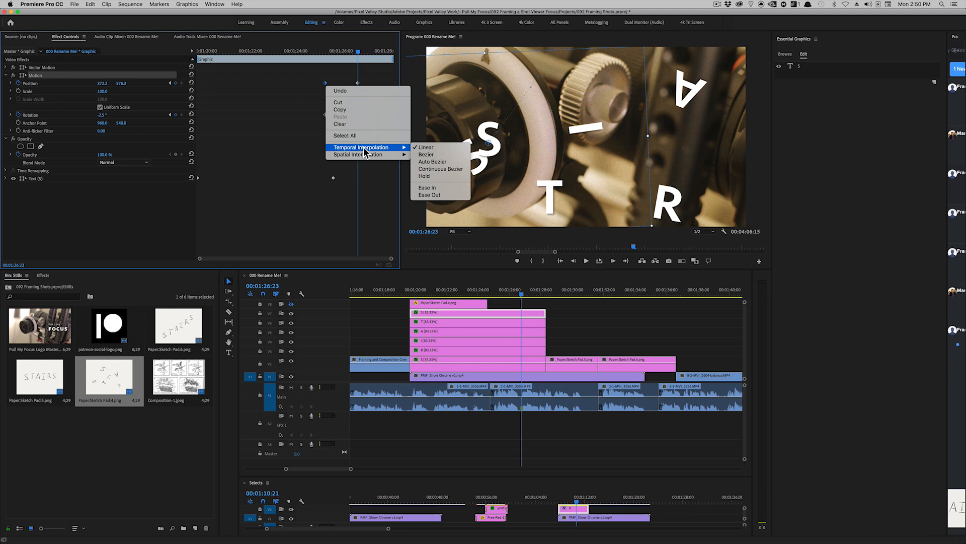
left_click(445, 195)
Set the temporal interpolation of the S clip's second Position keyframe to Ease In and save the project
right_click(358, 83)
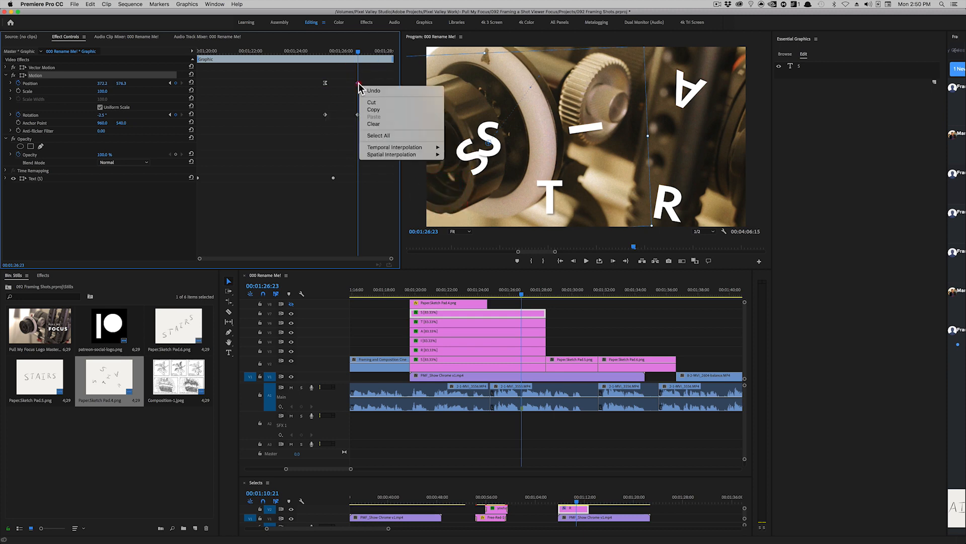
mouse_move(423, 147)
left_click(458, 189)
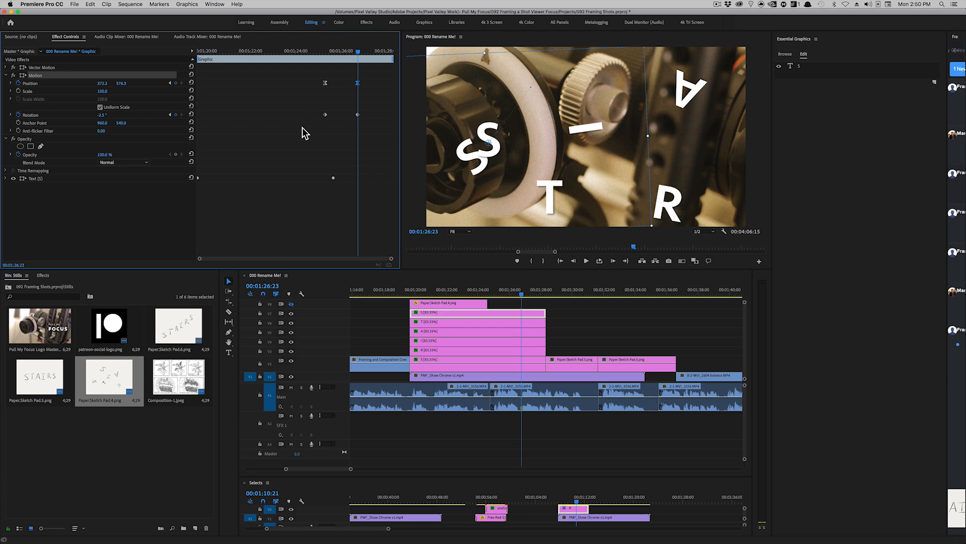
key("super+s")
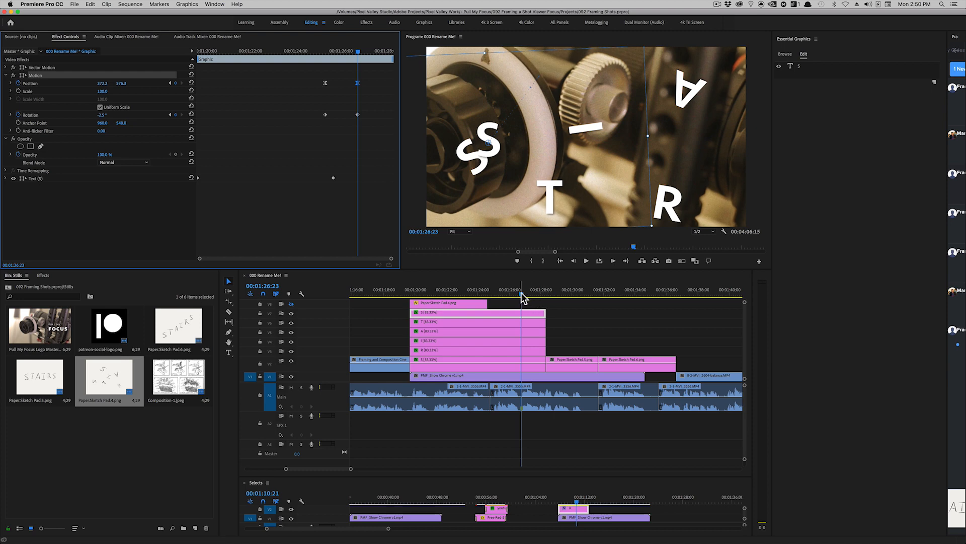
Play back the upper S clip's eased move against the narration to check its timing
left_click_drag(524, 299, 479, 297)
key("space")
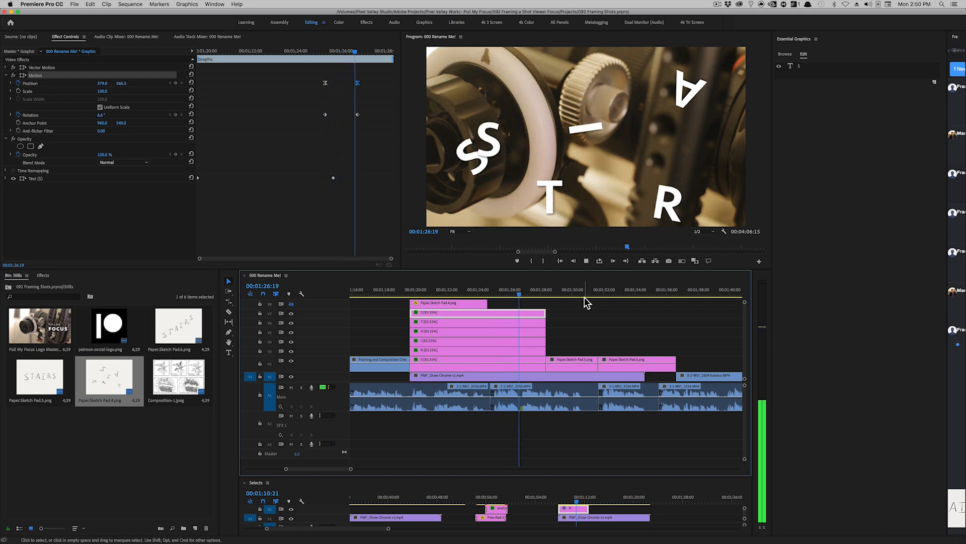
key("space")
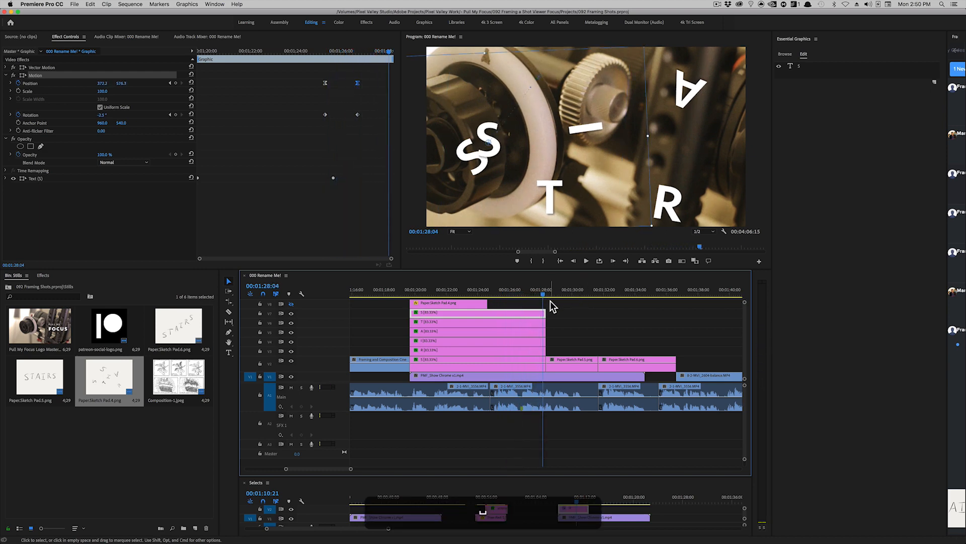
mouse_move(544, 292)
left_mouse_down()
mouse_move(459, 300)
mouse_move(528, 301)
left_mouse_up()
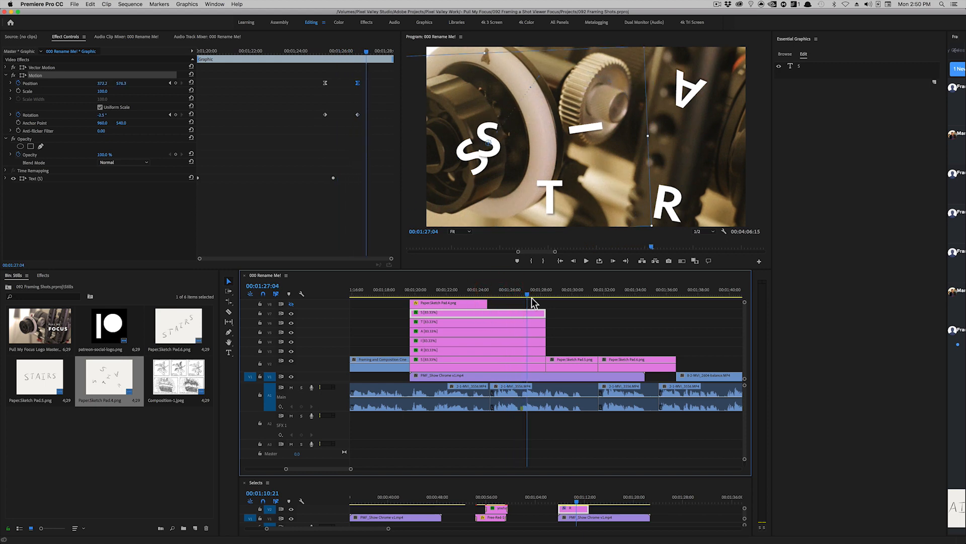
Go to the upper S clip's first Position keyframe at 00:01:25:10 and add a marker there on the narration clip
left_click(466, 322)
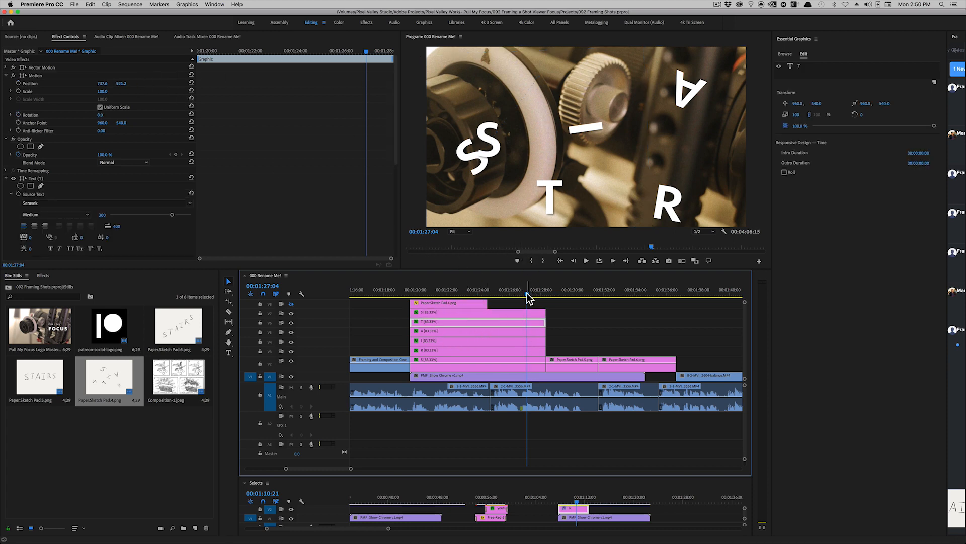
left_click(470, 313)
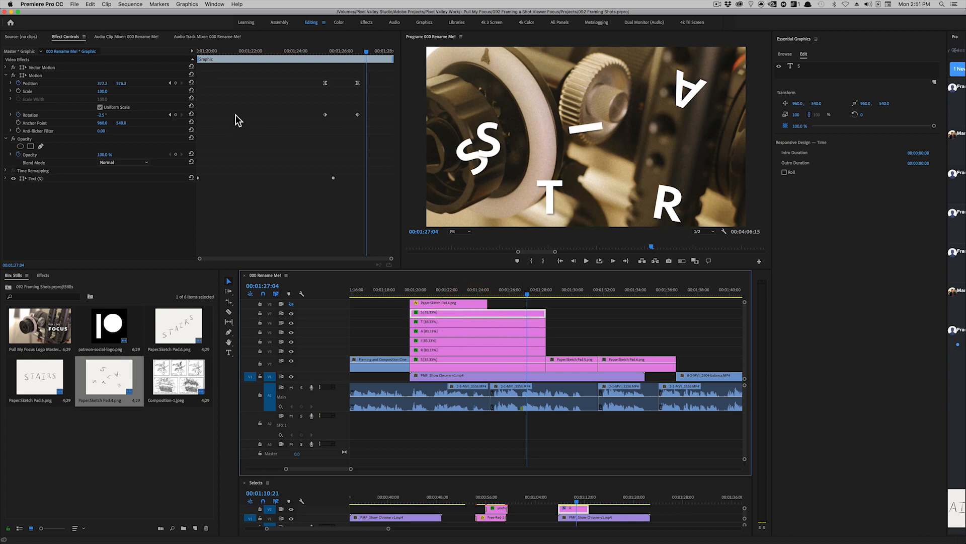
left_click(170, 83)
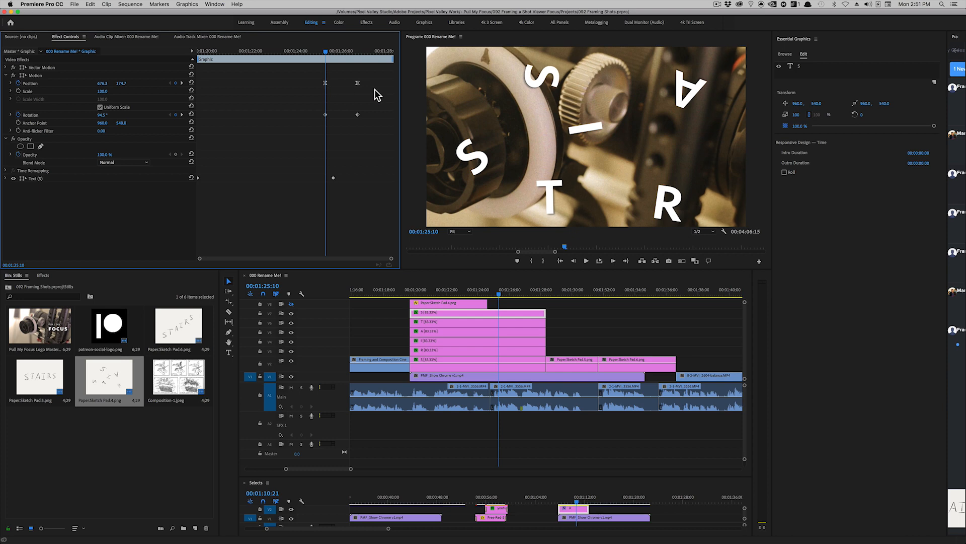
left_click(523, 395)
key("m")
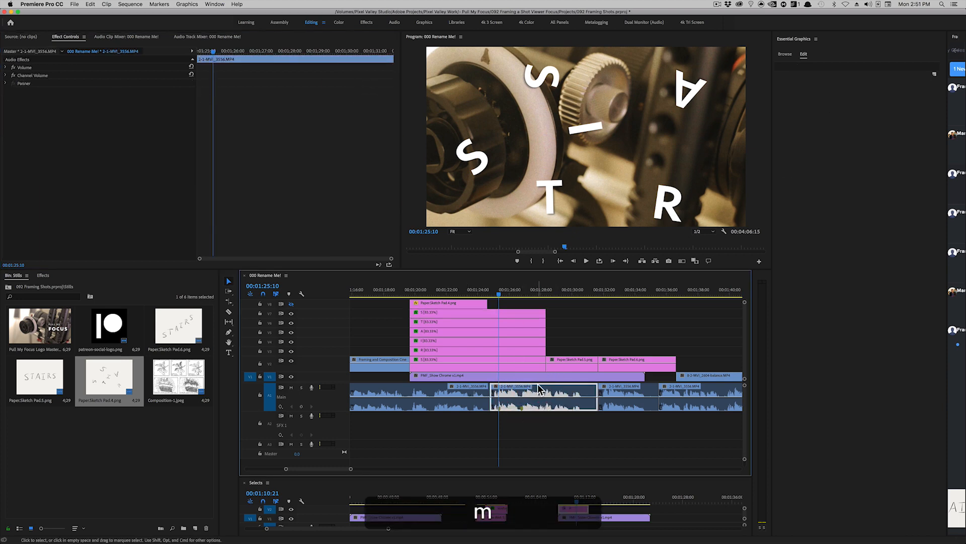
Turn on Position and Rotation keyframing for the T clip at the 00:01:25:10 marker
left_click(455, 323)
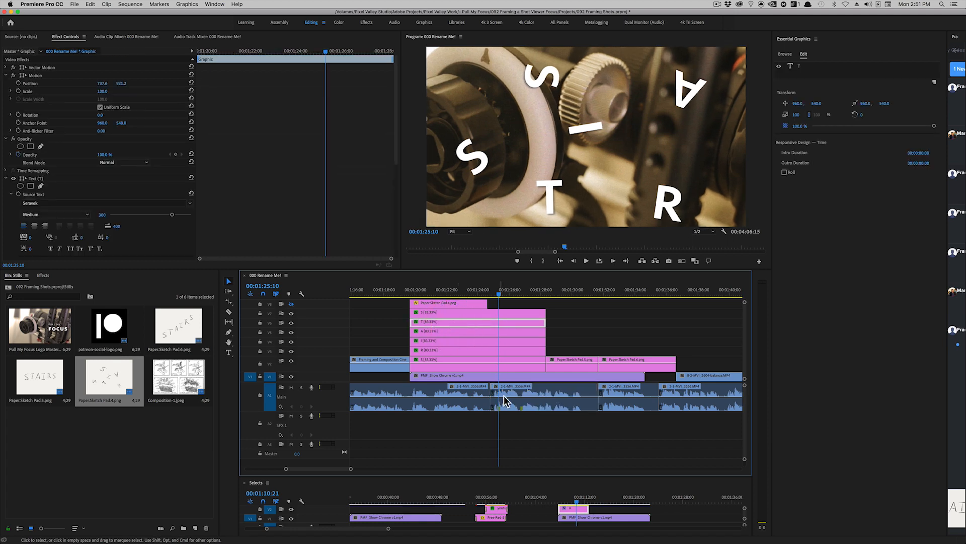
mouse_move(500, 298)
left_mouse_down()
mouse_move(520, 297)
mouse_move(491, 297)
mouse_move(523, 300)
mouse_move(498, 300)
left_mouse_up()
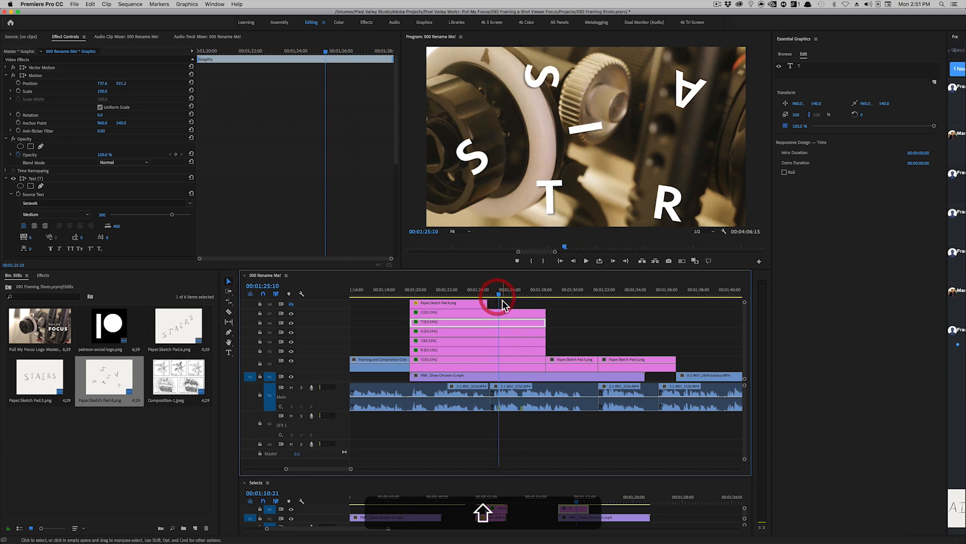
left_click(467, 322)
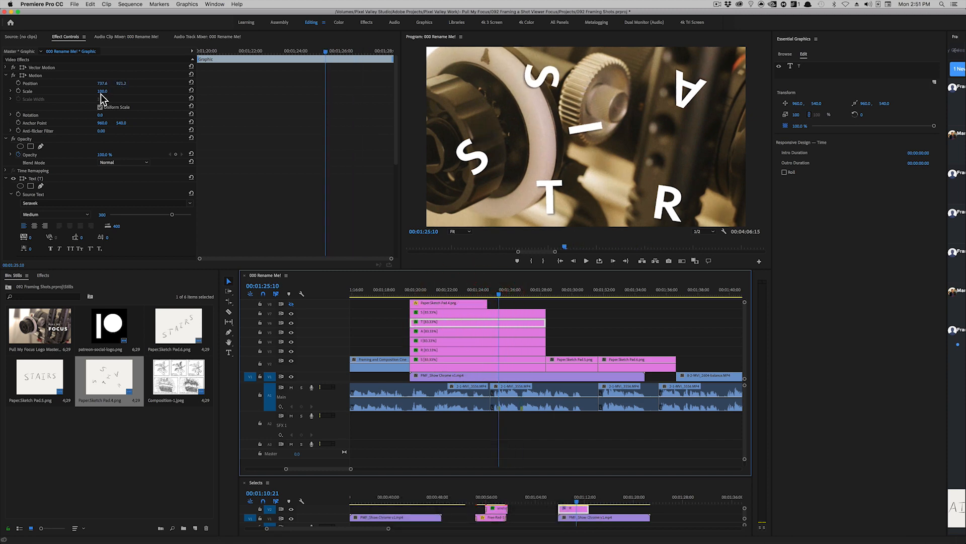
left_click(18, 83)
left_click(18, 114)
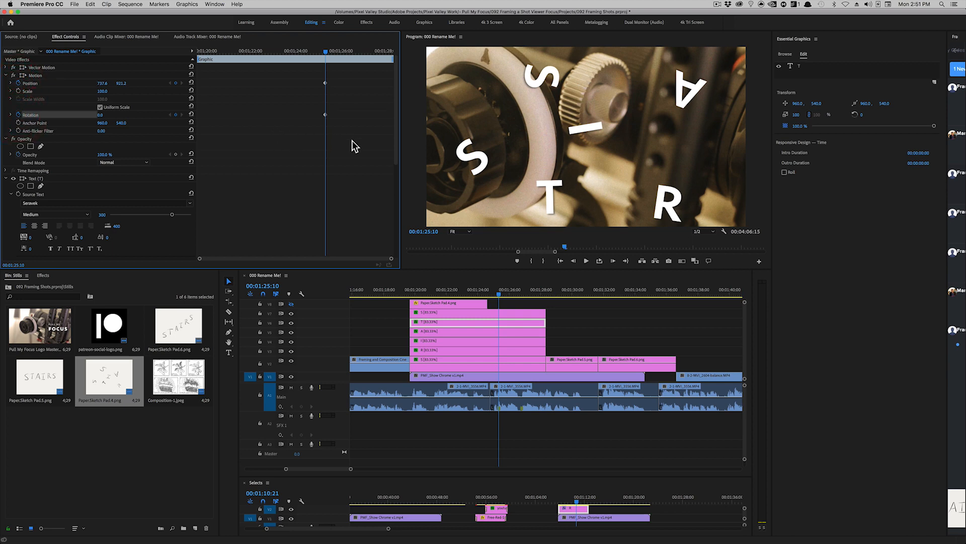
At the 00:01:26:23 marker, move the T beside the upright S, to about 608, 574
left_click_drag(500, 293, 521, 298)
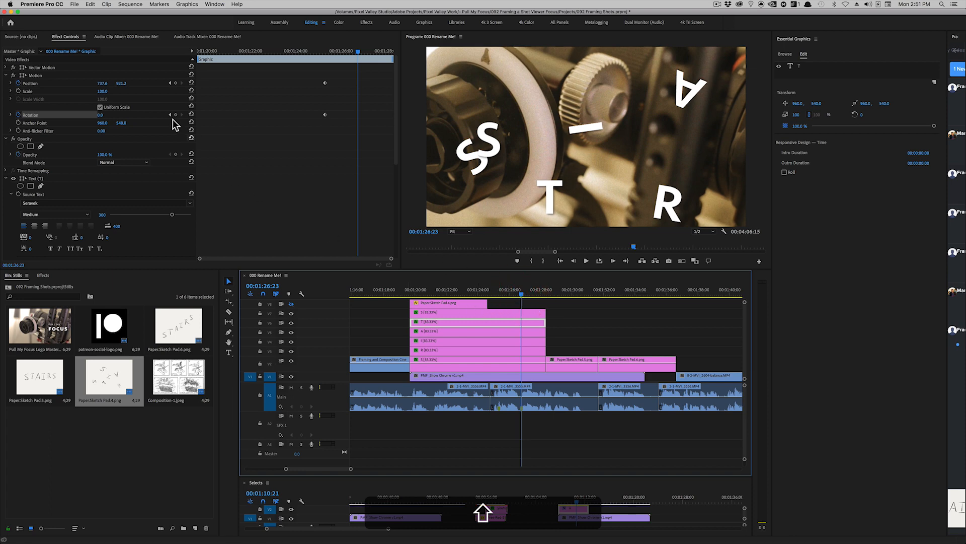
left_click(32, 75)
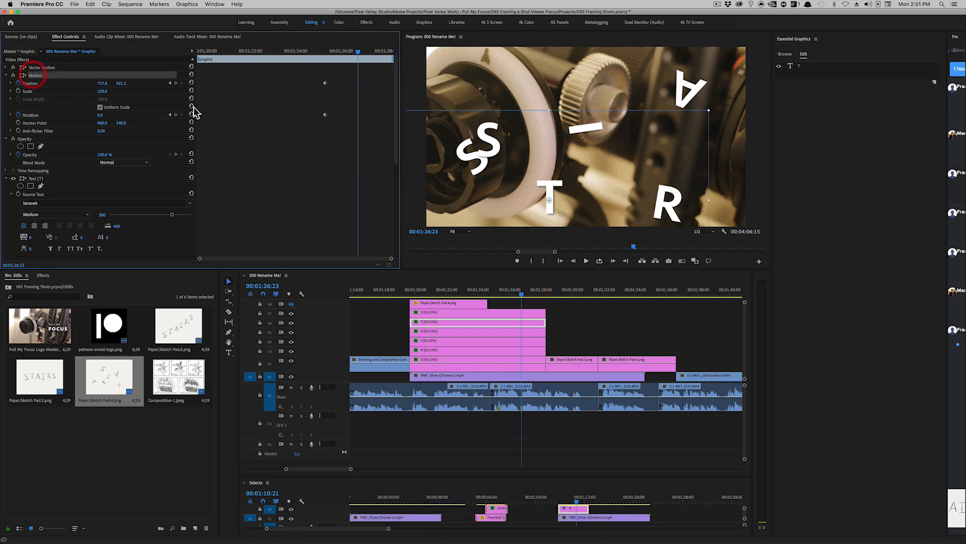
left_click(30, 116)
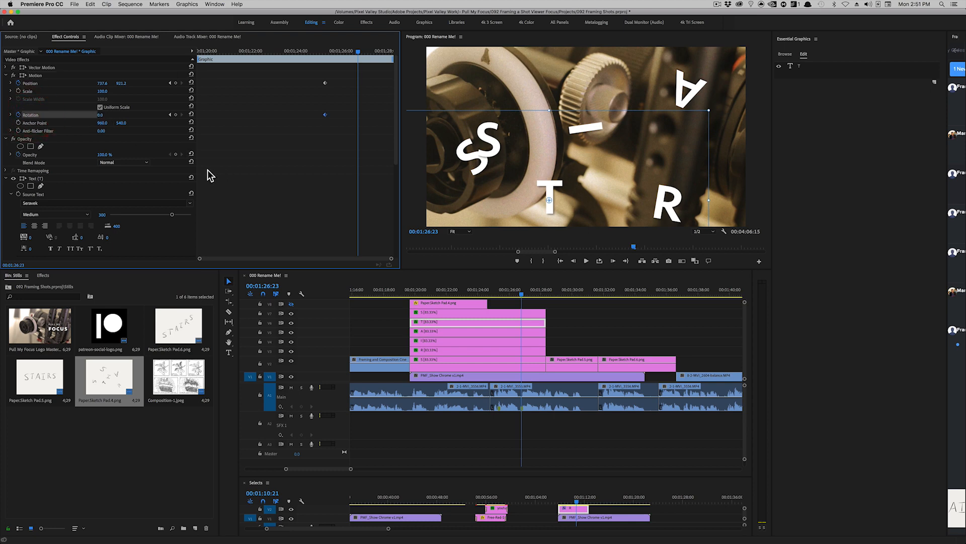
left_click(36, 76)
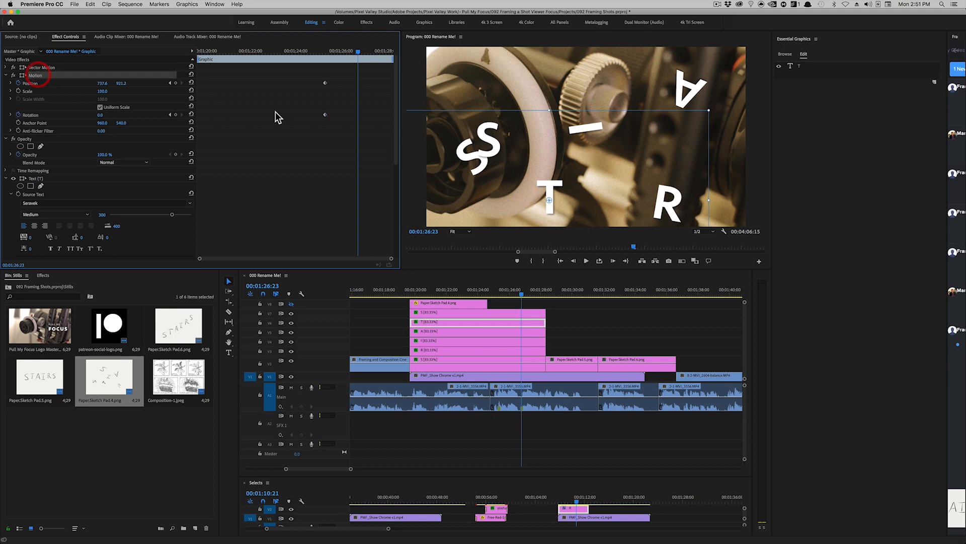
left_click_drag(600, 186, 582, 129)
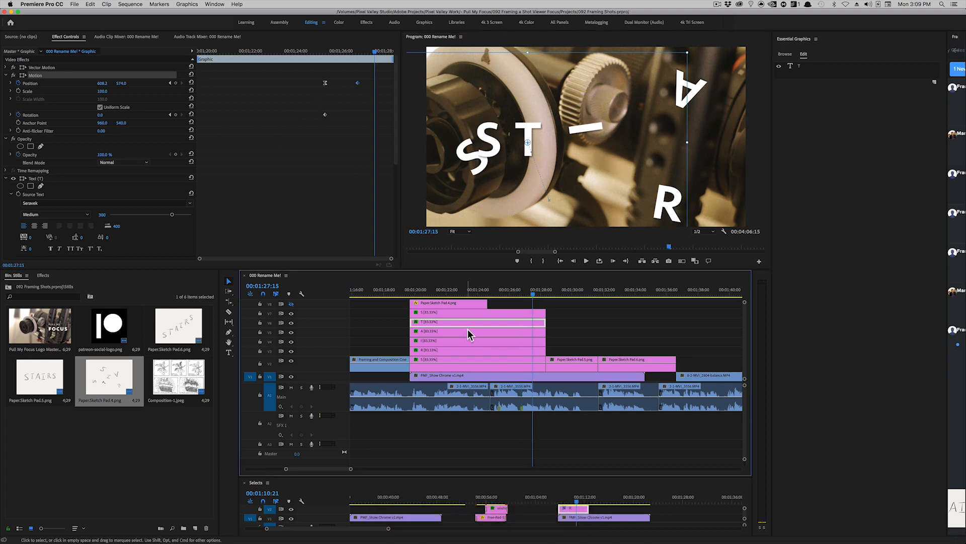
Turn on Position and Rotation keyframing for the A clip at the 00:01:25:10 marker
left_click_drag(535, 296, 498, 304)
left_click(450, 332)
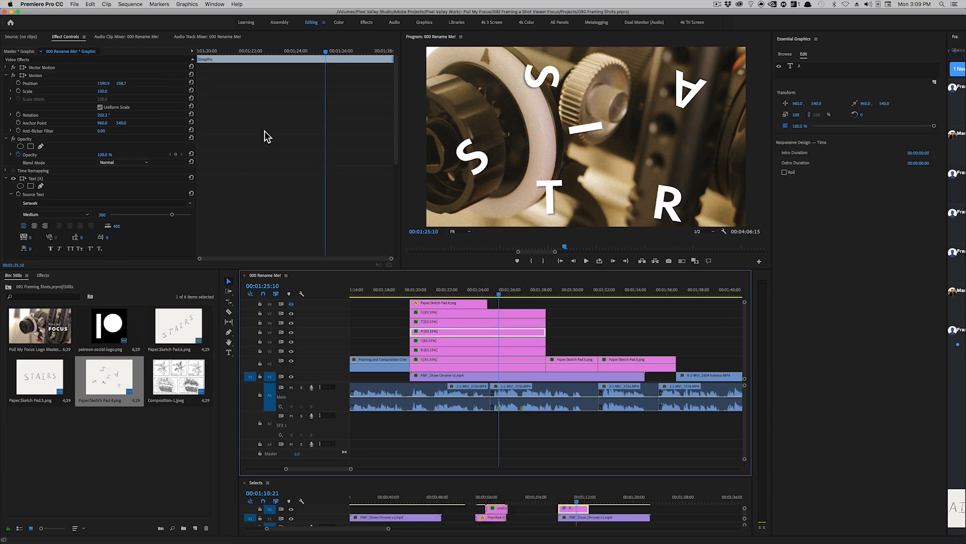
left_click(35, 75)
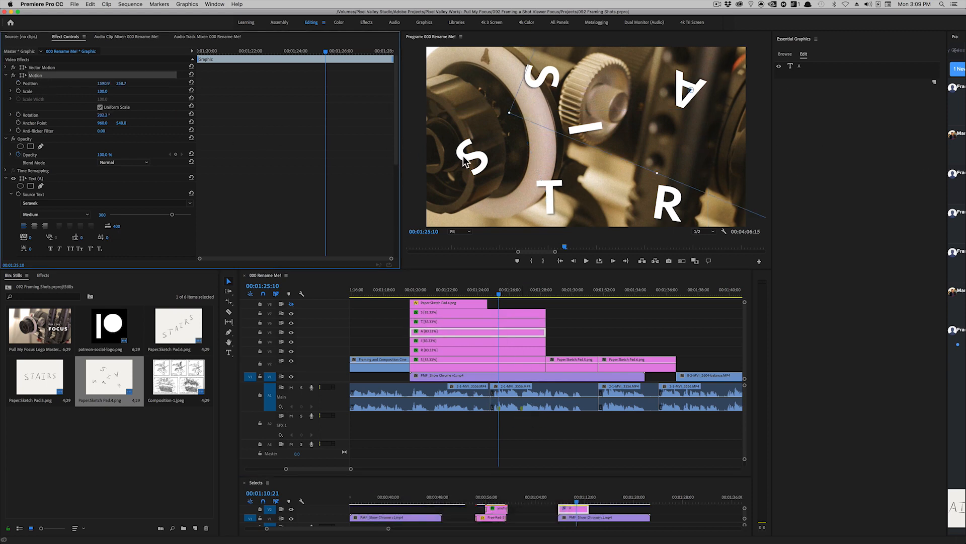
left_click(18, 83)
left_click(18, 115)
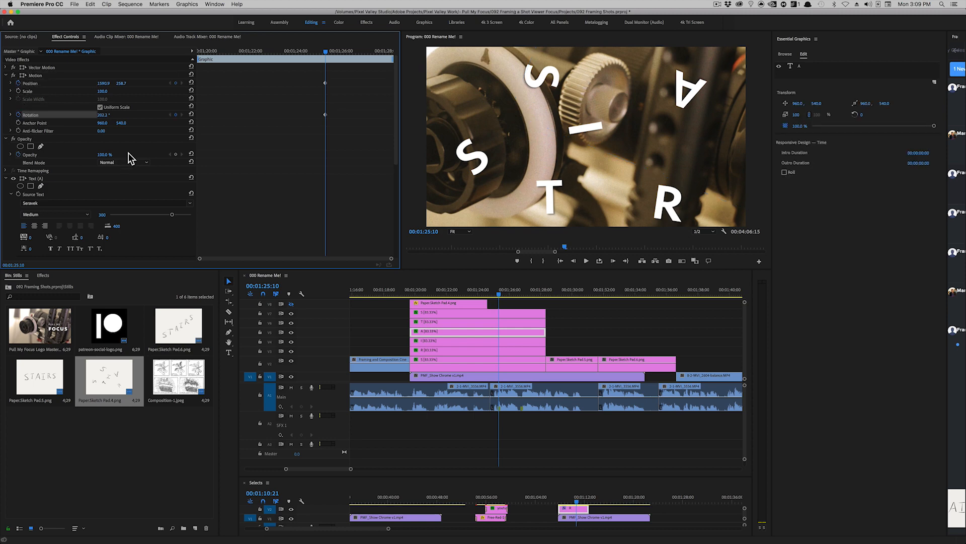
At 00:01:26:23, rotate the A nearly upright to about 358.6° and move it beside the T, to about 876, 580
left_click_drag(497, 295, 522, 300)
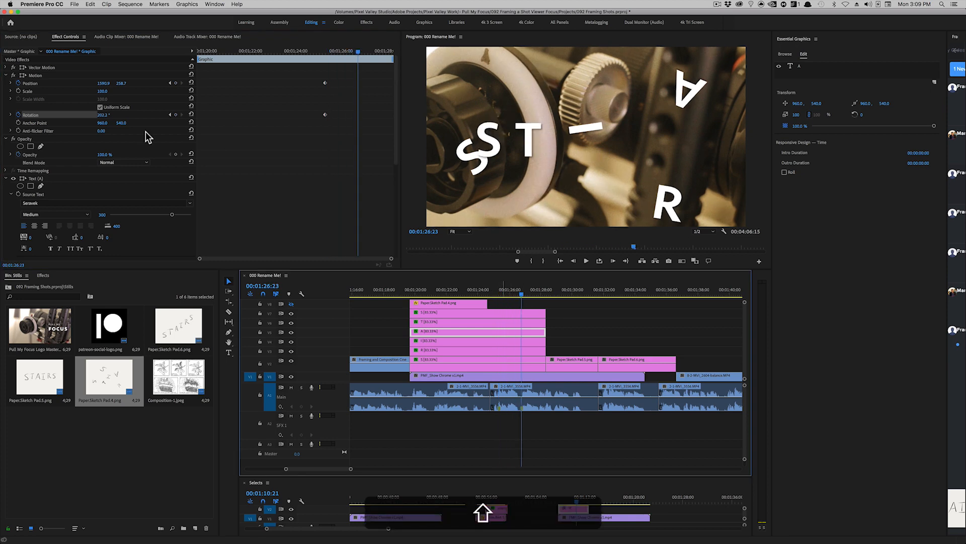
left_click(46, 75)
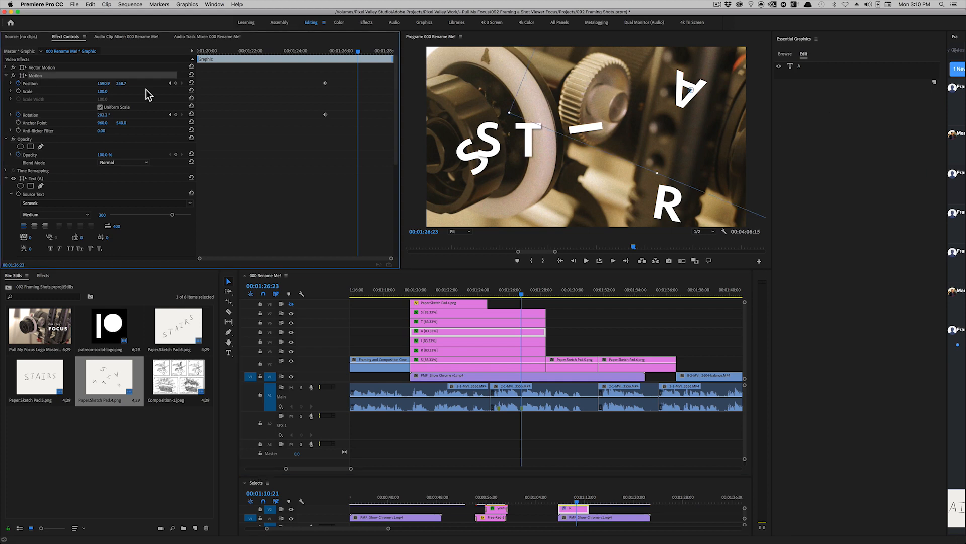
left_click_drag(677, 101, 564, 155)
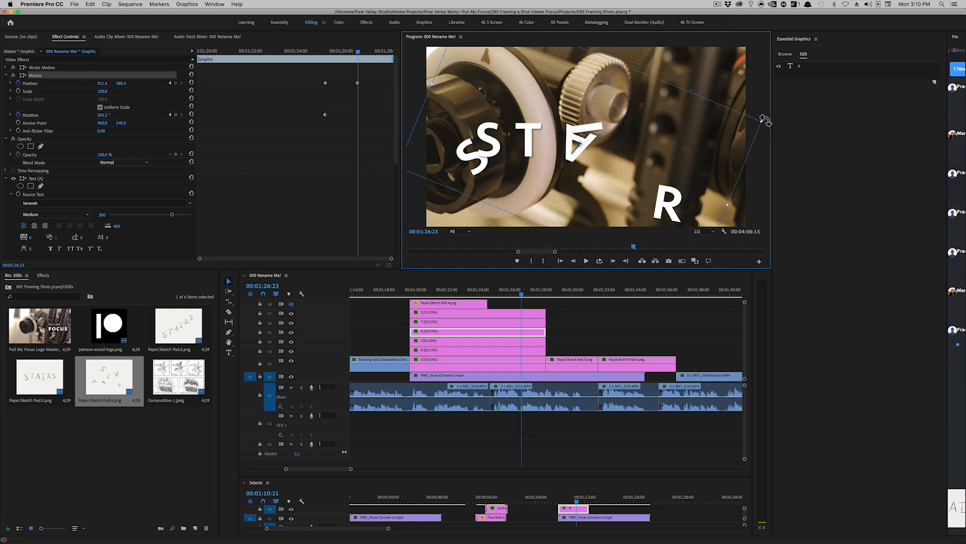
left_click_drag(766, 123, 356, 282)
left_click_drag(624, 173, 618, 173)
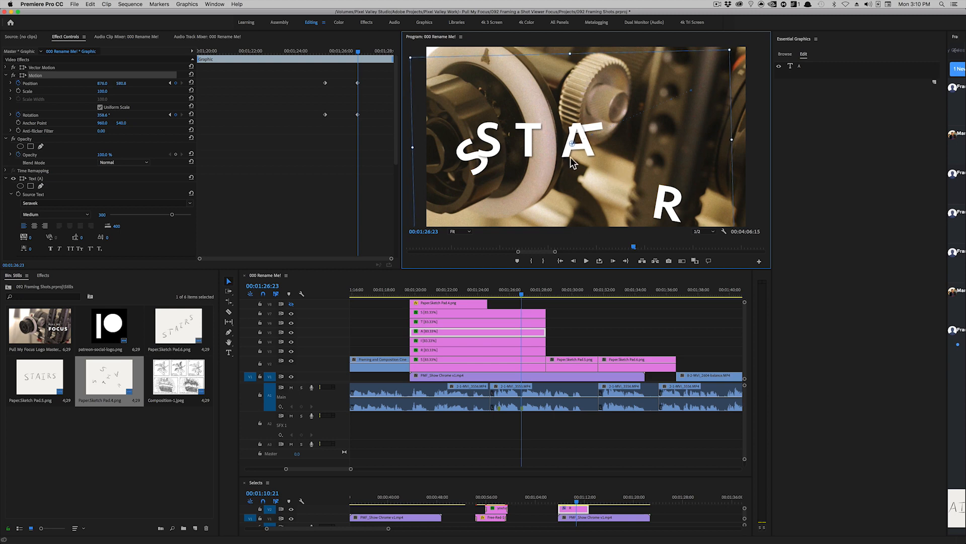
Set the A clip's first Position keyframe to Ease Out and its second Position keyframe to Ease In
left_click(334, 119)
left_click(325, 82)
right_click(326, 83)
mouse_move(363, 147)
left_click(429, 194)
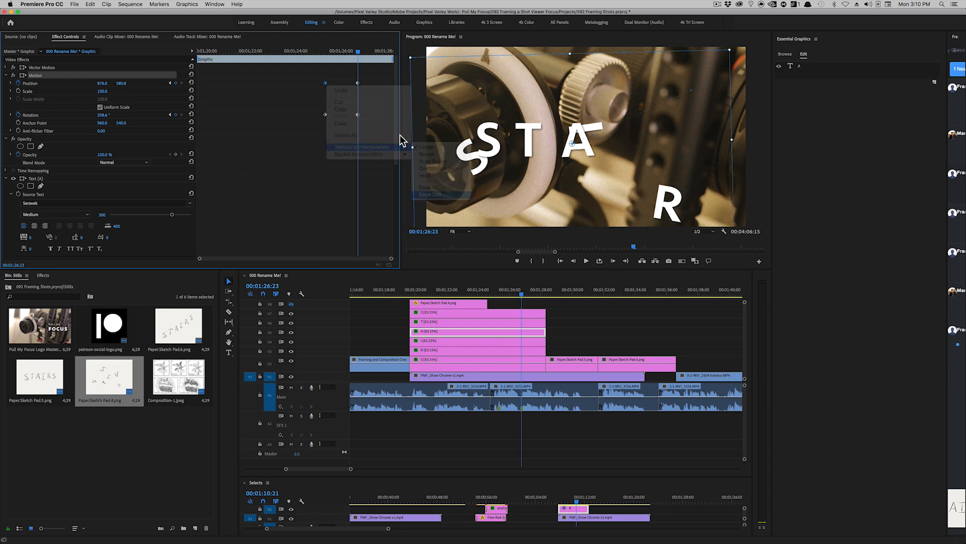
right_click(359, 84)
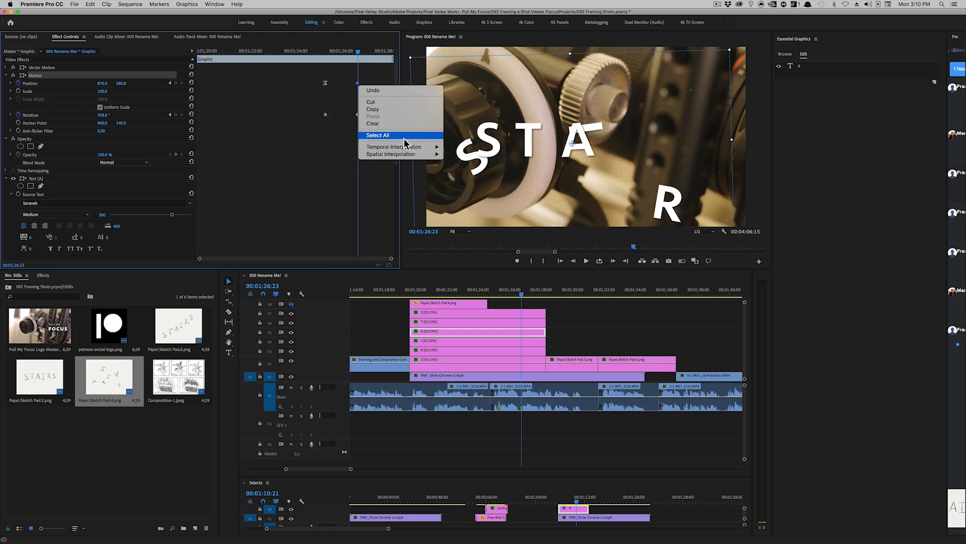
mouse_move(434, 147)
left_click(466, 189)
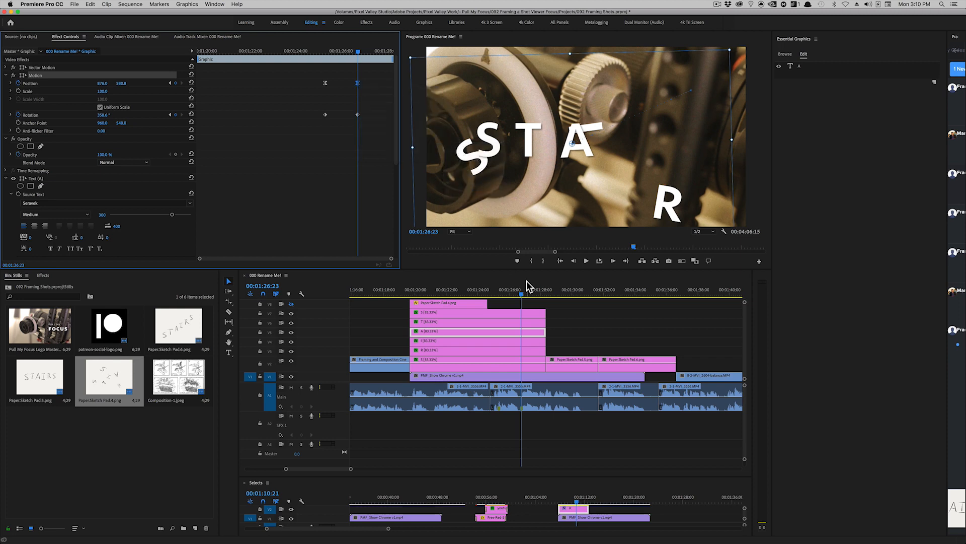
Play back the S, T and A letters moving into place to check the animation
left_click_drag(518, 292, 488, 294)
key("space")
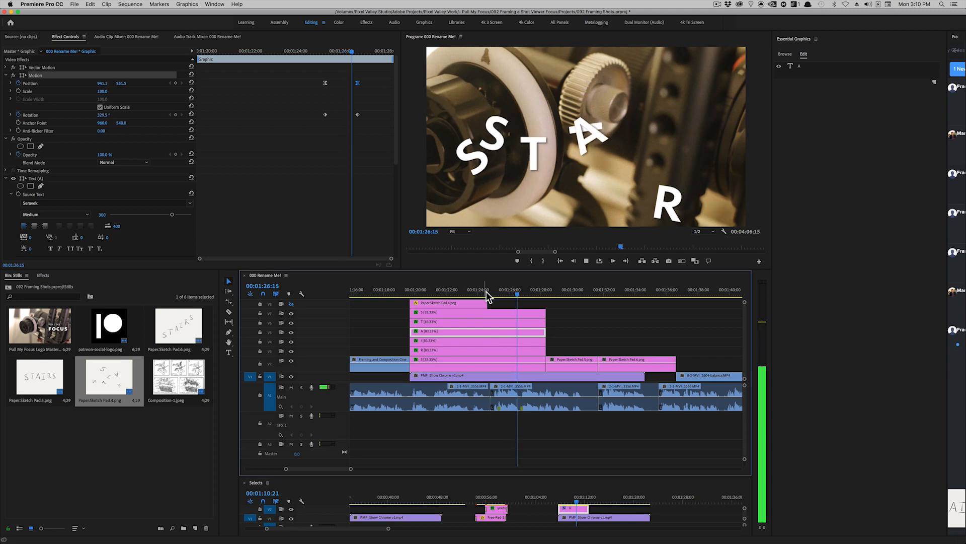
key("space")
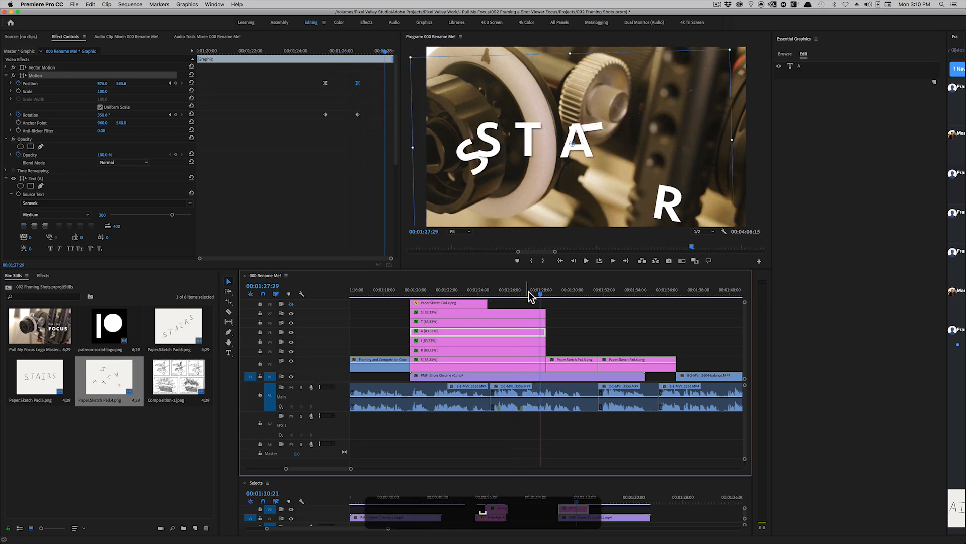
left_click_drag(539, 300, 530, 299)
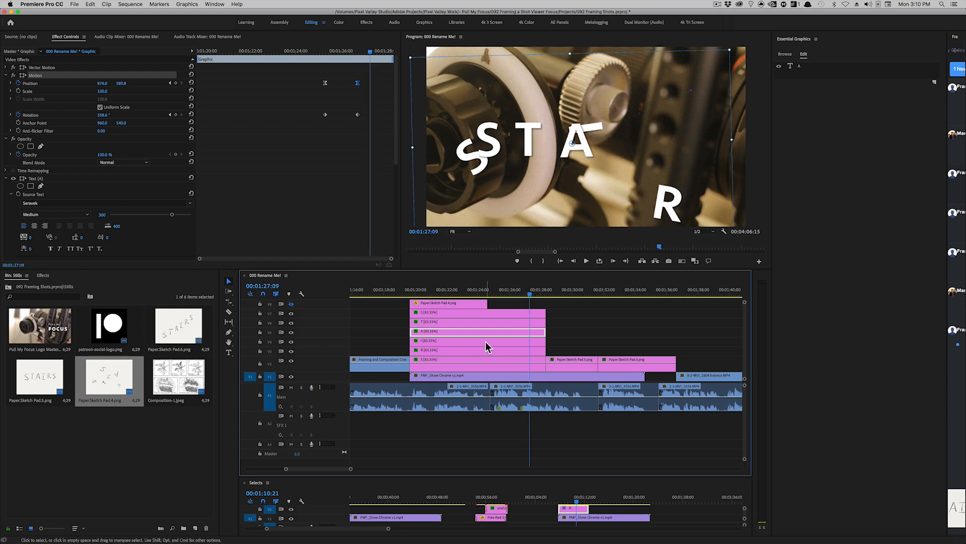
Turn on Position and Rotation keyframing for the I clip at the 00:01:25:10 marker
left_click(473, 340)
left_click_drag(533, 298, 501, 298)
key("shift")
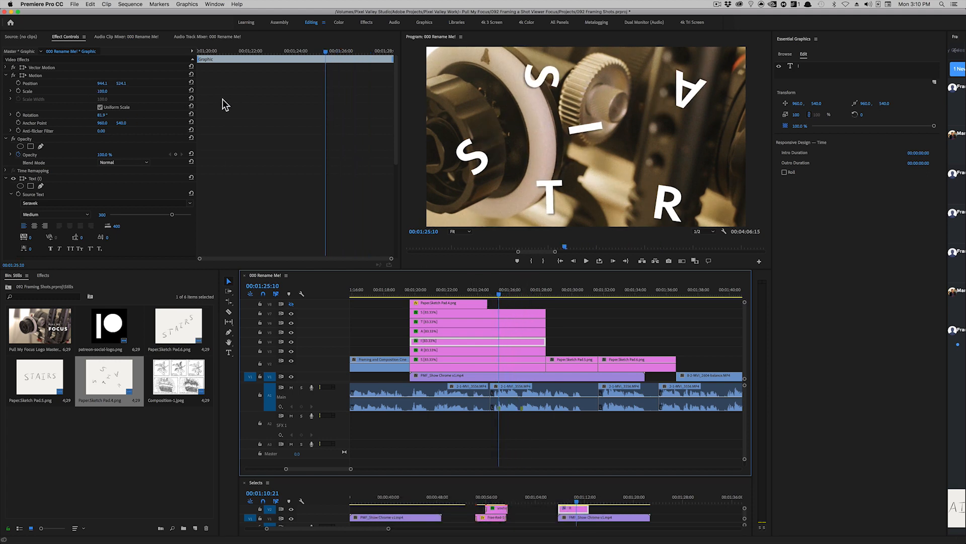
left_click(18, 83)
left_click(18, 115)
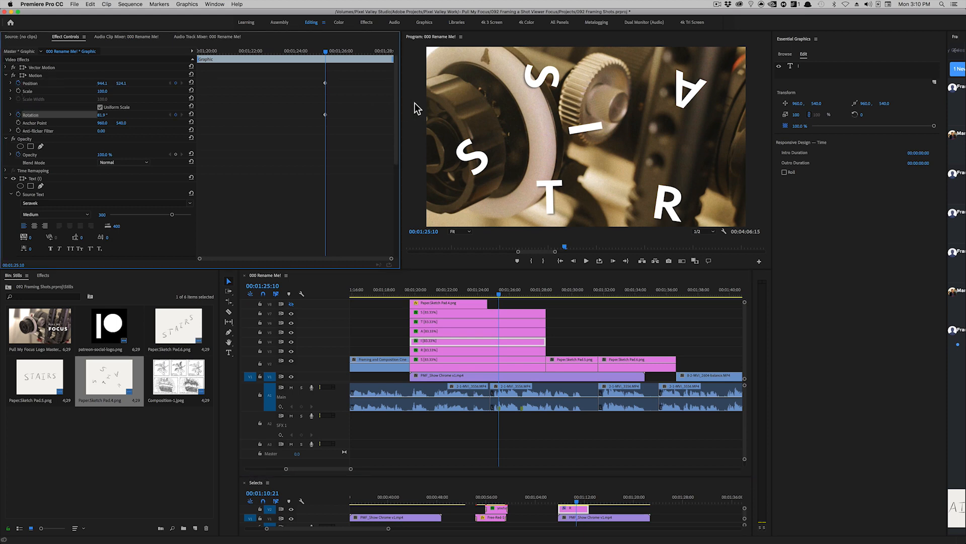
At 00:01:26:23, rotate the I upright to about 180.4° and move it beside the A, to about 1141.6, 540
left_click_drag(503, 292, 521, 293)
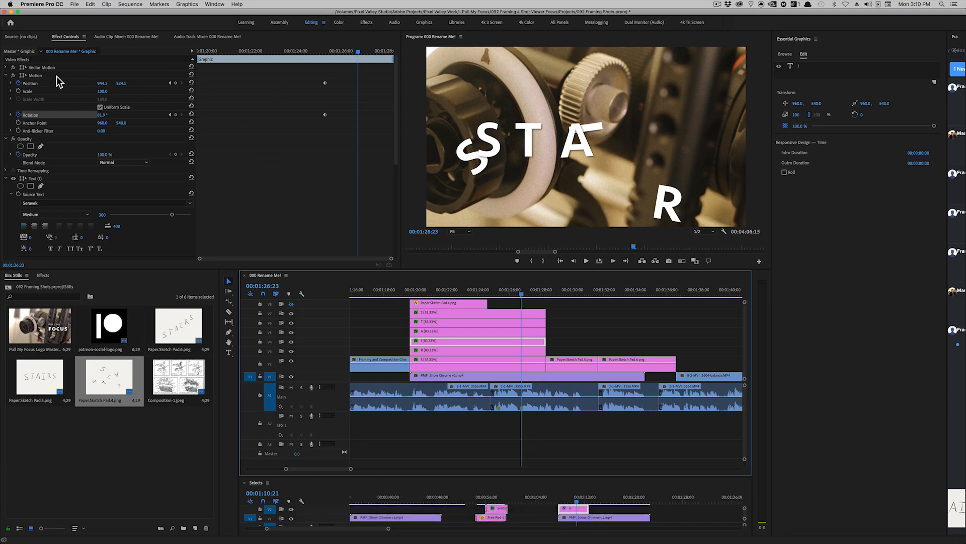
left_click(41, 76)
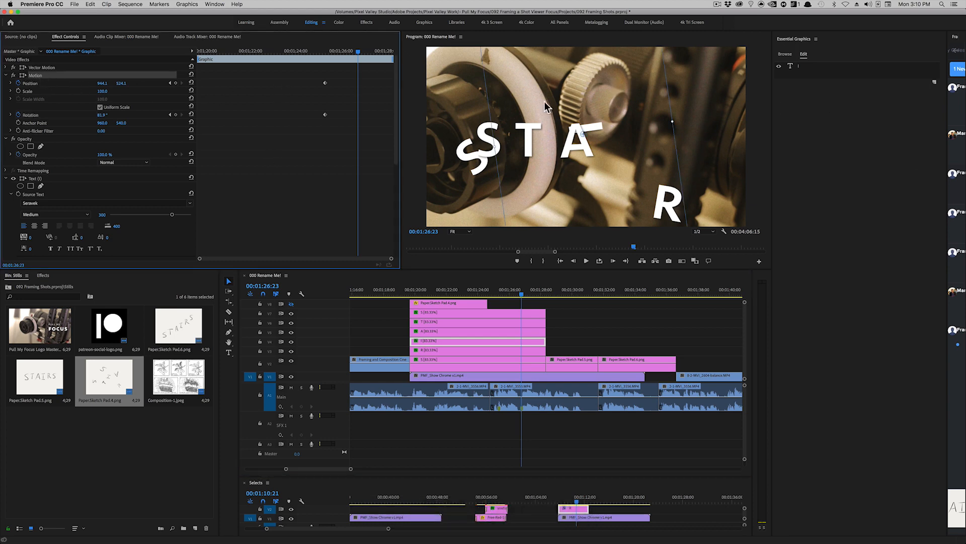
left_click_drag(634, 102, 674, 104)
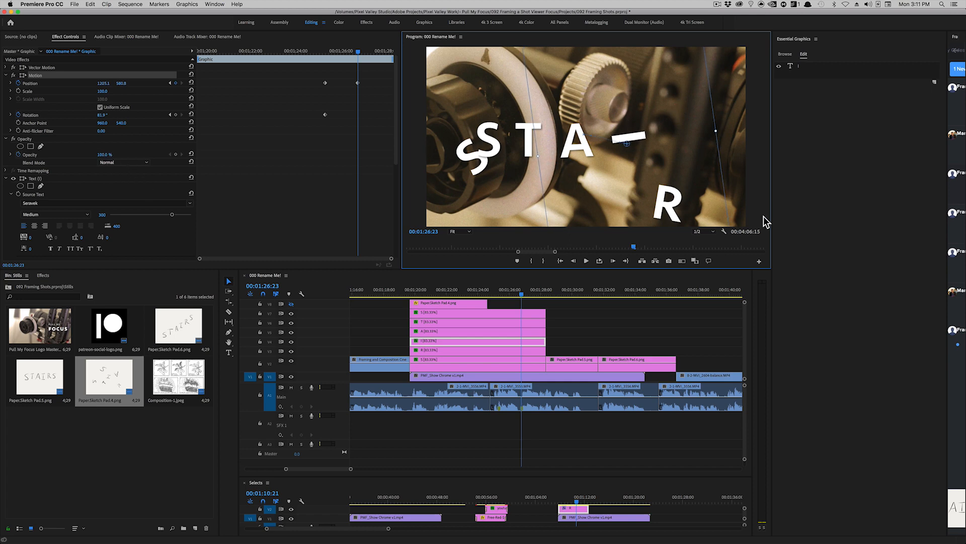
left_click_drag(718, 132, 625, 222)
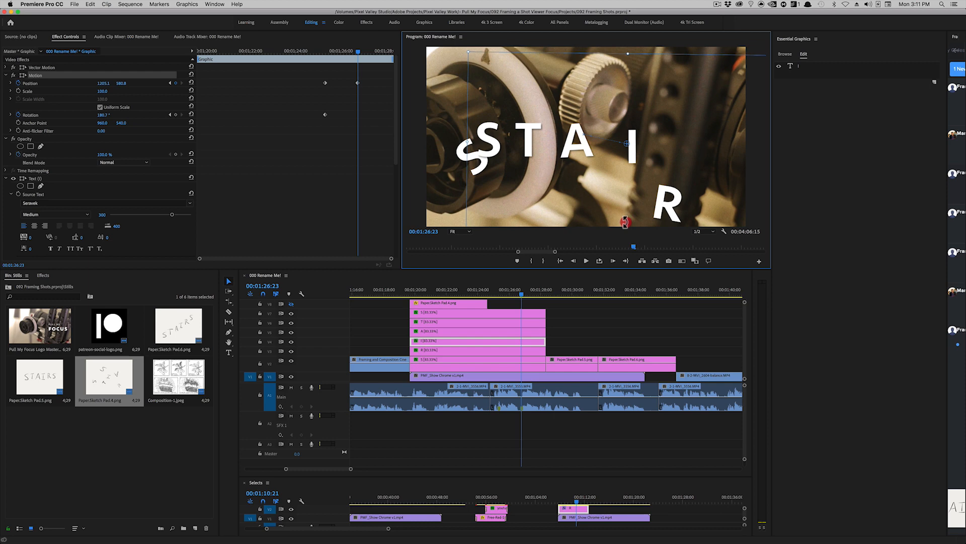
left_click_drag(667, 167, 651, 156)
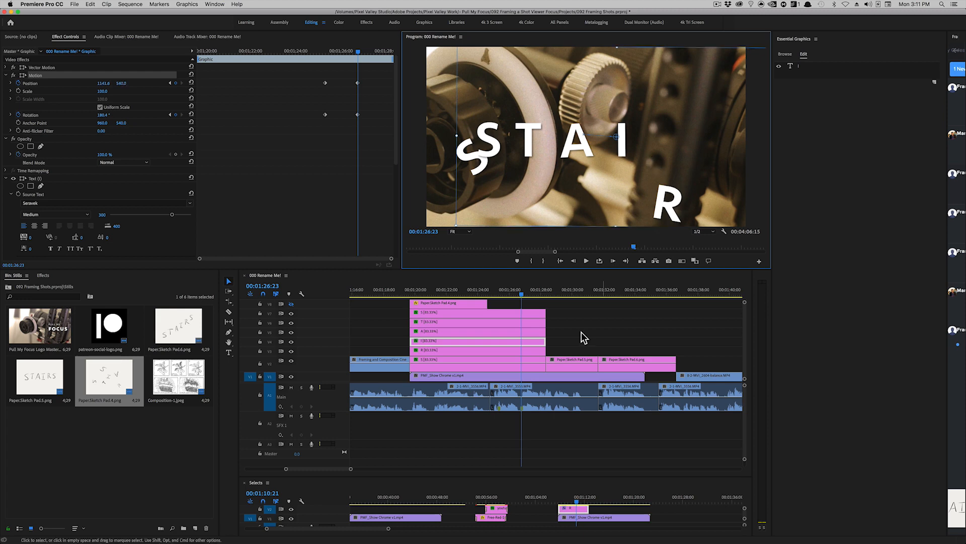
Set the I clip's first Position keyframe to Ease Out and apply easing to its second Position keyframe
left_click(325, 83)
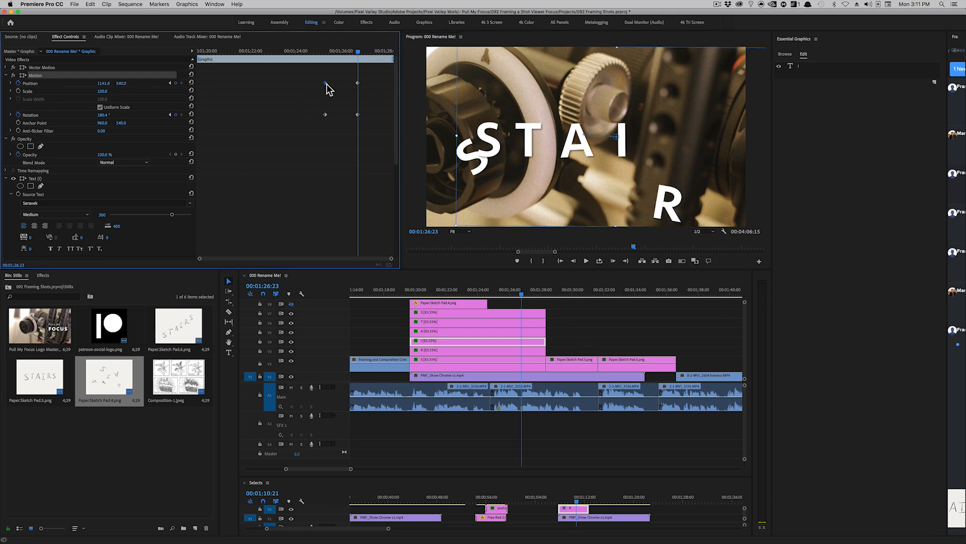
right_click(325, 84)
mouse_move(372, 147)
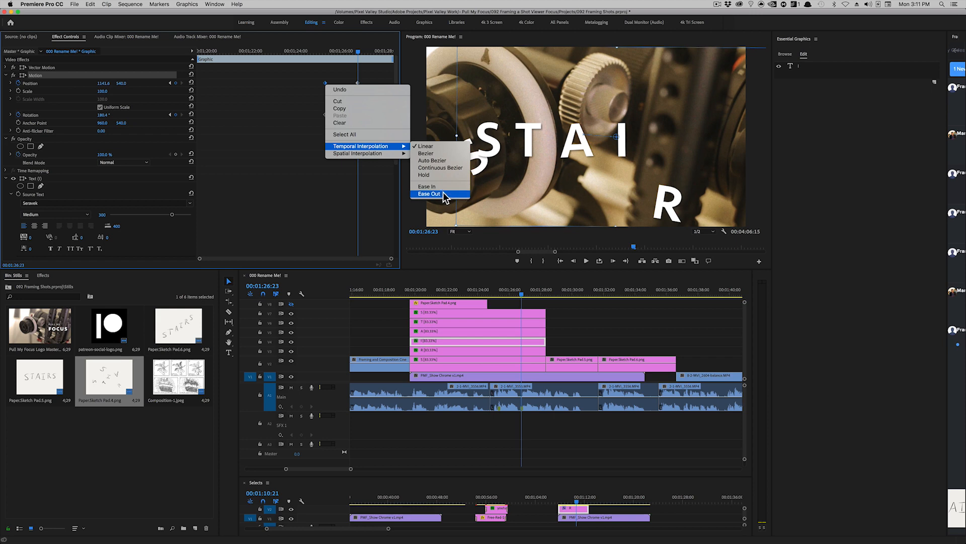
left_click(426, 197)
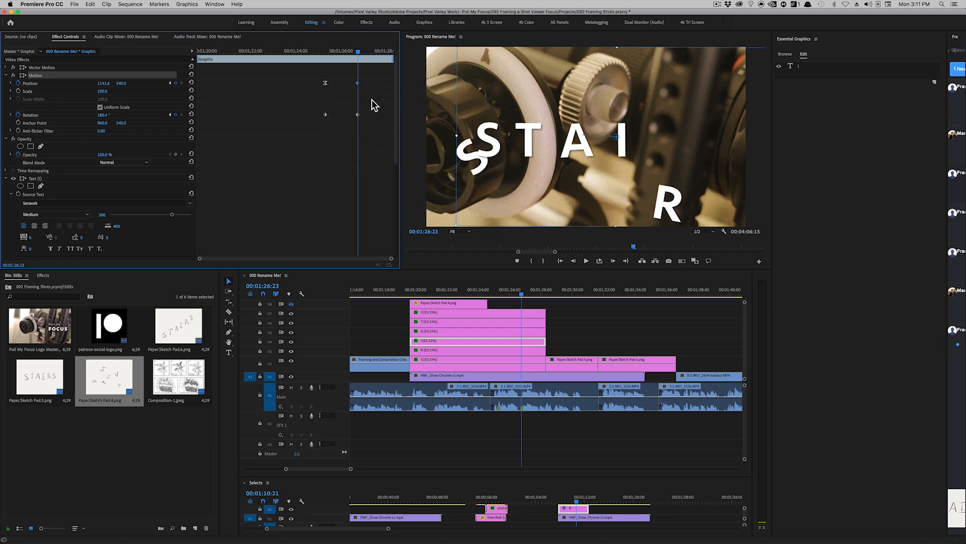
right_click(359, 84)
mouse_move(438, 147)
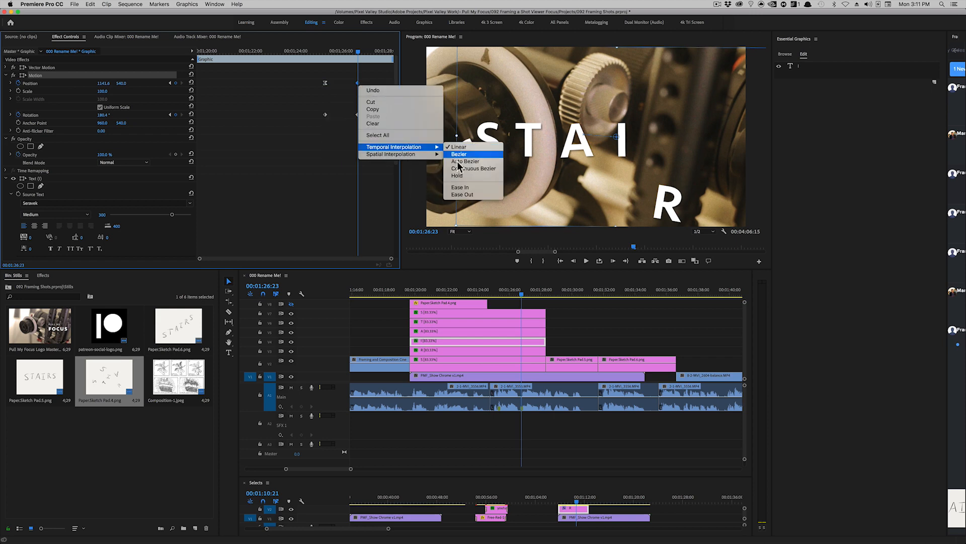
left_click(466, 195)
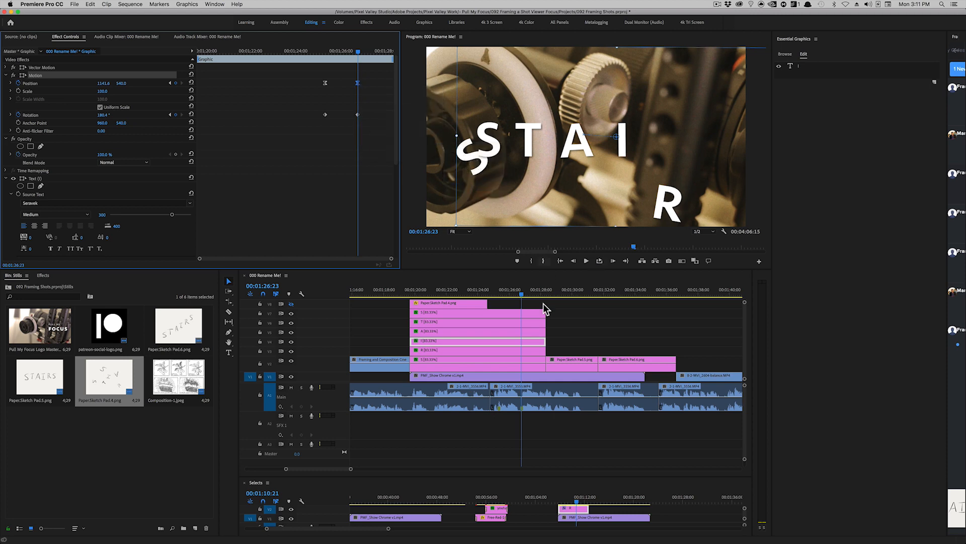
Turn on Position and Rotation keyframing for the R clip at the 00:01:25:10 marker
left_click(533, 352)
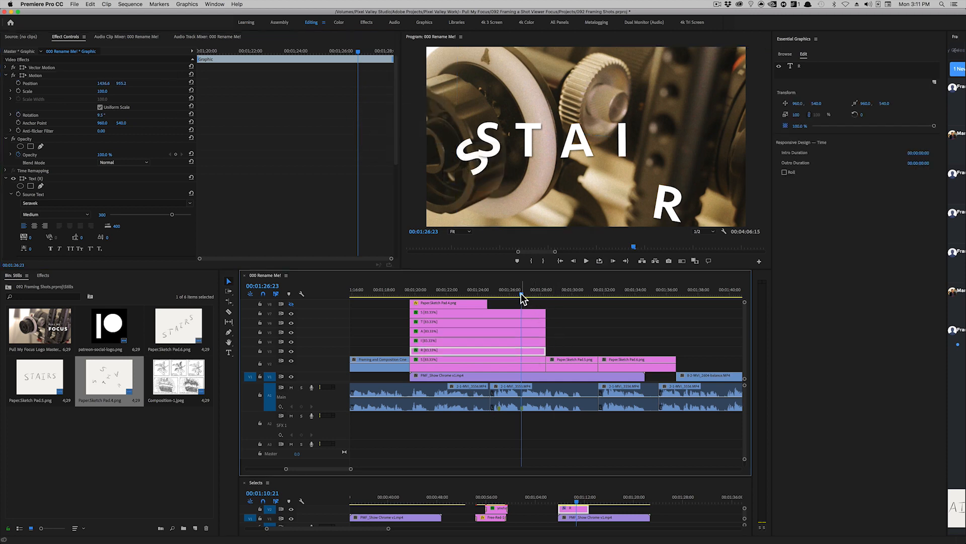
left_click_drag(521, 293, 498, 296)
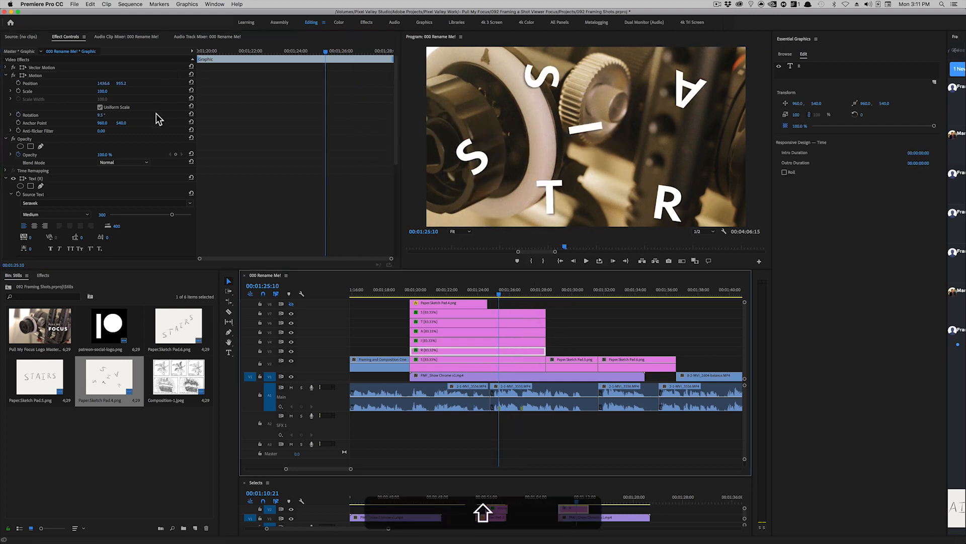
left_click(19, 83)
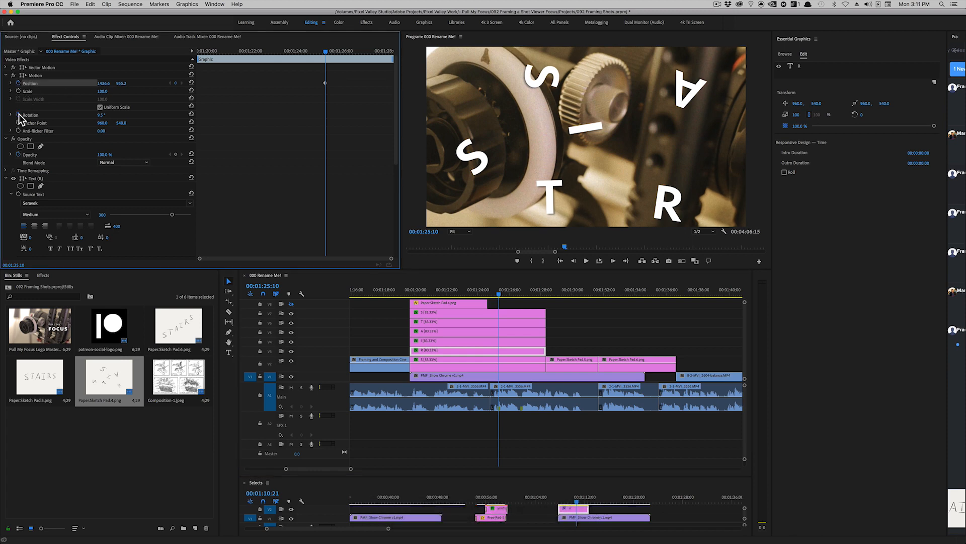
left_click(18, 115)
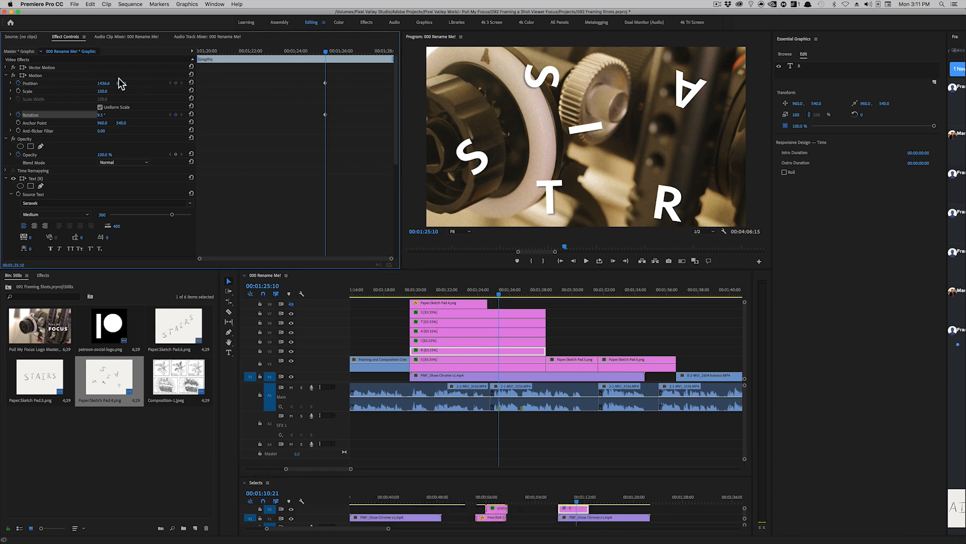
At 00:01:26:23, straighten the R to about -0.2° and move it beside the I, to about 1416, 572
left_click(40, 75)
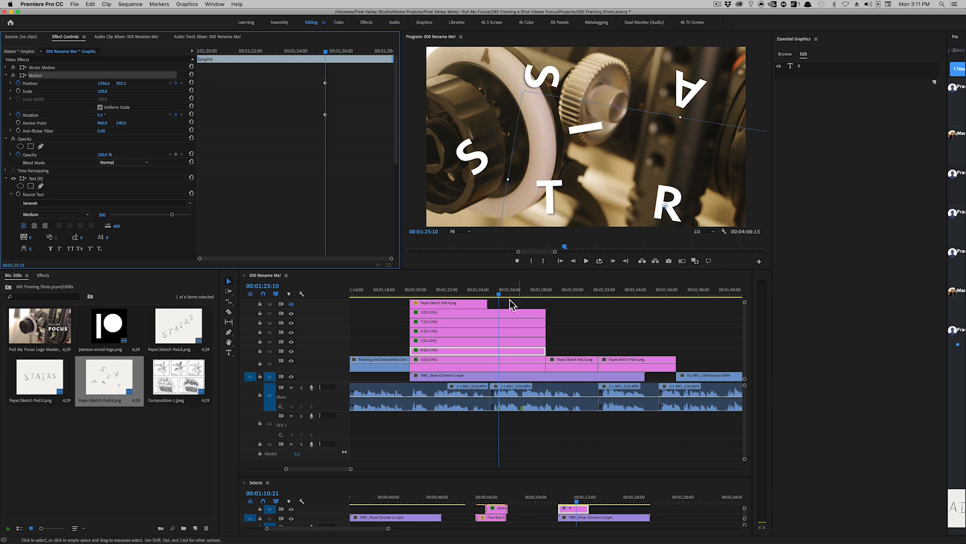
left_click_drag(500, 294, 520, 296)
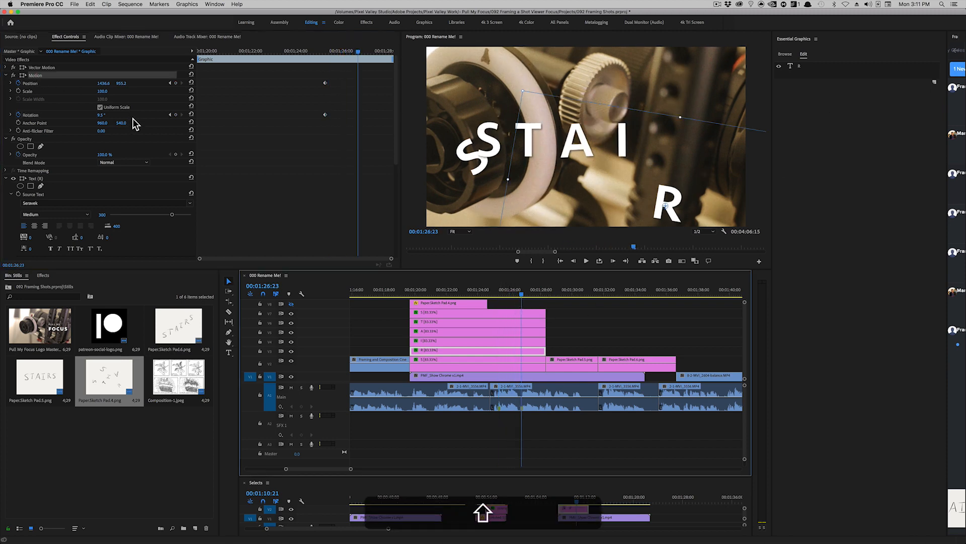
left_click_drag(703, 180, 699, 120)
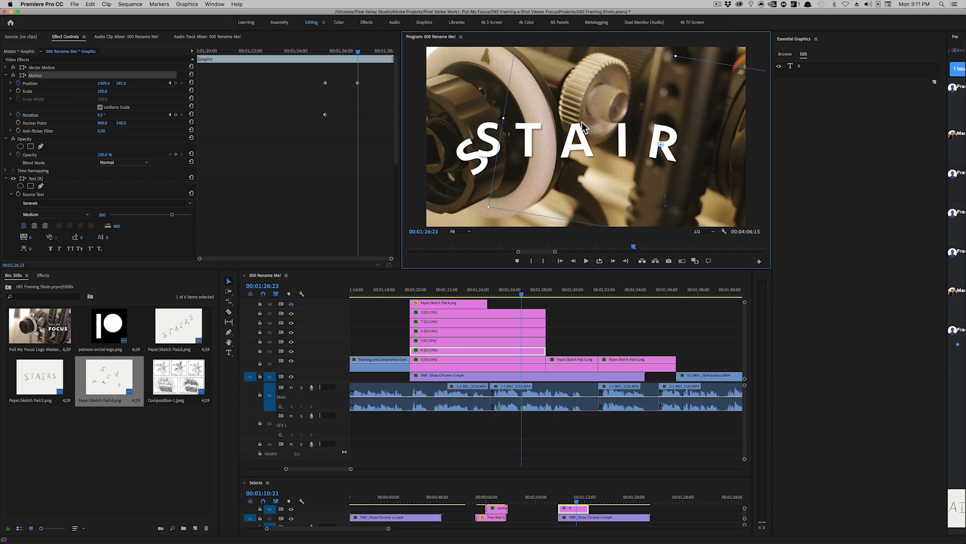
left_click_drag(500, 117, 495, 145)
left_click_drag(692, 156, 691, 151)
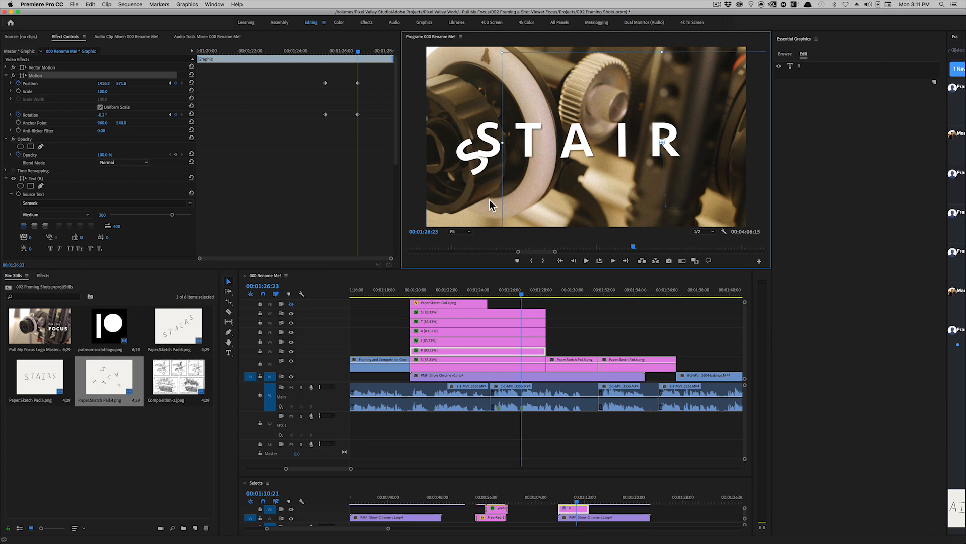
Play back the letters from about 00:01:24:27 to check the R moving into place with the others
left_click_drag(521, 295, 491, 294)
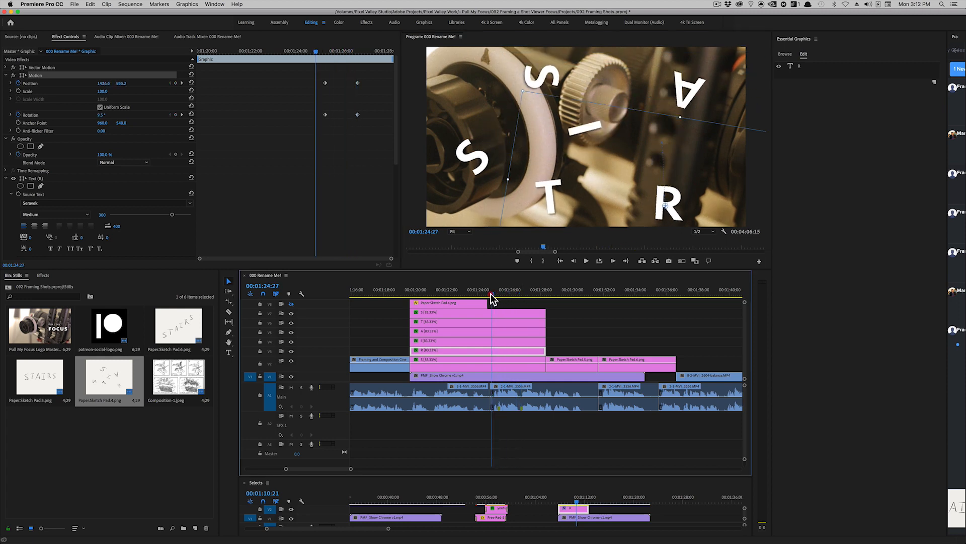
key("space")
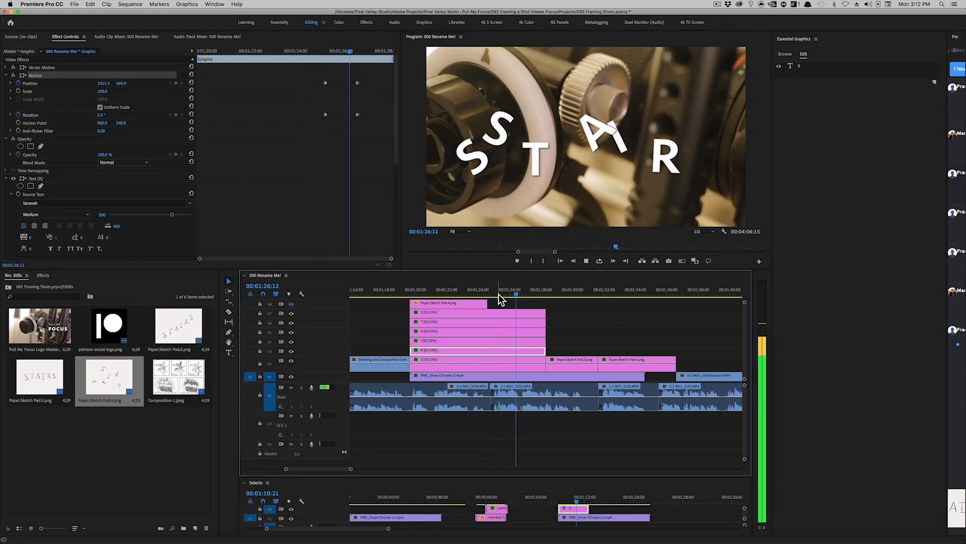
key("space")
left_click_drag(520, 296, 512, 296)
key("space")
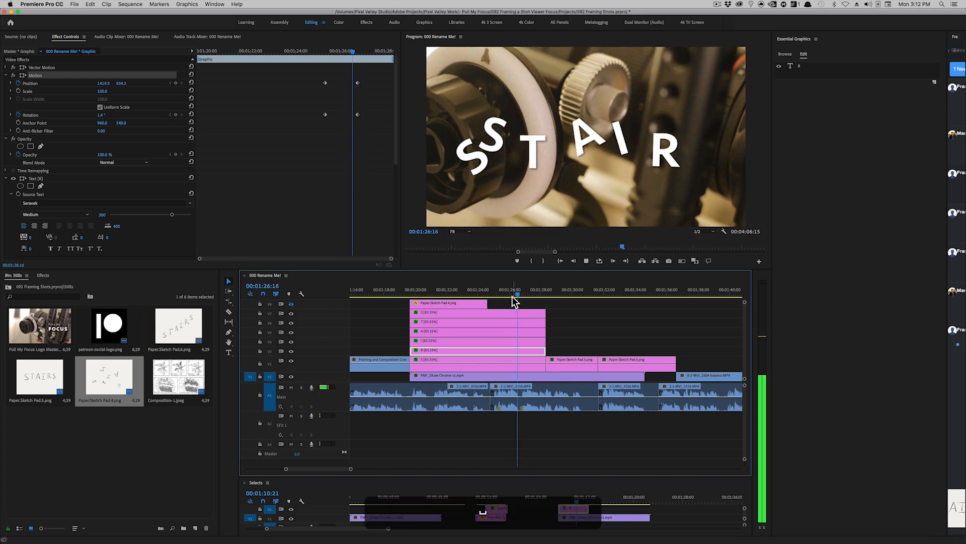
key("space")
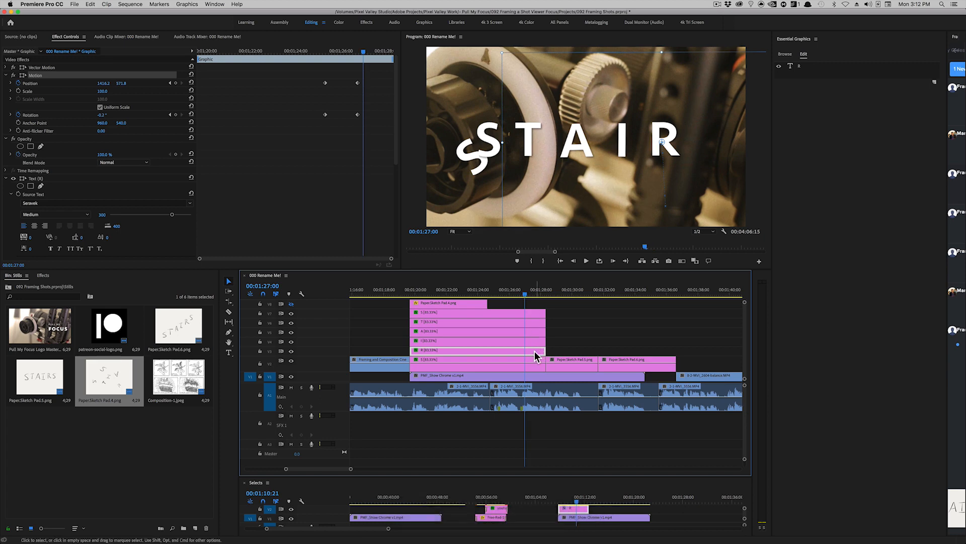
Set the R clip's first Position keyframe to Ease Out and its second Position keyframe to Ease In
left_click(325, 83)
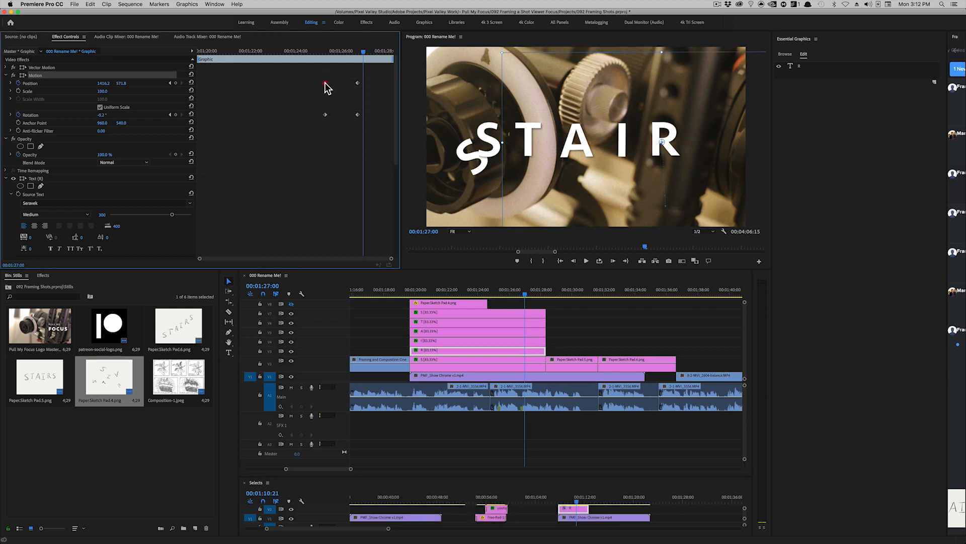
right_click(326, 83)
mouse_move(369, 147)
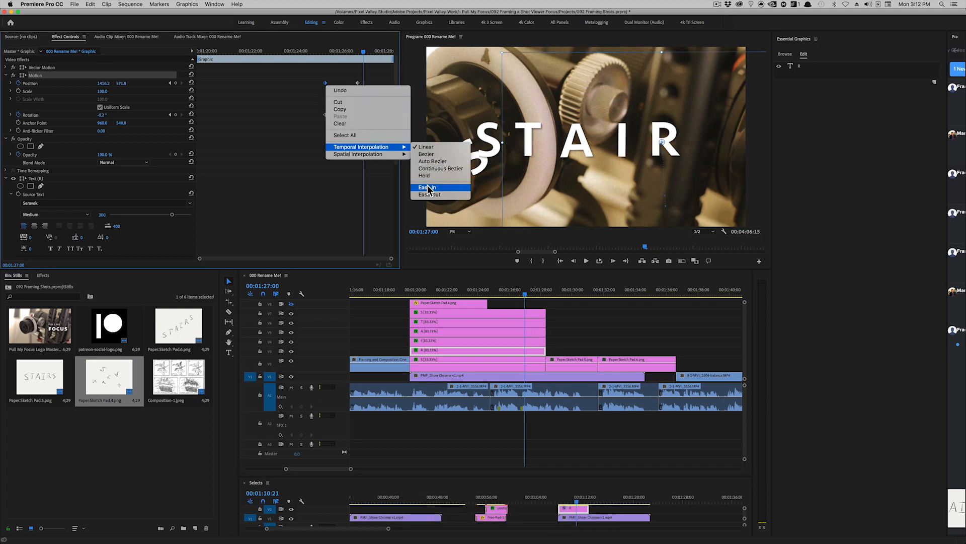
left_click(454, 196)
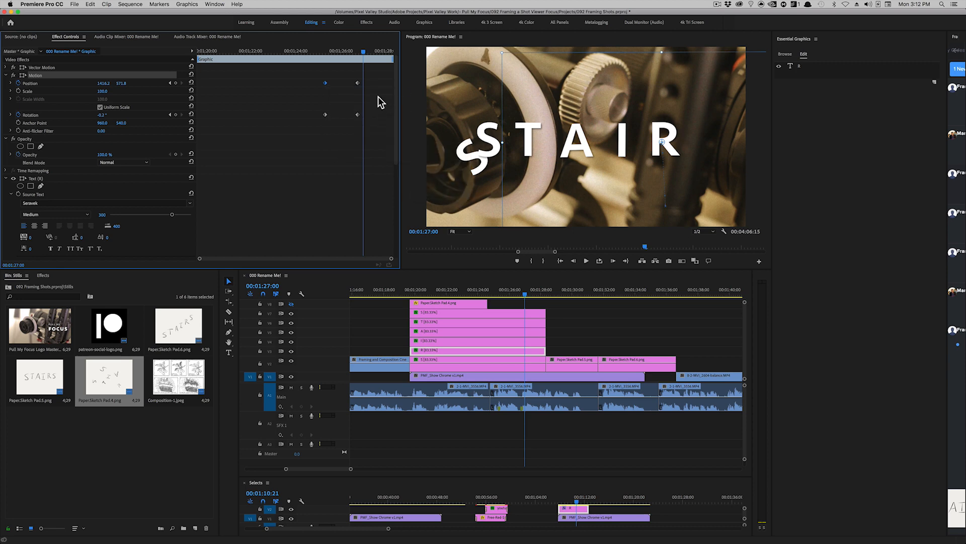
right_click(358, 84)
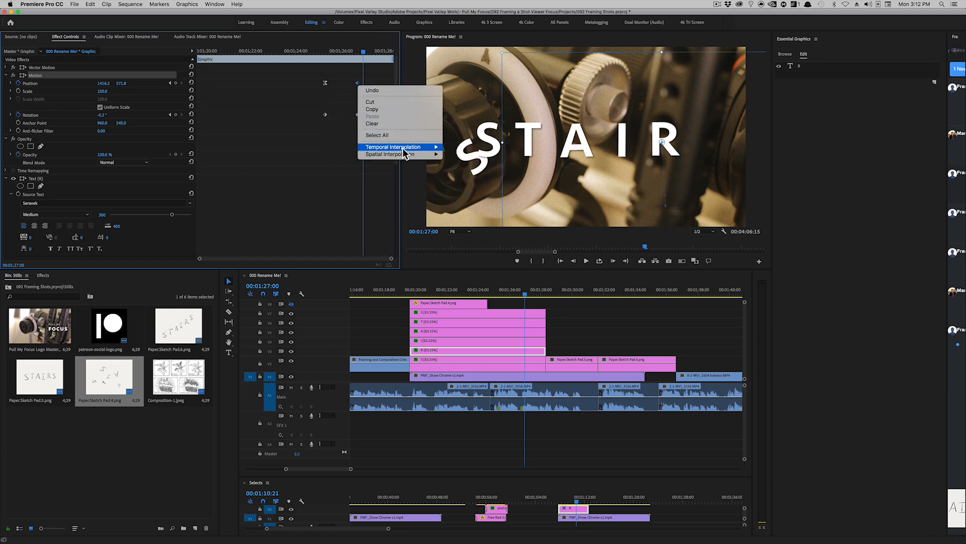
mouse_move(403, 147)
left_click(467, 188)
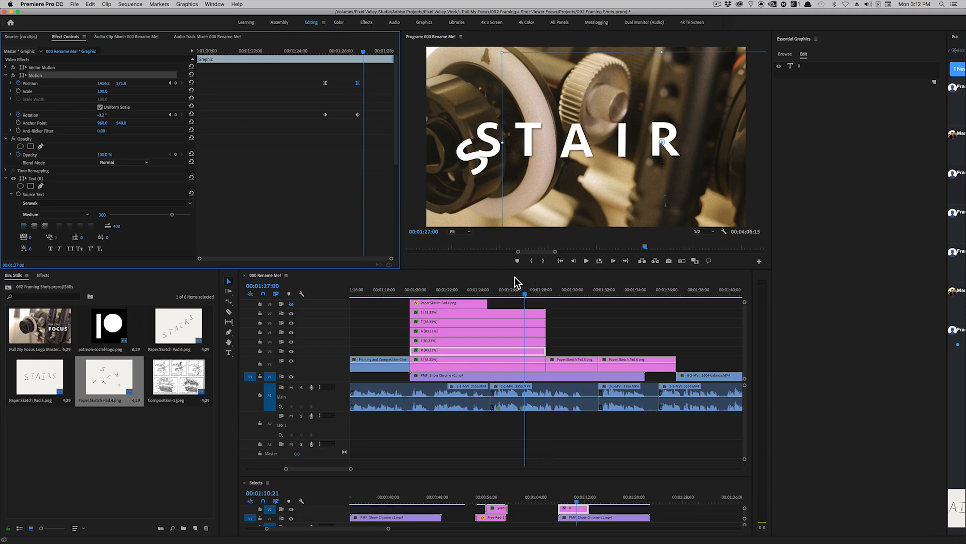
Turn on Position and Rotation keyframing for the final S clip at the 00:01:25:10 marker
left_click(484, 359)
left_click_drag(526, 292, 500, 296)
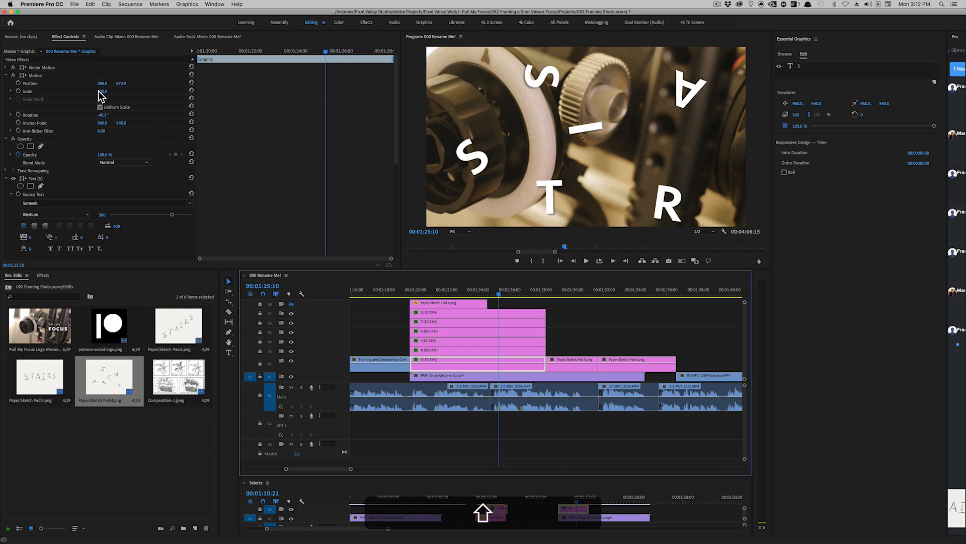
left_click(19, 83)
left_click(18, 115)
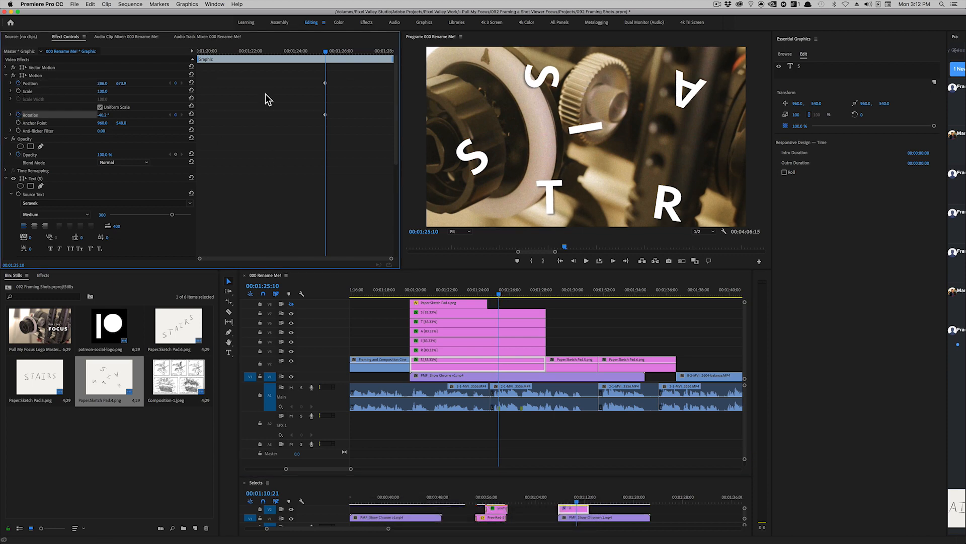
At 00:01:26:23, move the final S beside the R, to about 1711, 567, and rotate it upright to 0.0°
left_click_drag(501, 296, 521, 295)
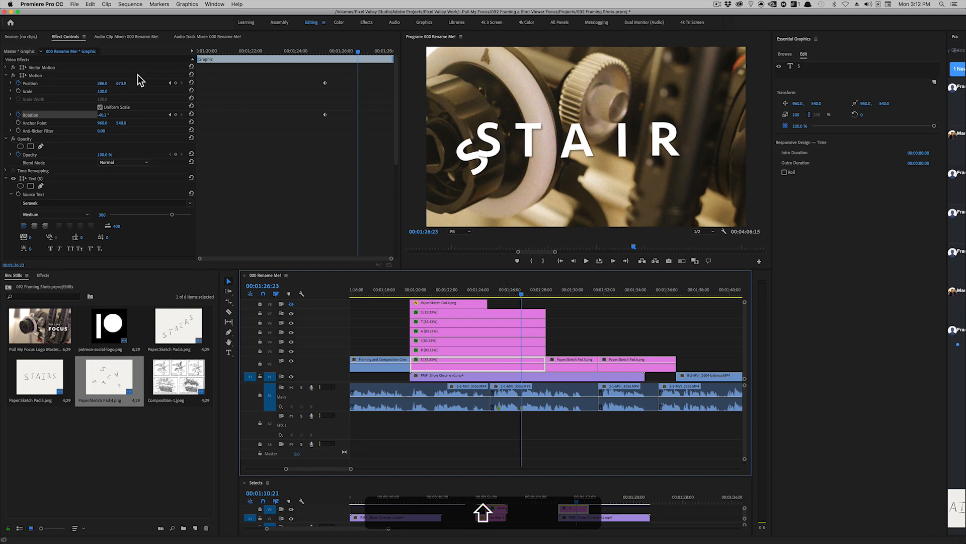
left_click(31, 84)
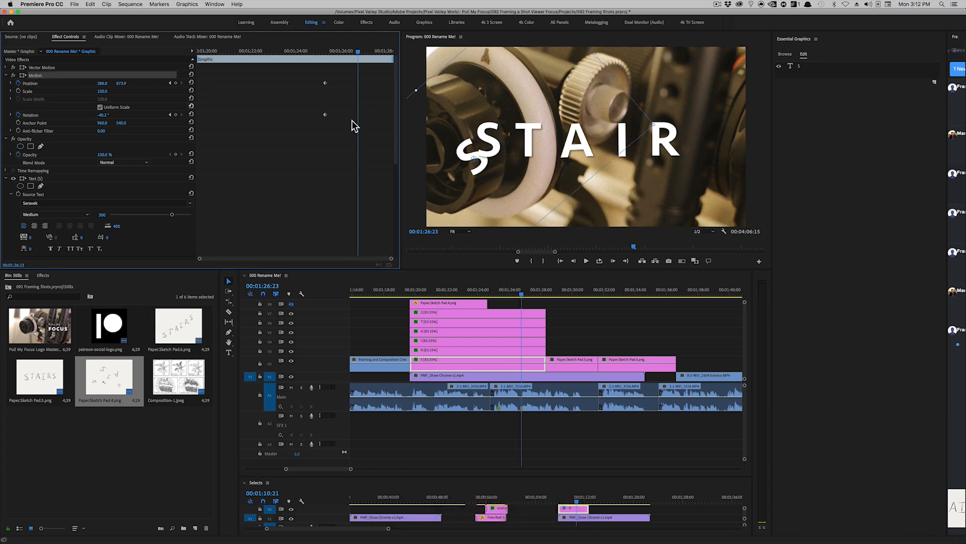
left_click_drag(557, 93, 687, 79)
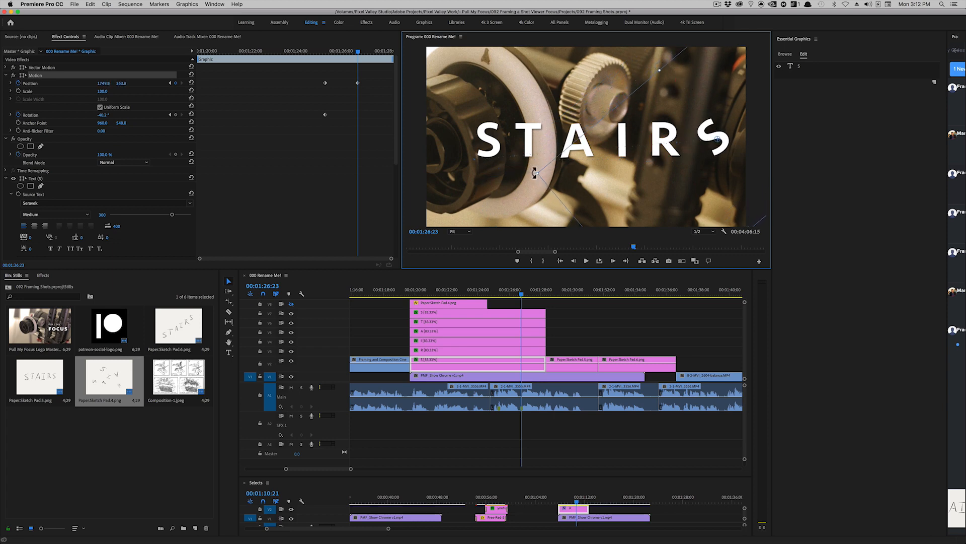
left_click_drag(535, 171, 601, 72)
left_click_drag(719, 102, 712, 104)
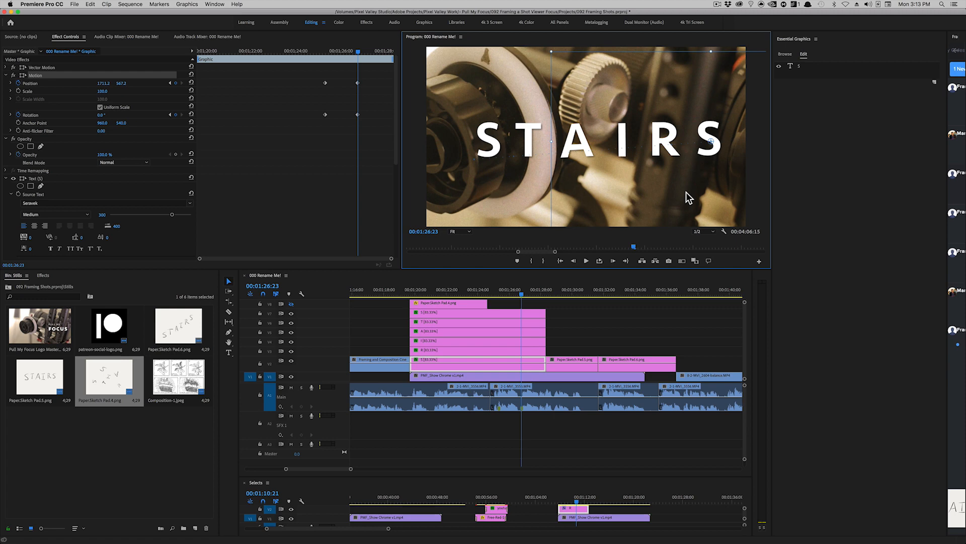
Play back the title from the start of the letter clips to check the full STAIRS animation against the narration
left_click_drag(412, 291, 402, 292)
key("space")
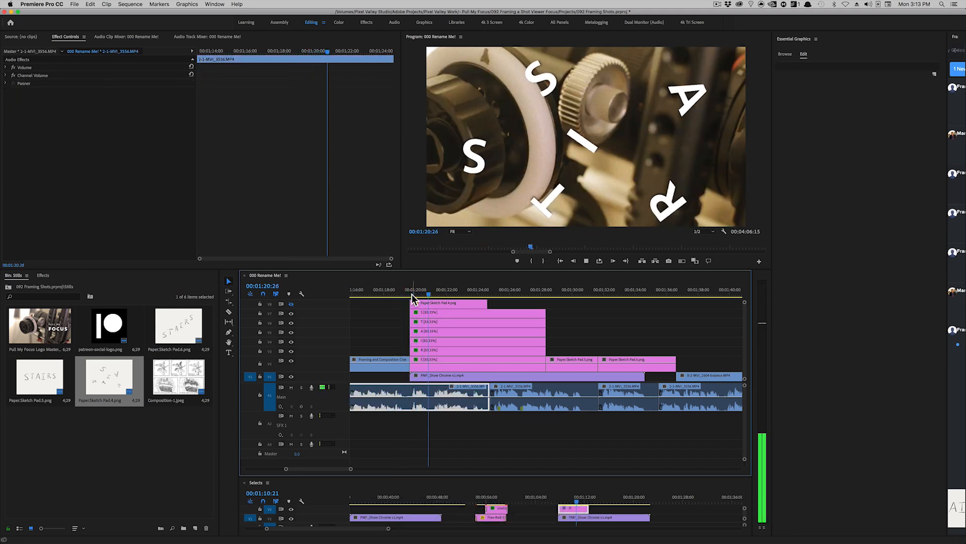
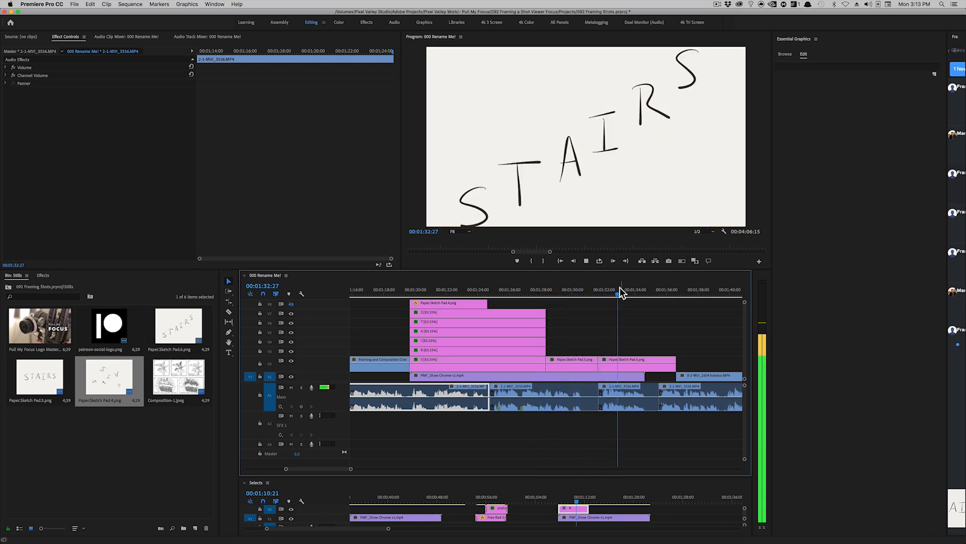
Stop playback, go to the T's second Position keyframe at 00:01:26:23, and move the T left to about 592, 572
key("space")
left_click_drag(624, 293, 522, 305)
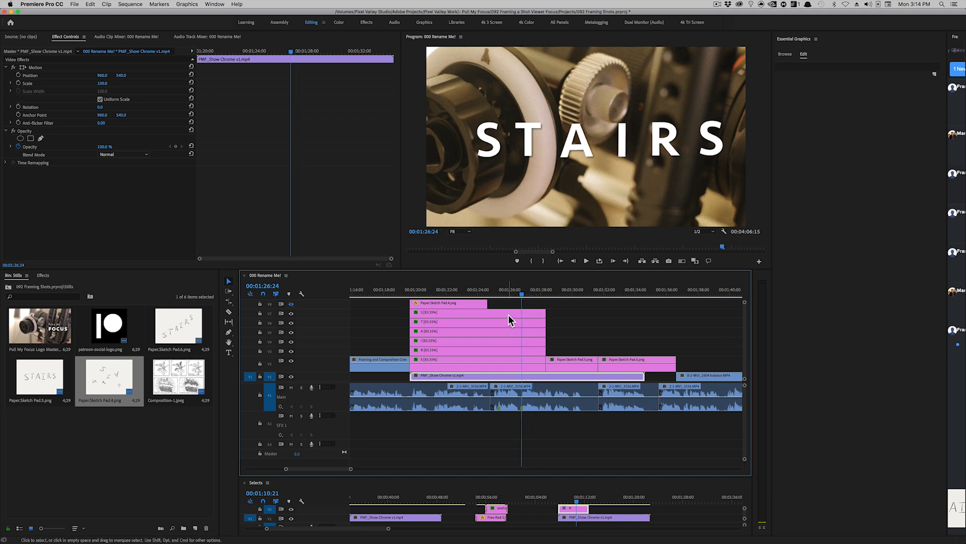
left_click(509, 315)
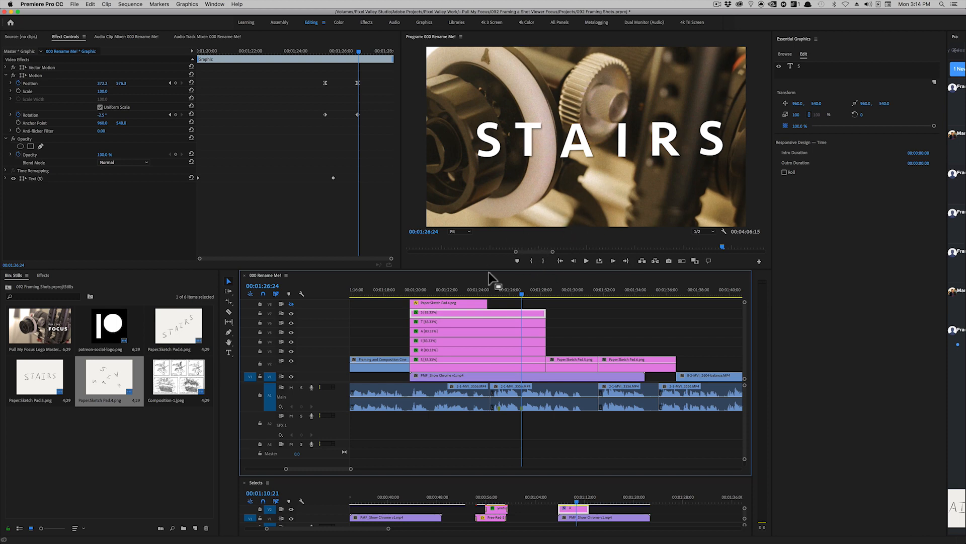
left_click(510, 322)
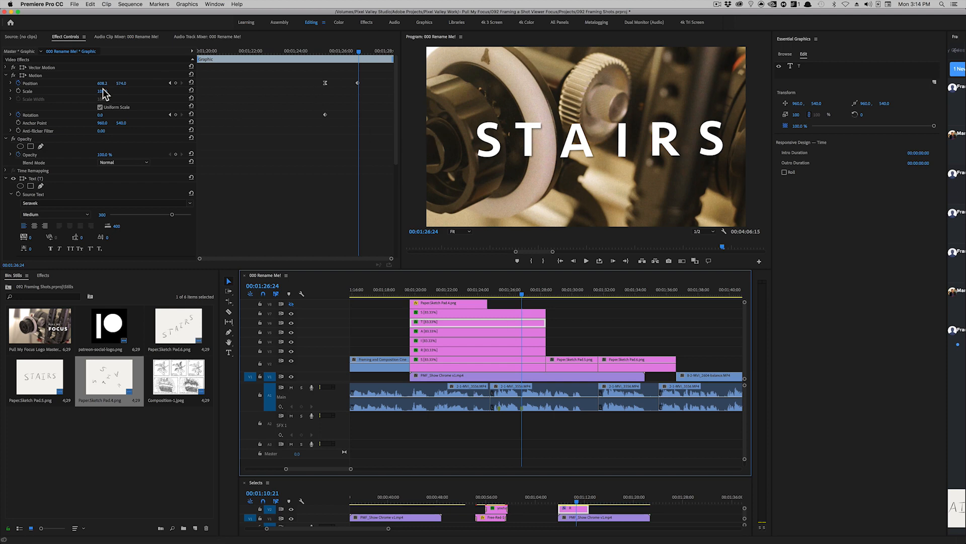
left_click(170, 82)
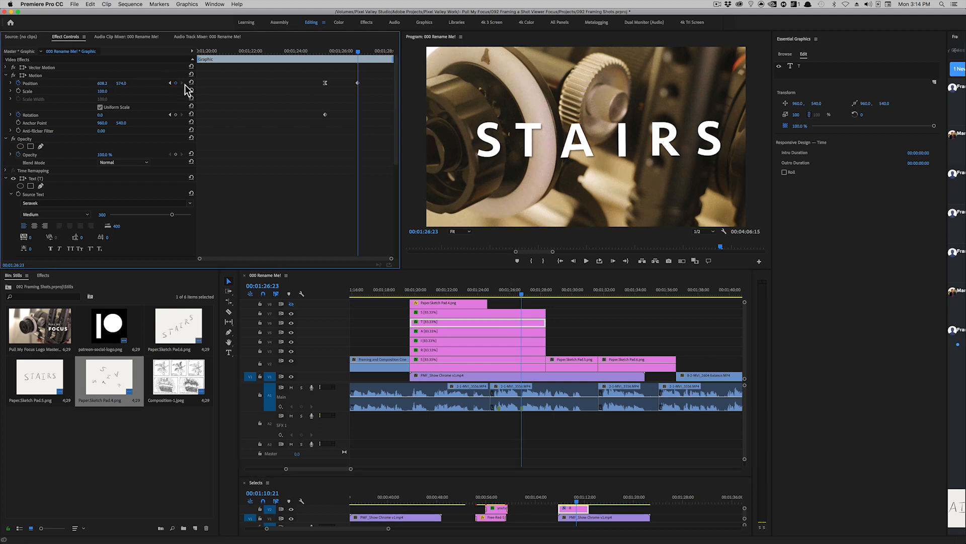
left_click(170, 82)
left_click(182, 83)
left_click(448, 322)
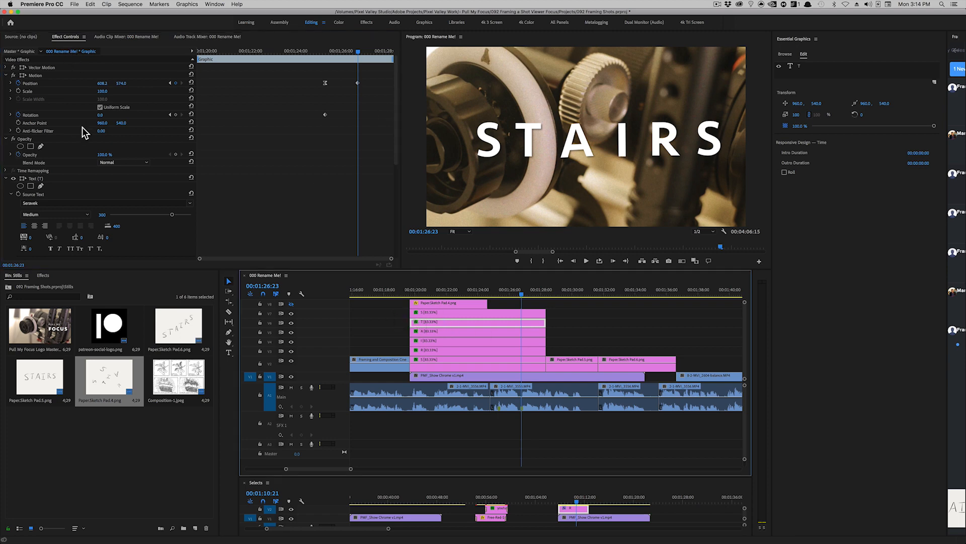
left_click(35, 76)
left_click_drag(570, 166, 566, 168)
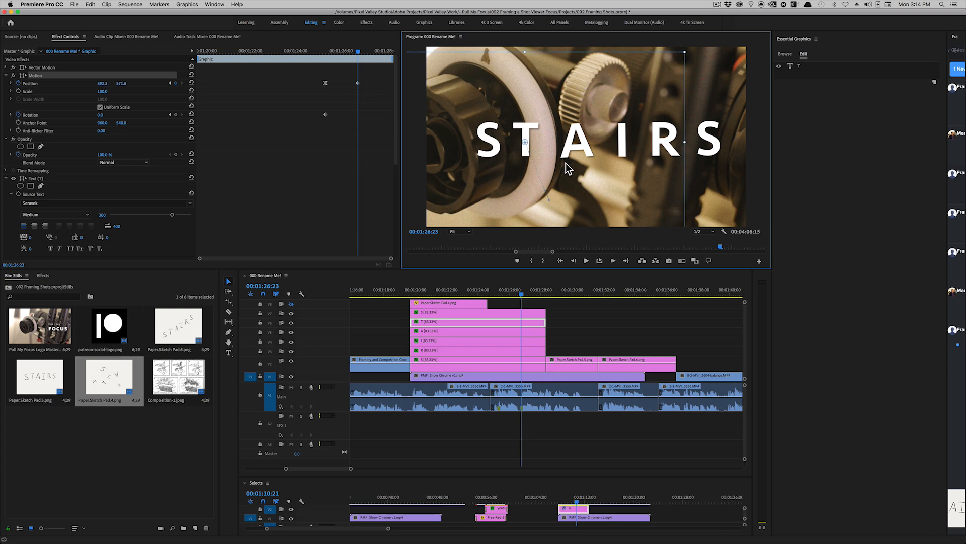
At the A's second Position keyframe, move the A closer to the T, to about 826, 574
left_click(485, 331)
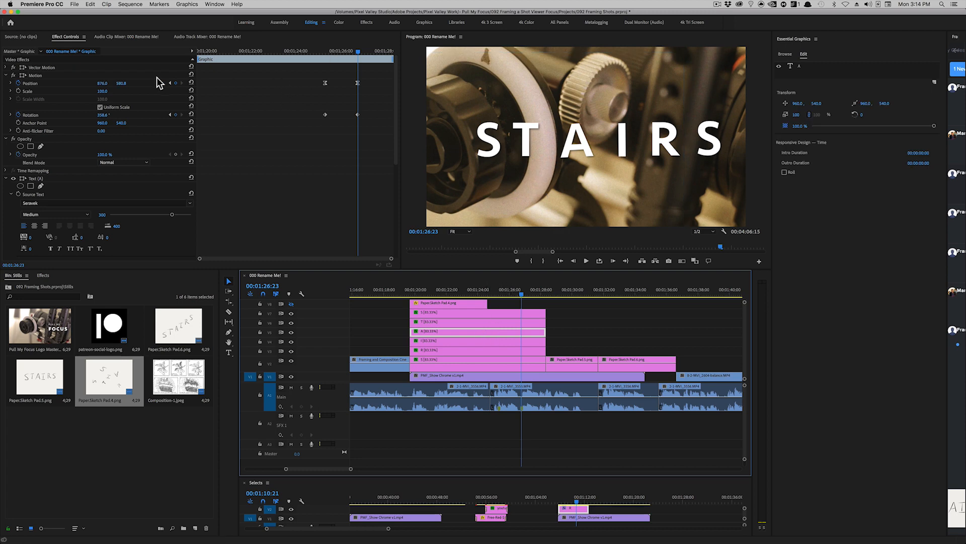
left_click(170, 83)
left_click(181, 84)
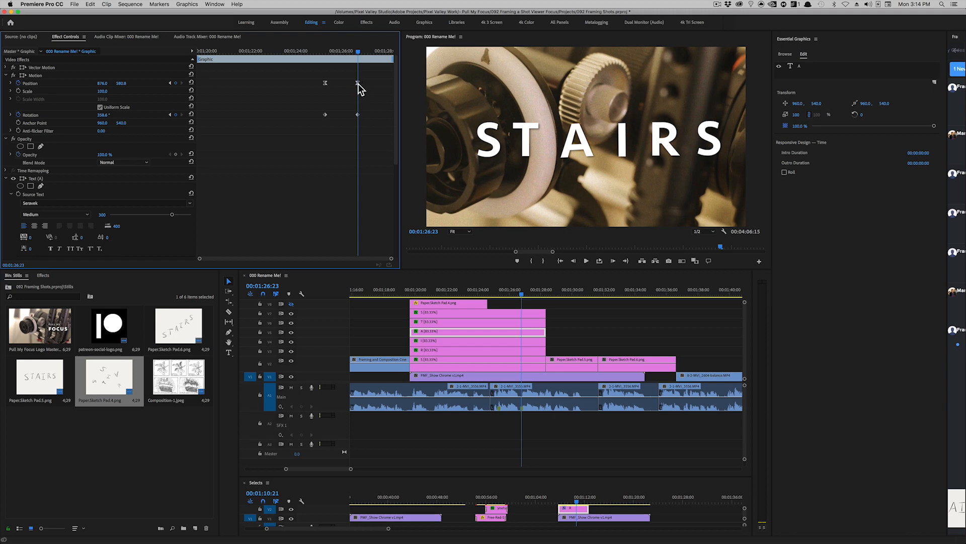
left_click(37, 76)
left_click_drag(606, 166, 597, 161)
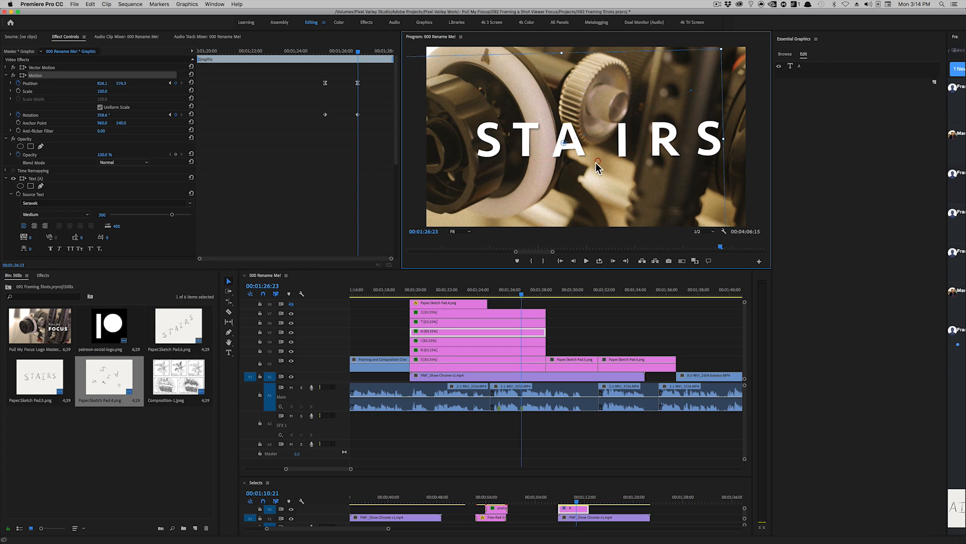
At the I's second Position keyframe, move the I closer to the A, to about 1071, 536
left_click(502, 341)
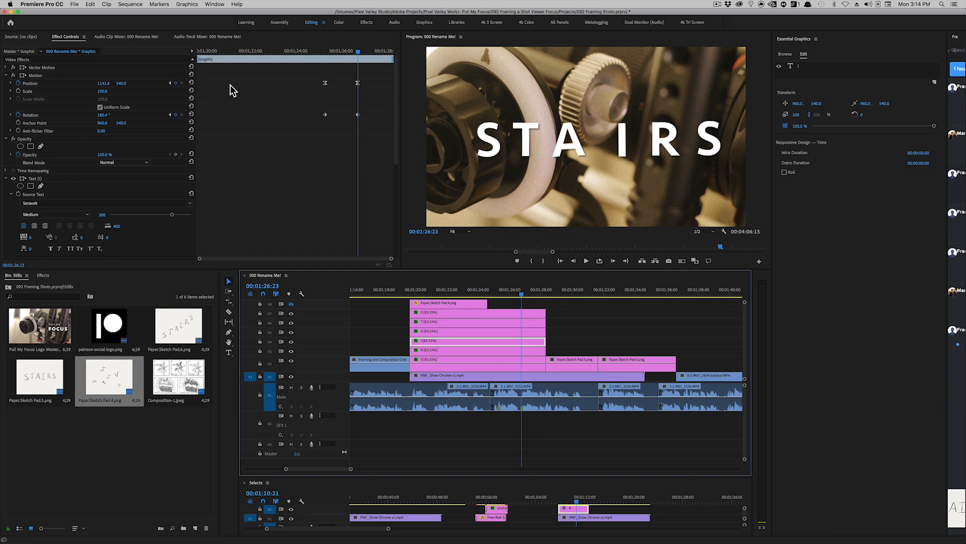
left_click(358, 83)
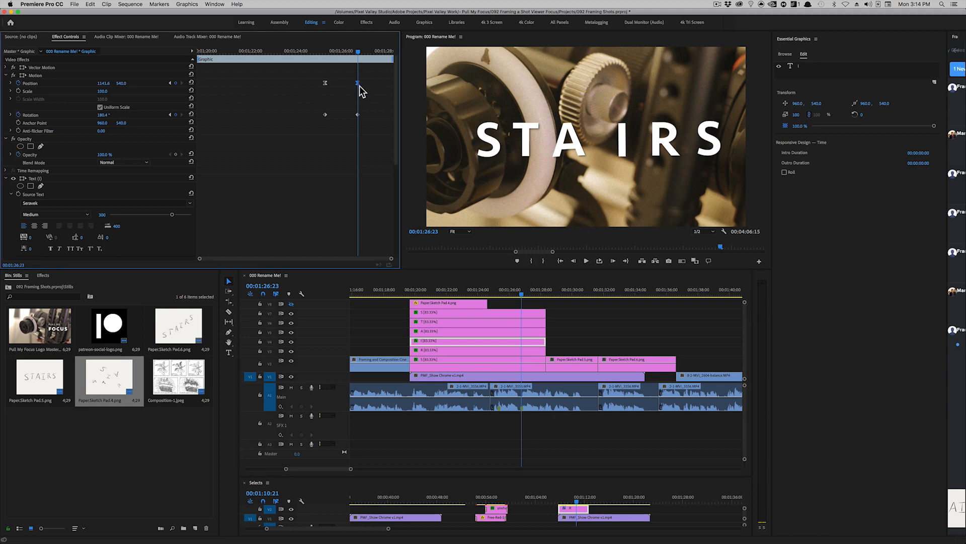
left_click(36, 76)
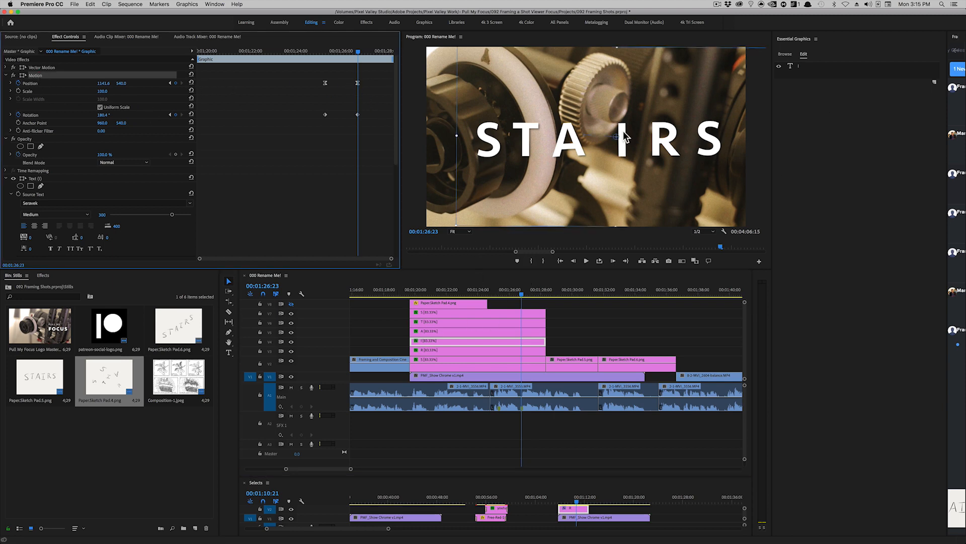
left_click_drag(664, 176, 655, 183)
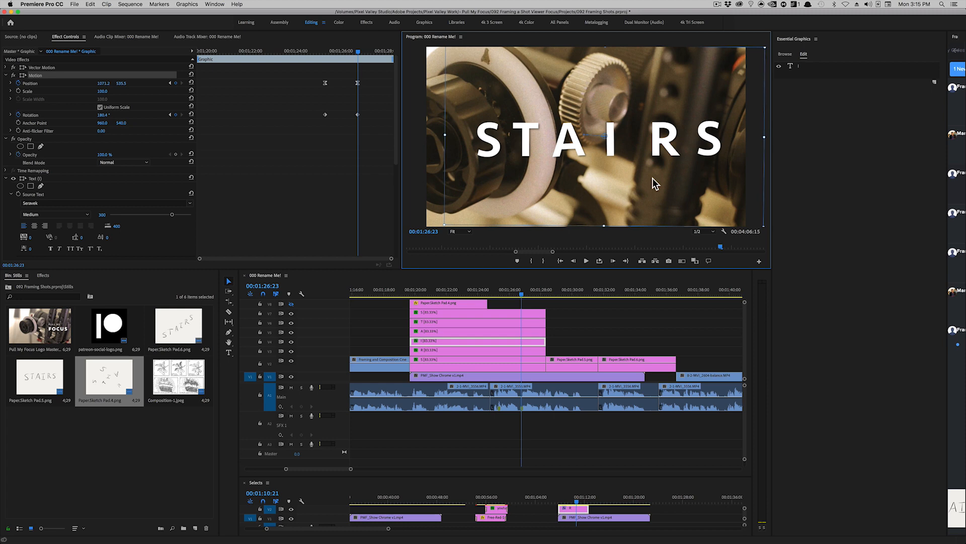
At 00:01:26:23, even out the remaining letter spacing by moving the R to about 1339, 570 and the final S to about 1630, 570
left_click(474, 350)
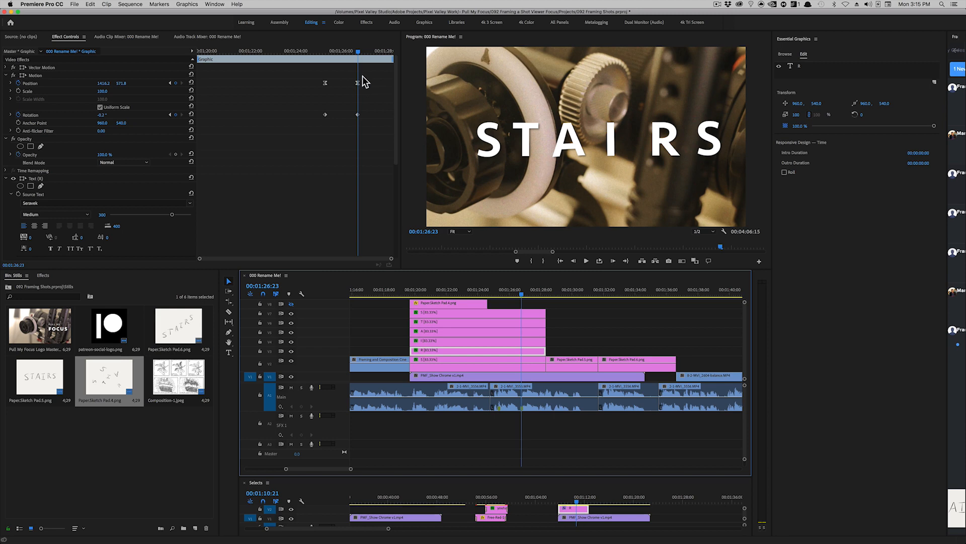
left_click(35, 75)
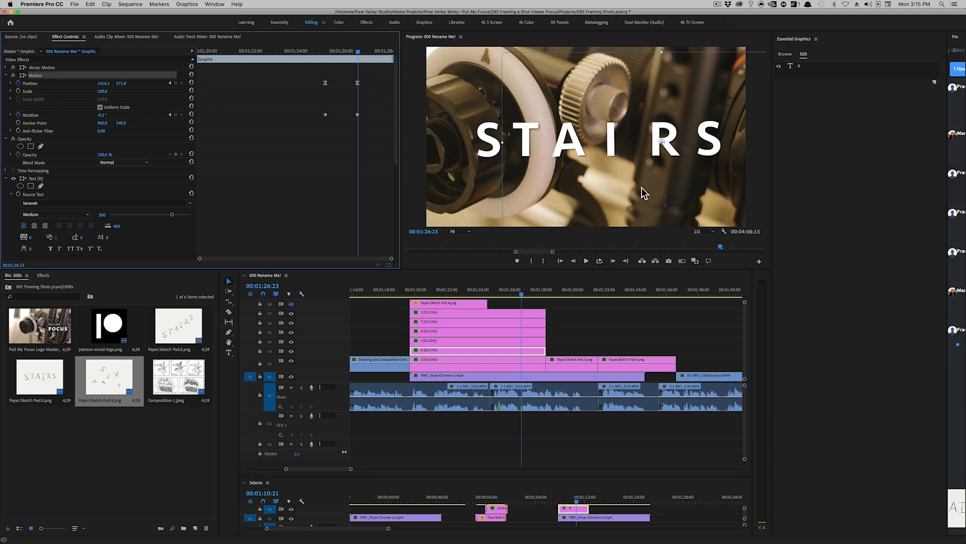
left_click_drag(698, 185, 688, 188)
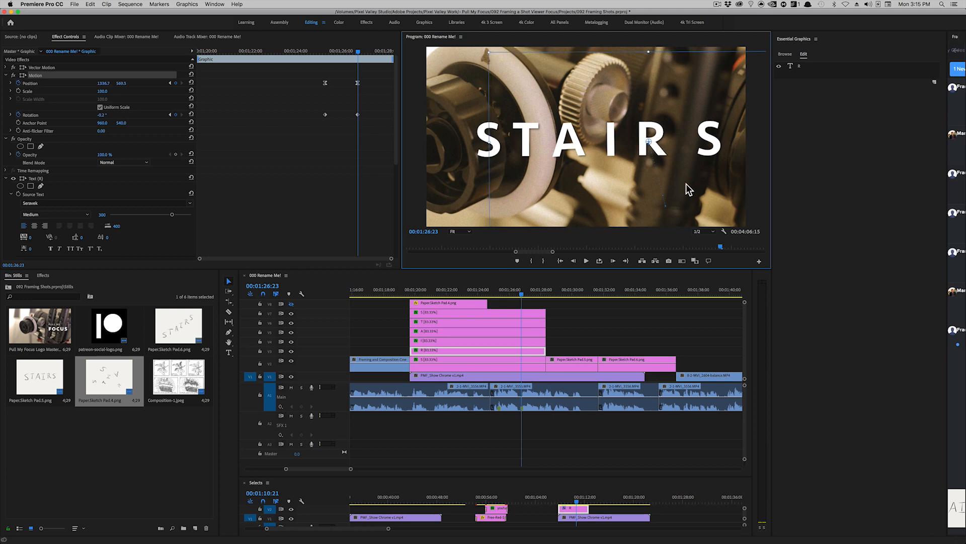
left_click(460, 362)
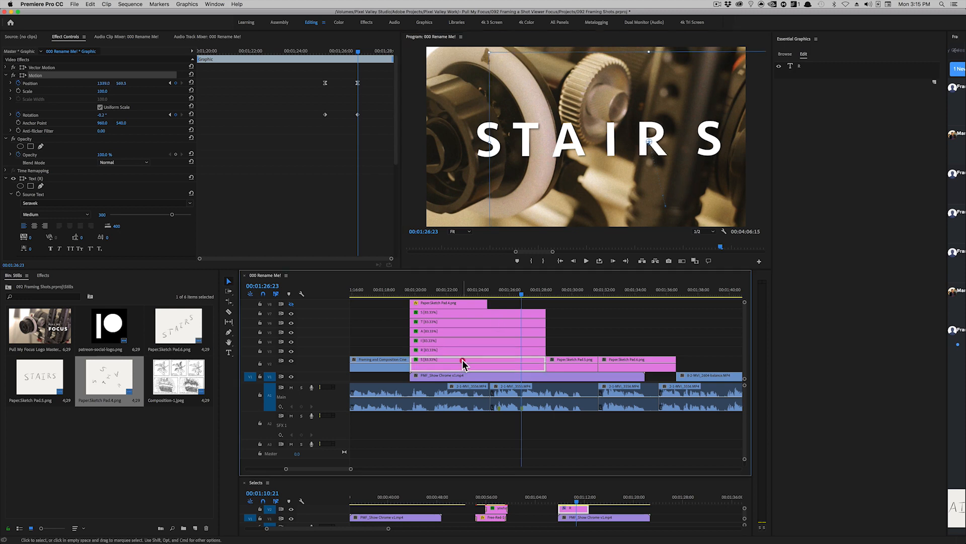
left_click(35, 75)
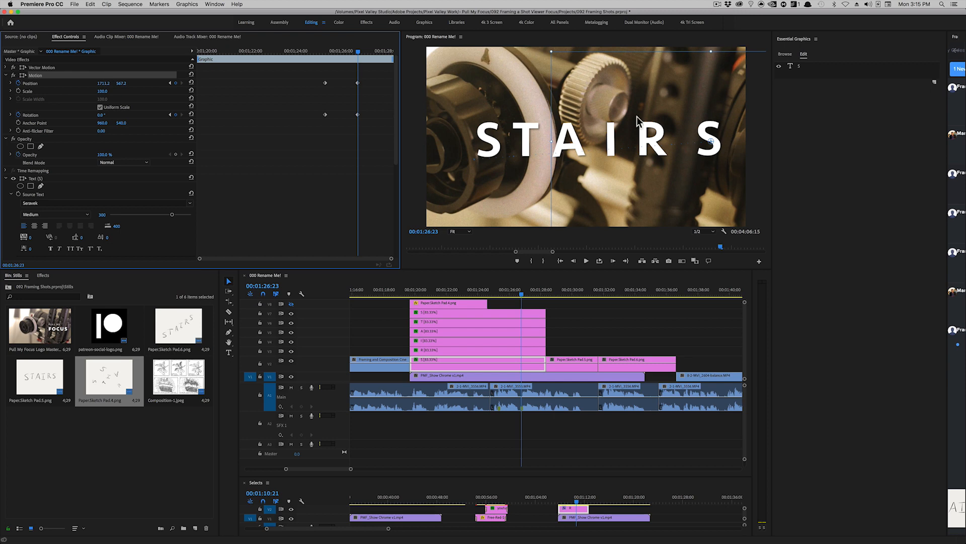
left_click_drag(719, 172, 704, 176)
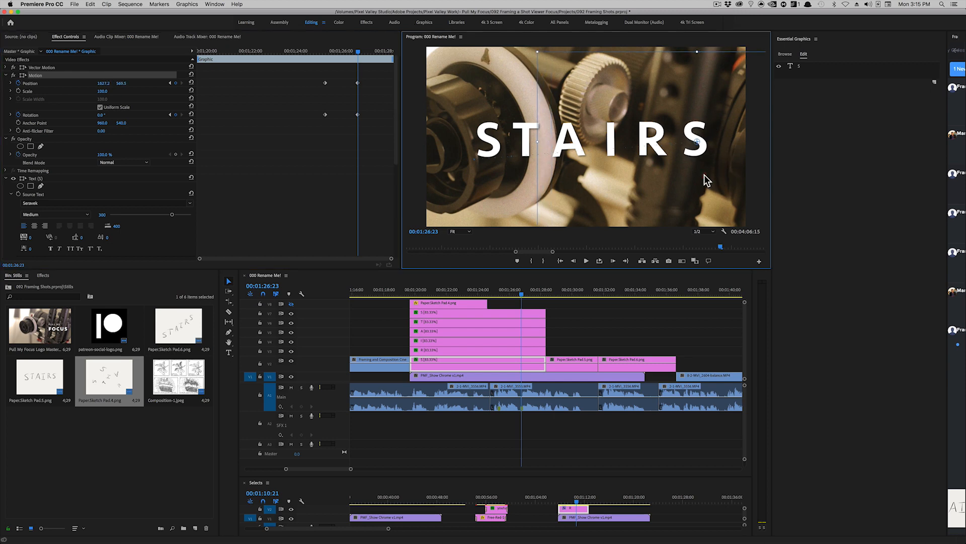
Set the final S clip's first Position keyframe to Ease Out and its second Position keyframe to Ease In
left_click(325, 83)
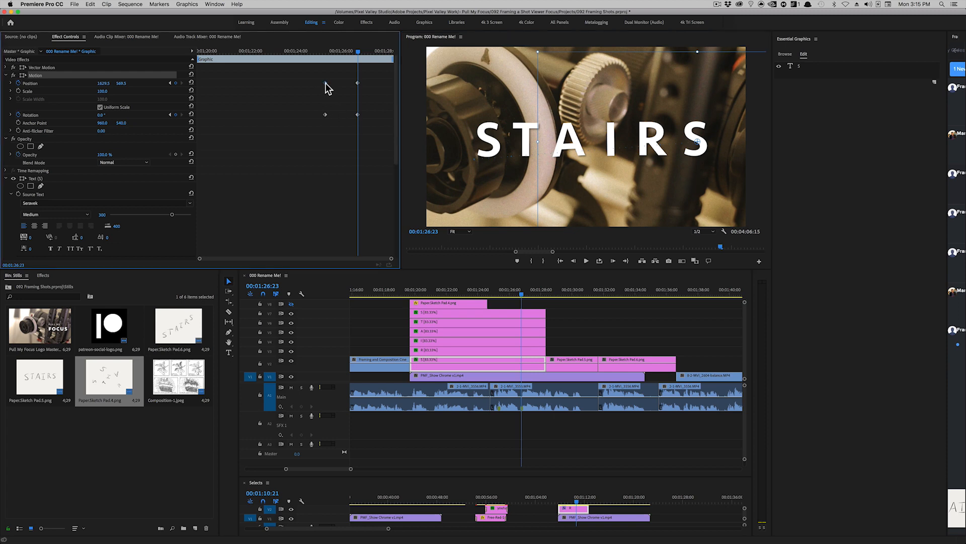
right_click(327, 85)
mouse_move(383, 146)
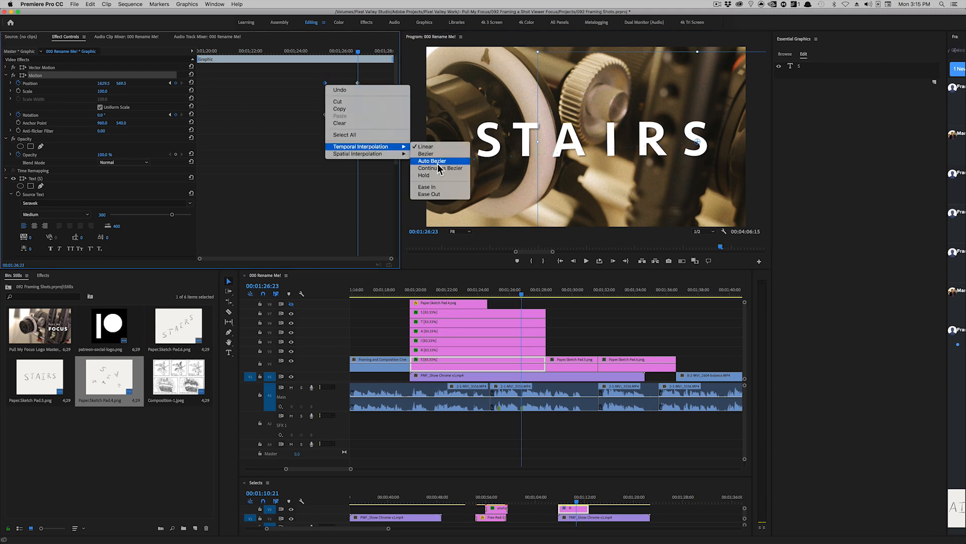
left_click(450, 192)
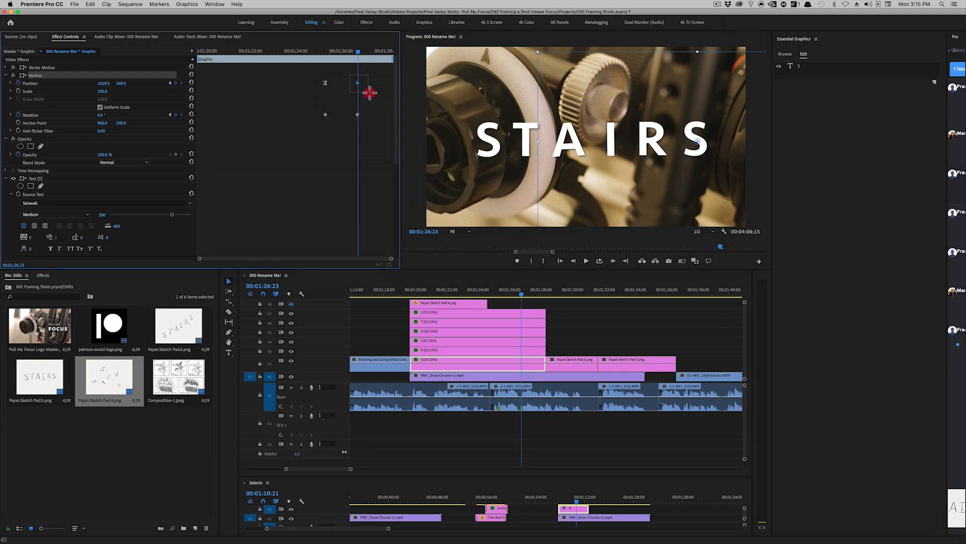
right_click(358, 83)
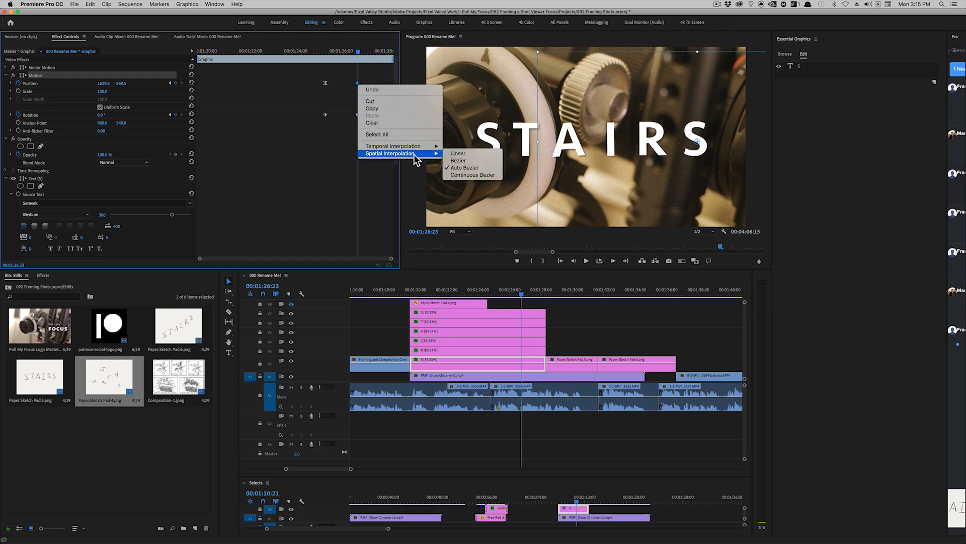
mouse_move(412, 146)
left_click(460, 187)
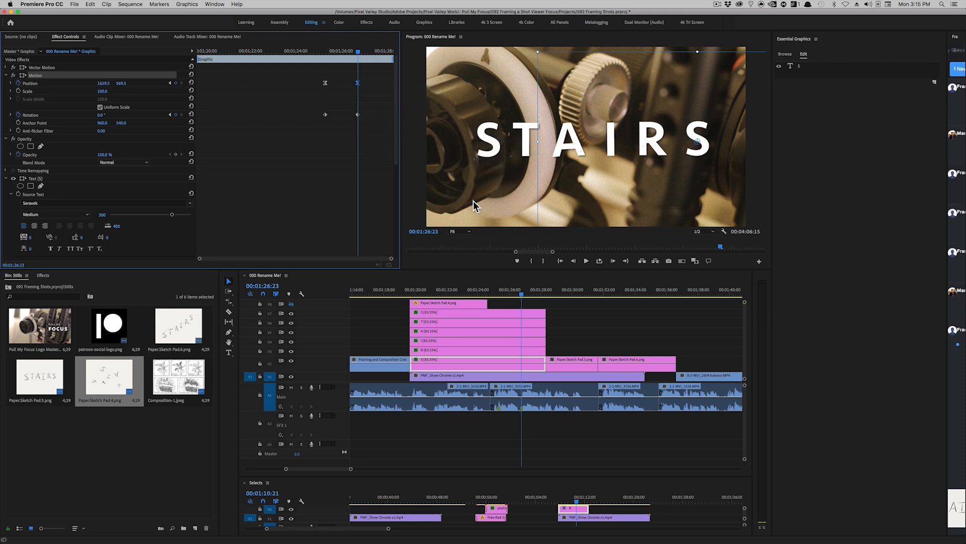
Play back the letter clips from their start to check the respaced STAIRS animation
left_click_drag(520, 295, 417, 297)
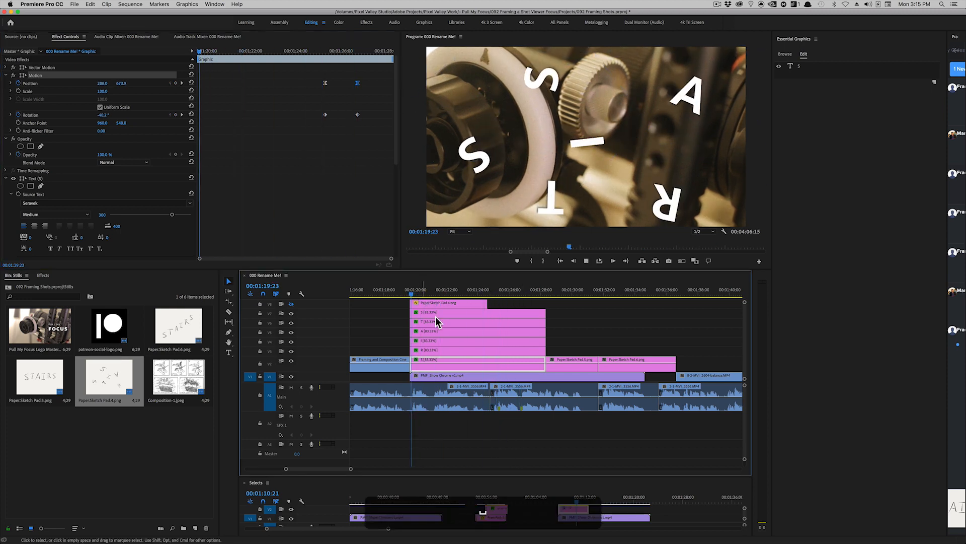
key("space")
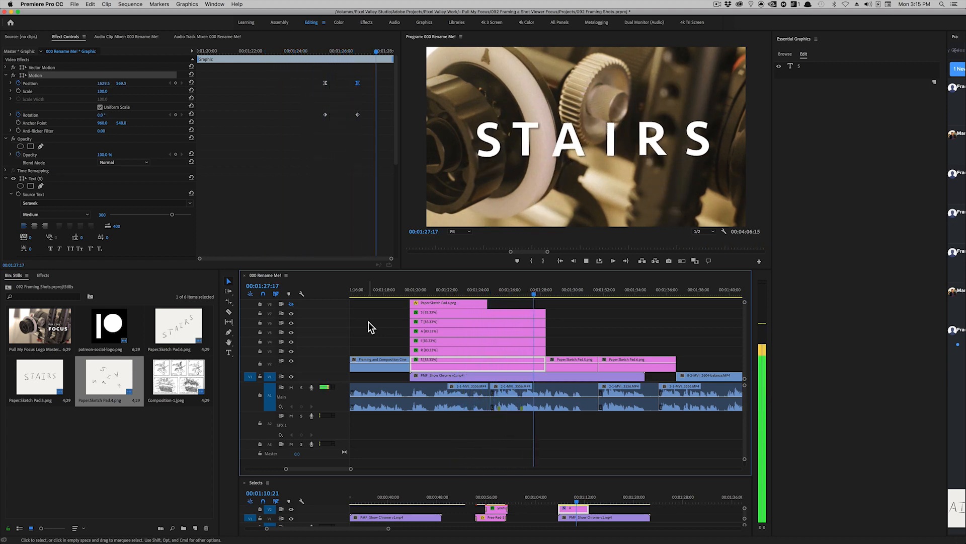
key("space")
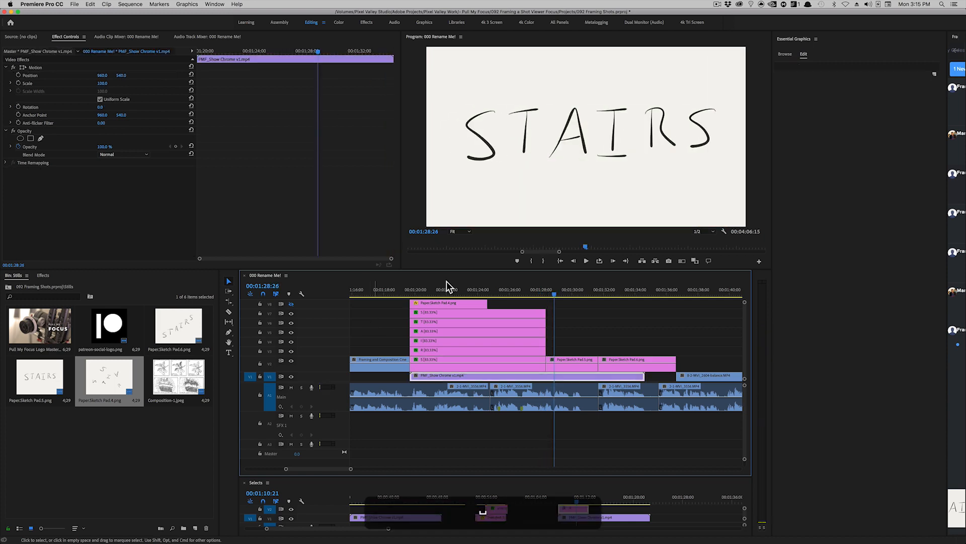
Delete the Paper.Sketch Pad.5.png clip and extend all six letter clips to the start of the Paper.Sketch Pad.6.png clip
left_click(585, 363)
key("Delete")
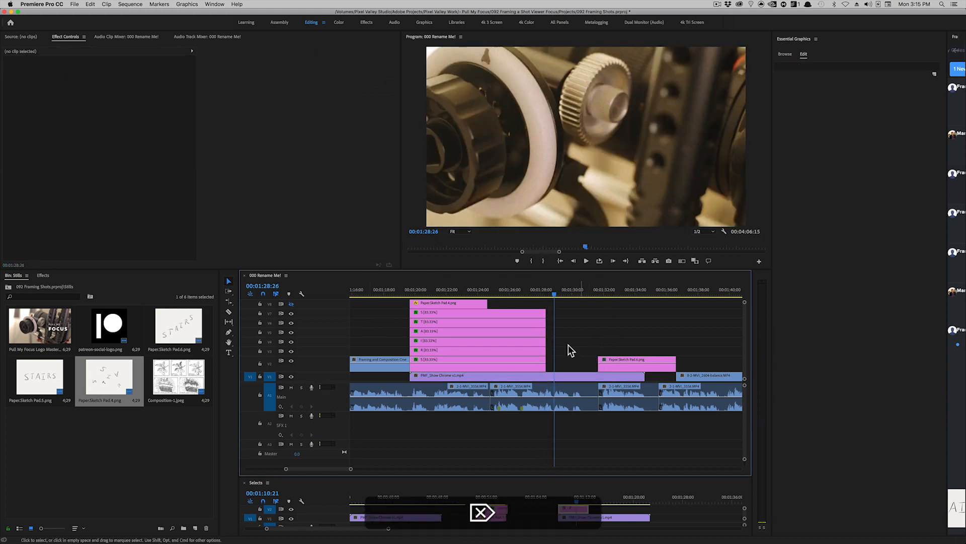
left_click_drag(567, 312, 538, 372)
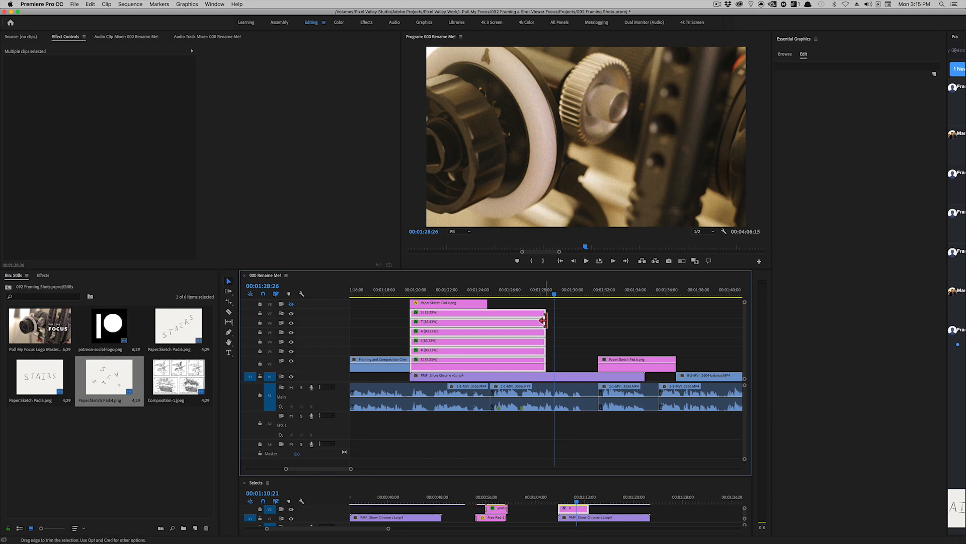
left_click_drag(542, 313, 598, 313)
Play back the extended part of the STAIRS title up to the end of the letter clips
left_click(539, 293)
key("space")
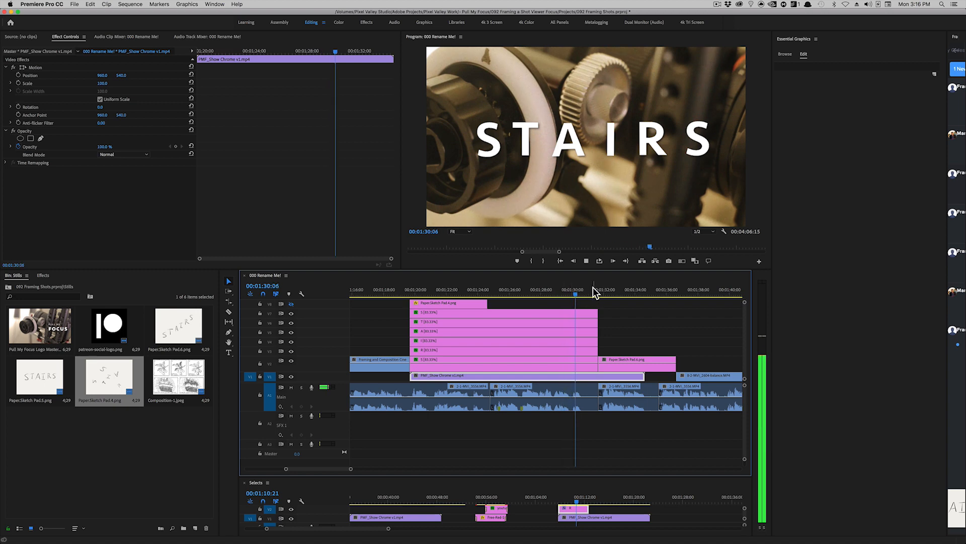
key("space")
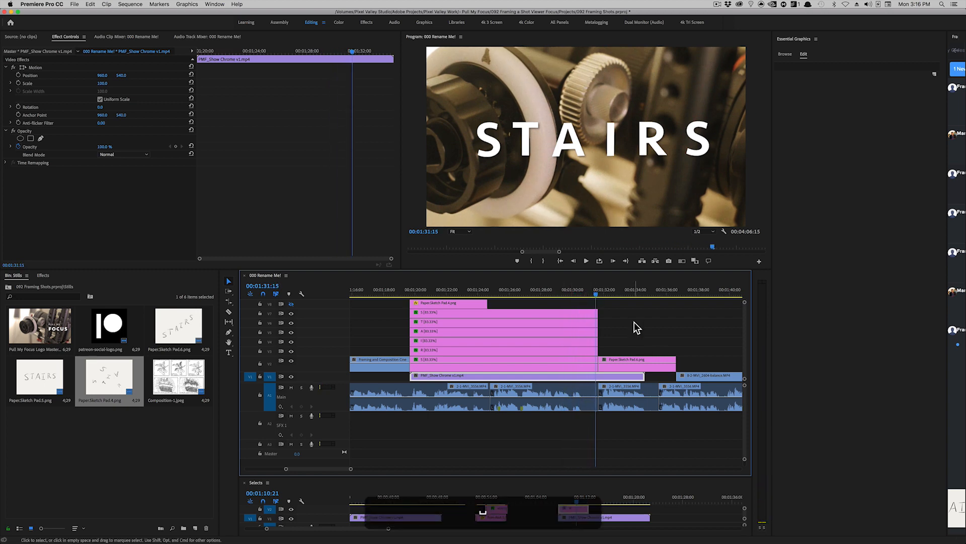
Select the Paper.Sketch Pad.6.png clip, scrub across its beginning, and play it from 00:01:31:27 to review the staircase layout against the narration
mouse_move(599, 291)
left_mouse_down()
mouse_move(614, 295)
mouse_move(590, 296)
left_mouse_up()
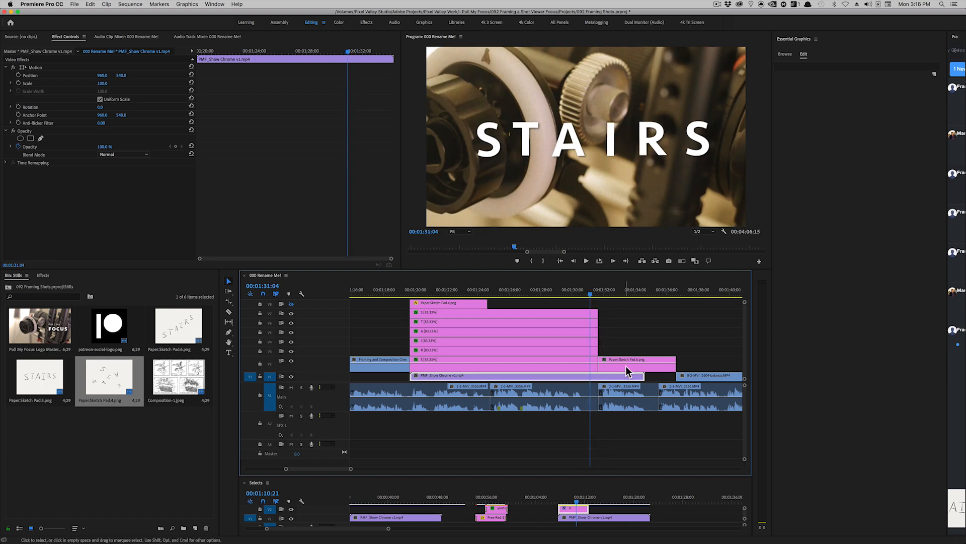
left_click(622, 362)
mouse_move(613, 291)
left_mouse_down()
mouse_move(639, 291)
mouse_move(606, 292)
left_mouse_up()
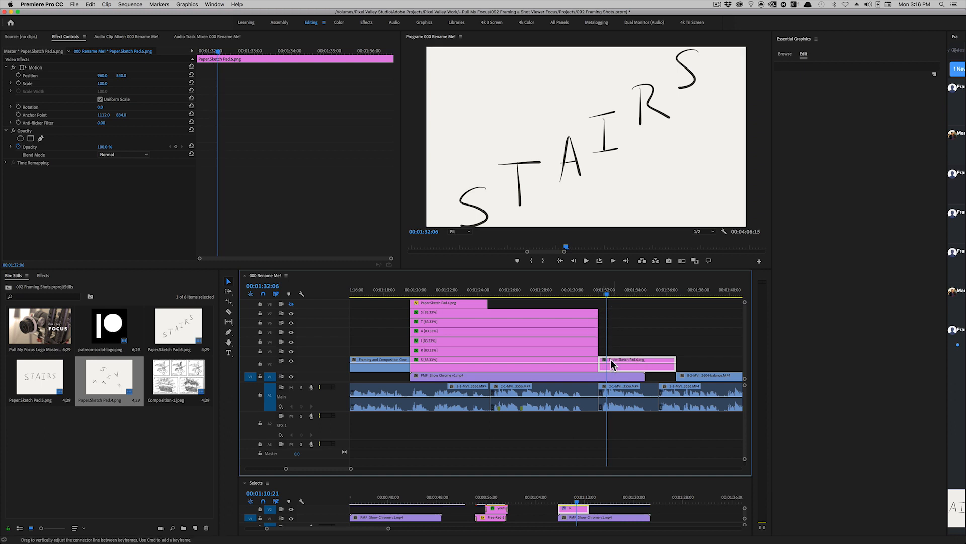
mouse_move(608, 293)
left_mouse_down()
mouse_move(667, 294)
mouse_move(602, 309)
left_mouse_up()
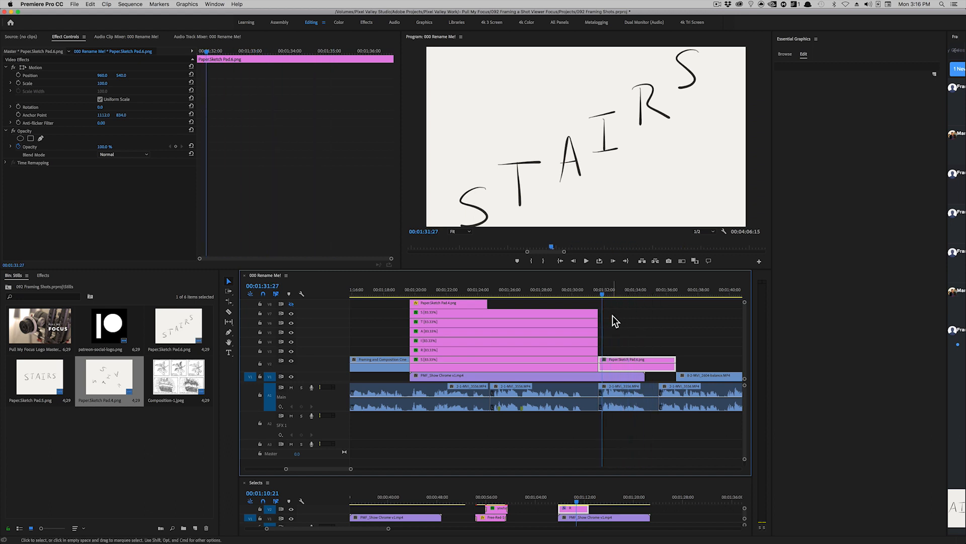
key("space")
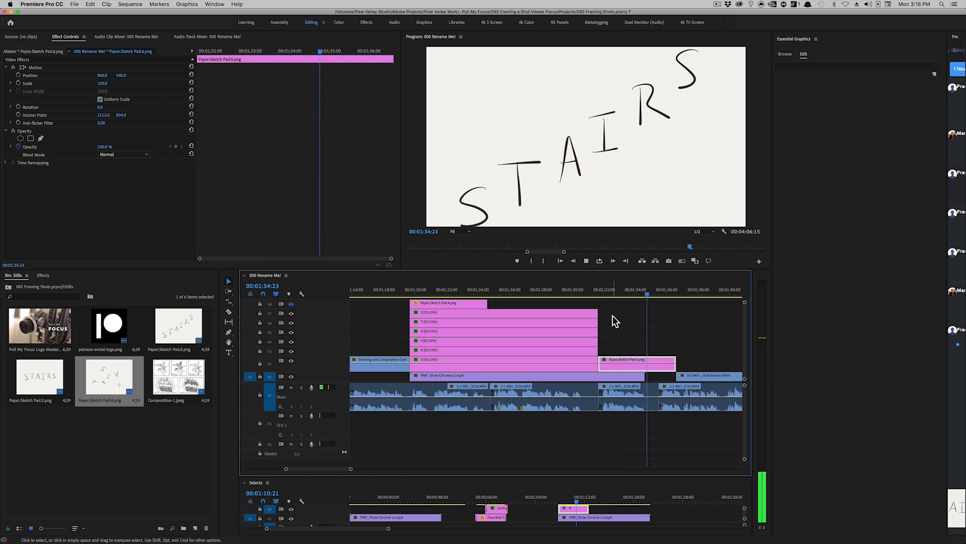
Replay the start of the Paper.Sketch Pad.6.png clip and add a marker to the narration clip beneath it, shortly before 00:01:34:00
key("space")
left_click_drag(651, 298, 610, 296)
key("space")
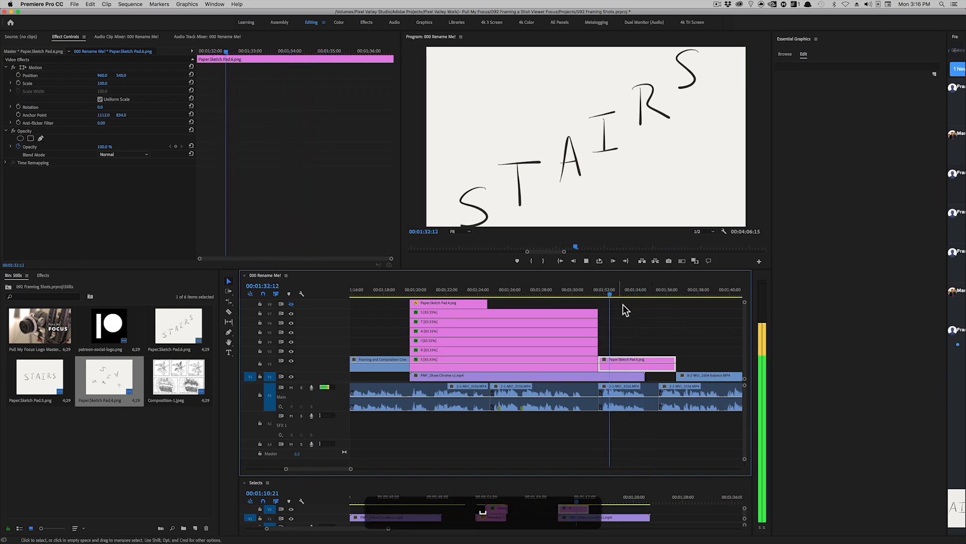
key("space")
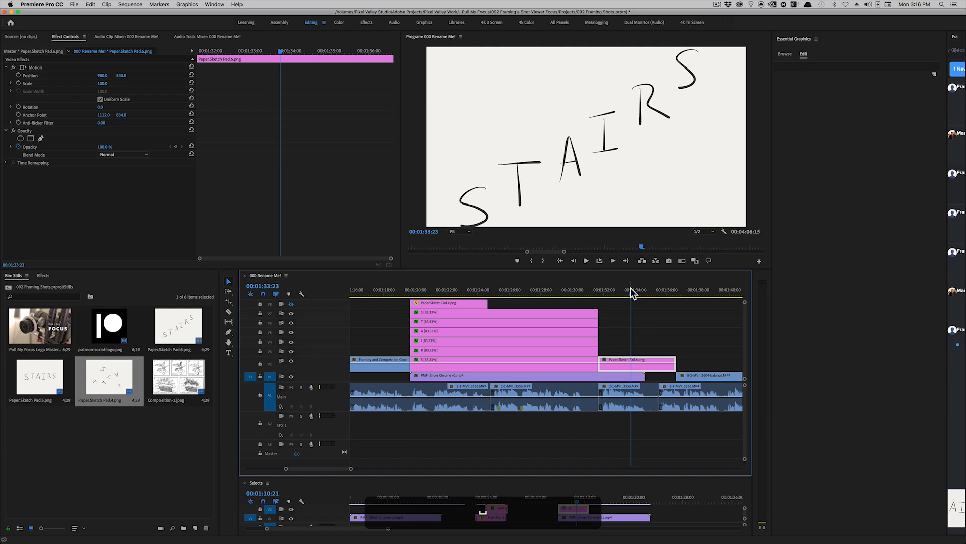
left_click_drag(631, 291, 629, 297)
left_click(641, 404)
key("m")
Play the transition from the STAIRS letters into the Paper.Sketch Pad.6.png clip to judge the narration pause
left_click_drag(627, 295, 562, 297)
key("space")
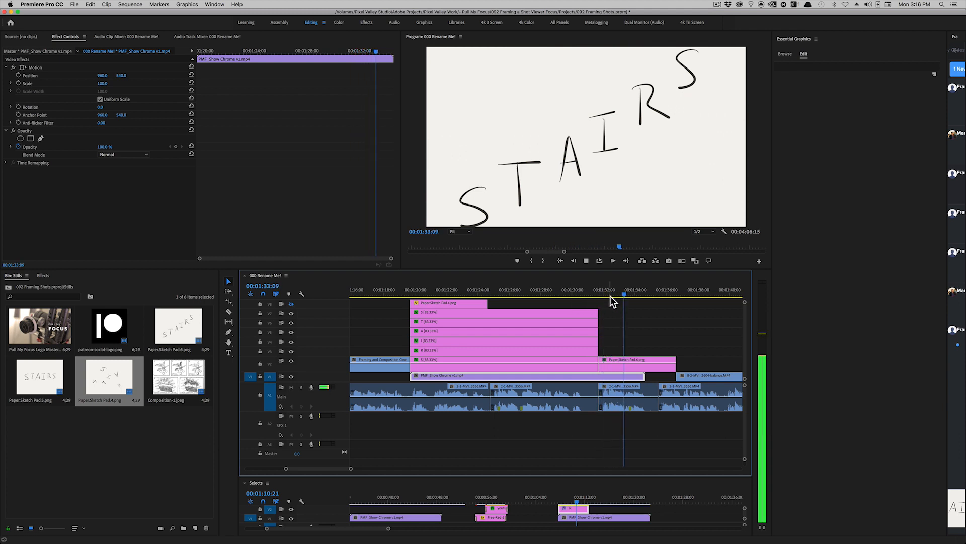
key("space")
left_click_drag(621, 293, 553, 297)
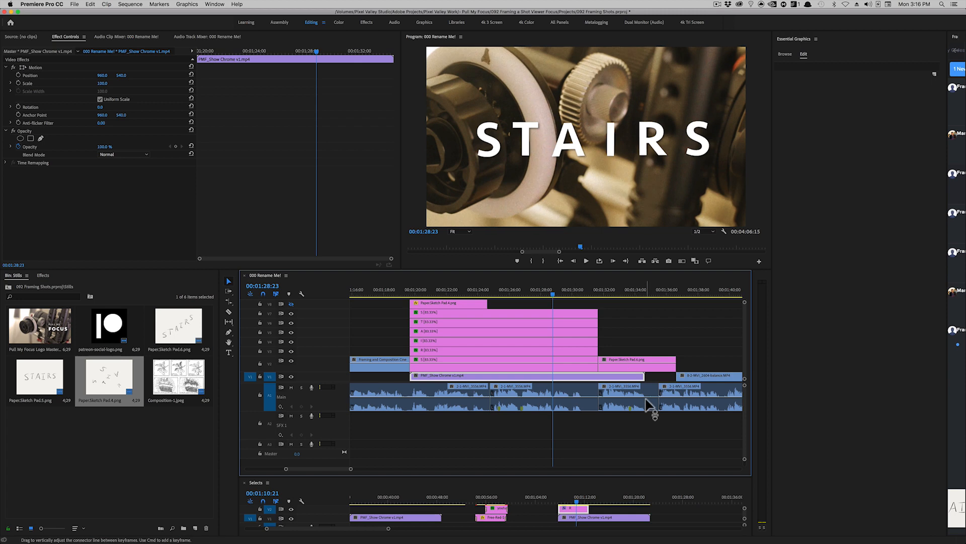
Move the 2-1-MVI_3556.MP4 narration clip beneath Paper.Sketch Pad.6.png earlier so it starts at 00:01:31:05
left_click(565, 295)
left_click(591, 295)
left_click(623, 390)
left_click_drag(623, 391, 616, 391)
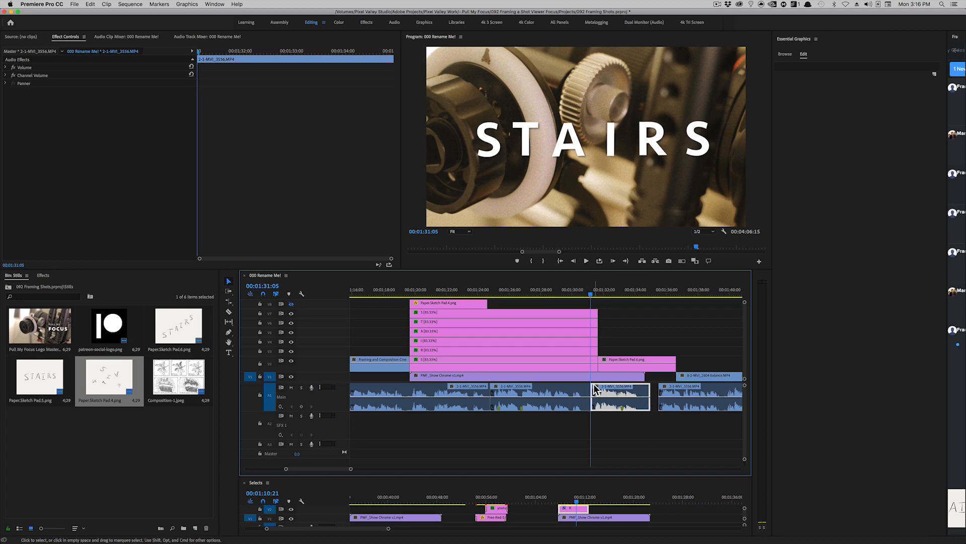
Play from 00:01:29:06 and again from 00:01:30:27 to check the moved narration against the title
left_click_drag(579, 291, 561, 293)
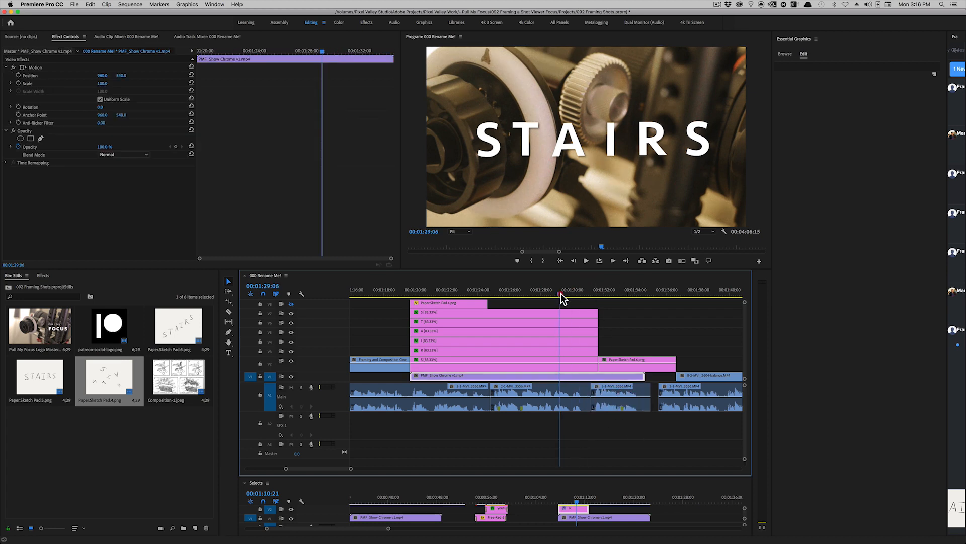
key("space")
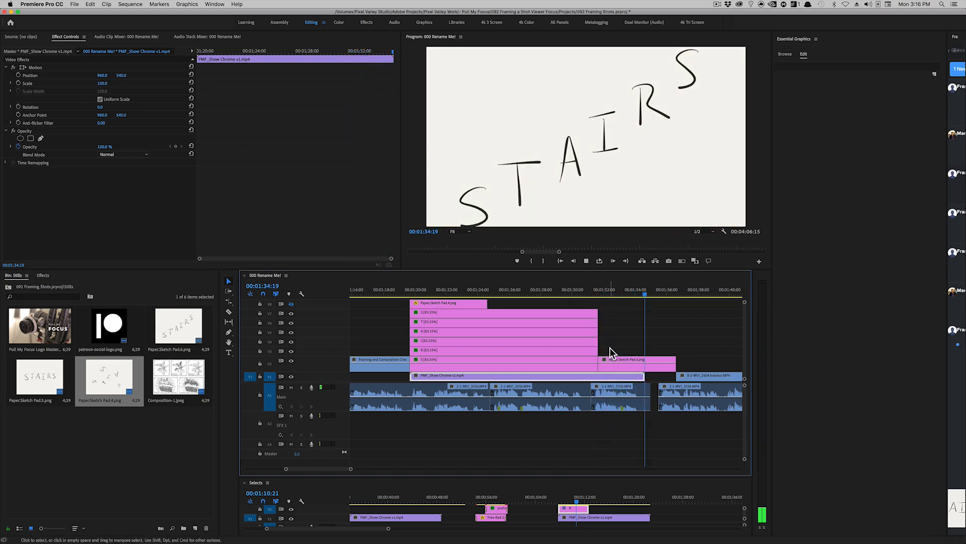
key("space")
left_click_drag(644, 297, 586, 300)
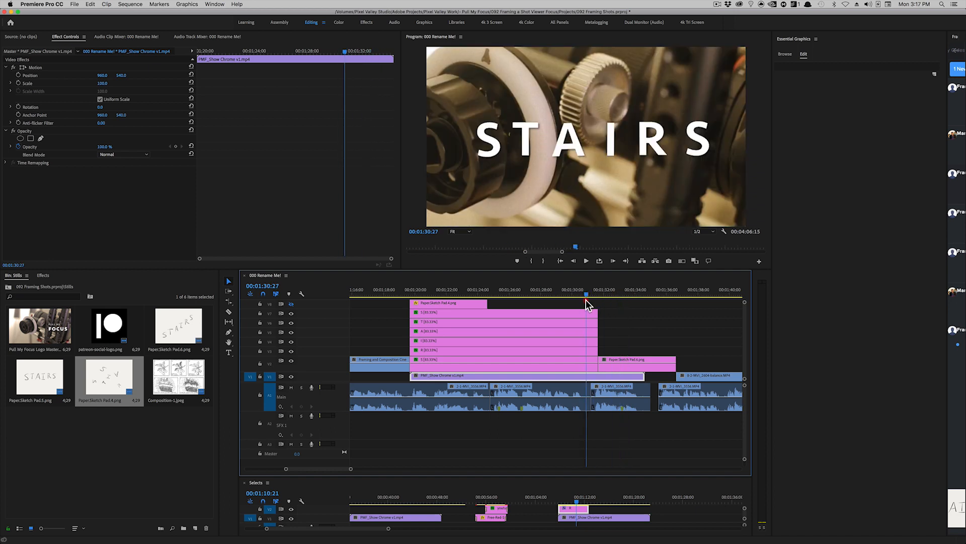
key("space")
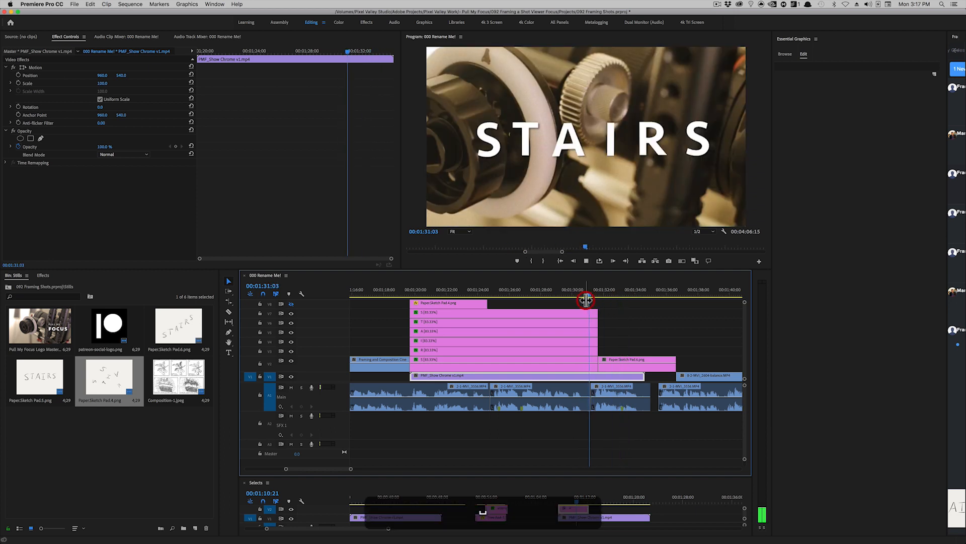
Add a marker to the moved narration clip at 00:01:31:19
left_click_drag(587, 299, 598, 295)
left_click(611, 405)
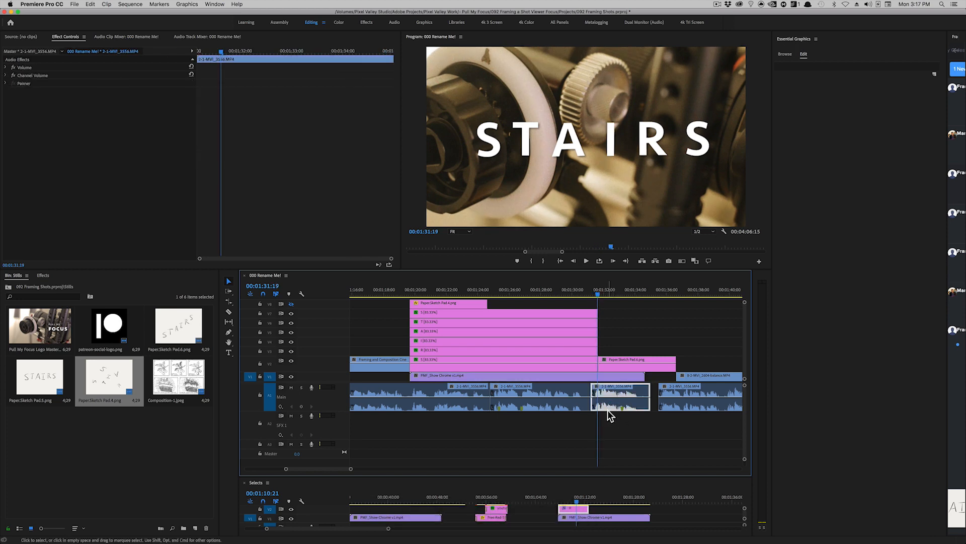
key("m")
Delete the Paper.Sketch Pad.6.png clip and extend all six letter clips to the end of the PMF_Show Chrome v1.mp4 clip
left_click(626, 359)
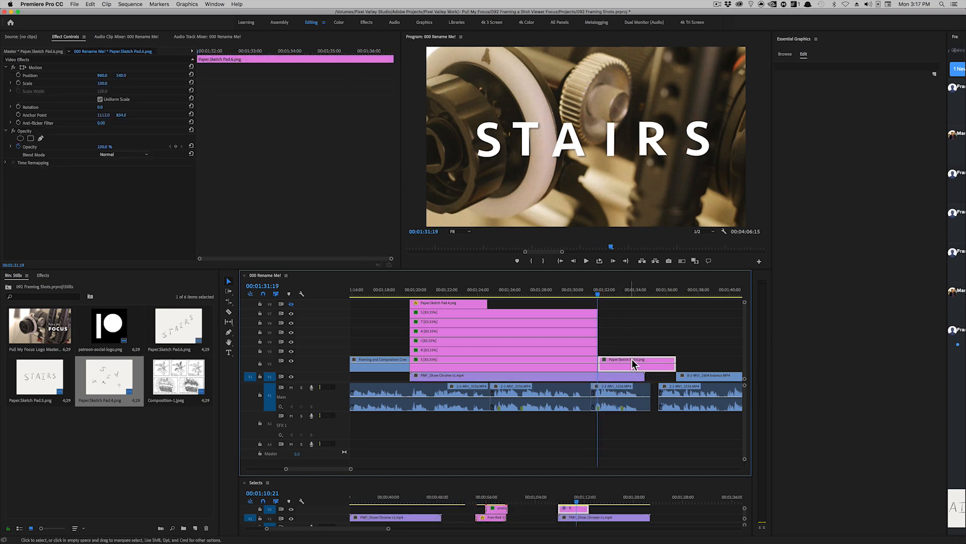
key("Delete")
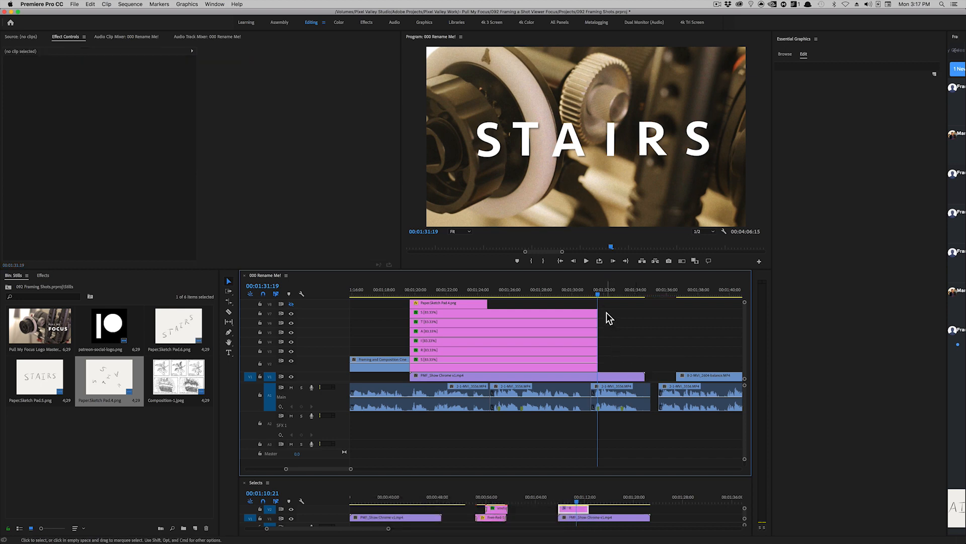
left_click_drag(609, 313, 592, 364)
left_click_drag(594, 313, 643, 313)
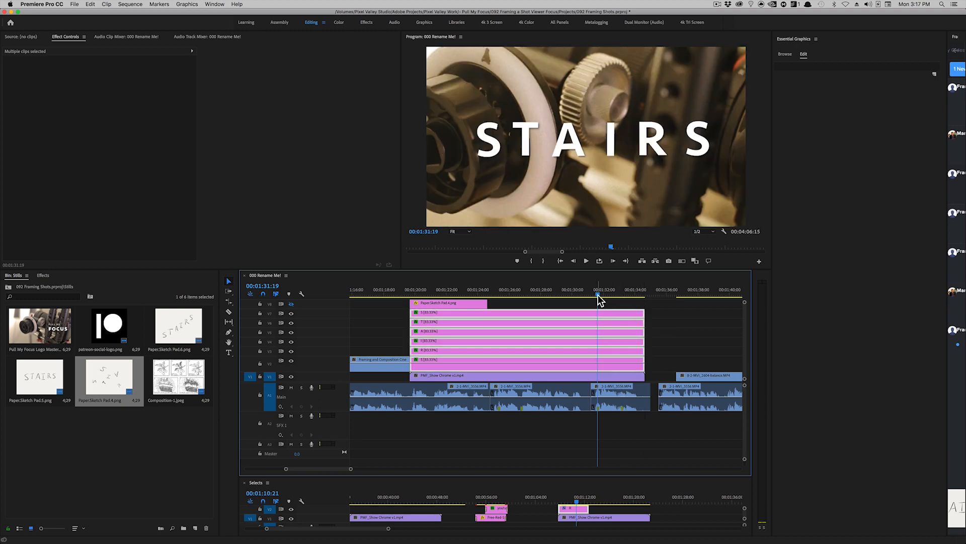
Add a Position keyframe to the first S letter's clip at the narration marker, 00:01:31:19
left_click(596, 292)
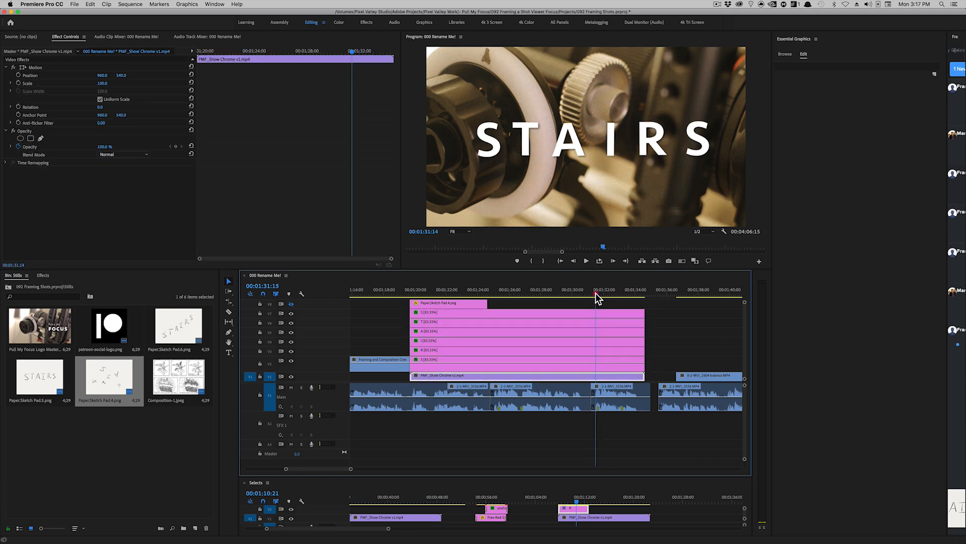
left_click(580, 313)
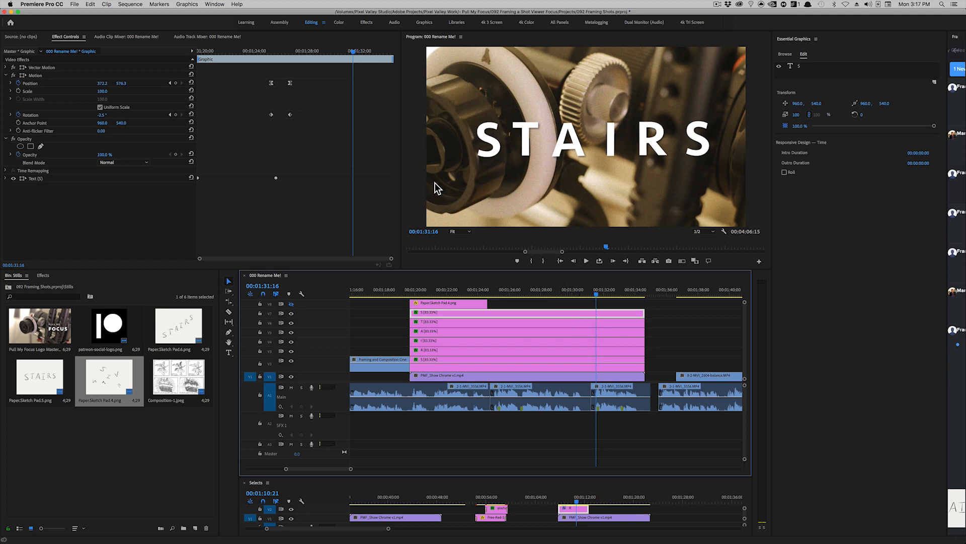
left_click(598, 296)
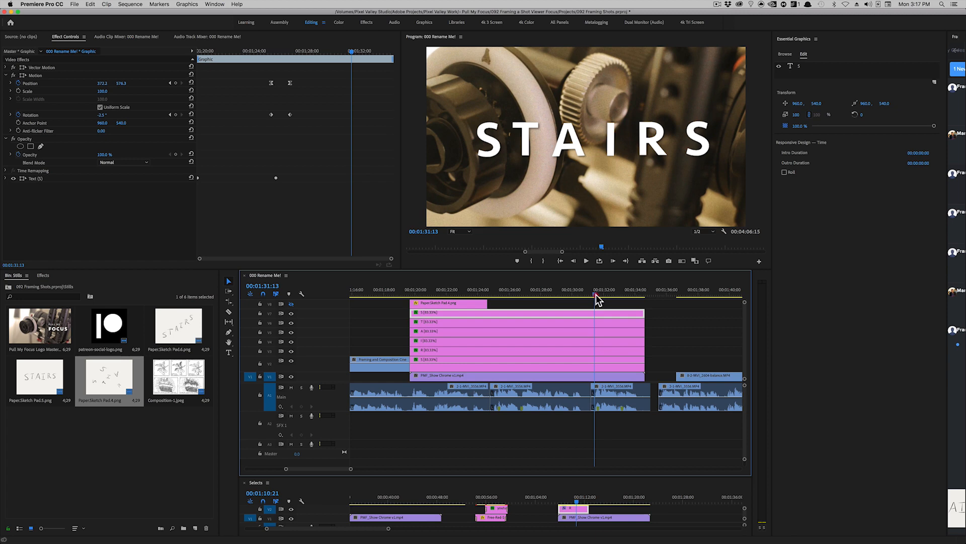
key("shift")
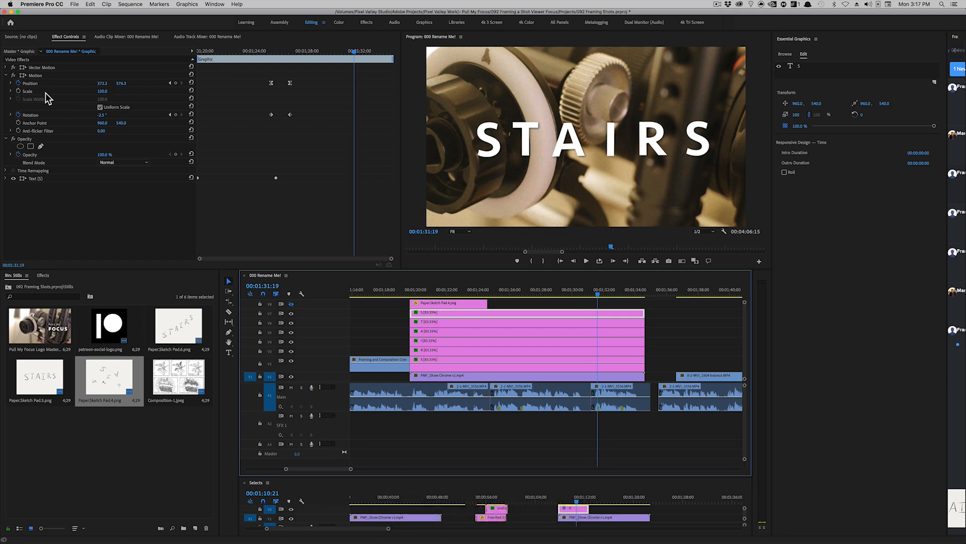
left_click(176, 83)
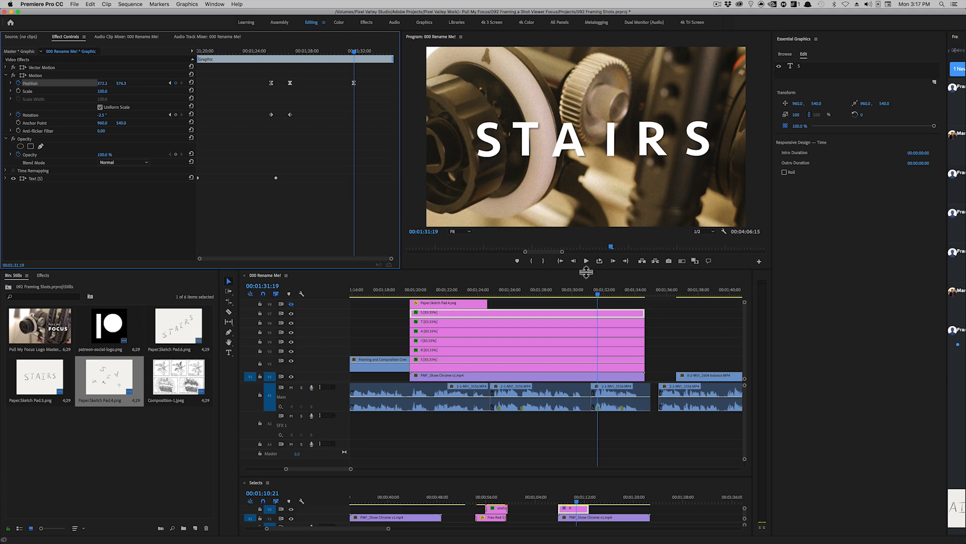
mouse_move(354, 59)
left_mouse_down()
mouse_move(303, 59)
mouse_move(340, 59)
left_mouse_up()
left_click(181, 83)
Lower the first S to a vertical position of about 980 with a Position keyframe at 00:01:33:05
left_click(606, 312)
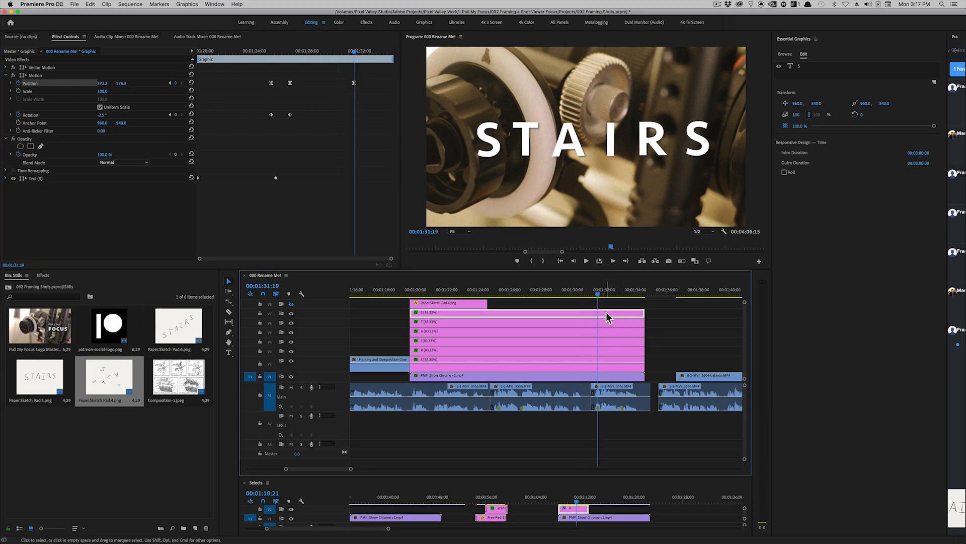
key("space")
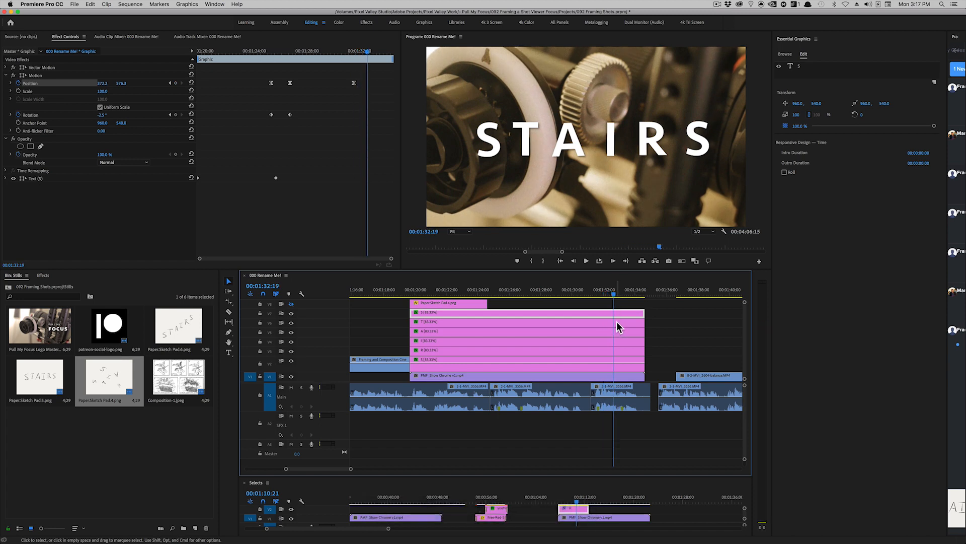
left_click_drag(611, 296, 623, 301)
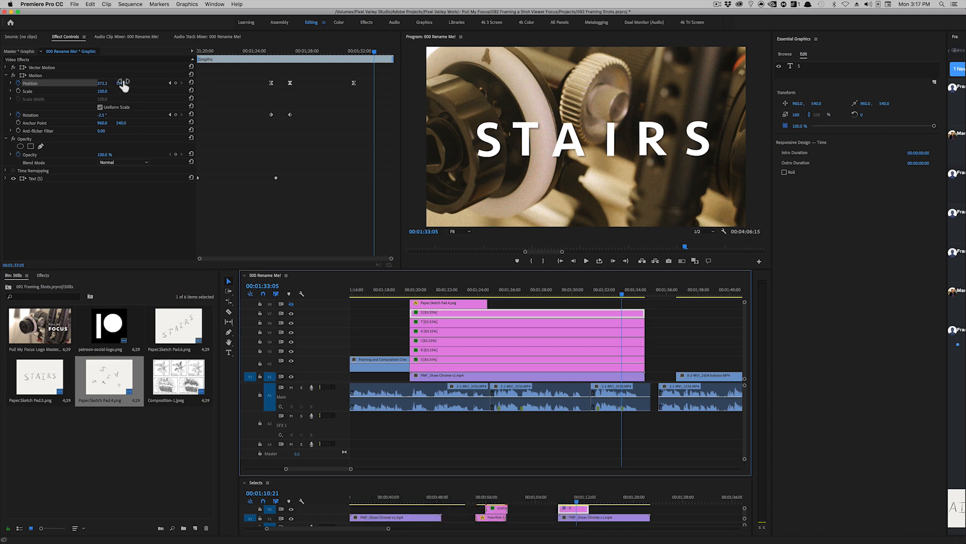
left_click_drag(122, 87, 181, 87)
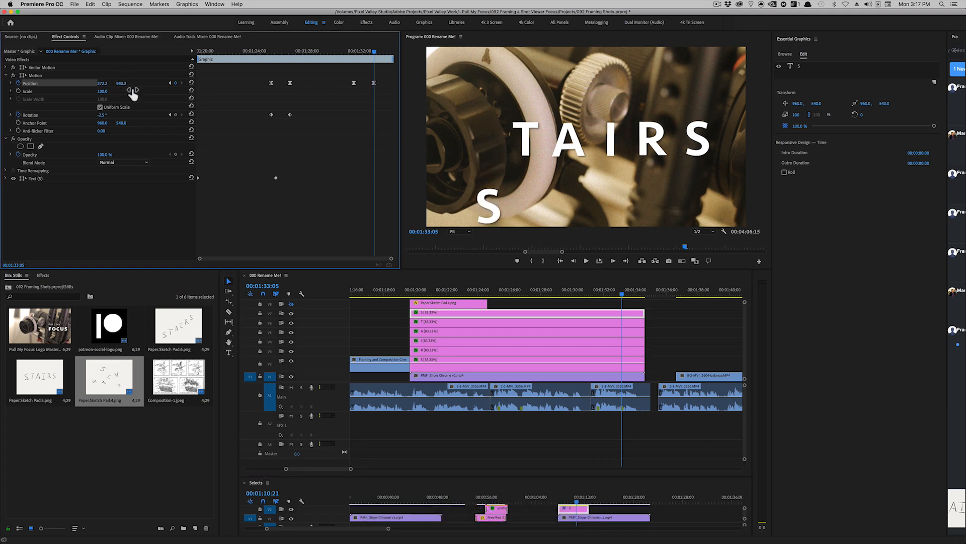
Play back the first S dropping to its staircase position against the narration
left_click(589, 301)
left_click(587, 295)
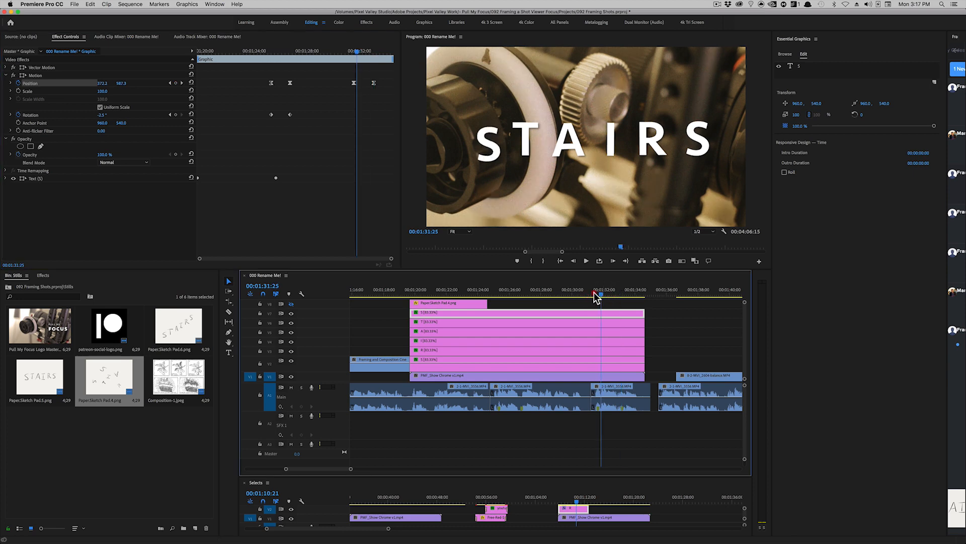
key("space")
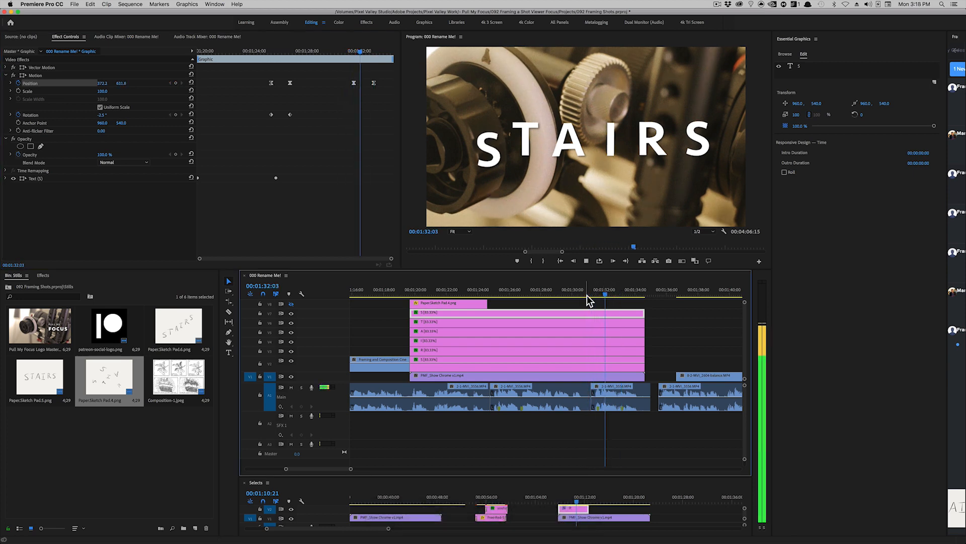
Keyframe the last S letter's Position at 00:01:31:19 and raise it to a vertical position of 148.5 at 00:01:33:05
left_click_drag(627, 290, 597, 298)
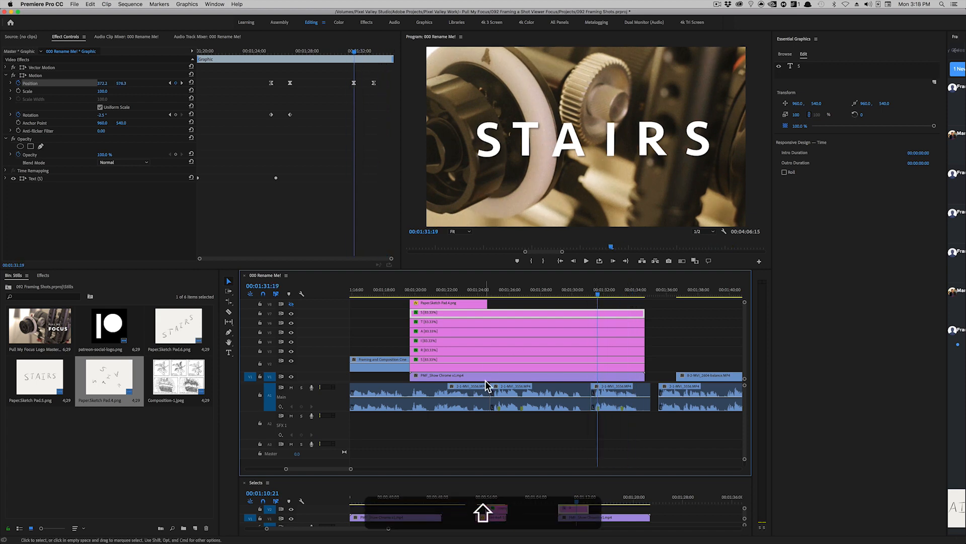
left_click(464, 360)
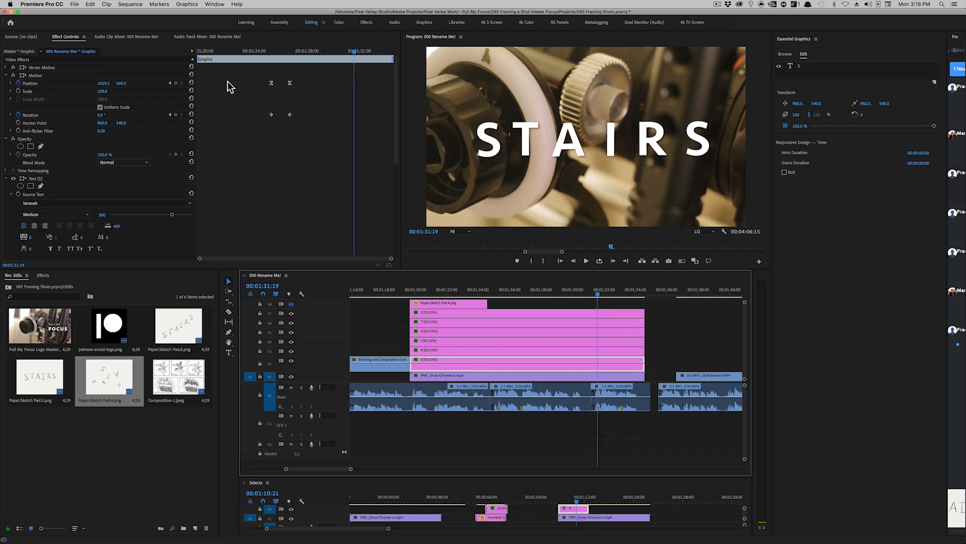
left_click(175, 83)
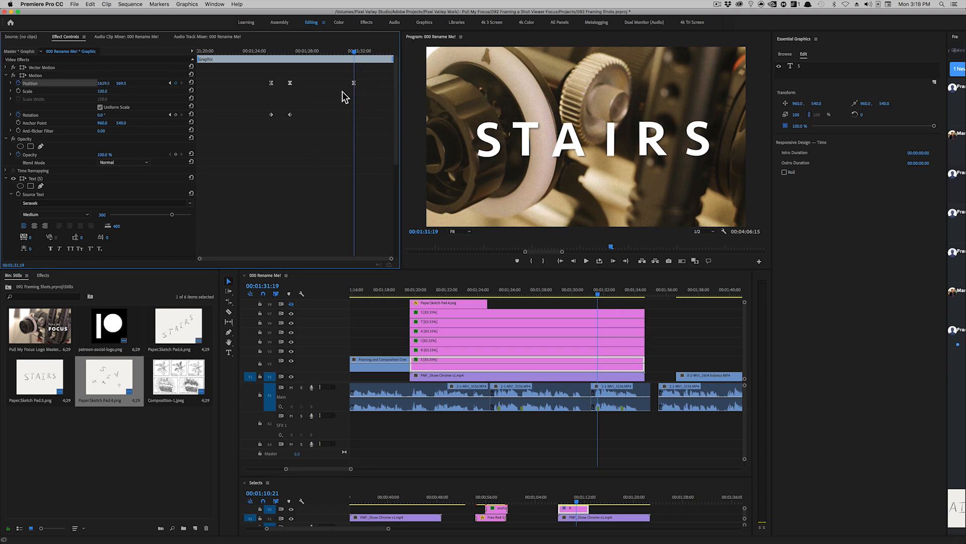
left_click_drag(598, 297, 624, 304)
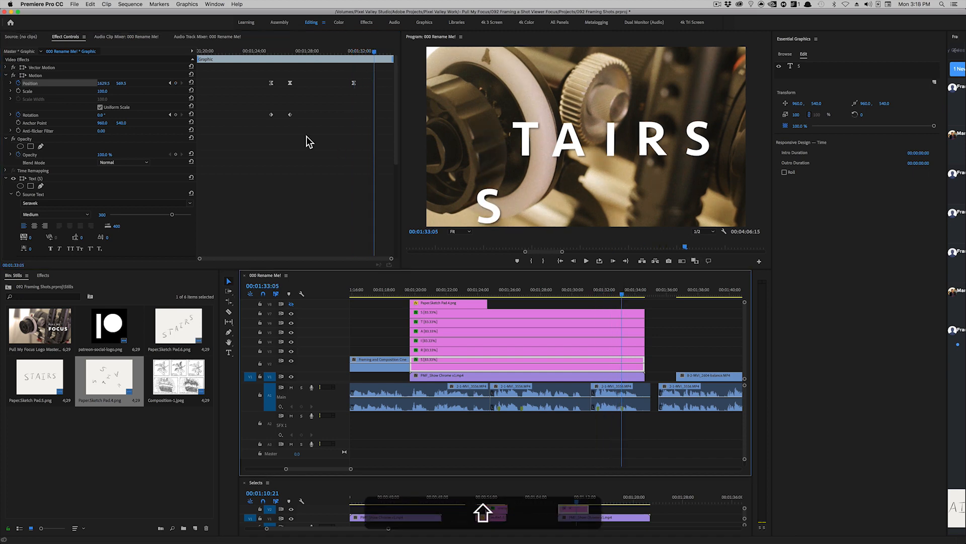
left_click_drag(119, 86, 82, 86)
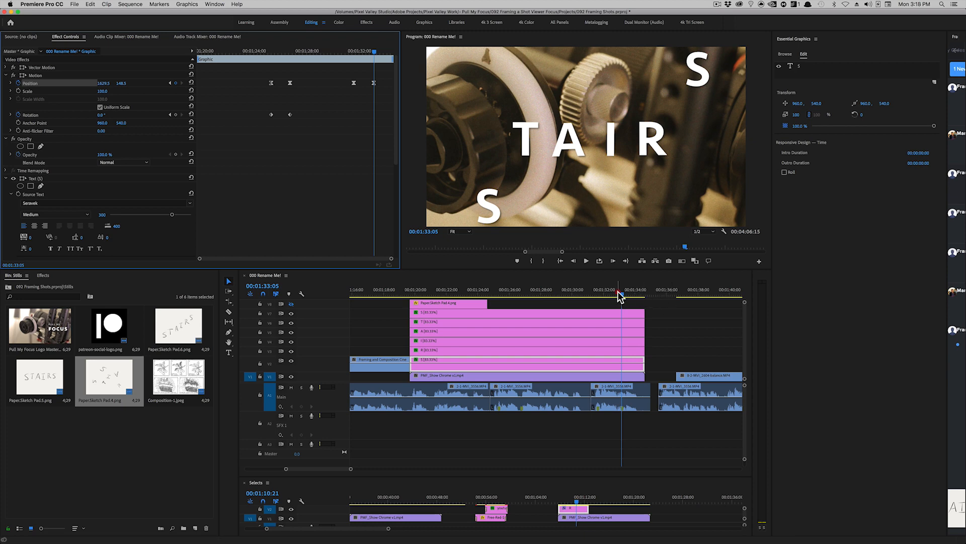
Play back the first and last S moving apart from about 00:01:31:15
left_click(595, 294)
key("space")
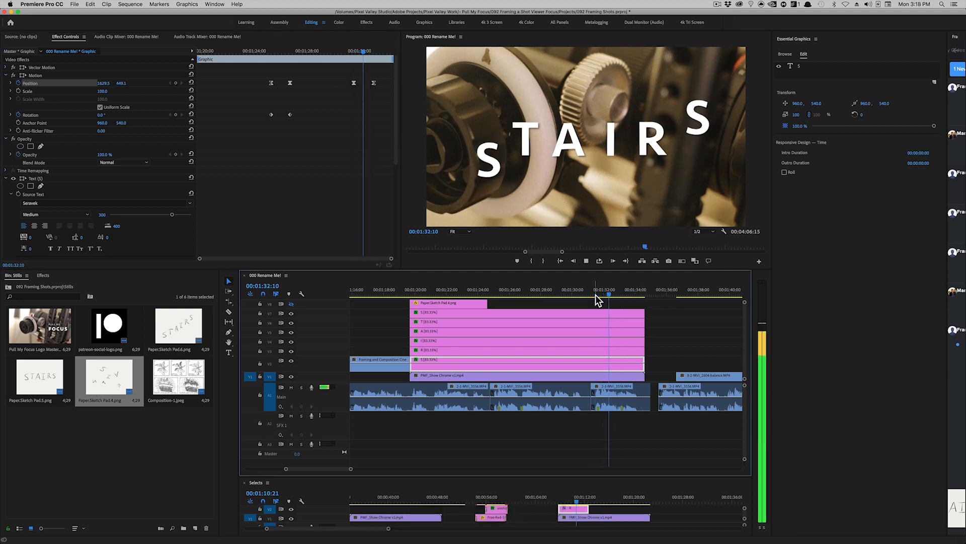
key("space")
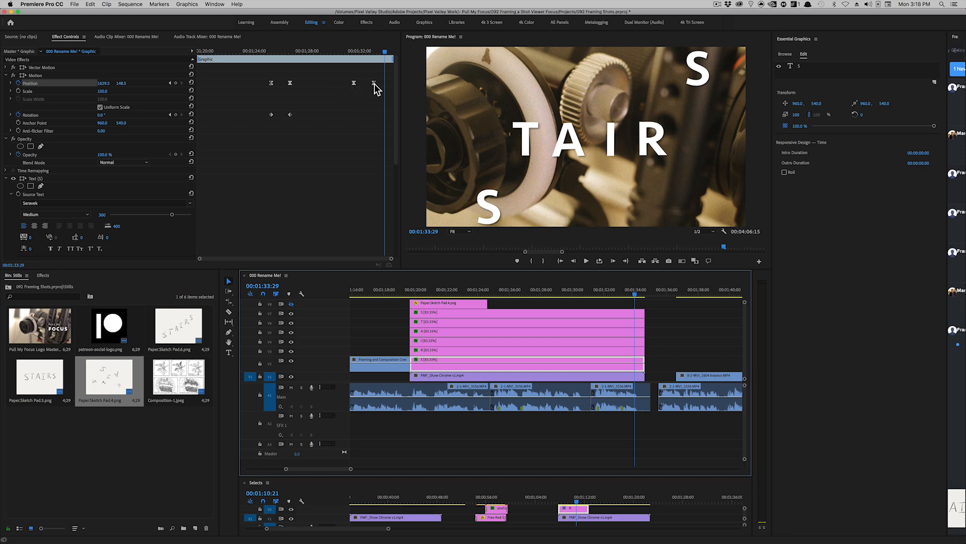
Apply Ease In temporal interpolation to the last S letter's final Position keyframe, checking its velocity graph
left_click(354, 82)
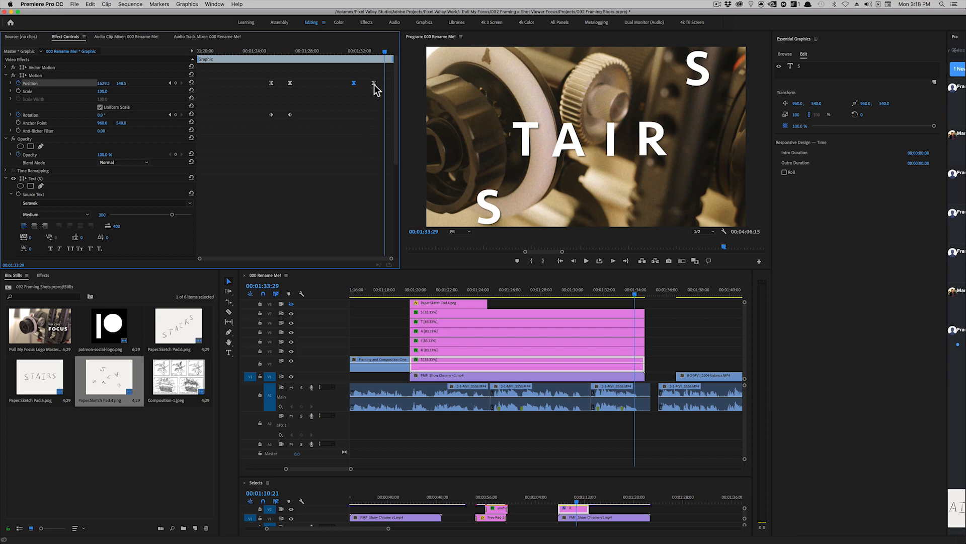
left_click(373, 82)
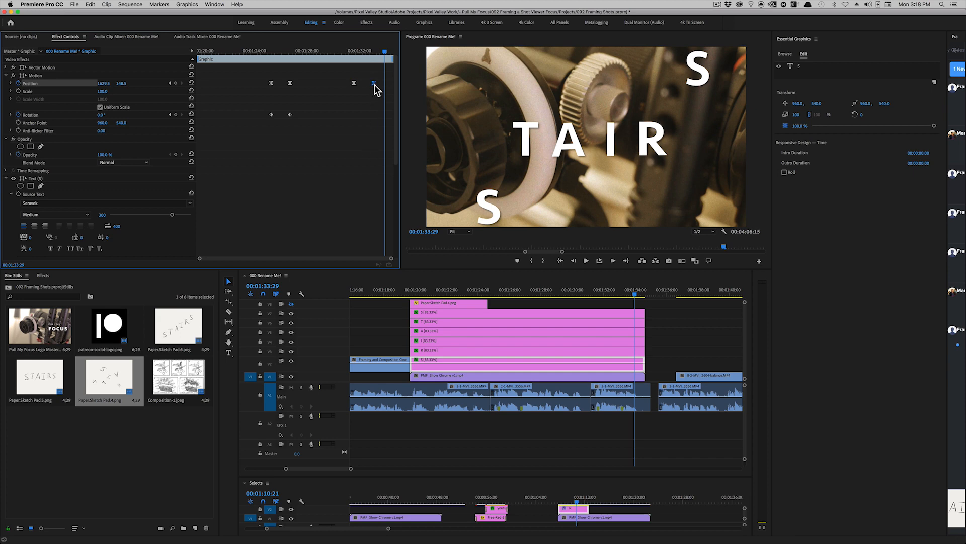
left_click(11, 83)
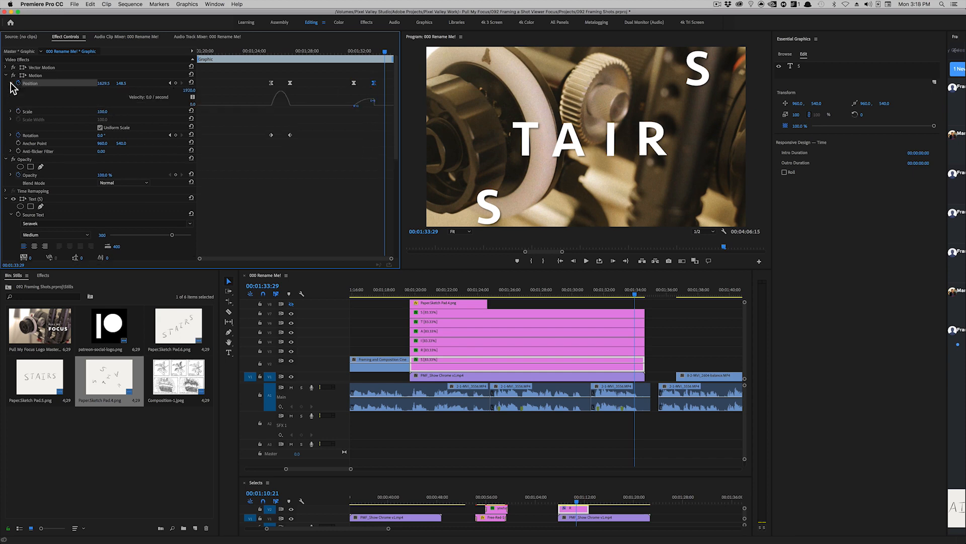
right_click(374, 82)
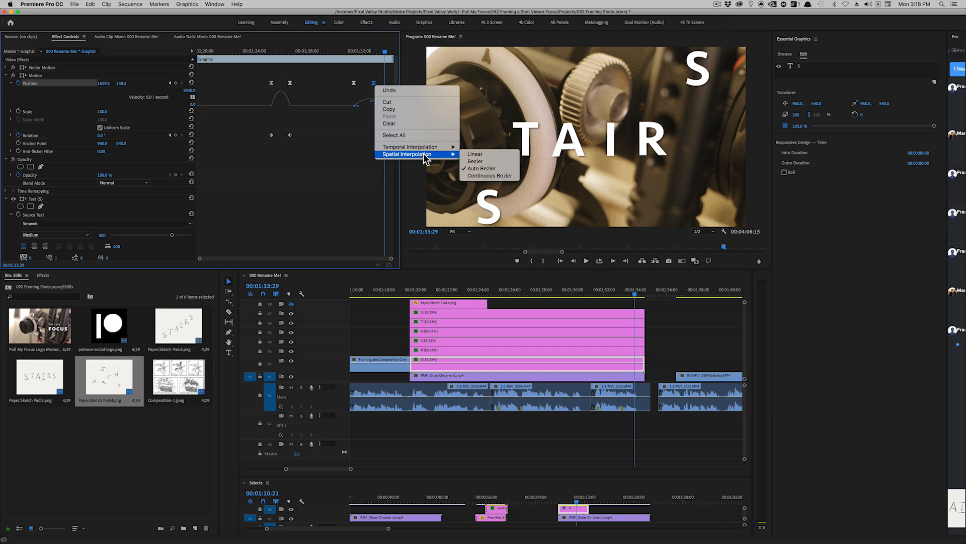
mouse_move(437, 147)
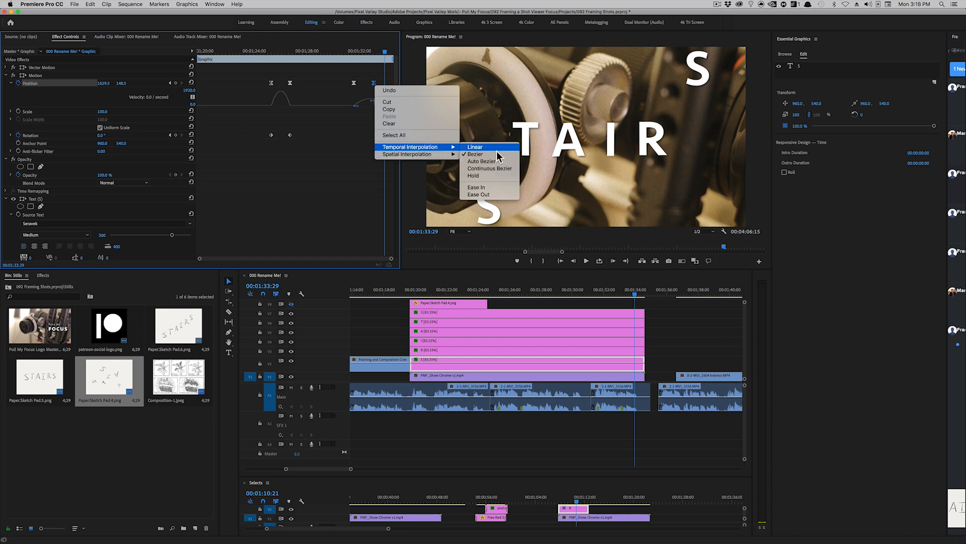
left_click(502, 192)
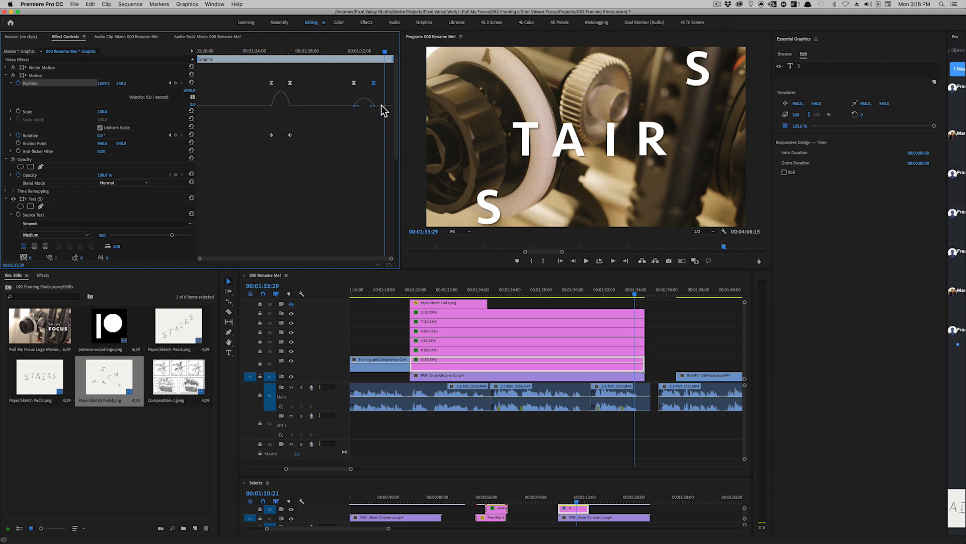
left_click(11, 83)
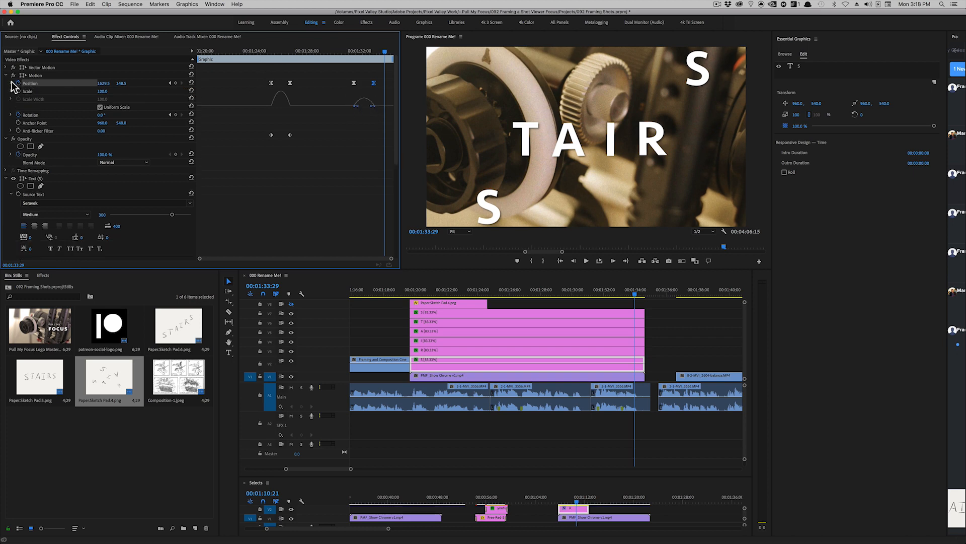
Keyframe the T letter's Position at 00:01:31:19 and lower it to a vertical position of 784.8 at 00:01:33:05
left_click(633, 294)
left_click_drag(634, 298, 596, 304)
key("shift")
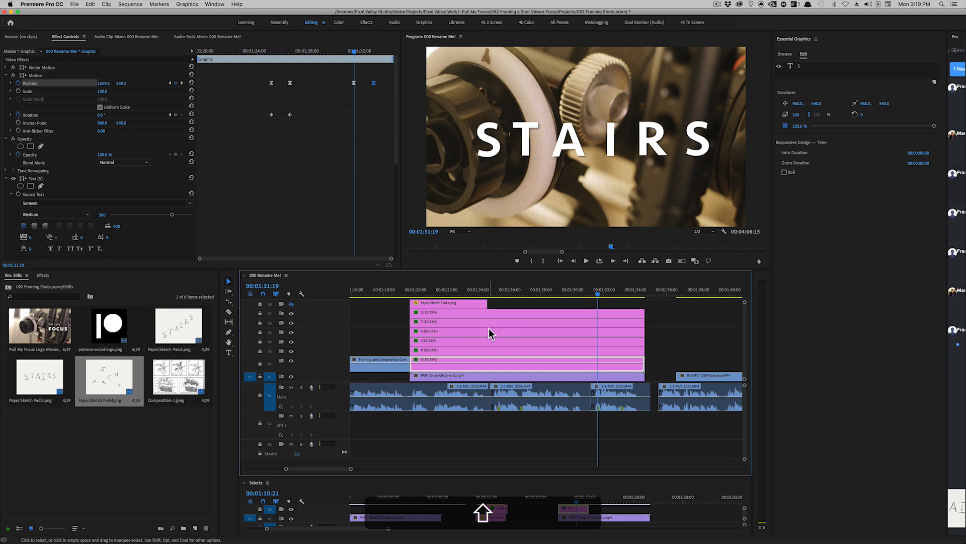
left_click(504, 325)
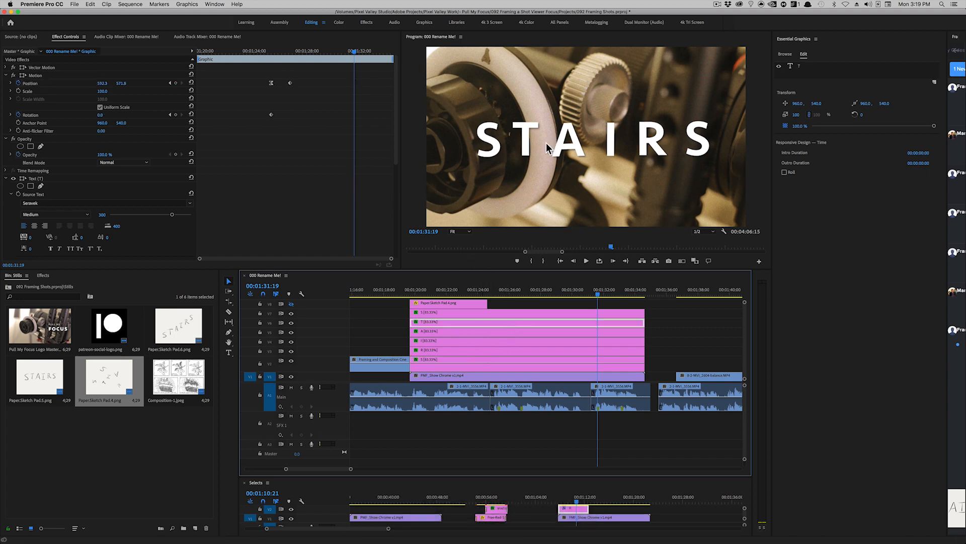
left_click_drag(543, 198, 550, 268)
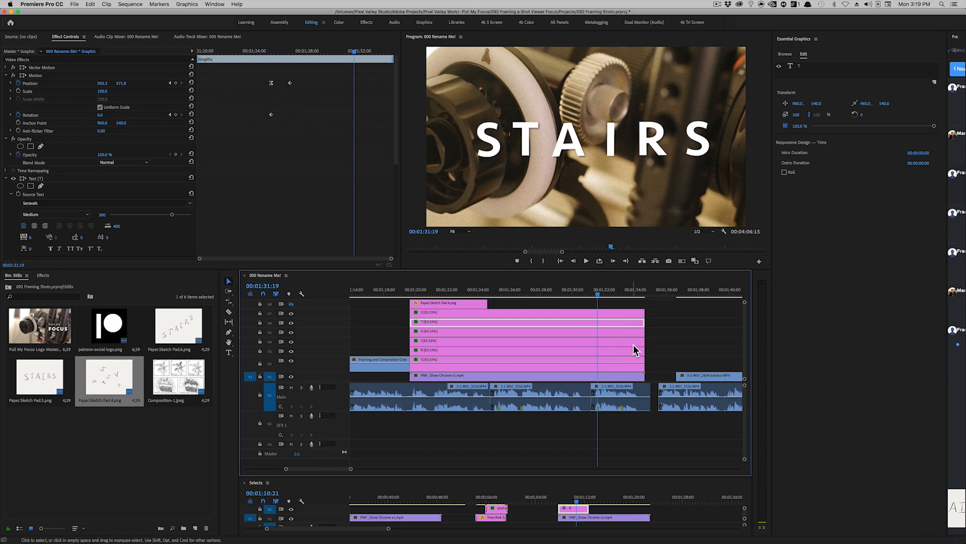
left_click(176, 82)
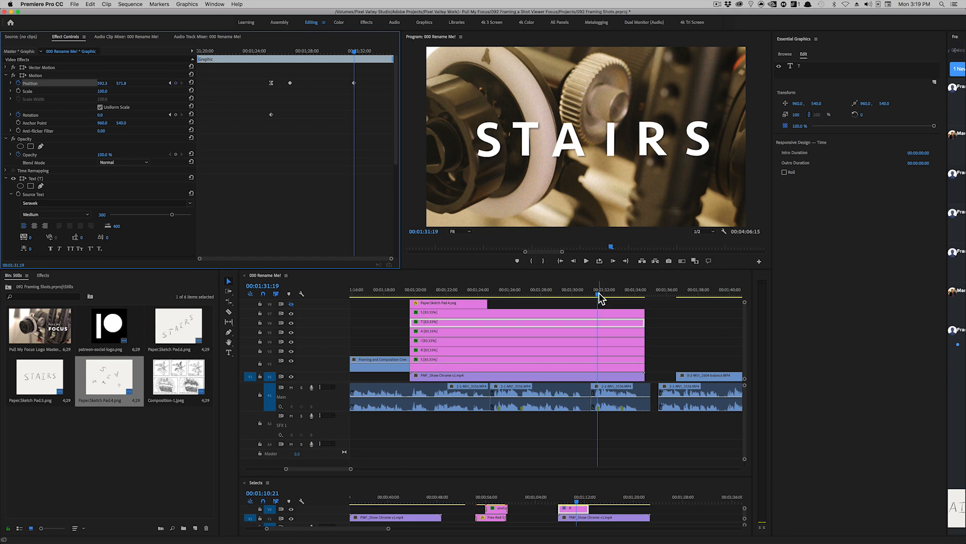
left_click_drag(599, 297, 622, 297)
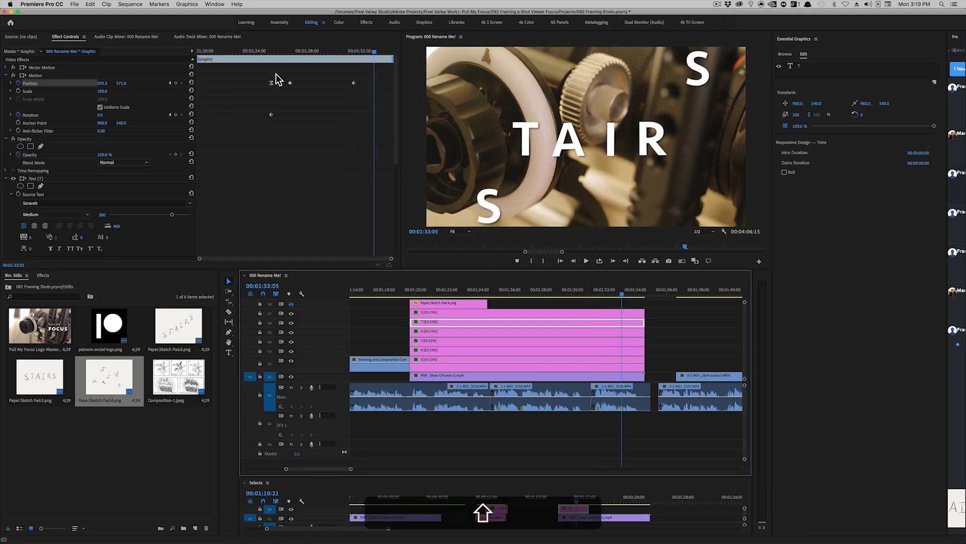
left_click_drag(121, 83, 229, 83)
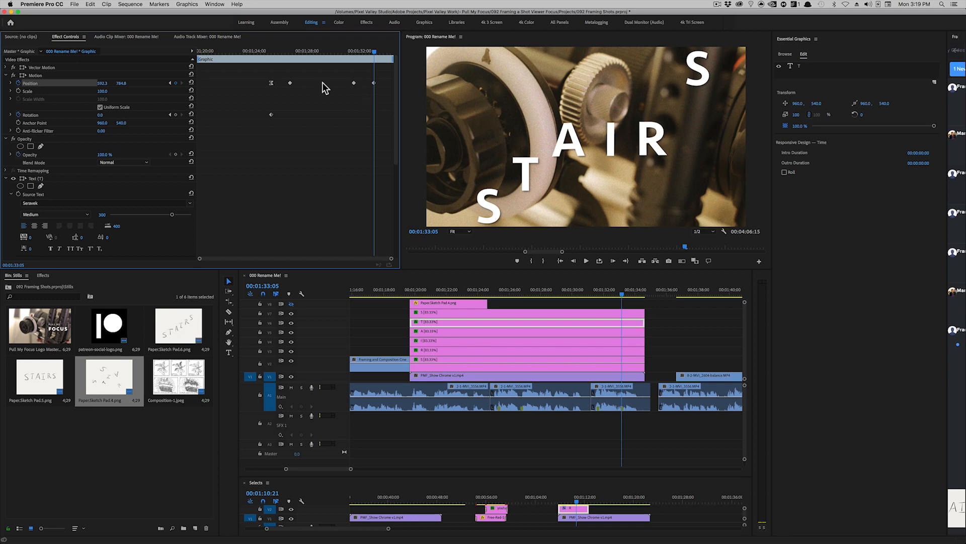
Ease the T's Position keyframes: Ease In on the second, Ease Out at 00:01:31:19 and Ease In at 00:01:33:05
left_click(290, 83)
right_click(290, 84)
mouse_move(342, 147)
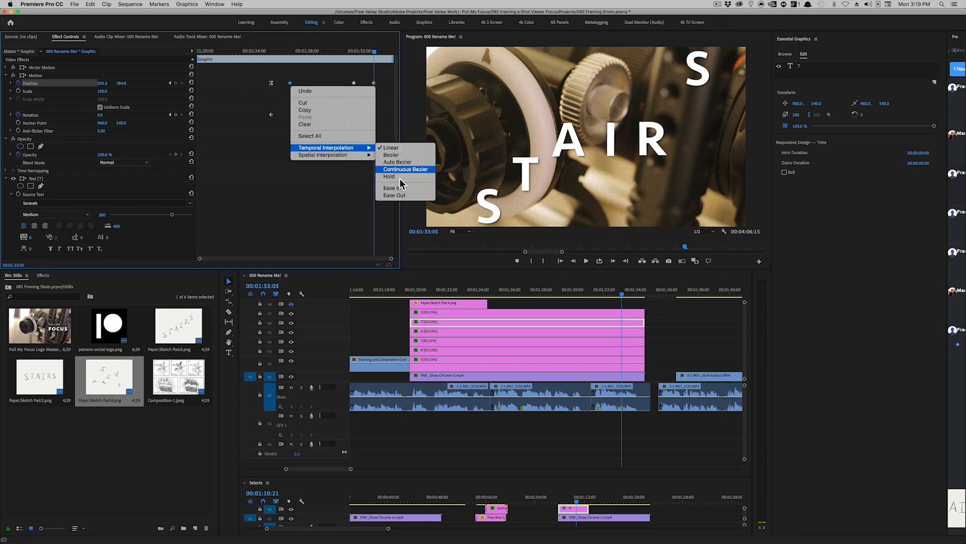
left_click(409, 195)
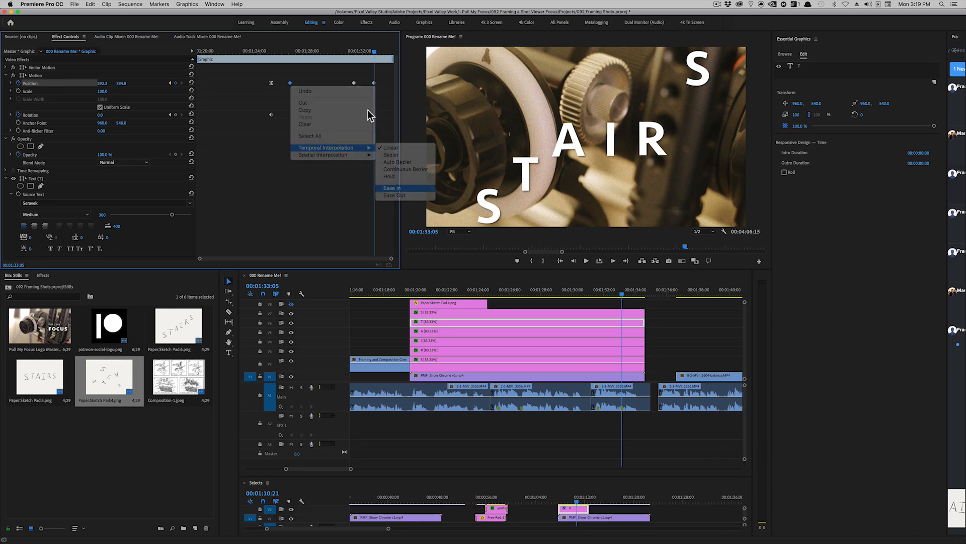
right_click(353, 83)
mouse_move(428, 147)
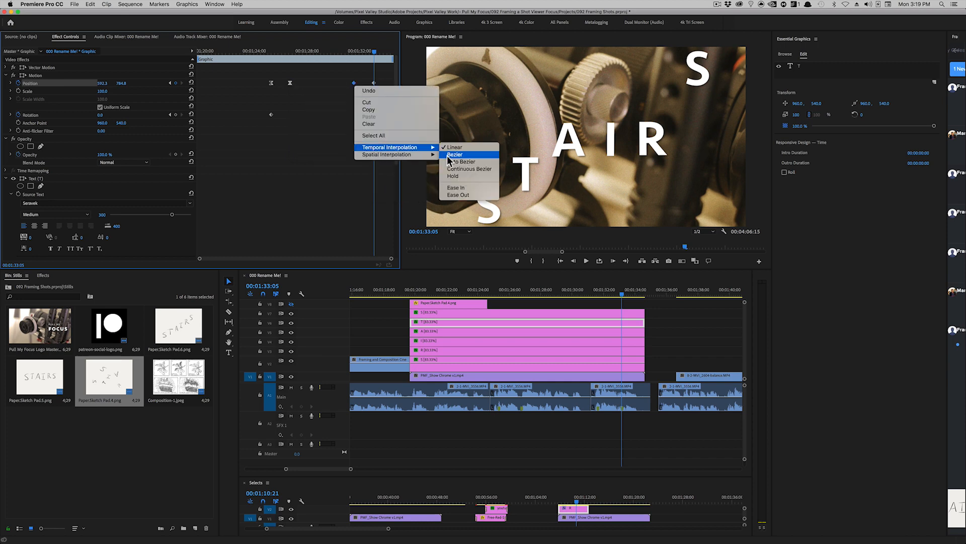
left_click(462, 196)
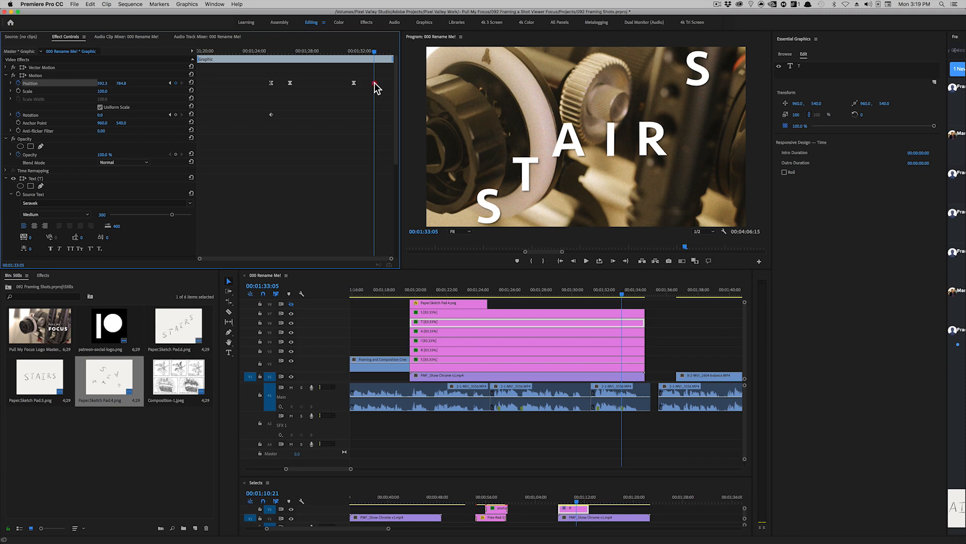
right_click(375, 84)
mouse_move(428, 156)
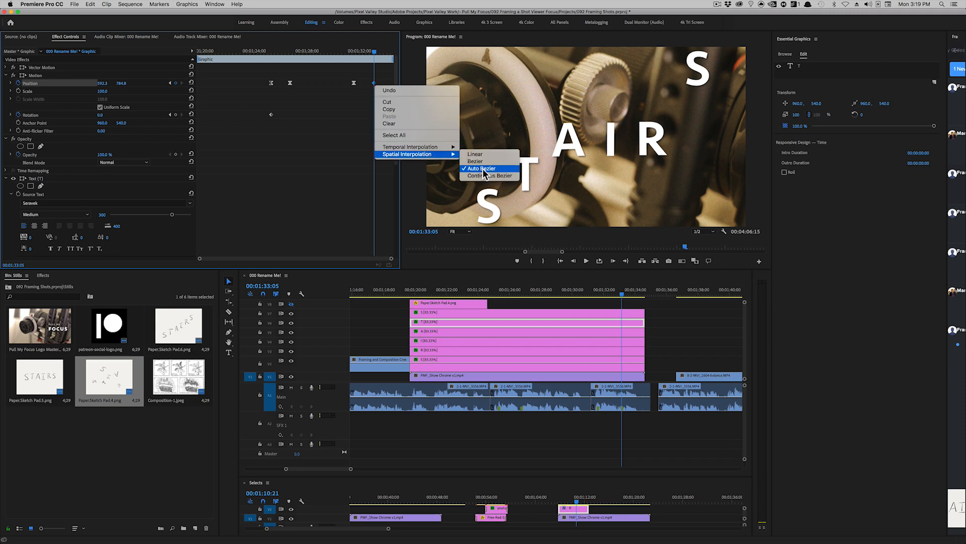
left_click(499, 188)
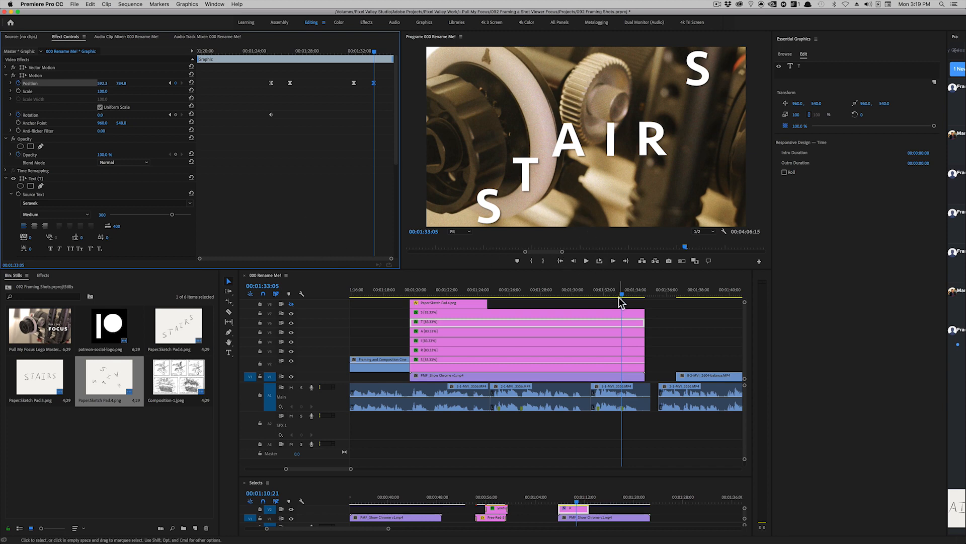
Keyframe the R letter's Position at 00:01:31:19 and raise it to a vertical position of 320.5 at 00:01:33:05
mouse_move(620, 296)
left_mouse_down()
mouse_move(604, 295)
mouse_move(622, 296)
mouse_move(613, 297)
left_mouse_up()
left_click(536, 351)
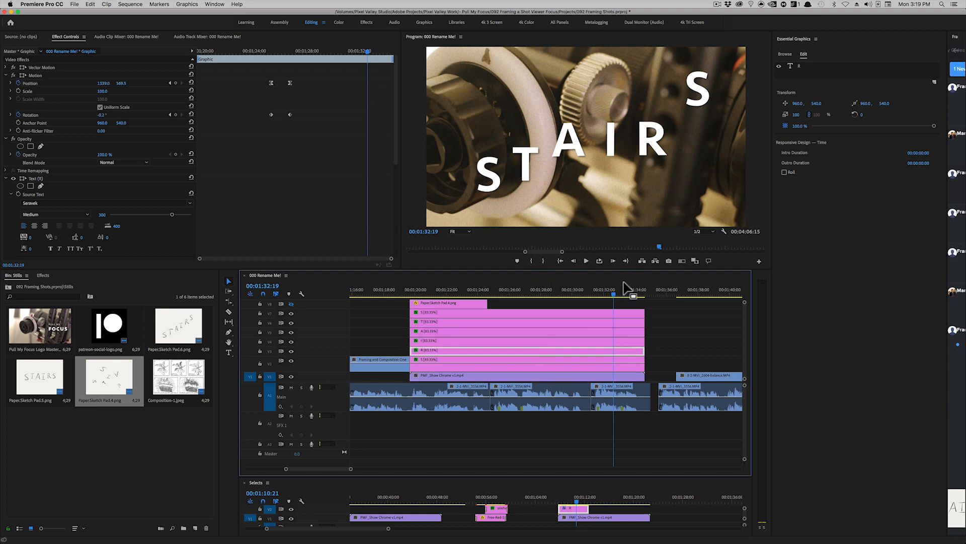
left_click_drag(616, 296, 597, 297)
left_click_drag(124, 85, 178, 82)
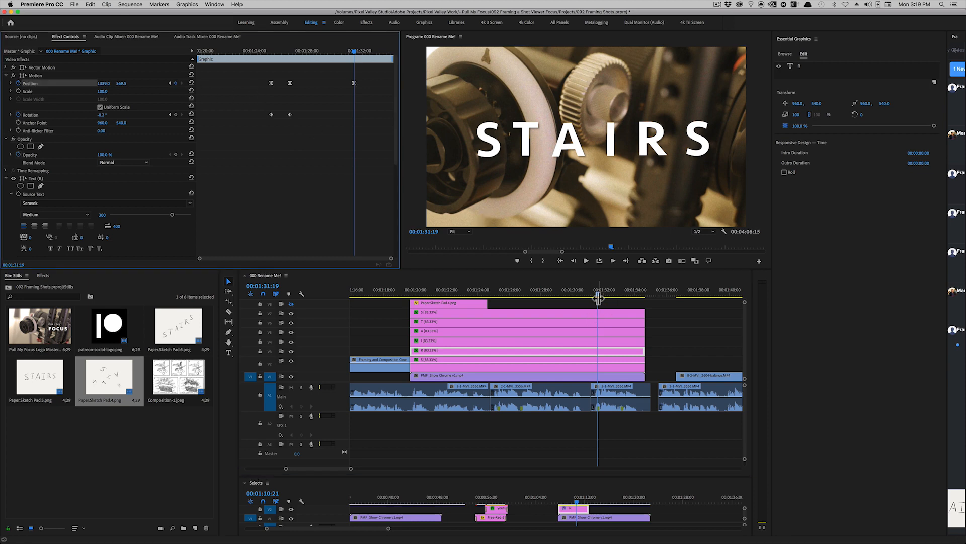
key("shift+space")
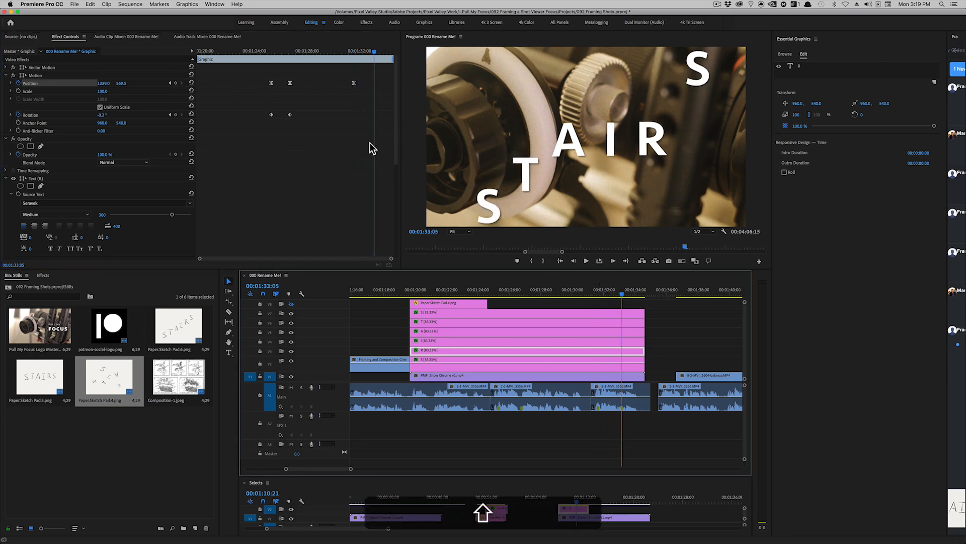
left_click_drag(120, 84, 0, 84)
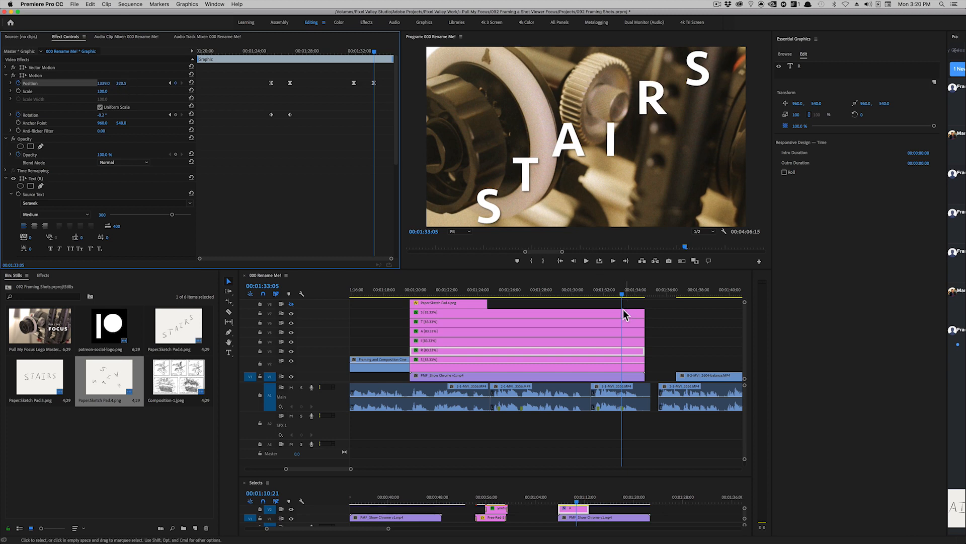
Play back the S, T and R letters moving toward their staircase positions from about 00:01:32
left_click(603, 294)
key("shift+space")
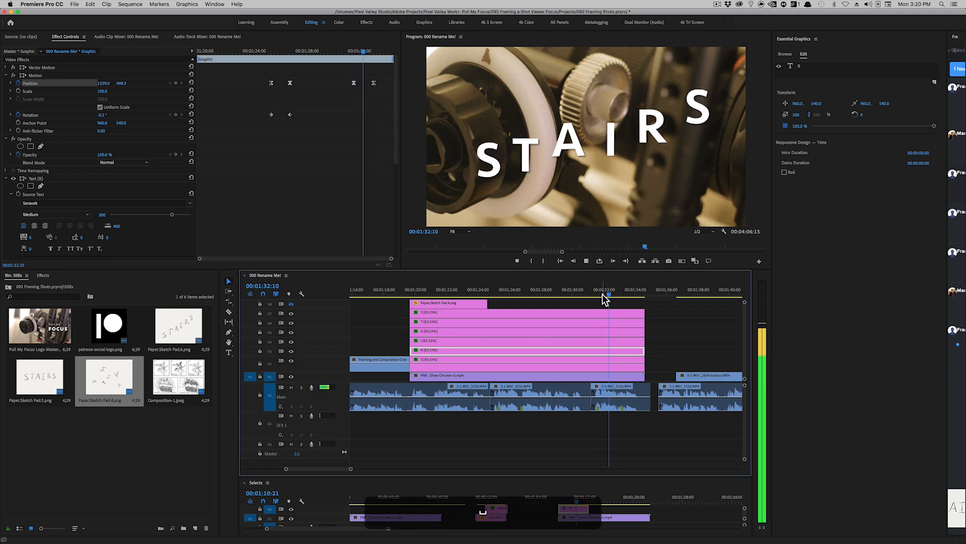
key("space")
Keyframe the A letter's Position at 00:01:31:19 and lower it to a vertical position of 603.3 at 00:01:33:05
left_click(559, 334)
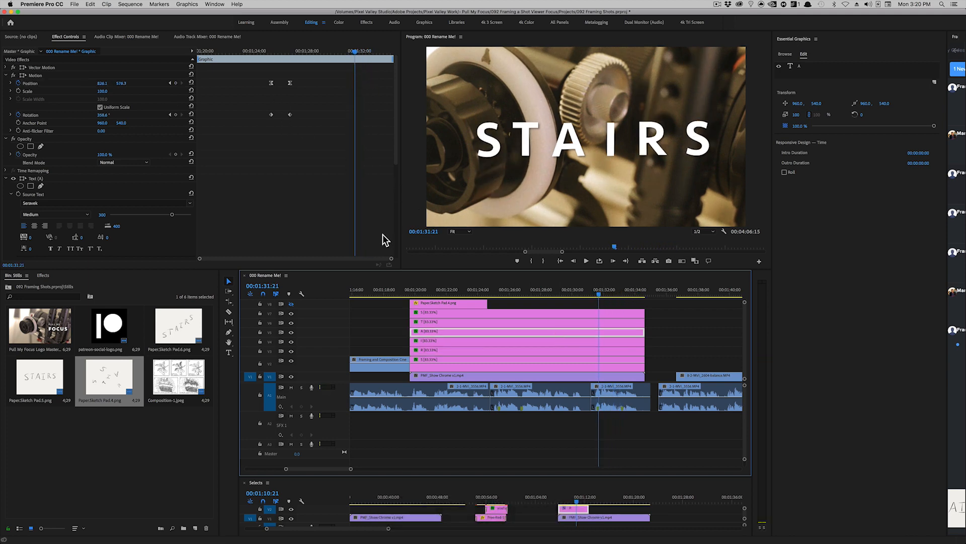
left_click(599, 294, "shift")
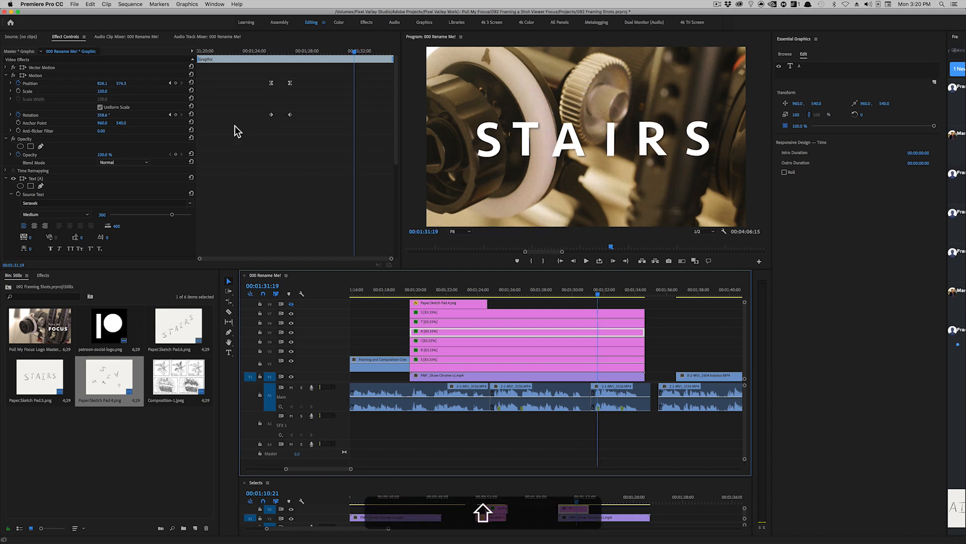
left_click(176, 83)
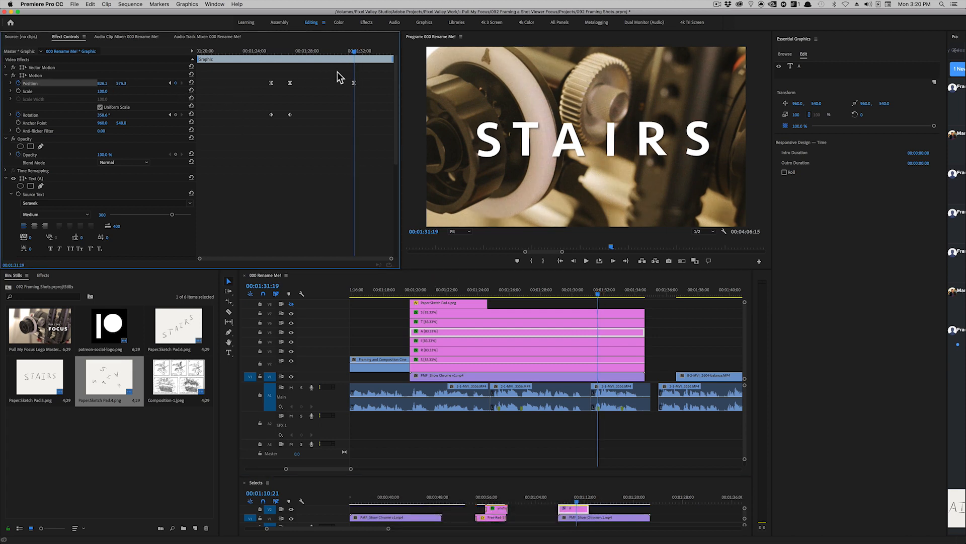
left_click_drag(121, 83, 124, 83)
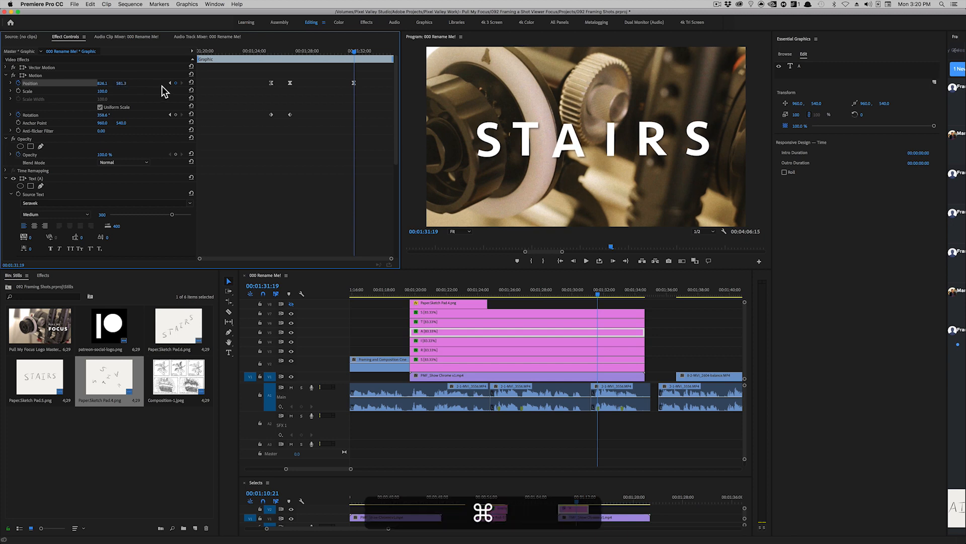
left_click_drag(596, 294, 623, 292)
left_click(121, 84)
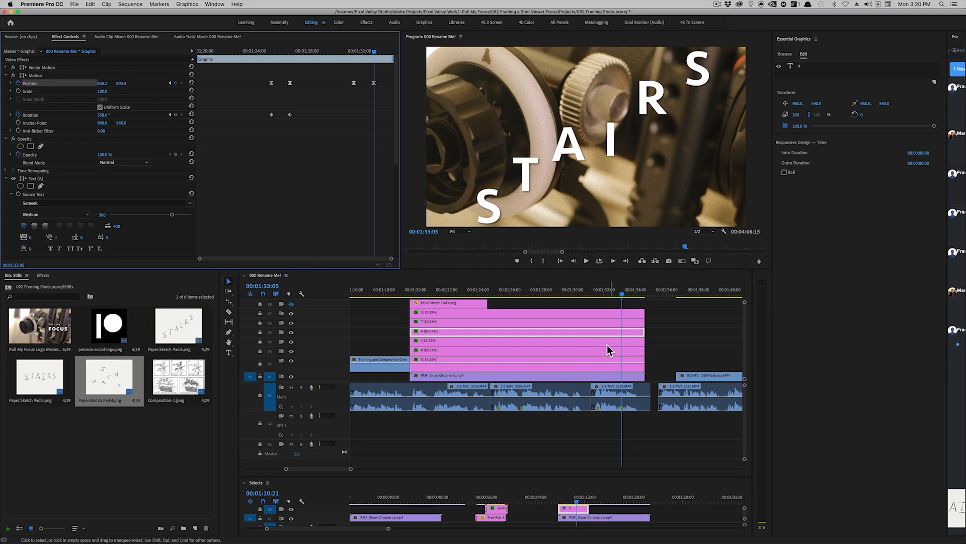
Keyframe the I letter's Position at 00:01:31:19 and raise it to a vertical position of 460.5 at 00:01:33:05
left_click(544, 342)
left_click_drag(624, 297, 600, 301)
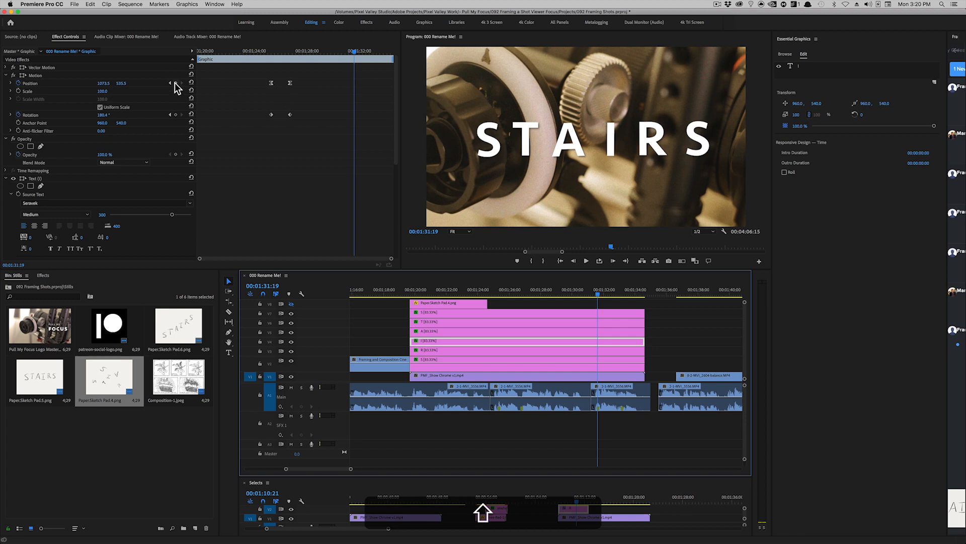
left_click(175, 84)
left_click_drag(601, 299, 623, 302)
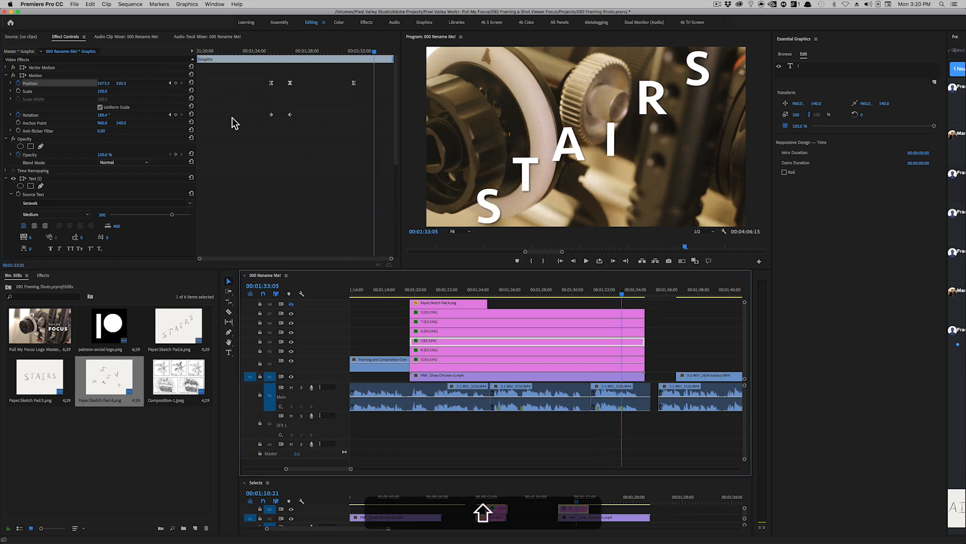
left_click_drag(121, 84, 137, 83)
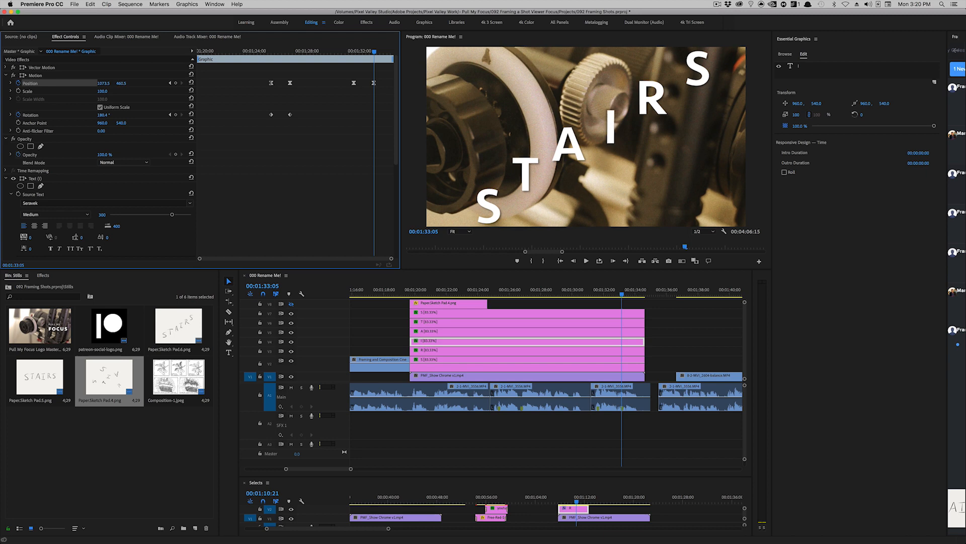
Scrub through the title section and play back the whole STAIRS animation with narration from about 00:01:19
left_click_drag(608, 289, 402, 296)
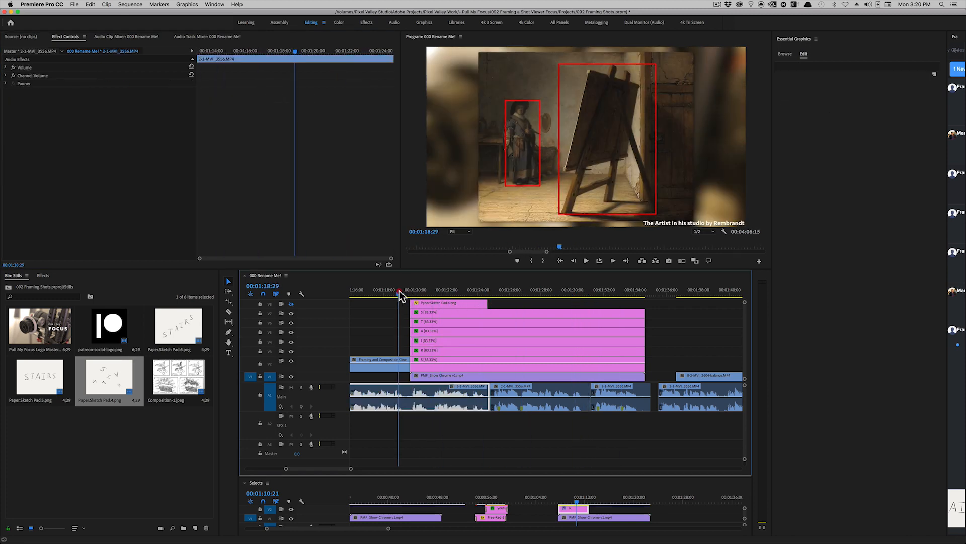
left_click(574, 290)
mouse_move(575, 291)
left_mouse_down()
mouse_move(640, 293)
mouse_move(587, 295)
left_mouse_up()
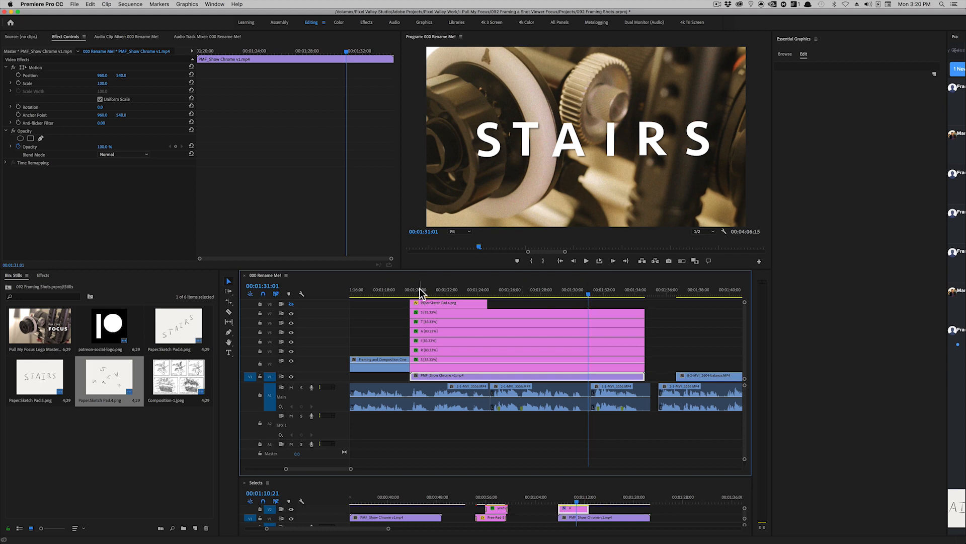
left_click(401, 290)
key("space")
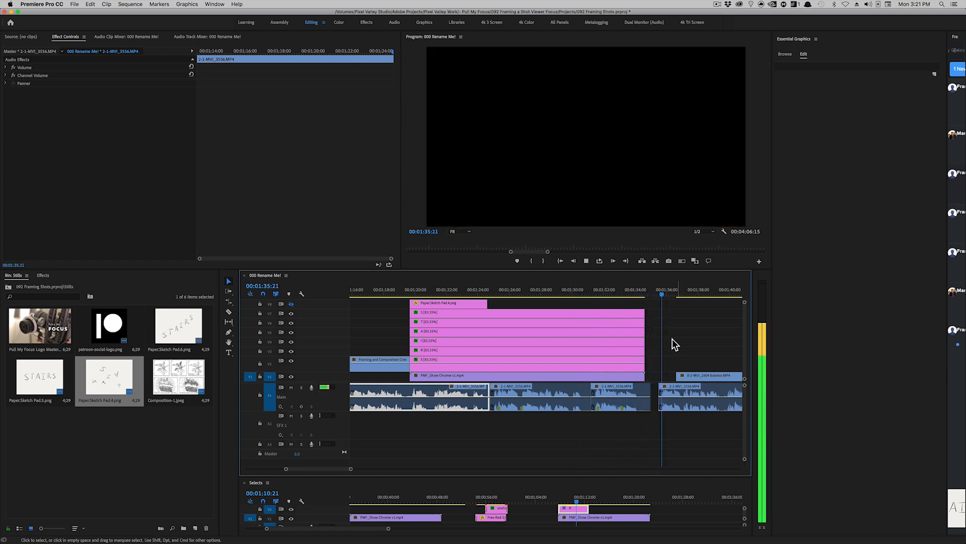
Extend all six STAIRS letter clips to the start of the following balance shot at 00:01:37:00
key("space")
left_click_drag(659, 311, 642, 370)
left_click_drag(644, 313, 673, 338)
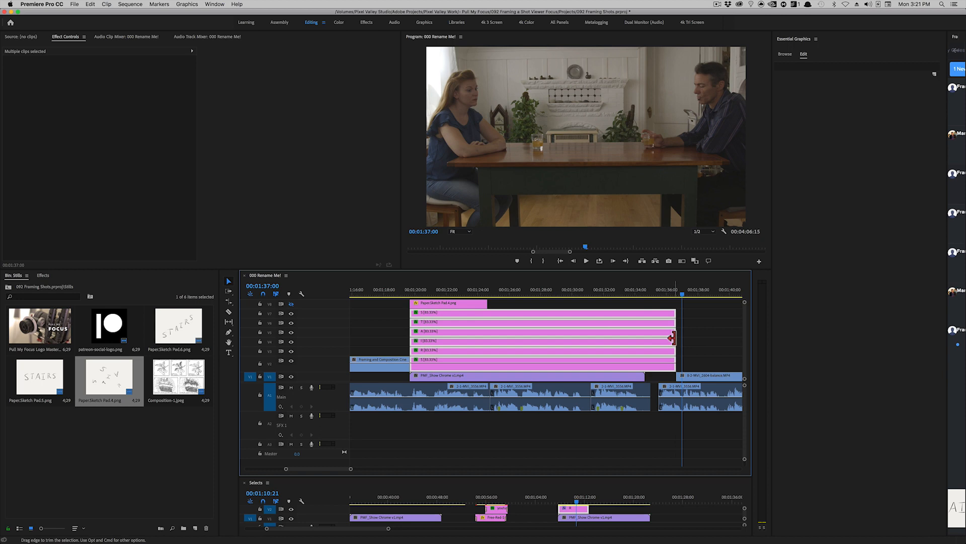
Rate-stretch the PMF_Show Chrome v1.mp4 background on V1 to end with the letter clips and play back the extended section
left_click(642, 378)
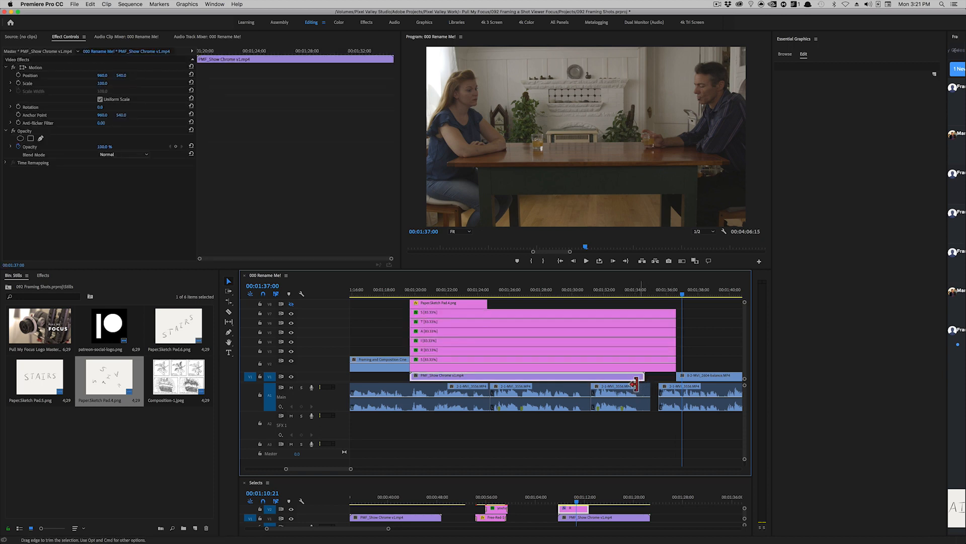
key("r")
left_click_drag(644, 377, 675, 378)
left_click_drag(651, 291, 602, 294)
key("space")
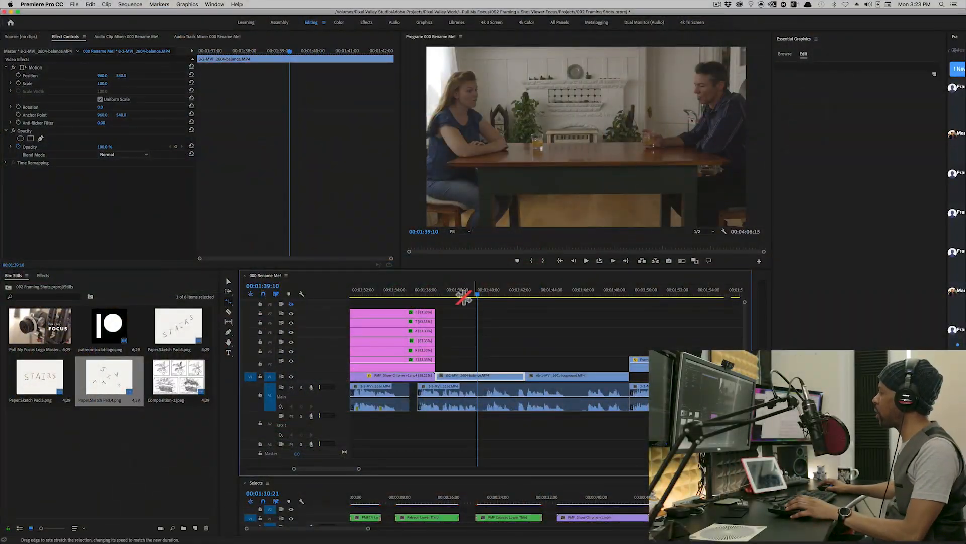
Play back the balance and foreground shots from 00:01:36:25, skipping through to the composition clip after them
left_click_drag(463, 298, 440, 298)
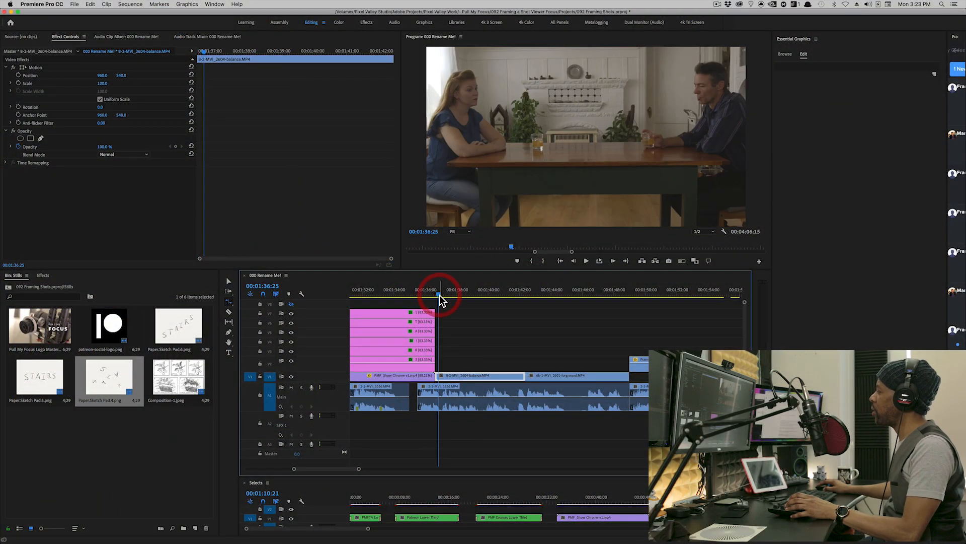
key("space")
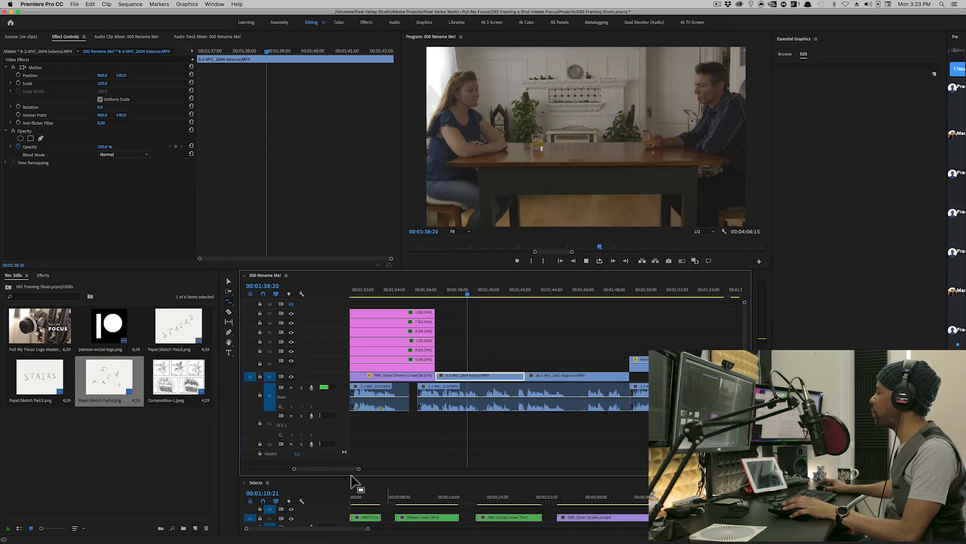
left_click_drag(348, 469, 346, 468)
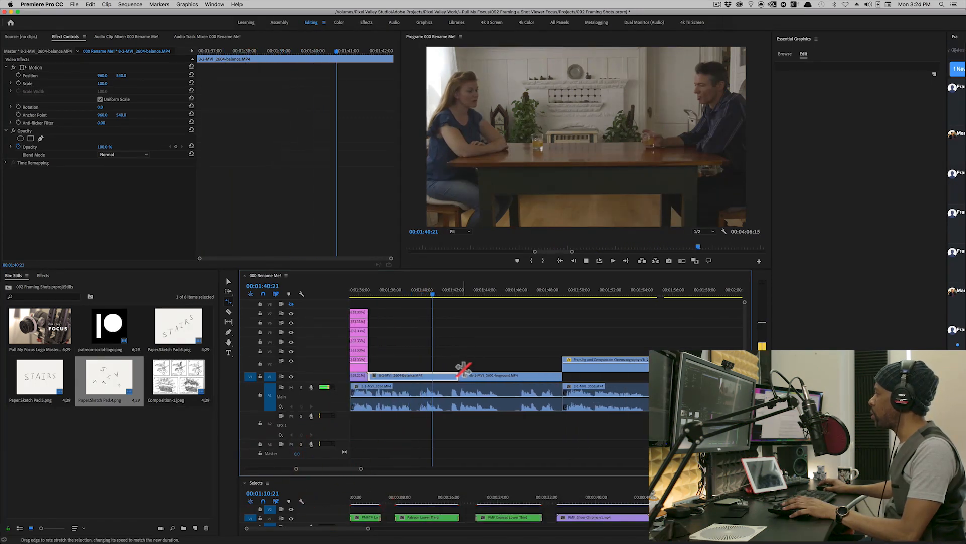
key("space")
left_click_drag(447, 298, 519, 300)
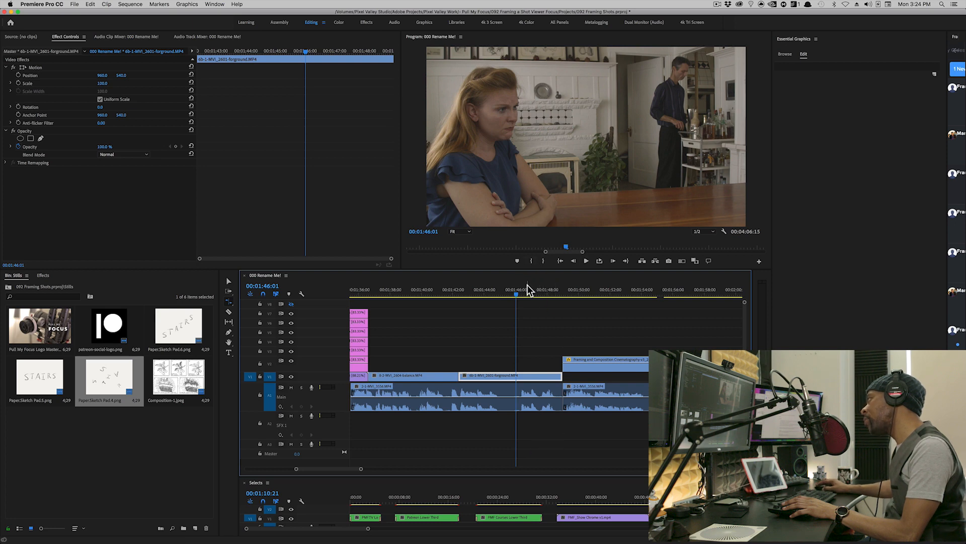
mouse_move(519, 296)
left_mouse_down()
mouse_move(546, 300)
mouse_move(521, 299)
left_mouse_up()
left_click(518, 298)
key("space")
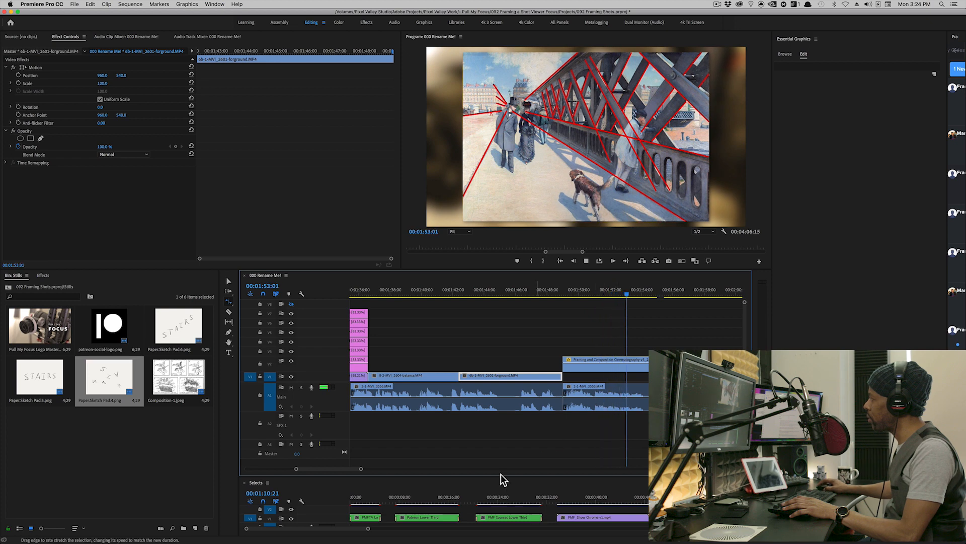
Play on past 00:01:54 and scrub to the short Detail title near 00:01:55:22
key("space")
left_click_drag(355, 529, 366, 529)
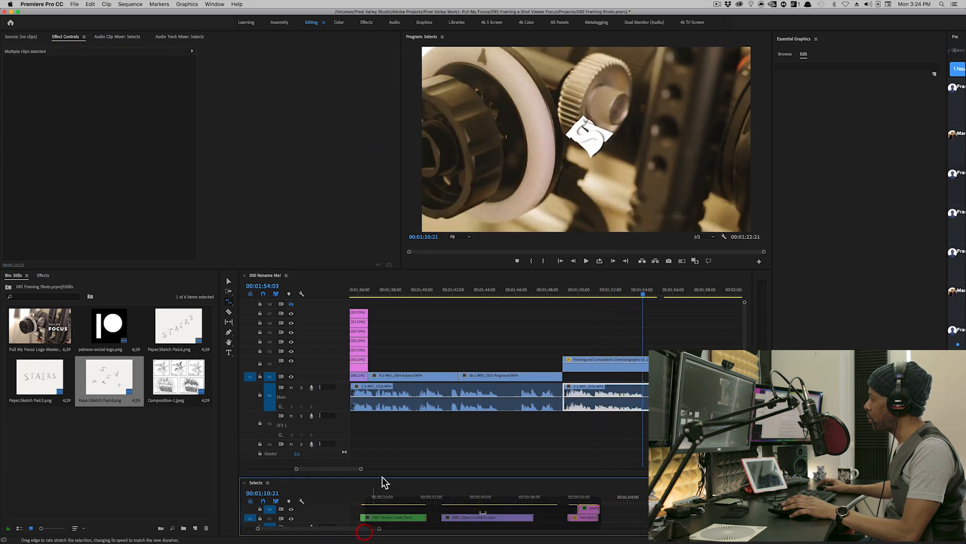
left_click_drag(353, 467, 360, 467)
key("space")
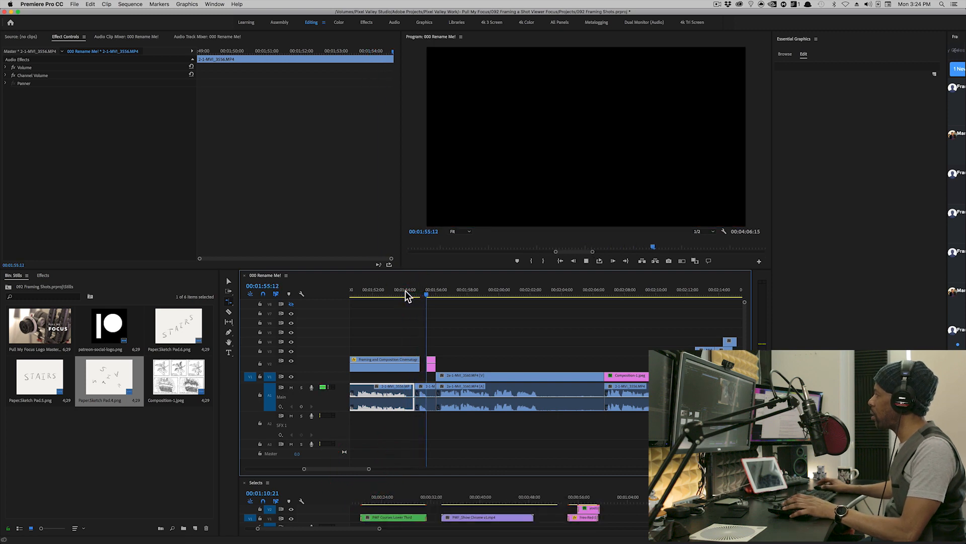
key("space")
left_click_drag(454, 294, 430, 297)
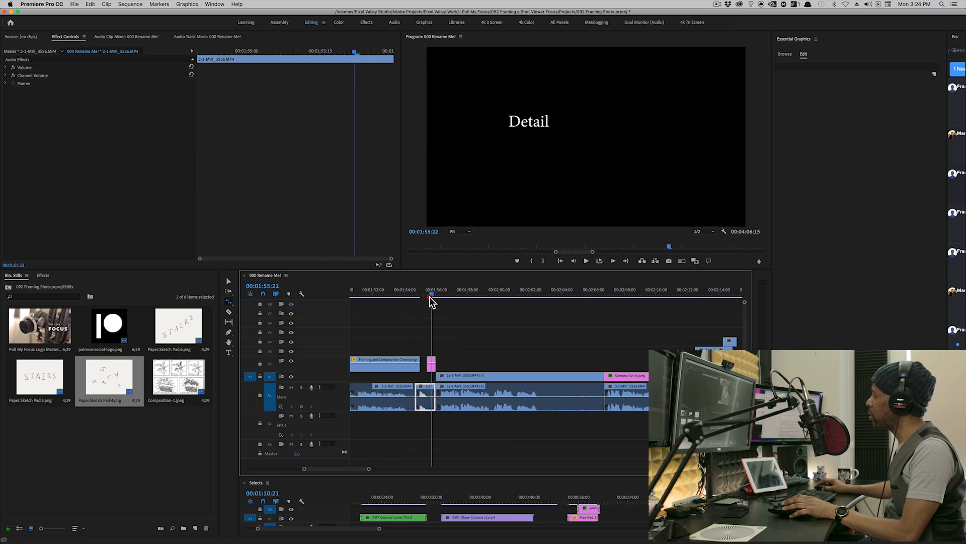
Examine the earlier Composition title around 00:01:13, checking its background, text styling and Position and Scale keyframes
left_click_drag(355, 473, 326, 476)
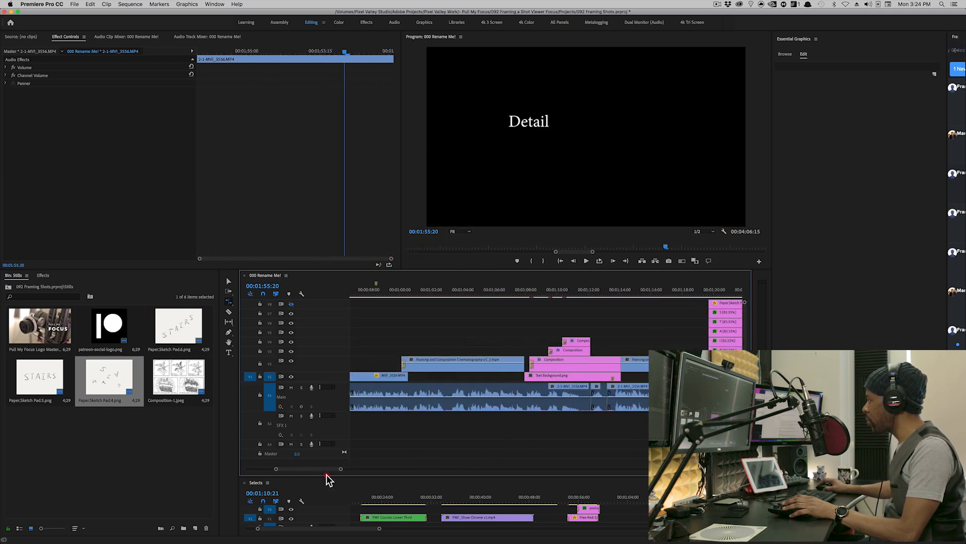
left_click_drag(538, 299, 607, 300)
left_click(607, 299)
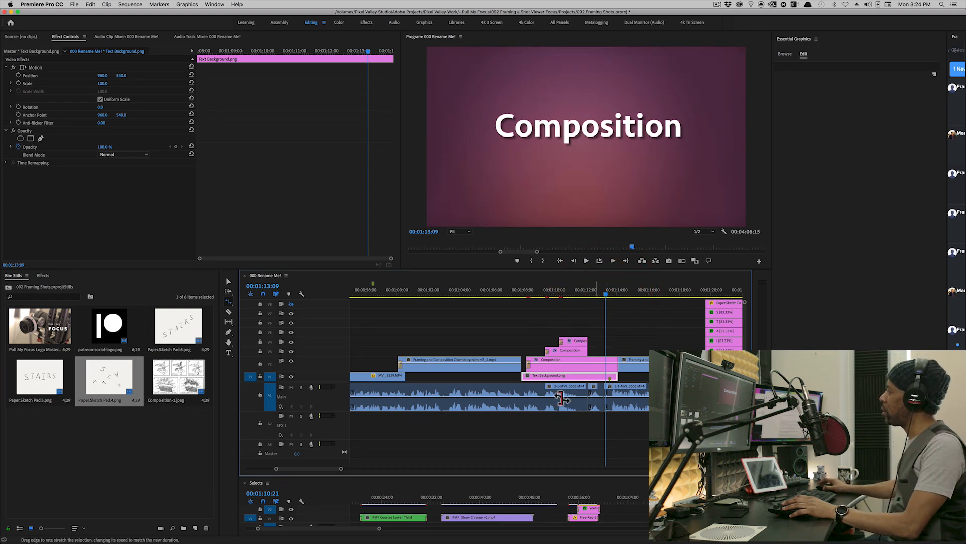
mouse_move(330, 468)
left_mouse_down()
mouse_move(343, 470)
mouse_move(329, 473)
left_mouse_up()
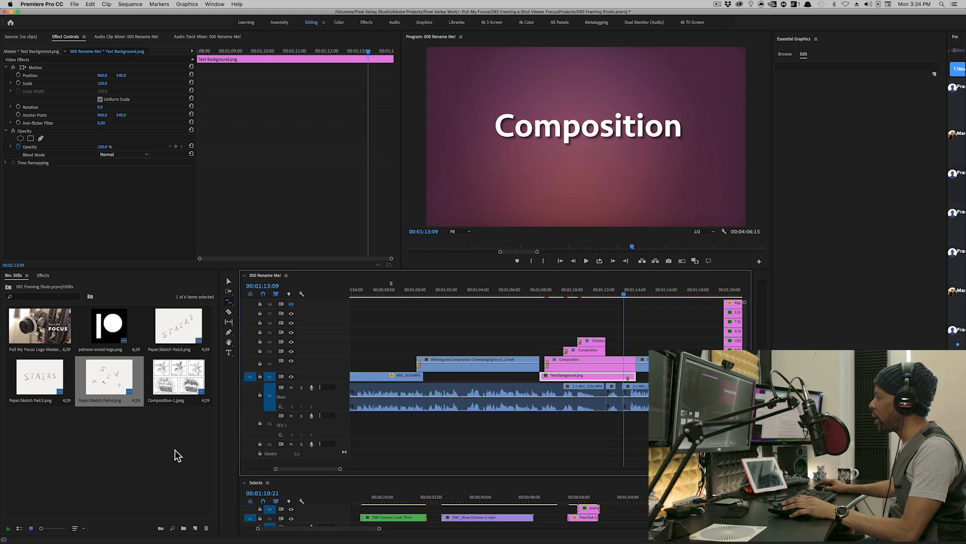
left_click(229, 281)
left_click(595, 365)
left_click_drag(624, 297, 627, 299)
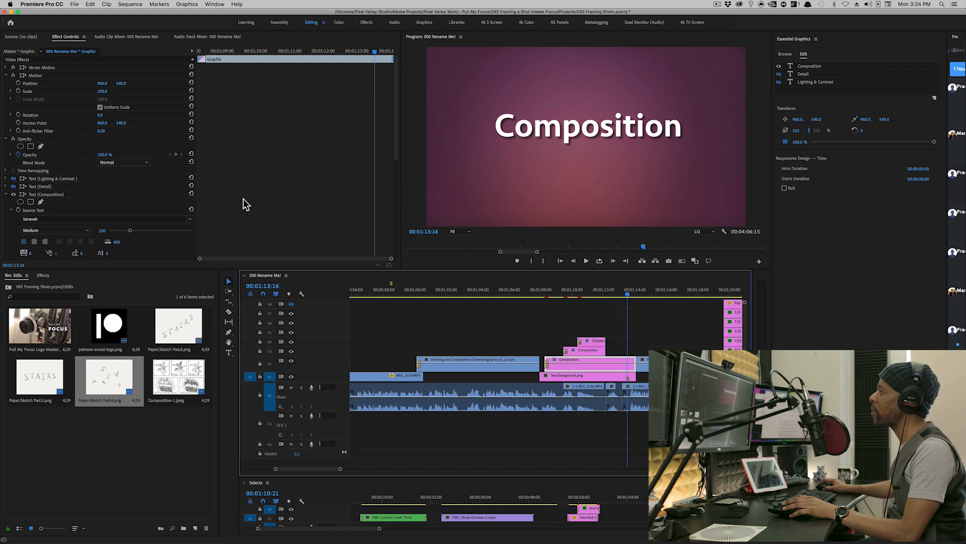
scroll(265, 209, "down", 3)
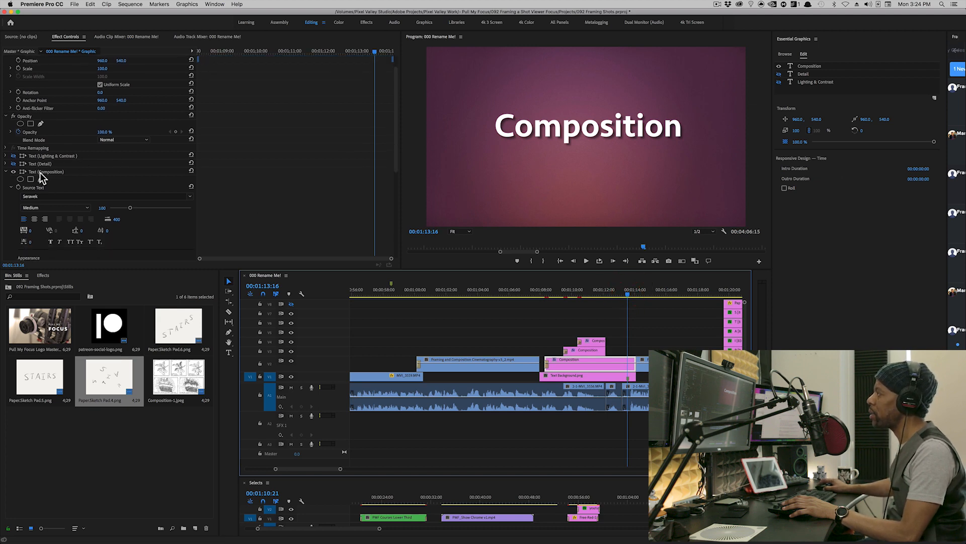
left_click(41, 172)
scroll(266, 181, "down", 10)
scroll(279, 185, "down", 5)
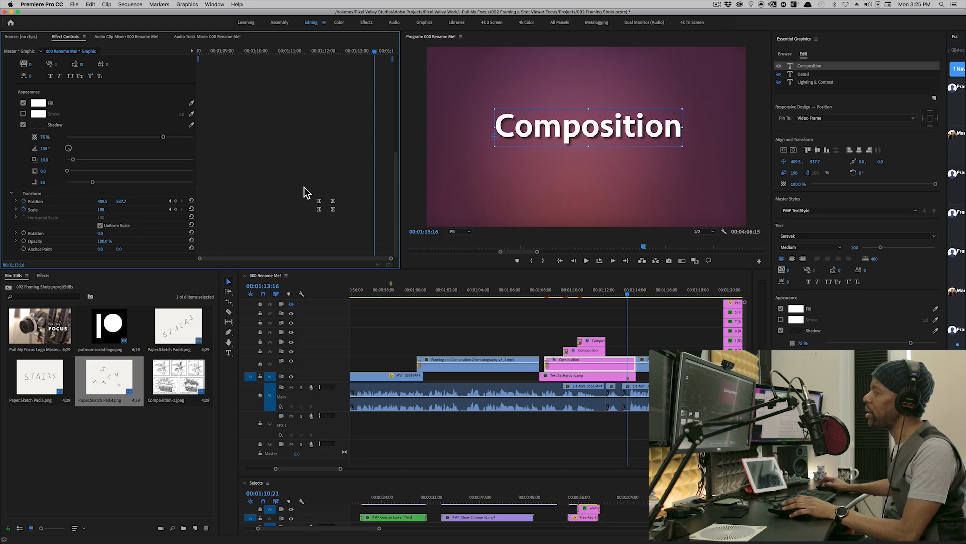
Delete the plain Detail title clip on V2 at about 00:01:55:22
left_click_drag(332, 472, 355, 471)
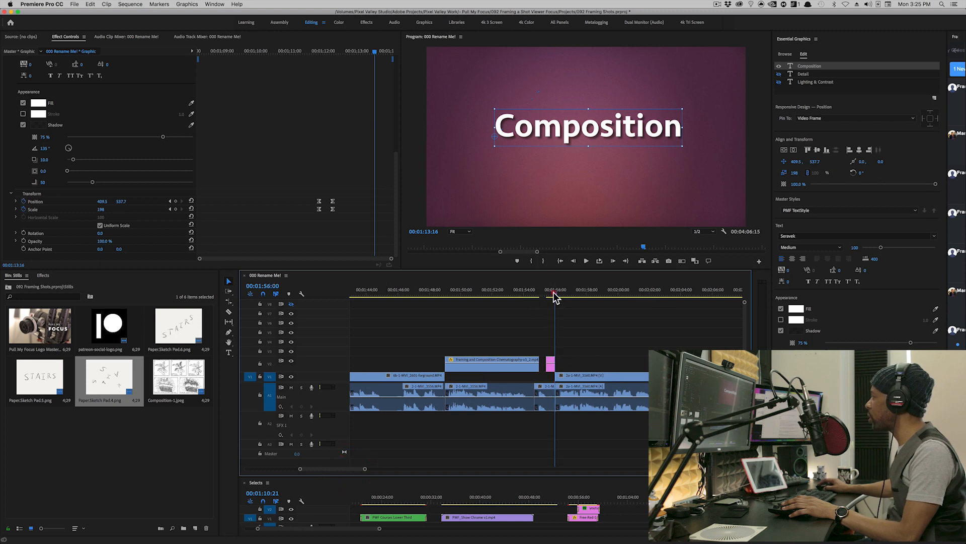
left_click_drag(554, 296, 551, 295)
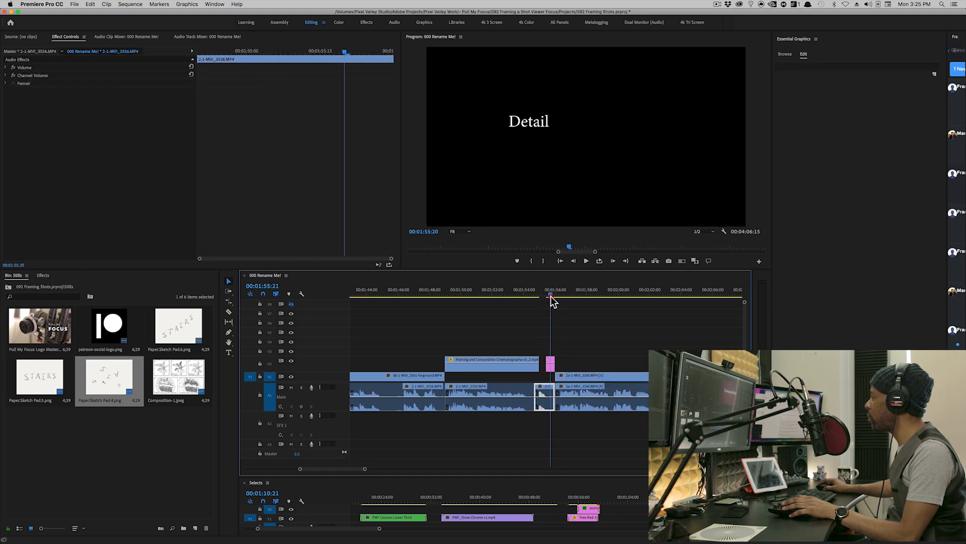
left_click(550, 364)
key("Delete")
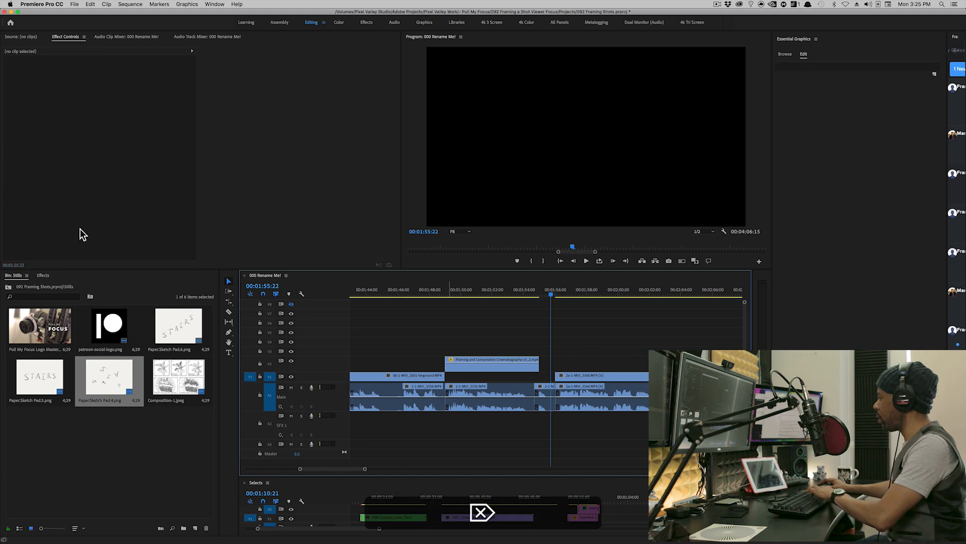
Place Text Background.png from the Backgrounds bin into the V1 gap after the foreground section, trimmed to fit before the following shot
left_click(43, 276)
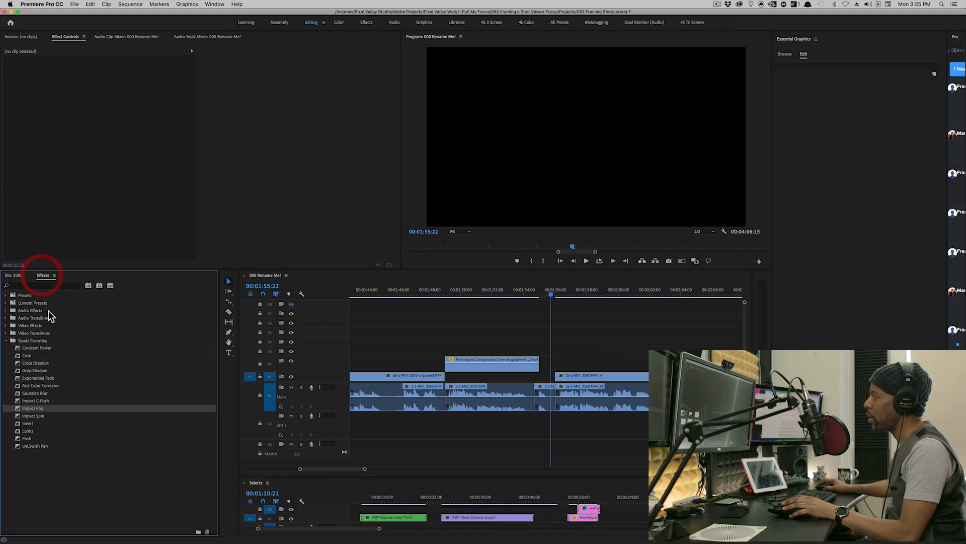
left_click(14, 275)
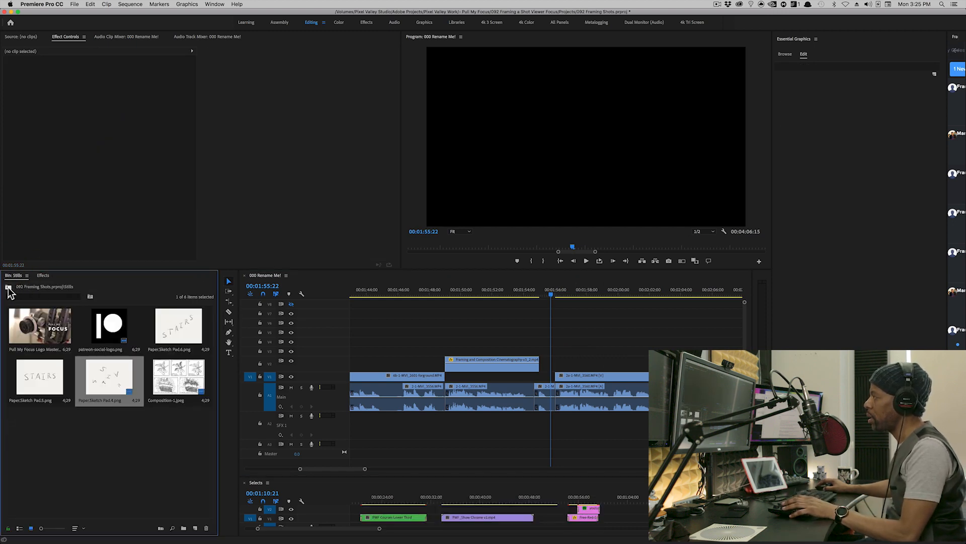
left_click(8, 288)
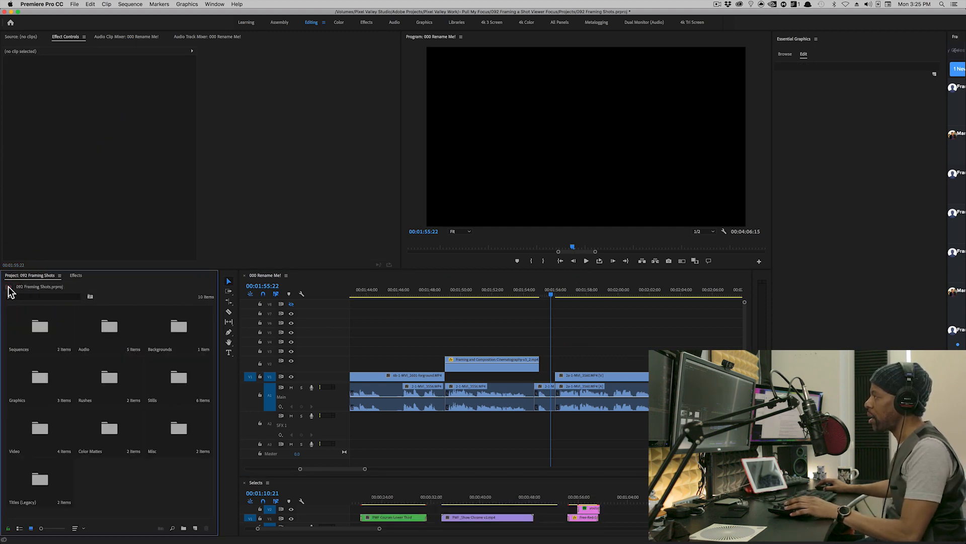
left_click(19, 528)
left_click_drag(72, 341, 566, 364)
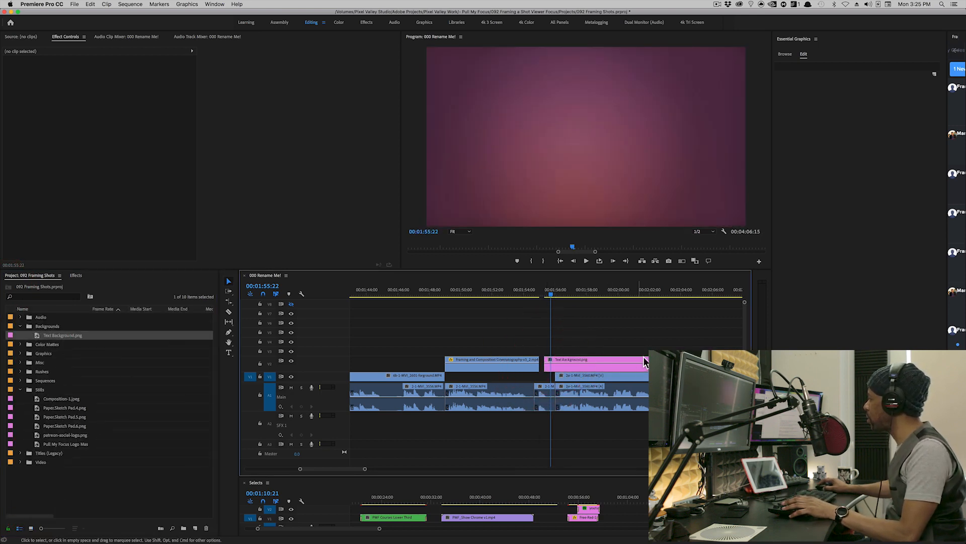
left_click_drag(584, 361, 548, 376)
Add a text title reading "Detail" over the background at 00:01:55:22 and centre it horizontally
left_click(228, 352)
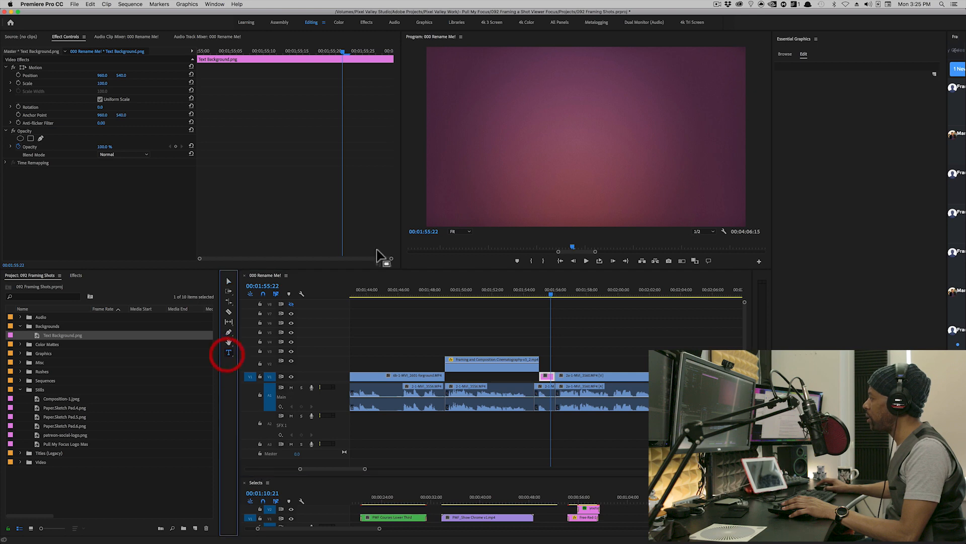
left_click(520, 132)
type("De")
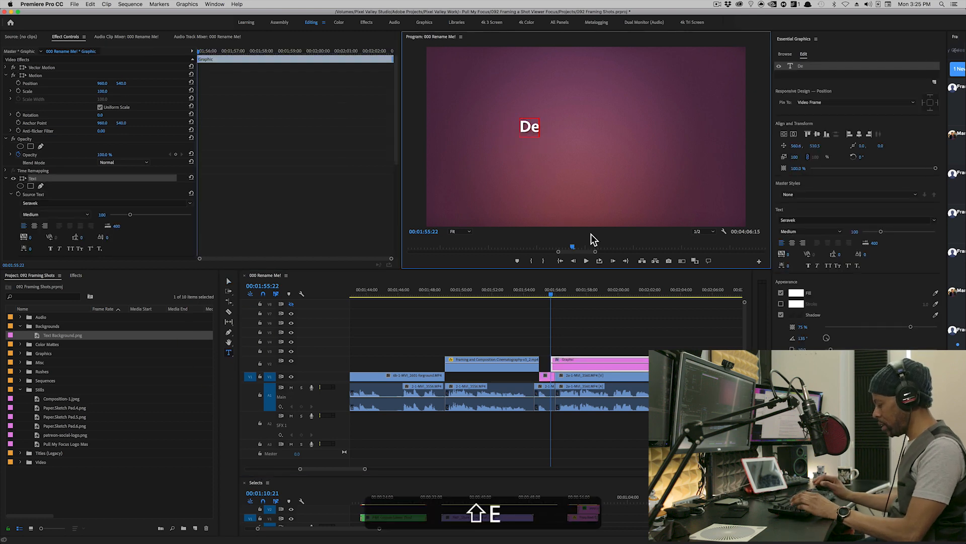
type("tail")
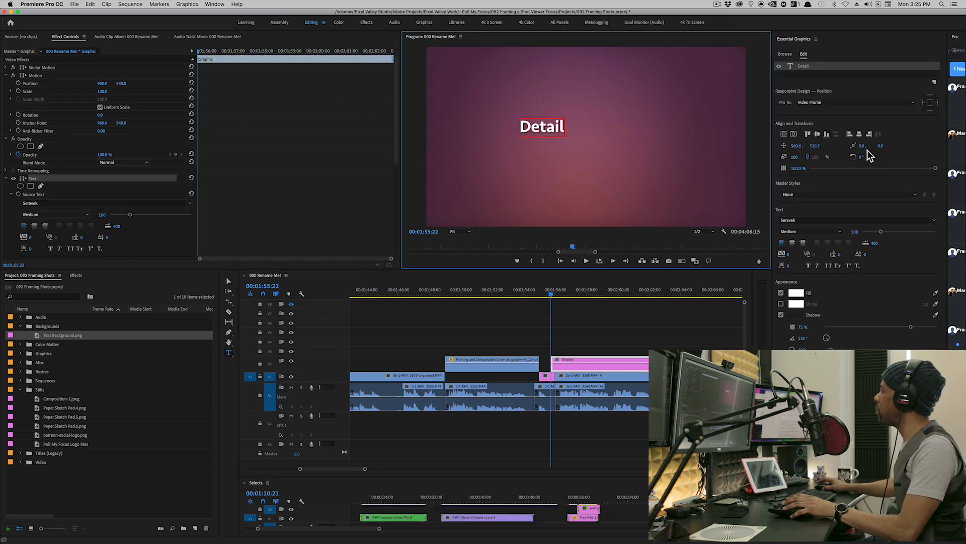
left_click(794, 134)
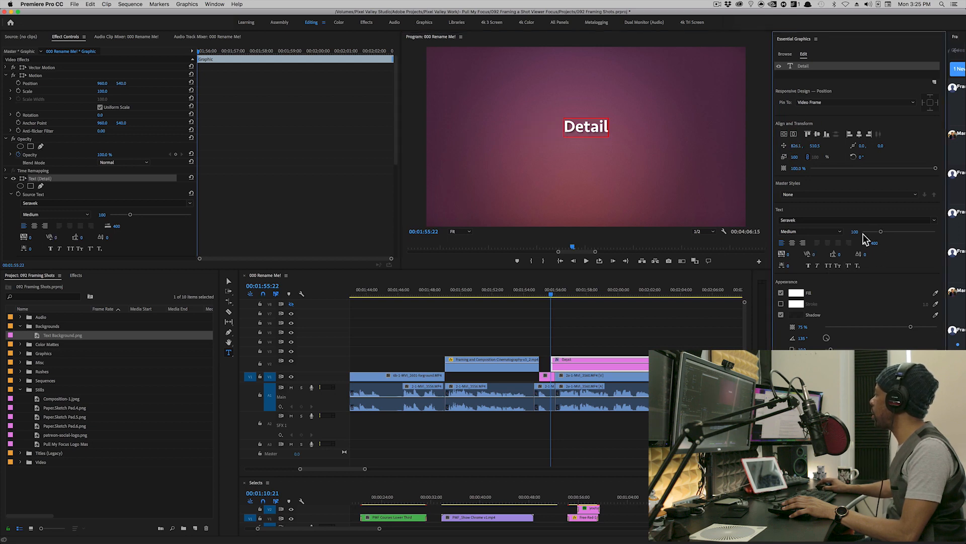
Try a font size of 200 on the Detail text and undo the change
type("200")
key("Return")
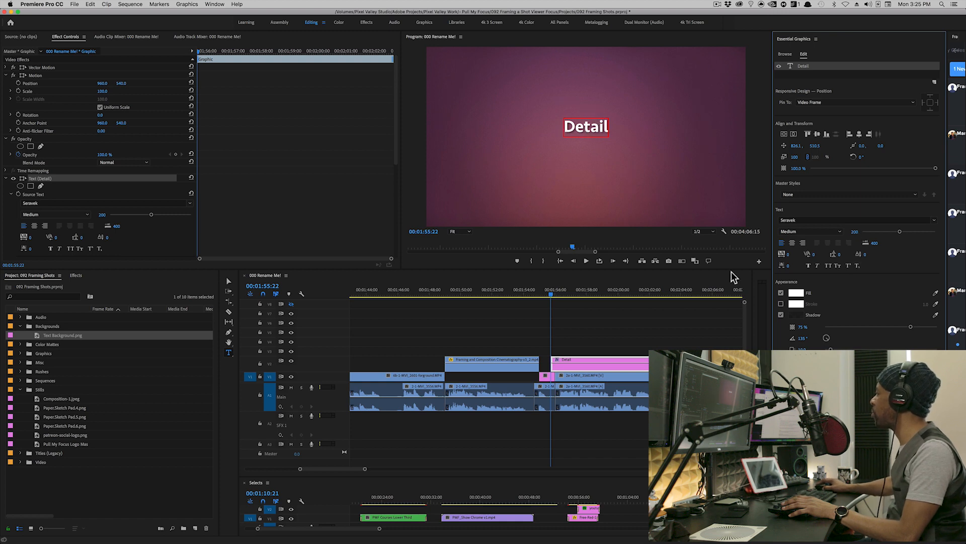
double_click(589, 123)
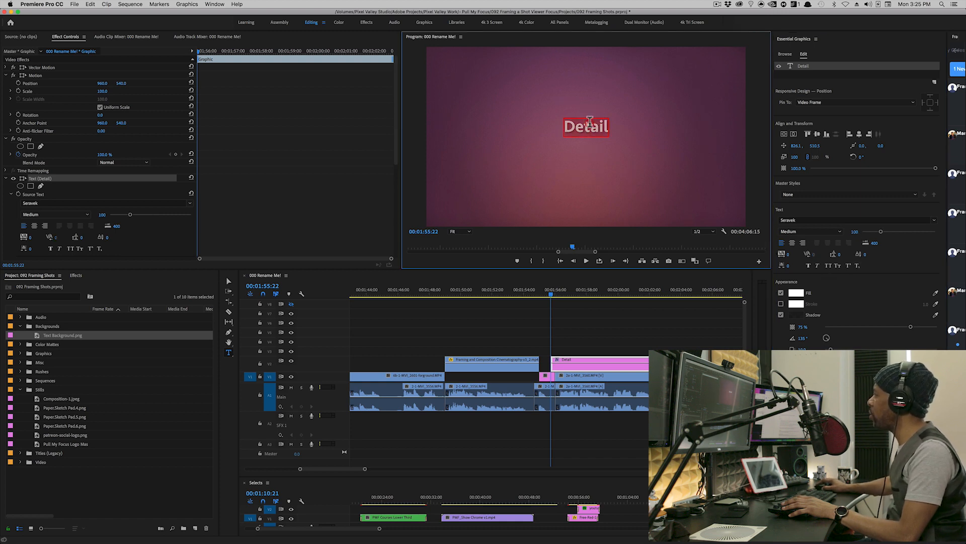
left_click(856, 232)
type("200")
key("Return")
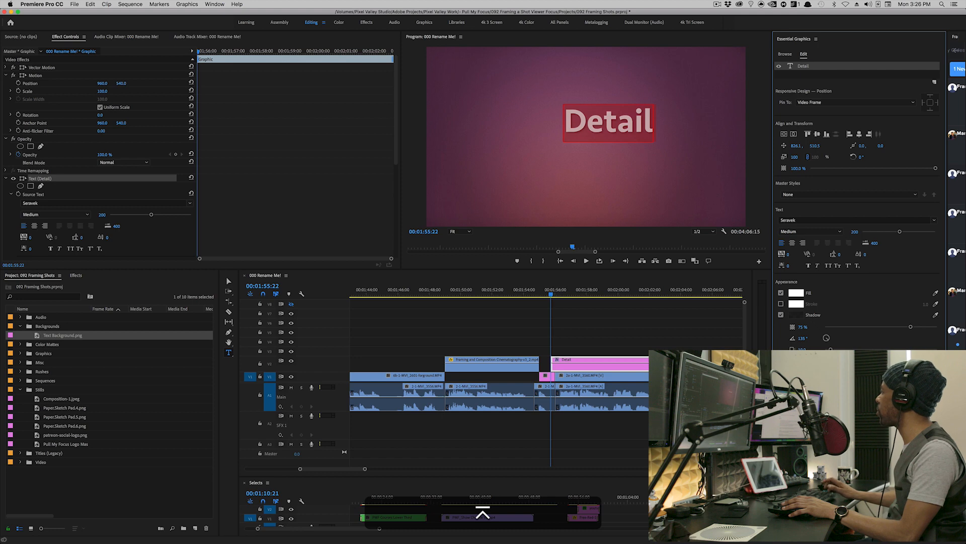
key("super+z")
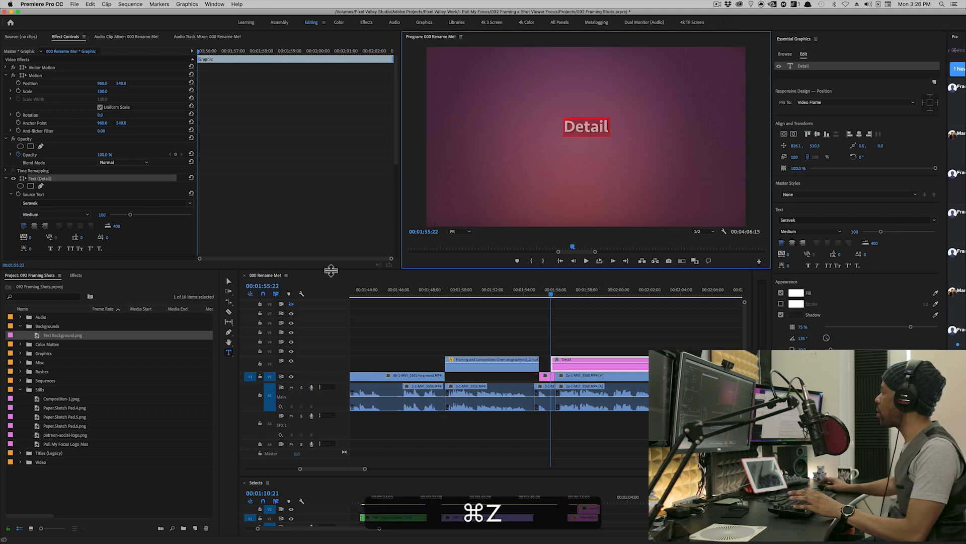
Set the Detail text's font size to 200 and centre it in the frame
left_click(808, 67)
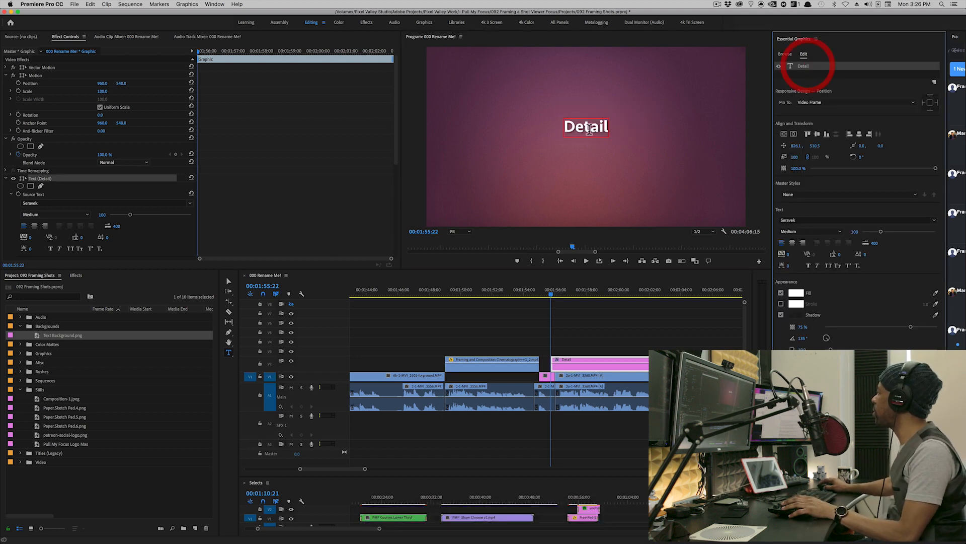
left_click(229, 281)
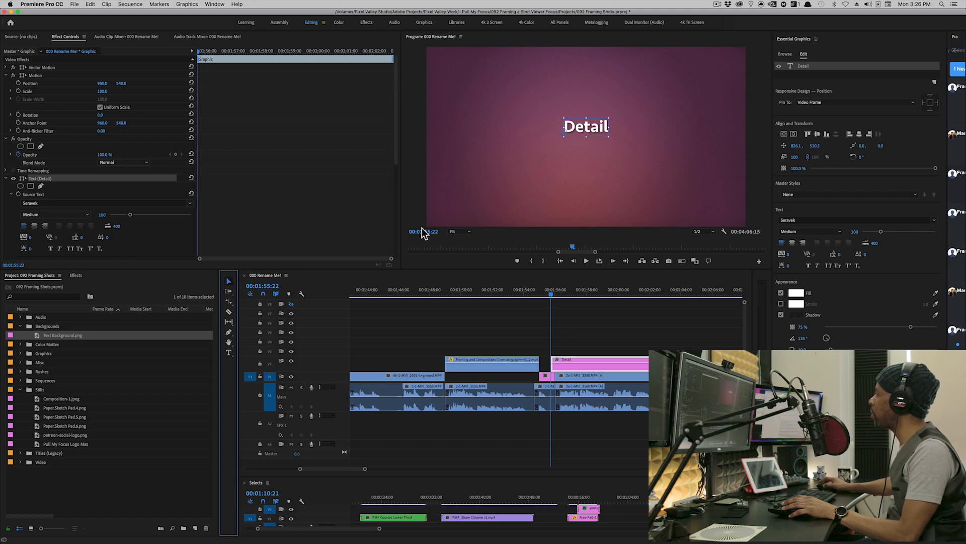
left_click(855, 231)
type("200")
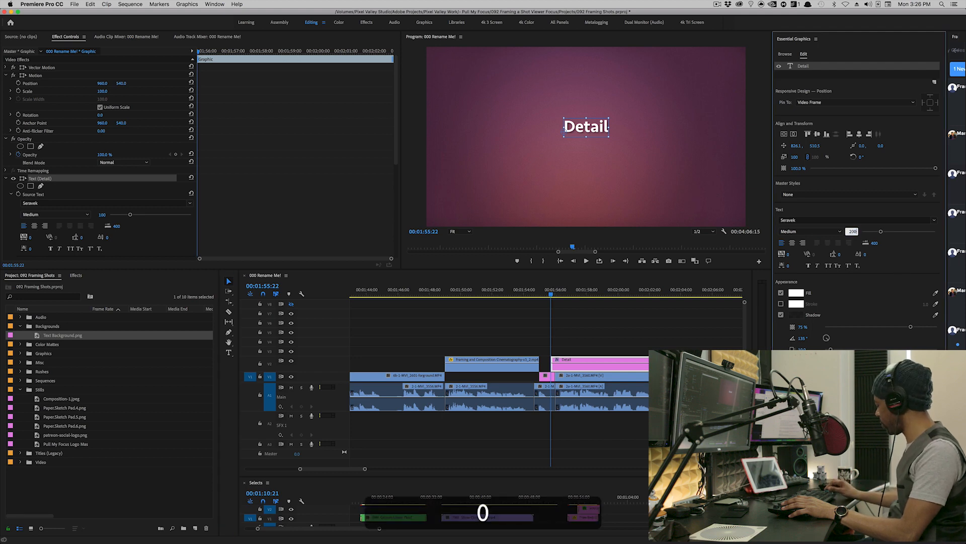
key("Return")
left_click(794, 135)
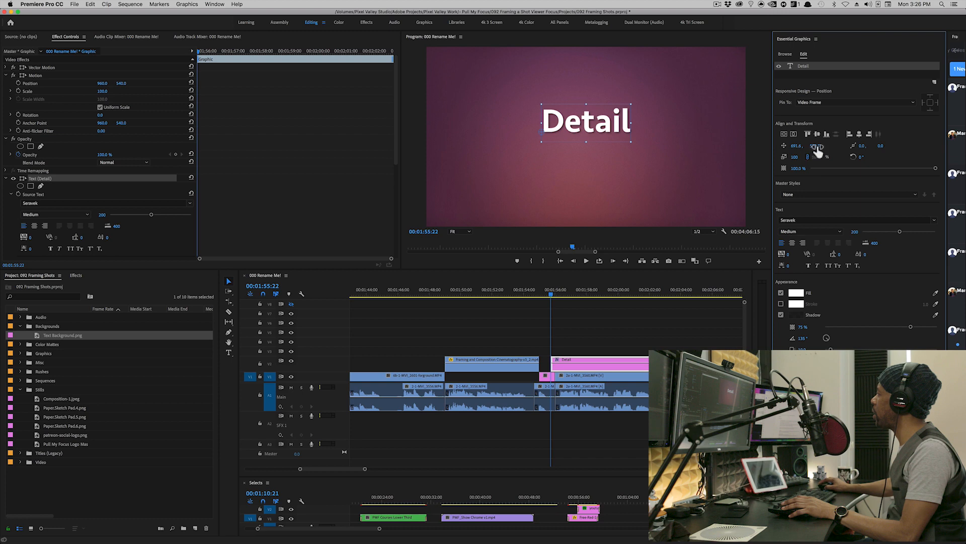
left_click_drag(796, 145, 826, 145)
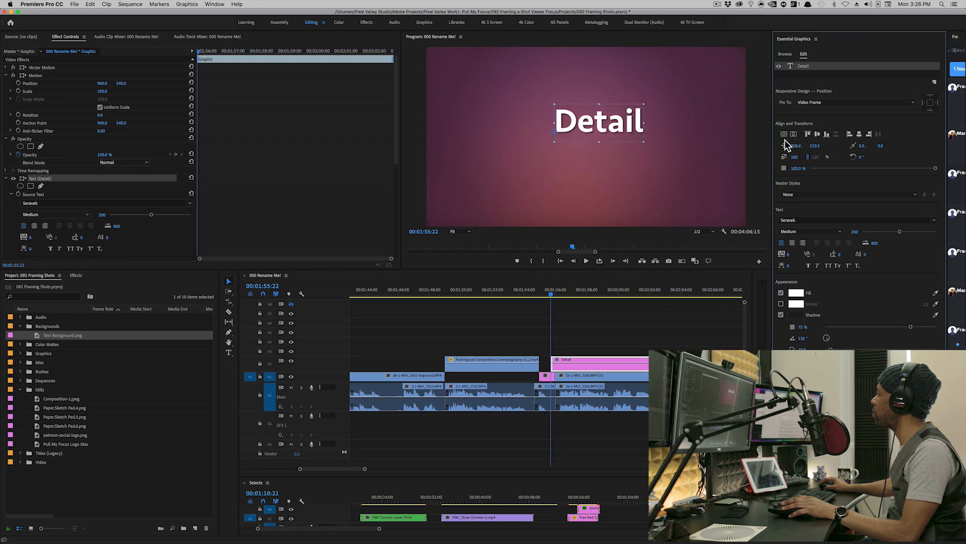
key("super+z")
key("super+z")
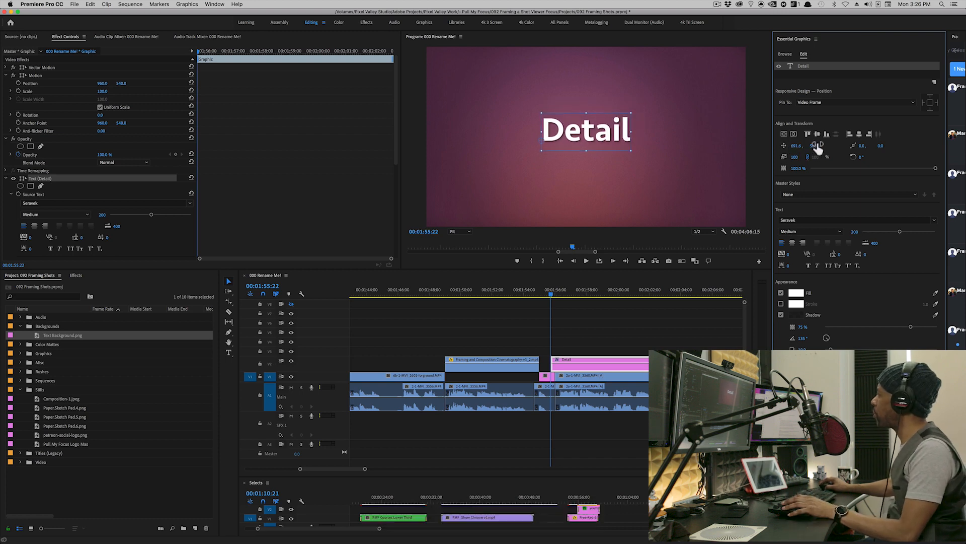
Trim the Detail title on V2 to start with the background image and end at about 00:01:56:20
left_click_drag(541, 296, 530, 294)
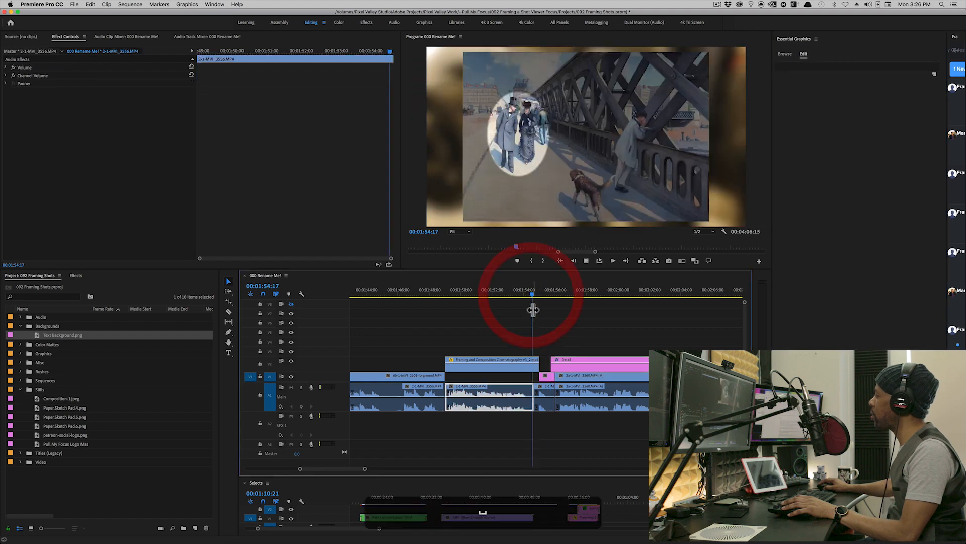
key("space")
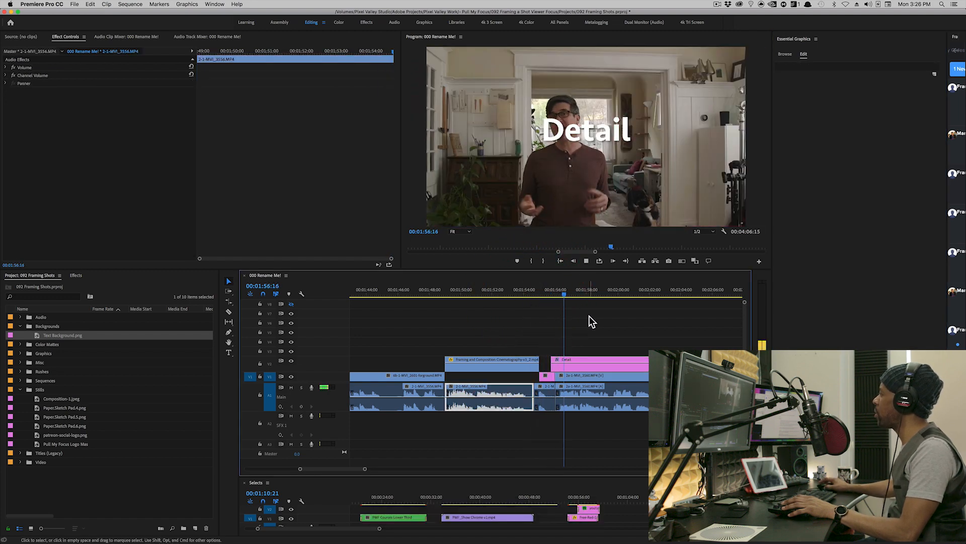
left_click(562, 375)
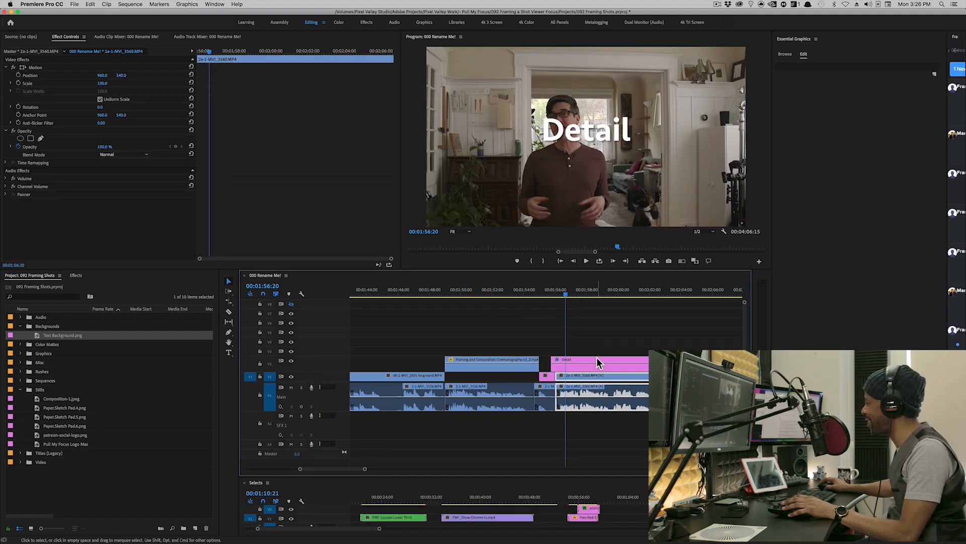
left_click(599, 363)
mouse_move(552, 359)
left_mouse_down()
mouse_move(575, 360)
mouse_move(546, 359)
mouse_move(557, 360)
left_mouse_up()
Extend the V1 Text Background.png with a rolling edit into the following shot so it ends with the Detail title
left_click_drag(556, 292, 528, 310)
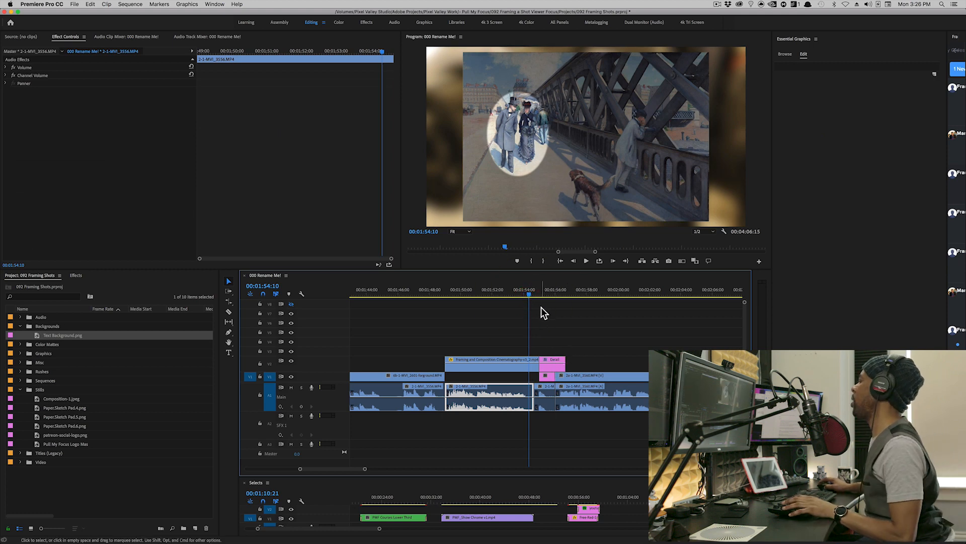
key("space")
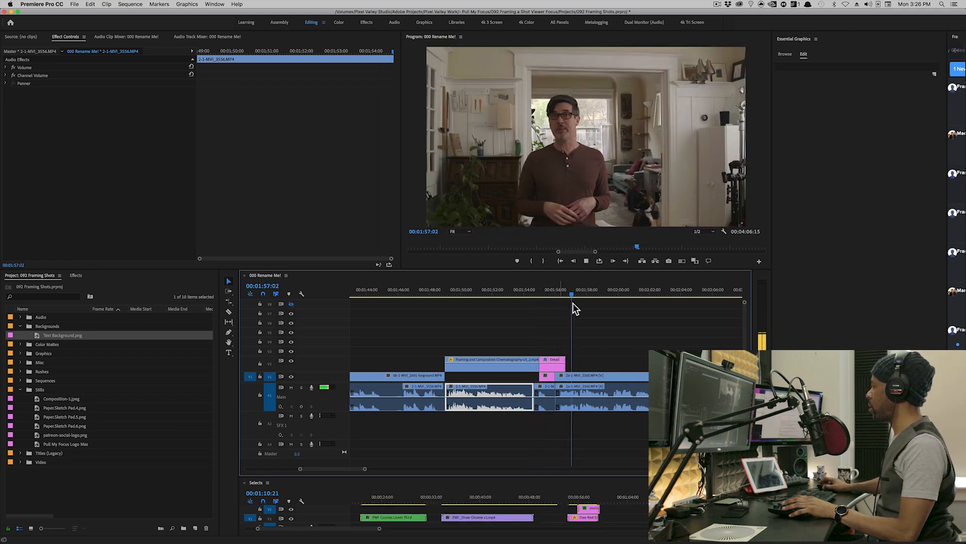
left_click_drag(559, 295, 549, 297)
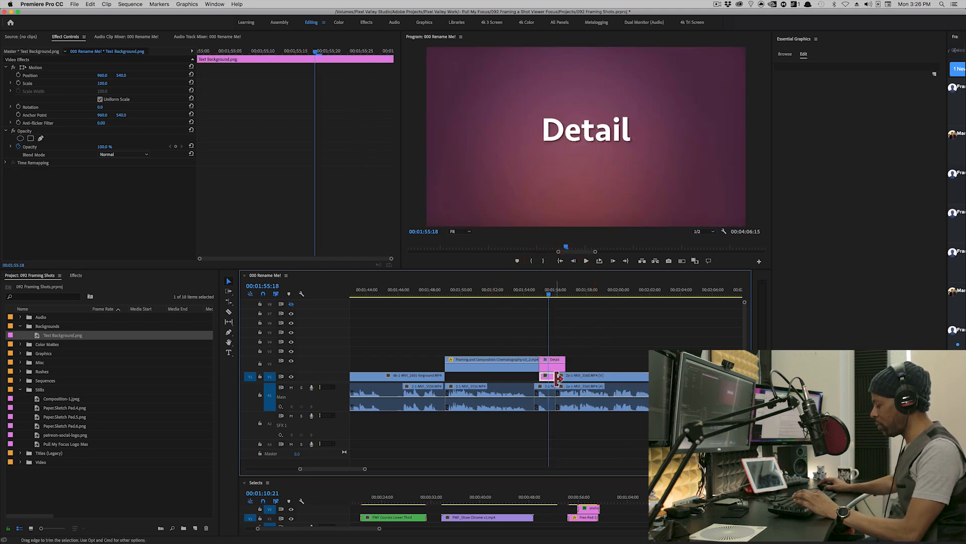
key("n")
left_click_drag(555, 375, 566, 375)
Review the title transition and extend both Text Background.png and the Detail title to about 00:01:57
left_click_drag(540, 295, 526, 295)
key("space")
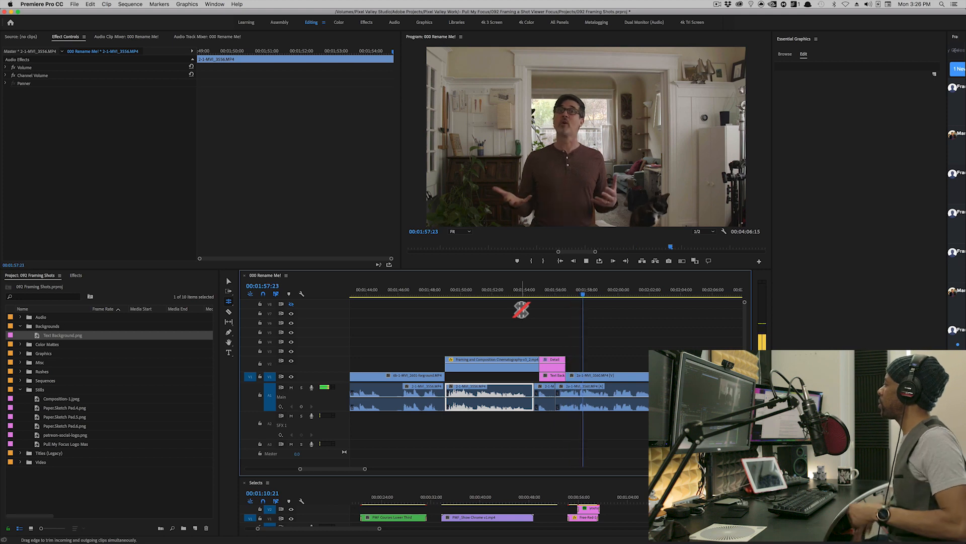
key("space")
left_click_drag(344, 470, 345, 470)
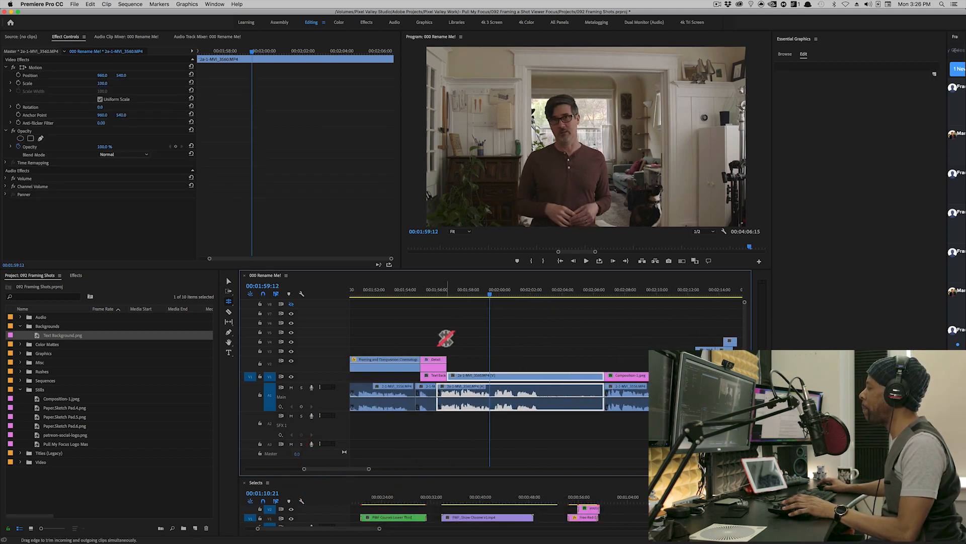
left_click(444, 295)
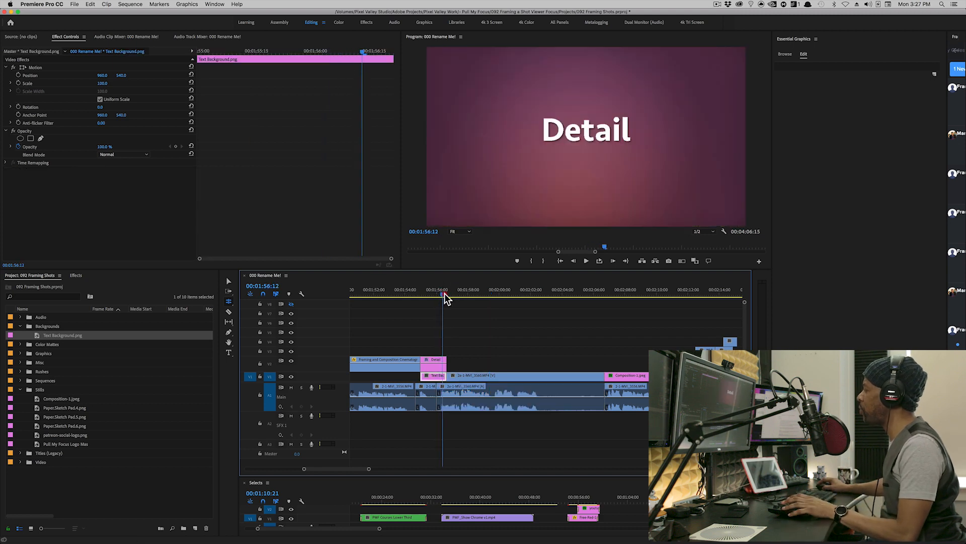
left_click_drag(442, 296, 439, 322)
left_click_drag(446, 375, 453, 376)
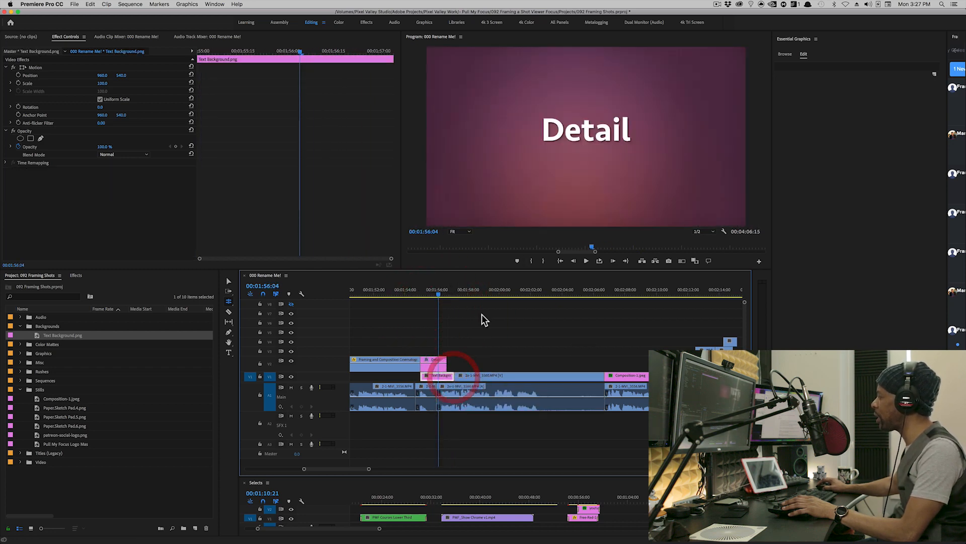
left_click_drag(446, 359, 453, 359)
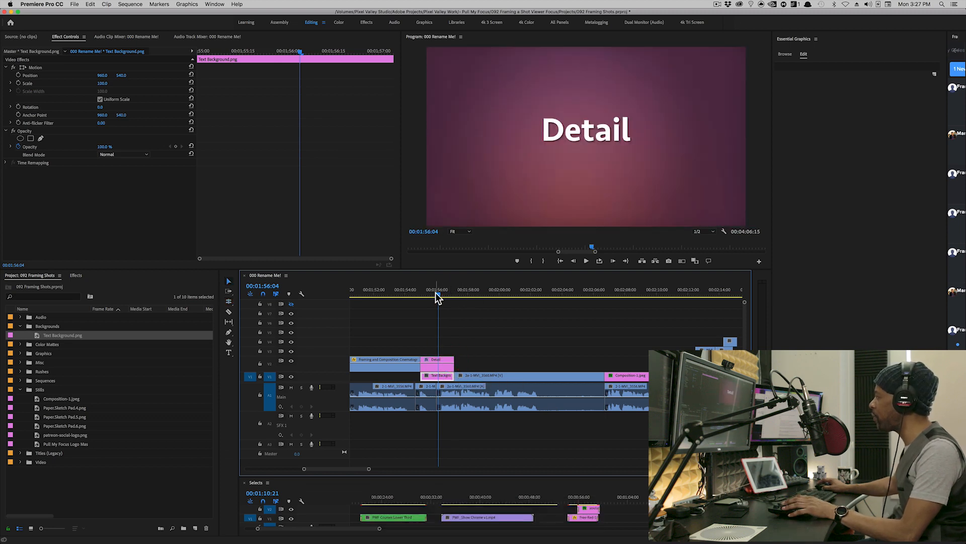
Play back the Detail title and the talking shot after it up to Composition-1.jpeg, checking the pacing
mouse_move(437, 294)
left_mouse_down()
mouse_move(450, 295)
mouse_move(419, 294)
left_mouse_up()
key("space")
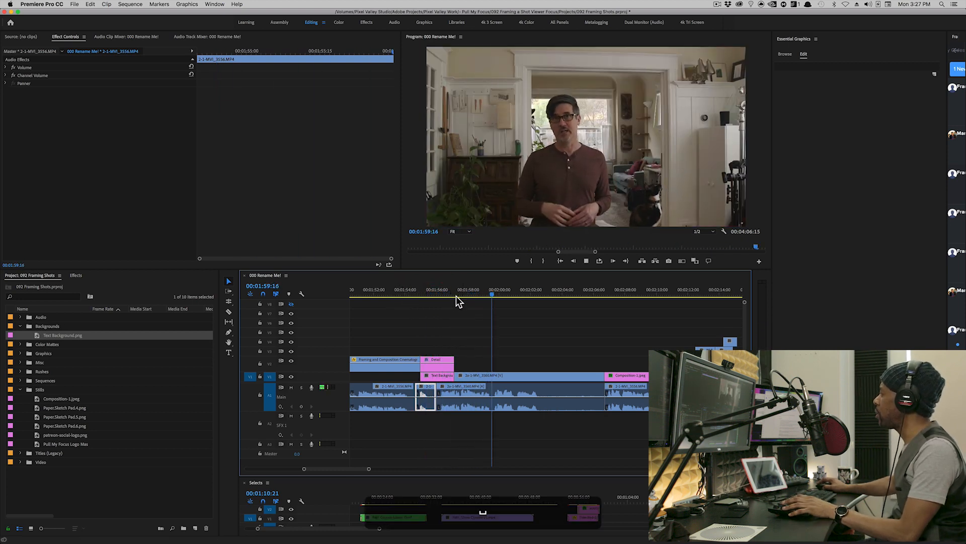
left_click(492, 296)
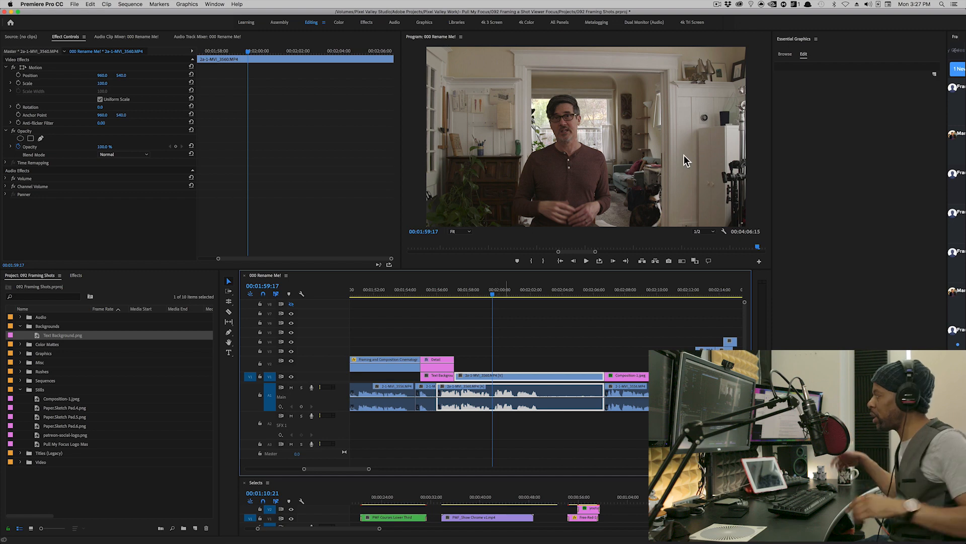
left_click(496, 295)
key("space")
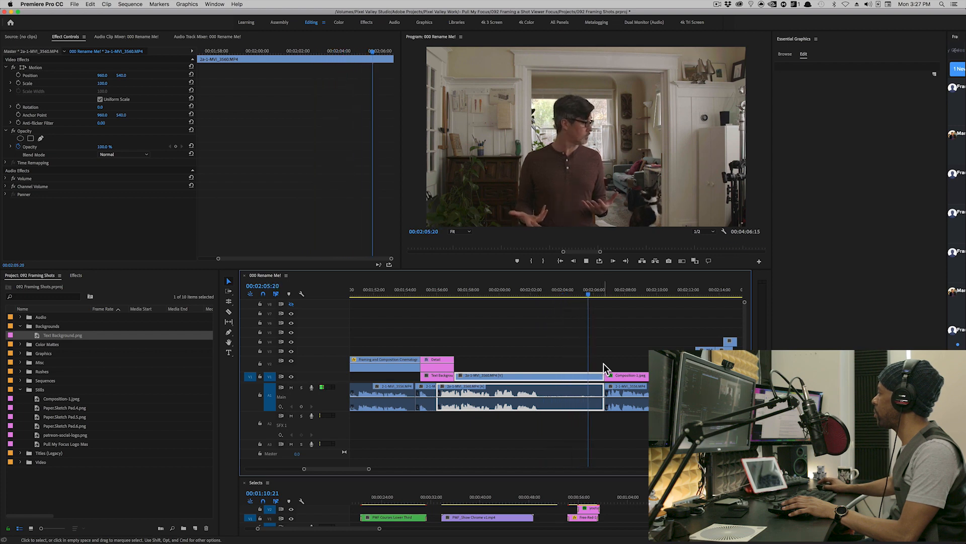
key("space")
left_click_drag(607, 308, 553, 306)
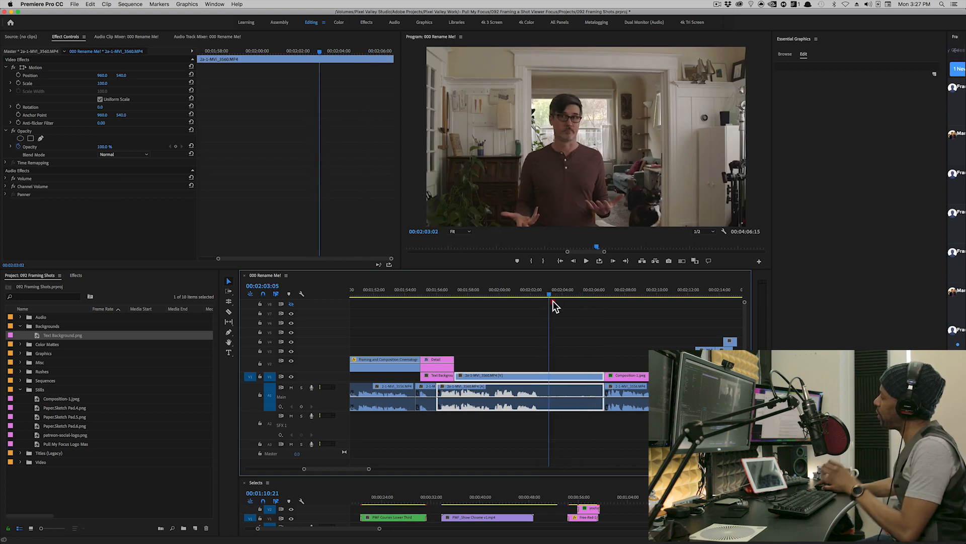
key("space")
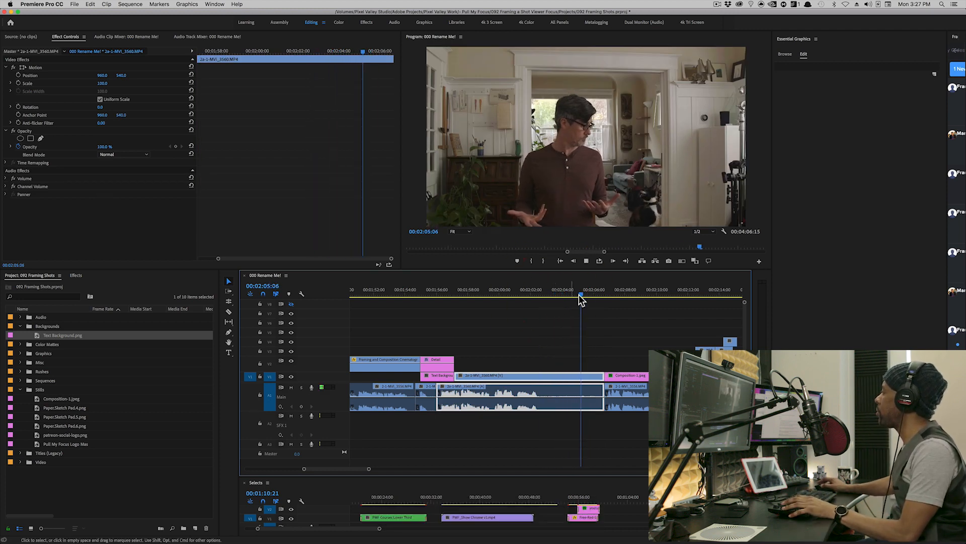
left_click_drag(591, 296, 476, 302)
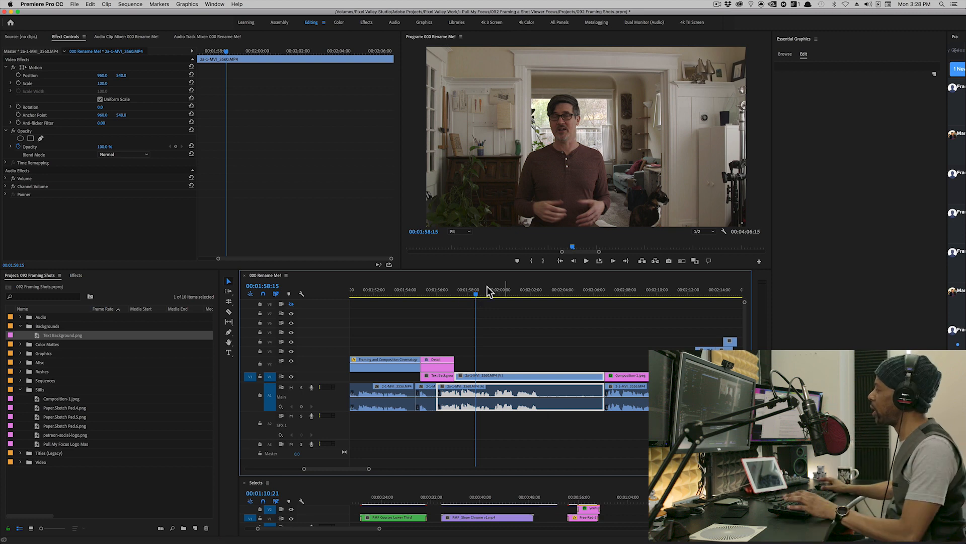
Start Position and Scale keyframes on clip 2a-1-MVI_3560.MP4 at 00:01:57:17
left_click(463, 296)
left_click(461, 295)
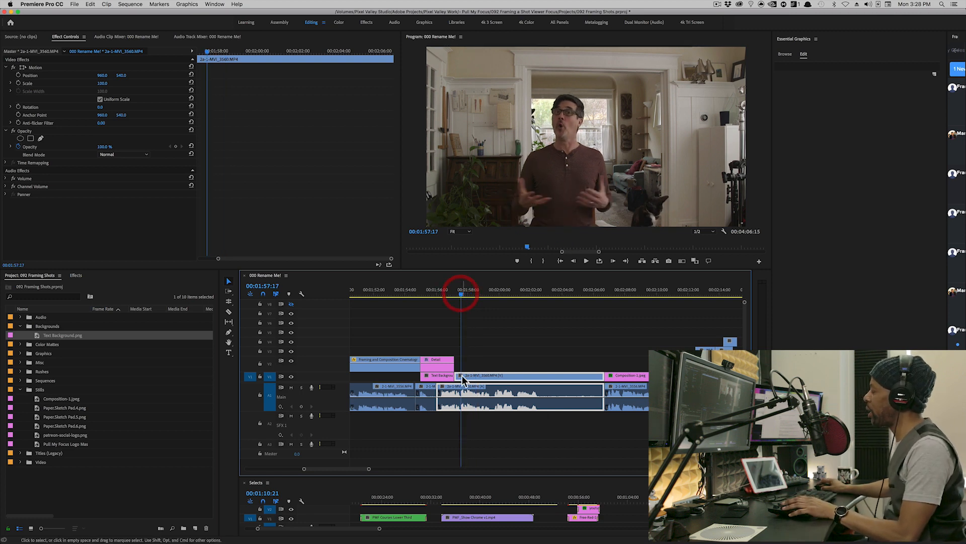
left_click(475, 376)
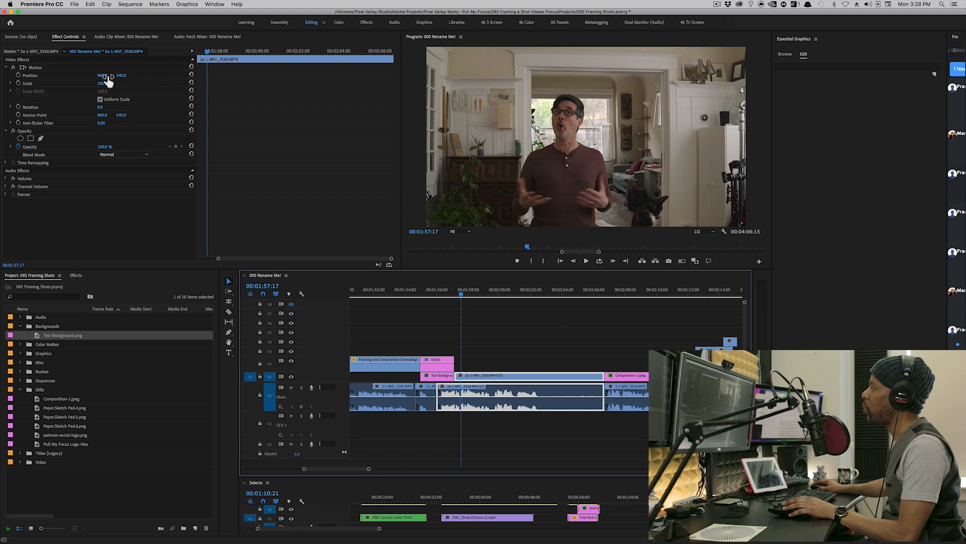
left_click(18, 75)
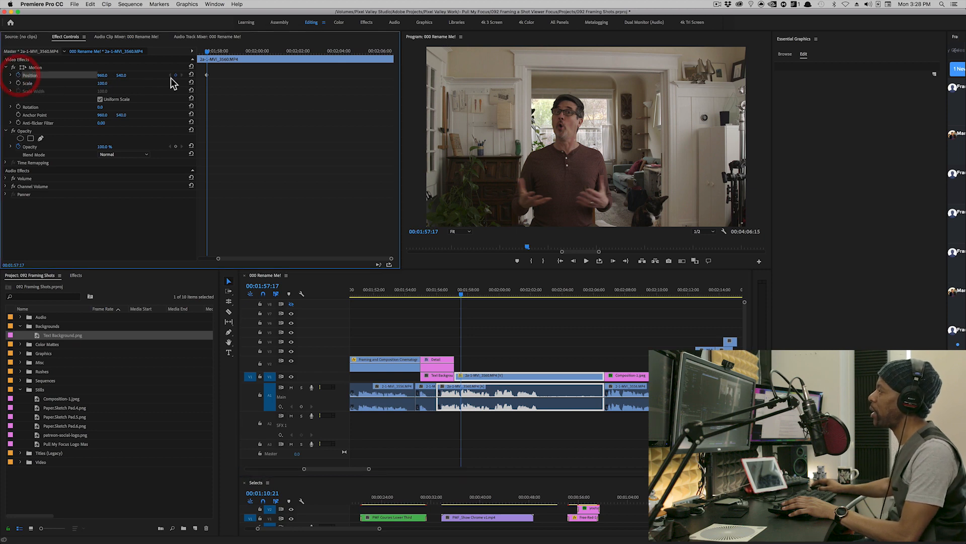
left_click(18, 83)
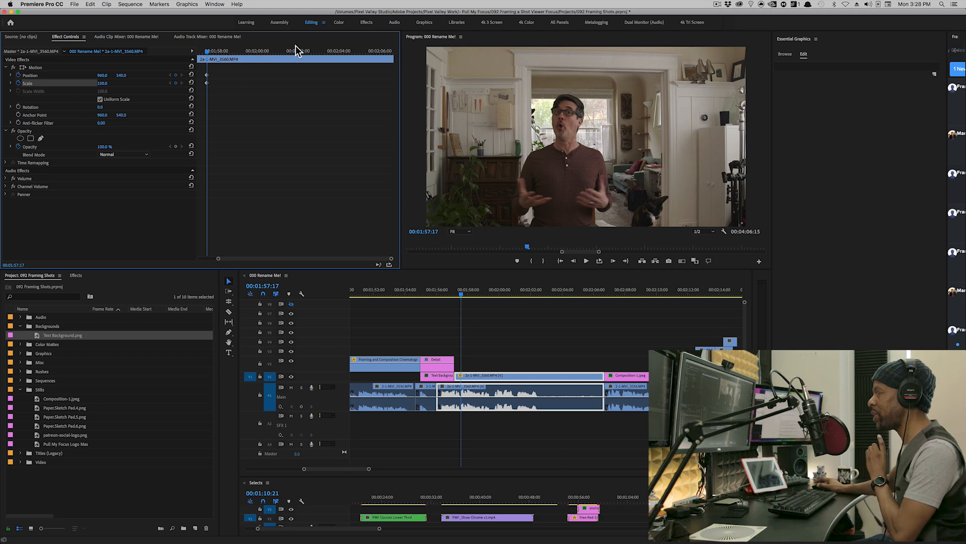
Play ahead through the shot and add second Position and Scale keyframes at 00:02:01:01
left_click(209, 52)
mouse_move(211, 55)
left_mouse_down()
mouse_move(324, 56)
mouse_move(214, 59)
left_mouse_up()
key("space")
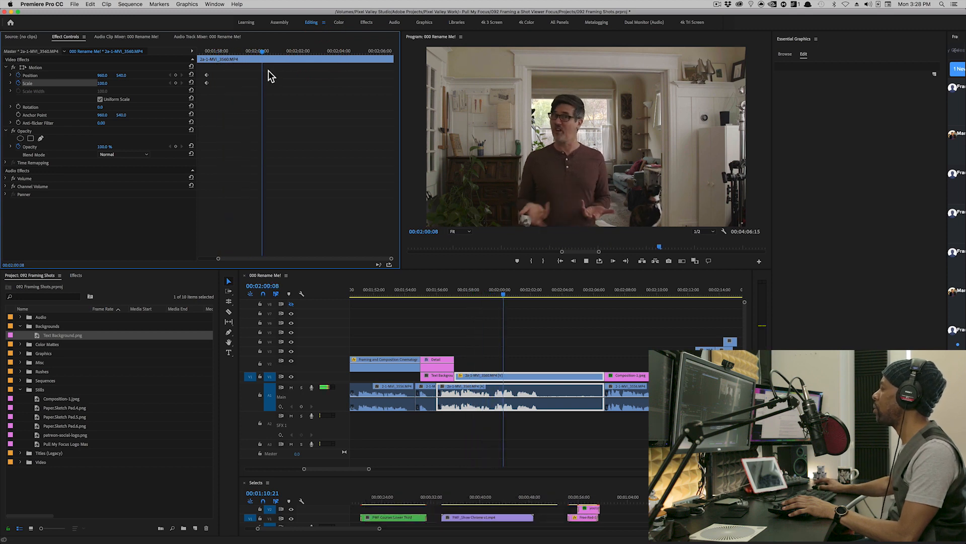
key("space")
left_click(279, 51)
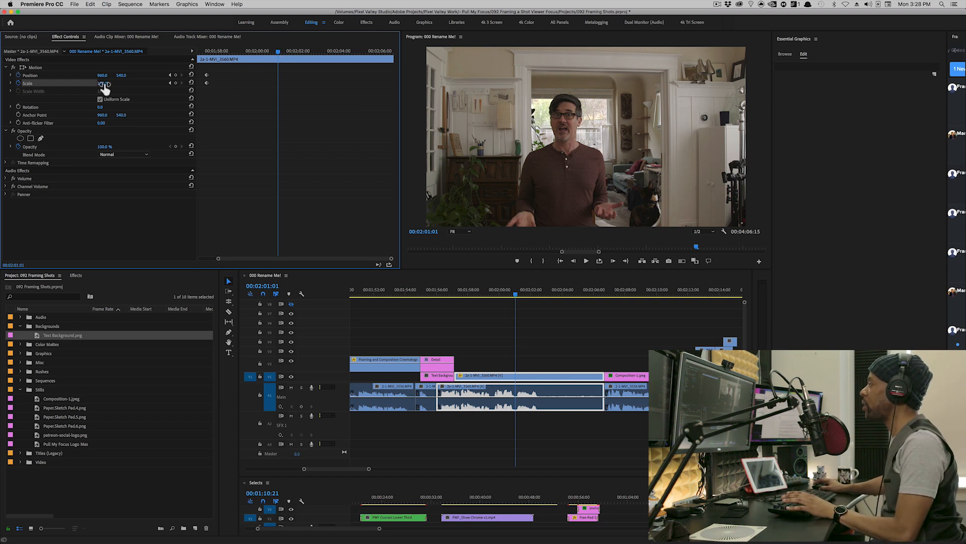
left_click(175, 75)
left_click(175, 83)
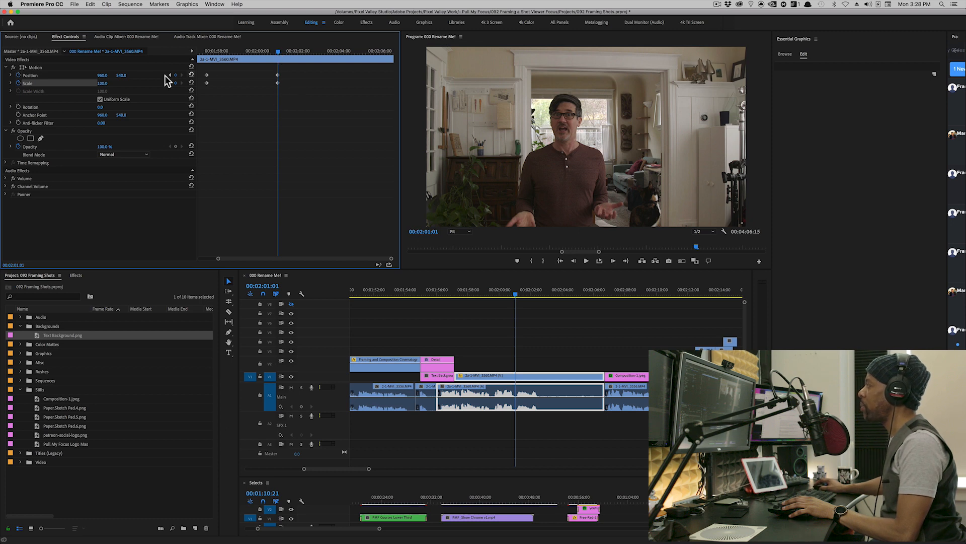
Set Scale to 159 at the talking shot's first keyframe and apply Ease Out to both of its Scale keyframes
left_click(173, 75)
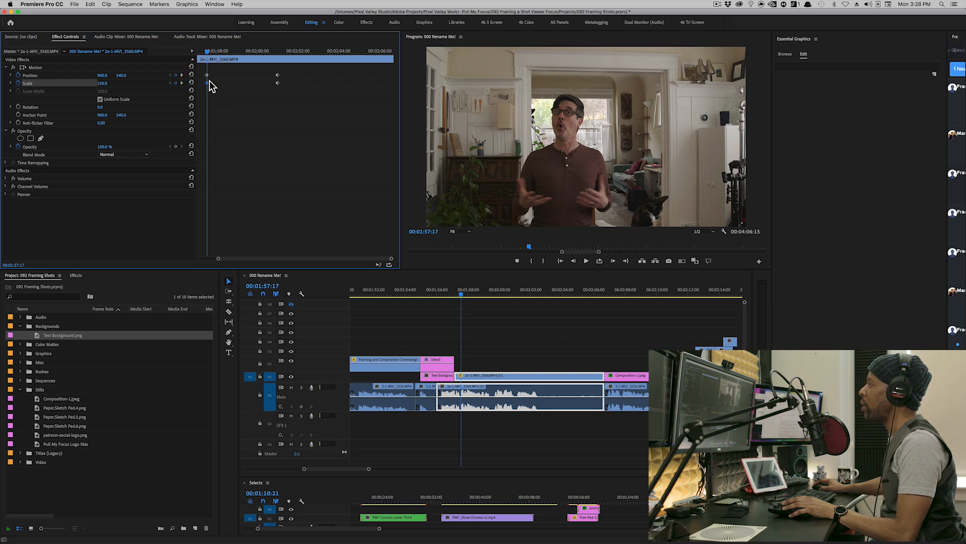
left_click_drag(102, 83, 131, 84)
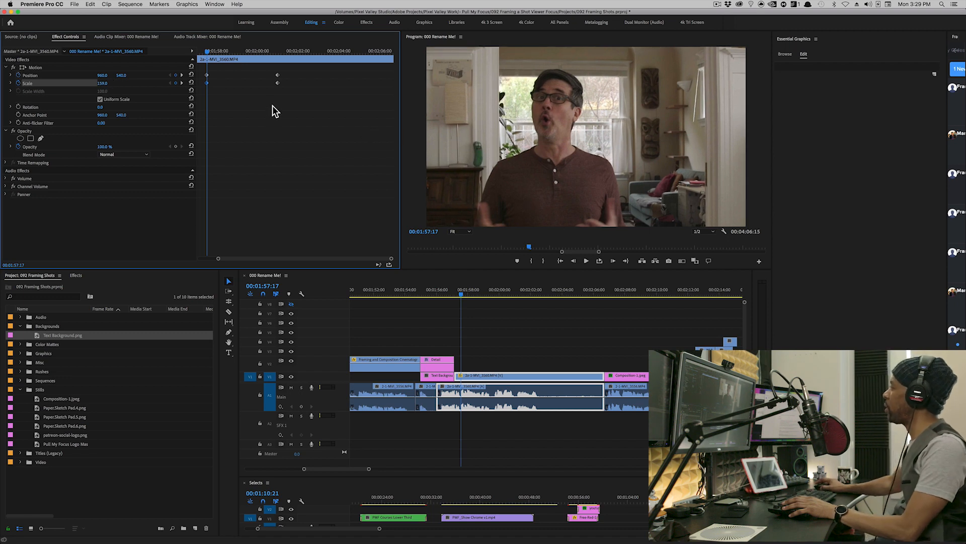
right_click(207, 82)
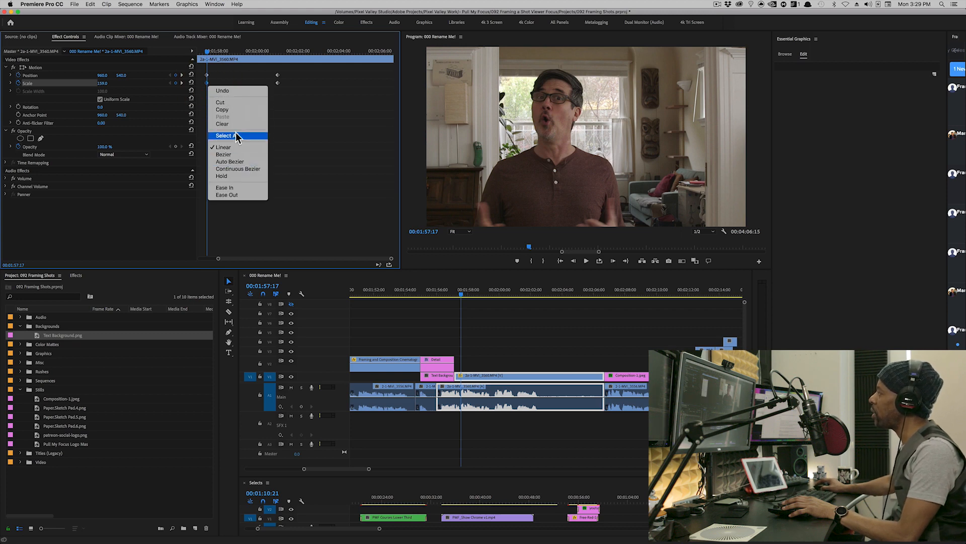
left_click(252, 196)
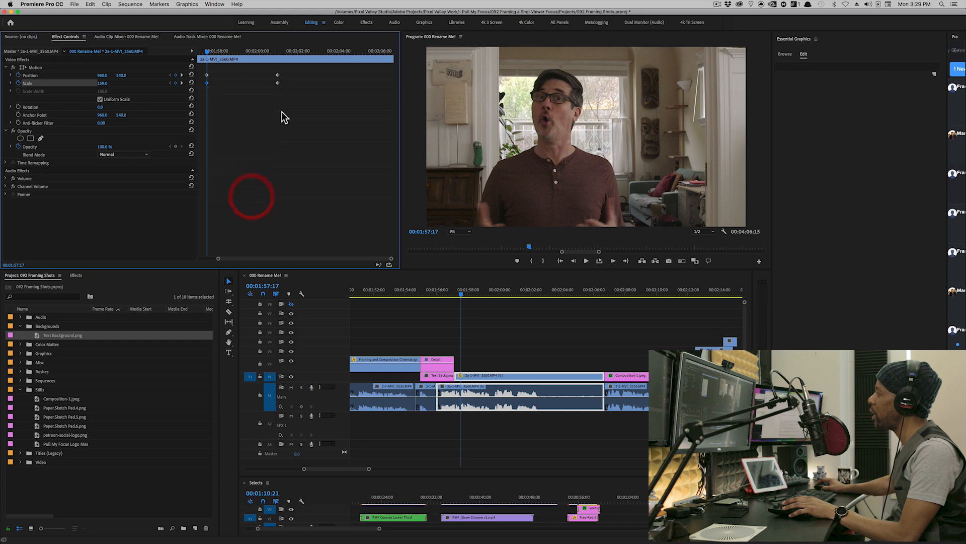
right_click(277, 82)
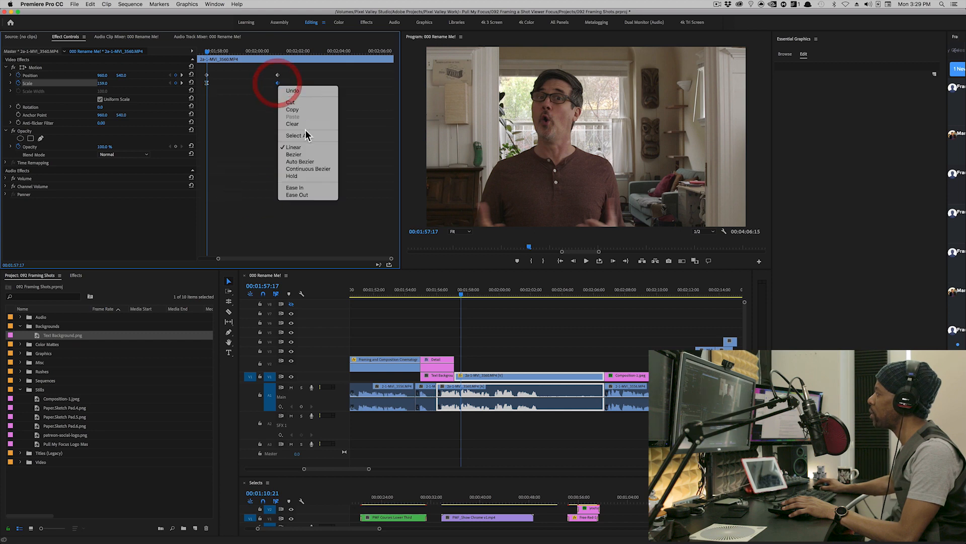
left_click(313, 194)
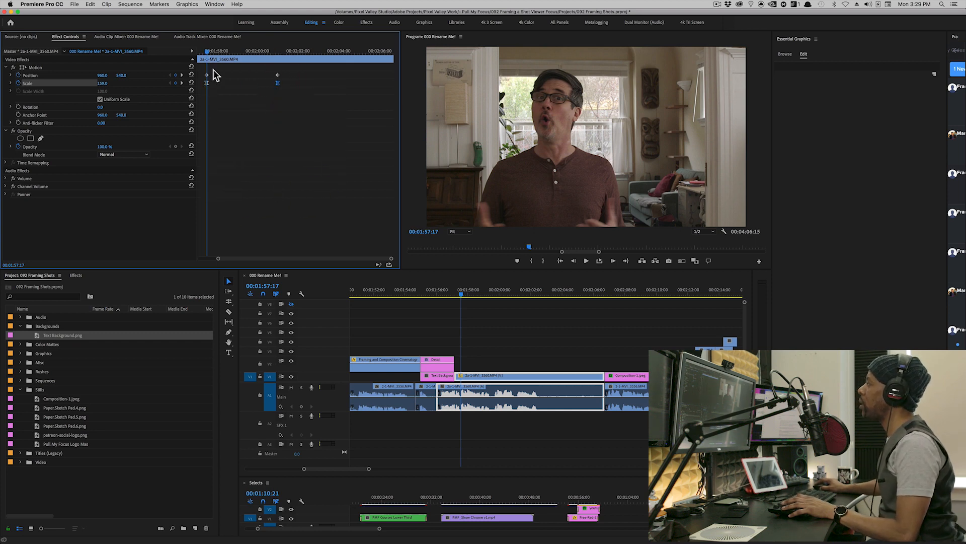
Play back the animated zoom-out on the talking shot through the cut to Composition-1.jpeg
key("j")
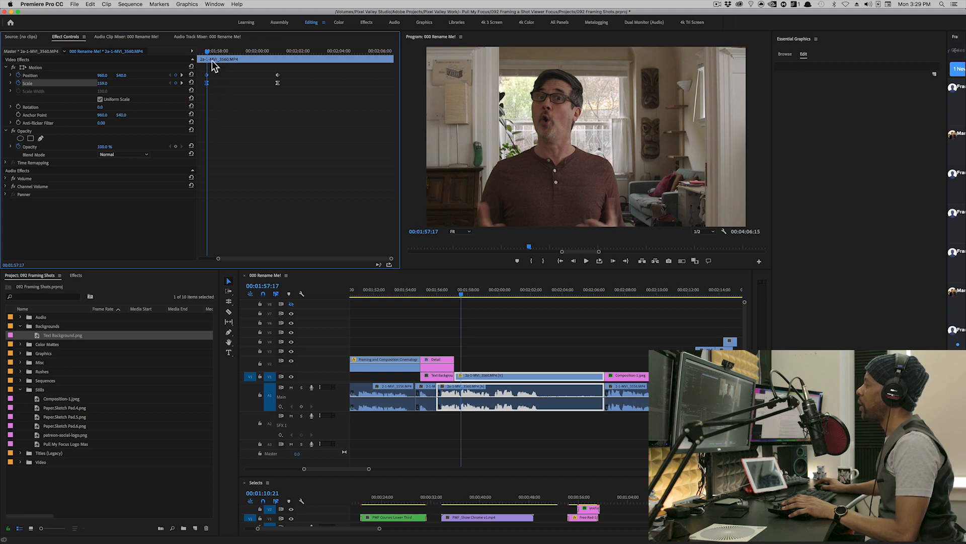
key("l")
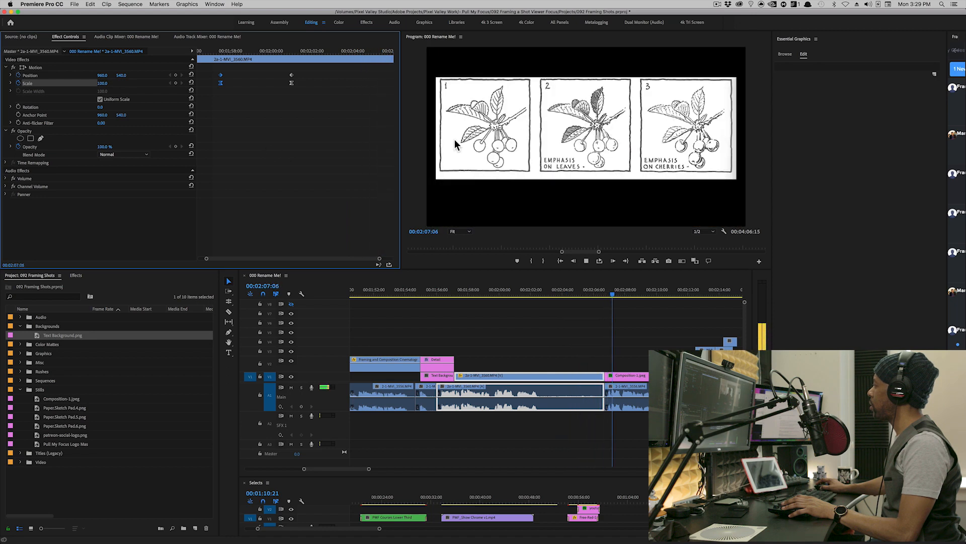
left_click(495, 296)
left_click_drag(495, 297, 448, 296)
key("space")
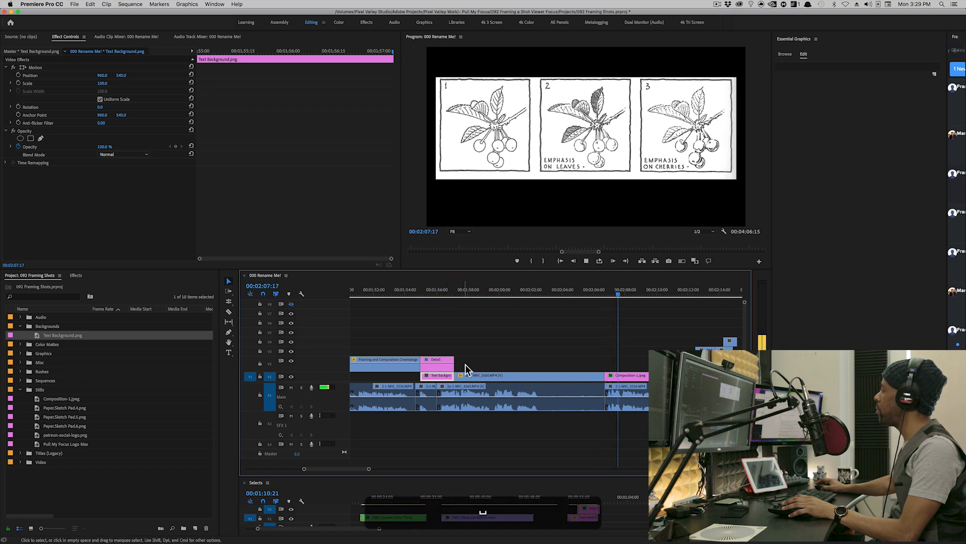
key("space")
Move Composition-1.jpeg up to track V2, keeping its timing, to free the track beneath it
left_click_drag(351, 469, 357, 467)
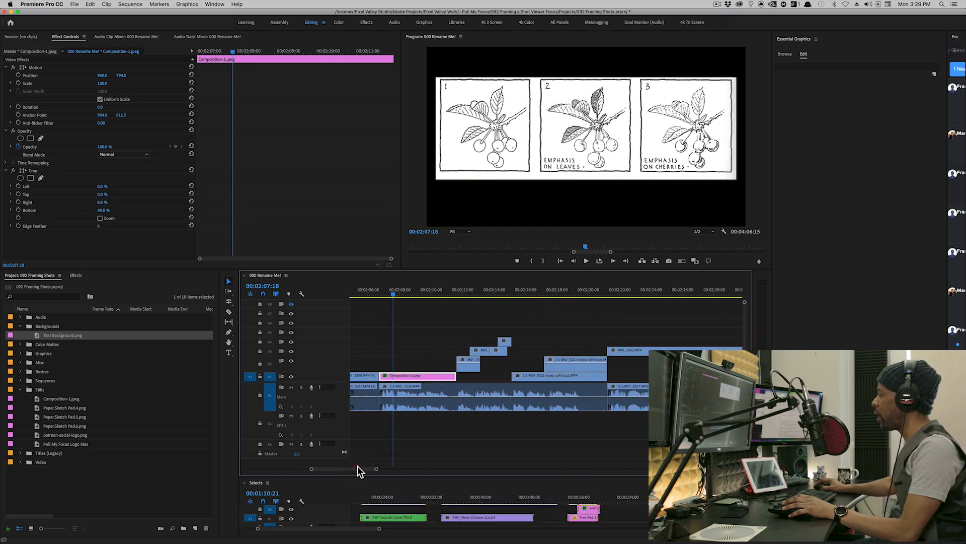
left_click(412, 297)
mouse_move(413, 298)
left_mouse_down()
mouse_move(453, 302)
mouse_move(407, 309)
left_mouse_up()
left_click_drag(400, 374, 409, 352)
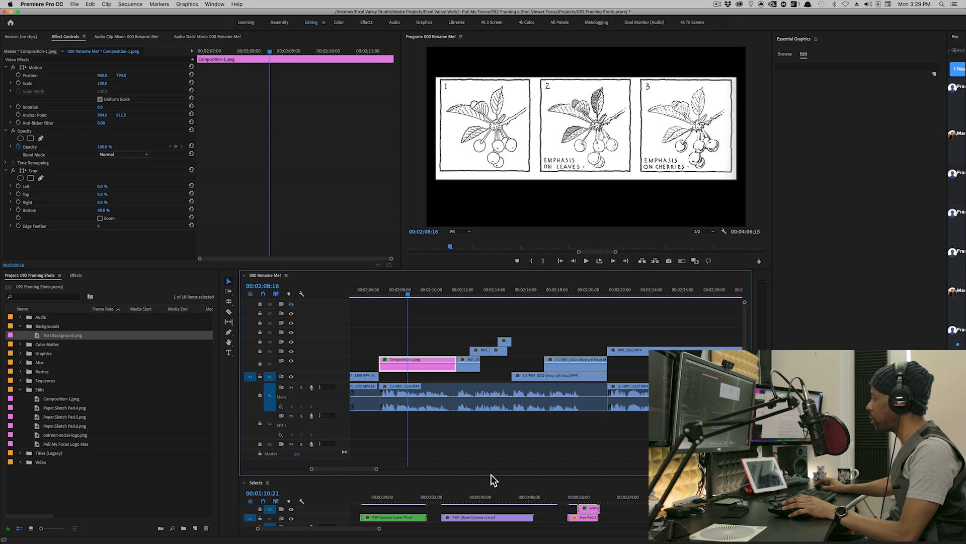
Place PMF_Show Chrome v1.mp4 from the Selects sequence on V1 beneath Composition-1.jpeg, matched to the still's start and end
left_click_drag(478, 517, 483, 317)
mouse_move(609, 323)
left_mouse_down()
mouse_move(454, 321)
mouse_move(414, 378)
left_mouse_up()
left_click_drag(410, 291, 442, 297)
left_click_drag(405, 379, 456, 378)
left_click_drag(431, 295, 410, 294)
left_click(420, 377)
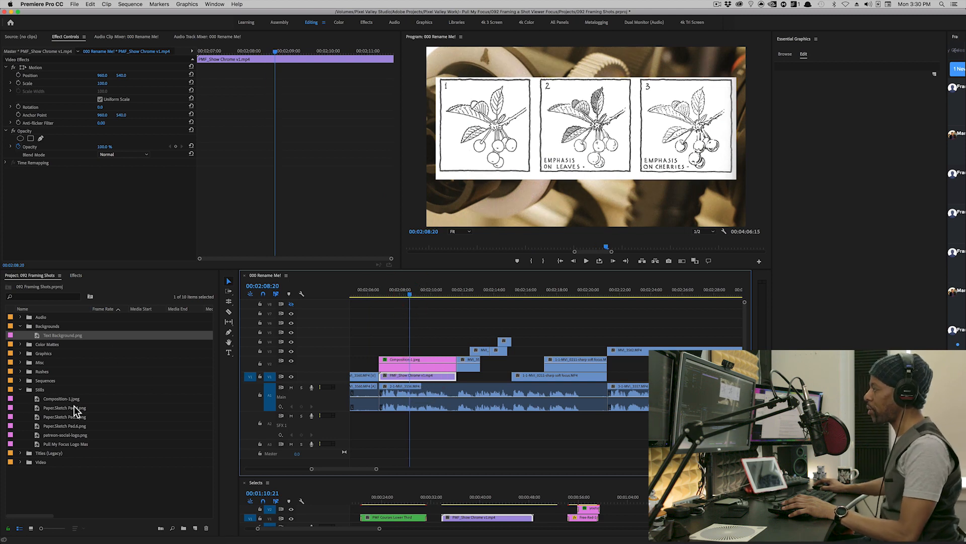
Apply Gaussian Blur to the PMF_Show Chrome v1.mp4 background and set Blurriness to 100
left_click(76, 275)
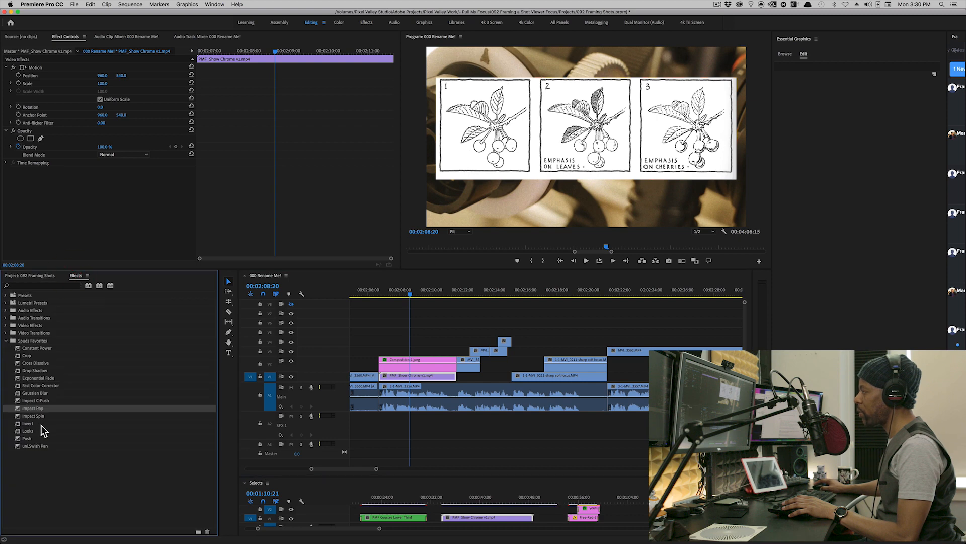
left_click_drag(43, 396, 416, 376)
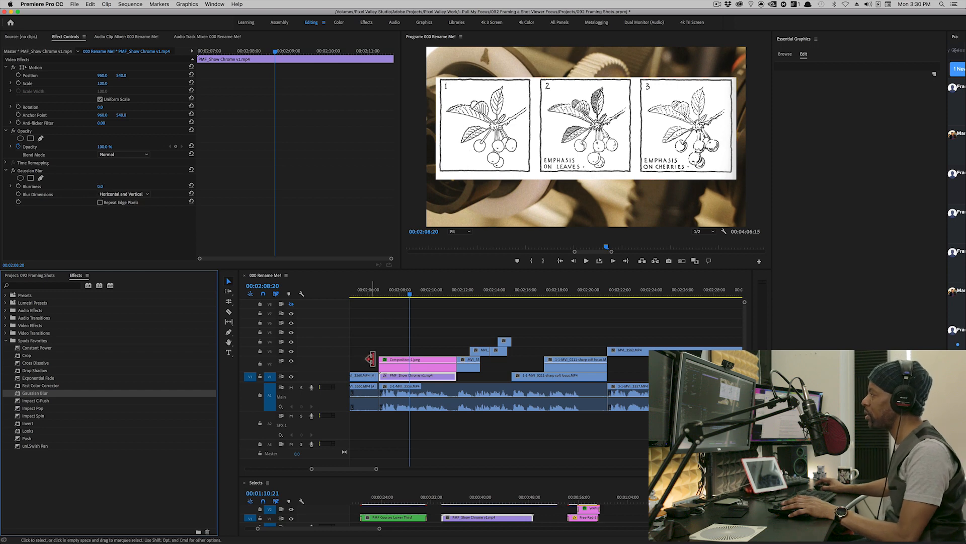
left_click(445, 377)
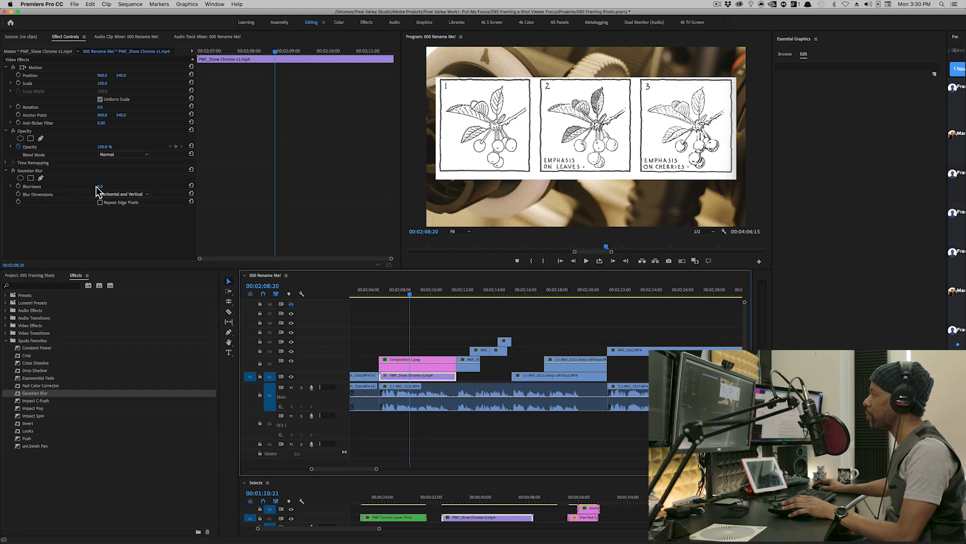
left_click(101, 186)
type("100")
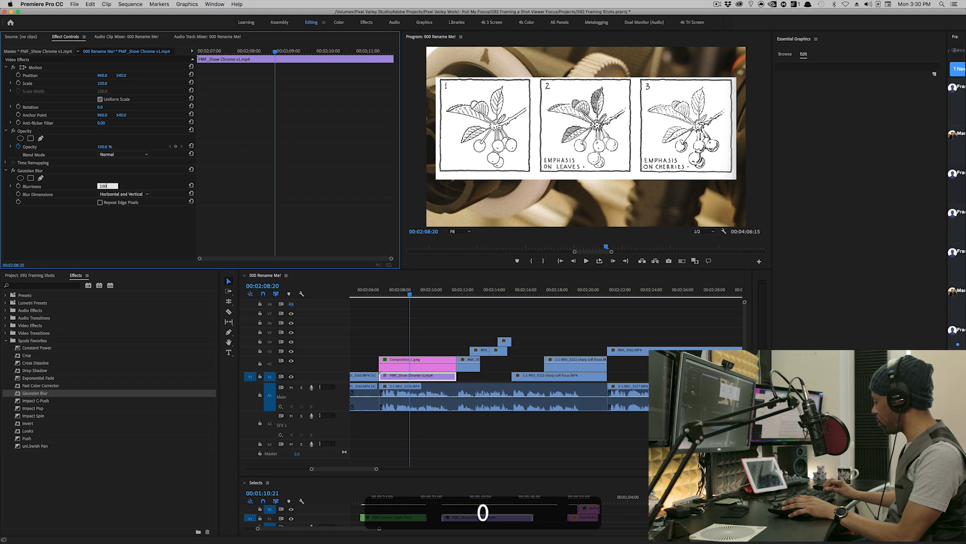
key("Return")
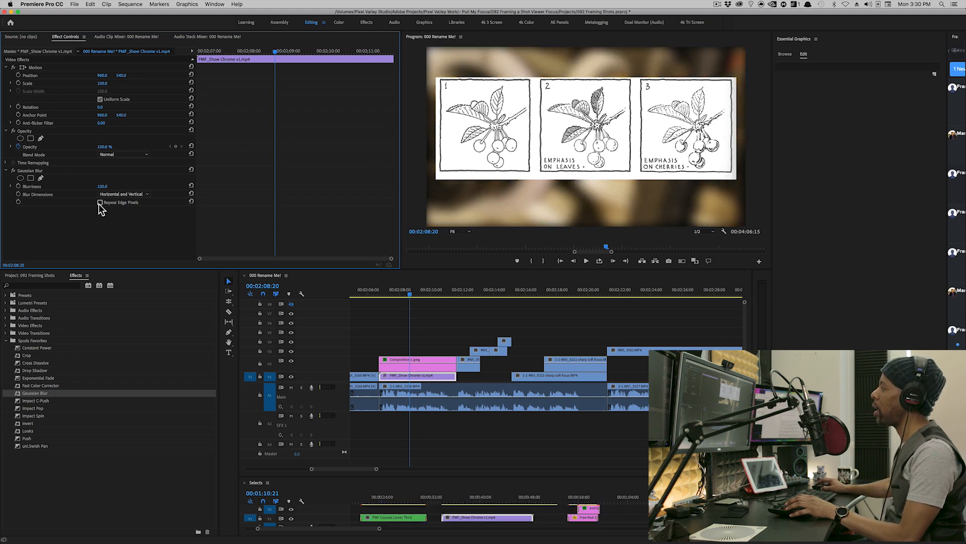
Compare the background blur with and without Repeat Edge Pixels and leave the option enabled
left_click(100, 202)
left_click(100, 202)
left_click(100, 203)
left_click(101, 203)
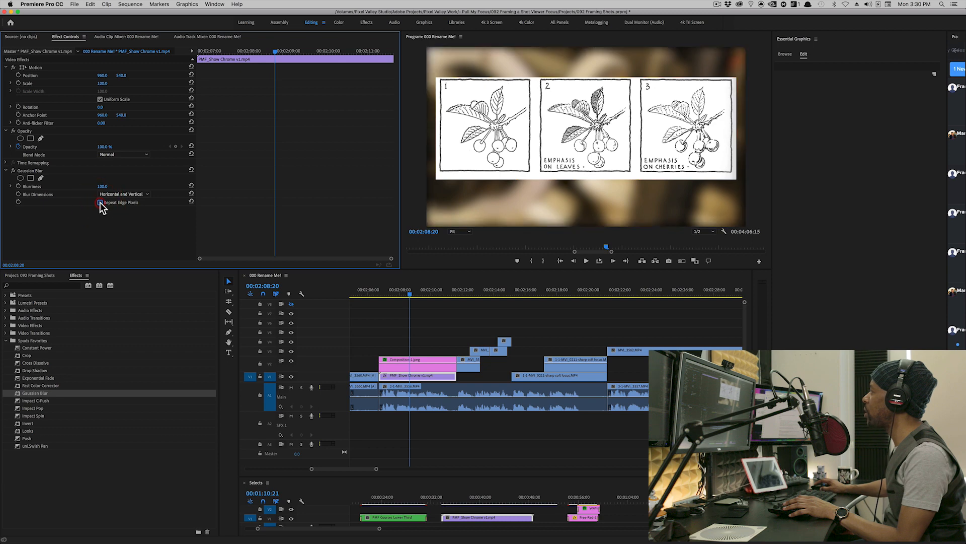
left_click(100, 202)
left_click(100, 202)
left_click(100, 202)
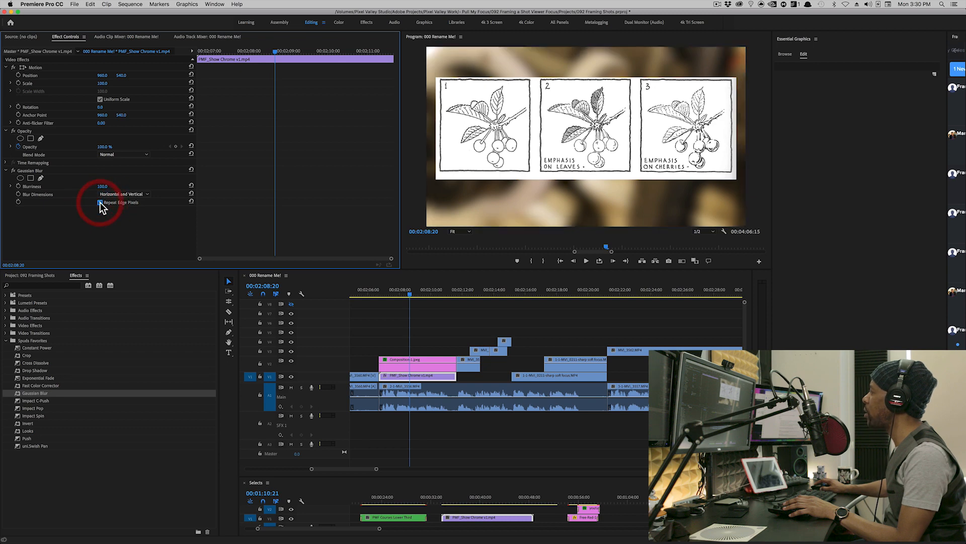
left_click(100, 202)
left_click(101, 203)
left_click(100, 202)
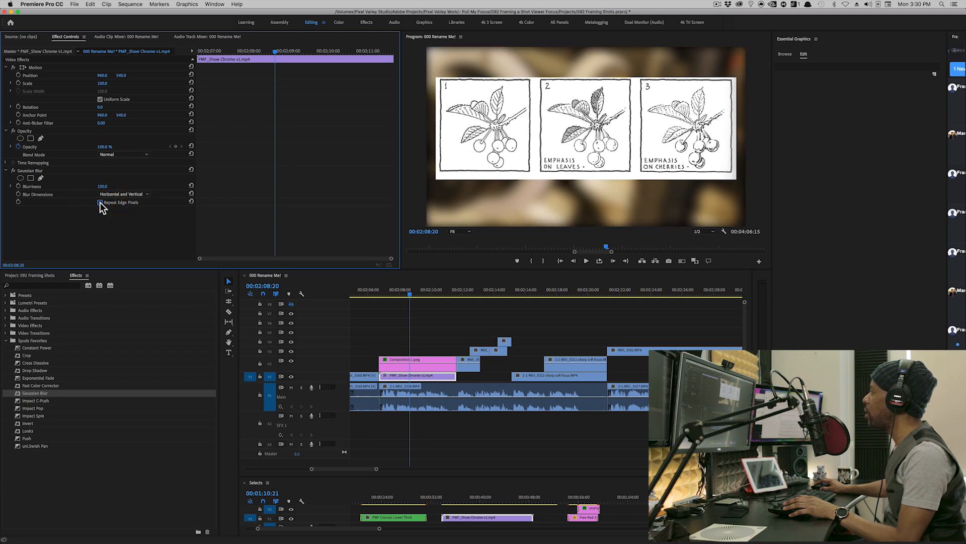
left_click(100, 203)
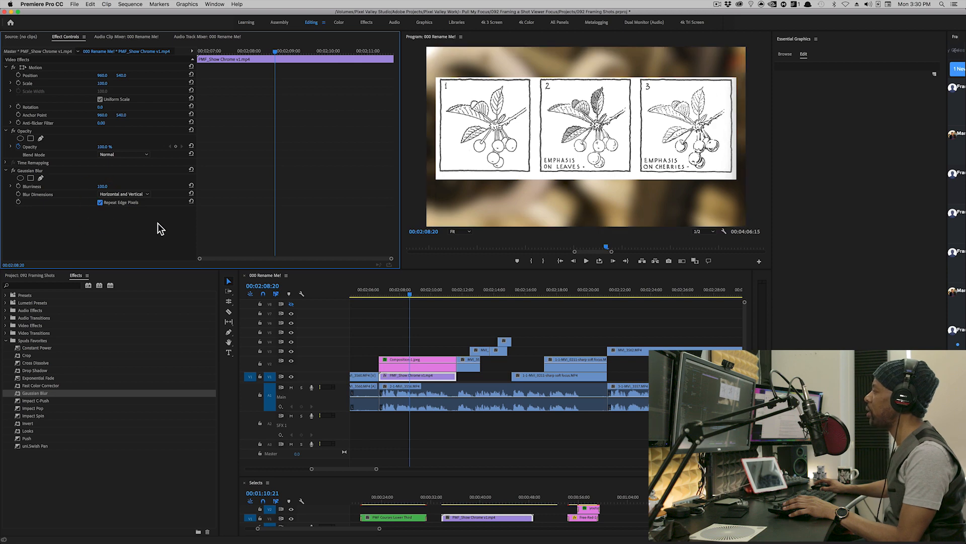
Apply the PMF Text Drop Shadow Preset to Composition-1.jpeg
left_click(432, 366)
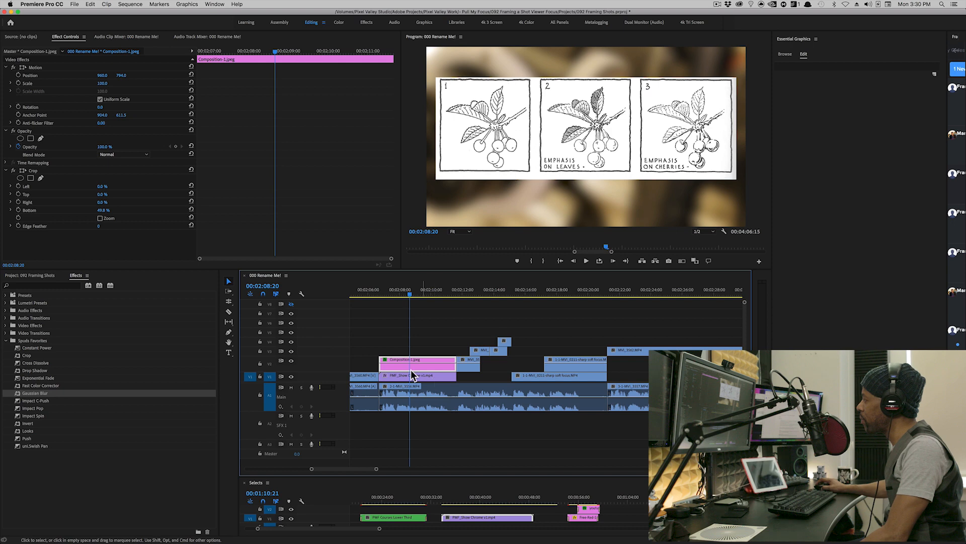
left_click(6, 296)
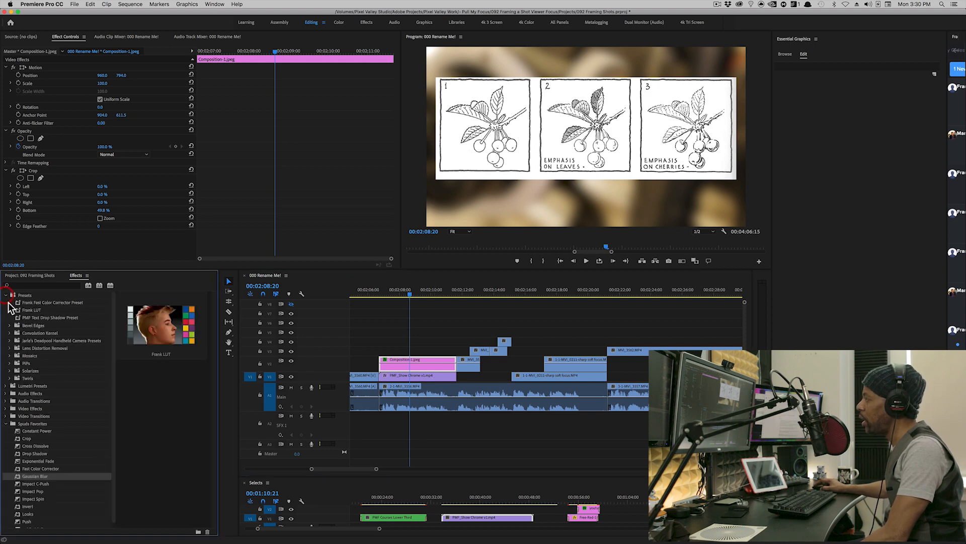
left_click(66, 318)
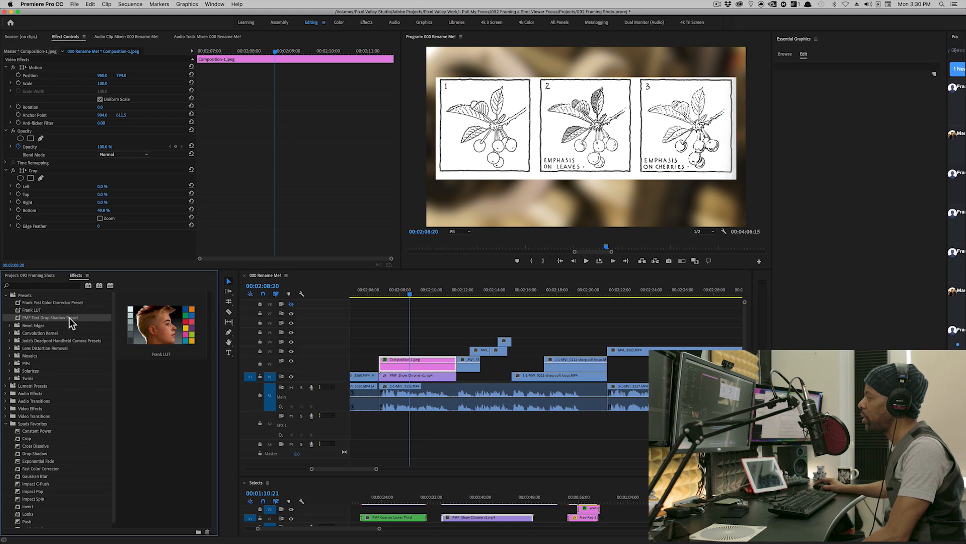
left_click_drag(378, 331, 421, 362)
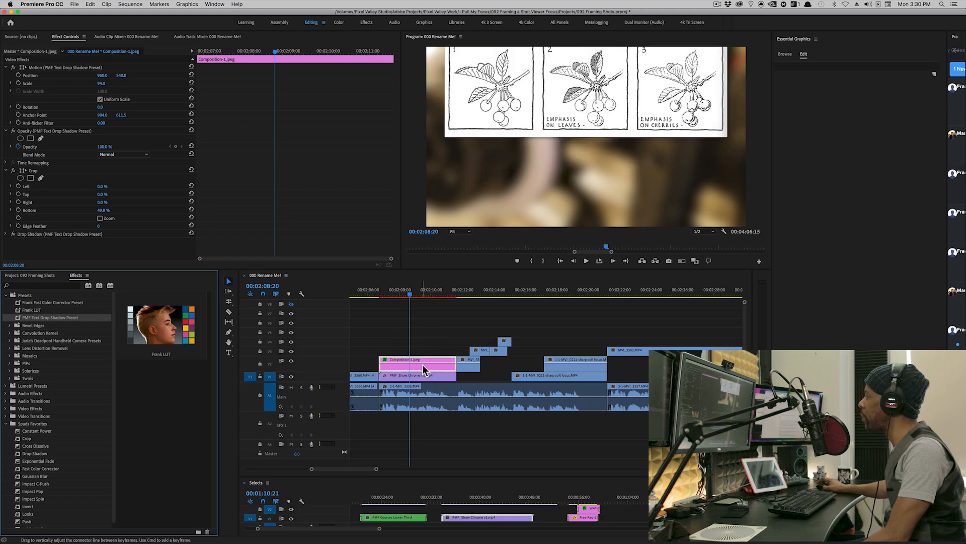
Apply Scale to Frame Size to Composition-1.jpeg
right_click(434, 373)
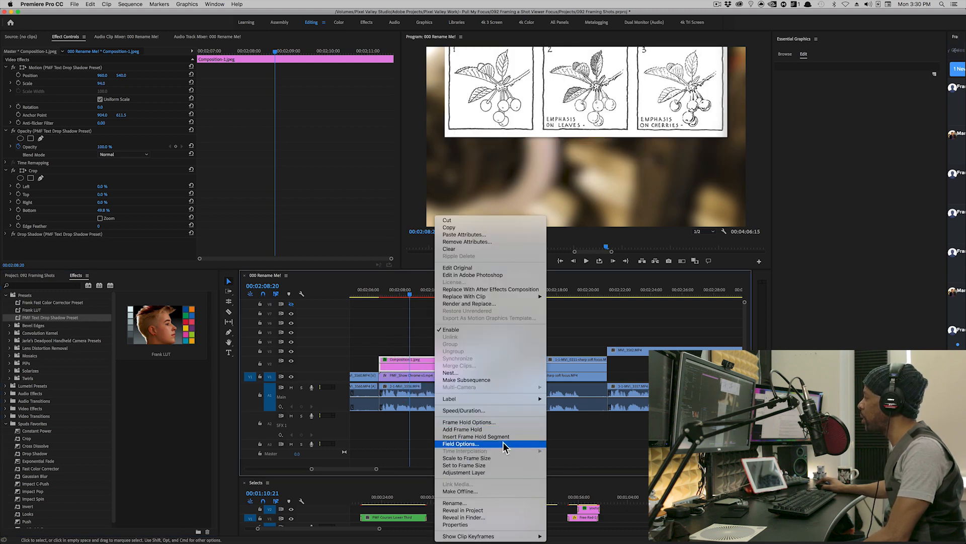
left_click(505, 458)
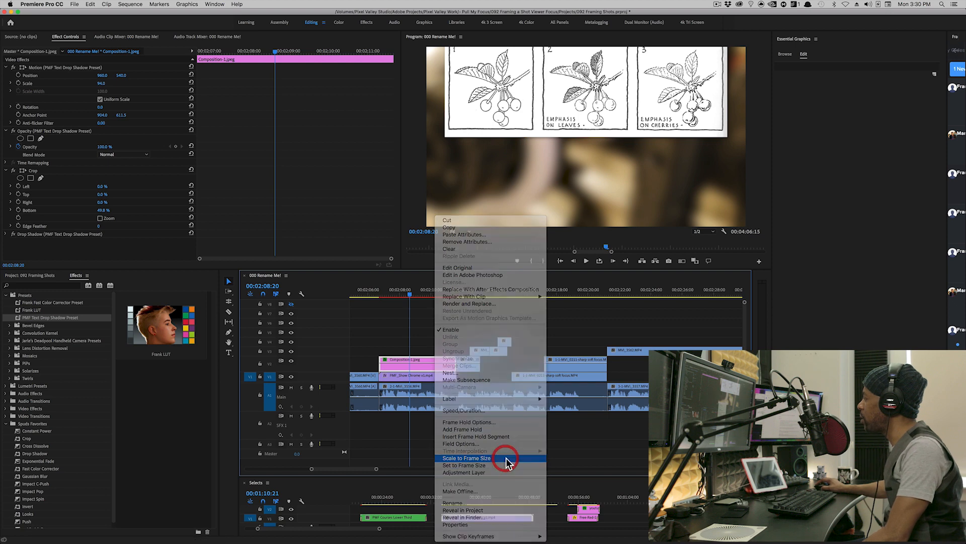
left_click(654, 202)
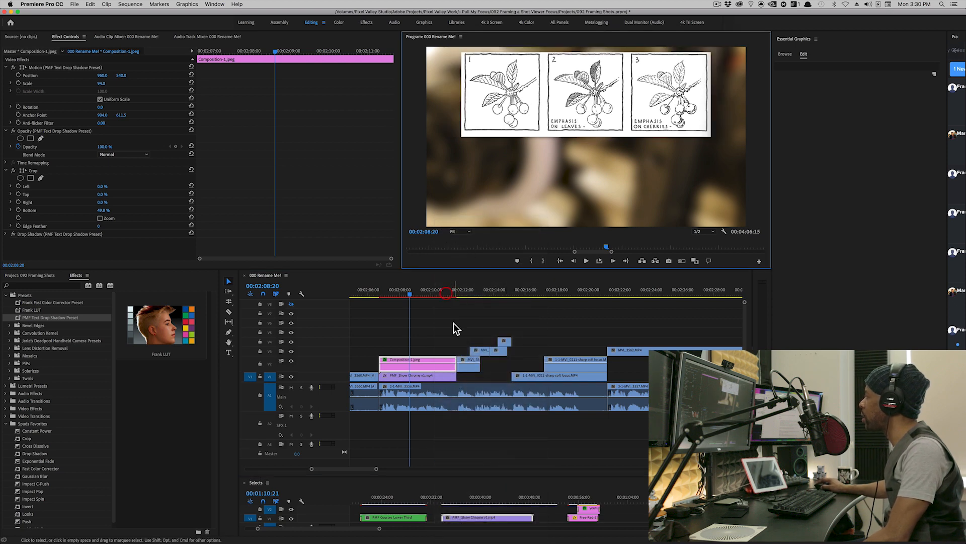
left_click(428, 364)
Lower Composition-1.jpeg's vertical position to centre the drawings over the blurred background, and play back the result
left_click(7, 295)
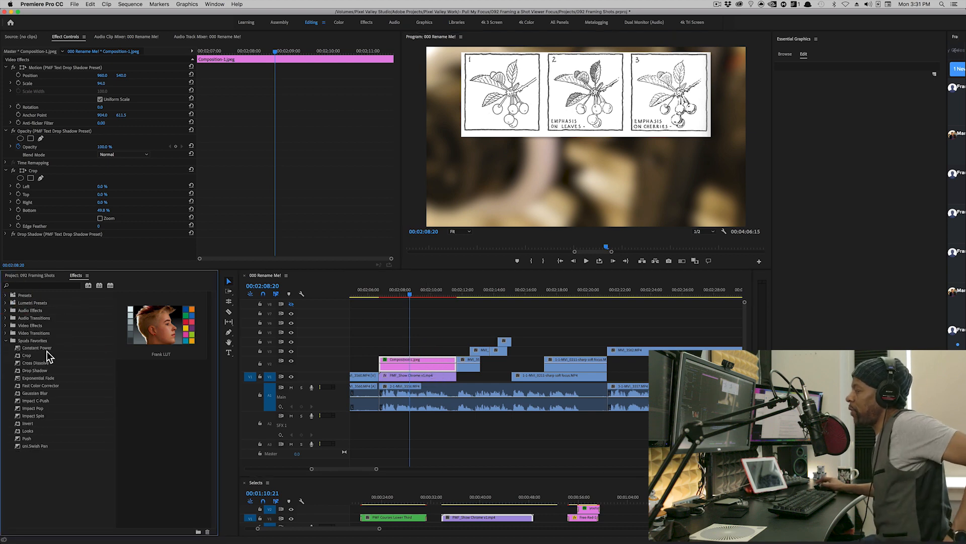
left_click(7, 341)
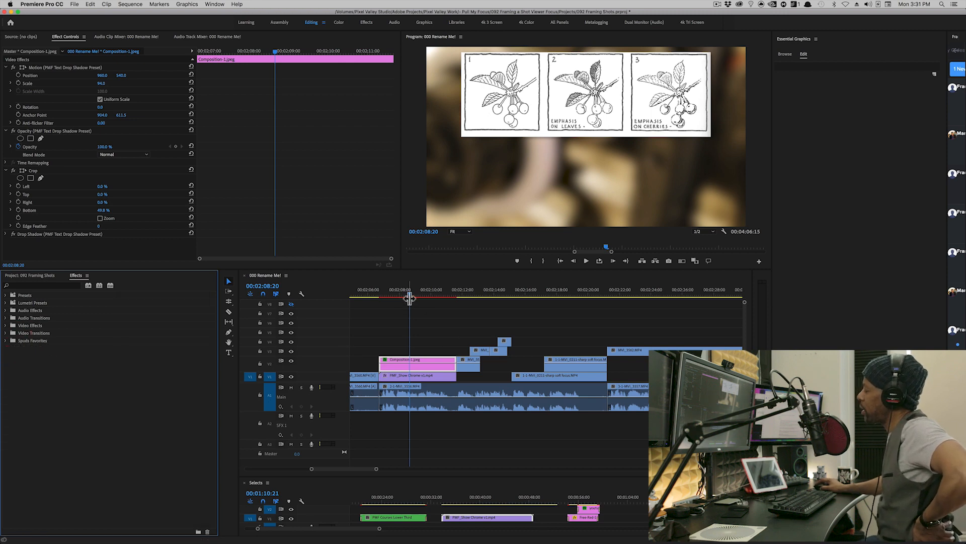
left_click_drag(410, 293, 412, 294)
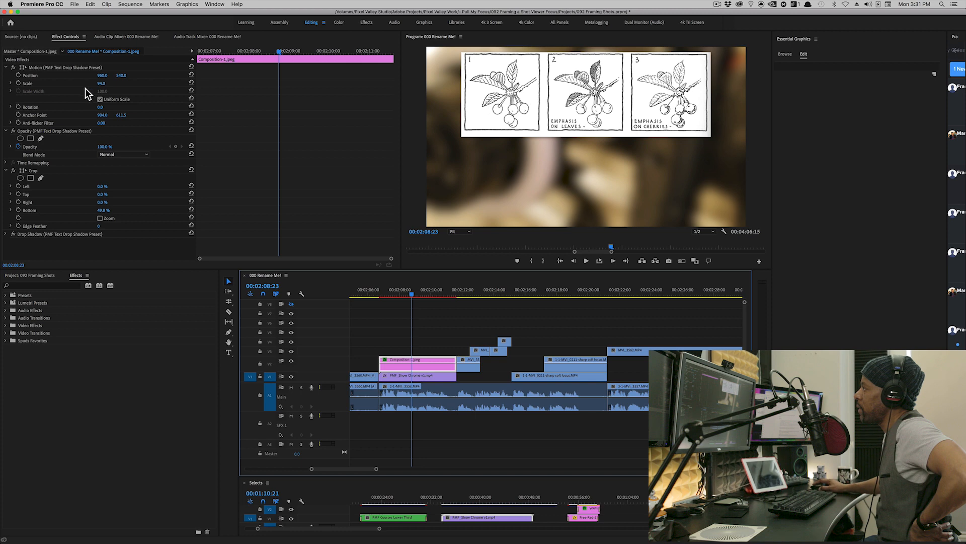
left_click_drag(124, 80, 240, 80)
left_click_drag(392, 294, 362, 294)
key("space")
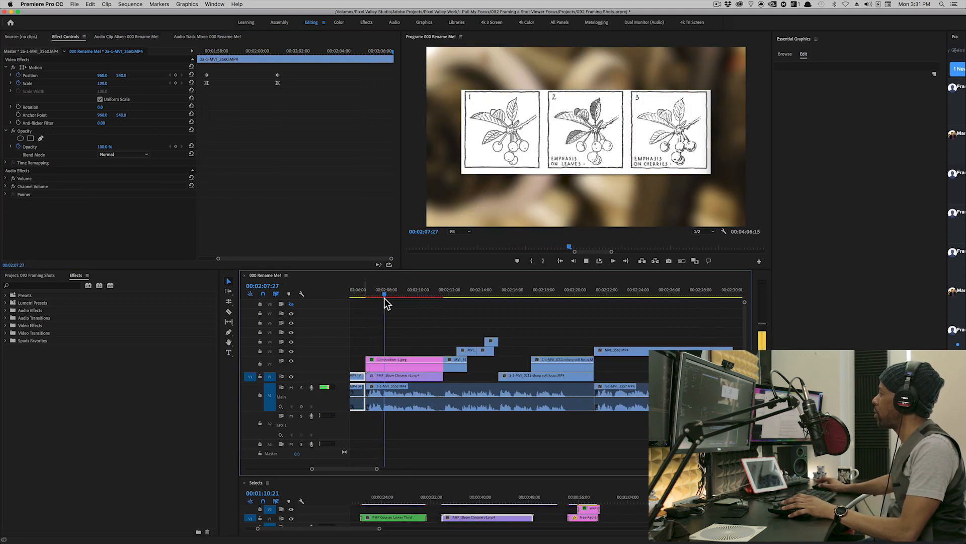
Add the uni.Swish Pan transition at the start of Composition-1.jpeg and preview the frames within it
left_click_drag(387, 294, 373, 298)
left_click(370, 299)
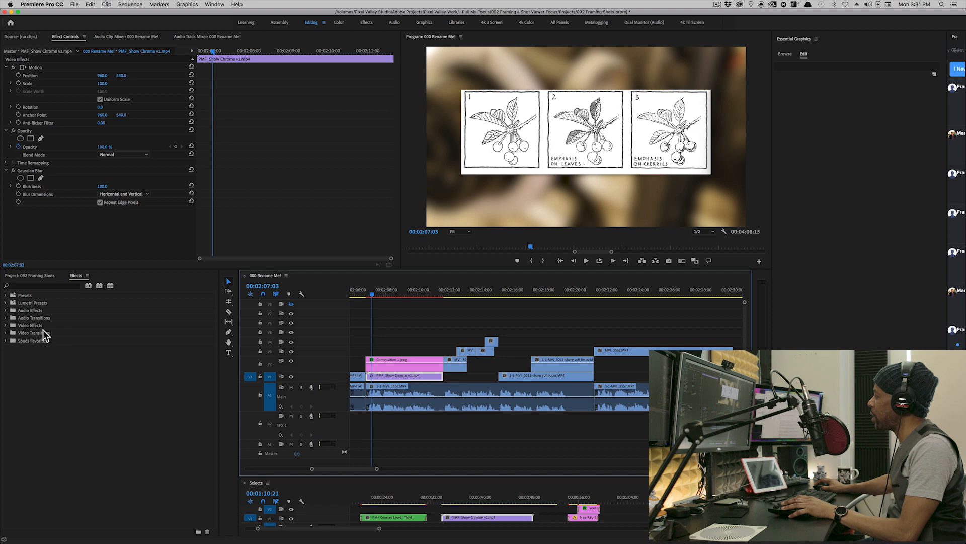
left_click(5, 340)
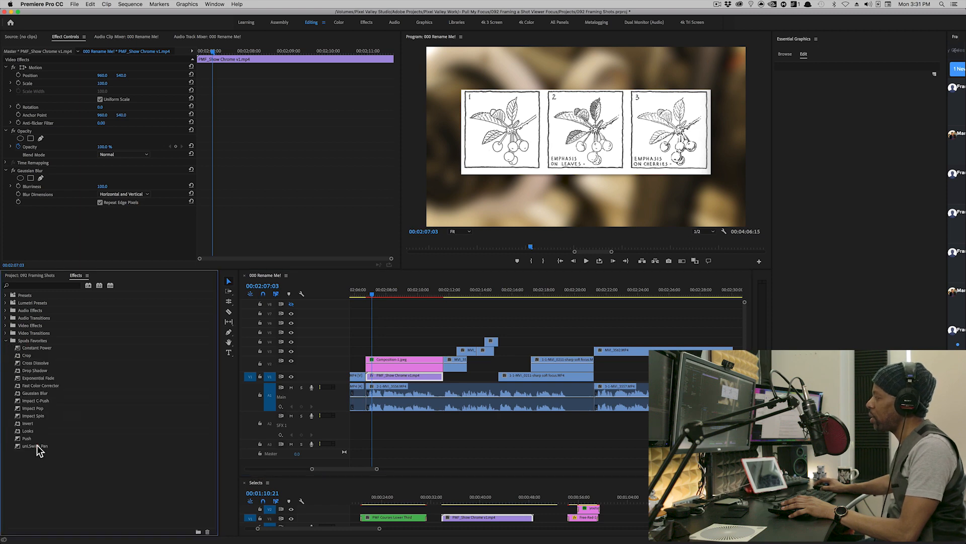
left_click_drag(36, 447, 367, 362)
left_click(366, 294)
left_click(370, 294)
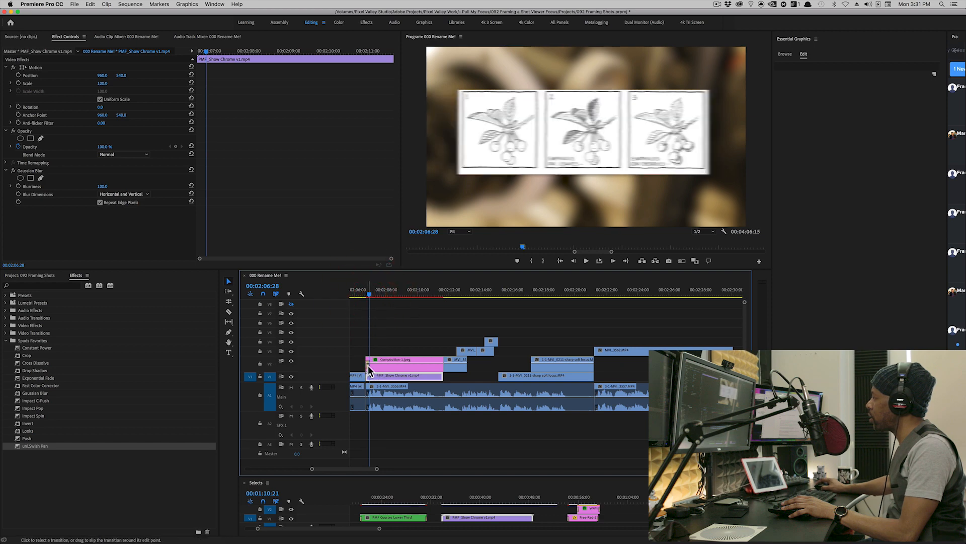
Set the direction of the swish pan at the start of Composition-1.jpeg to Left and play back the transition
left_click(371, 359)
left_click(122, 152)
left_click(123, 158)
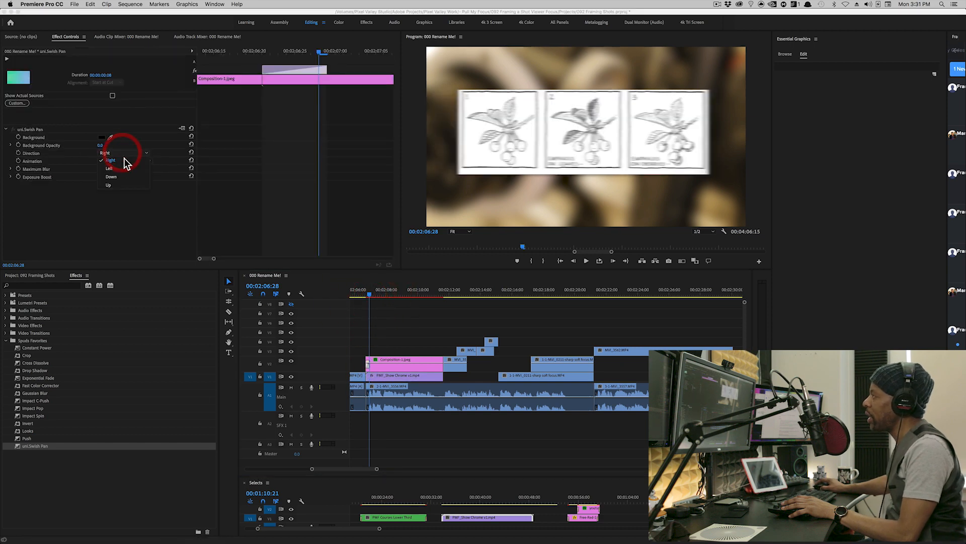
left_click(363, 295)
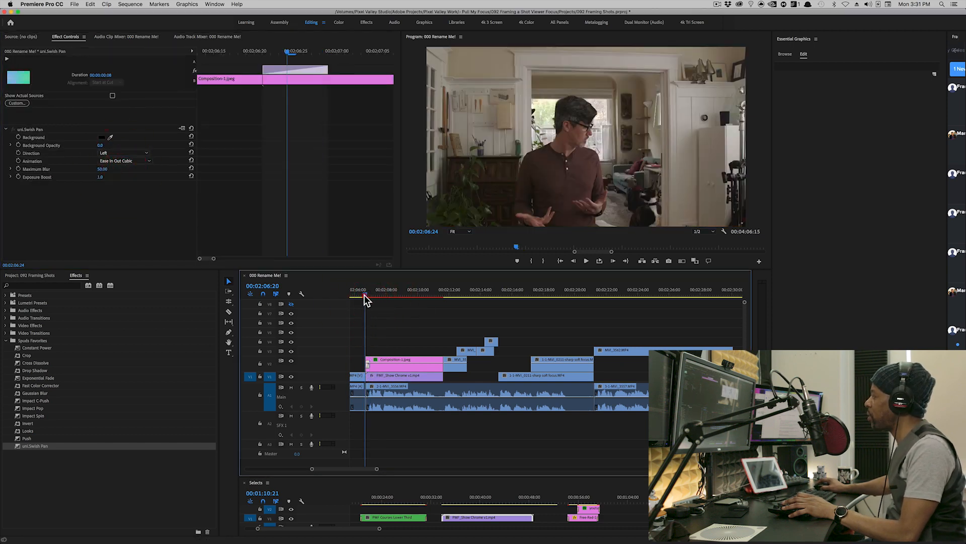
key("space")
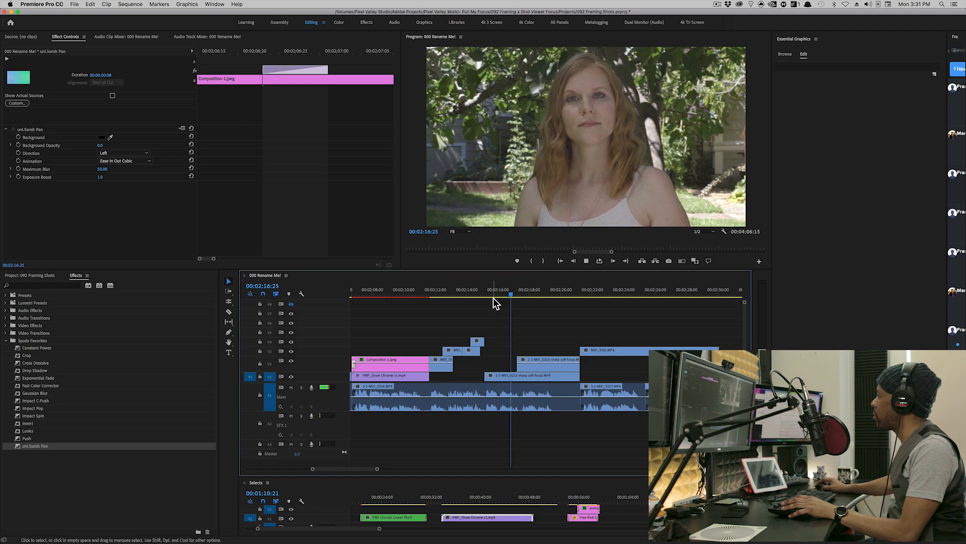
Review the desk shots after Composition-1.jpeg and move their stacked clips down so they sit in sequence on track V2
left_click_drag(447, 297, 427, 304)
key("space")
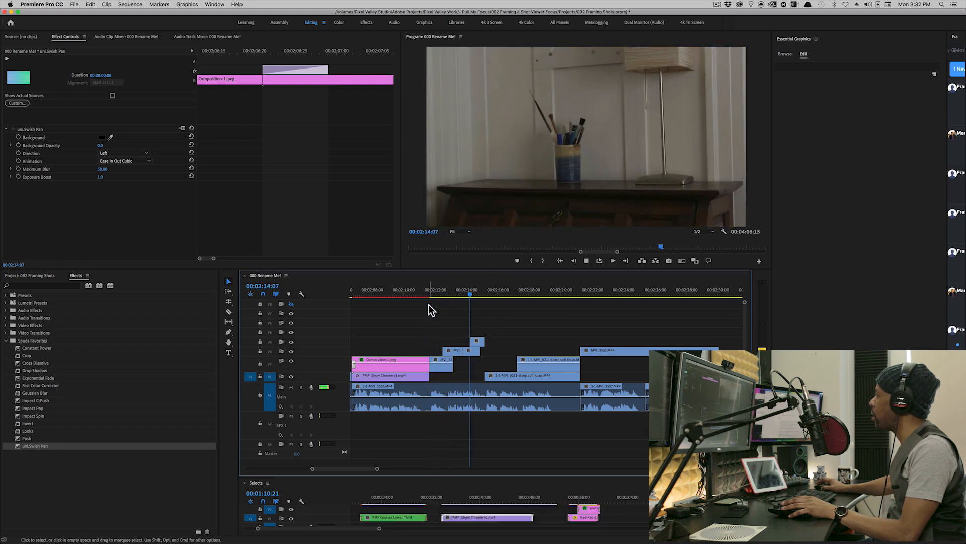
left_click_drag(460, 298, 433, 298)
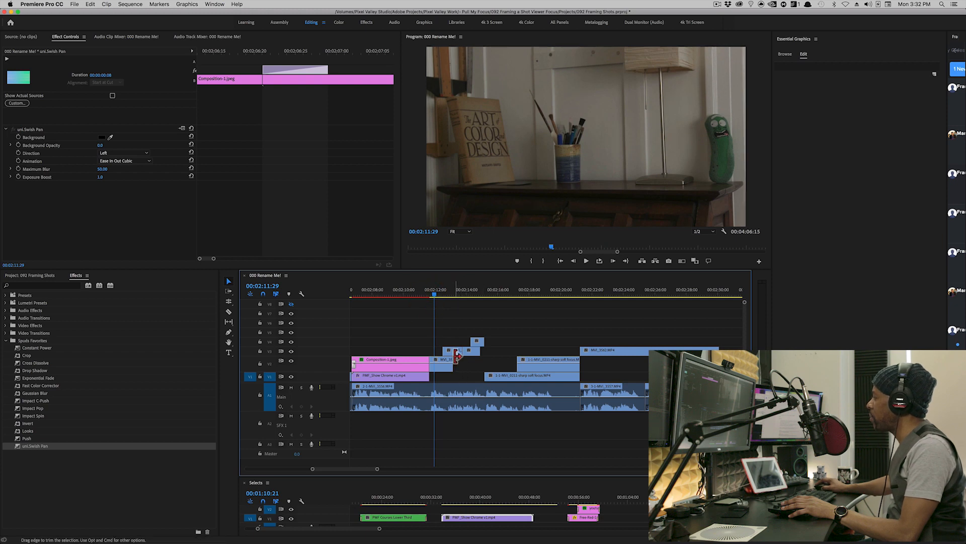
left_click(477, 342)
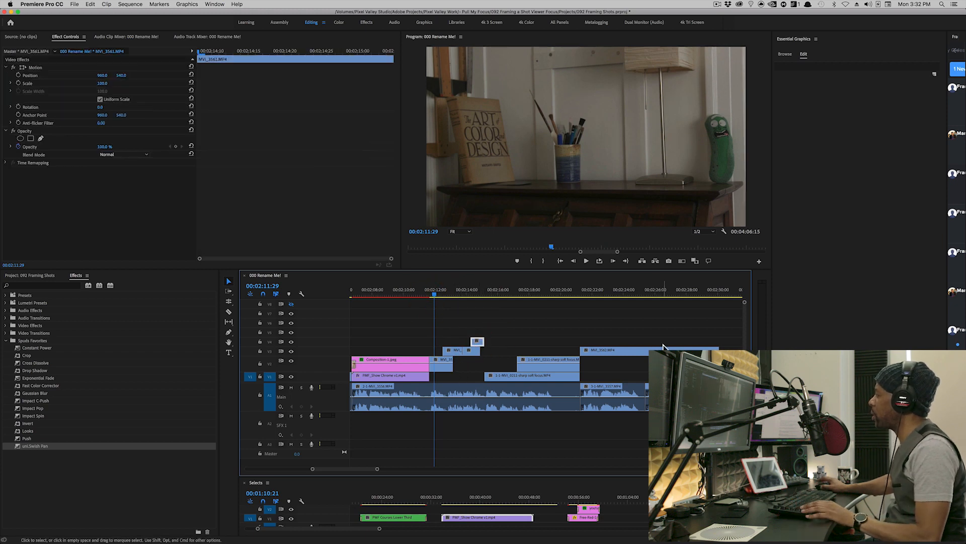
key("alt+Down")
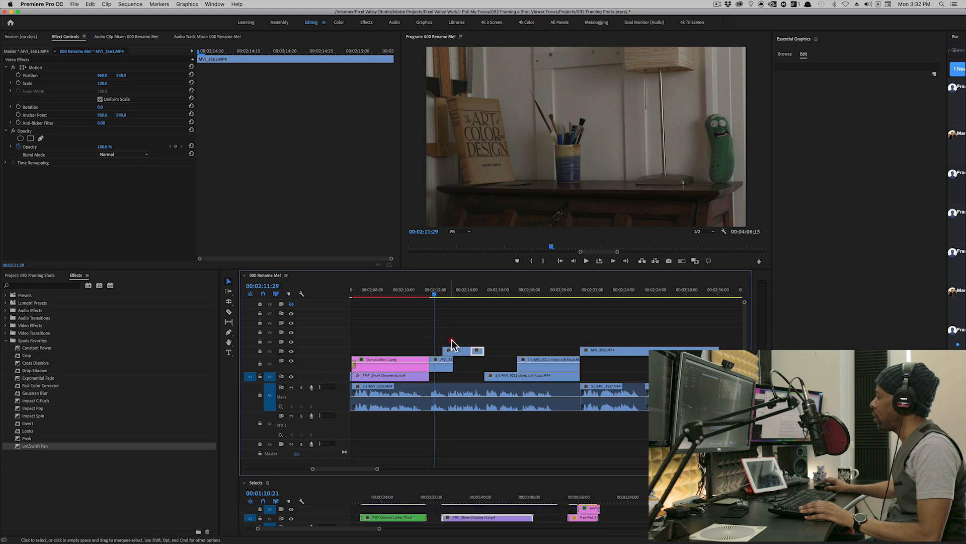
left_click_drag(480, 350, 516, 333)
key("alt+Down")
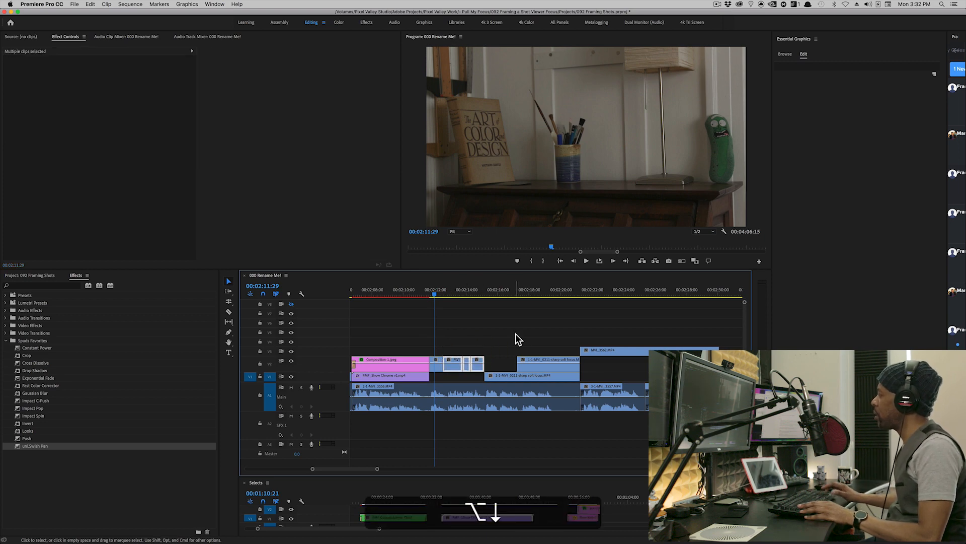
Select all the desk clips on V2 and set Cross Dissolve as the default transition
left_click(438, 350)
left_click_drag(474, 362, 473, 362)
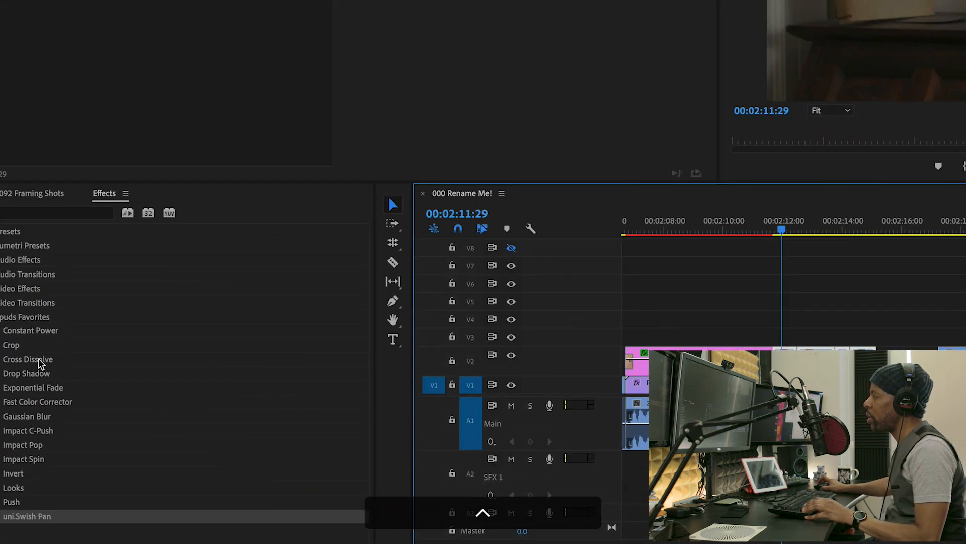
left_click(40, 363)
right_click(39, 364)
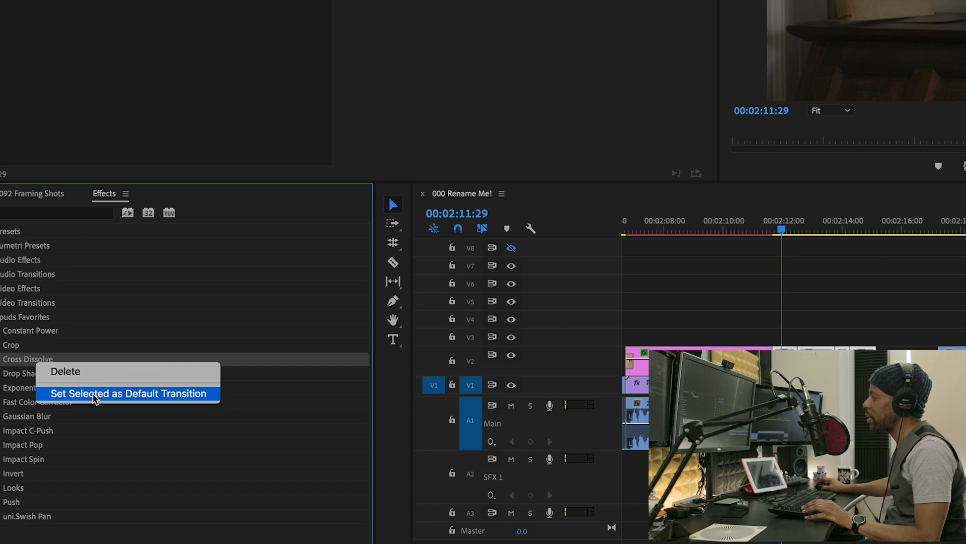
left_click(94, 396)
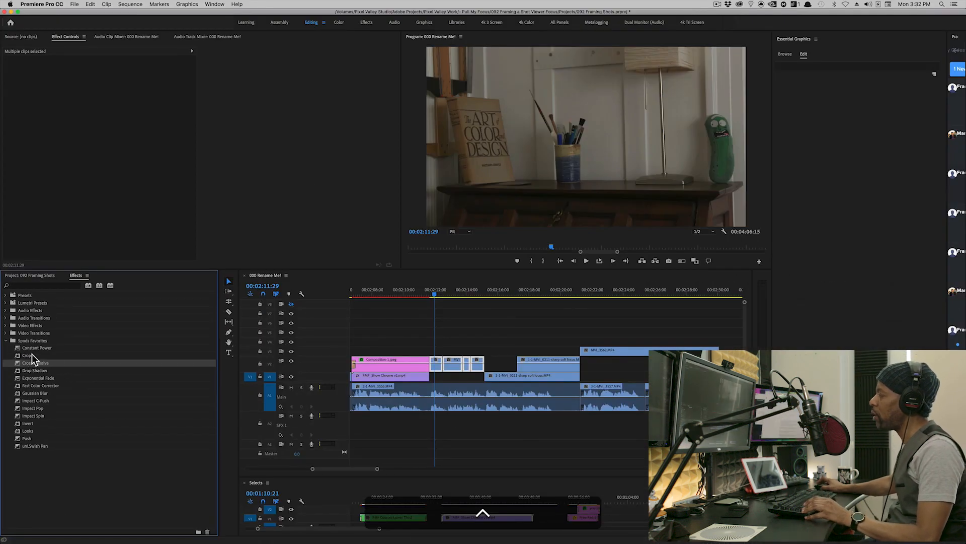
Apply the default transition to the selected desk clips and play back the dissolves
left_click_drag(443, 292, 434, 367)
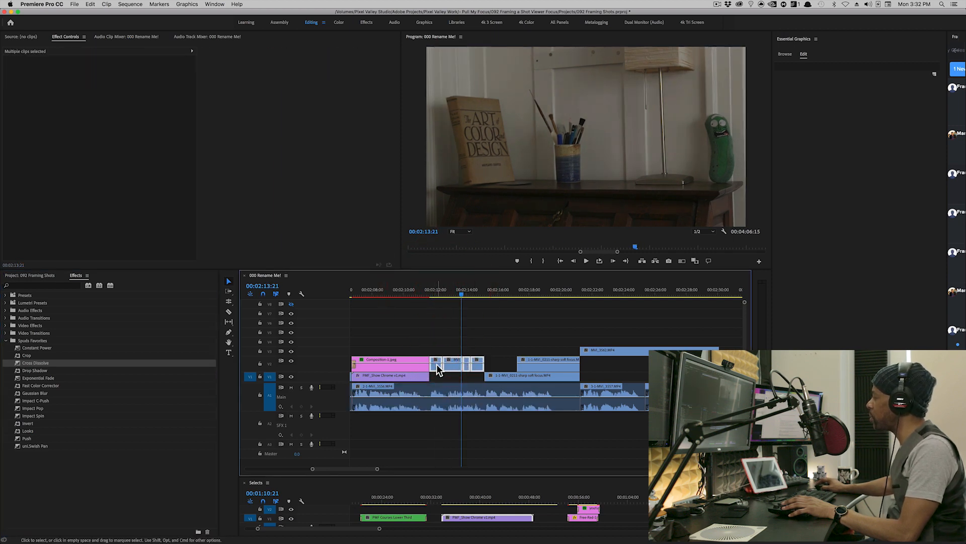
key("super+d")
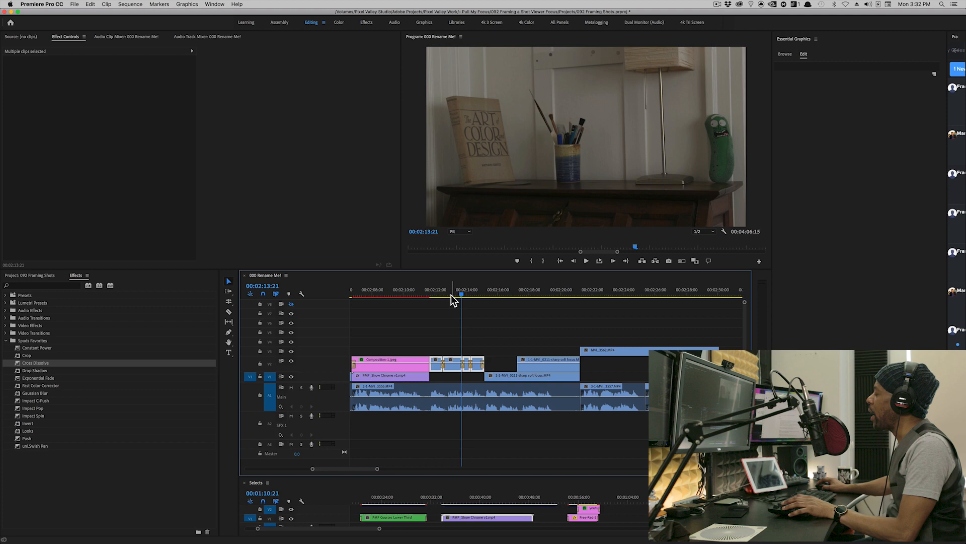
left_click_drag(452, 291, 427, 299)
key("space")
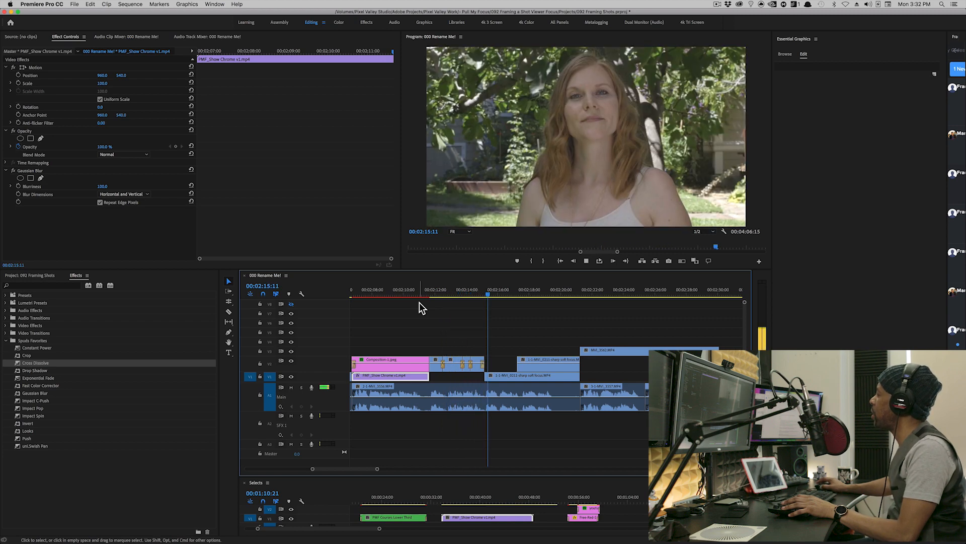
key("space")
Remove the Cross Dissolve at the end of MVI_3561.MP4, the last desk clip, and play back the desk shots
left_click(481, 364)
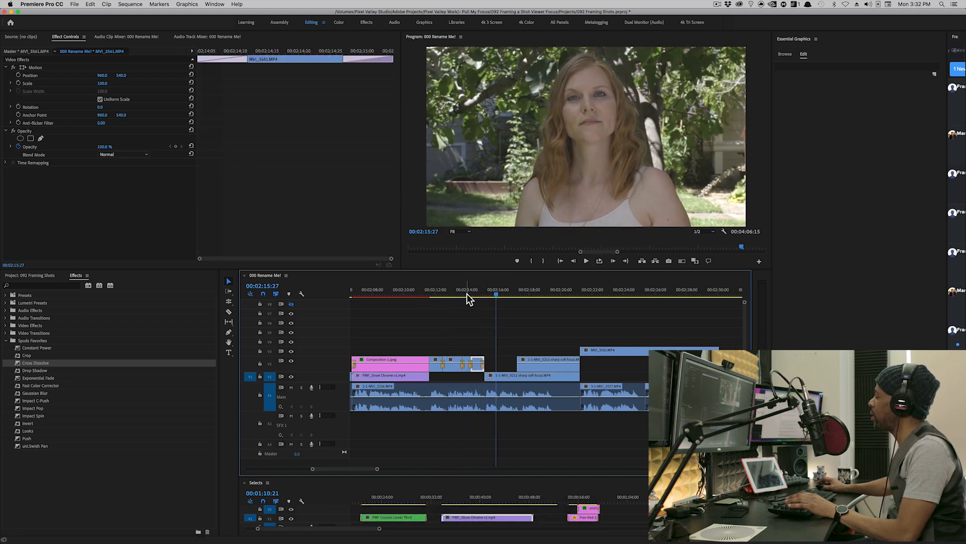
left_click(477, 363)
left_click_drag(488, 294, 482, 297)
left_click(430, 296)
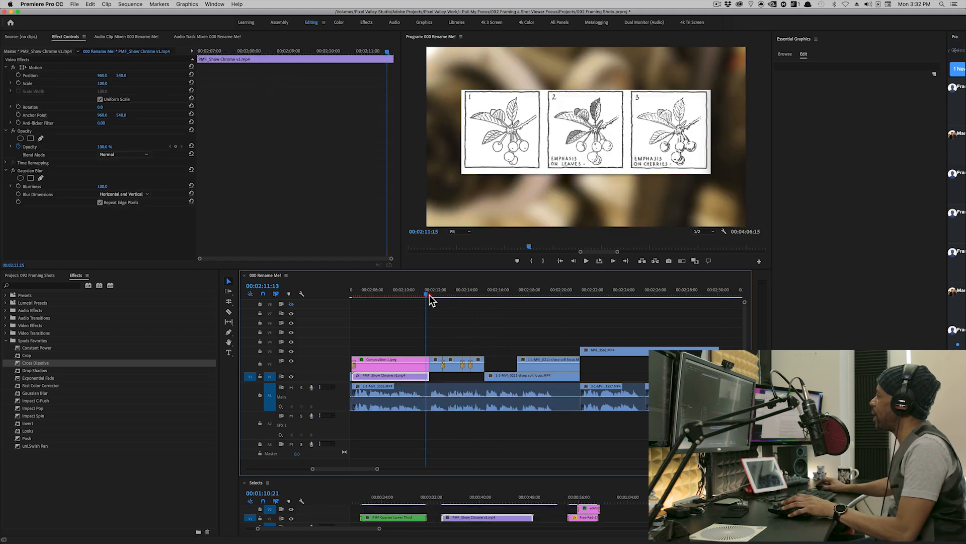
key("space")
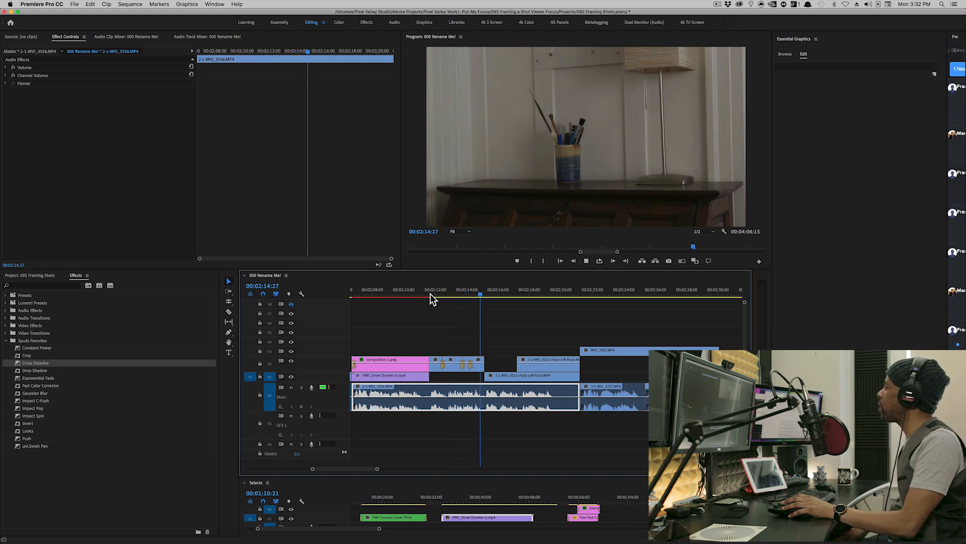
key("space")
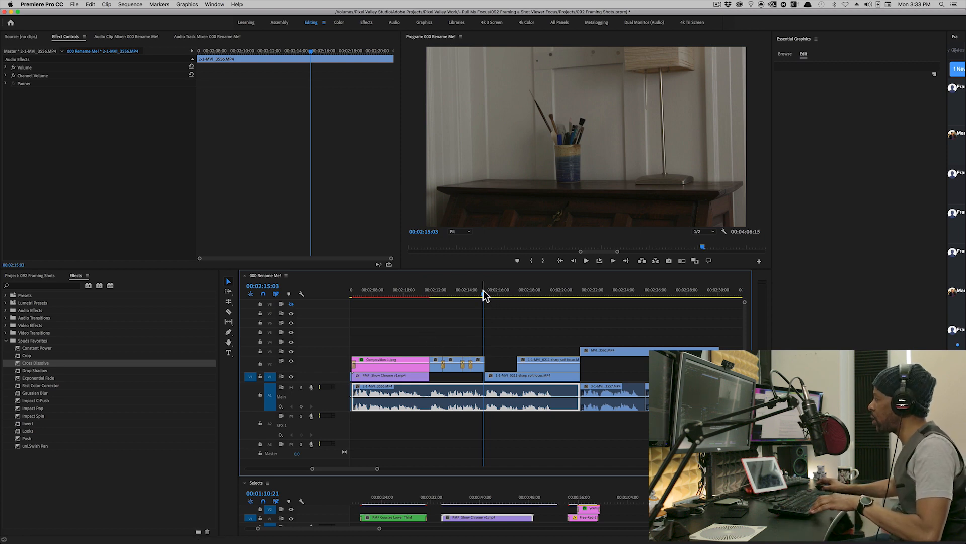
Review the portrait shots and place both 1-1-MVI_0211-sharp soft focus.MP4 clips side by side on track V2
key("space")
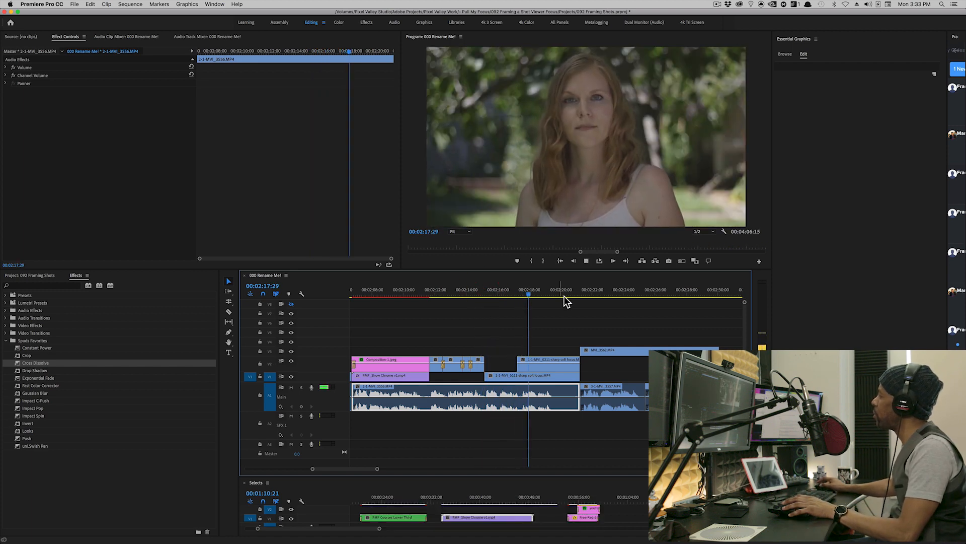
left_click(528, 295)
left_click(544, 366)
key("alt+Down")
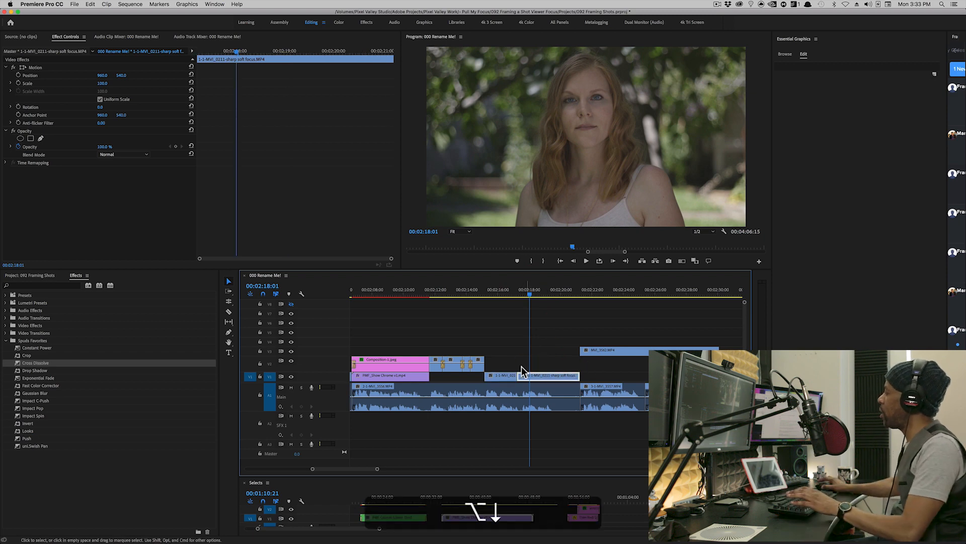
left_click(511, 375, "shift")
key("alt+Up")
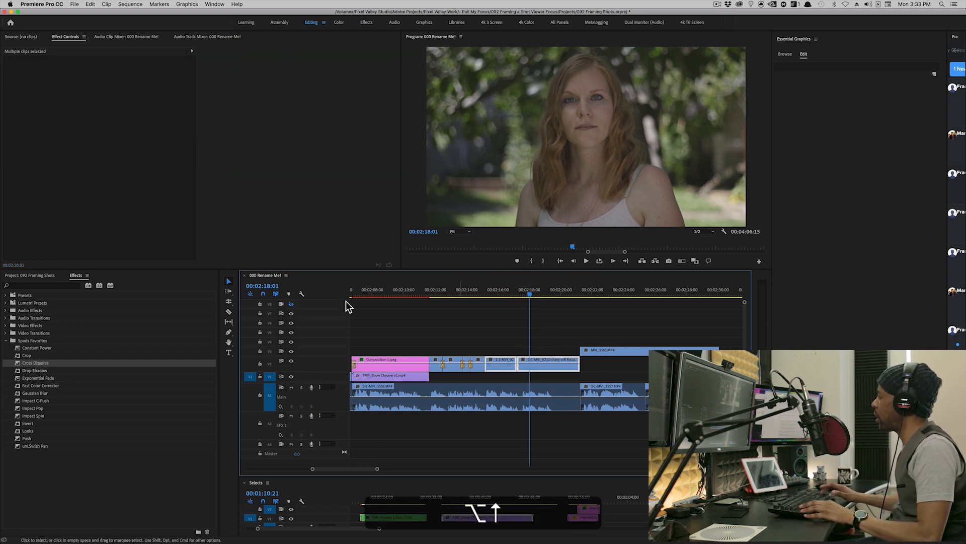
Add a Cross Dissolve at the cut between the two 1-1-MVI_0211-sharp soft focus.MP4 clips and play it back
left_click_drag(41, 363, 395, 333)
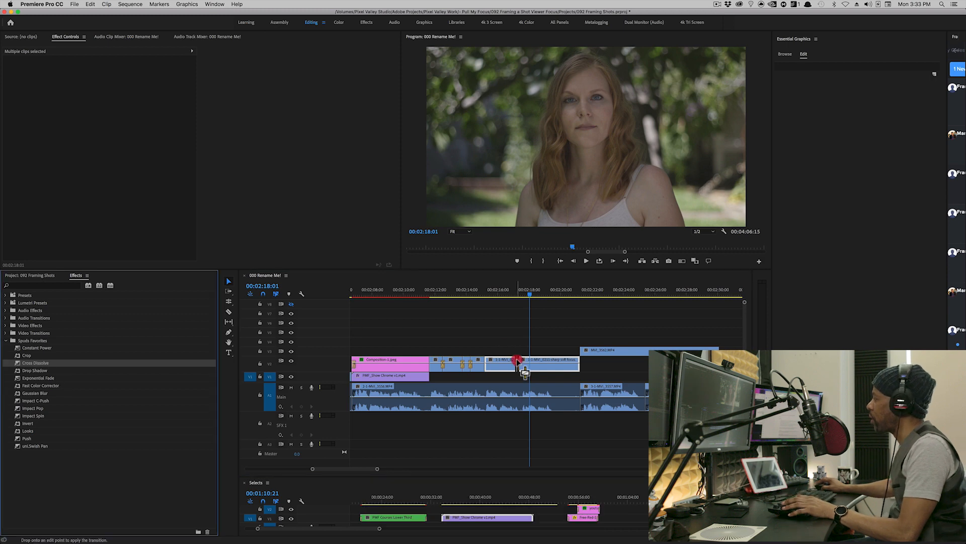
left_click_drag(518, 362, 518, 363)
left_click(507, 297)
key("space")
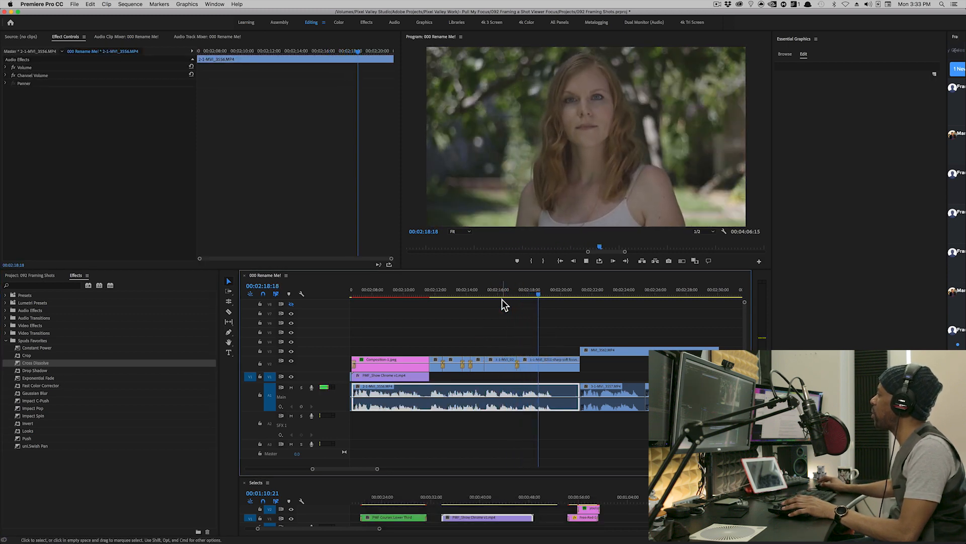
key("space")
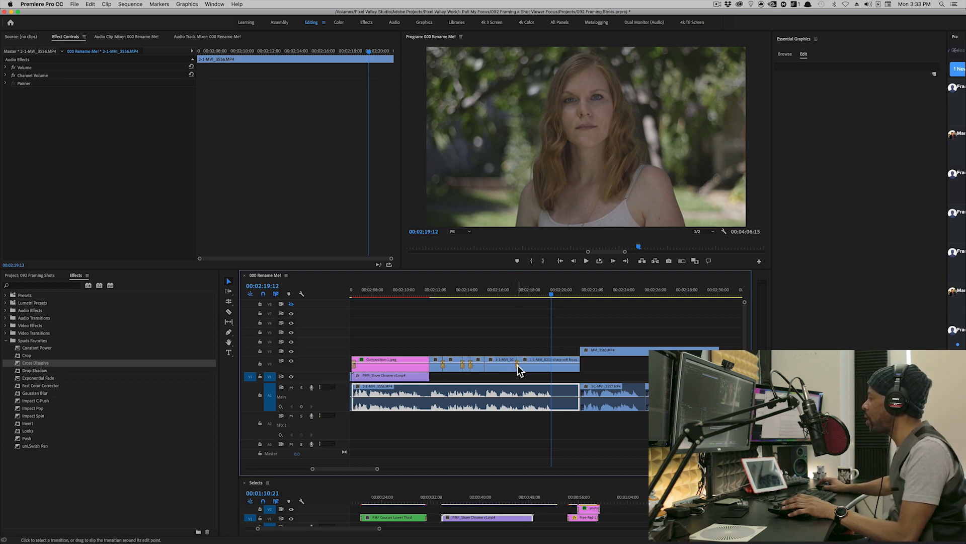
Set the duration of the Cross Dissolve between the two portrait clips to 30 frames and play back from before it
double_click(518, 364)
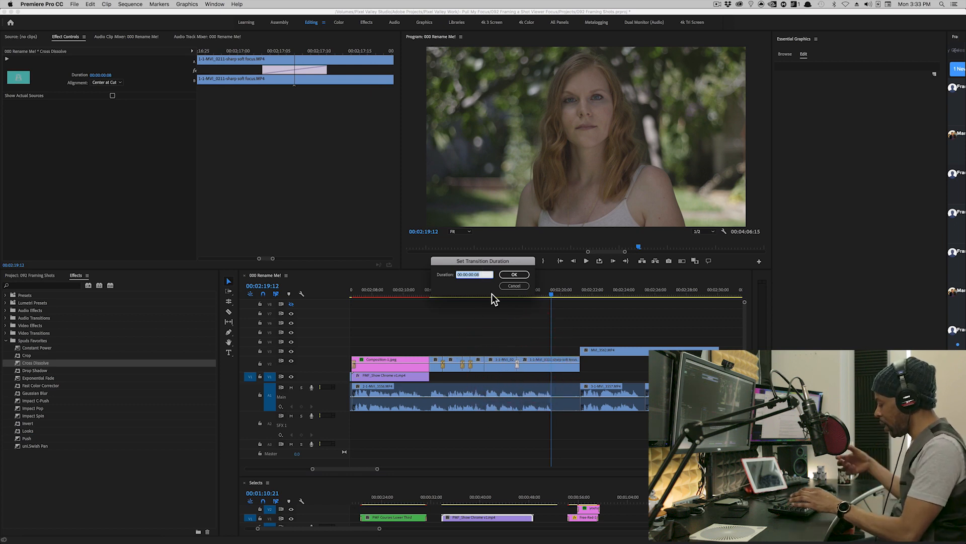
type("30")
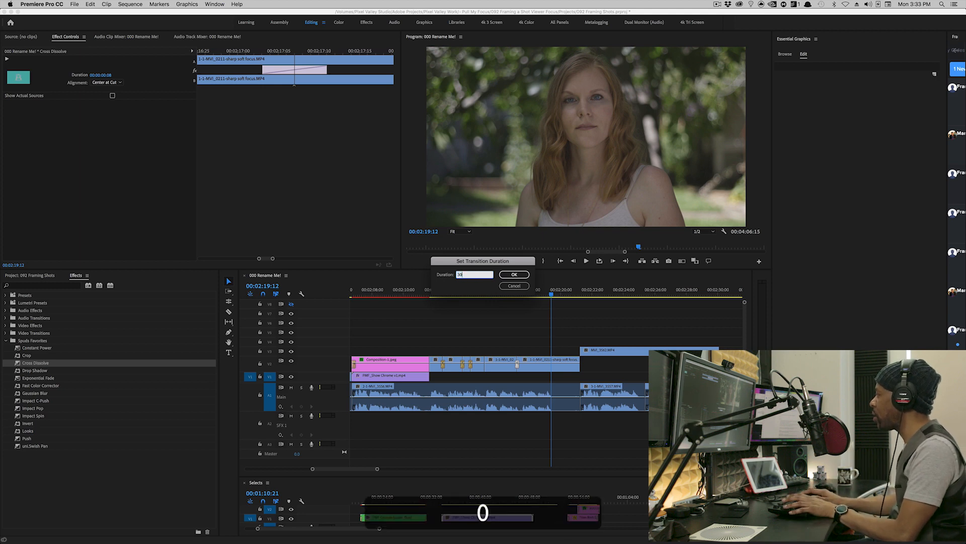
left_click(514, 274)
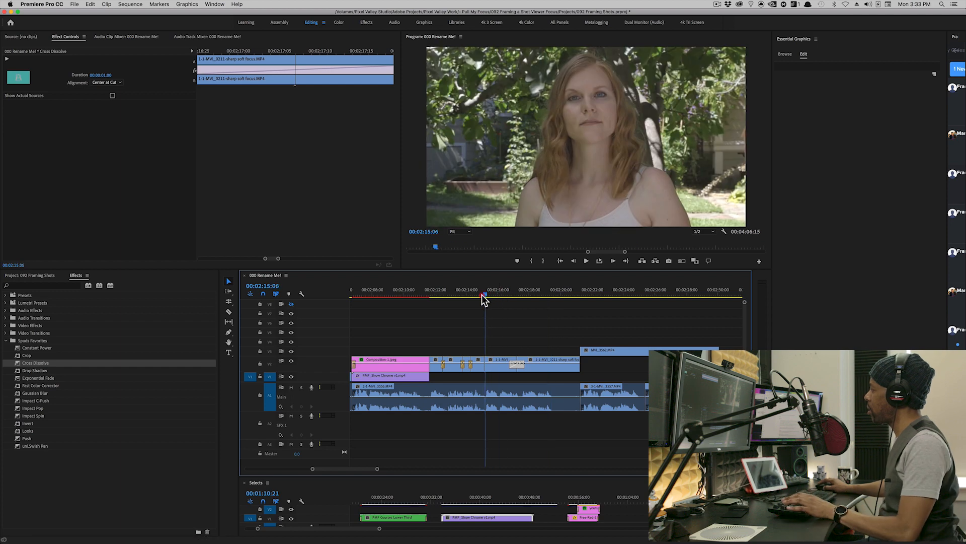
left_click(482, 294)
key("space")
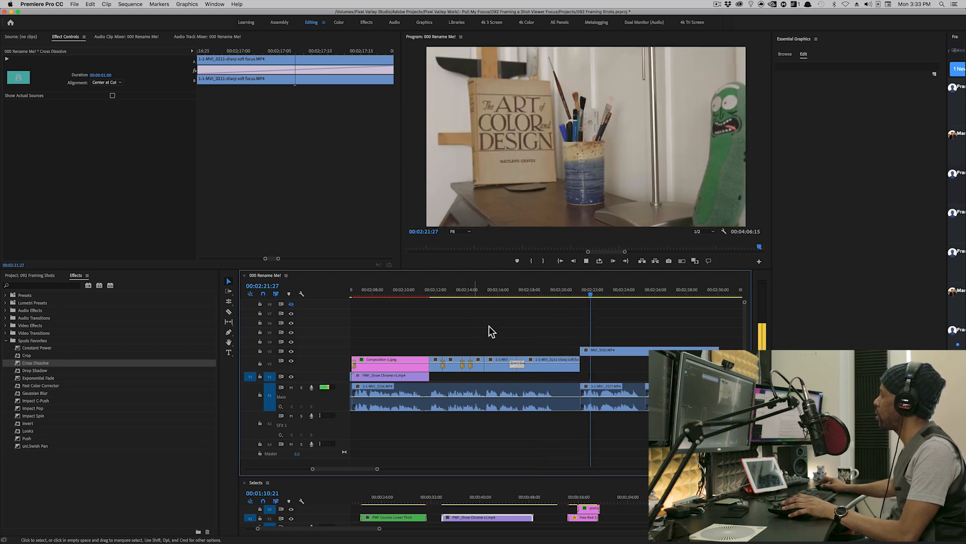
left_click_drag(351, 470, 360, 467)
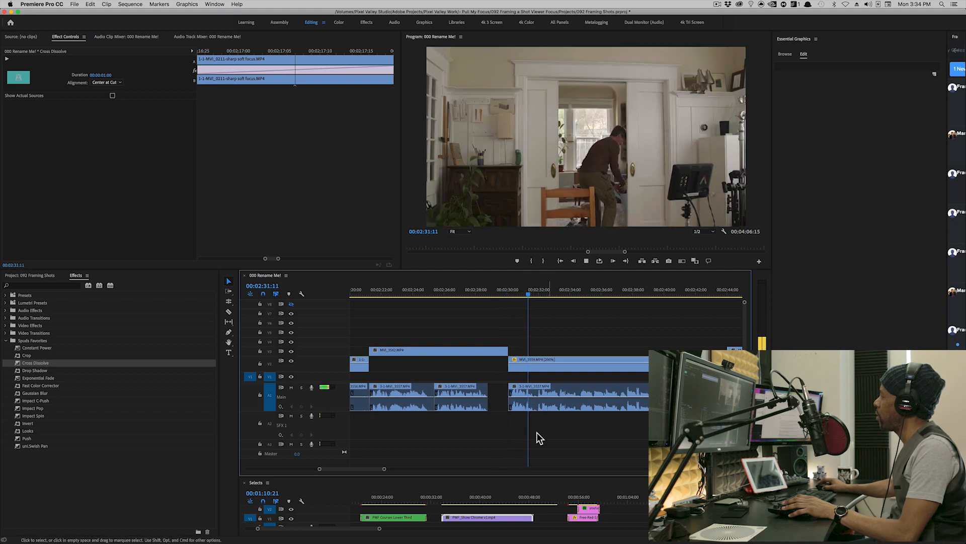
key("space")
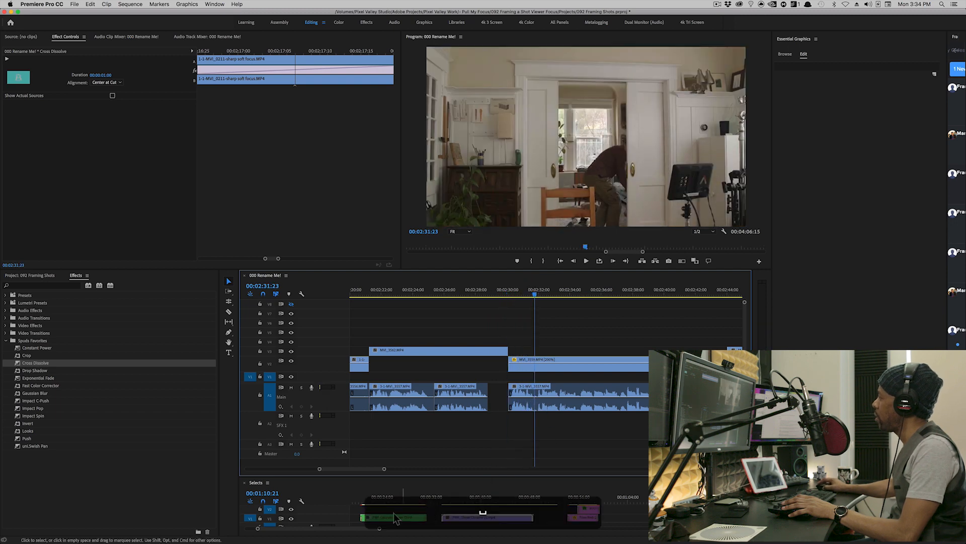
Scrub through the doorway shot up to the first shot of the wooden cabinet with the book and paintbrushes
left_click_drag(353, 529, 361, 530)
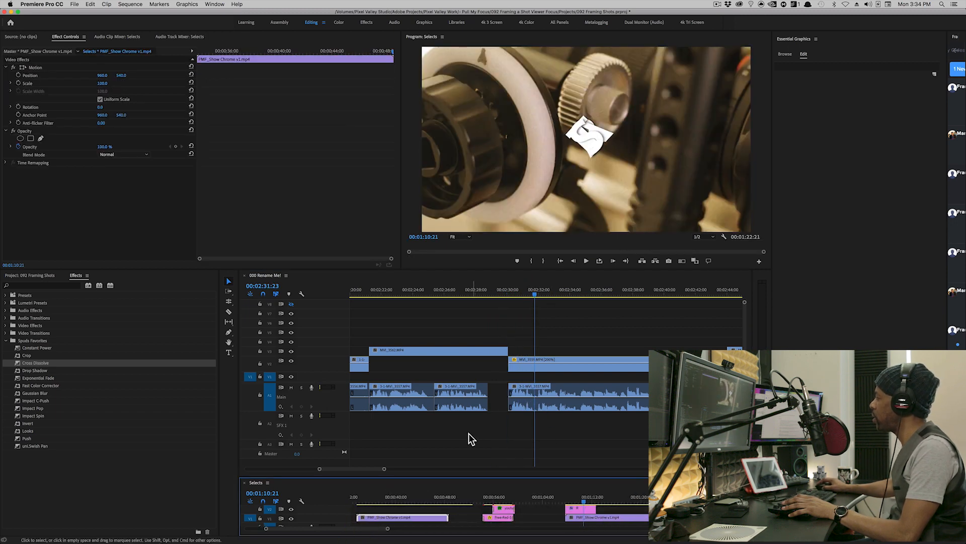
left_click(370, 467)
scroll(362, 470, "down", 3)
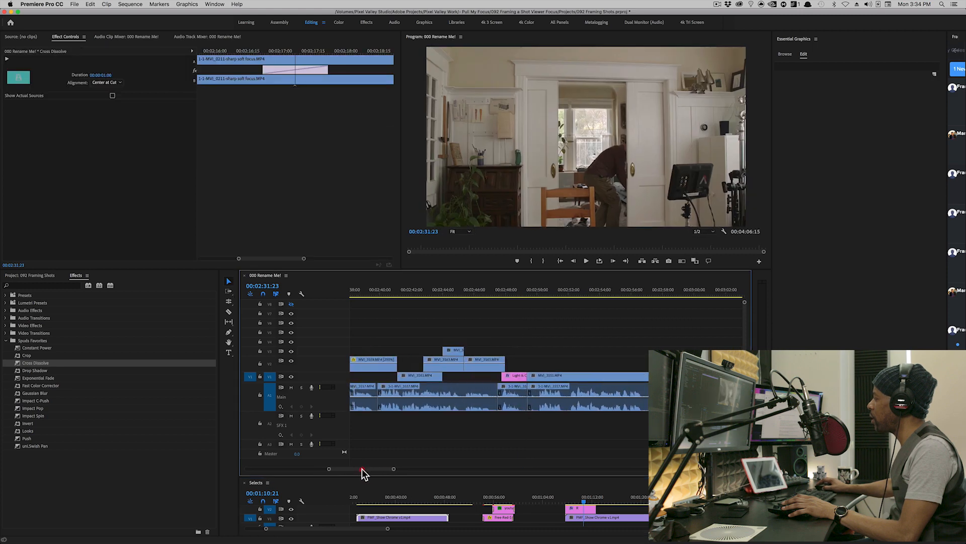
scroll(361, 468, "up", 4)
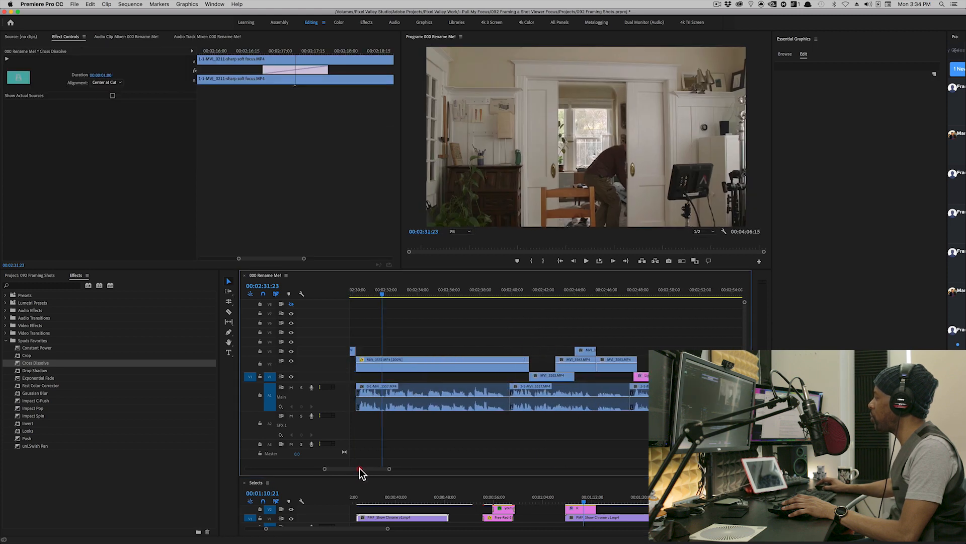
left_click(463, 290)
left_click_drag(476, 292, 600, 292)
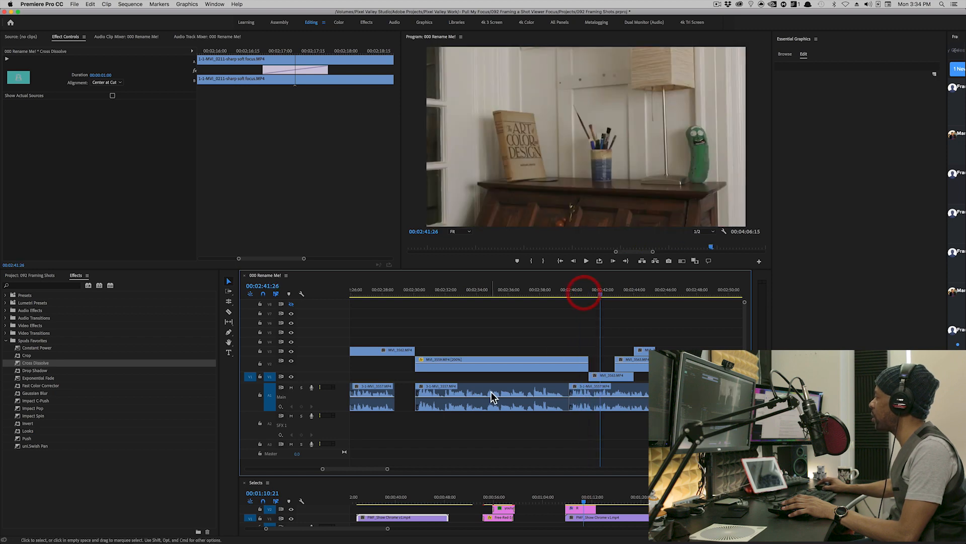
Play back the cabinet-top shots from 00:02:41:28 into the Light & Contrast title
left_click_drag(373, 469, 380, 470)
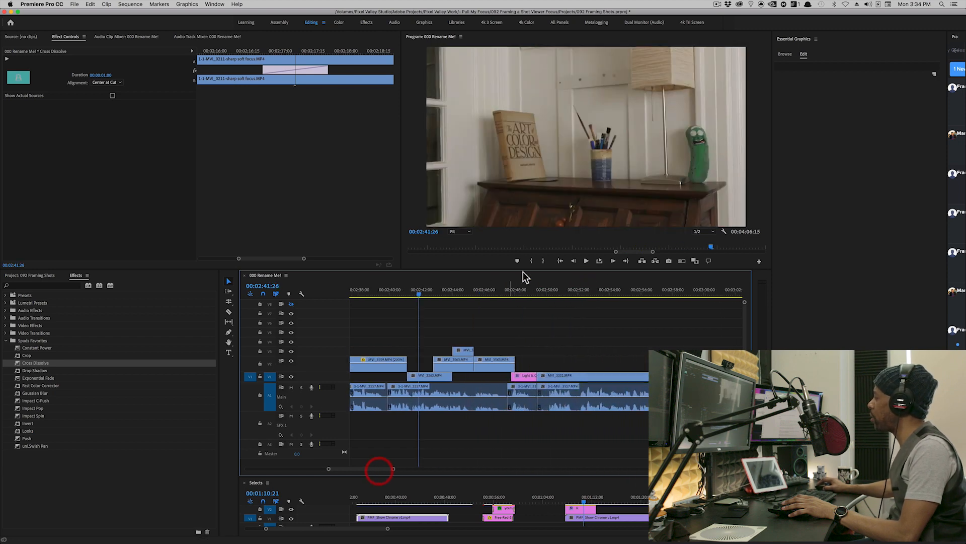
mouse_move(418, 292)
left_mouse_down()
mouse_move(476, 295)
mouse_move(427, 305)
left_mouse_up()
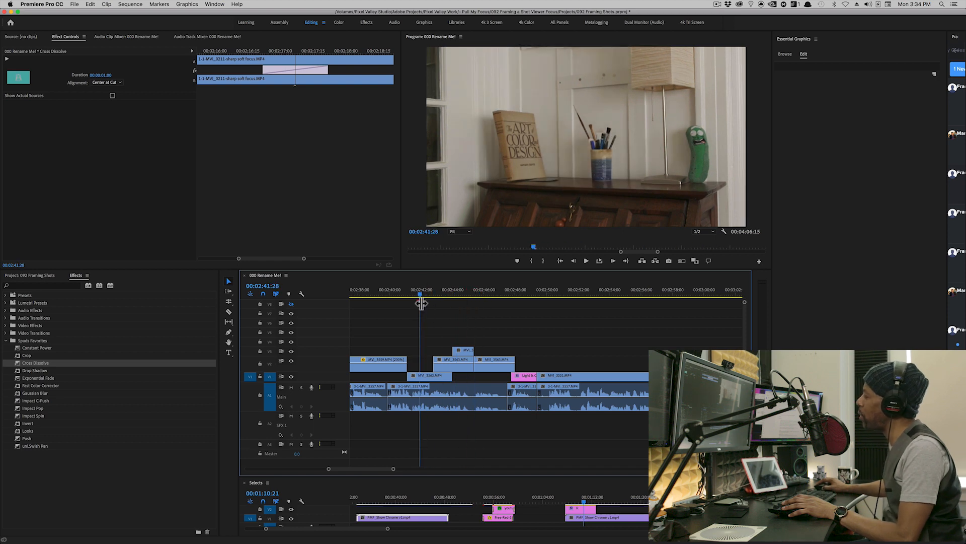
key("space")
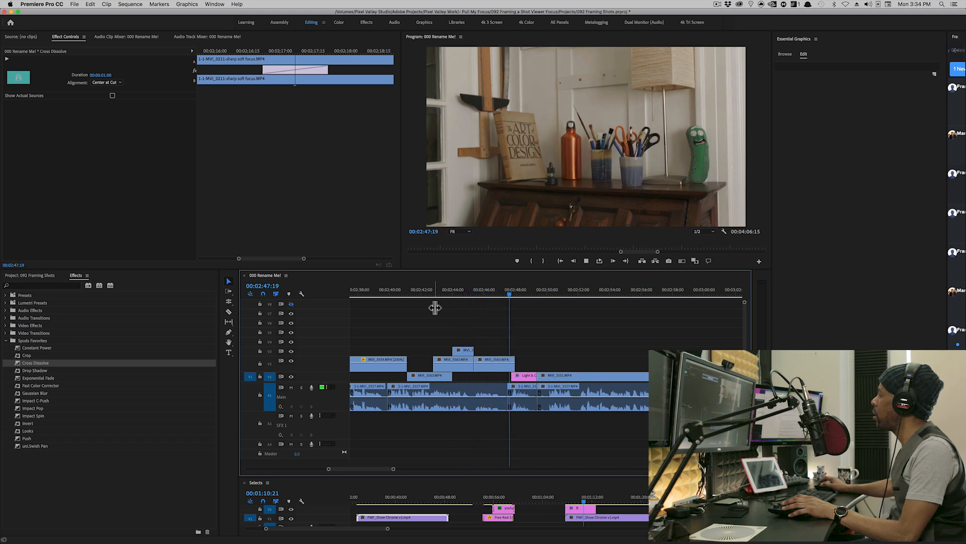
key("space")
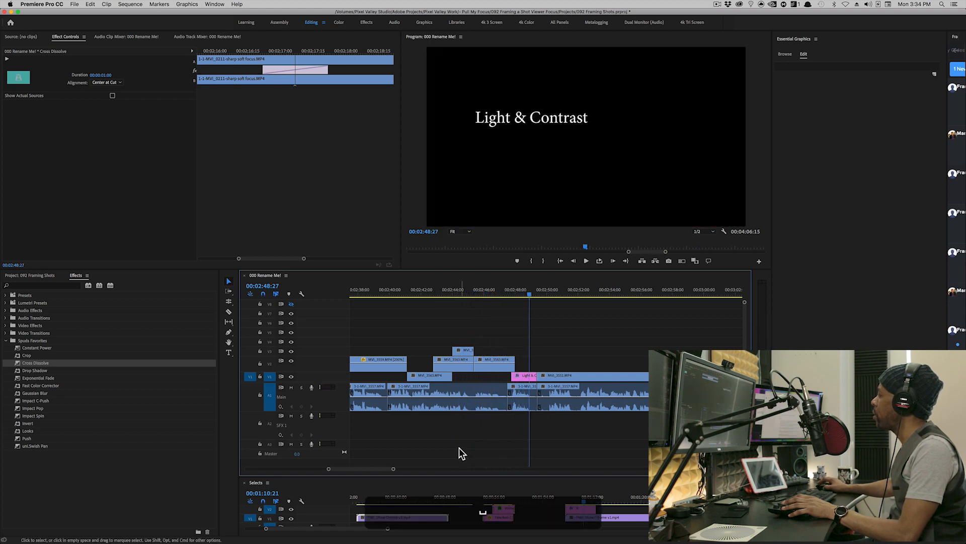
Copy the earlier Detail title together with the text background clip beneath it
left_click_drag(371, 470, 347, 474)
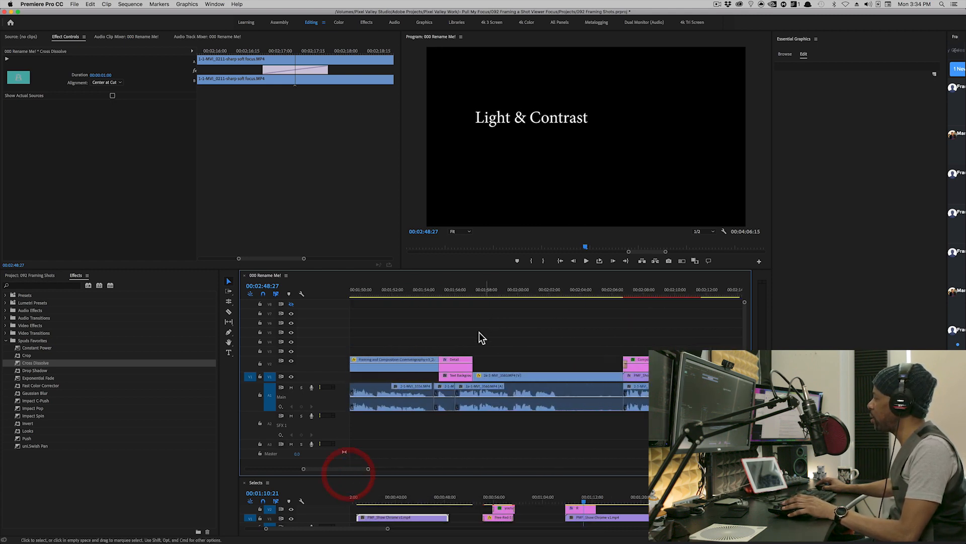
left_click_drag(451, 376, 455, 345)
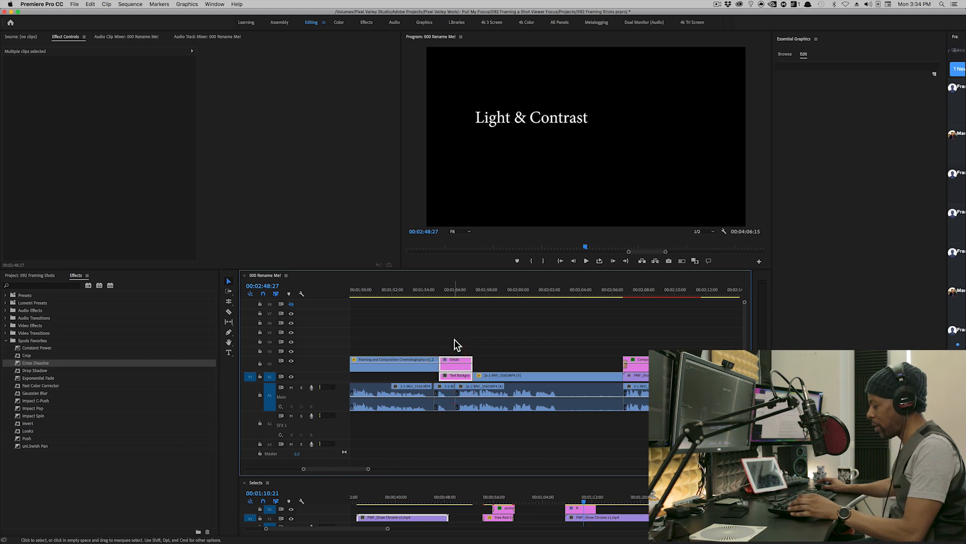
key("super+c")
Place the playhead at the start of the Light & Contrast title and select that title clip
left_click_drag(341, 466, 367, 468)
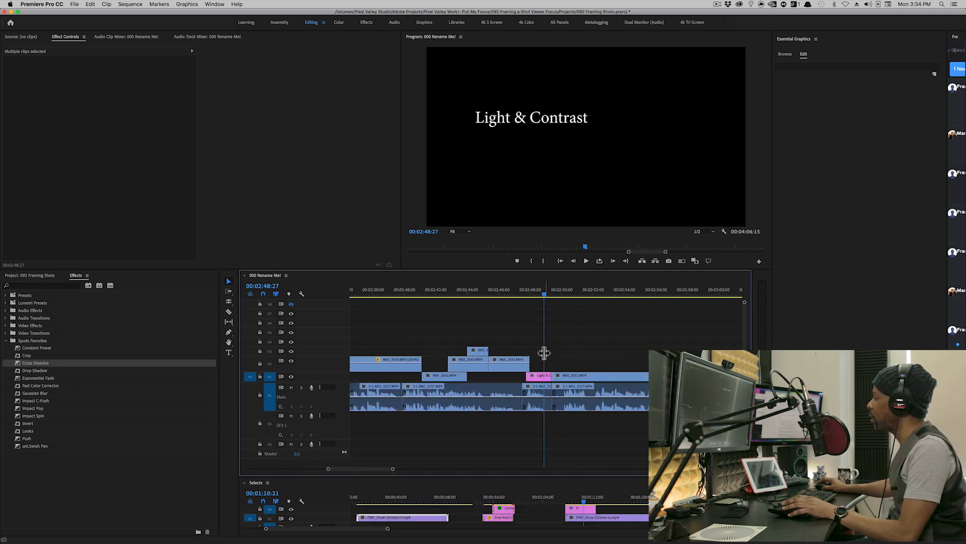
left_click(527, 298)
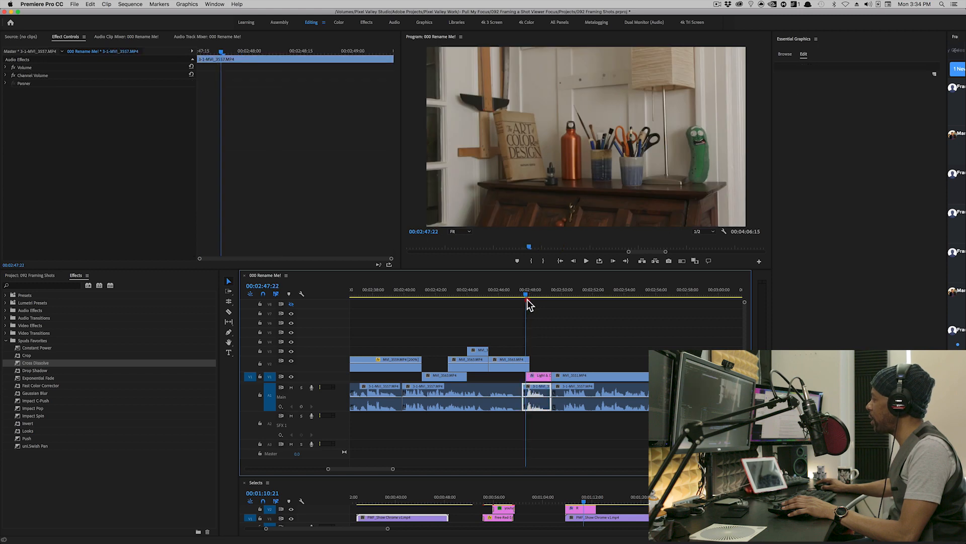
left_click(538, 375)
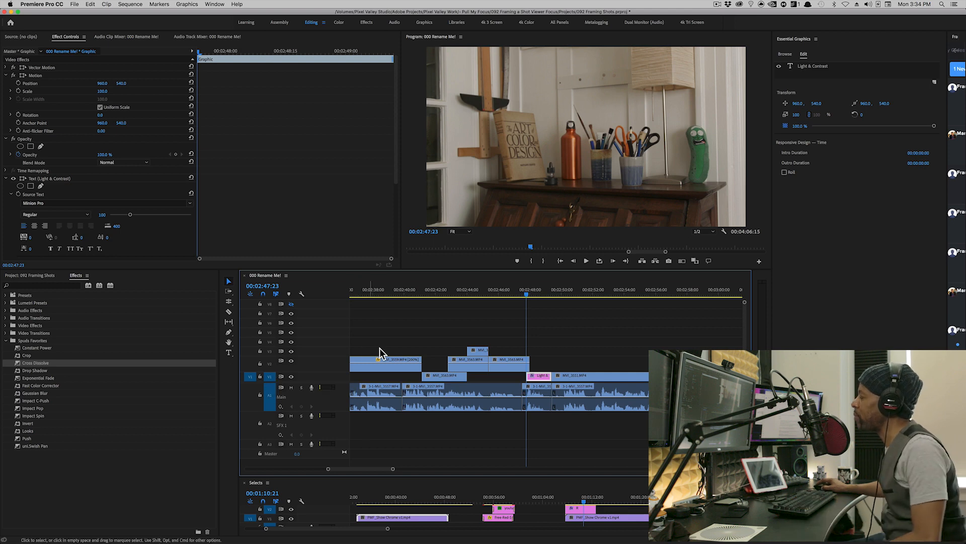
left_click(271, 376)
key("super+v")
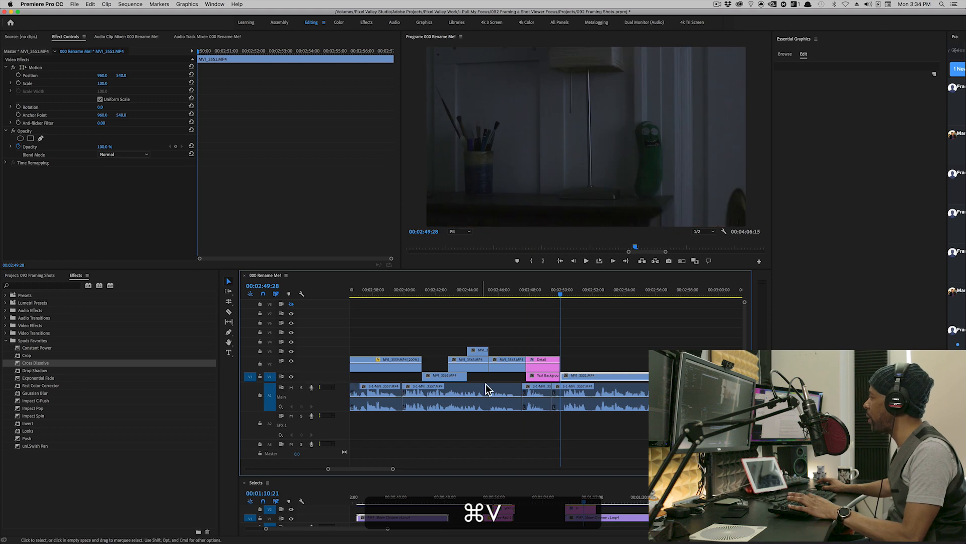
key("super+z")
key("super+z")
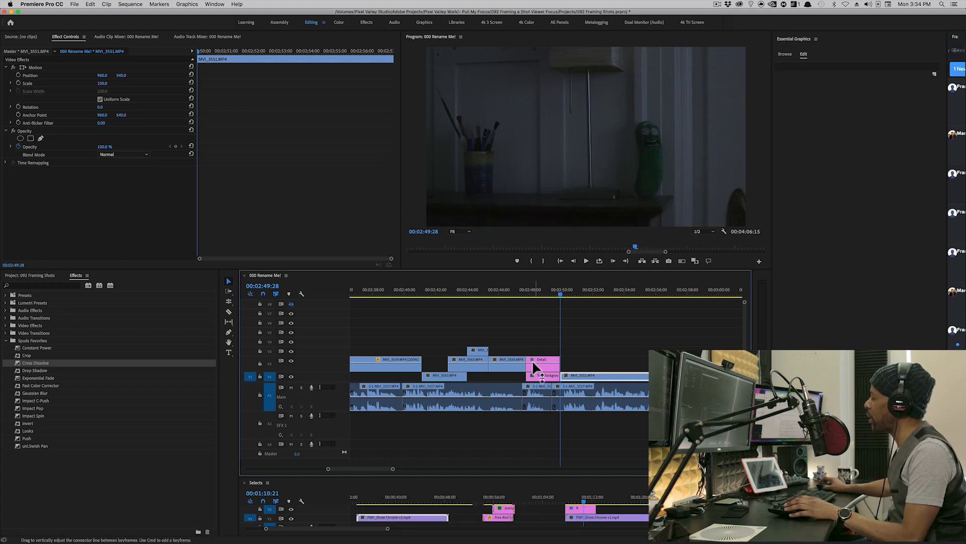
key("super+z")
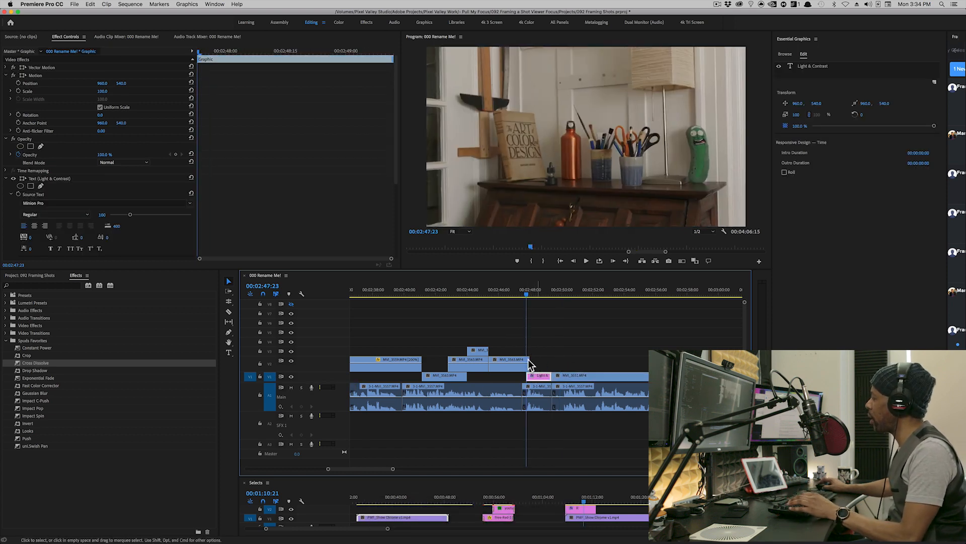
Paste the copied Detail title and its Text Background onto tracks V4 and V3 at 00:02:47:23
left_click(270, 376)
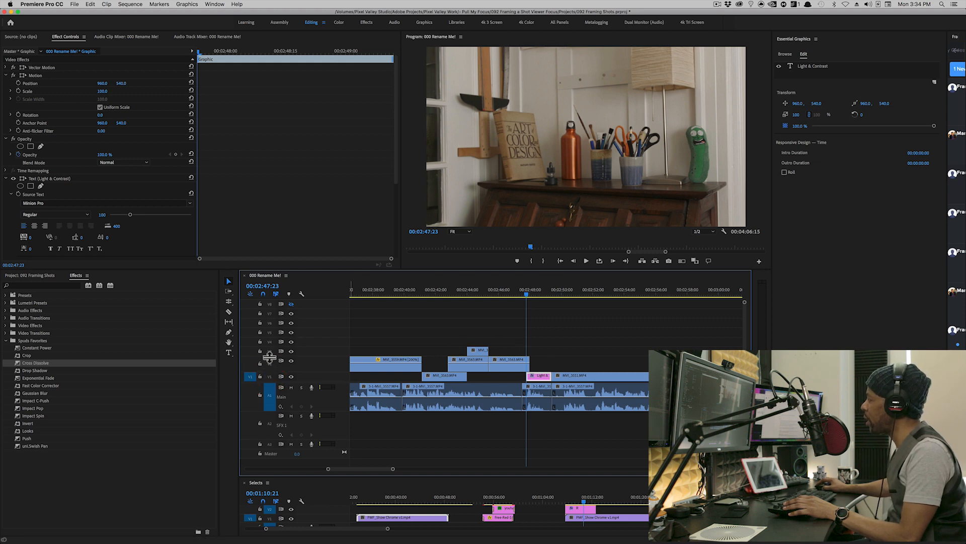
left_click(269, 351)
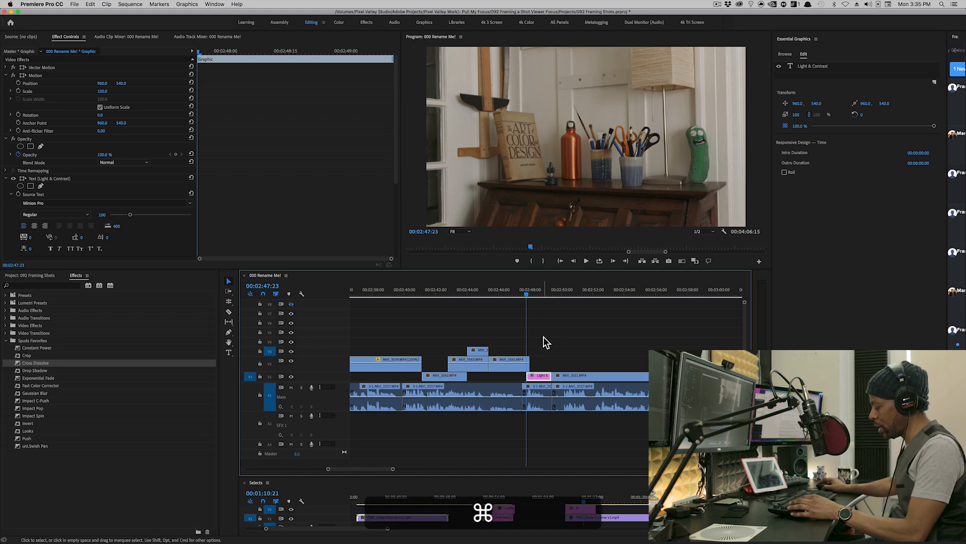
key("super+v")
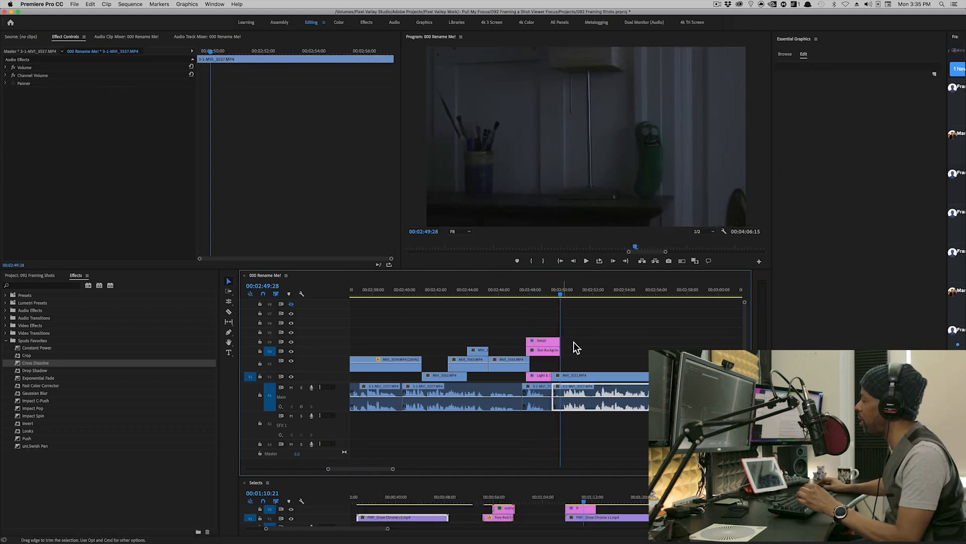
Replace the old Light & Contrast title on V1 with the Text Background, put the Detail title above it on V2, and play the result
left_click_drag(547, 350, 527, 380)
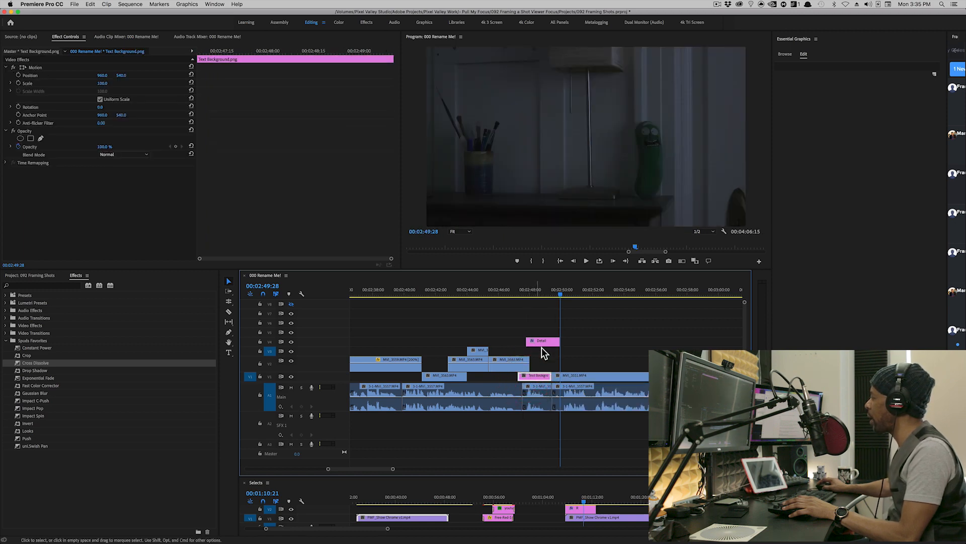
left_click_drag(537, 340, 553, 366)
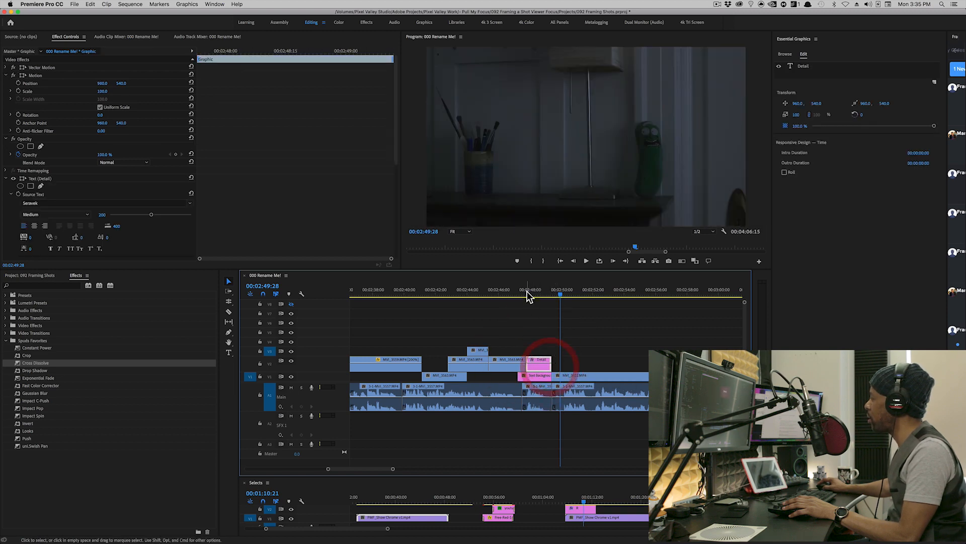
left_click_drag(526, 294, 515, 296)
left_click(515, 295)
key("space")
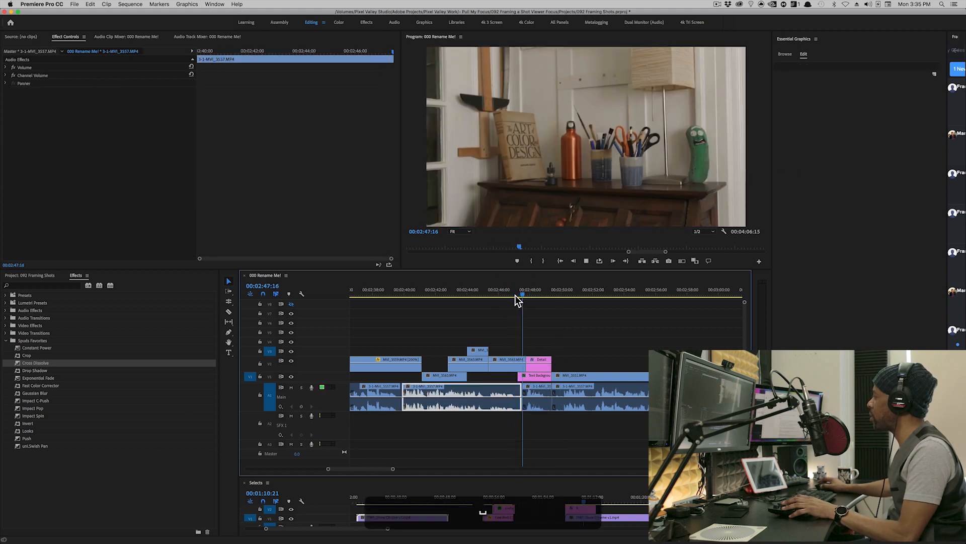
Replace the pasted title's text with "Light & Contrast" and center it horizontally in the frame
left_click(542, 360)
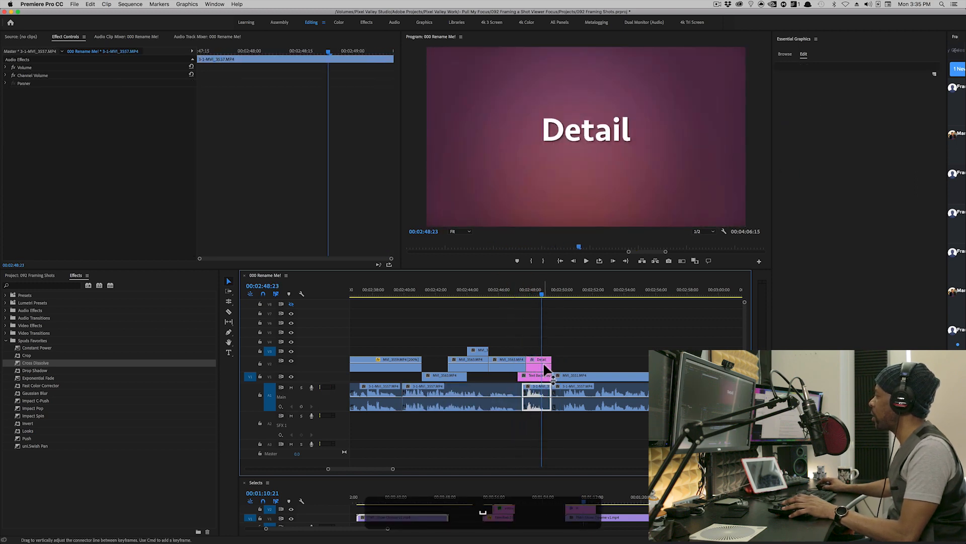
left_click(594, 137)
double_click(594, 137)
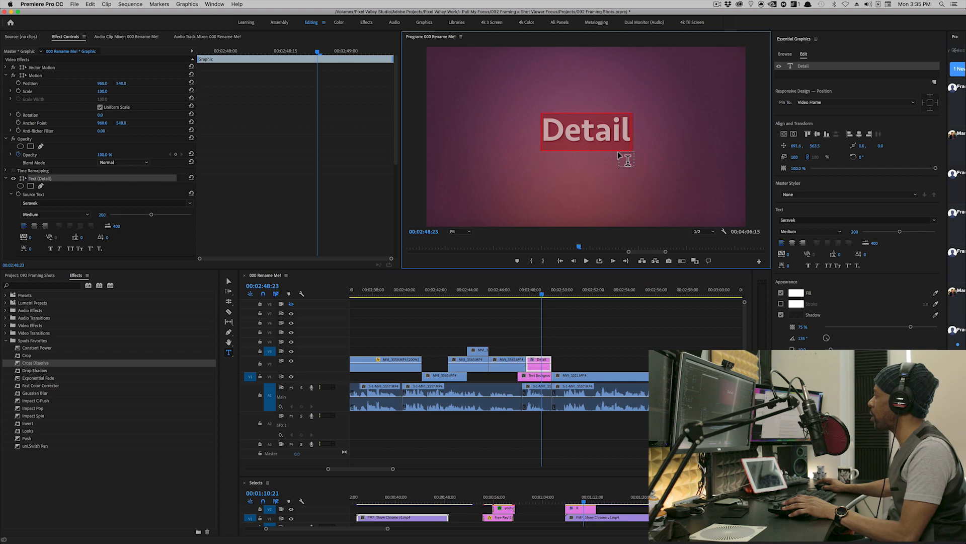
type("Light ")
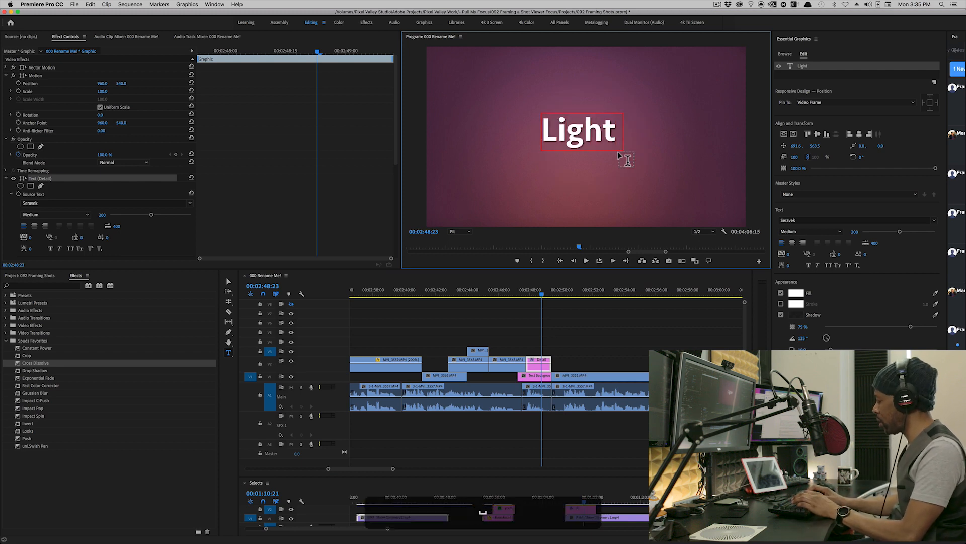
type("& Contras")
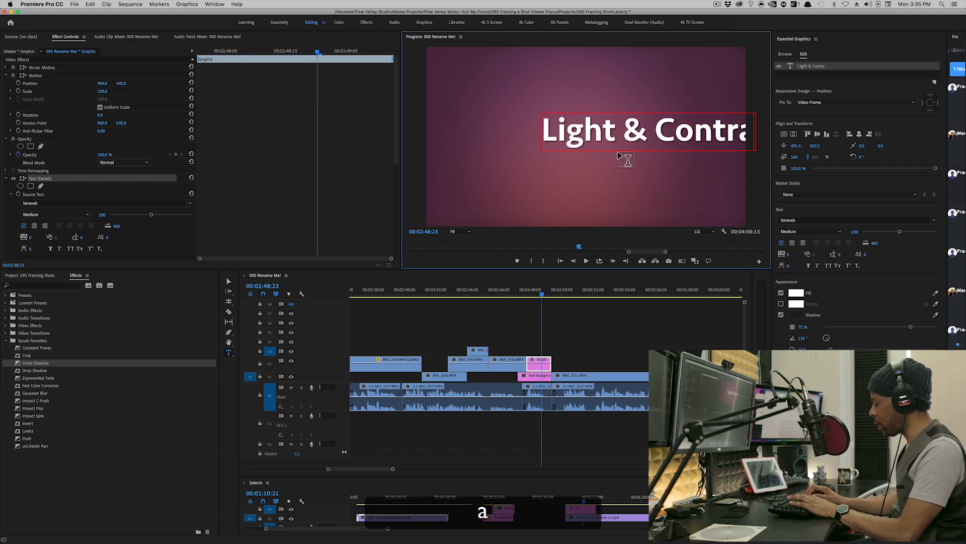
left_click(794, 134)
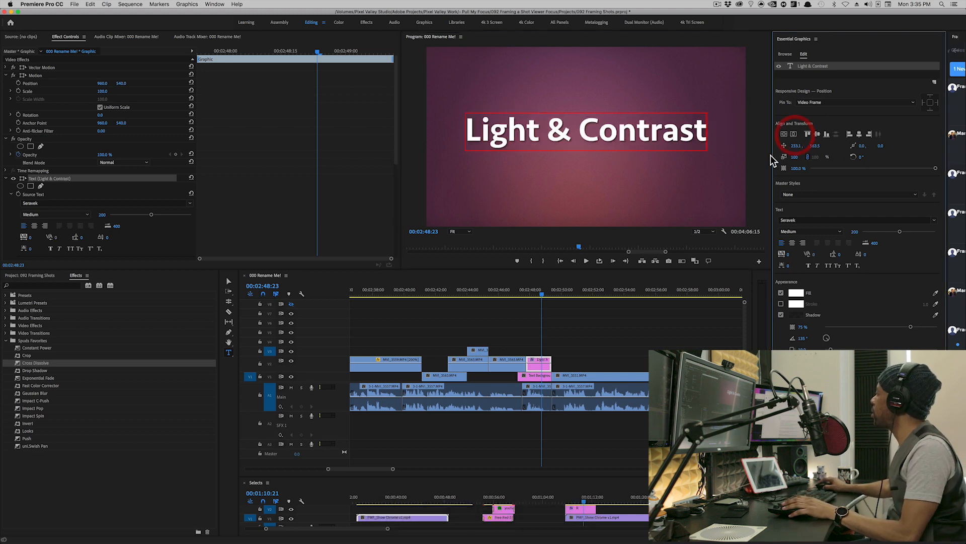
Check the wording of the third topic in the three-topic title list around 00:01:11:00 in the main sequence
left_click(338, 532)
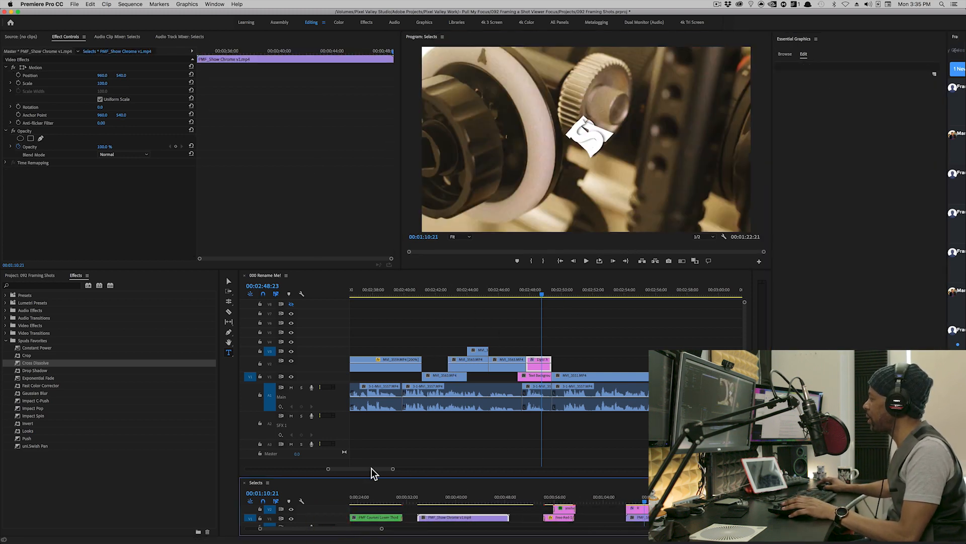
left_click(369, 457)
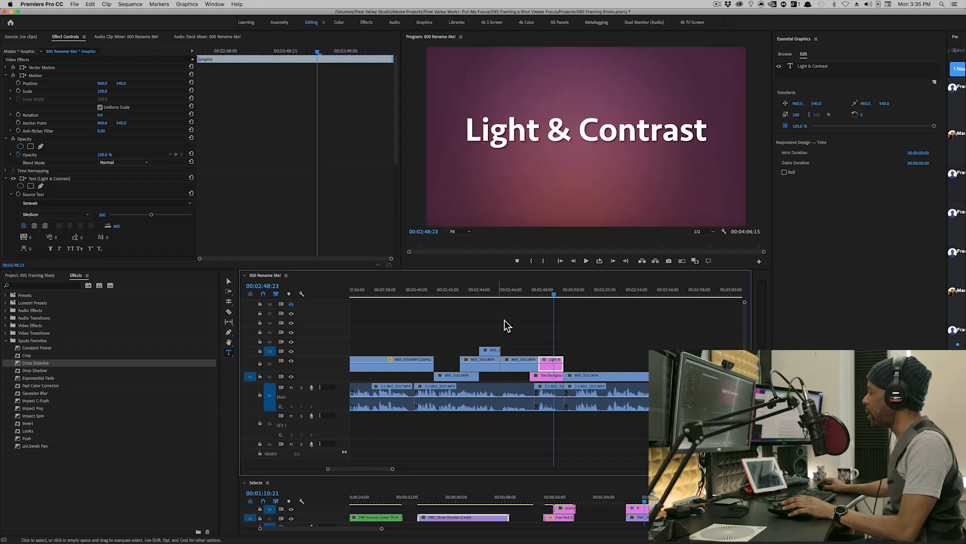
left_click_drag(381, 469, 333, 471)
left_click(453, 290)
left_click(471, 292)
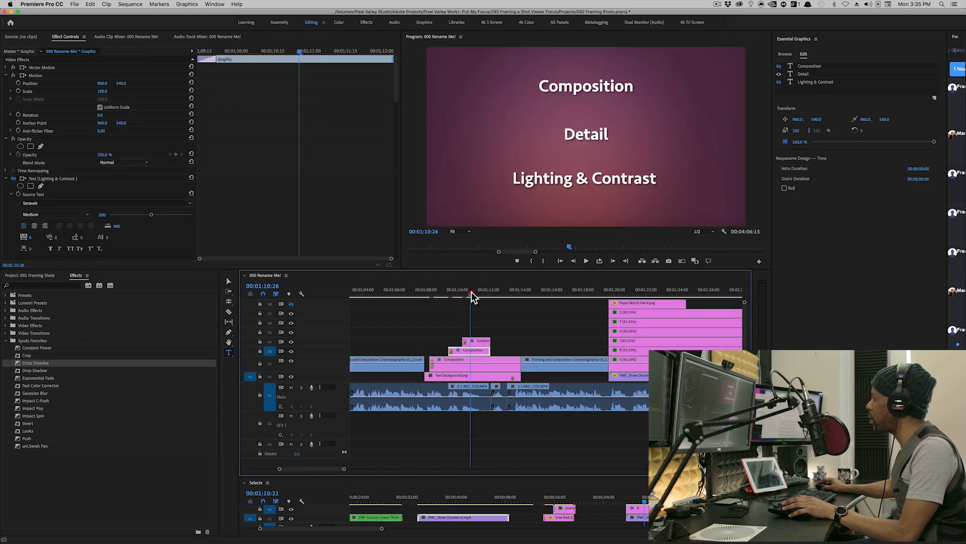
left_click(473, 293)
Change the section title near 00:02:48 to "Lighting & Contrast" and center it horizontally again
left_click_drag(340, 472, 382, 476)
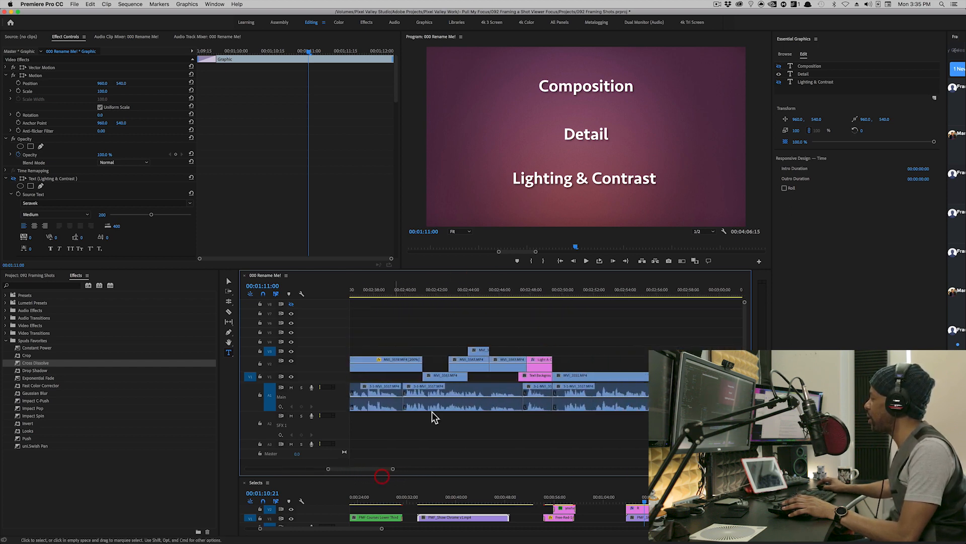
left_click(544, 294)
left_click(538, 129)
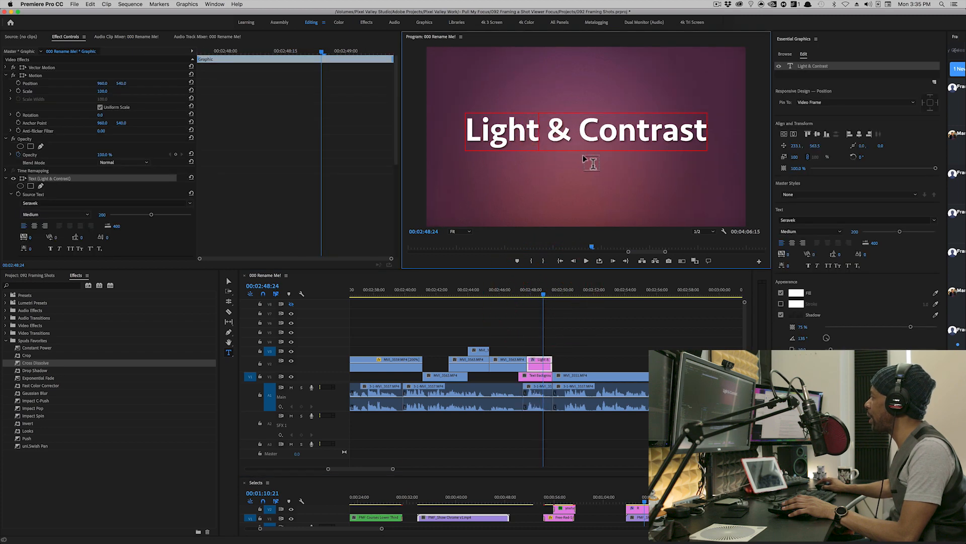
type("ing")
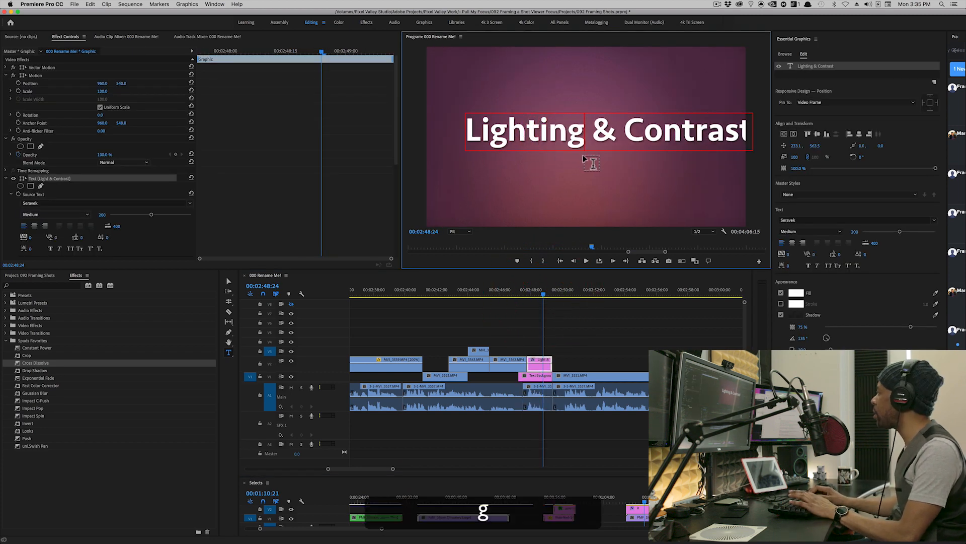
left_click(794, 135)
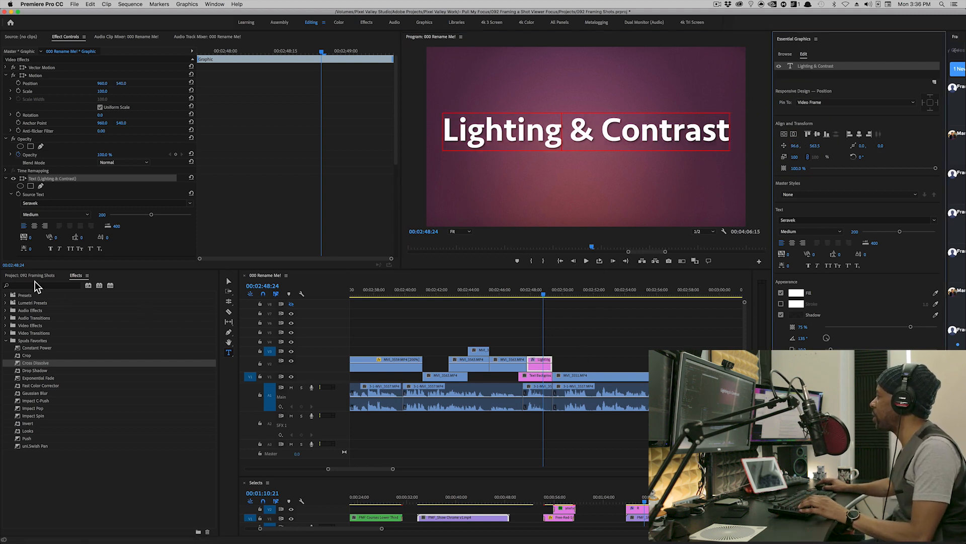
Reduce the Lighting & Contrast title's font size to 170 and re-center it horizontally
left_click(229, 282)
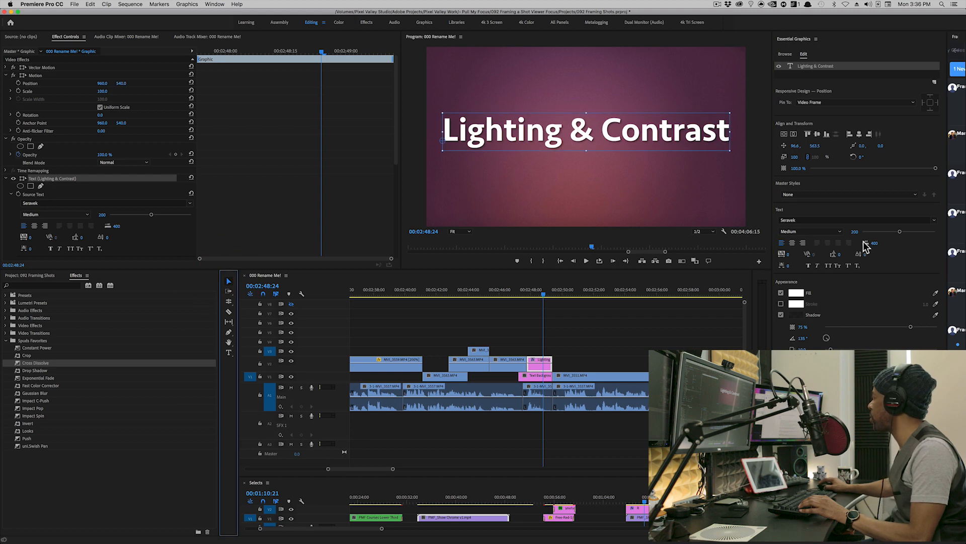
left_click_drag(900, 232, 894, 232)
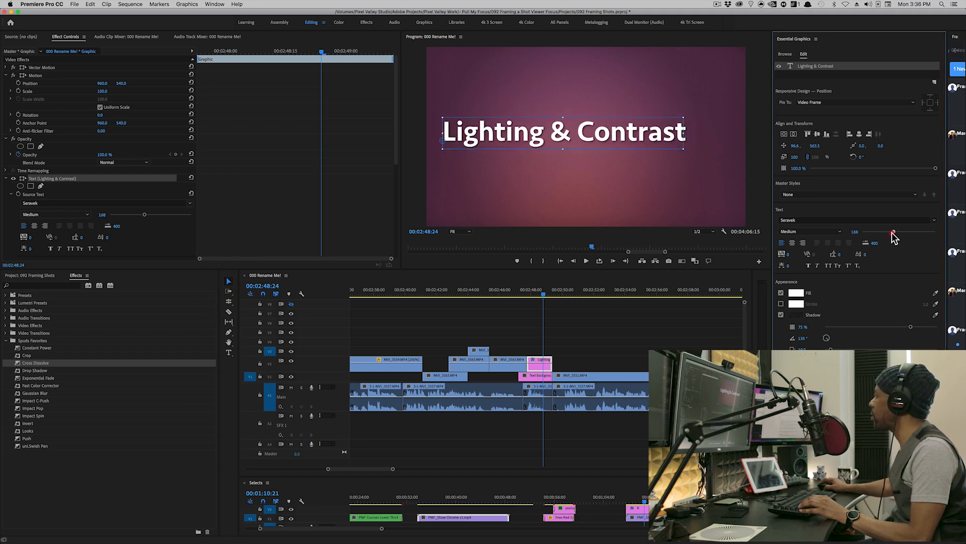
left_click(795, 134)
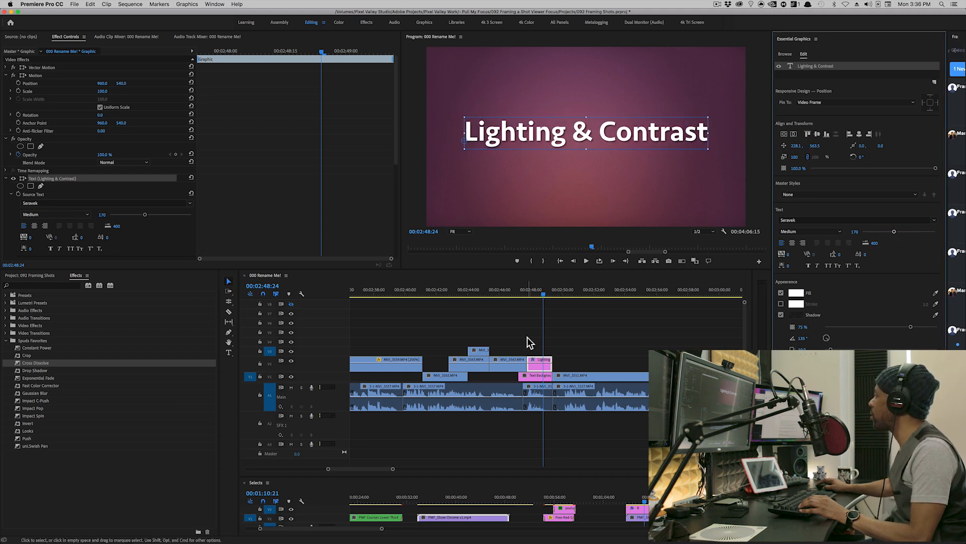
Play through the lighting section from the Lighting & Contrast title to the man against the white door, around 00:03:21
left_click(528, 290)
key("space")
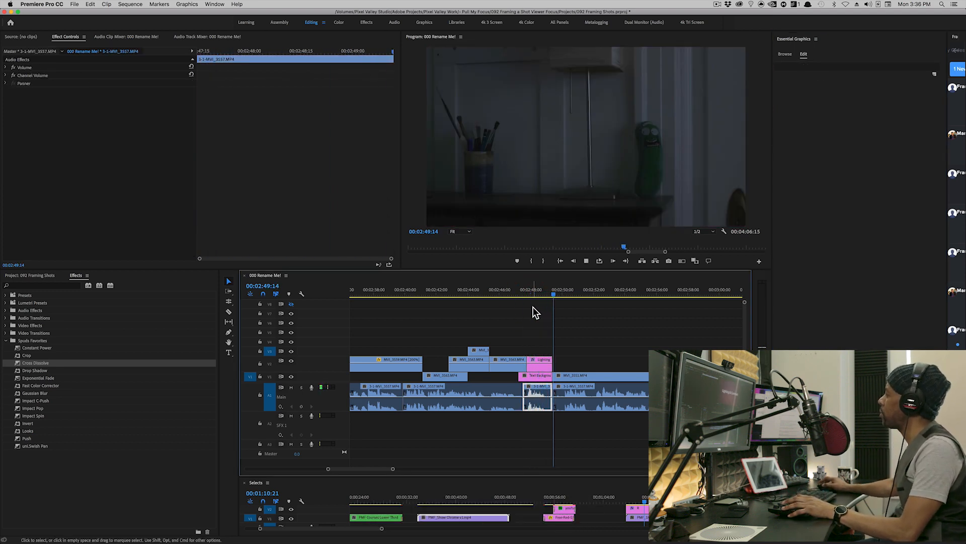
left_click_drag(375, 472, 381, 470)
left_click_drag(414, 295, 524, 295)
key("space")
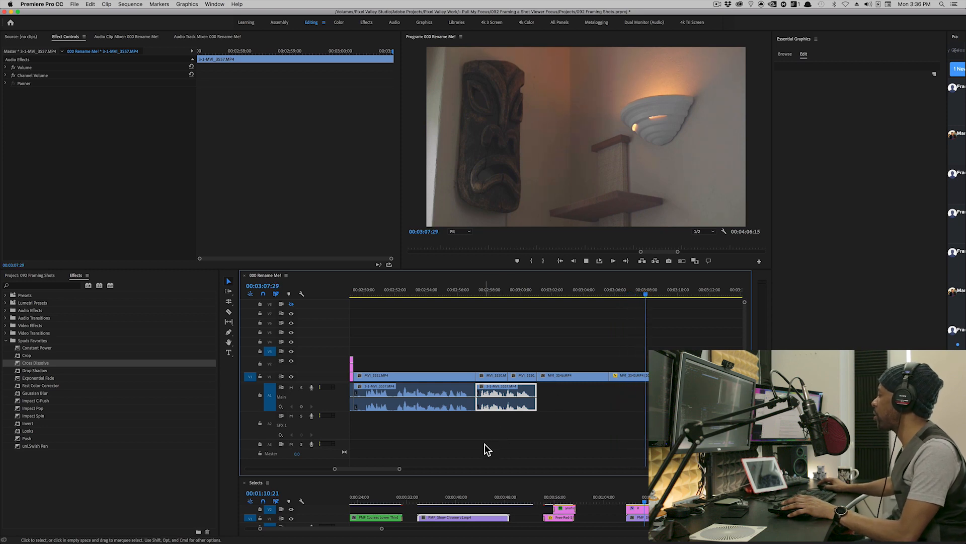
left_click_drag(379, 467, 388, 467)
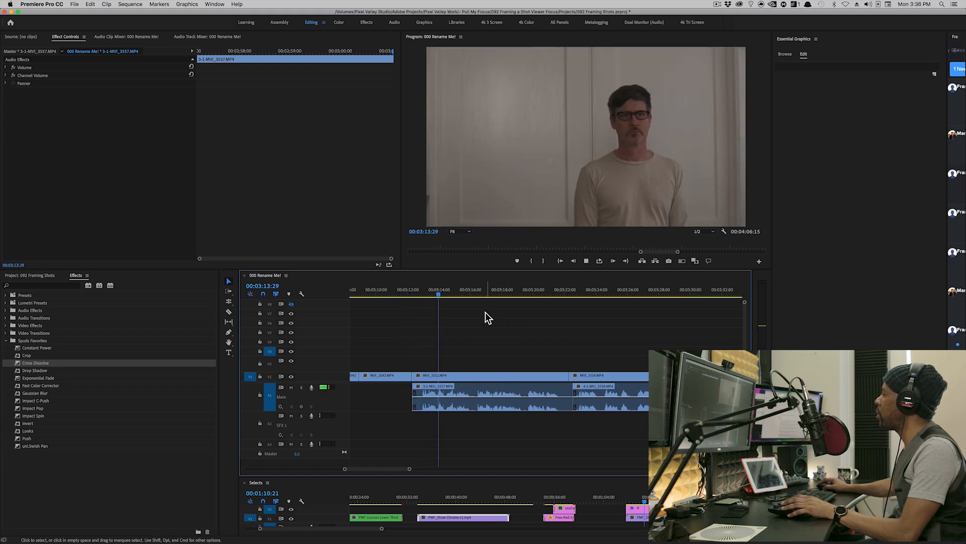
left_click_drag(454, 294, 555, 330)
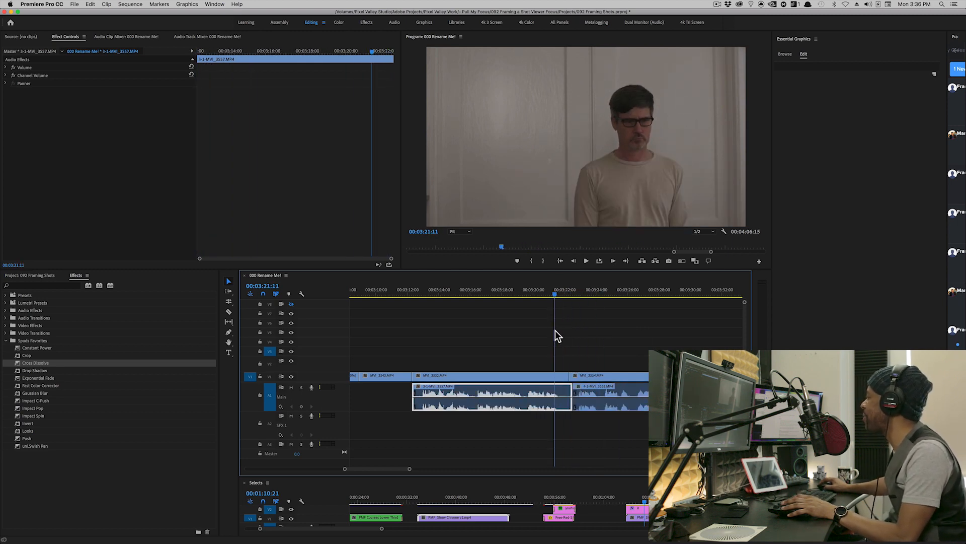
key("space")
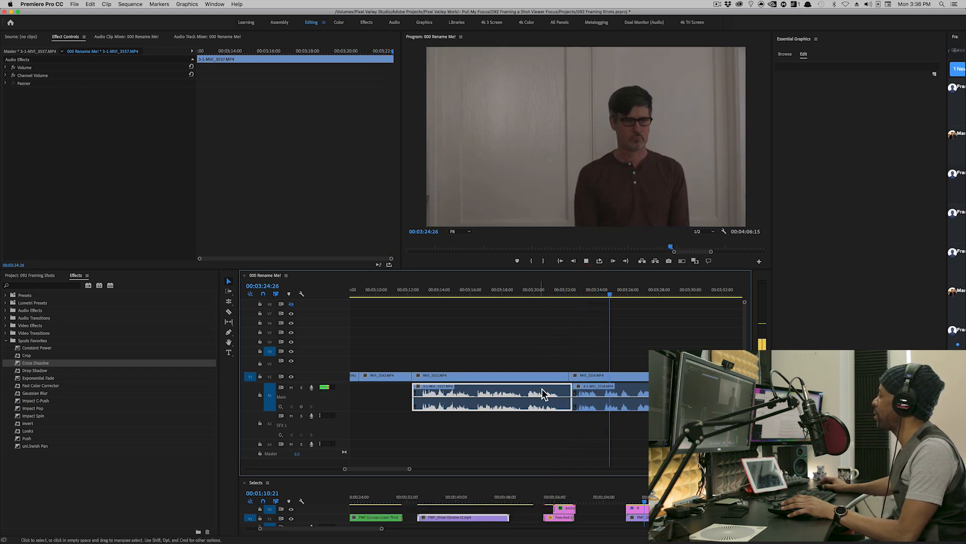
Review the closing part of the sequence from about 00:03:25 to 00:03:51, sampling the talking-head shots and laptop cutaway
left_click_drag(383, 467, 389, 469)
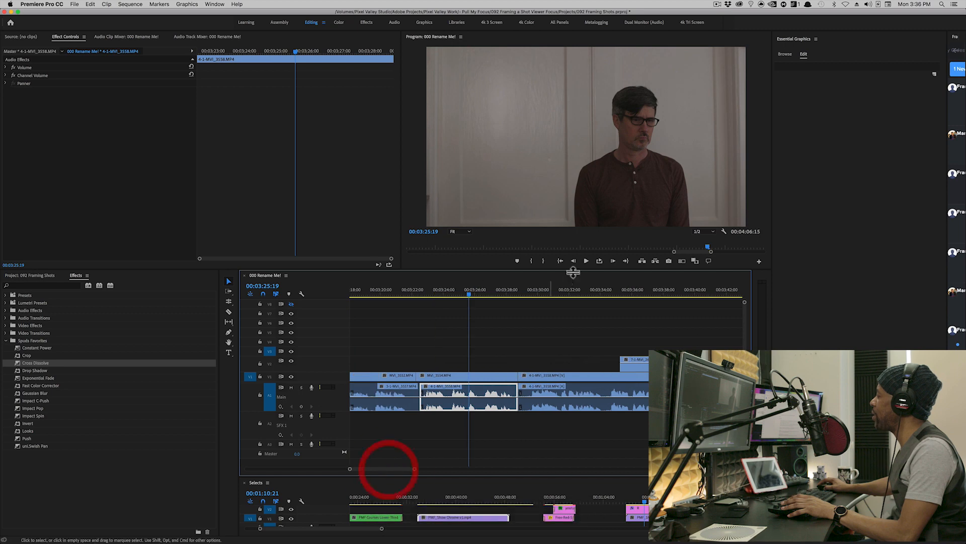
left_click_drag(486, 290, 606, 291)
left_click(590, 294)
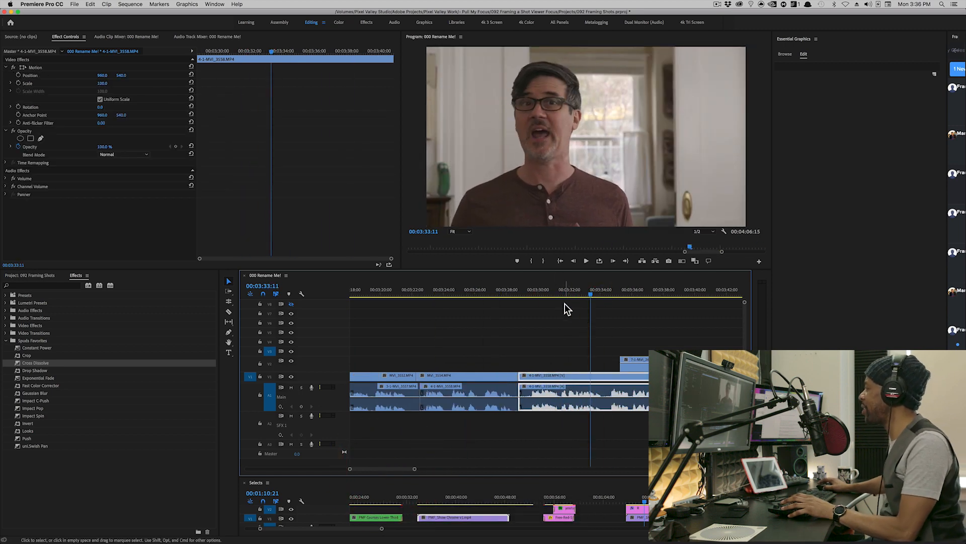
key("space")
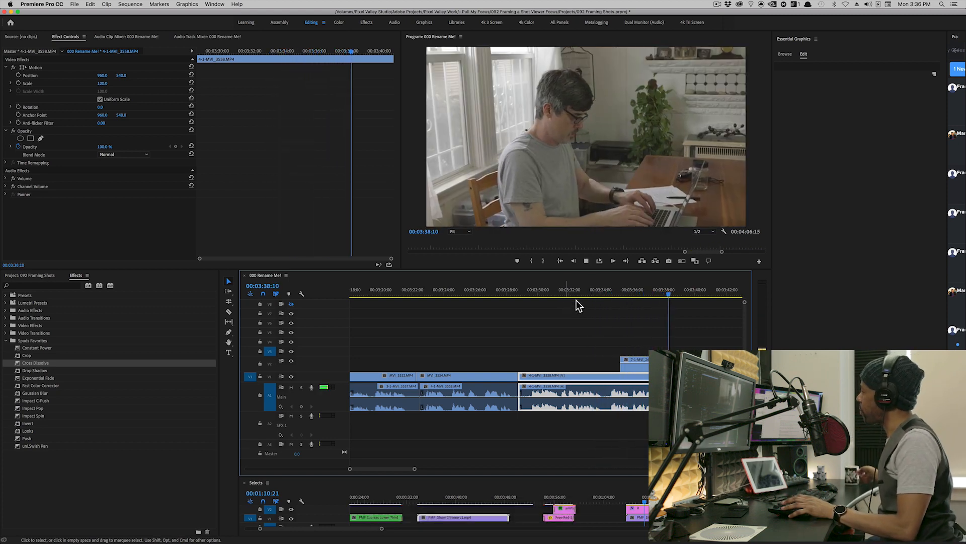
key("space")
left_click_drag(398, 469, 408, 472)
left_click_drag(405, 294, 507, 313)
key("space")
key("minus")
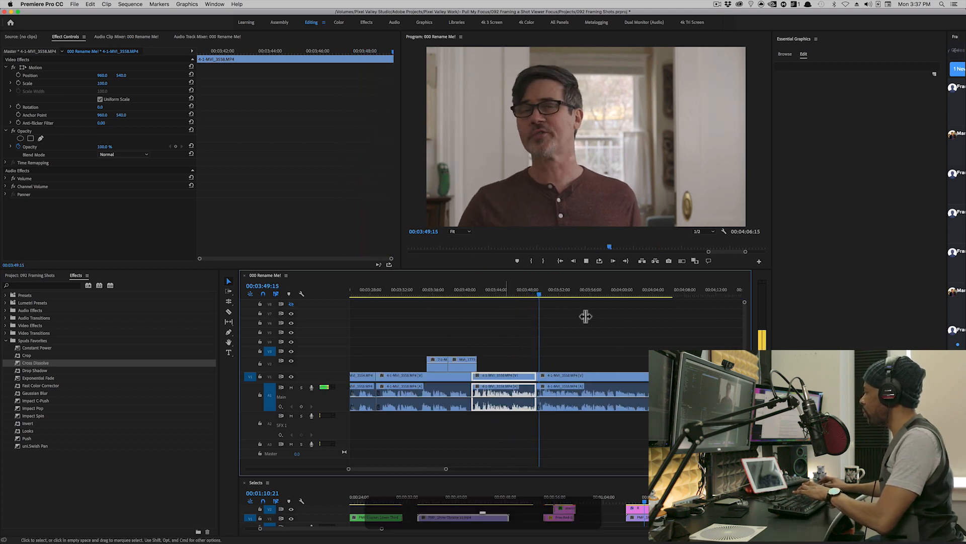
key("space")
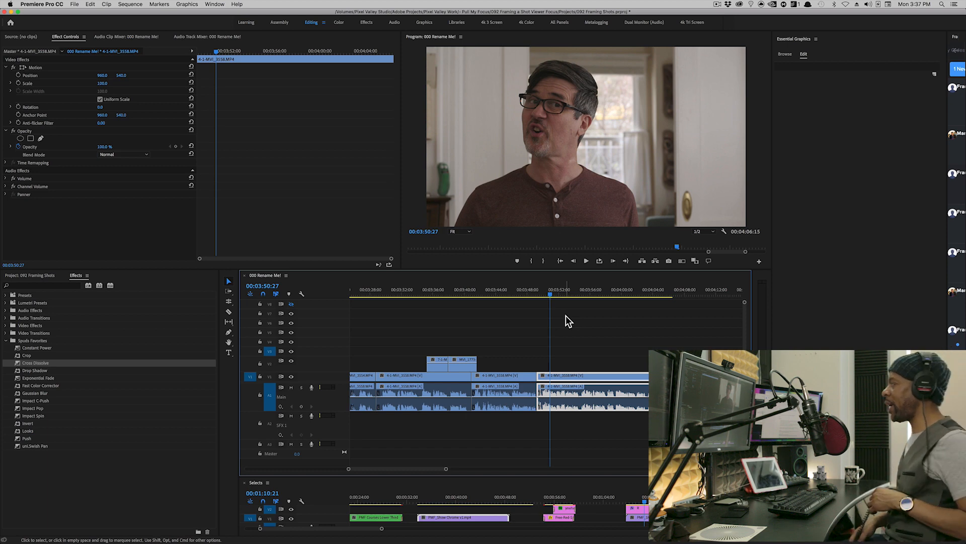
mouse_move(550, 292)
left_mouse_down()
mouse_move(577, 292)
mouse_move(547, 291)
mouse_move(558, 292)
left_mouse_up()
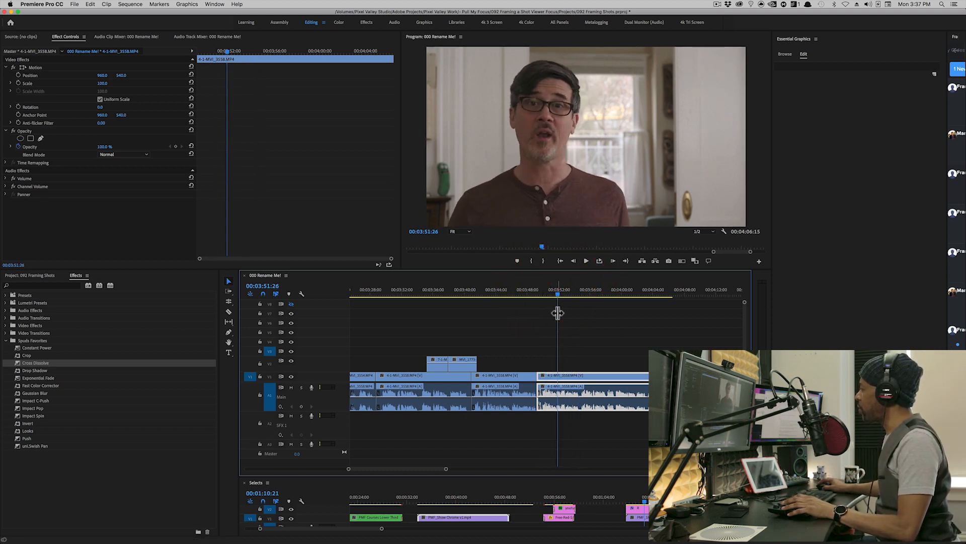
Save the project with the whole sequence fitted in the timeline
key("backslash")
key("super+s")
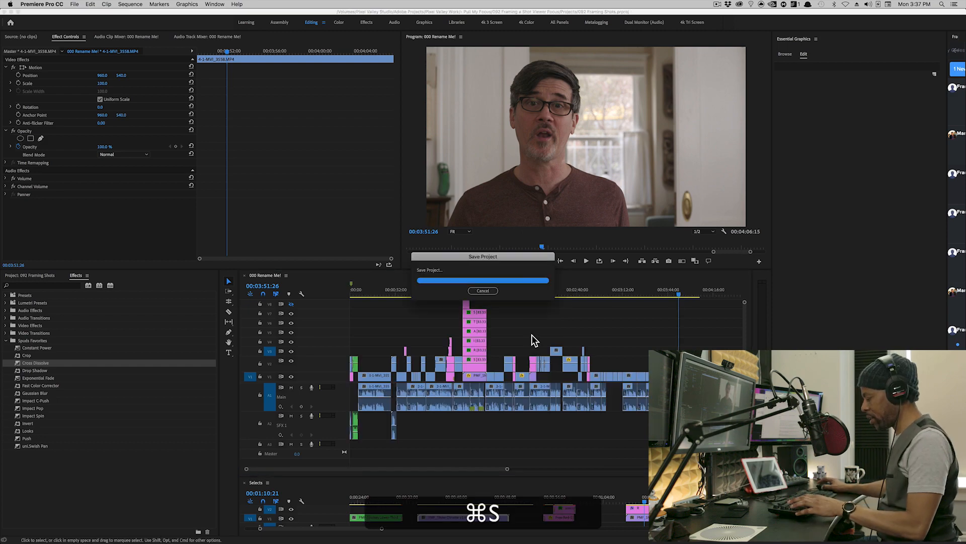
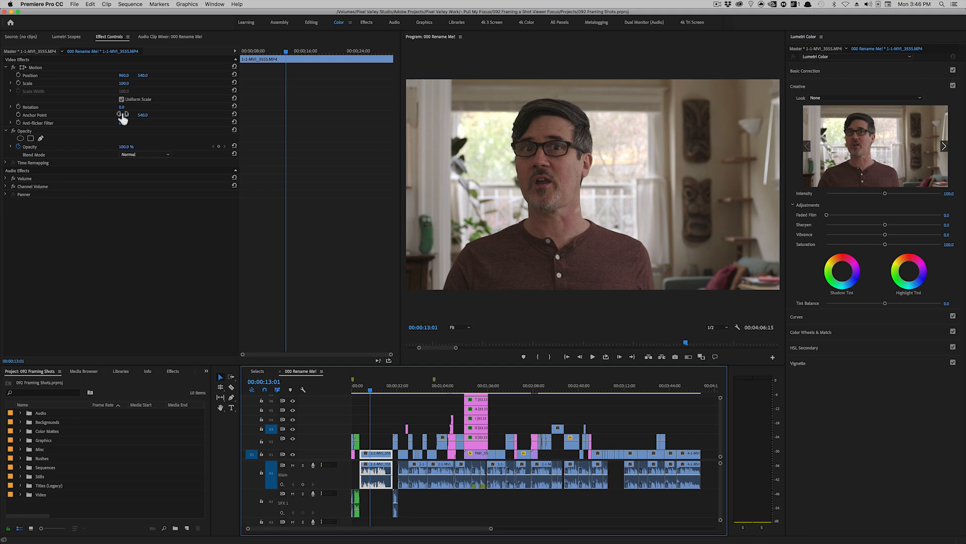
Lower Blacks to -8.2 in the Lumetri Basic Correction of clip 1-1-MVI_3555.MP4, judging the frame at 00:00:13:25 with Lumetri Scopes
left_click(71, 38)
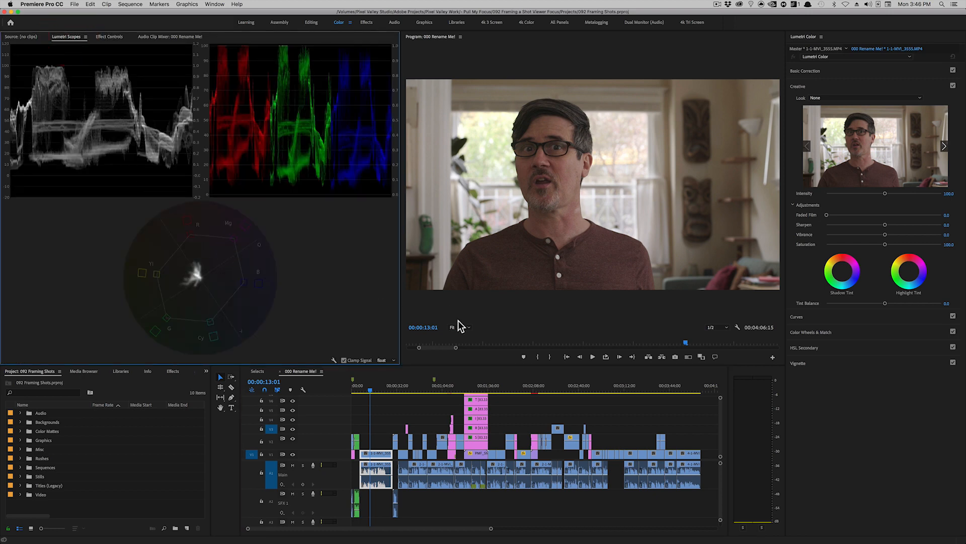
left_click(373, 391)
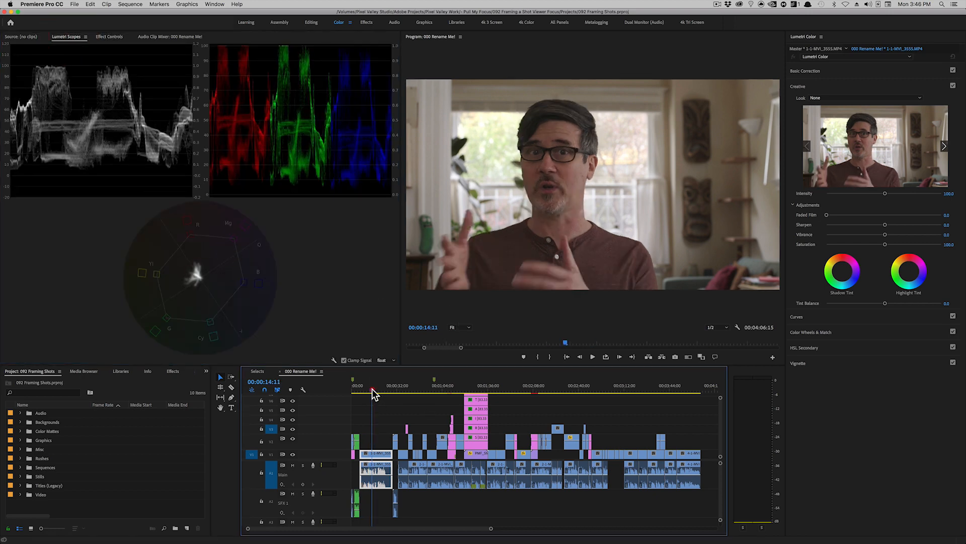
left_click(371, 391)
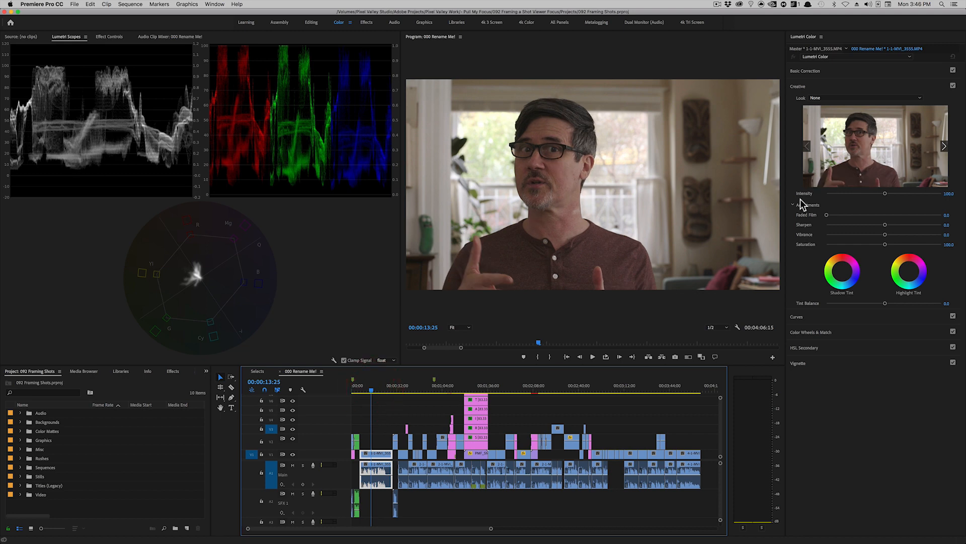
left_click(811, 71)
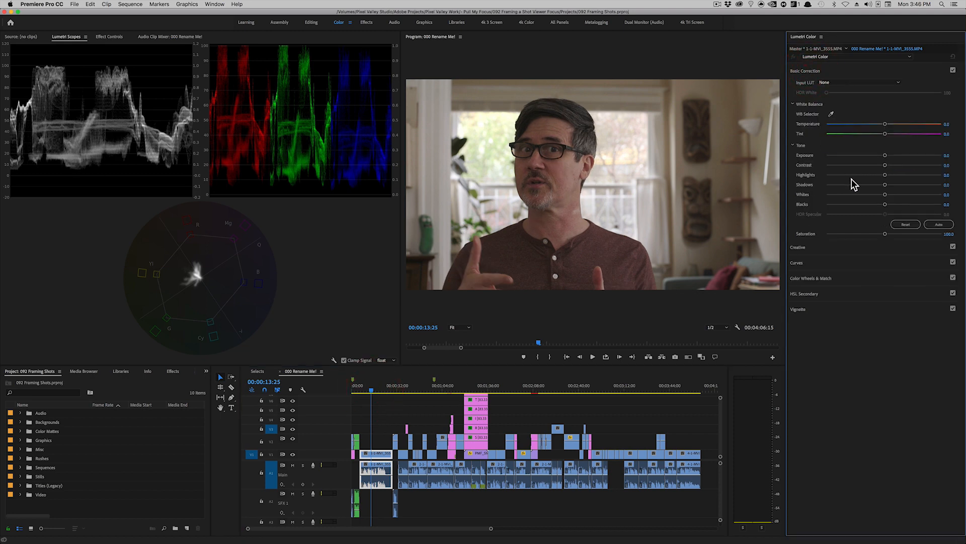
left_click_drag(885, 204, 882, 204)
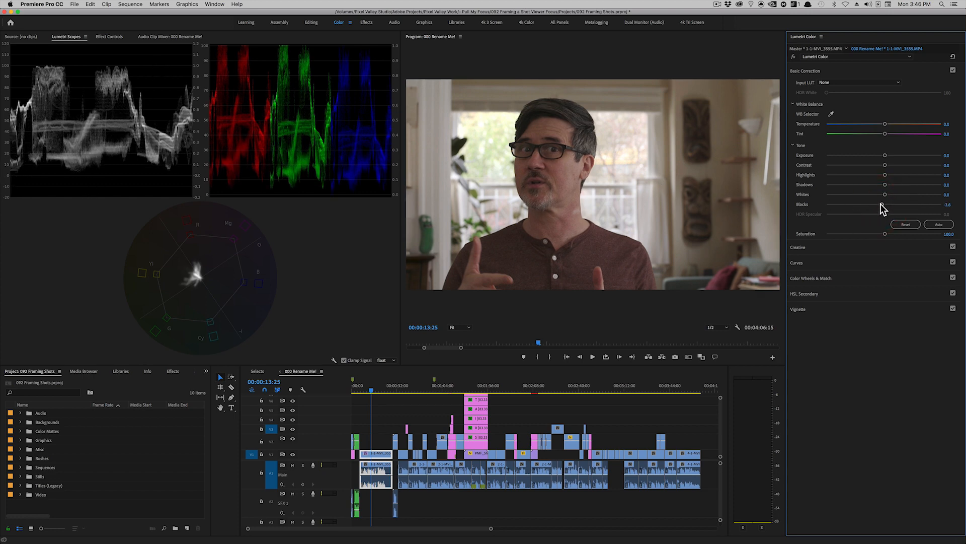
left_click_drag(883, 204, 878, 204)
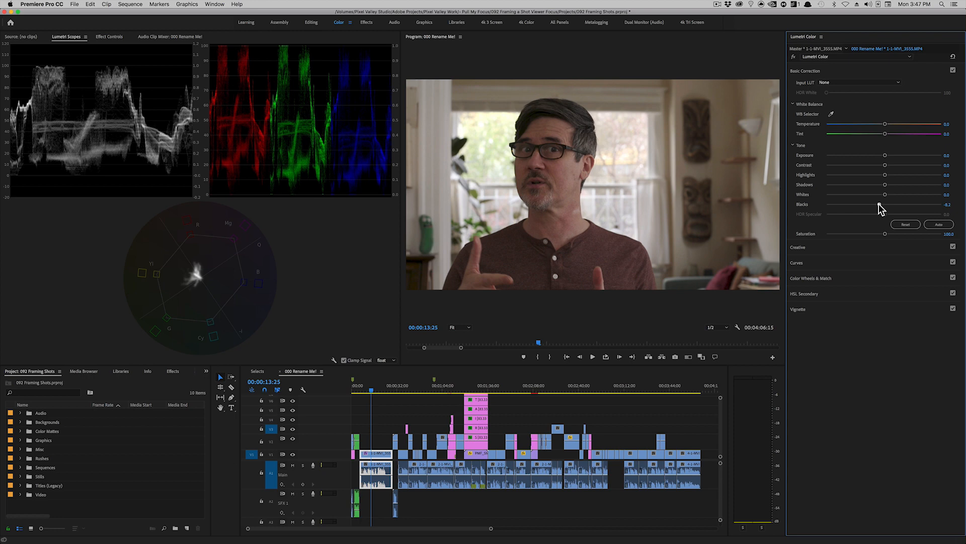
left_click(878, 204)
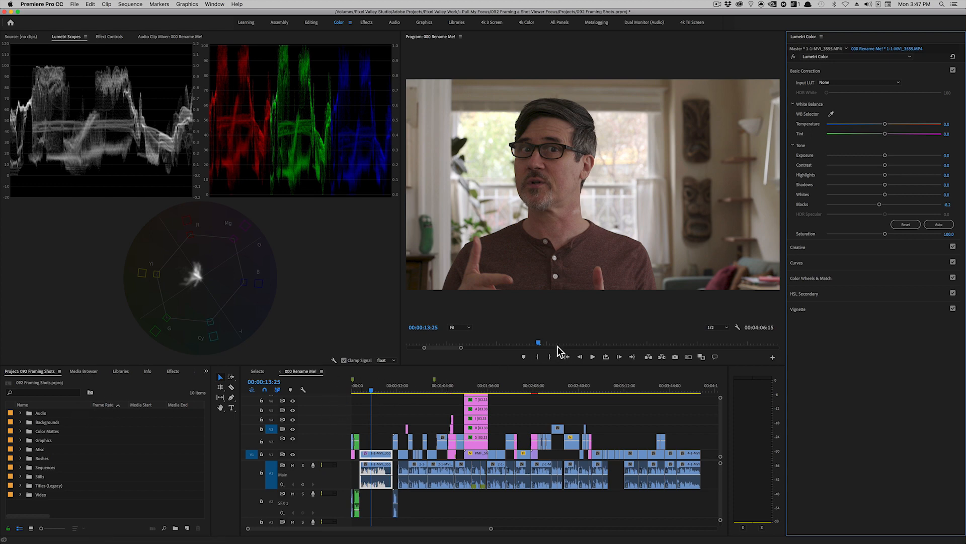
Add an ellipse opacity mask, shrink it onto the man's cheek, and check the isolated skin tone in Lumetri Scopes
left_click(112, 35)
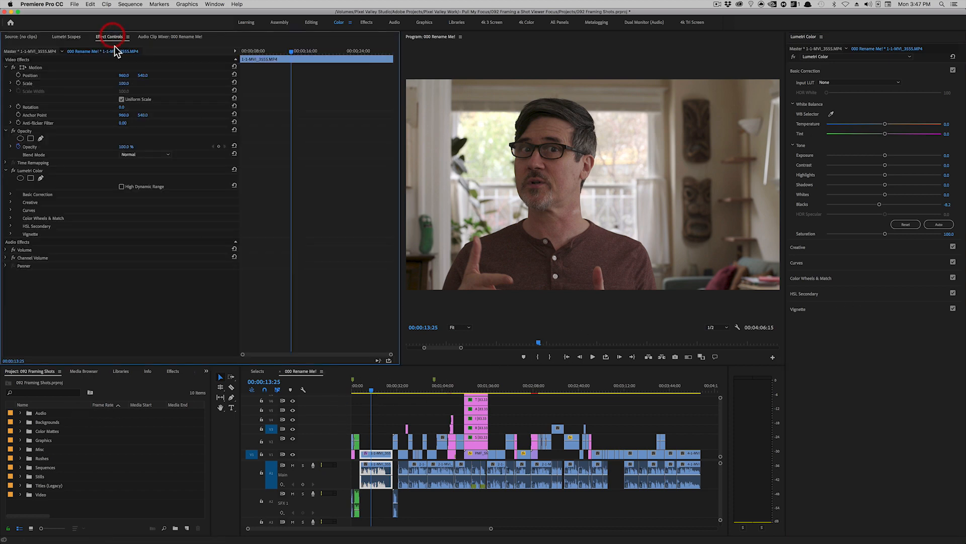
left_click(20, 138)
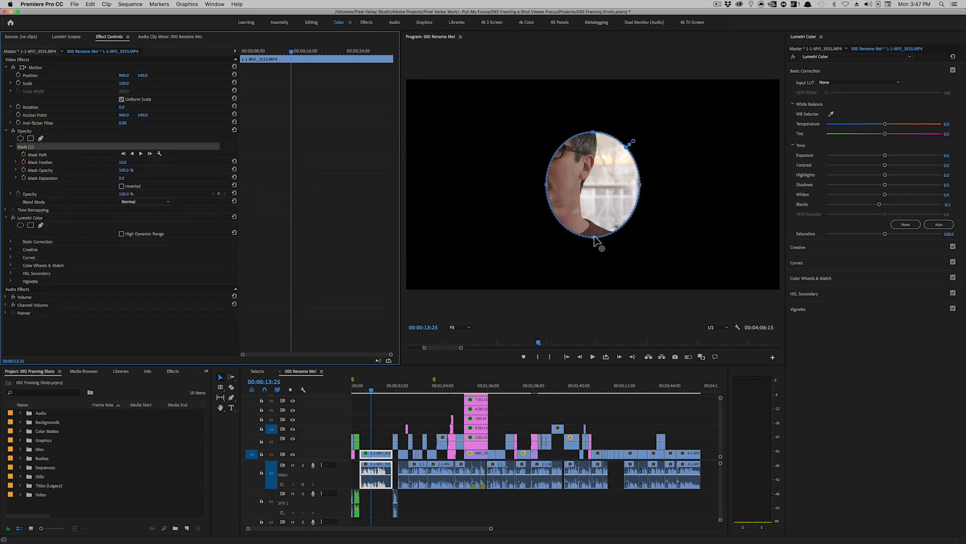
left_click_drag(593, 236, 592, 197)
left_click_drag(640, 164, 556, 203)
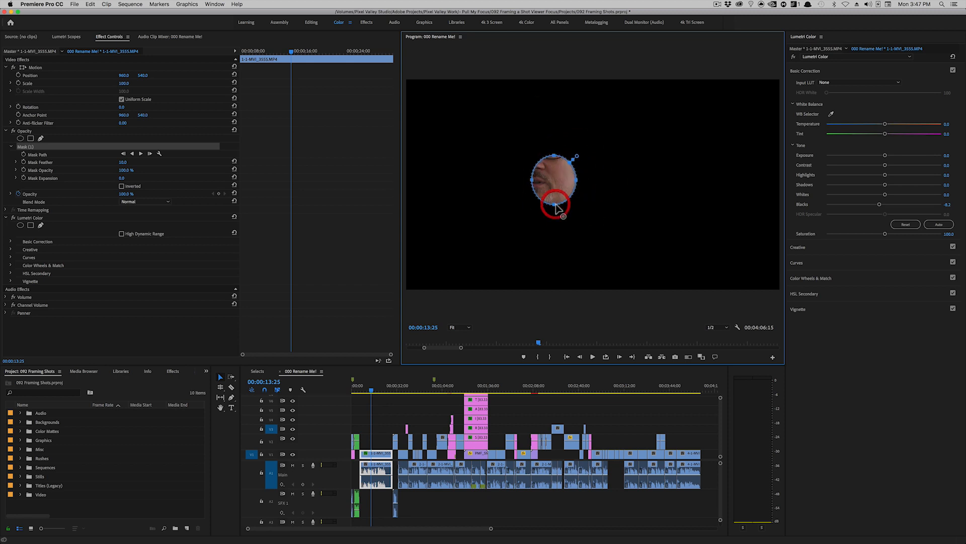
left_click(66, 36)
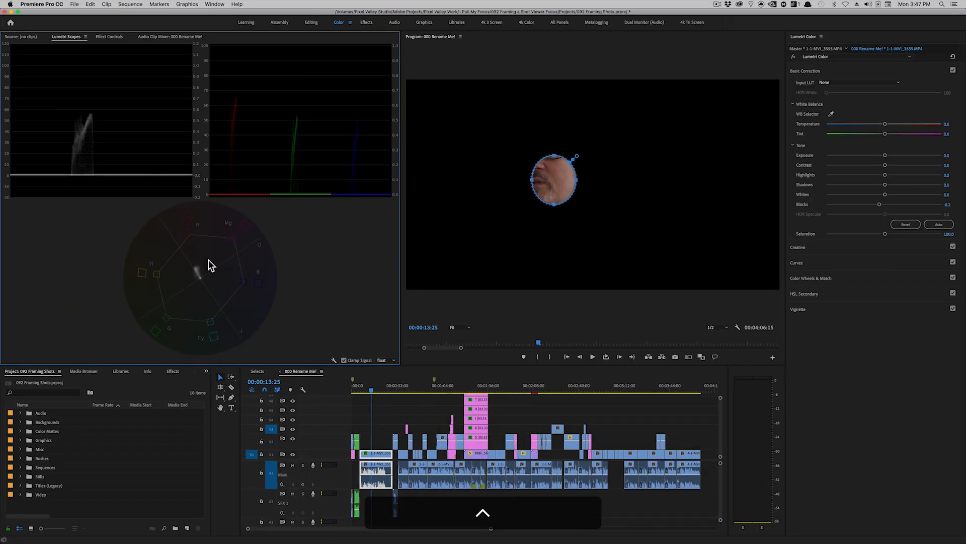
left_click_drag(532, 179, 564, 160)
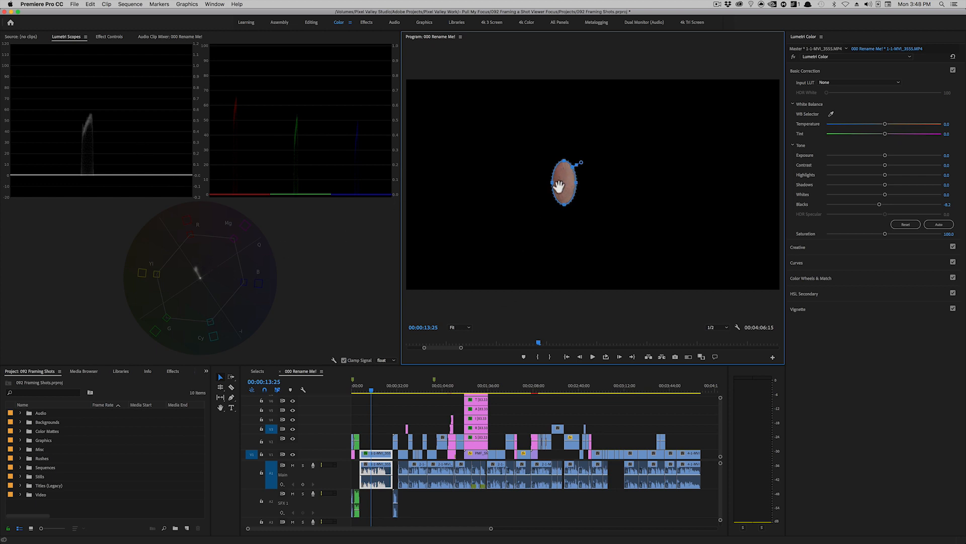
Delete the clip's elliptical opacity mask, saving the project, and turn off keyframing for Opacity
left_click(114, 37)
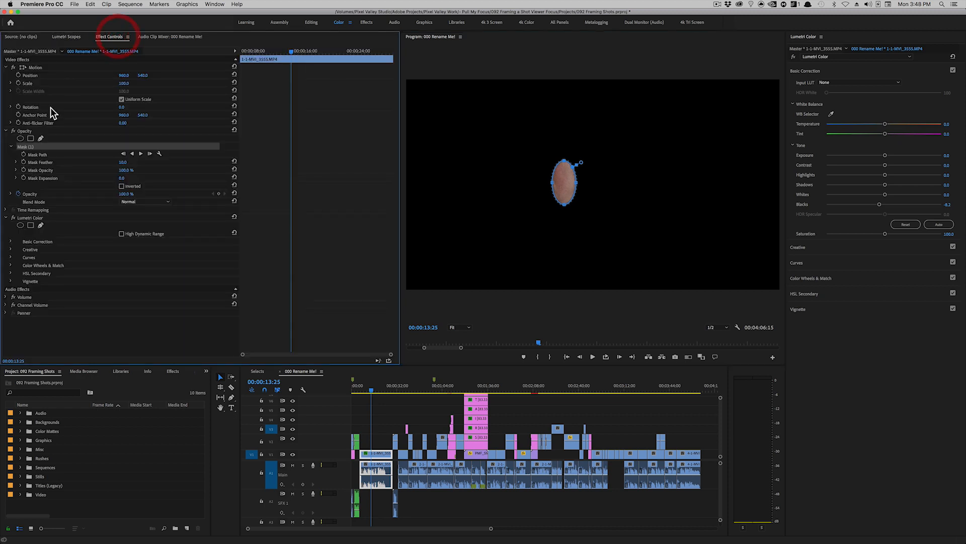
left_click(26, 149)
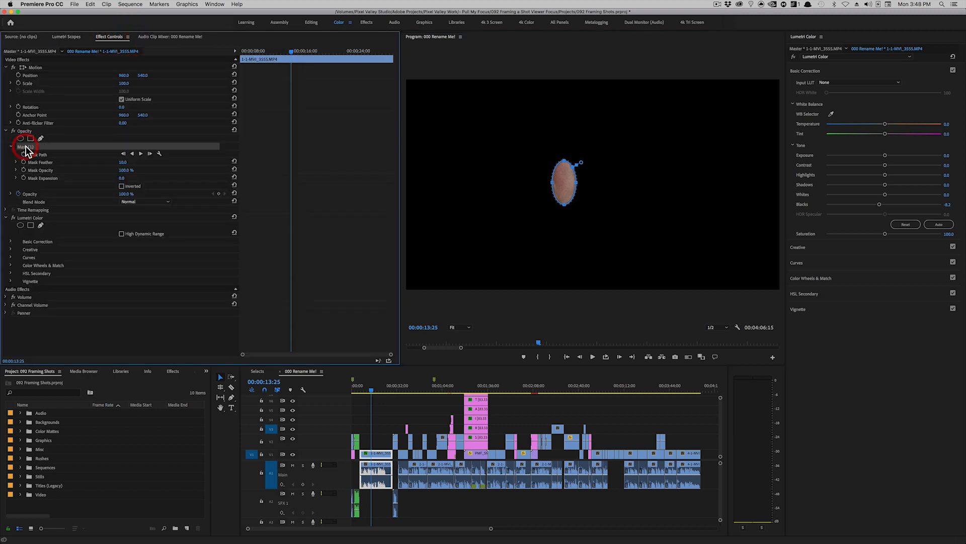
key("BackSpace")
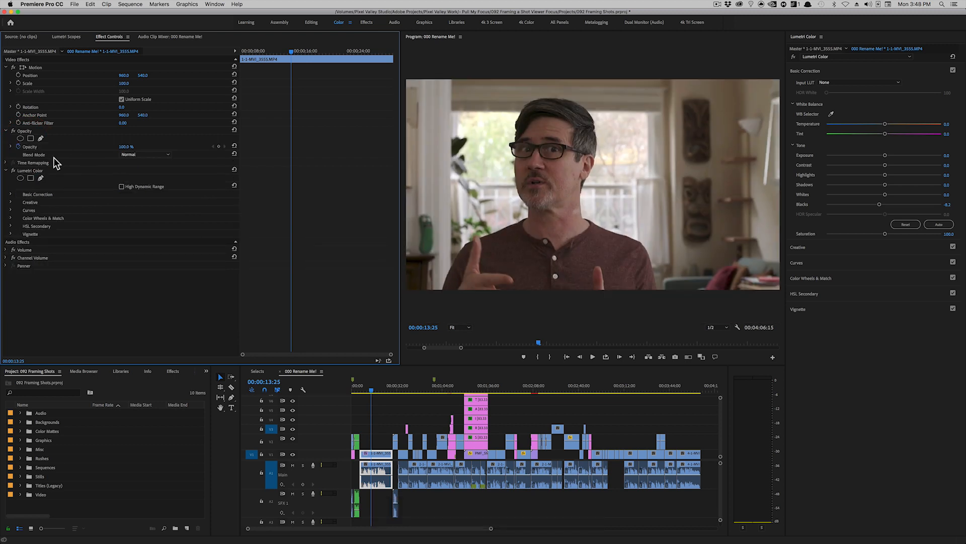
key("super+s")
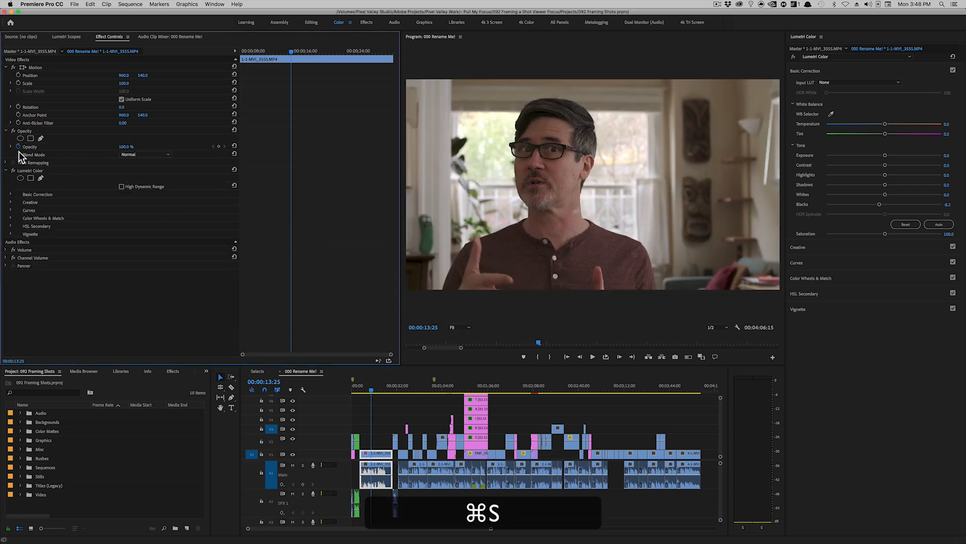
left_click(18, 146)
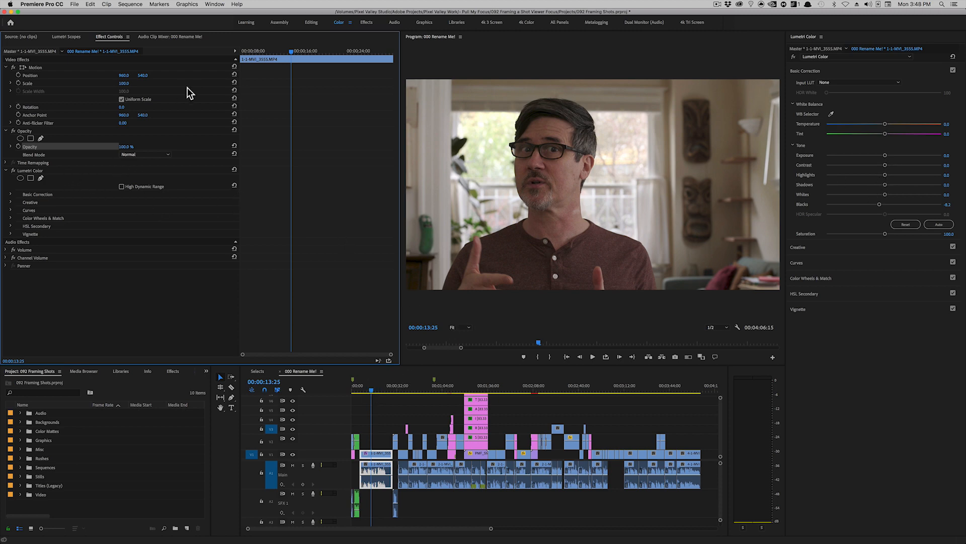
Raise Contrast to 18.7 while viewing the shot at 0 Saturation, and restore Saturation to 100
left_click(71, 37)
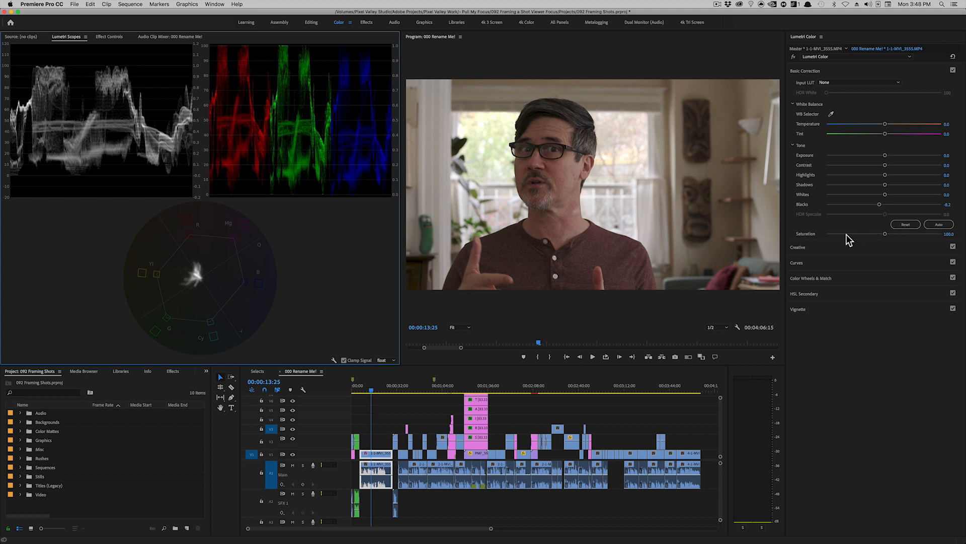
left_click_drag(884, 234, 822, 242)
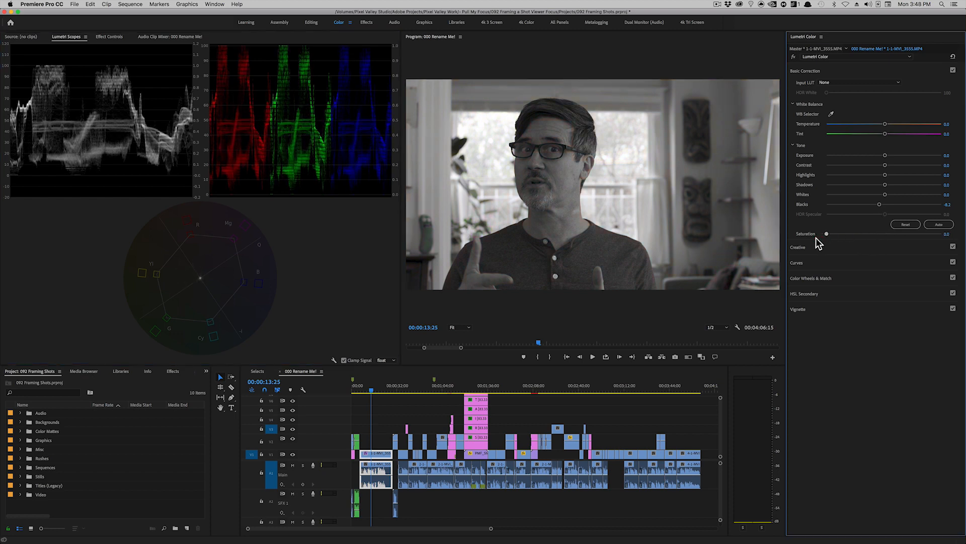
mouse_move(886, 165)
left_mouse_down()
mouse_move(853, 171)
mouse_move(901, 171)
mouse_move(894, 173)
left_mouse_up()
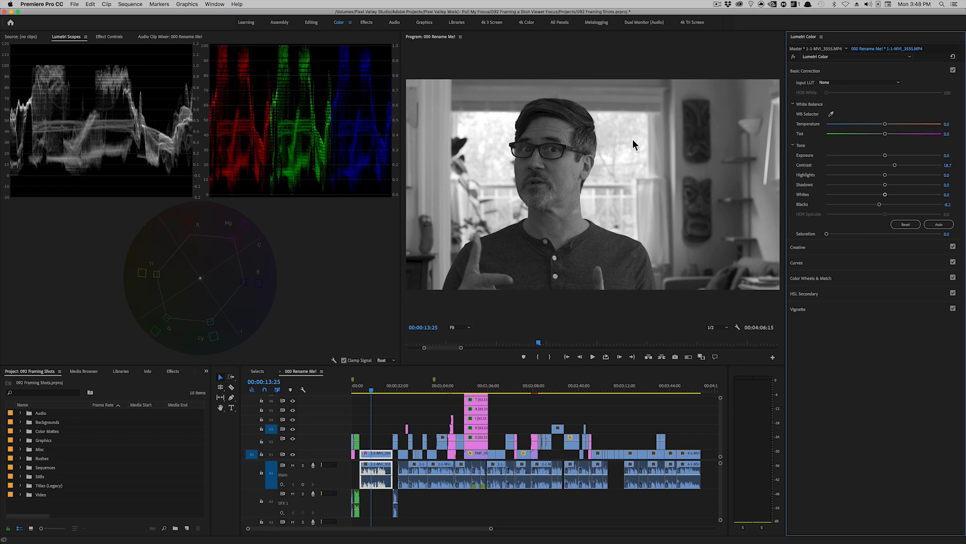
double_click(828, 234)
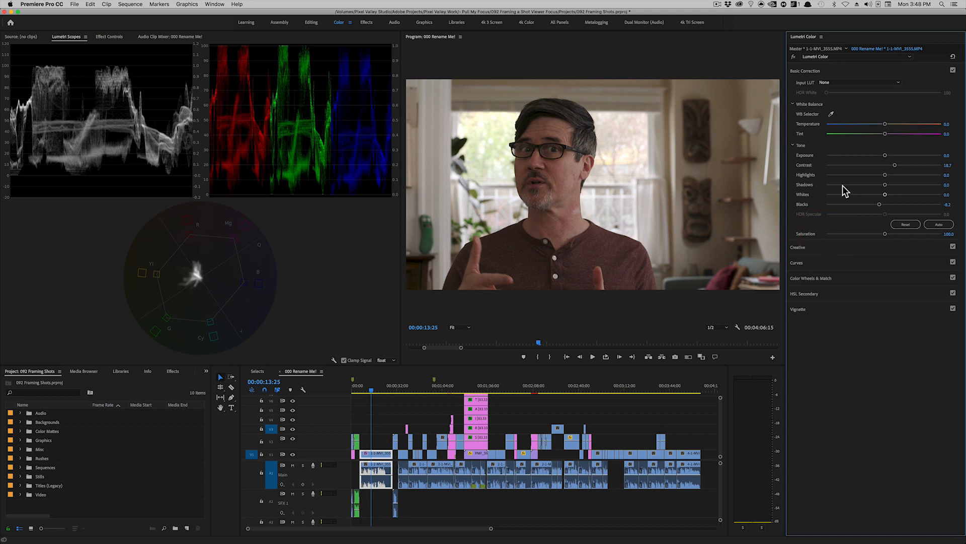
Set Sharpen to 15 and Vibrance to 19.3 in the clip's Creative adjustments
left_click(809, 71)
left_click(801, 86)
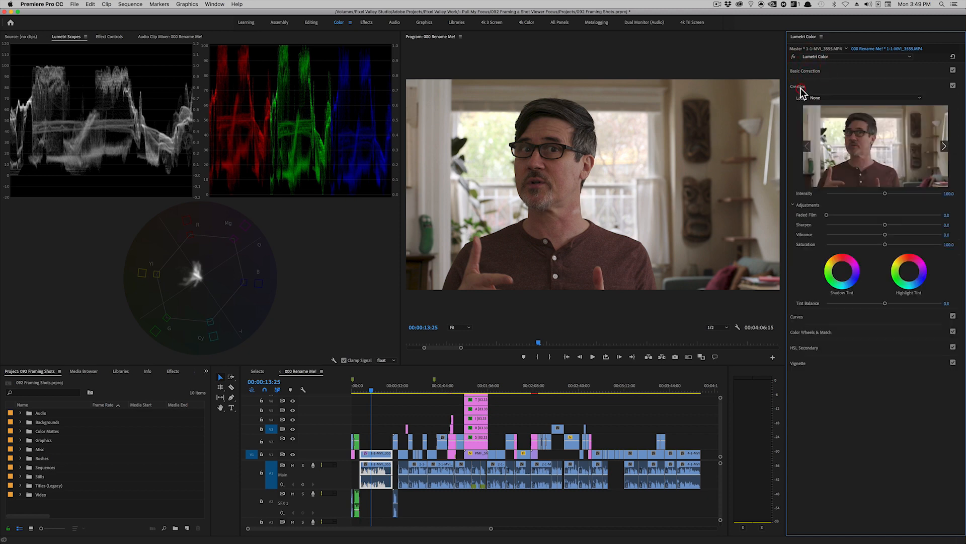
left_click(947, 226)
type("15")
key("Return")
left_click_drag(885, 235, 891, 241)
mouse_move(892, 235)
left_mouse_down()
mouse_move(938, 236)
mouse_move(906, 245)
left_mouse_up()
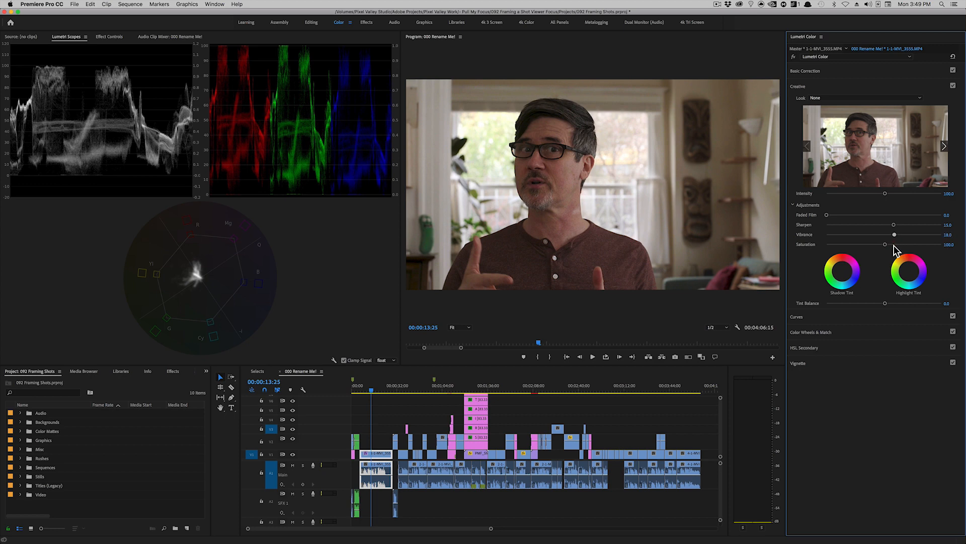
left_click_drag(895, 234, 895, 235)
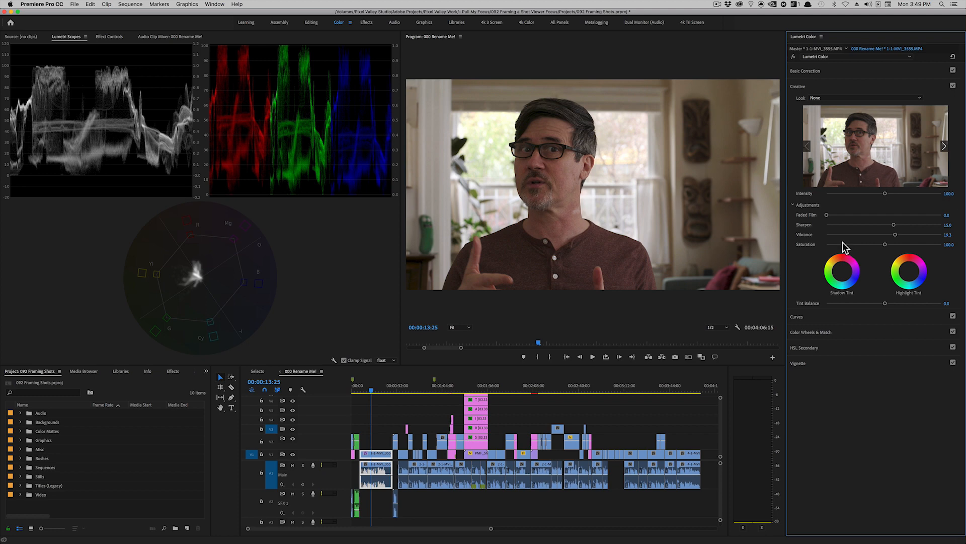
Review the Basic Correction and Creative sections and check the graded shot at 00:00:19:04
left_click(800, 89)
left_click(805, 72)
left_click(805, 72)
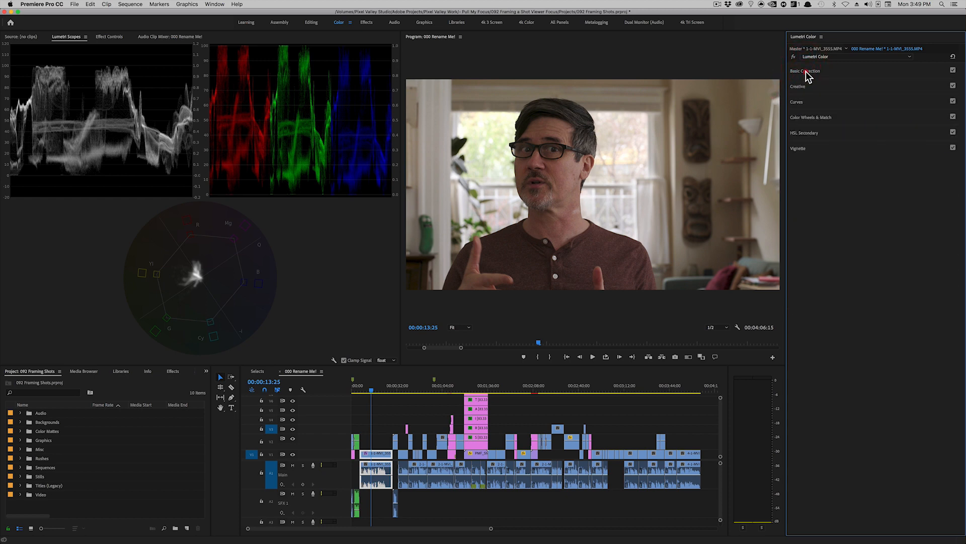
left_click(799, 88)
left_click(800, 88)
left_click(800, 88)
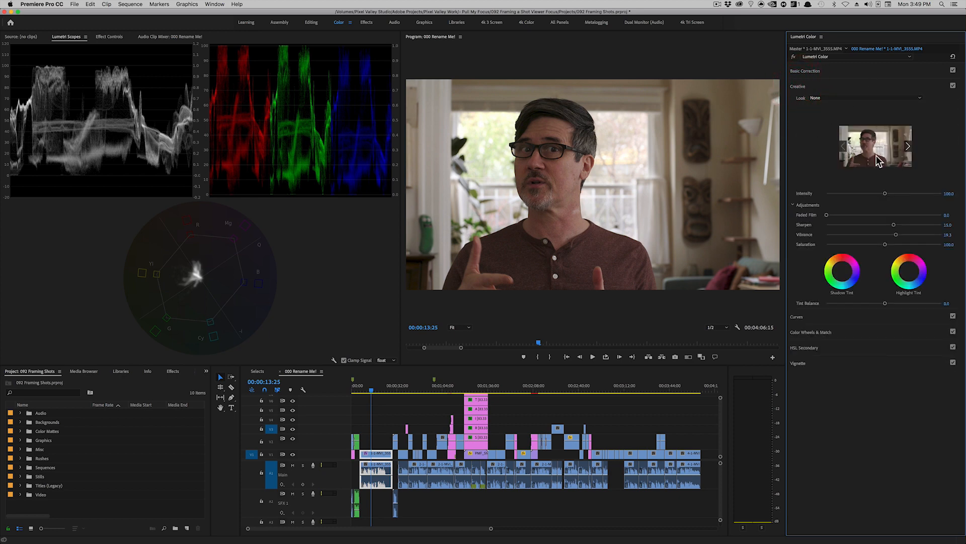
left_click_drag(370, 398, 378, 392)
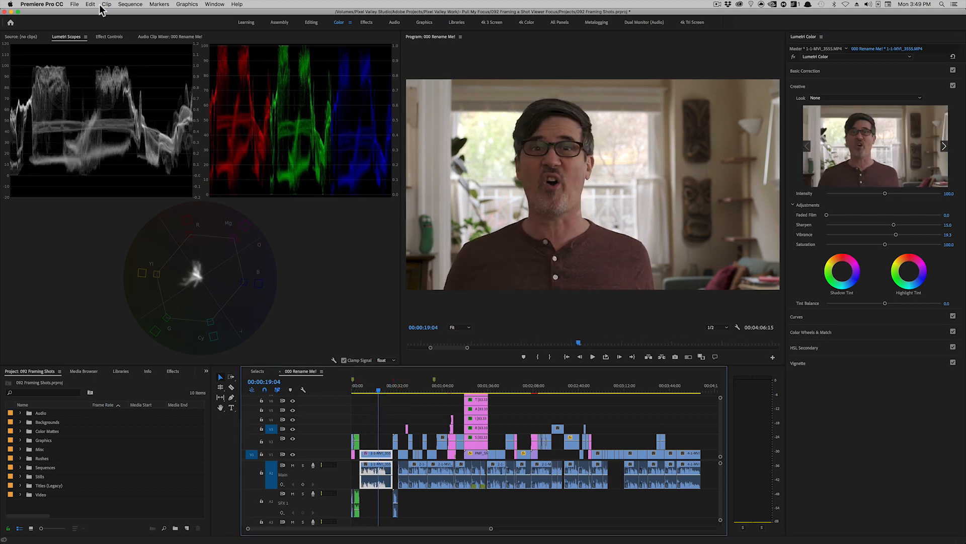
Collapse the clip's effect groups and cut the Lumetri Color effect from the timeline instance of 1-1-MVI_3555.MP4
left_click(108, 36)
left_click(6, 67)
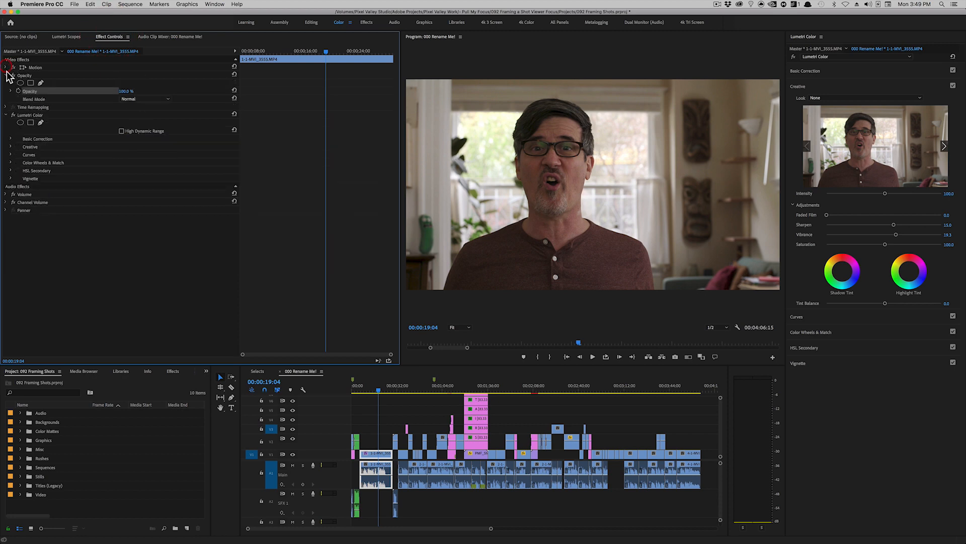
left_click(7, 75)
left_click(6, 91)
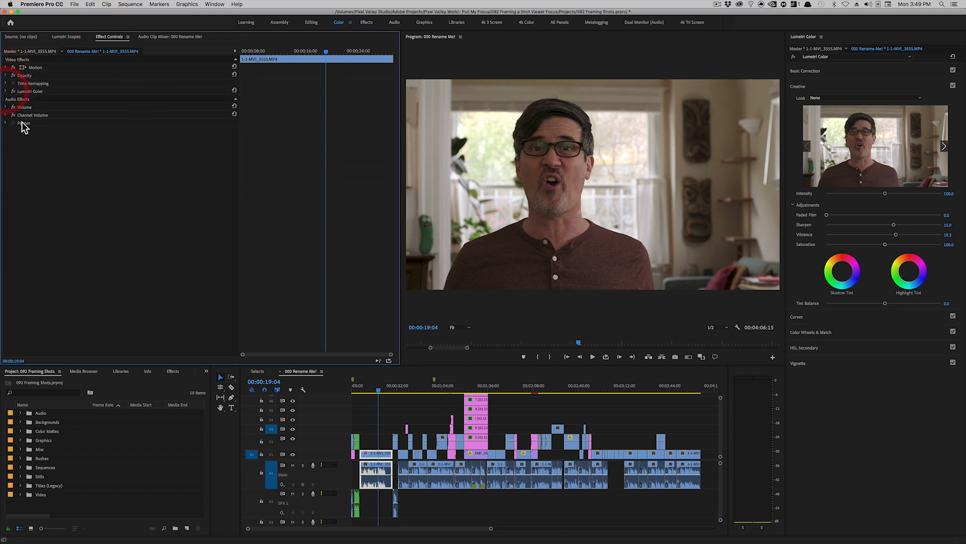
left_click(64, 194)
left_click(31, 91)
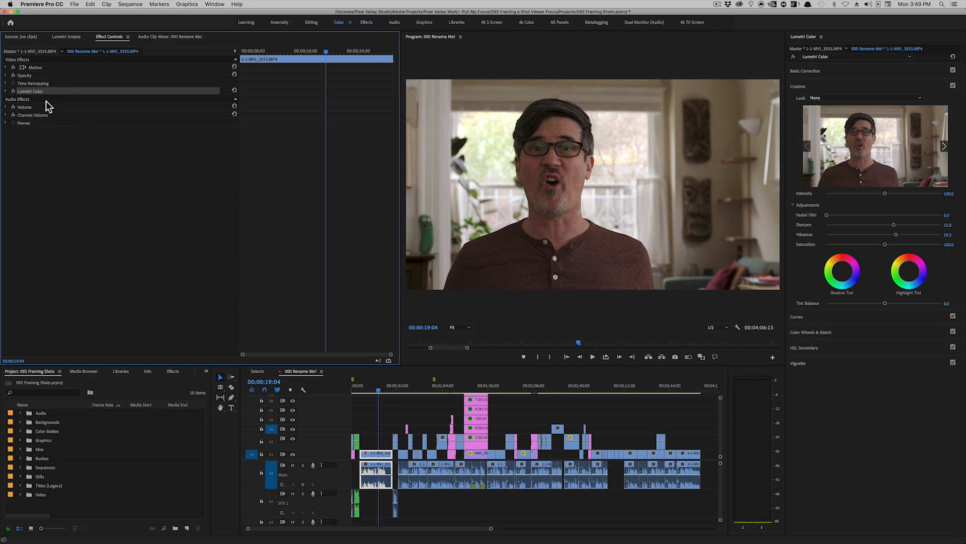
left_click(33, 91)
key("super+x")
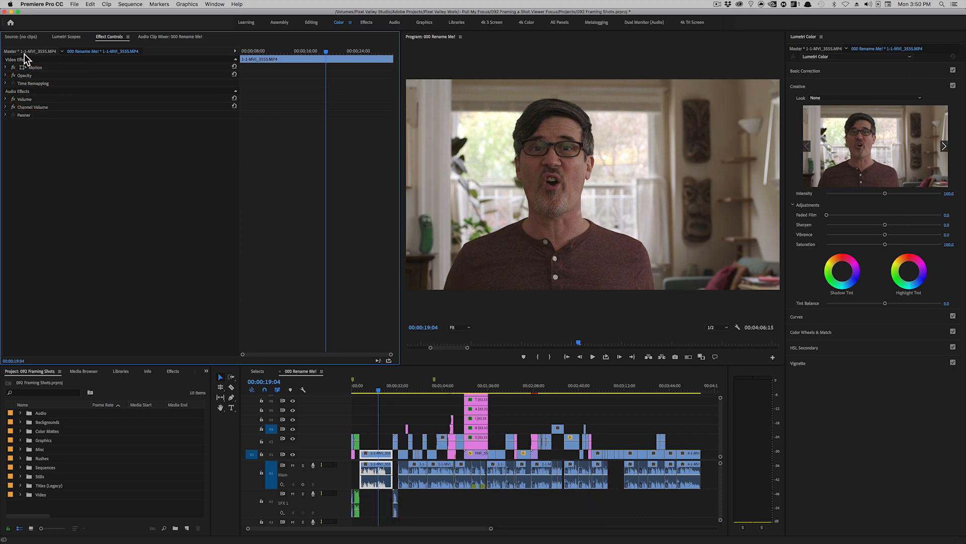
Paste the cut Lumetri Color effect onto the master clip of 1-1-MVI_3555.MP4
scroll(35, 54, "up", 5)
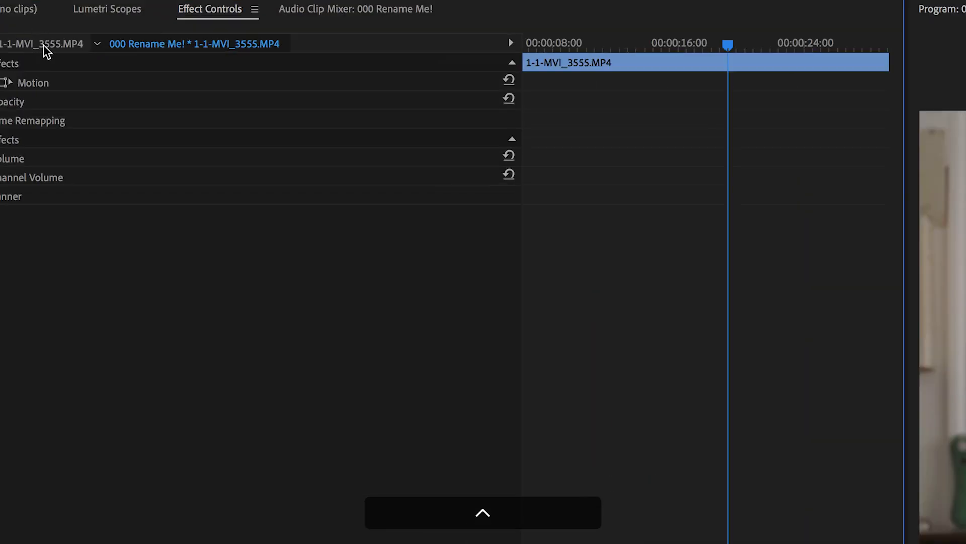
scroll(47, 52, "down", 5)
left_click(39, 53)
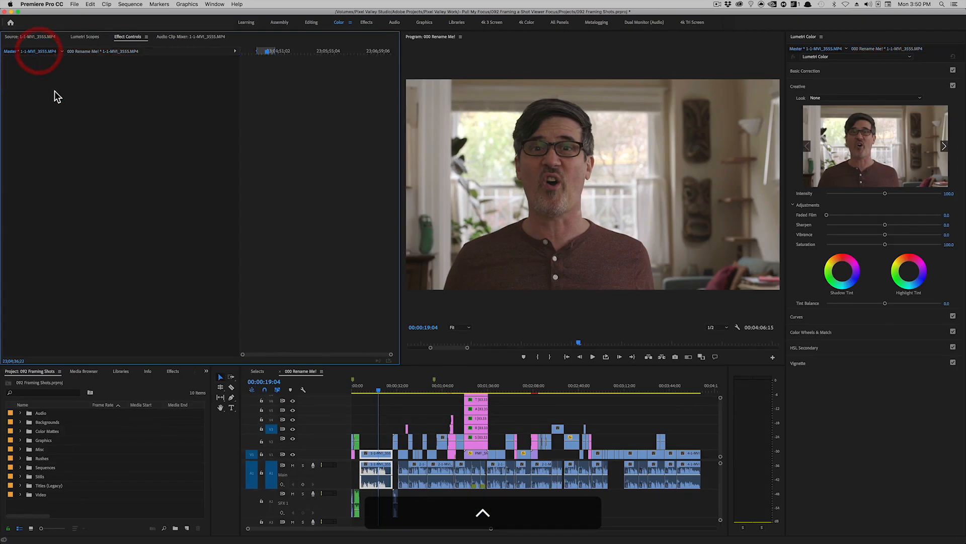
key("super+v")
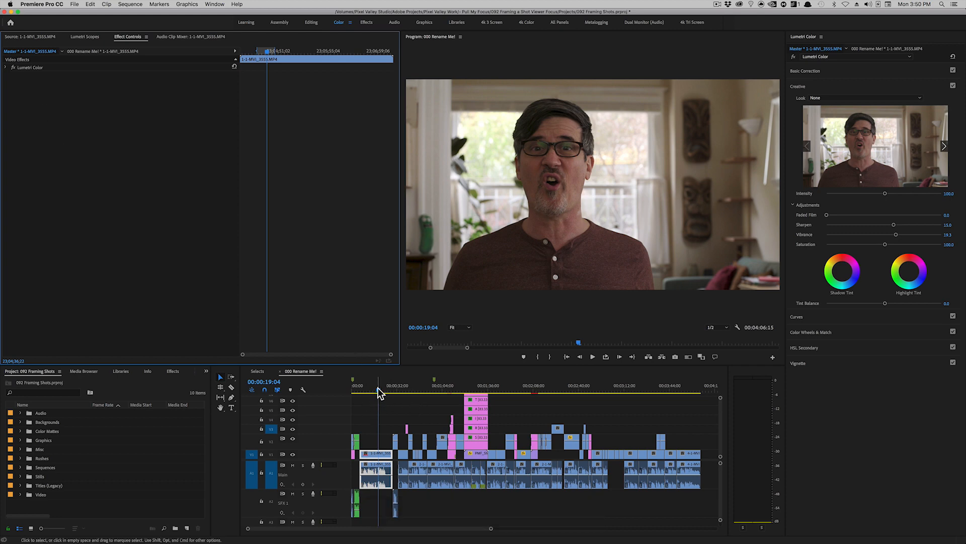
Paste the Lumetri Color grade onto the master clip of the next talking-head shot, 2-1-MVI_3556.MP4
left_click_drag(380, 391, 404, 392)
key("=")
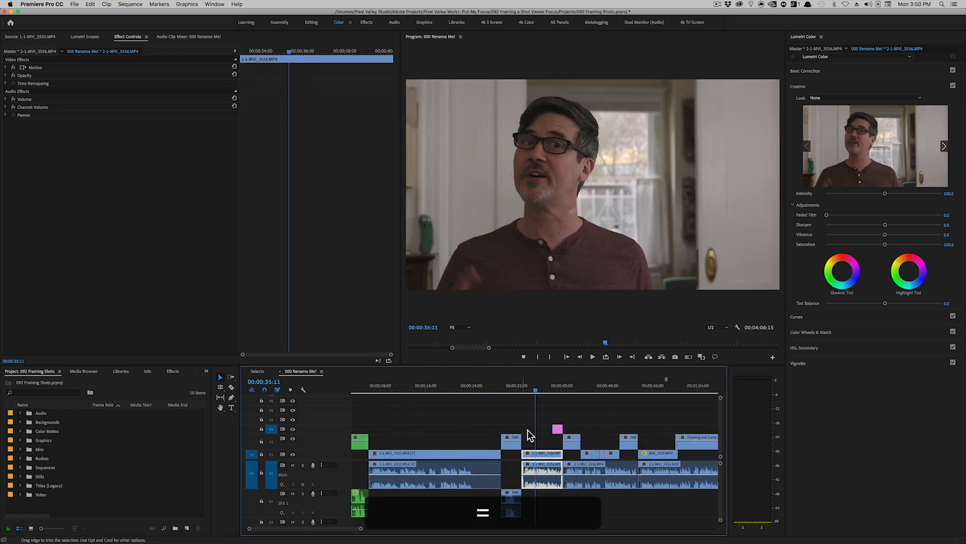
mouse_move(532, 391)
left_mouse_down()
mouse_move(445, 396)
mouse_move(542, 392)
left_mouse_up()
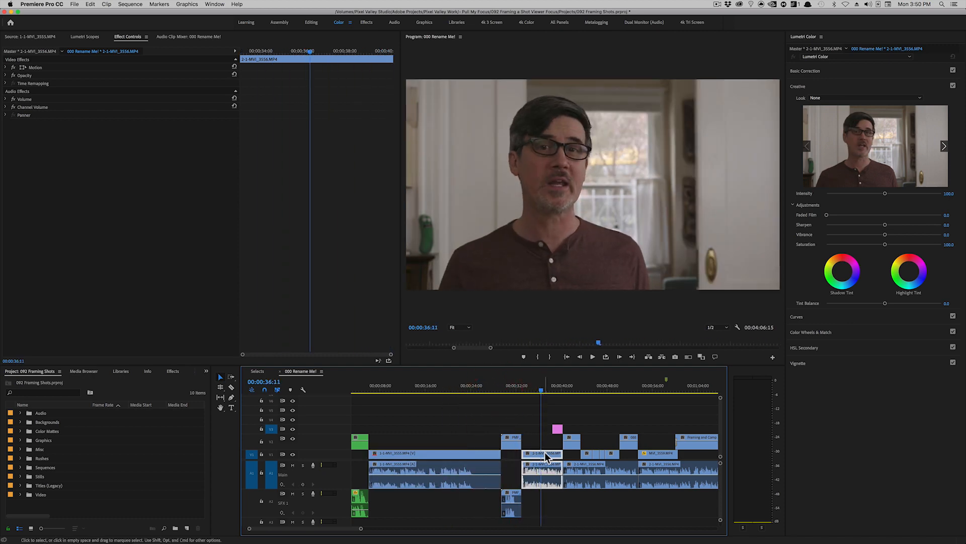
left_click(38, 51)
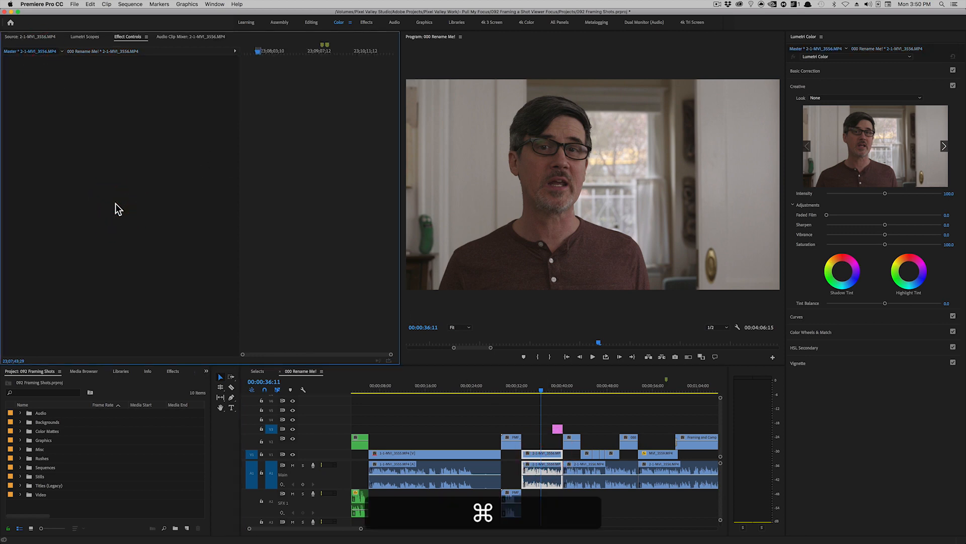
key("super+v")
Apply the copied Lumetri Color grade to the master clip of the wide shot MVI_3559.MP4
mouse_move(550, 393)
left_mouse_down()
mouse_move(463, 395)
mouse_move(544, 396)
left_mouse_up()
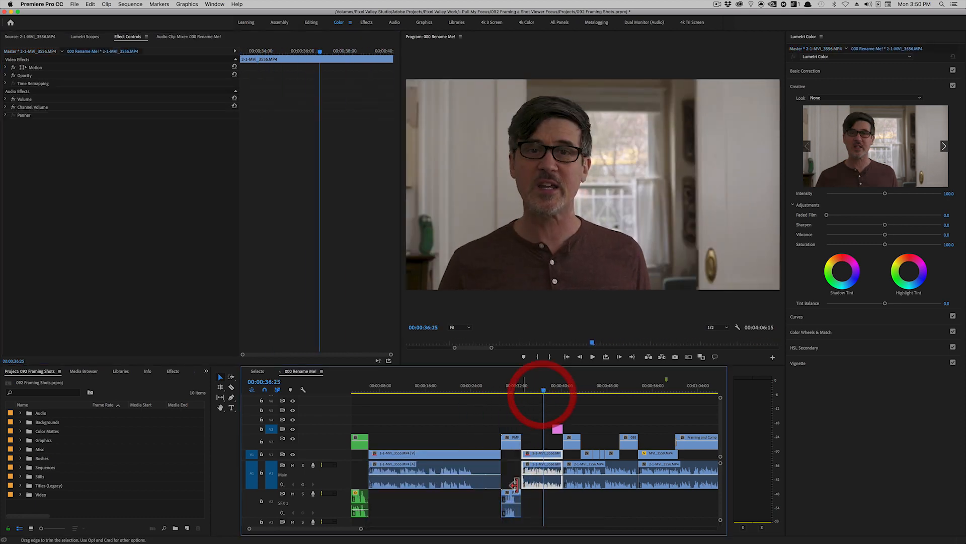
left_click_drag(354, 528, 367, 530)
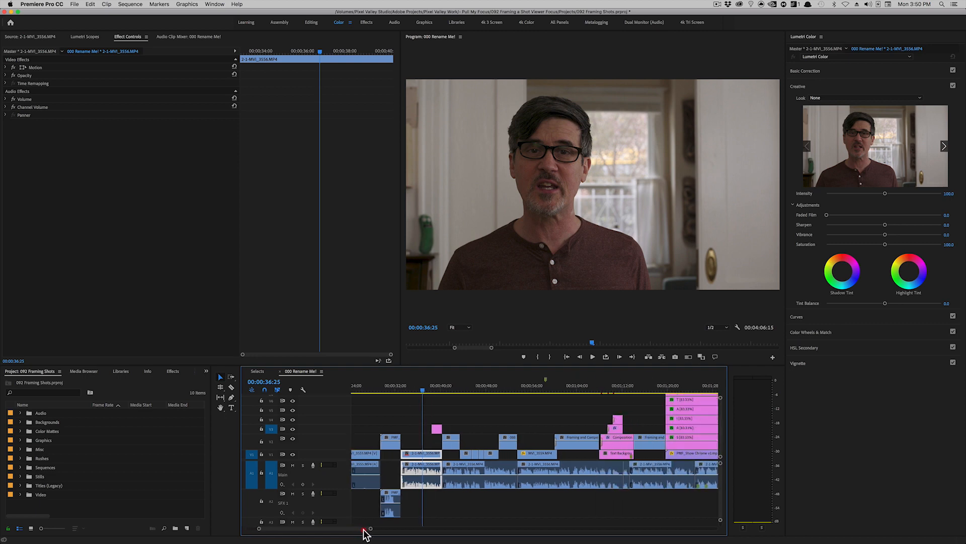
left_click_drag(420, 393, 517, 389)
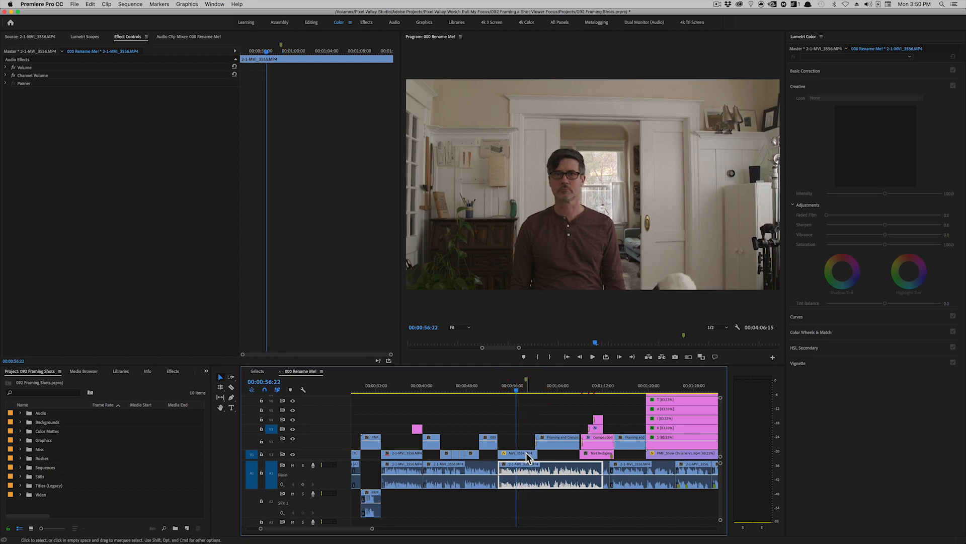
left_click(528, 456)
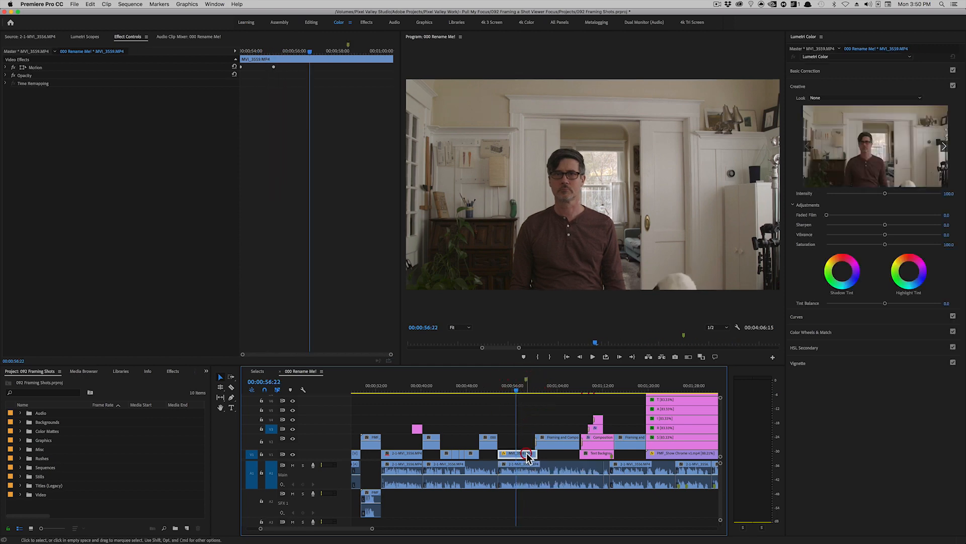
left_click(40, 52)
left_click(90, 173)
key("super+v")
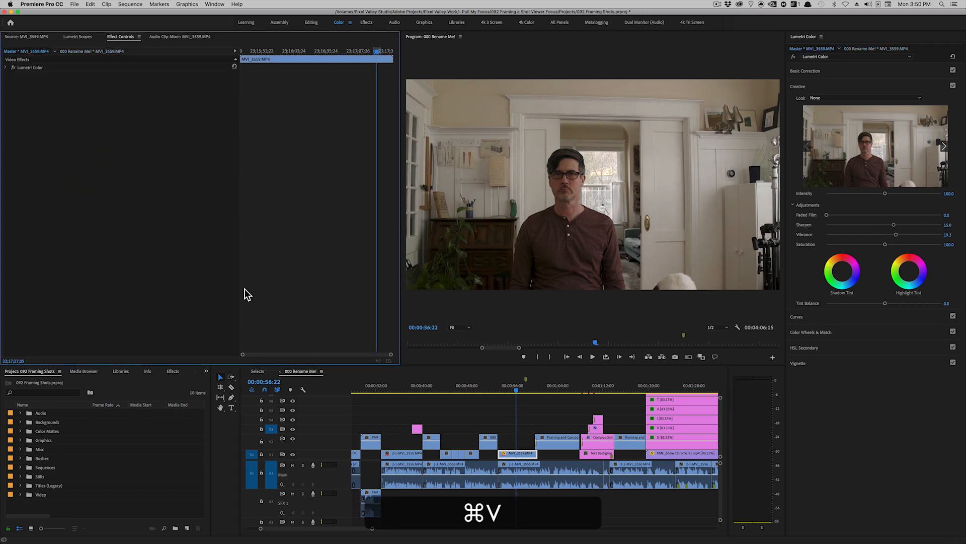
For the table shot 8-2-MVI_2604-balance.MP4, set Blacks to -13.4 and Exposure to 1.0 in Basic Correction, using the Lumetri scopes
left_click(521, 391)
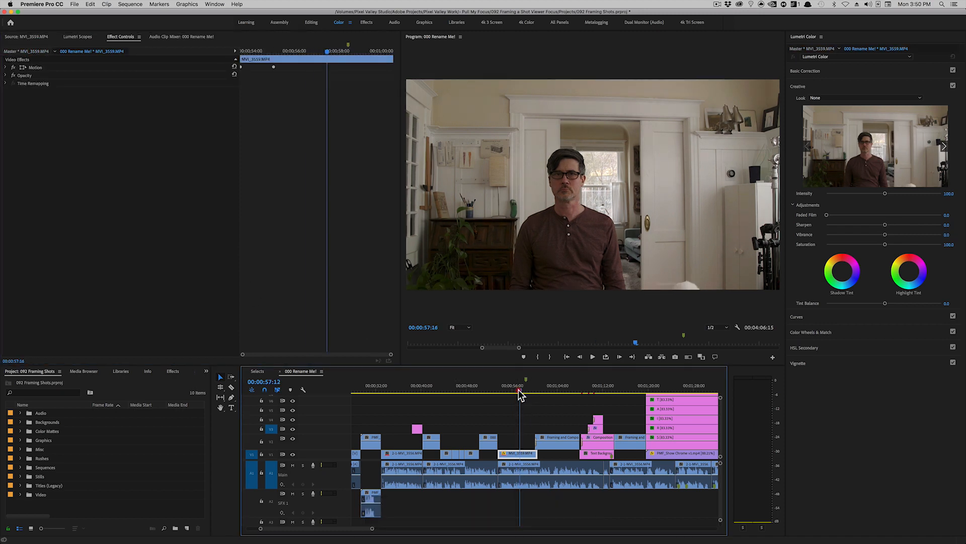
left_click_drag(521, 393, 624, 398)
left_click_drag(356, 527, 381, 529)
mouse_move(484, 389)
left_mouse_down()
mouse_move(520, 388)
mouse_move(491, 388)
left_mouse_up()
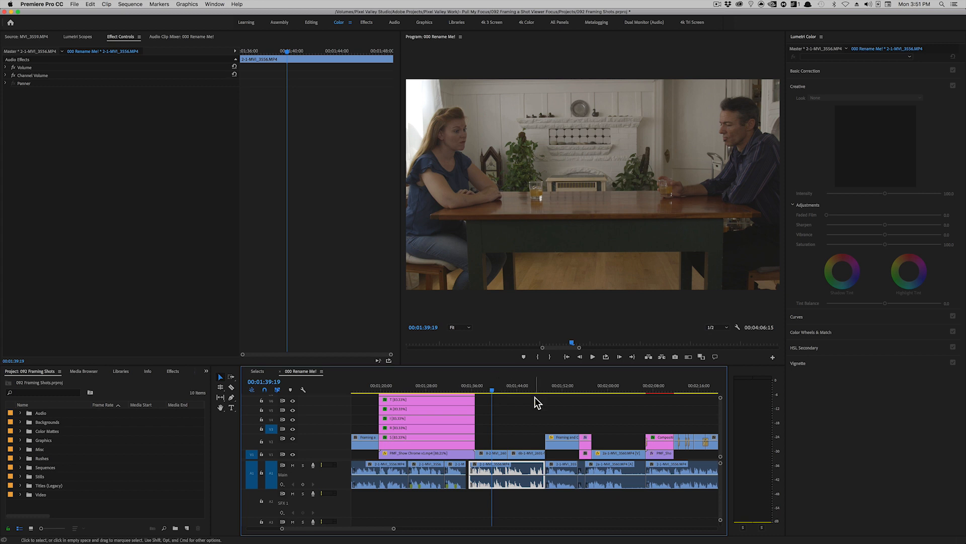
left_click(495, 453)
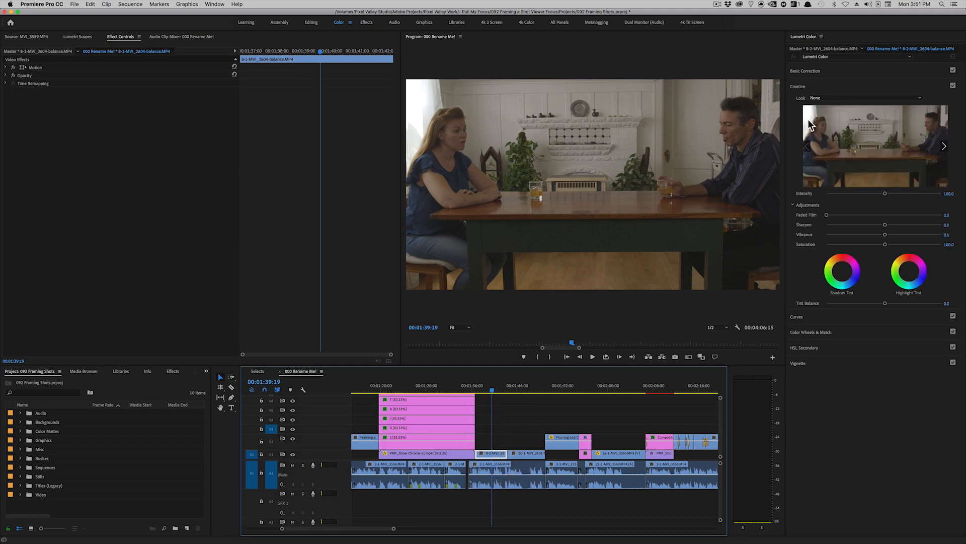
left_click(77, 37)
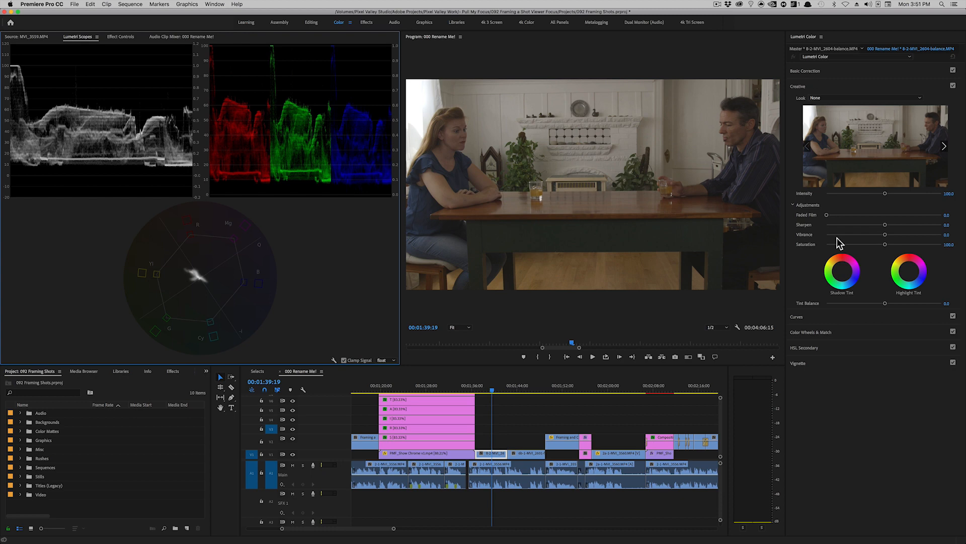
left_click(805, 71)
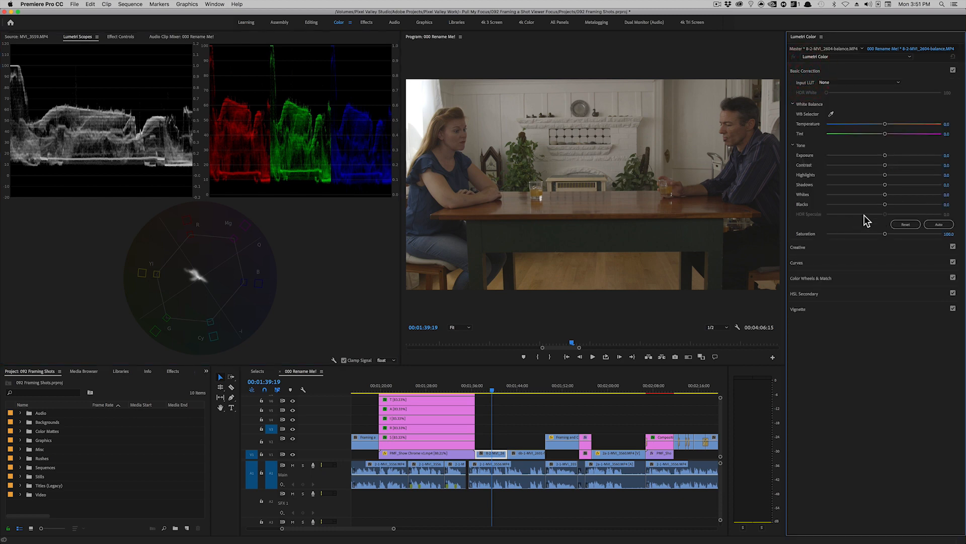
left_click_drag(883, 204, 874, 205)
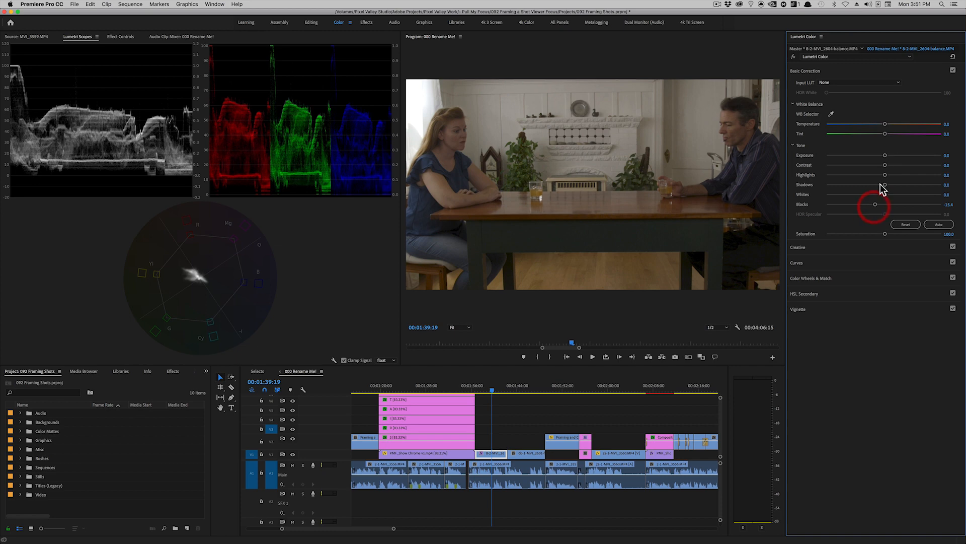
left_click_drag(886, 159, 895, 156)
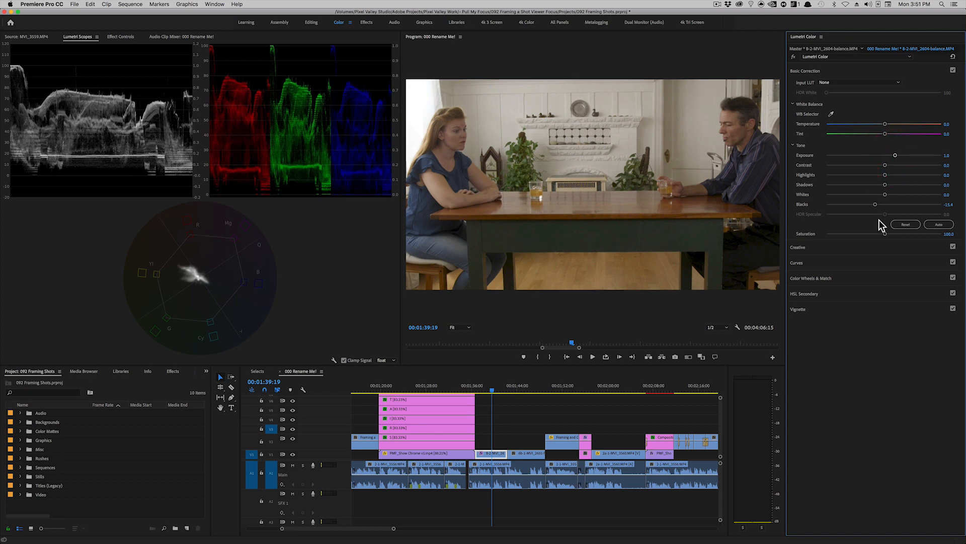
Raise the table shot's Contrast to 30.3 while viewing it at 0 Saturation, and restore Saturation to 100
left_click_drag(883, 234, 805, 237)
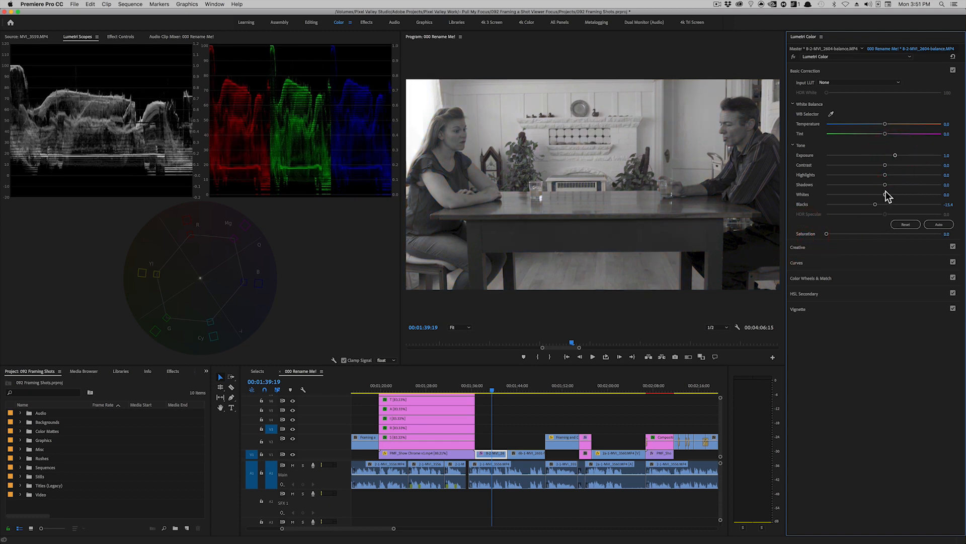
left_click_drag(885, 166, 900, 167)
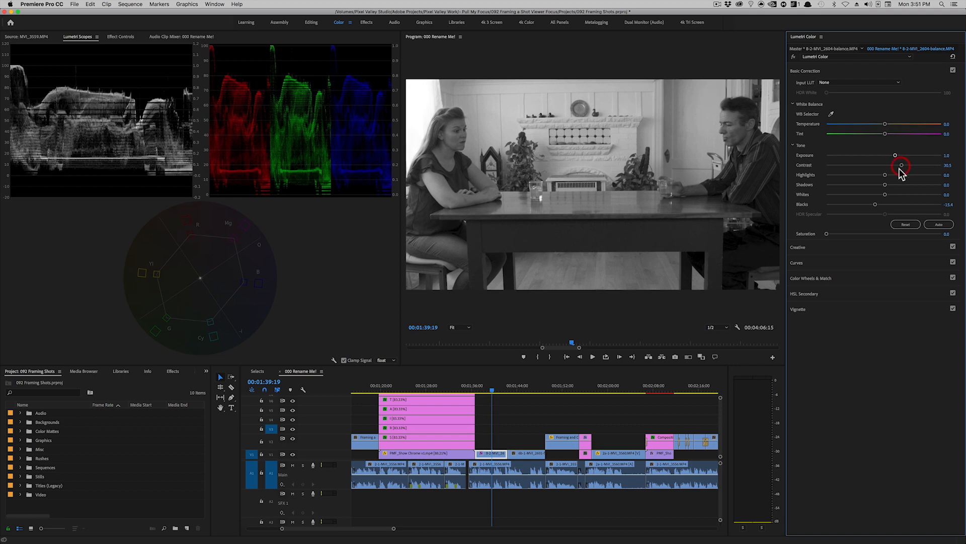
double_click(828, 232)
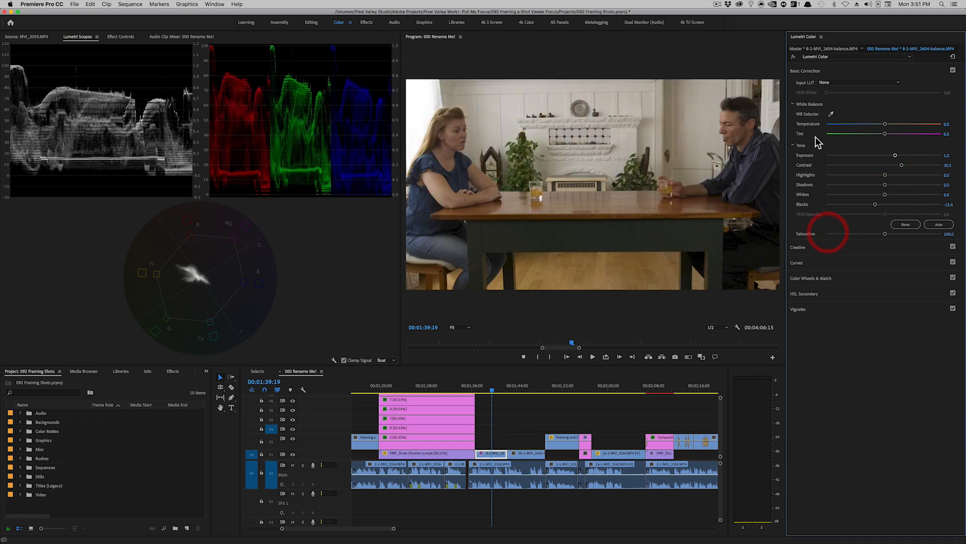
Set Sharpen to 10 and Vibrance to about 11 in the table shot's Creative adjustments
left_click(805, 71)
left_click(799, 87)
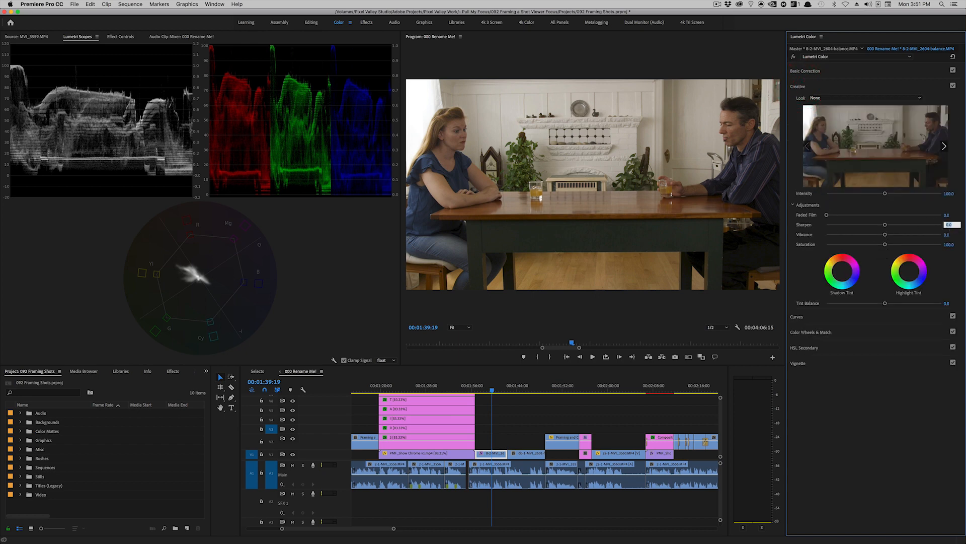
type("10")
key("Return")
left_click_drag(885, 235, 890, 235)
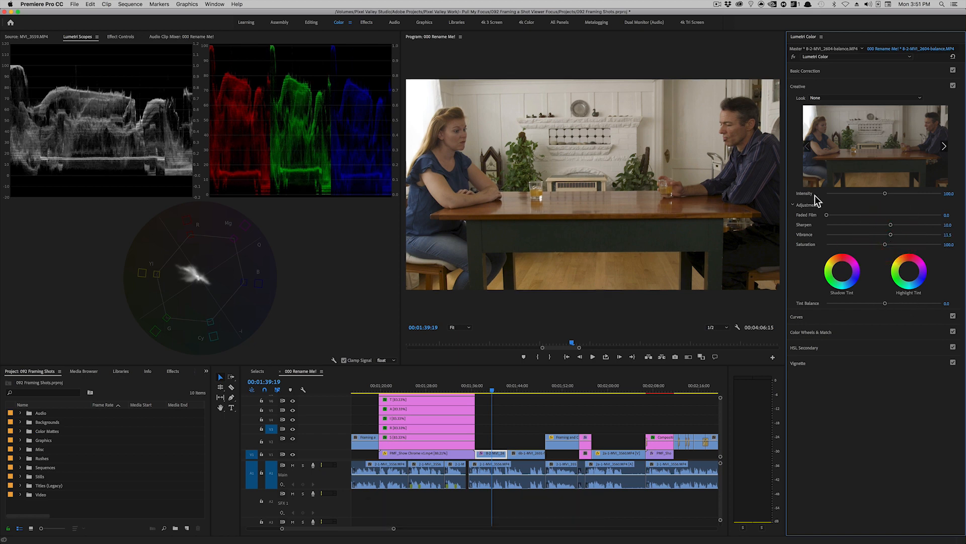
Compare the table shot with and without its Creative and Basic Correction adjustments, leaving both enabled
left_click(796, 86)
left_click(953, 86)
left_click(953, 70)
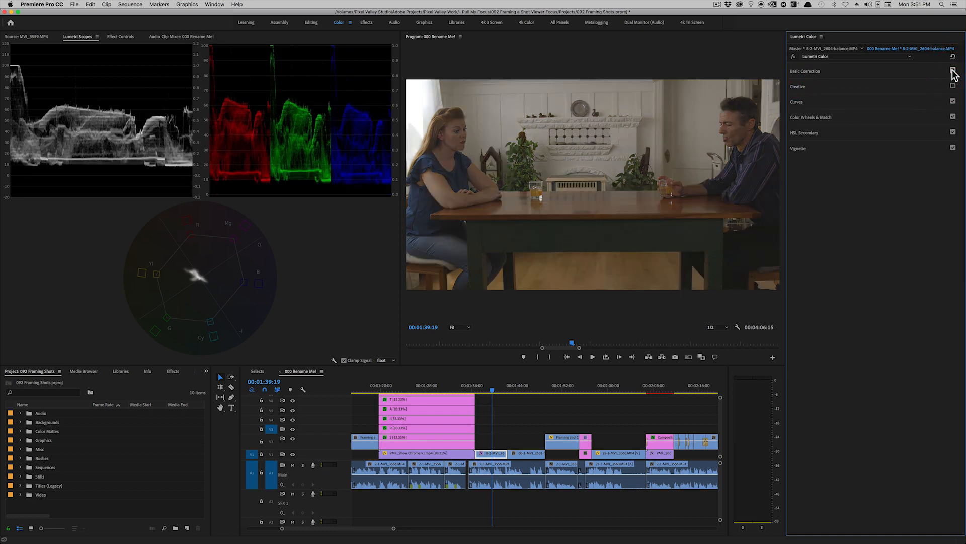
left_click(952, 71)
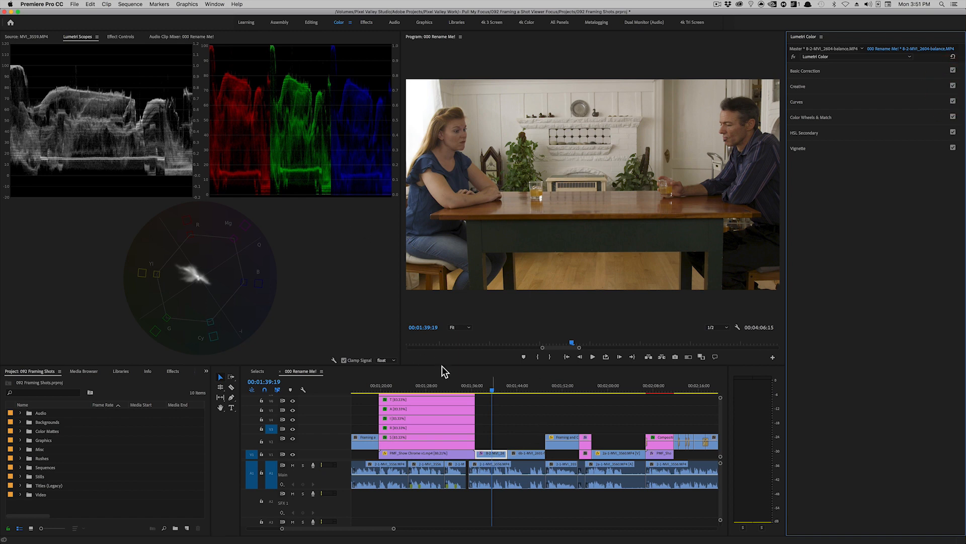
Move the Lumetri Color effect from the timeline instance of 8-2-MVI_2604-balance.MP4 to its master clip
left_click(127, 36)
left_click(31, 91)
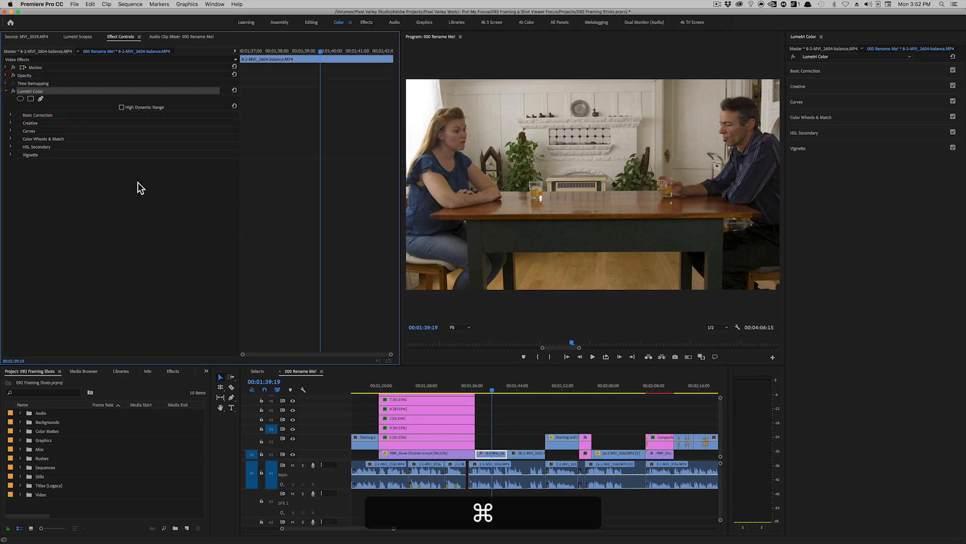
key("super+x")
left_click(45, 50)
left_click(91, 172)
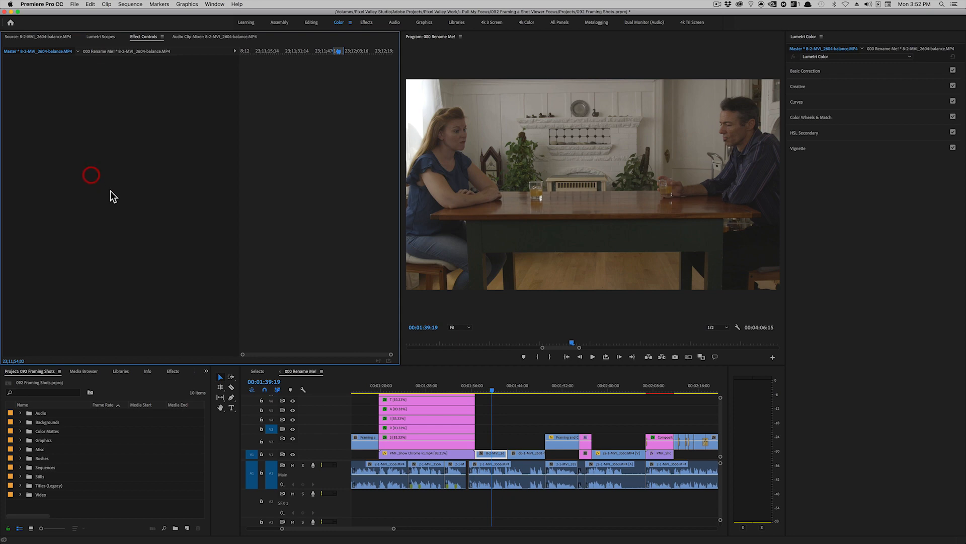
key("super+v")
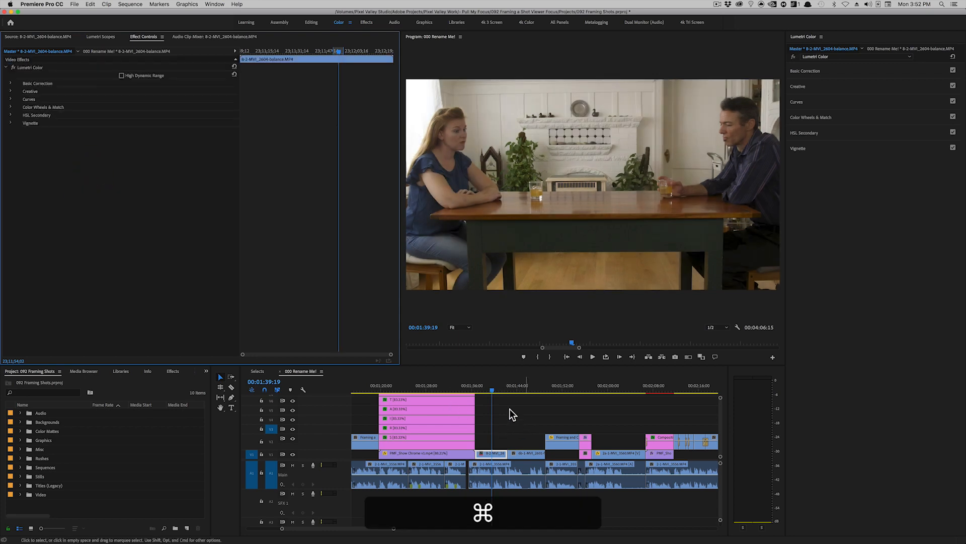
Paste the table shot's Lumetri Color grade onto the master clip of 6b-1-MVI_2601-forground.MP4
left_click(506, 390)
left_click_drag(507, 390, 519, 390)
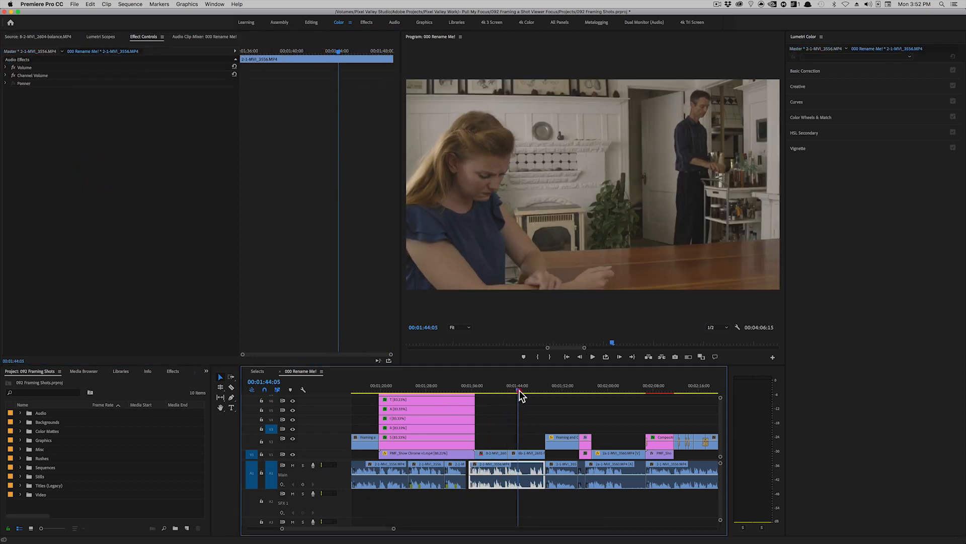
left_click(535, 454)
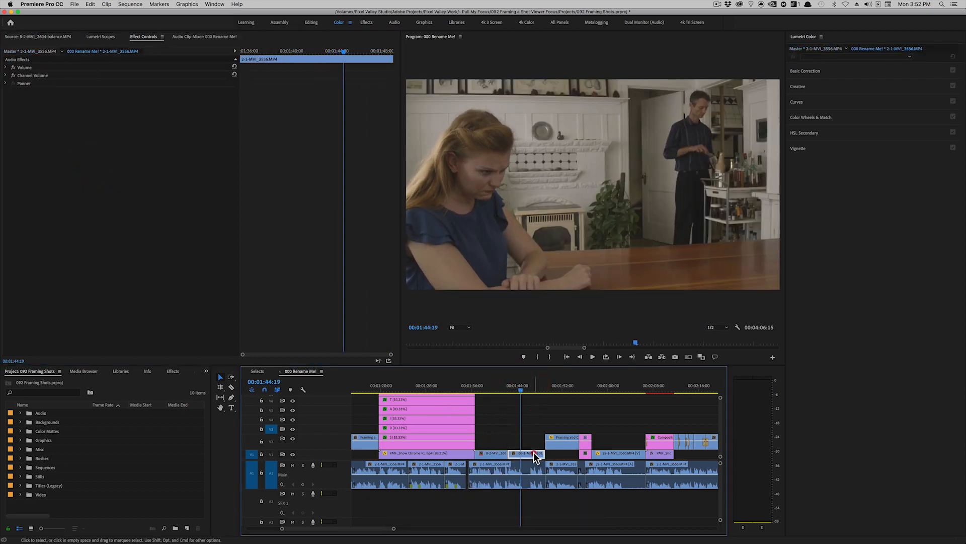
left_click(46, 51)
key("super+v")
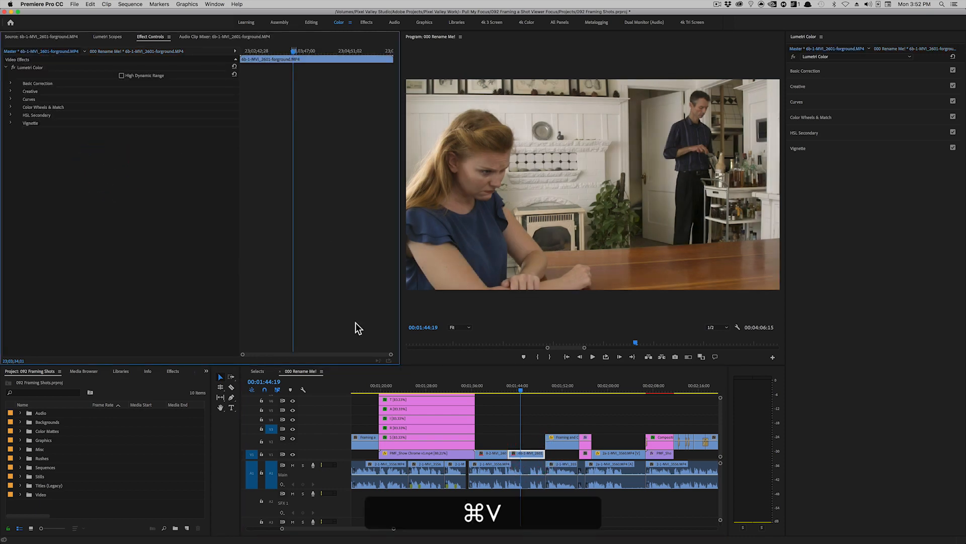
Return to MVI_3559.MP4 at about 00:00:56 and copy the Lumetri Color effect from its master clip
mouse_move(520, 391)
left_mouse_down()
mouse_move(497, 394)
mouse_move(562, 404)
left_mouse_up()
left_click_drag(377, 528, 388, 528)
mouse_move(464, 390)
left_mouse_down()
mouse_move(527, 394)
mouse_move(516, 395)
left_mouse_up()
left_click_drag(395, 528, 368, 530)
left_click(473, 388)
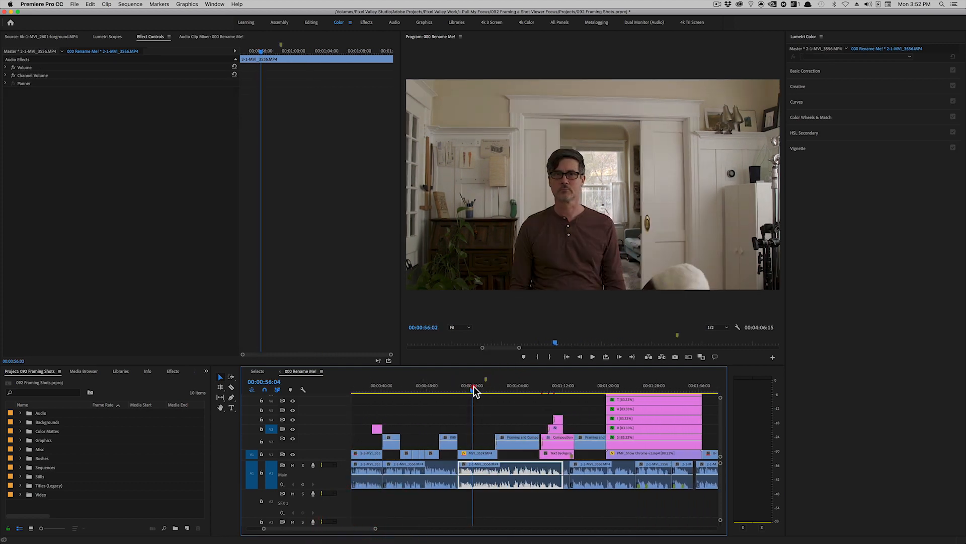
left_click(479, 453)
left_click(33, 51)
left_click(29, 68)
Paste the copied Lumetri Color effect onto the master clip of 2a-1-MVI_3560.MP4, near 00:02:01:04
left_click_drag(365, 529, 388, 529)
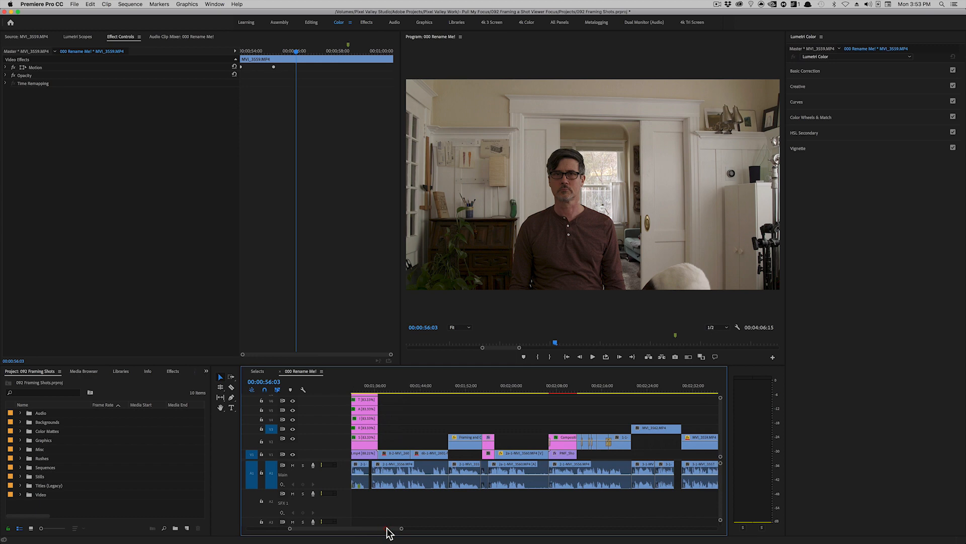
left_click(519, 388)
left_click(528, 458)
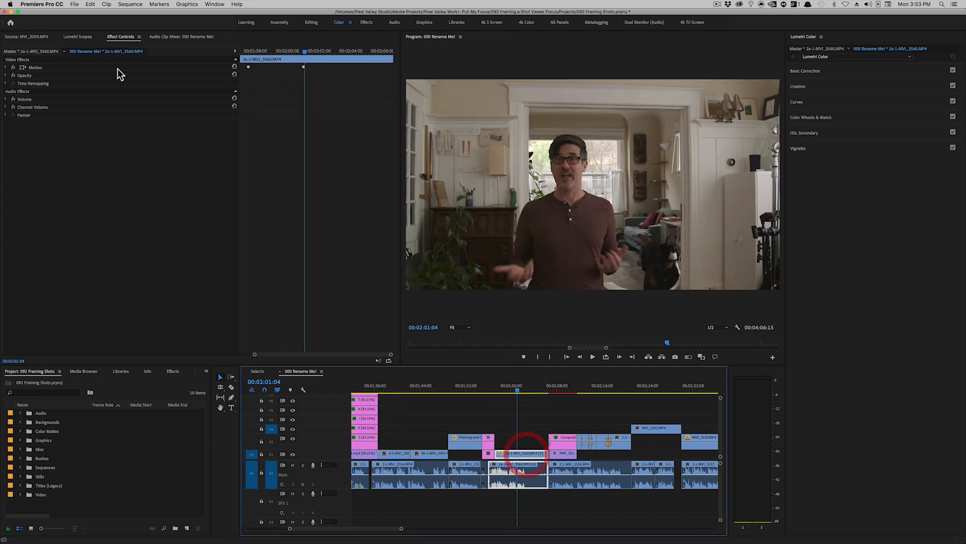
left_click(43, 51)
left_click(89, 169)
key("super+v")
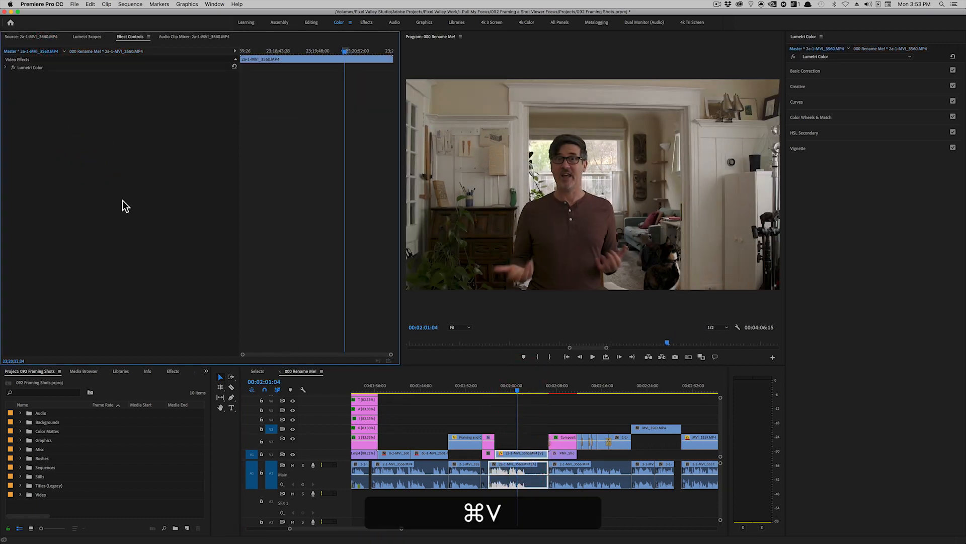
Apply automatic Basic Correction tone to the bookshelf shot MVI_3561.MP4 at 00:02:11:29
left_click_drag(366, 532, 373, 528)
left_click(457, 388)
left_click_drag(456, 392, 485, 391)
key("equal")
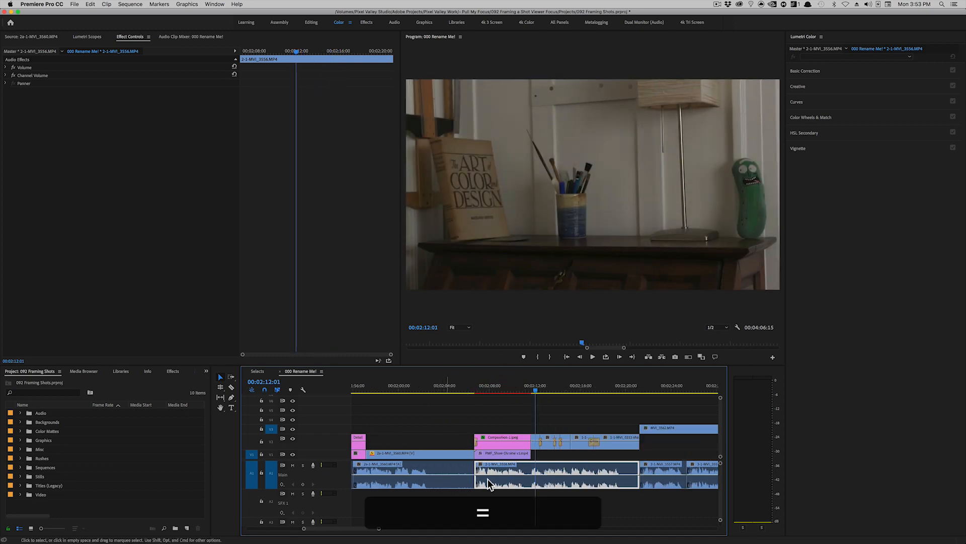
scroll(367, 525, "down", 3)
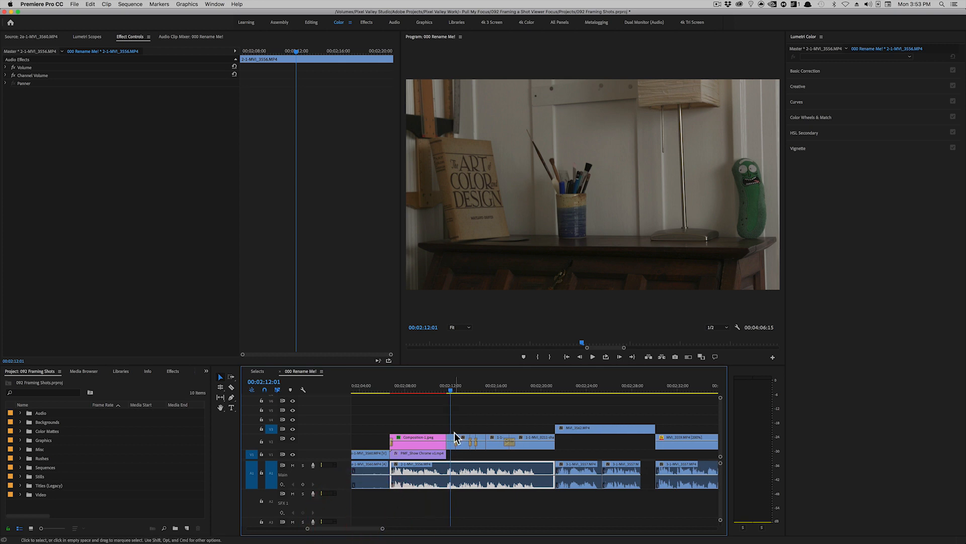
left_click_drag(478, 425, 450, 442)
left_click(815, 72)
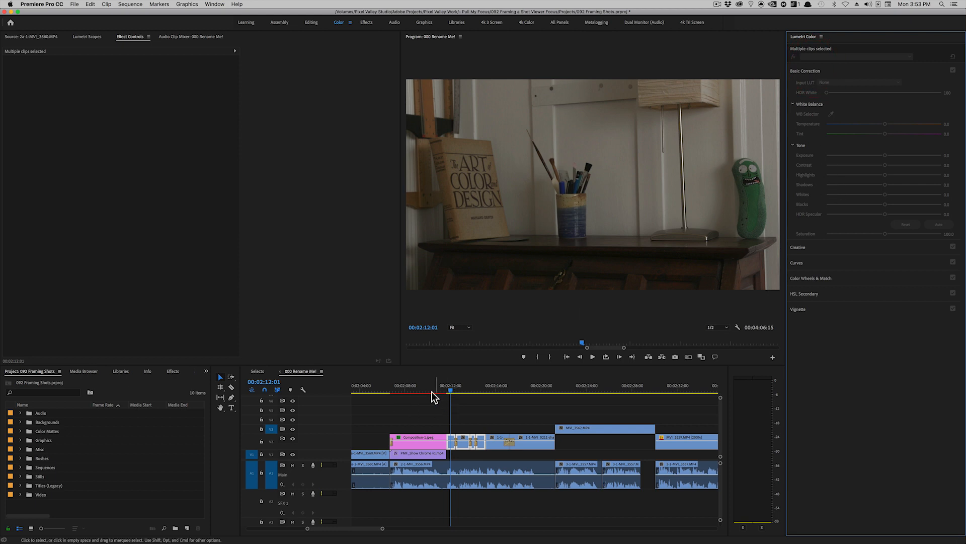
left_click(442, 410)
left_click(449, 392)
left_click(450, 388)
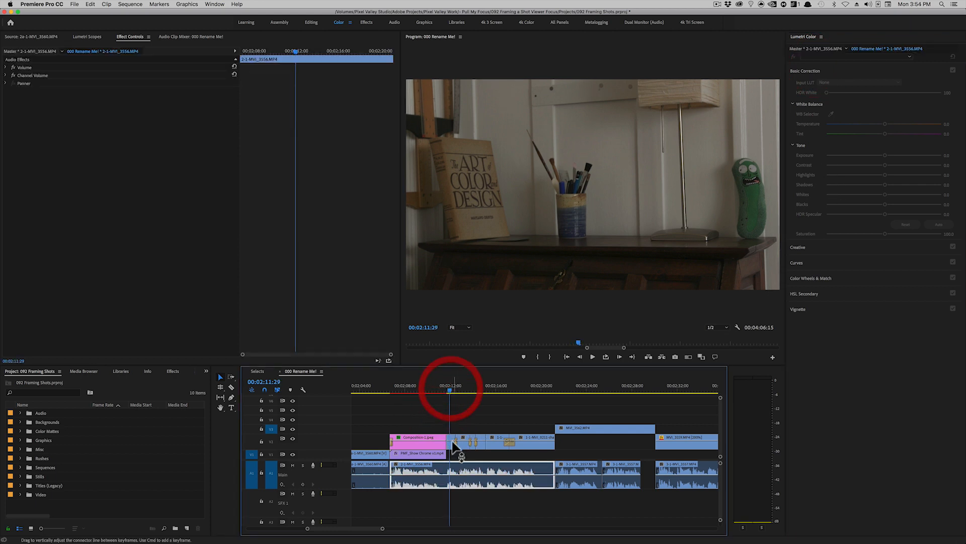
left_click(450, 442)
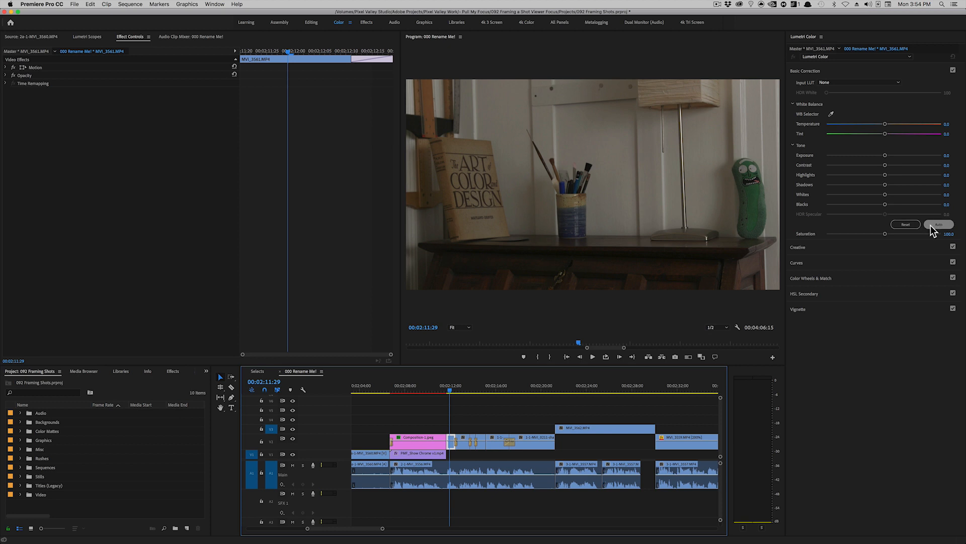
left_click(932, 225)
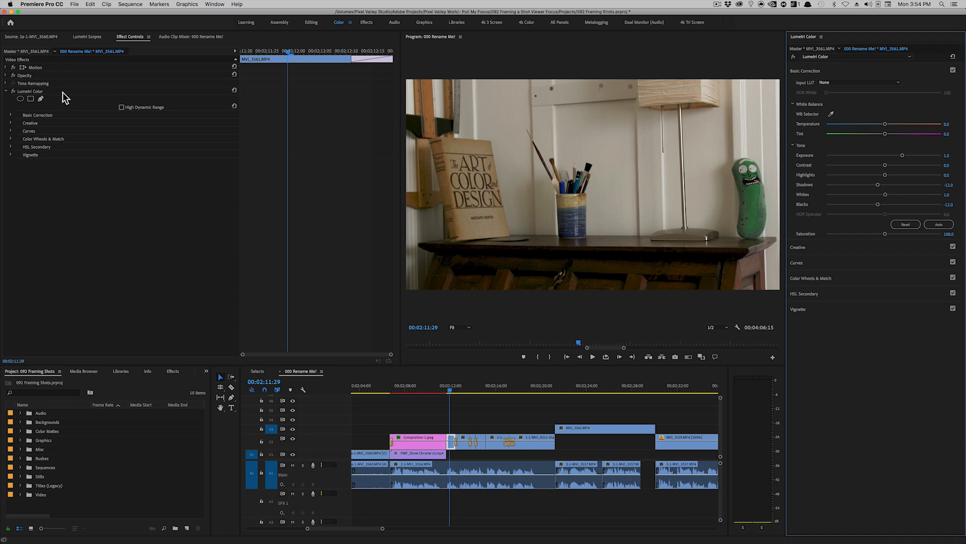
Move the Lumetri Color effect from the timeline instance of MVI_3561.MP4 to its master clip
left_click(26, 91)
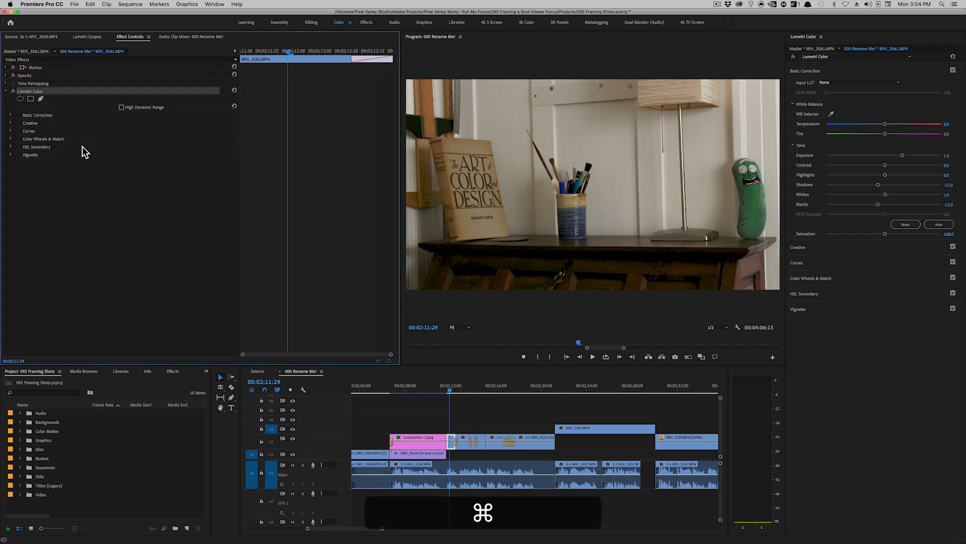
key("super+x")
left_click(33, 51)
left_click(76, 142)
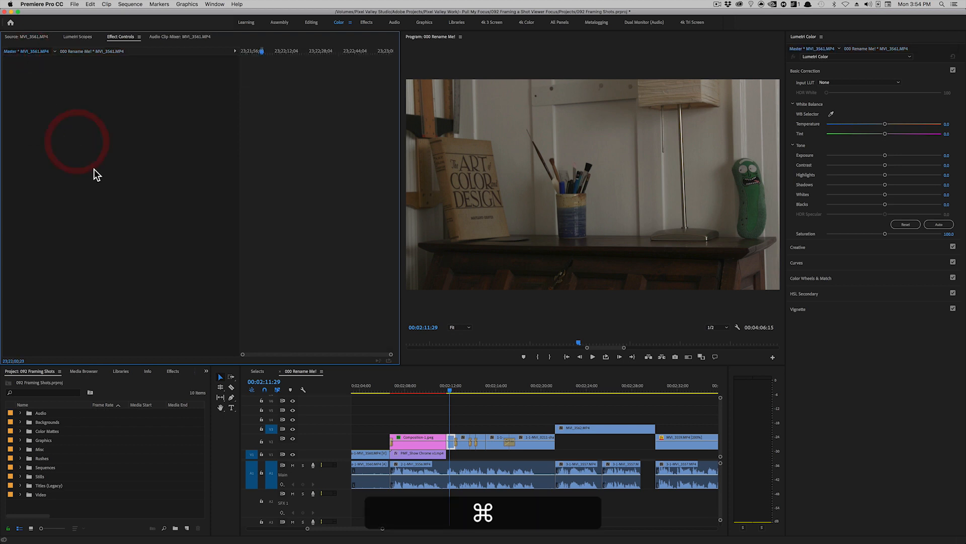
key("super+v")
Lower Blacks to about -32 on 1-1-MVI_0211-sharp soft focus.MP4 at 00:02:16:03, judging the levels with the Lumetri Scopes
left_click_drag(455, 394, 469, 392)
left_click_drag(469, 391, 498, 408)
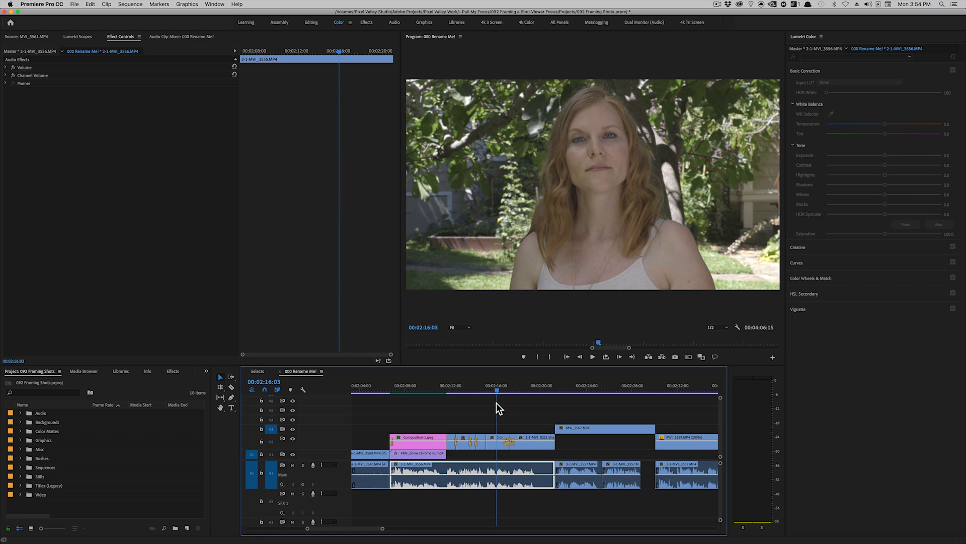
left_click(498, 441)
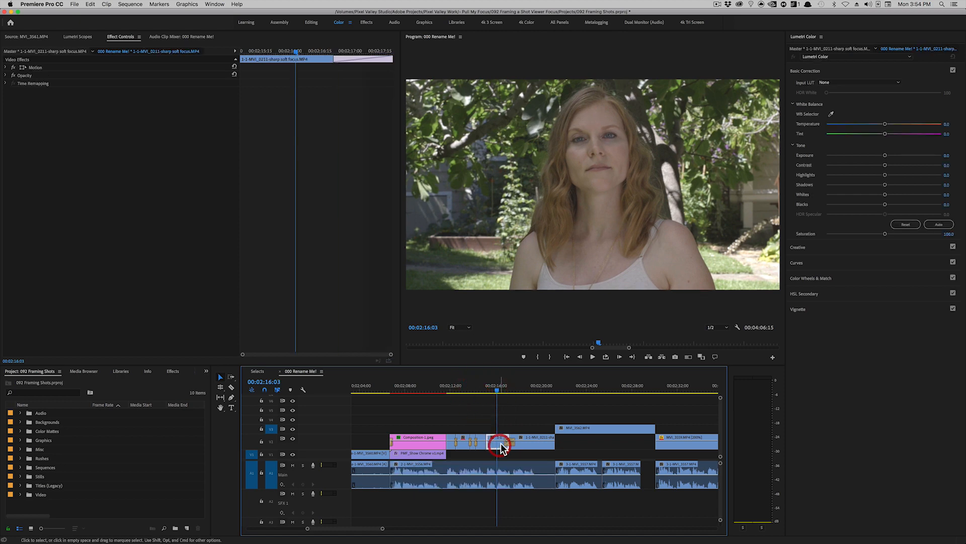
left_click(78, 37)
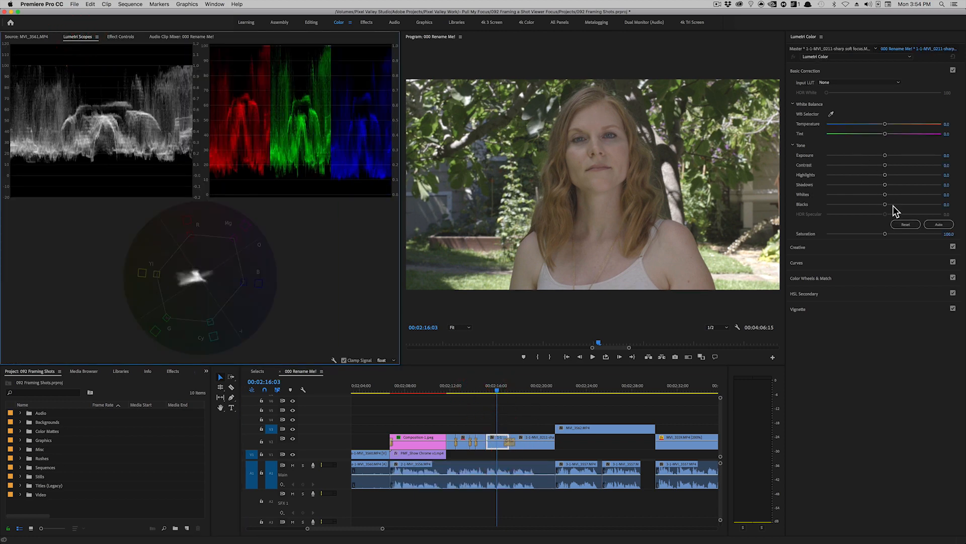
left_click_drag(885, 205, 865, 210)
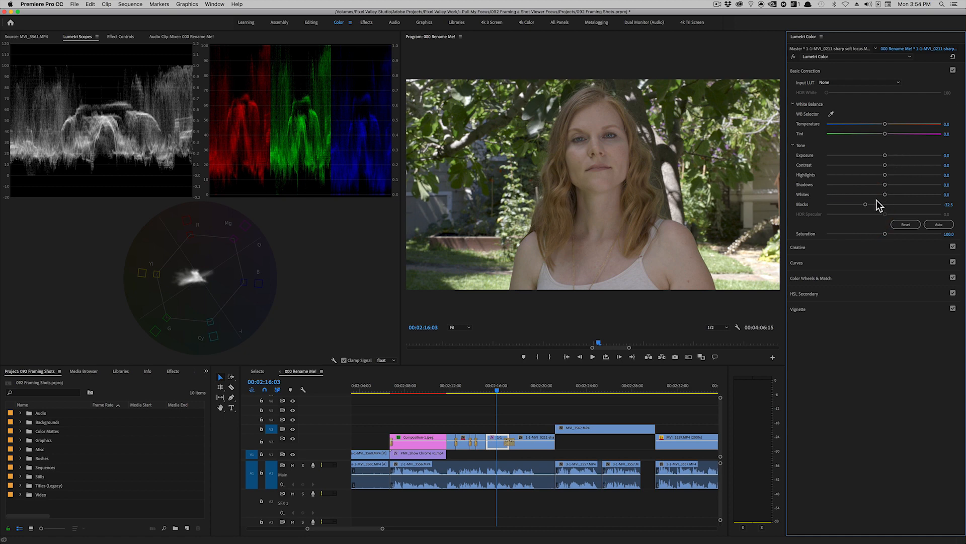
Temporarily desaturate the portrait to judge its tones, raise Contrast to about 30 and Whites to about 9.5, and reset Saturation to 100
left_click_drag(884, 234, 827, 234)
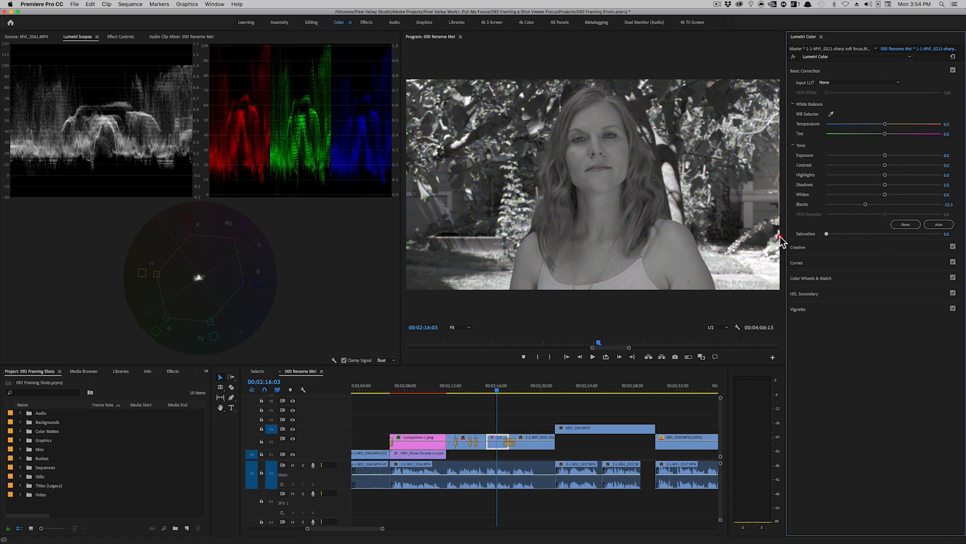
left_click_drag(885, 164, 889, 195)
left_click(887, 185)
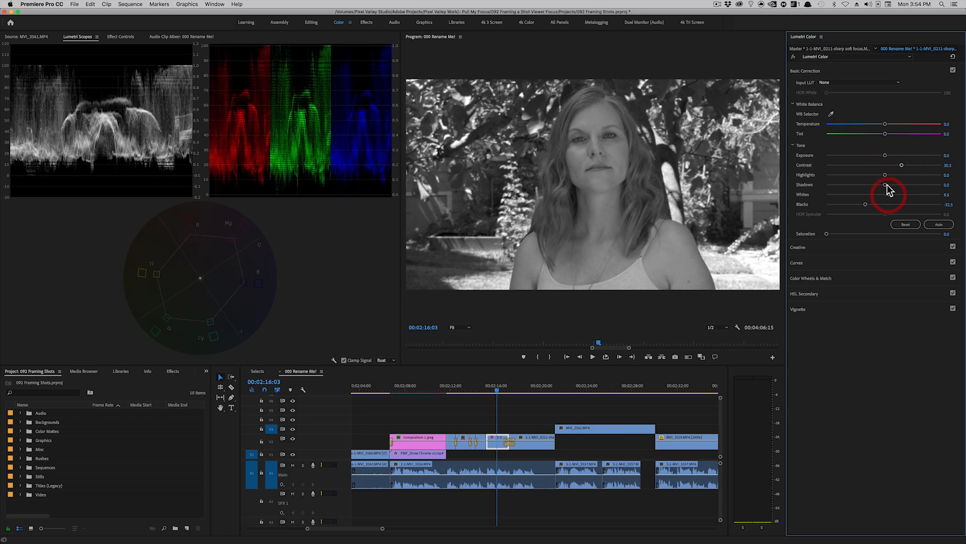
double_click(827, 233)
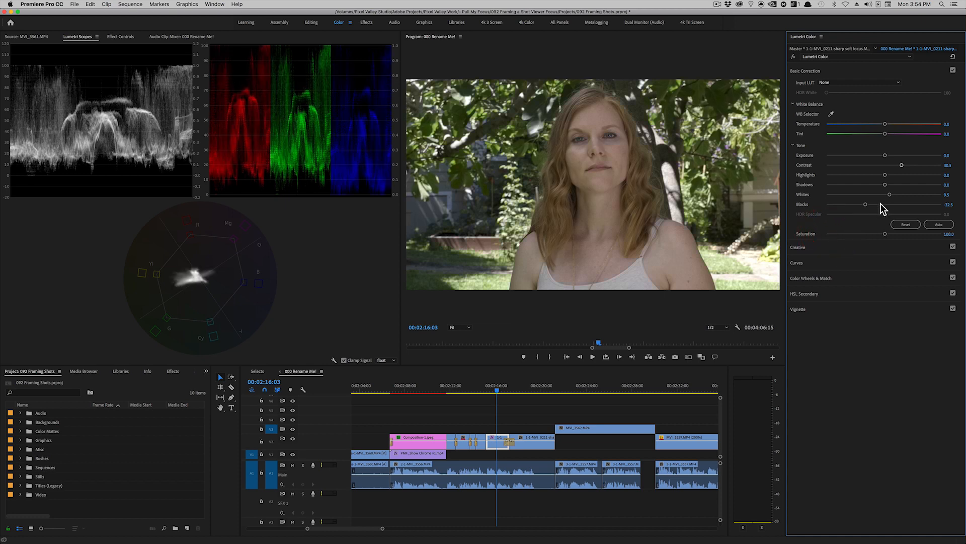
Set the portrait's Creative adjustments to Sharpen 10, Saturation 105 and Vibrance 30
left_click(806, 72)
left_click(799, 87)
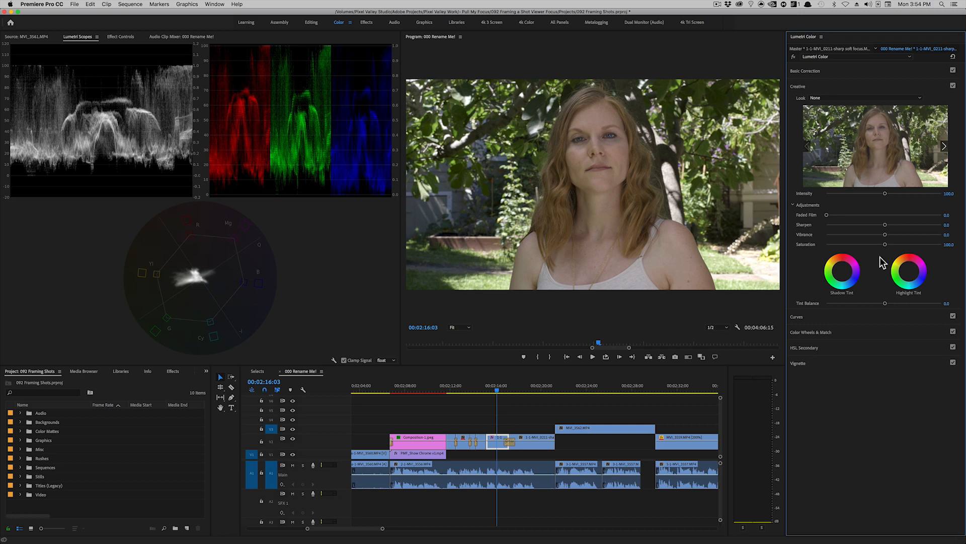
left_click(955, 228)
type("10")
key("Return")
type("1")
key("Return")
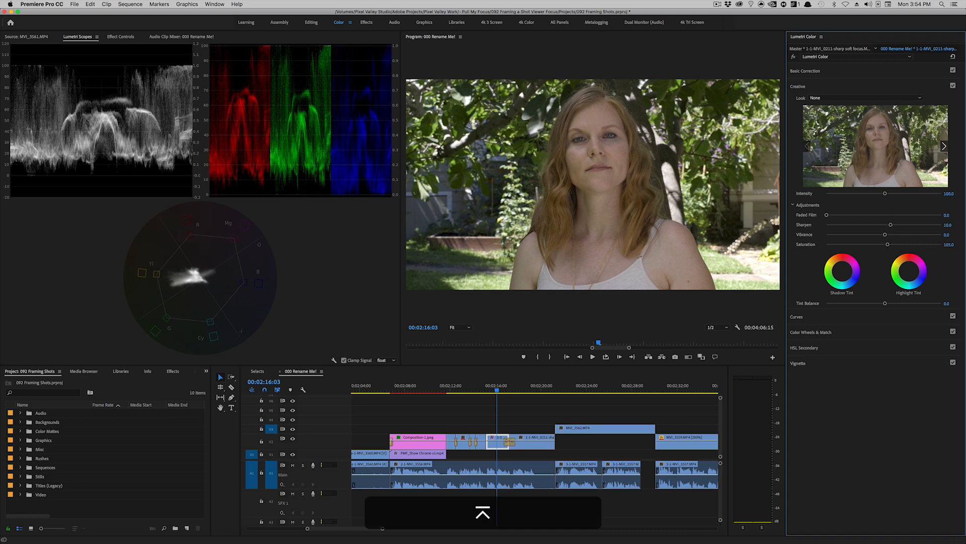
left_click(947, 235)
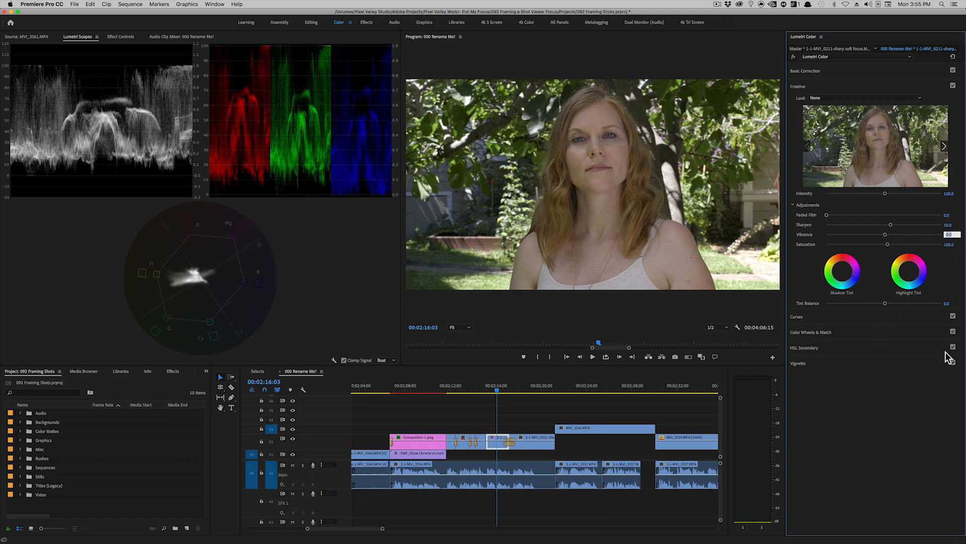
type("30")
key("Return")
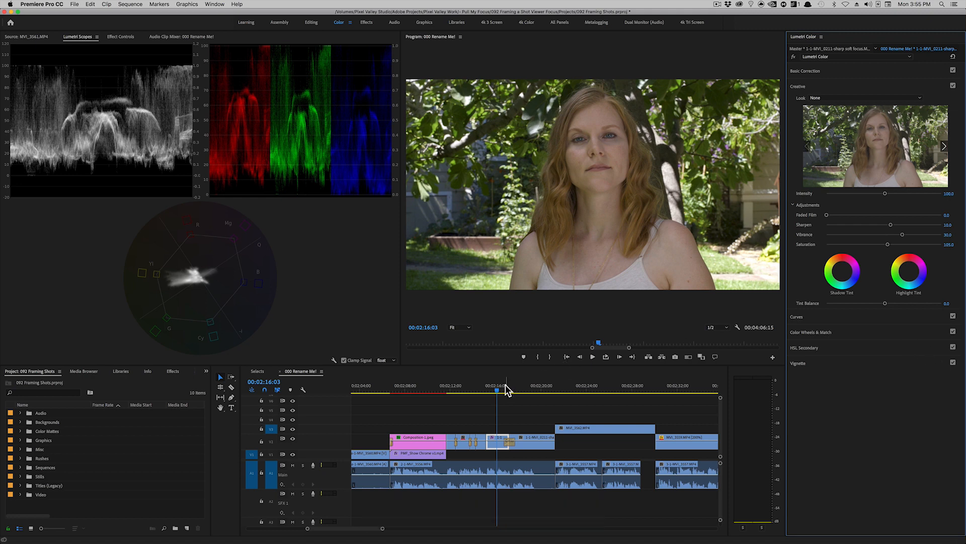
Move the Lumetri Color effect from the portrait clip at 00:02:16:10 to its master clip
left_click_drag(497, 386, 499, 391)
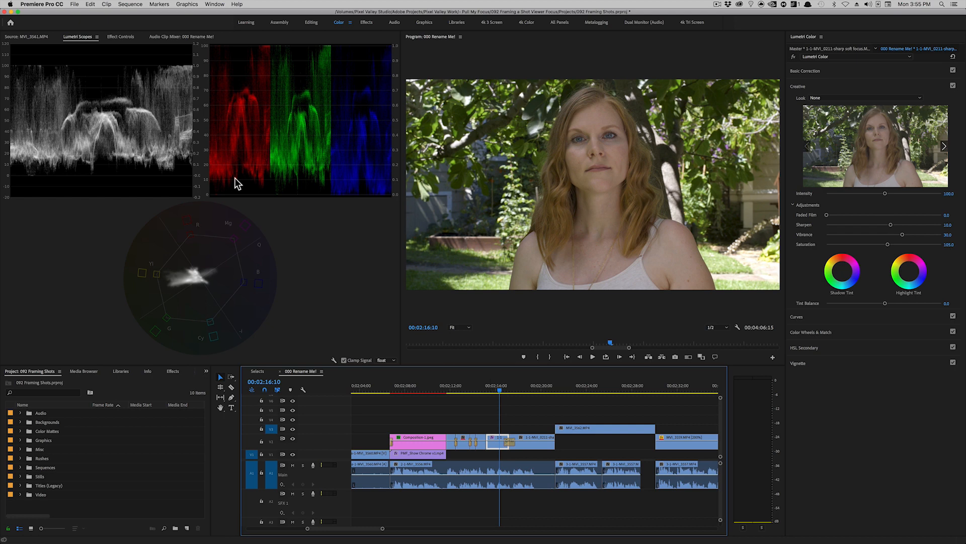
left_click(121, 36)
left_click(30, 91)
key("super+x")
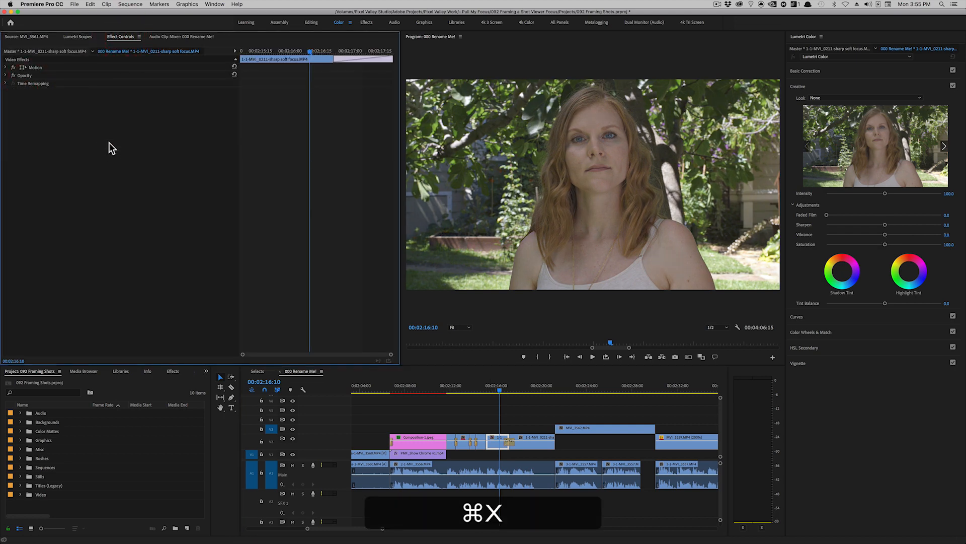
left_click(45, 51)
left_click(80, 130)
key("super+v")
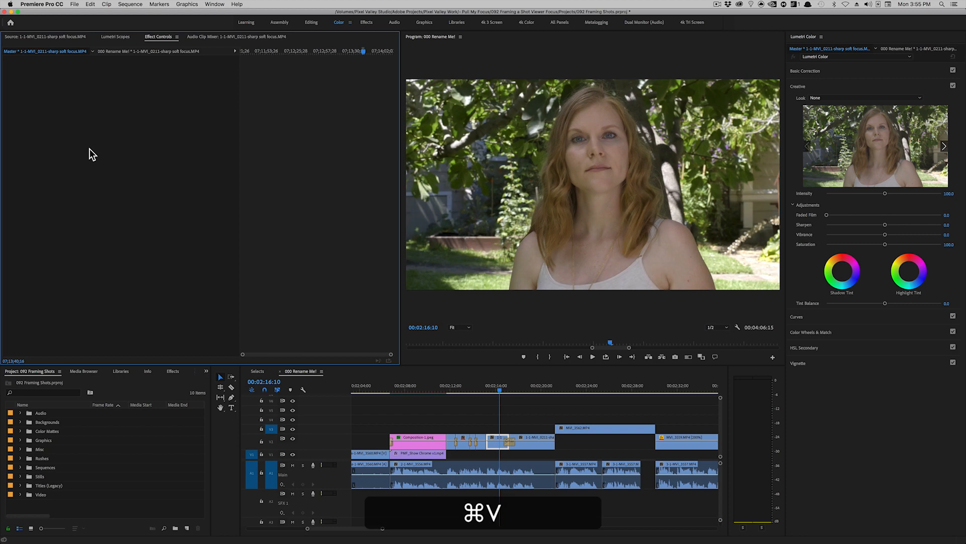
Set the Basic Correction Exposure to 1.0 on the blurred-background portrait clip near 00:02:19:16 and reselect the clip at 00:02:19:01
left_click_drag(501, 393, 536, 396)
left_click(534, 442)
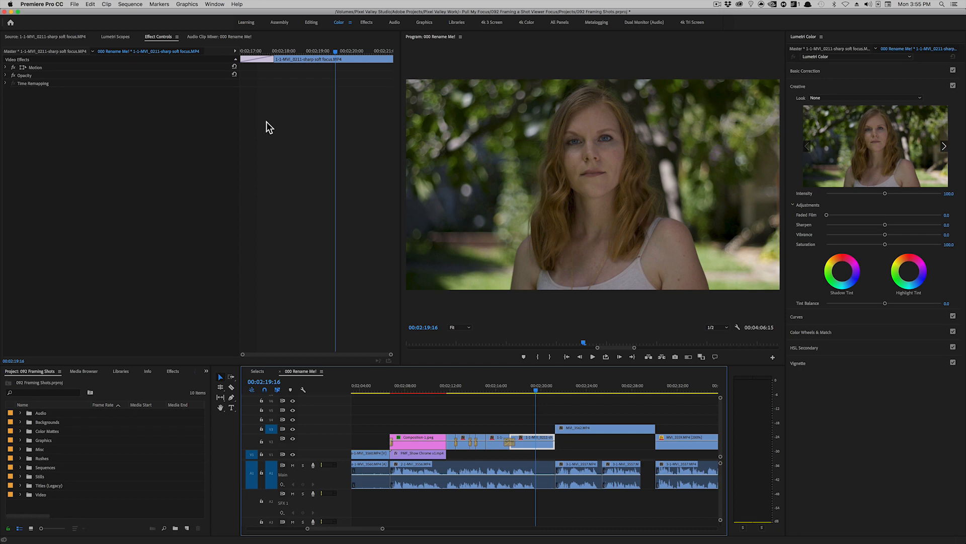
left_click(799, 88)
left_click(805, 71)
left_click(948, 156)
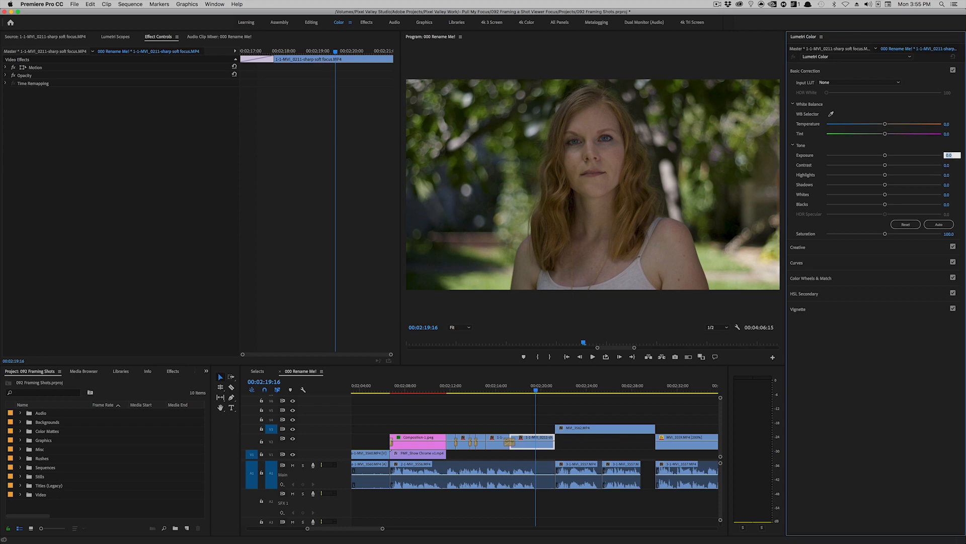
type("1")
key("Return")
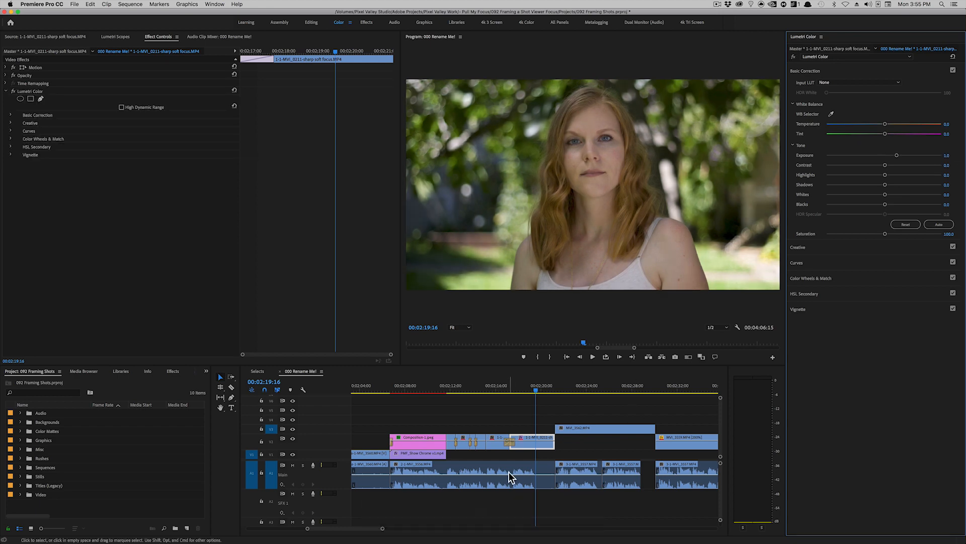
mouse_move(534, 393)
left_mouse_down()
mouse_move(506, 392)
mouse_move(530, 389)
left_mouse_up()
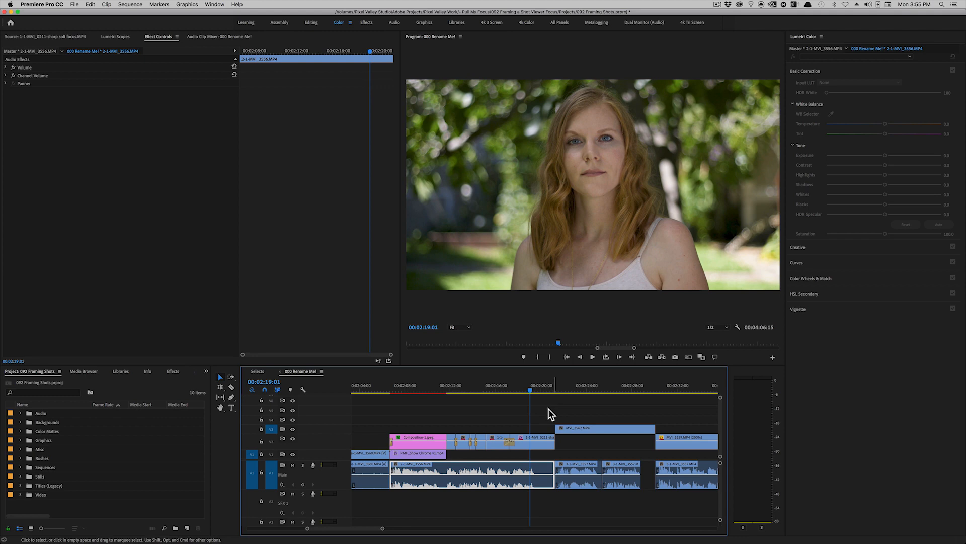
left_click(543, 443)
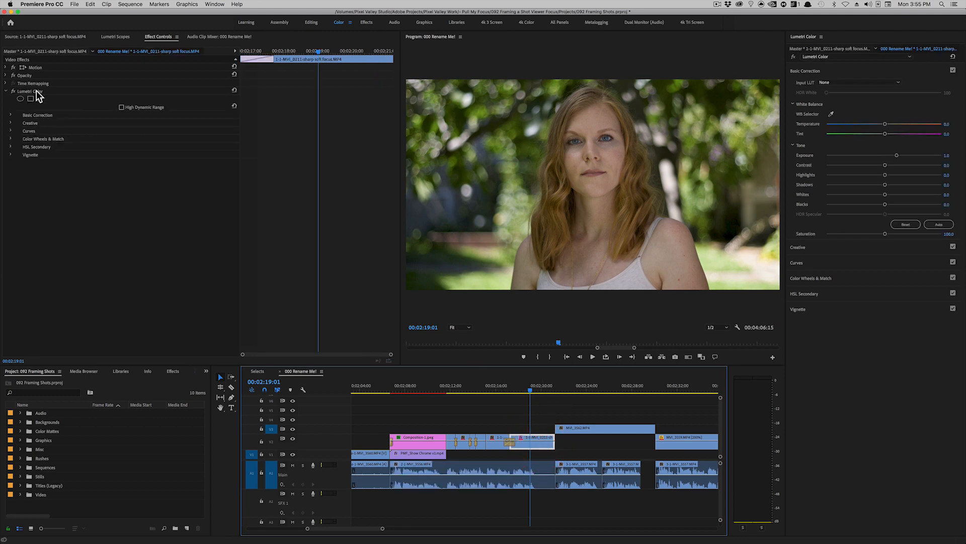
Try automatic Basic Correction tone on MVI_3551.MP4 near 00:02:55:09 and undo it
left_click_drag(530, 391, 637, 401)
left_click_drag(377, 529, 388, 528)
left_click_drag(423, 390, 641, 400)
left_click_drag(368, 528, 379, 528)
mouse_move(470, 387)
left_mouse_down()
mouse_move(613, 394)
mouse_move(464, 410)
mouse_move(559, 412)
mouse_move(470, 419)
mouse_move(471, 402)
left_mouse_up()
left_click(470, 452)
left_click(939, 224)
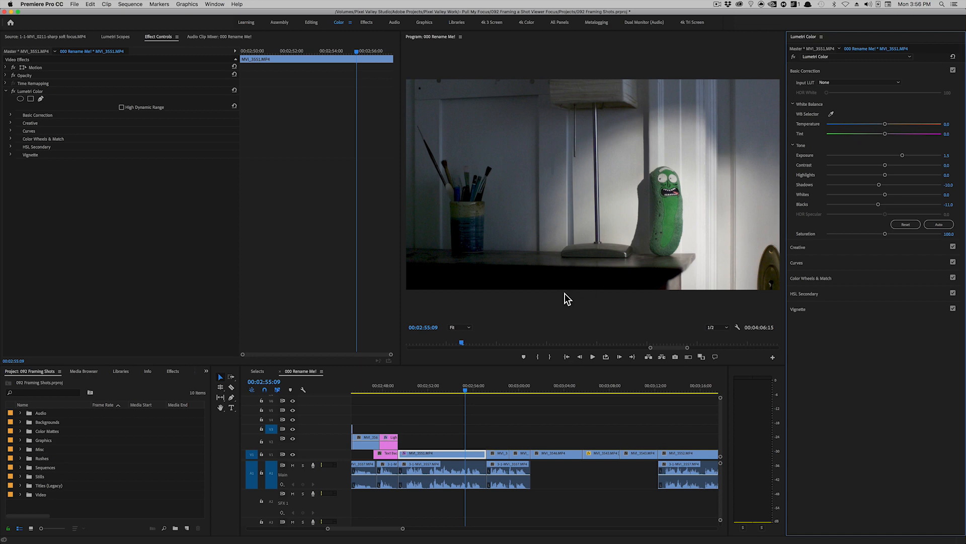
key("super+z")
Save the project, switch to the Editing workspace and bring the start of the sequence into view
left_click(390, 529)
left_click_drag(390, 531, 401, 535)
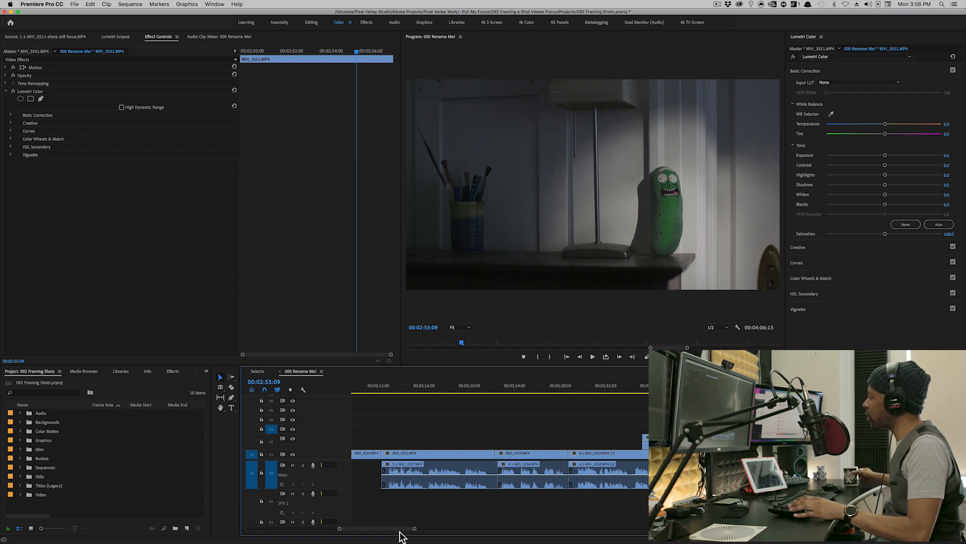
left_click_drag(403, 535, 342, 533)
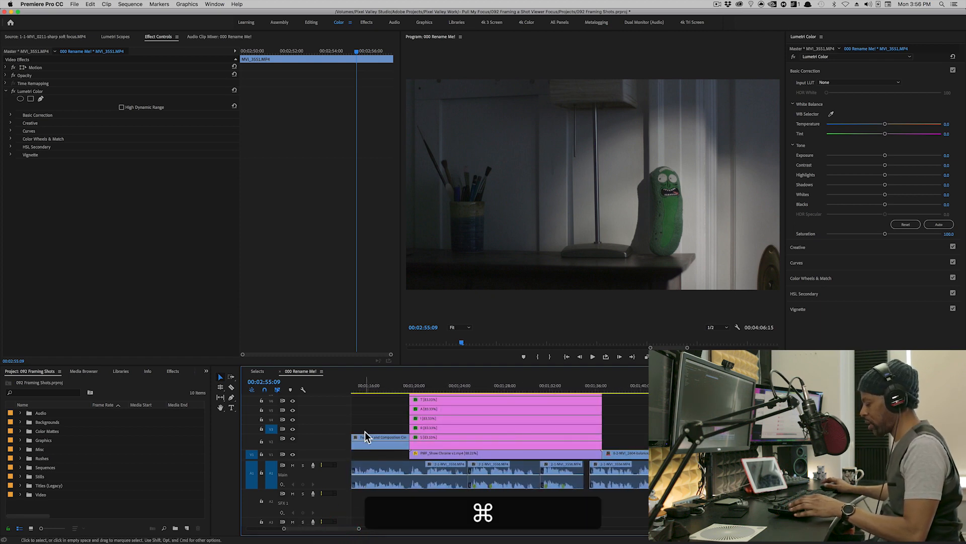
key("super+s")
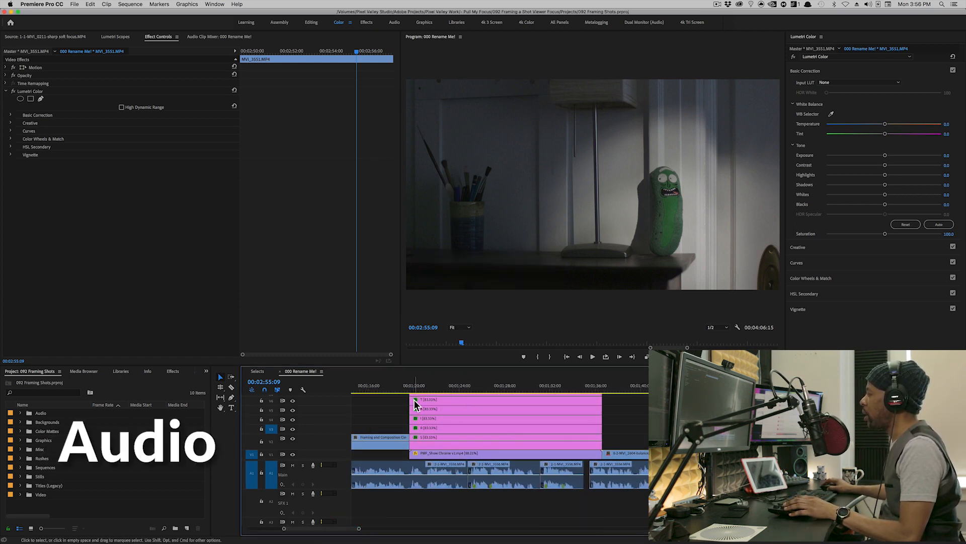
left_click(312, 23)
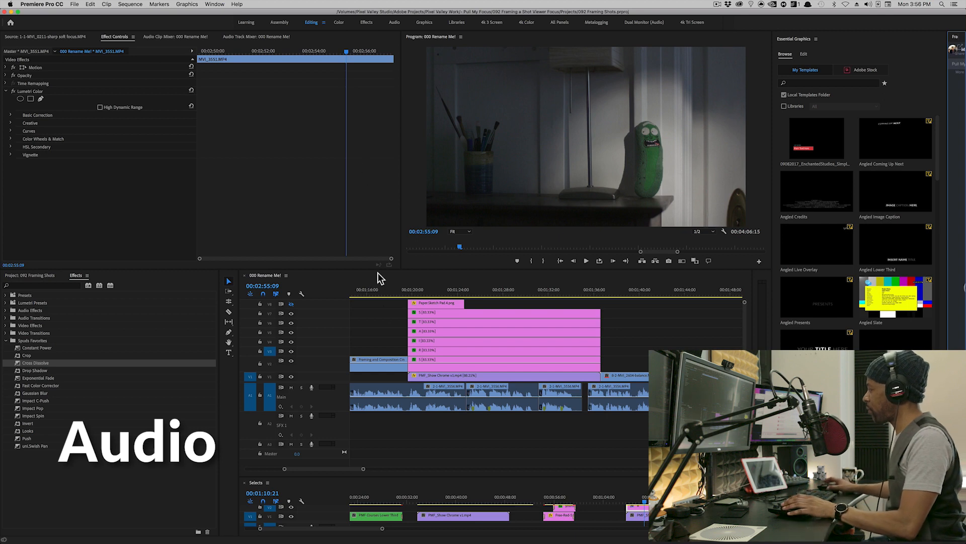
left_click_drag(344, 470, 308, 481)
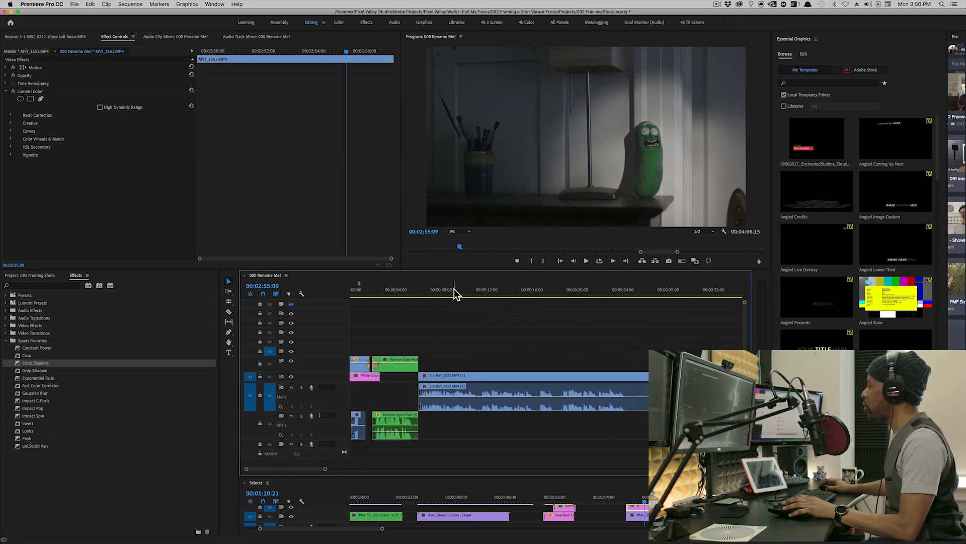
Switch to the browser, enlarge the Epidemic Sound window and look through the track results for Lounge
left_click_drag(965, 117, 548, 52)
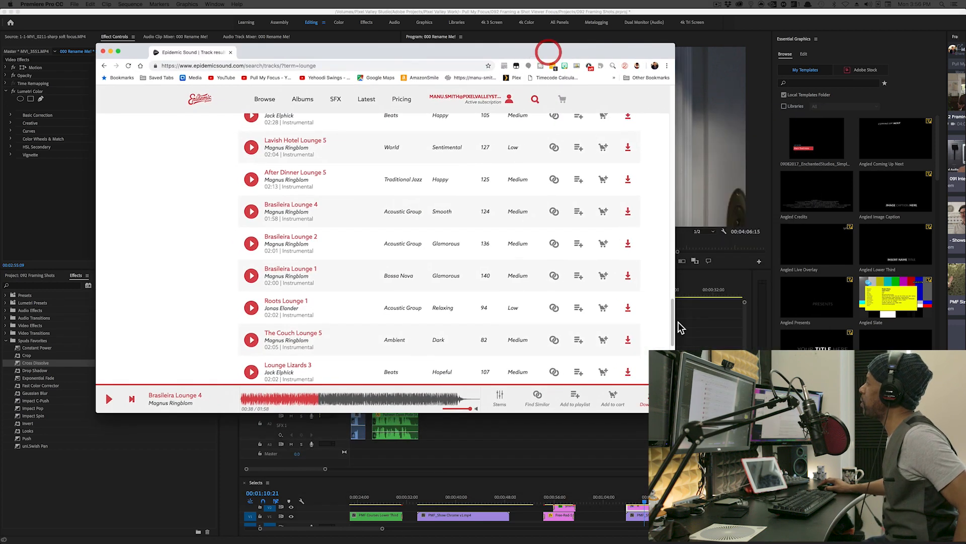
left_click_drag(675, 413, 857, 488)
scroll(267, 224, "up", 10)
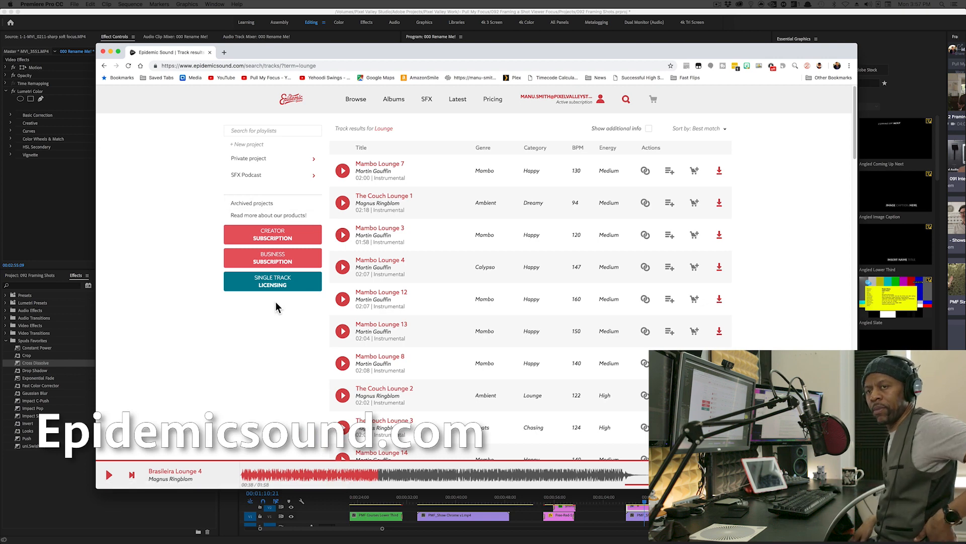
Preview Brasileira Lounge 4 from the Lounge track results and view its download options
scroll(292, 319, "down", 3)
scroll(285, 319, "up", 3)
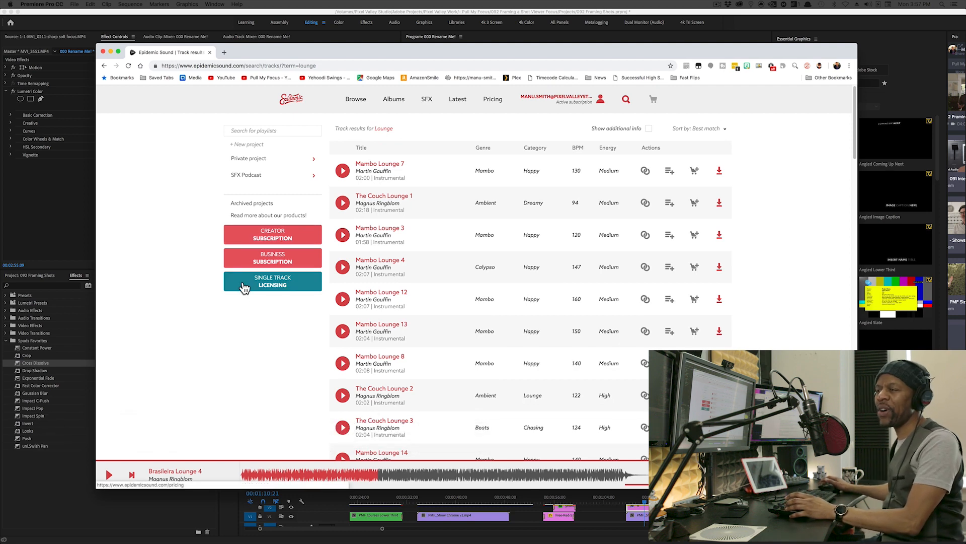
scroll(244, 322, "down", 15)
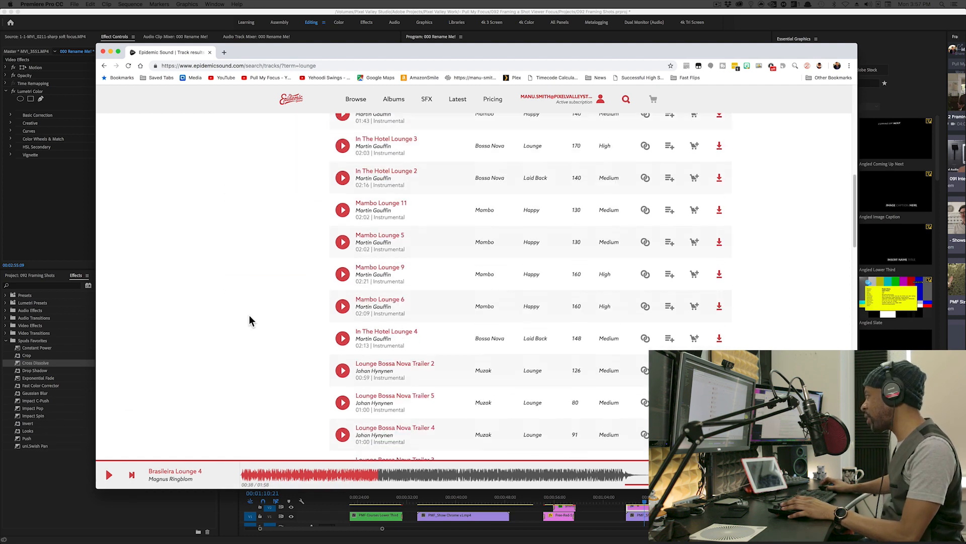
left_click(108, 475)
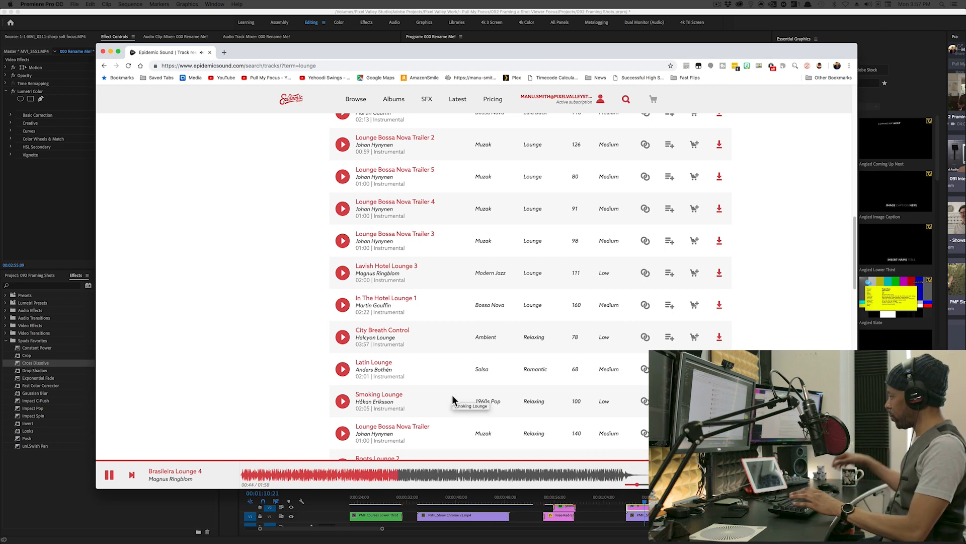
left_click(111, 477)
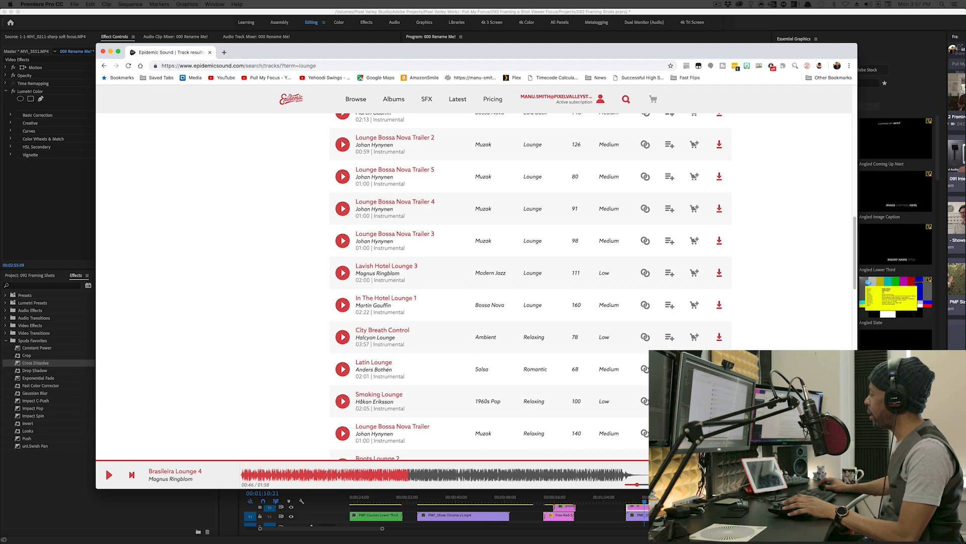
left_click(825, 475)
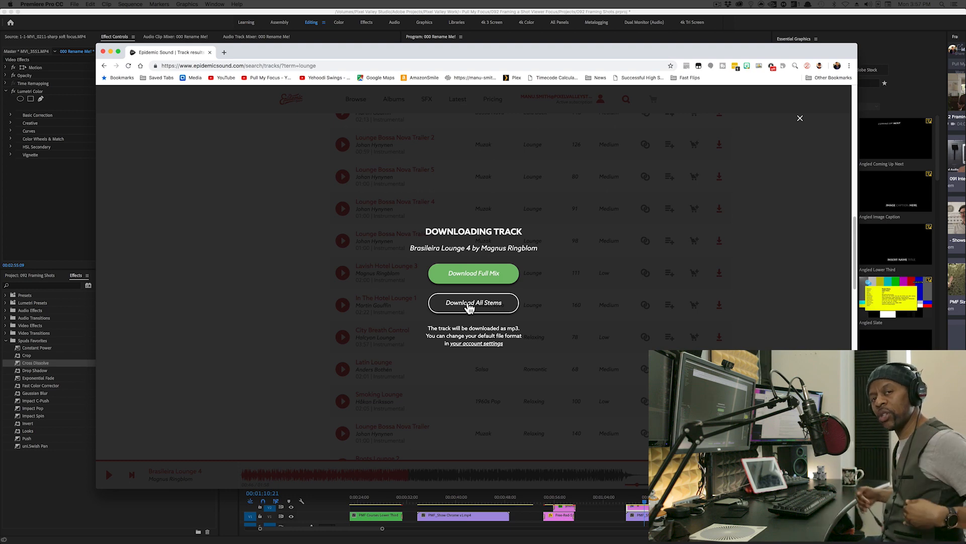
left_click(801, 118)
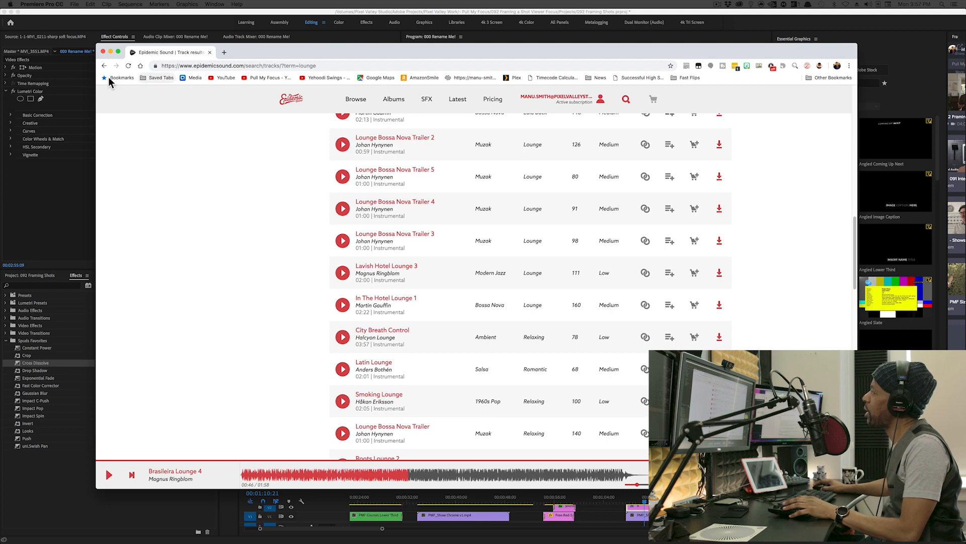
Move the browser window out of the way and switch Premiere Pro to the Audio workspace
left_click_drag(95, 102, 361, 104)
left_click_drag(664, 51, 964, 48)
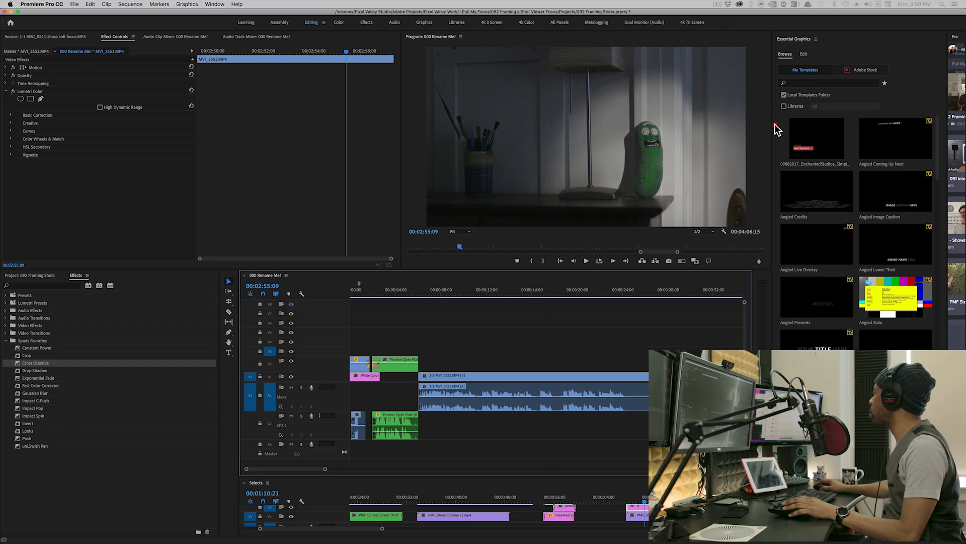
left_click_drag(775, 126, 793, 127)
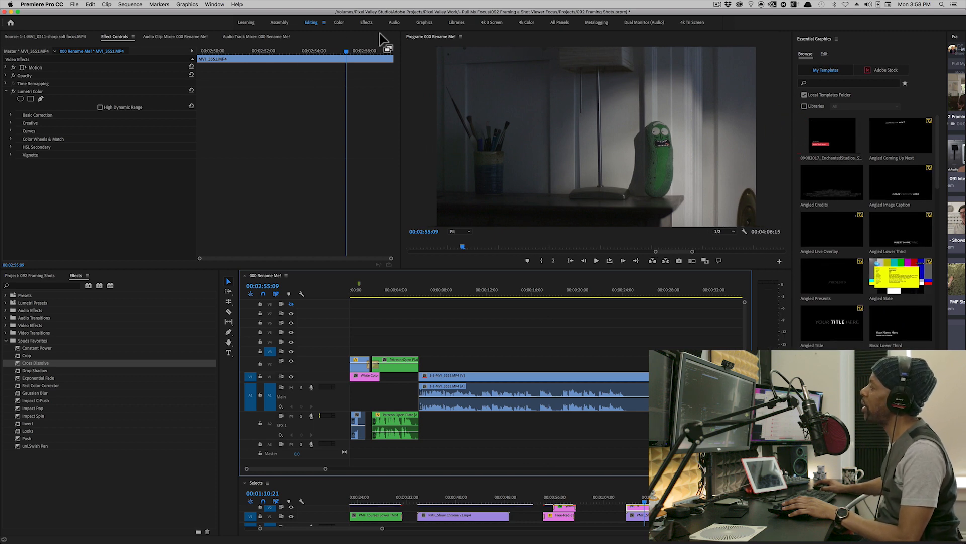
left_click(394, 22)
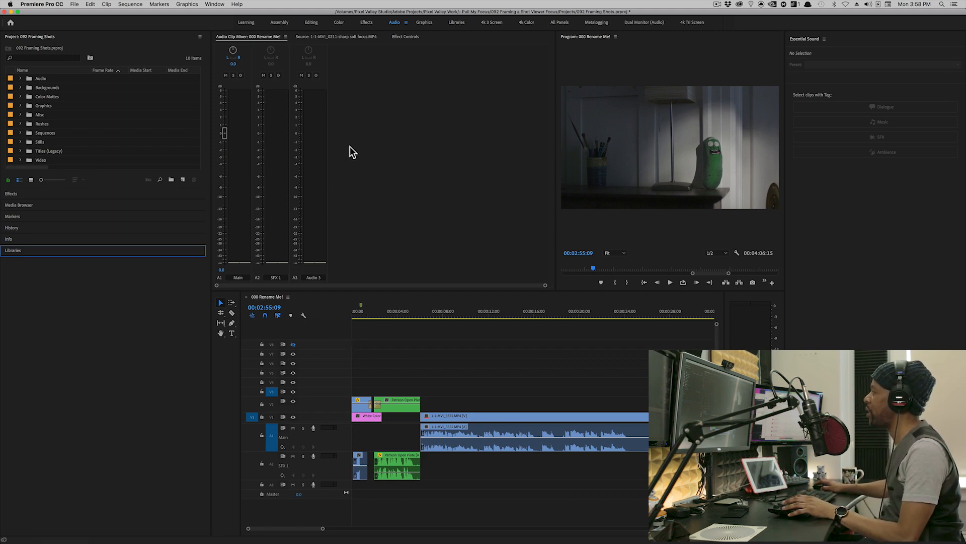
left_click(413, 152)
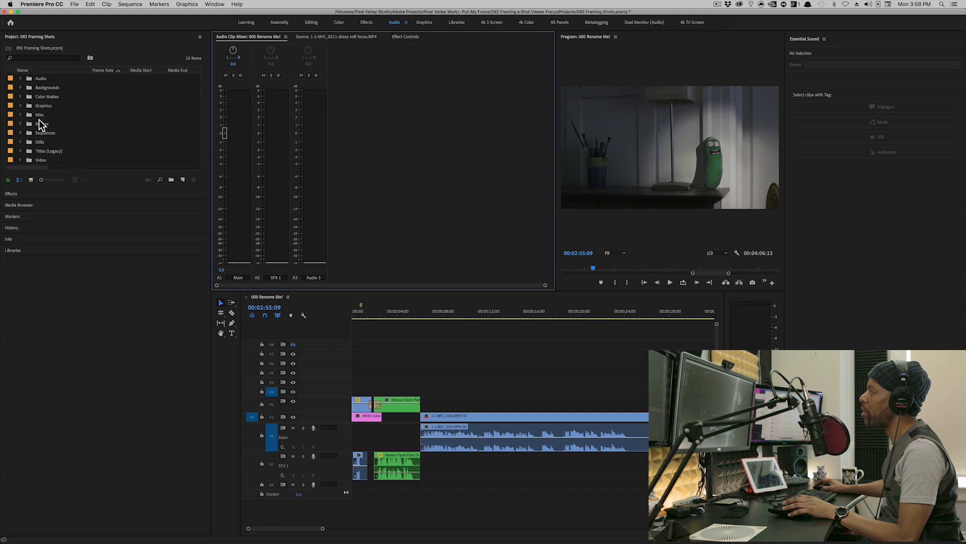
Select the Music bin inside the Audio bin and start an import from the Audio/Music folder of 093 Edit with Me
left_click(21, 78)
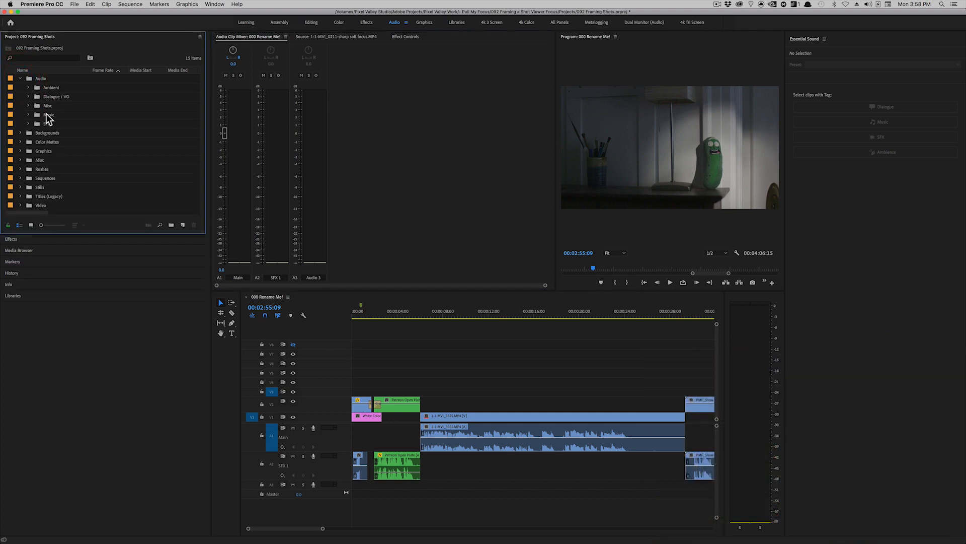
left_click(28, 114)
left_click(49, 115)
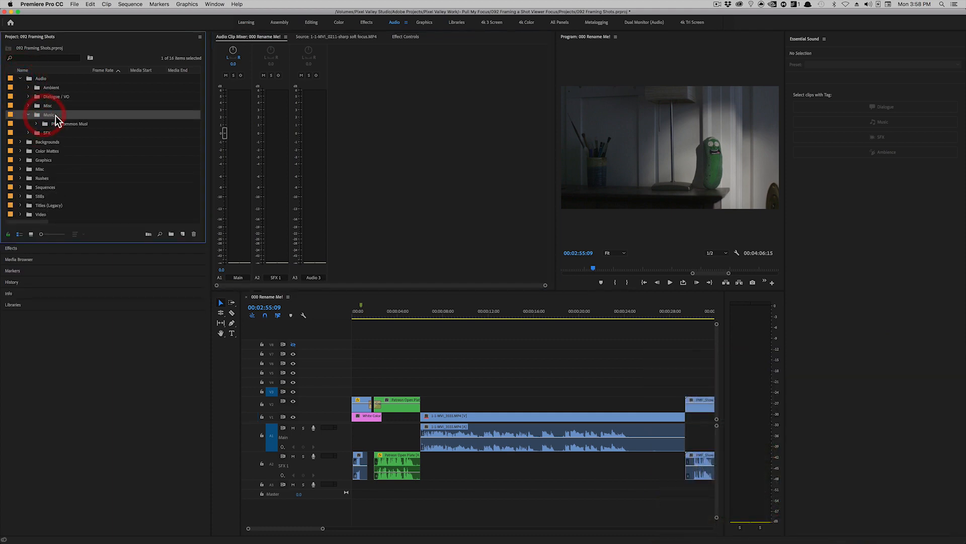
key("super+i")
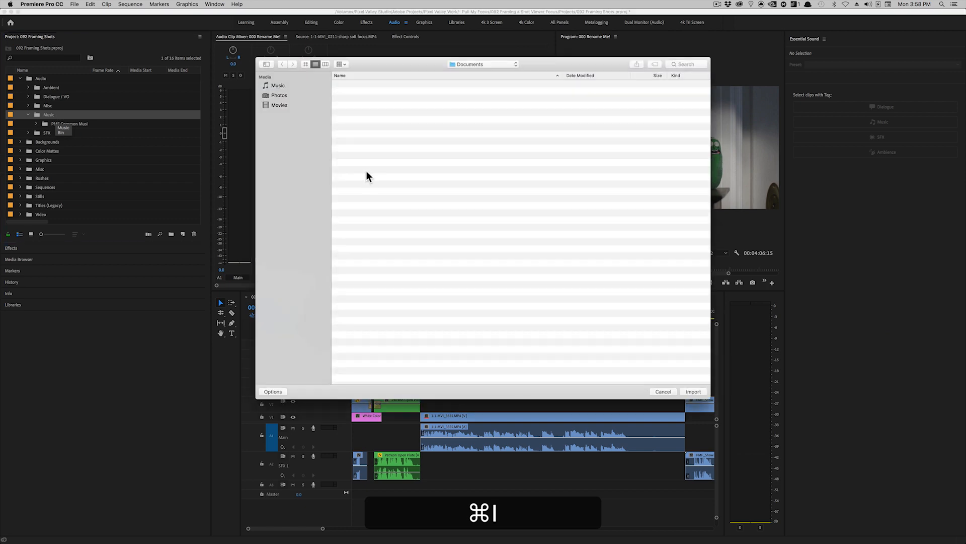
left_click(496, 74)
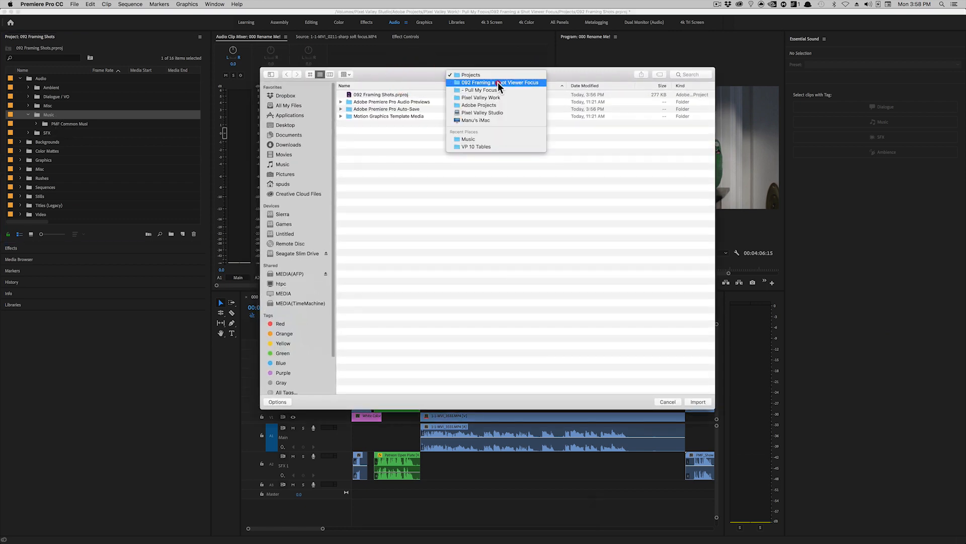
left_click(500, 89)
double_click(383, 123)
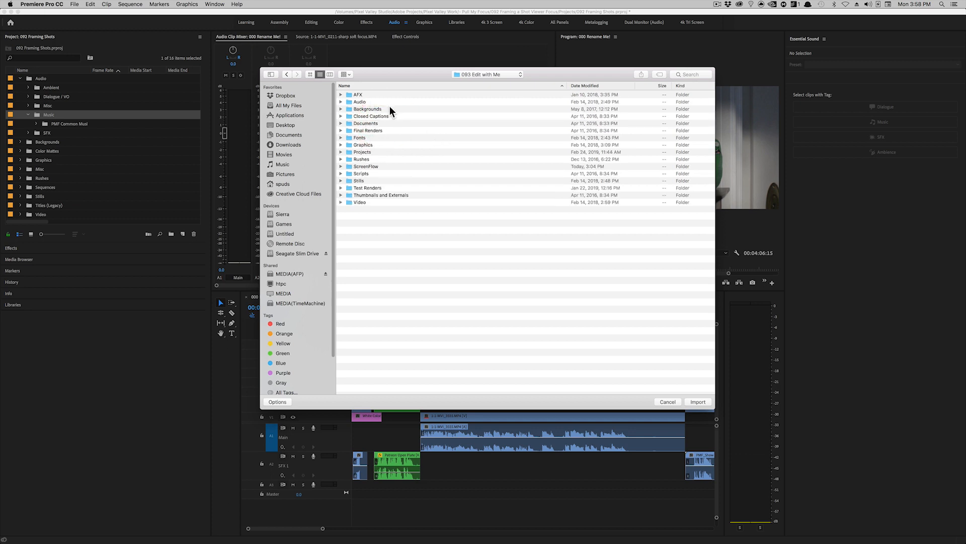
double_click(385, 101)
double_click(380, 108)
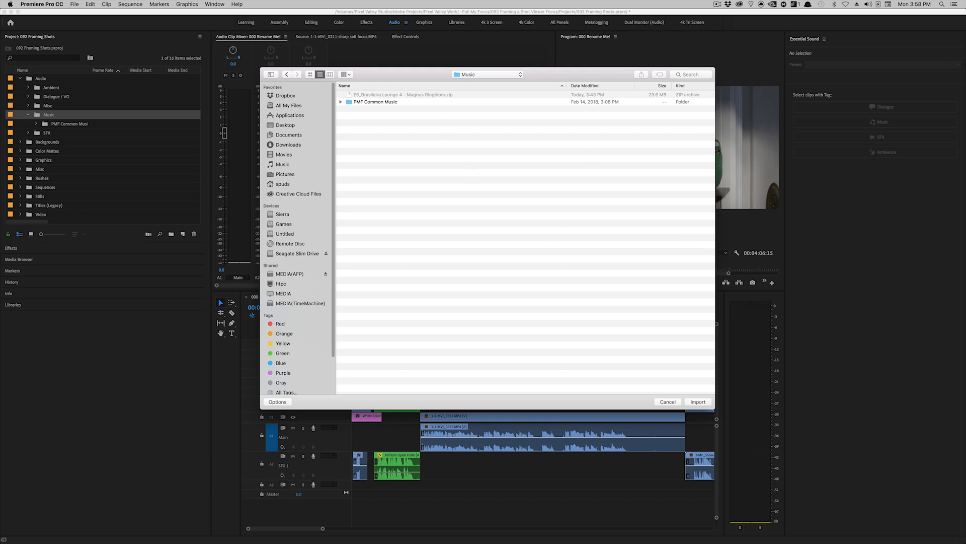
Switch to Finder, extract the ES_Brasileira Lounge 4 zip in the 093 Edit with Me Audio/Music folder, and return to the import dialog
key("super+Tab")
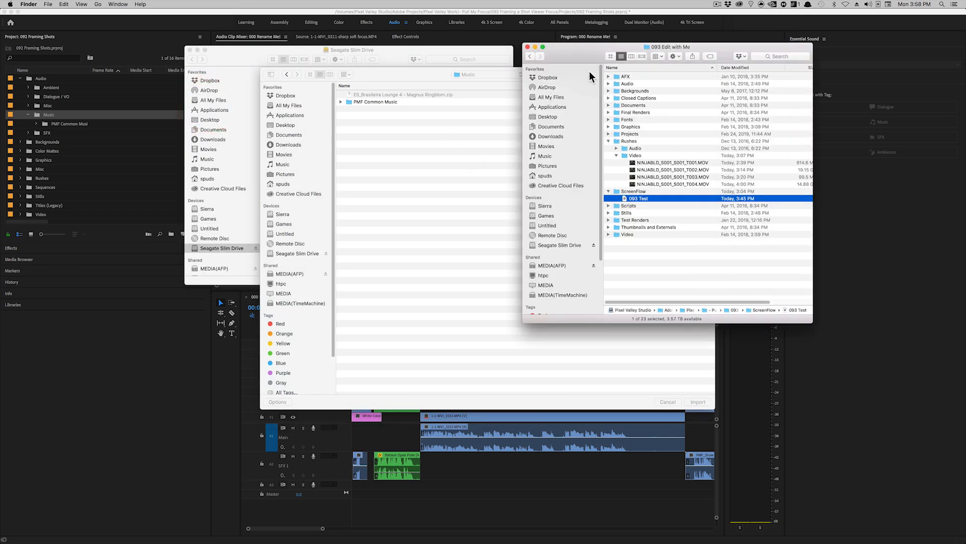
double_click(638, 84)
double_click(636, 90)
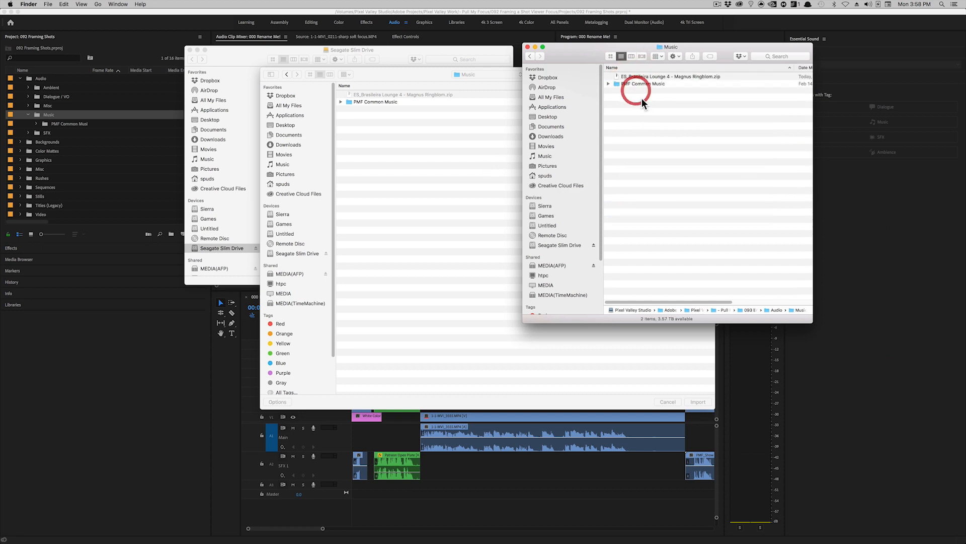
double_click(633, 76)
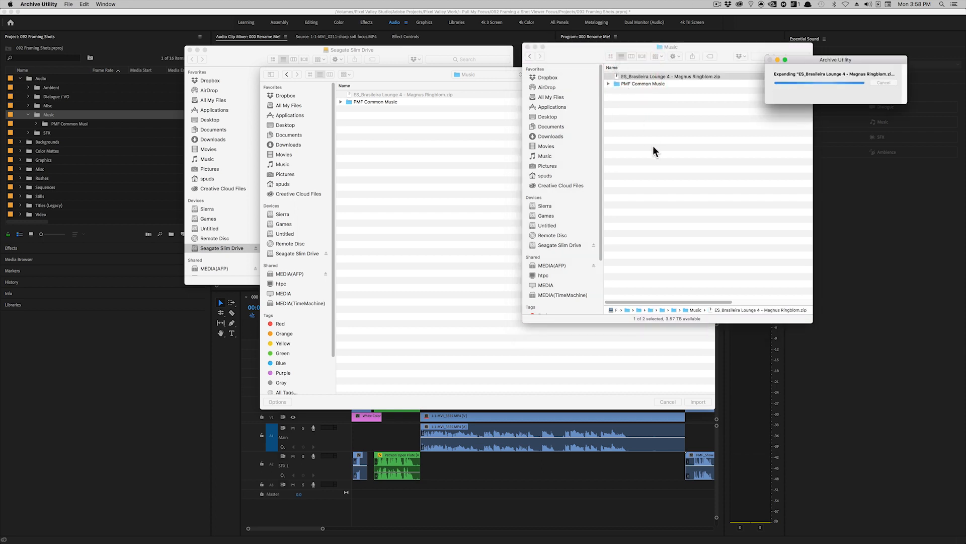
left_click(456, 214)
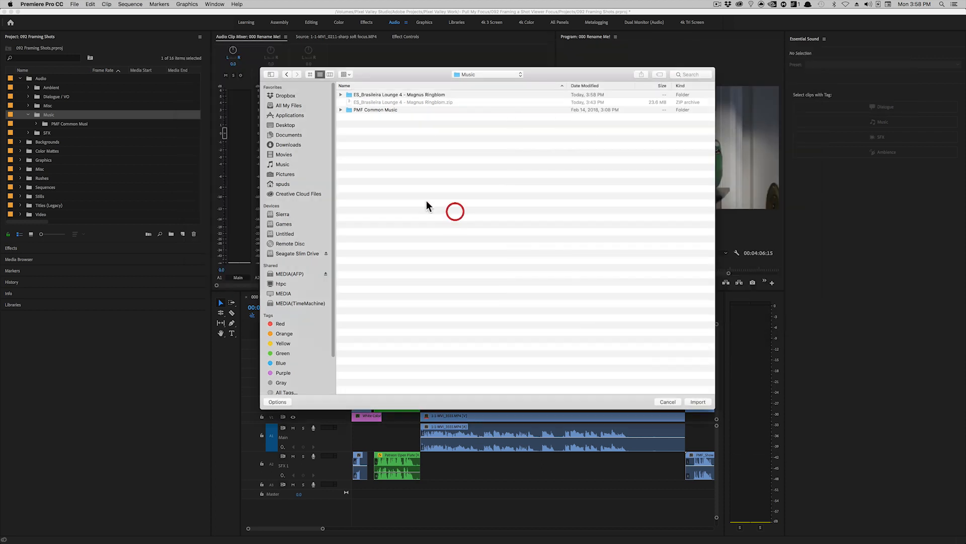
Check the stems inside the extracted ES_Brasileira Lounge 4 folder and import the whole folder into the Music bin
left_click(358, 93)
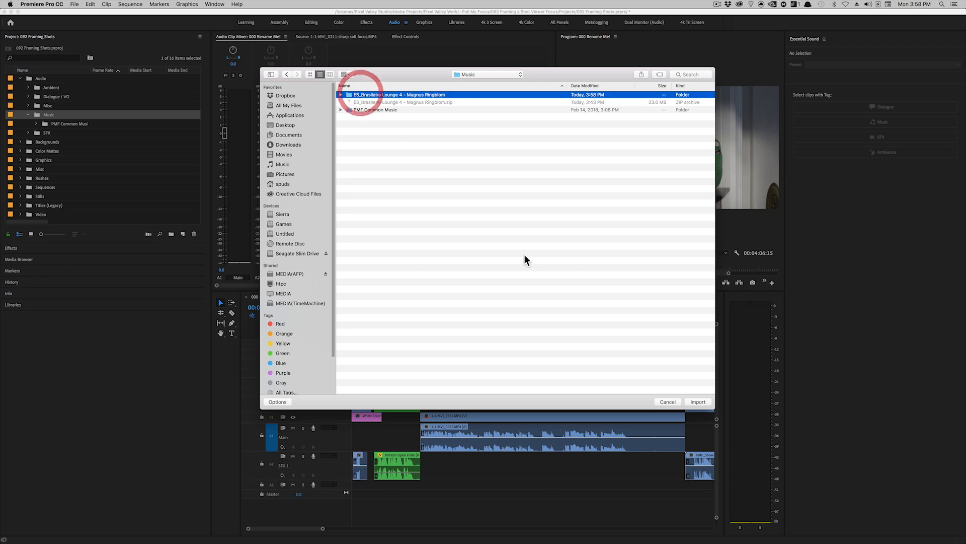
left_click(341, 95)
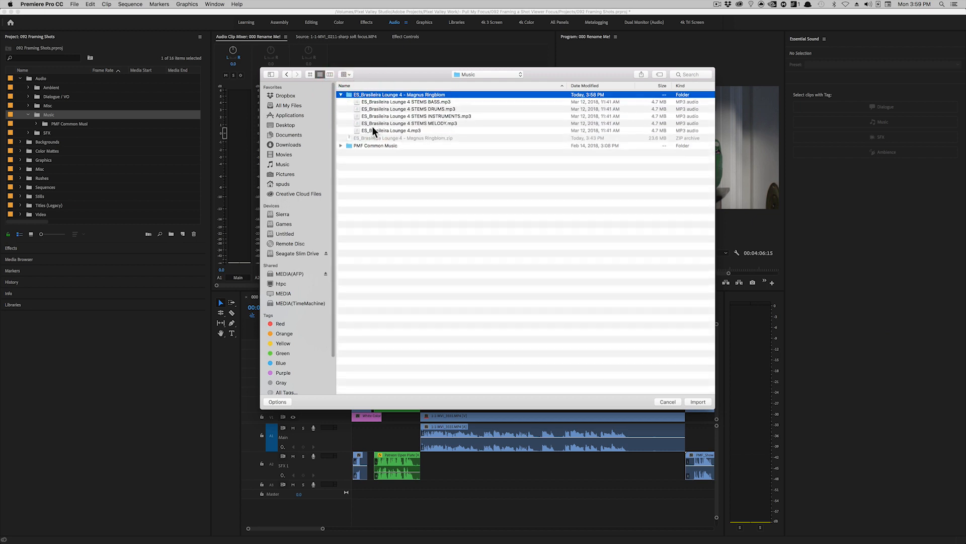
left_click(341, 95)
left_click(699, 402)
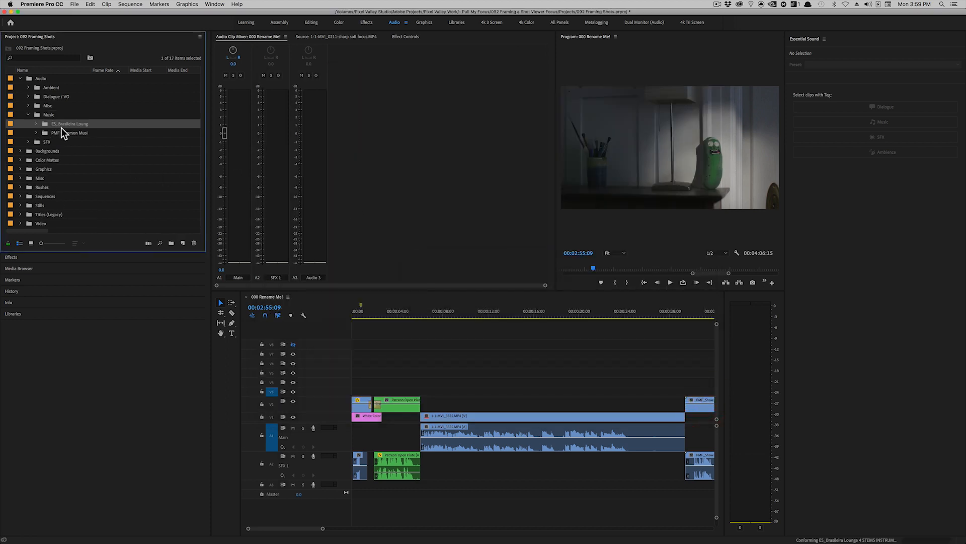
Expand the imported ES_Brasileira Lounge 4 bin and widen the Name column to show the full file names
left_click(35, 124)
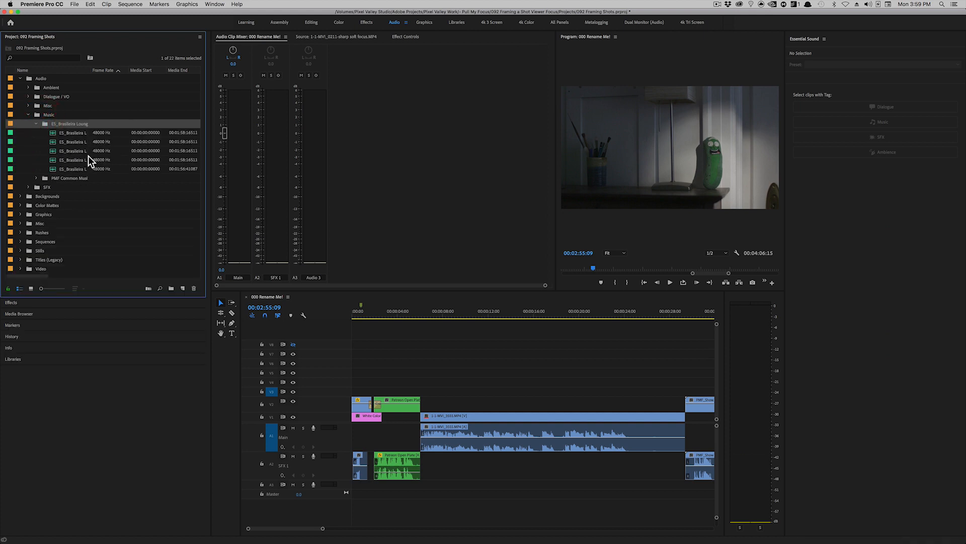
left_click(122, 131)
left_click_drag(90, 70, 146, 71)
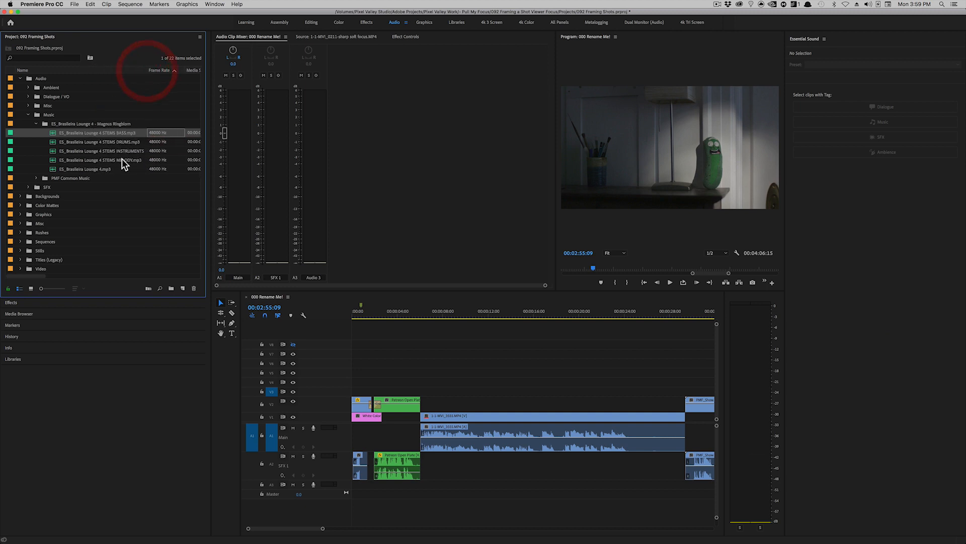
Load ES_Brasileira Lounge 4.mp3 into the Source Monitor and preview it briefly from 00;00;08;26
left_click(104, 170)
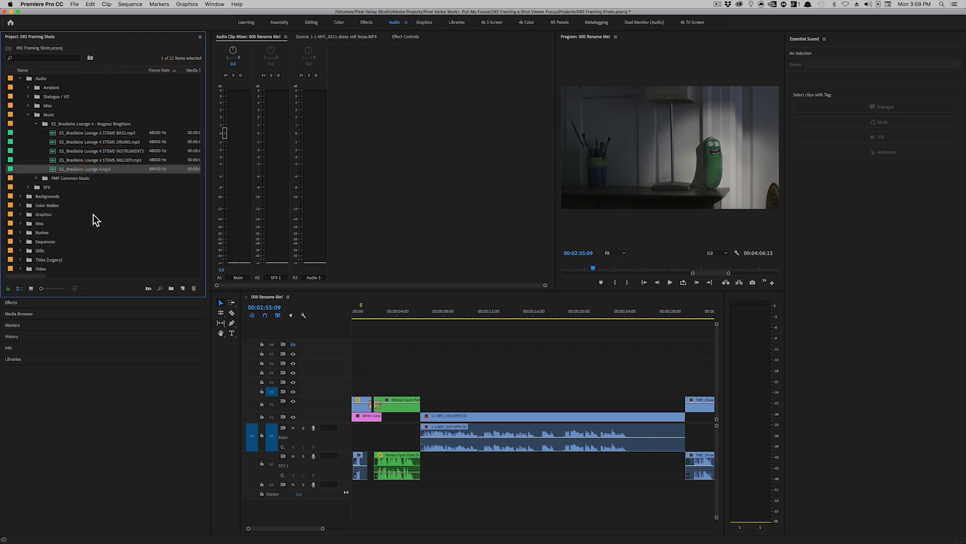
double_click(53, 167)
left_click(248, 196)
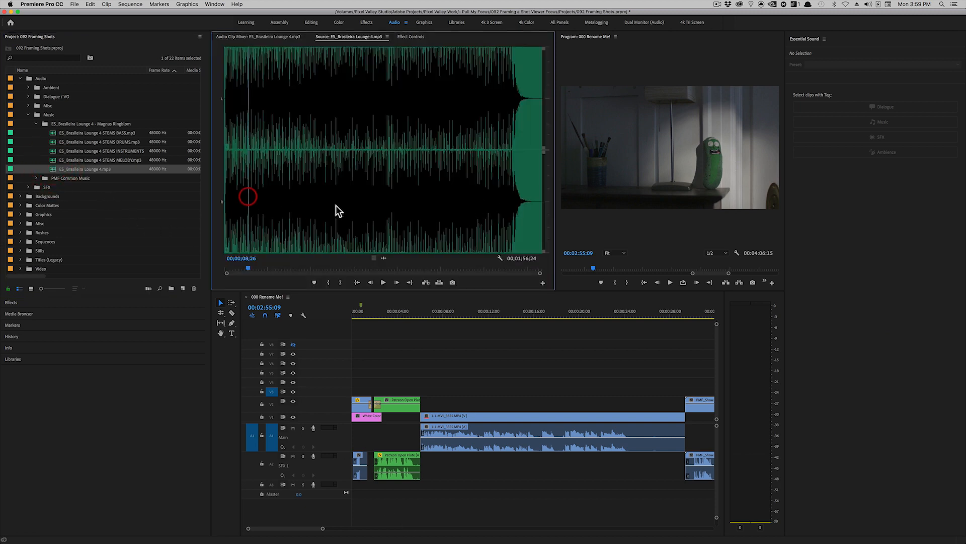
key("space")
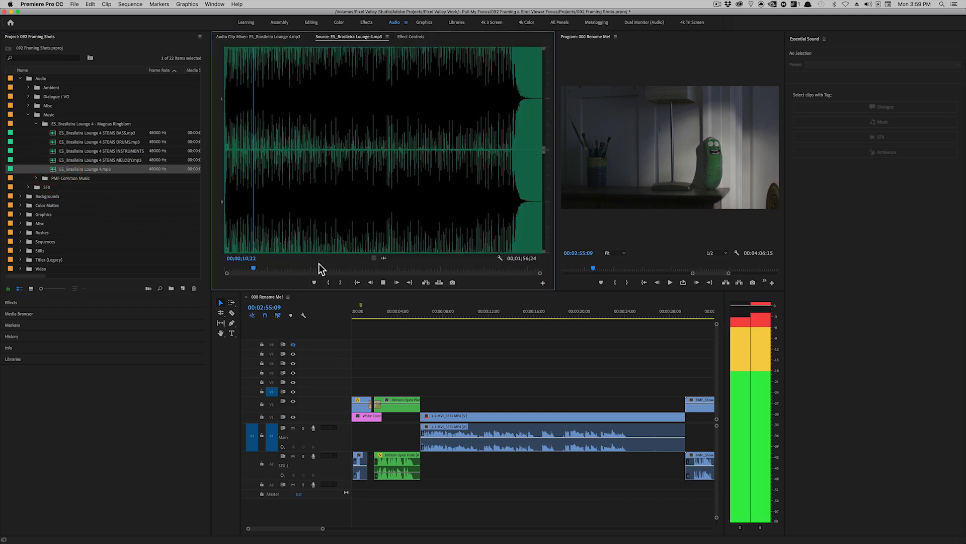
key("space")
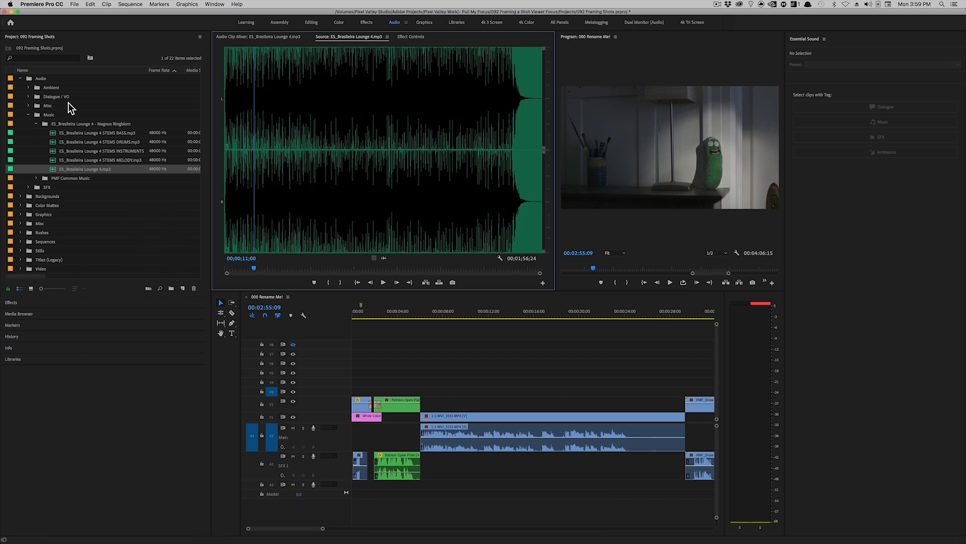
Collapse the Brasileira Lounge bin, open PMF Common Music and preview Right_Place_Right_Time.mp3 in the Source Monitor
left_click(36, 123)
left_click(63, 133)
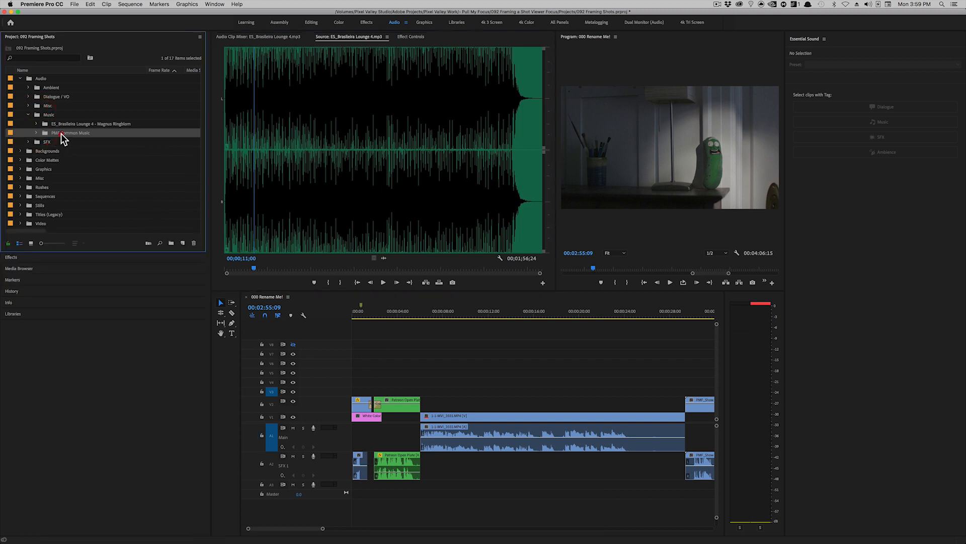
left_click(36, 132)
double_click(86, 160)
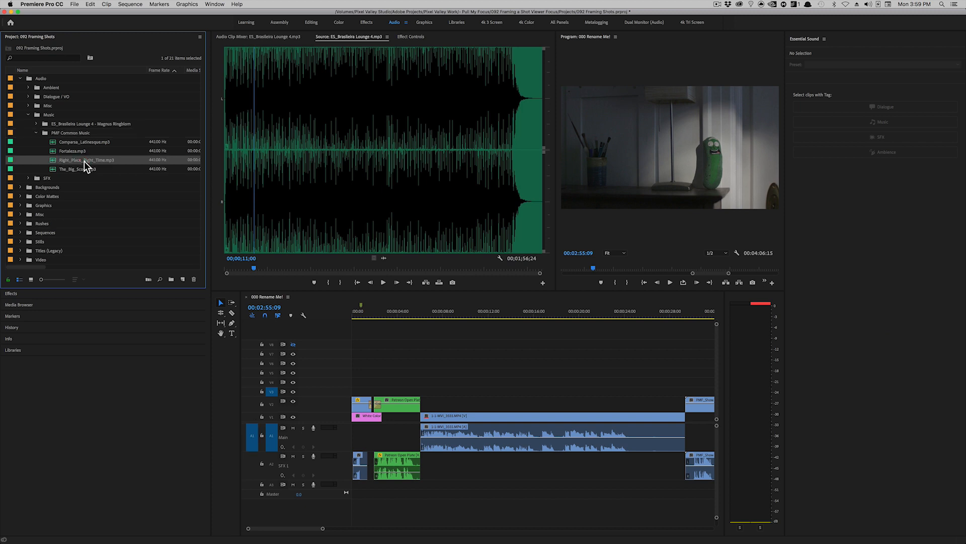
key("space")
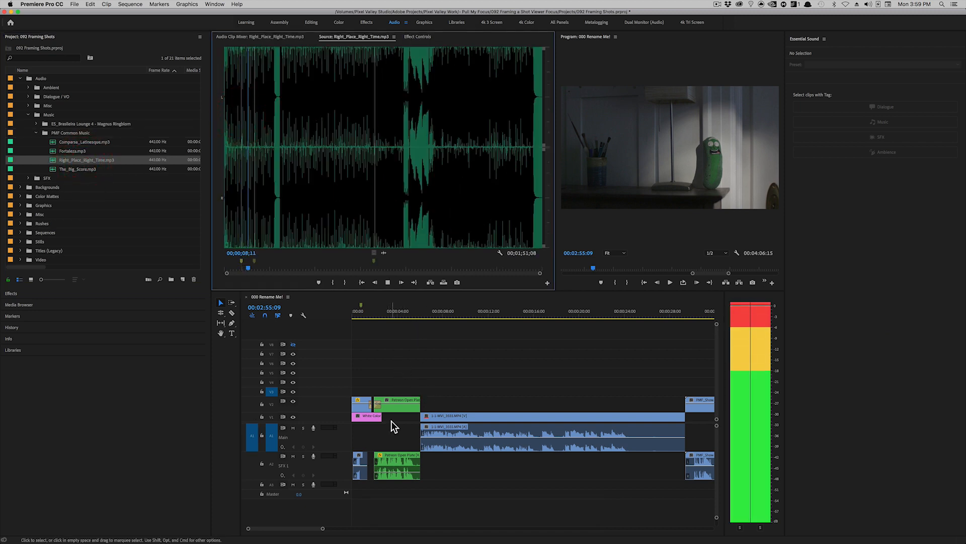
key("space")
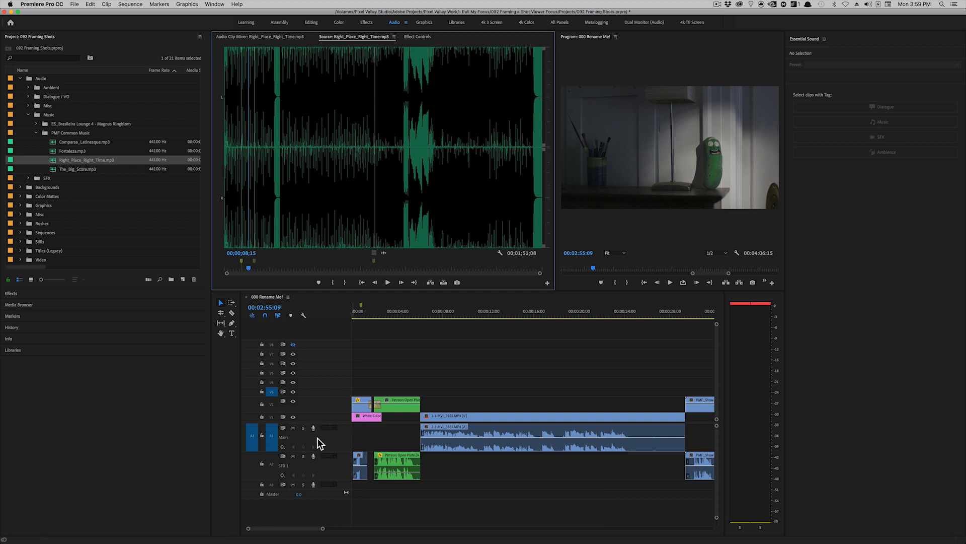
Place the sequence playhead on the opening Patreon clip around 00:00:03:27 and check its playback
mouse_move(316, 526)
left_mouse_down()
mouse_move(304, 531)
mouse_move(436, 539)
mouse_move(312, 542)
left_mouse_up()
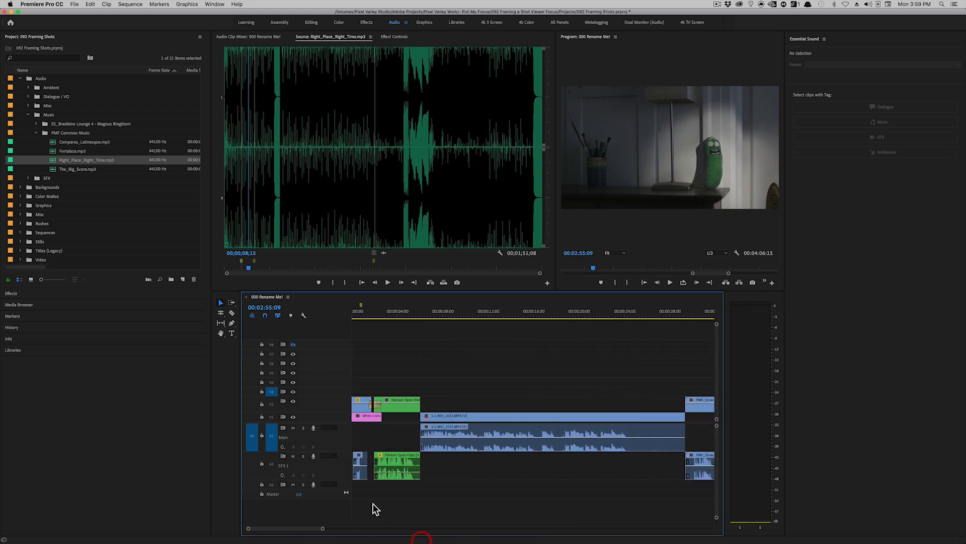
left_click_drag(367, 313, 392, 319)
key("space")
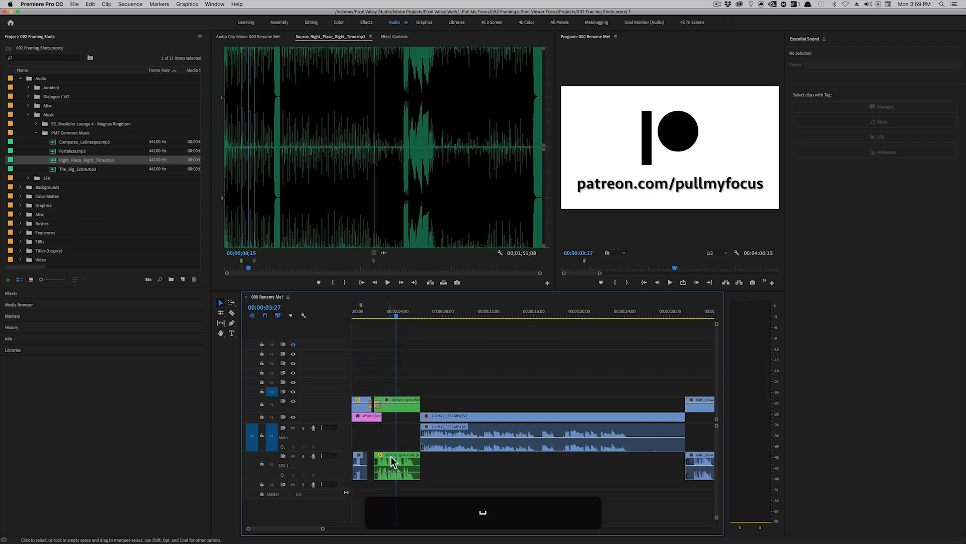
Move the Patreon Open Plate clip's audio up from the SFX 1 track to the Main track
left_click(386, 458)
key("alt+Up")
key("super")
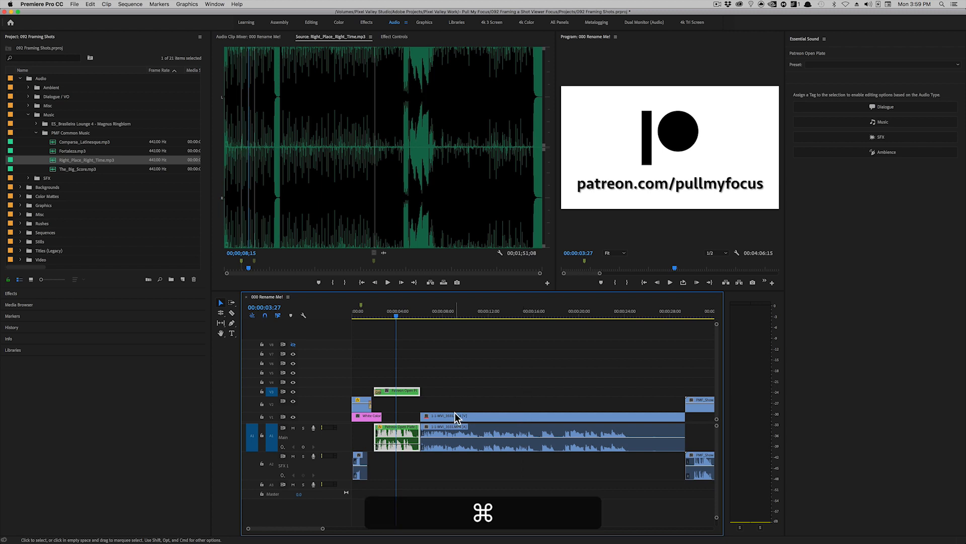
key("super+z")
left_click_drag(393, 460, 389, 444)
Review the sequence from about 00:00:15:05 through to the PMF Show Open clip and return to the talking-head clip
left_click_drag(402, 315, 524, 329)
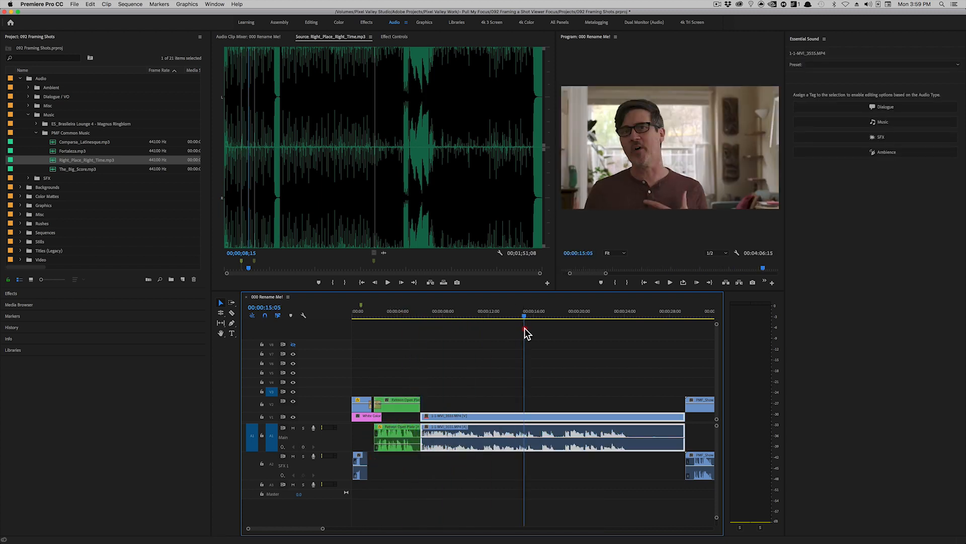
left_click_drag(308, 528, 315, 528)
left_click(563, 311)
key("space")
key("space")
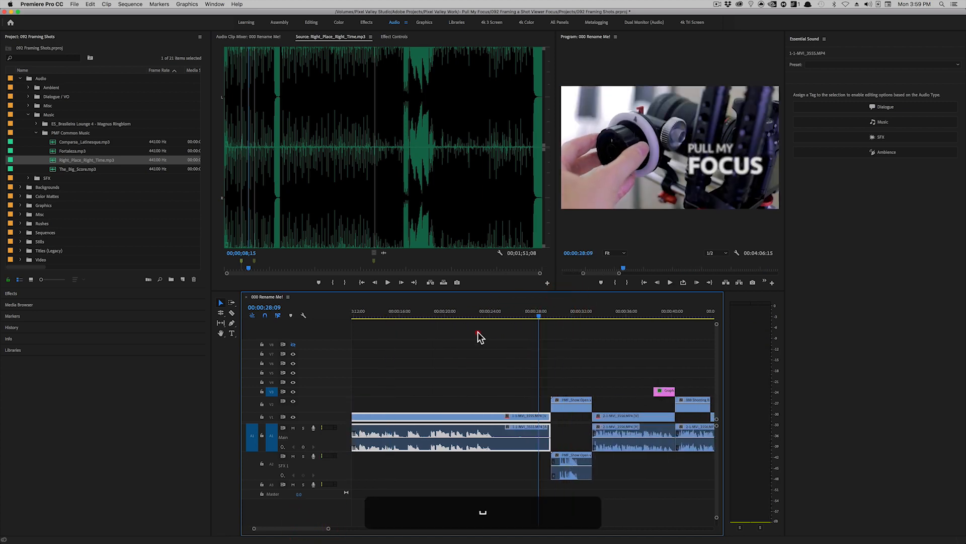
left_click(425, 333)
left_click_drag(304, 529, 233, 532)
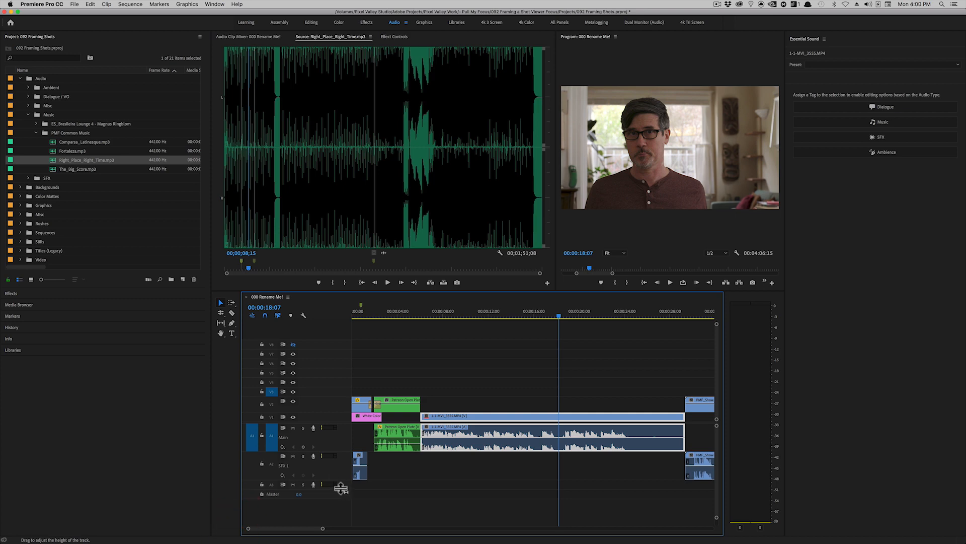
Expand the third audio track and rename it Music
double_click(341, 486)
right_click(288, 491)
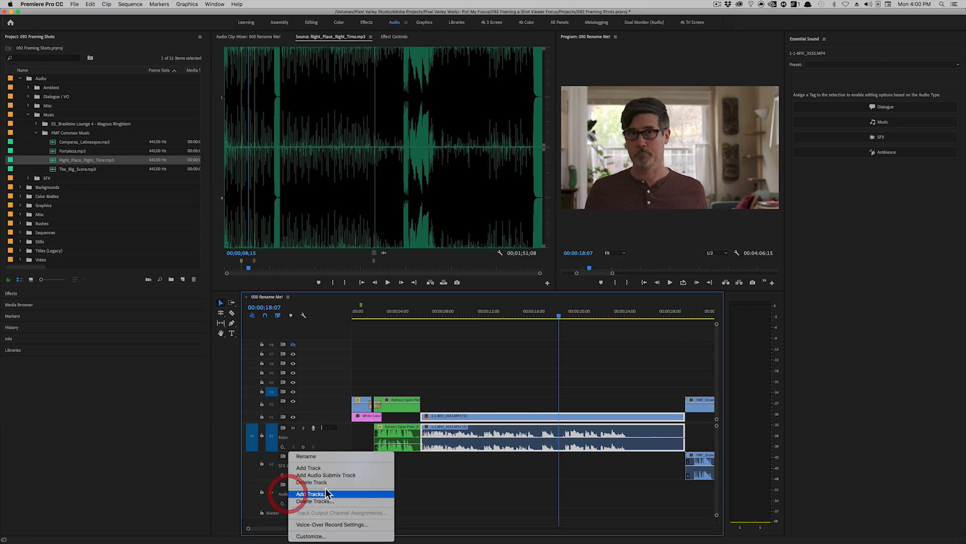
left_click(319, 457)
type("M")
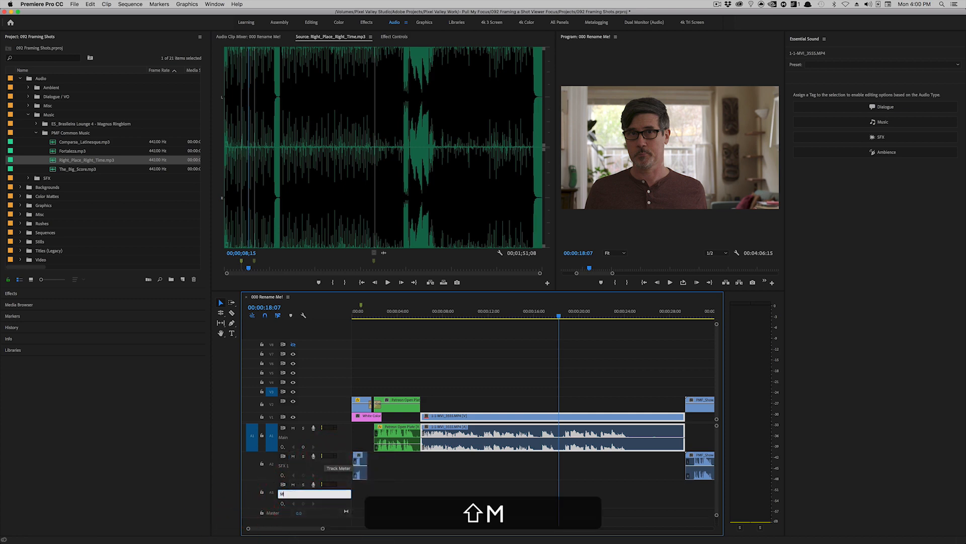
type("usic")
key("Return")
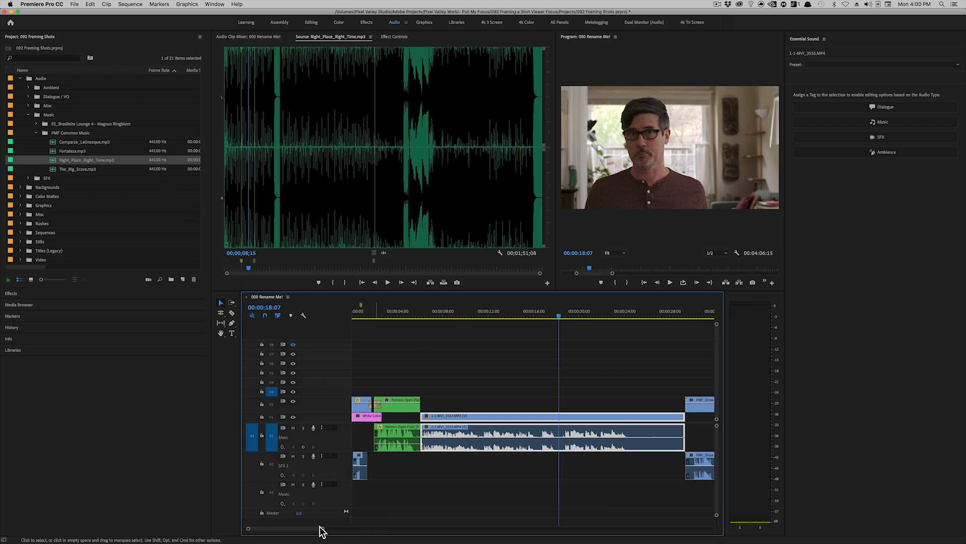
Check the playback at the start of the PMF Show Open clip, around 00:00:29:14
scroll(318, 530, "down", 5)
mouse_move(539, 315)
left_mouse_down()
mouse_move(552, 315)
mouse_move(547, 323)
left_mouse_up()
key("space")
key("space")
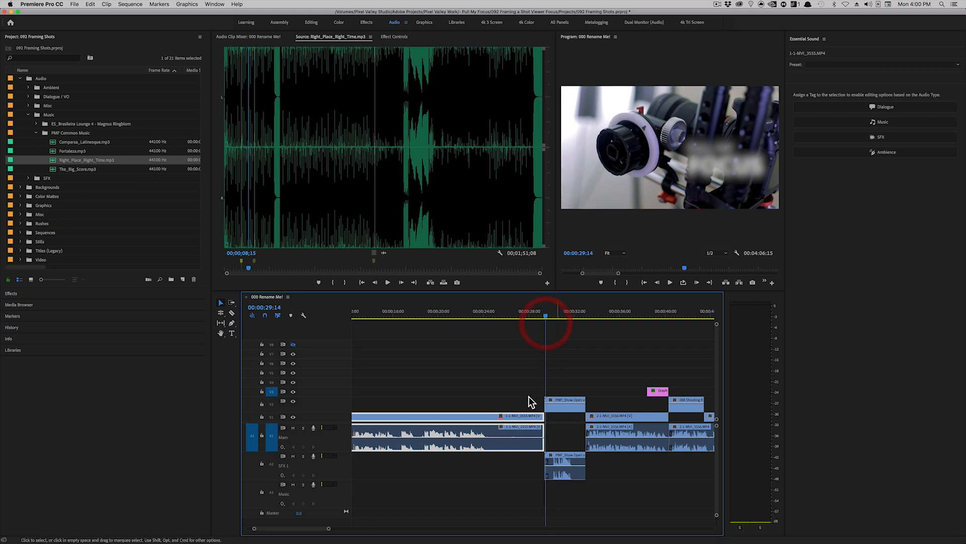
Preview the end phrase of Right_Place_Right_Time.mp3 in the Source Monitor and mark it from 00;00;15;01 to 00;00;18;22
left_click_drag(266, 119, 271, 121)
key("space")
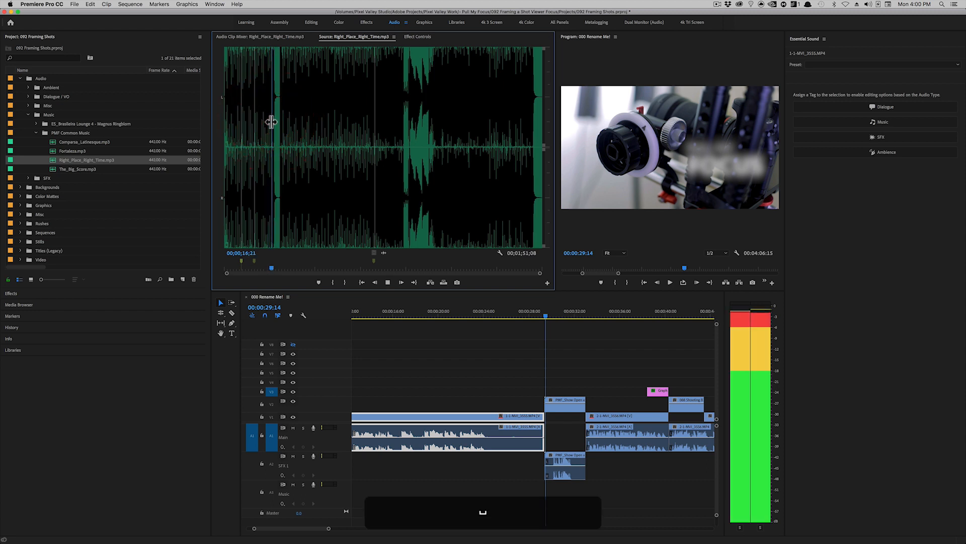
key("space")
left_click_drag(274, 122, 278, 122)
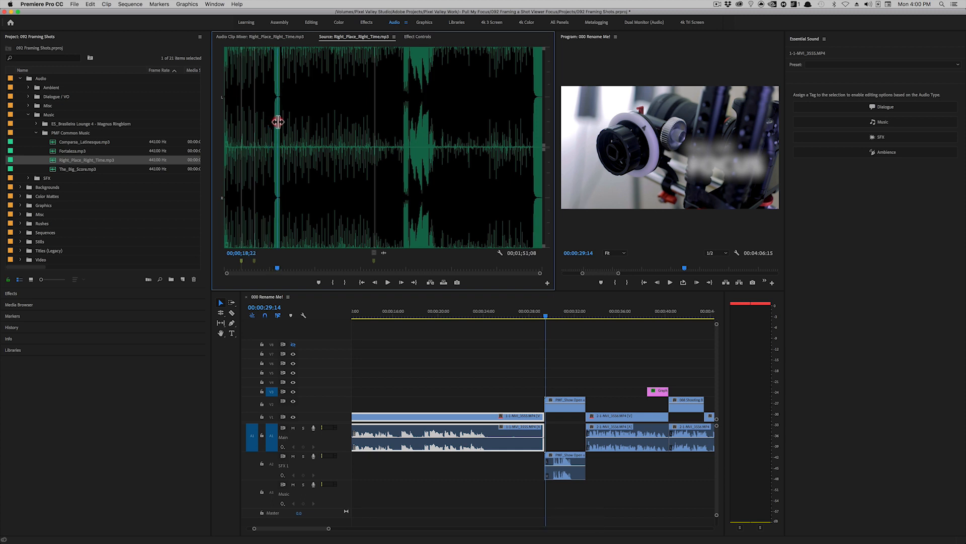
key("o")
left_click_drag(267, 118, 268, 118)
key("i")
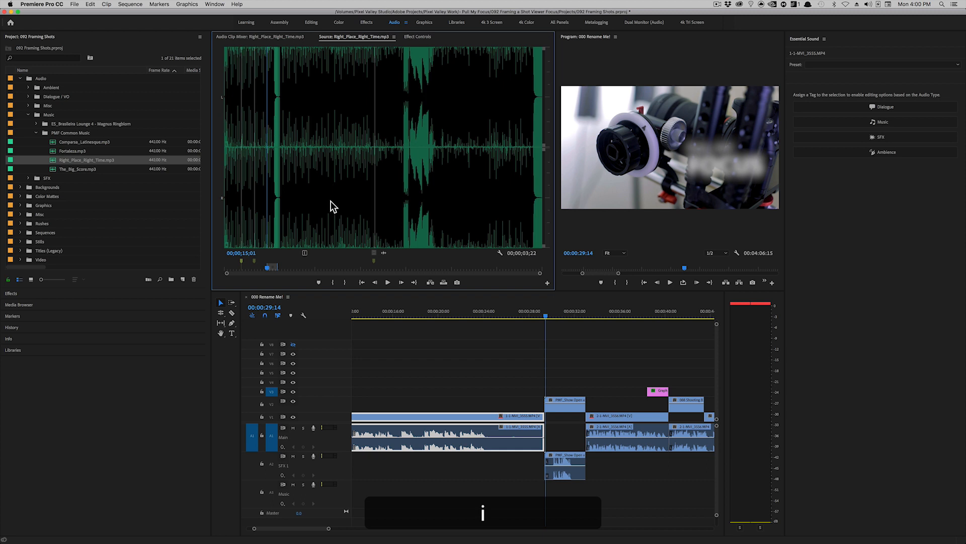
Place the marked music section on the Music track across the start of the PMF Show Open clip and audition the transition
left_click_drag(383, 251, 520, 509)
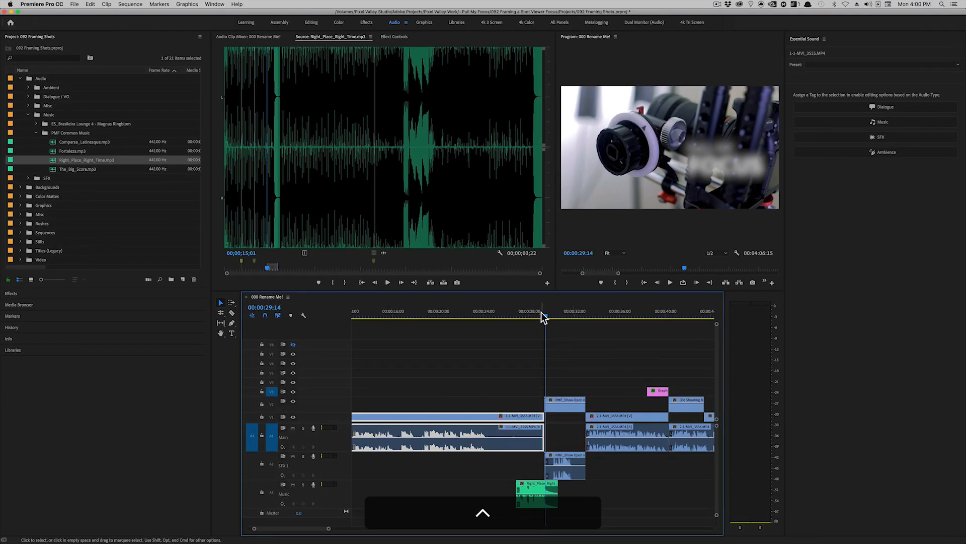
left_click(535, 315)
key("space")
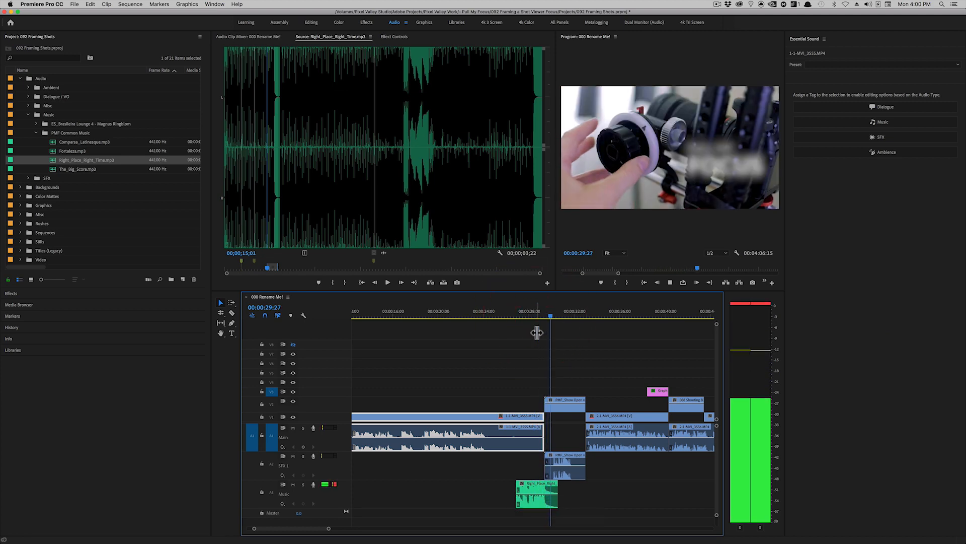
key("space")
left_click(544, 315)
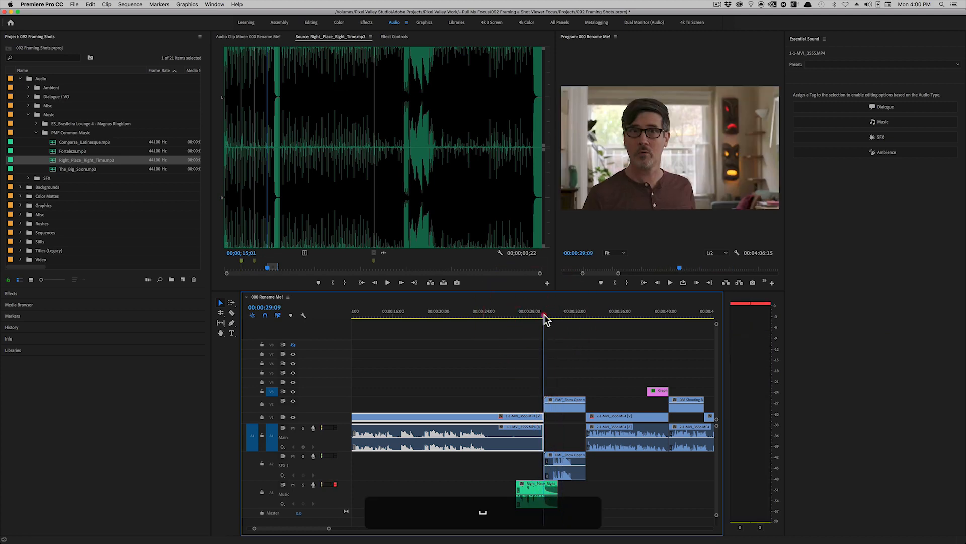
left_click(544, 316)
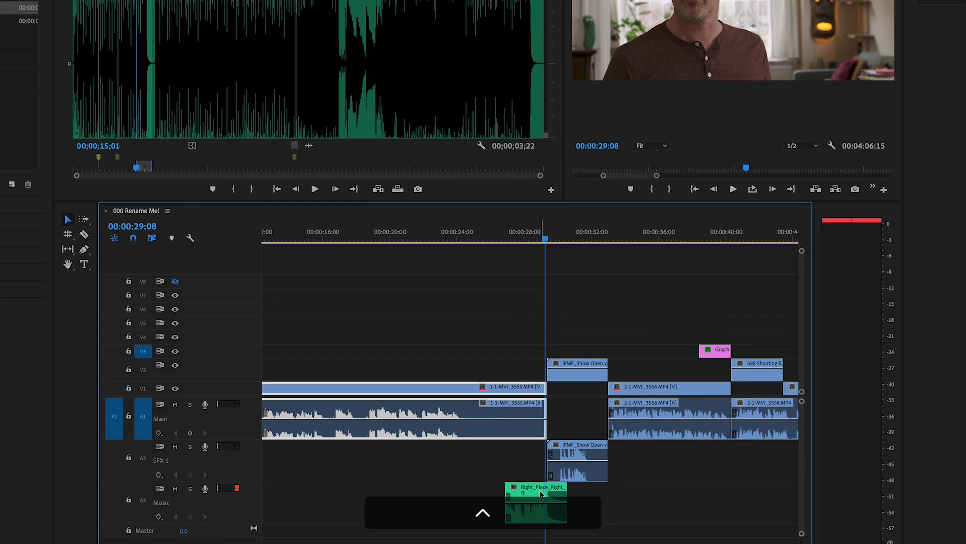
Turn off snapping, shift the music clip slightly later against the PMF Show Open clip and audition its timing
key("s")
left_click_drag(522, 497, 525, 497)
left_click_drag(546, 237, 537, 237)
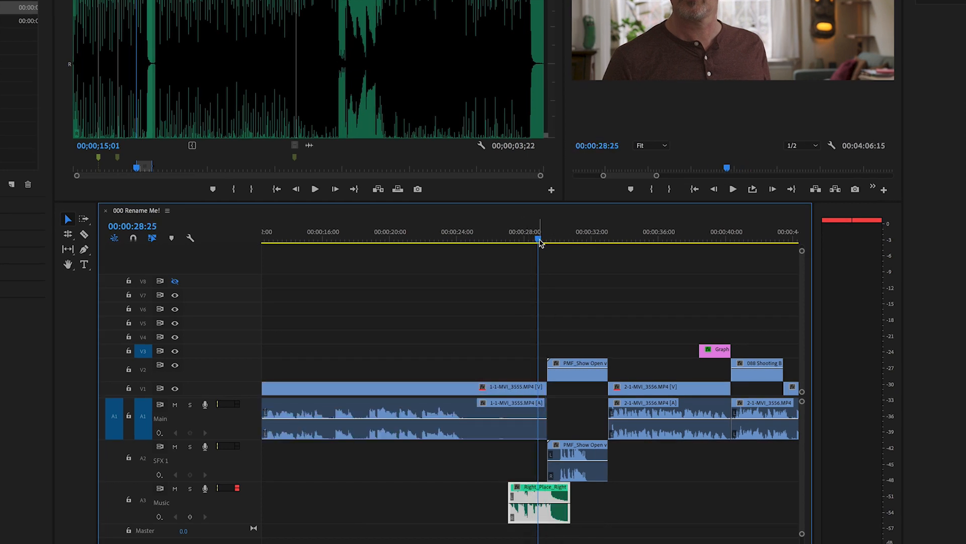
key("space")
key("space")
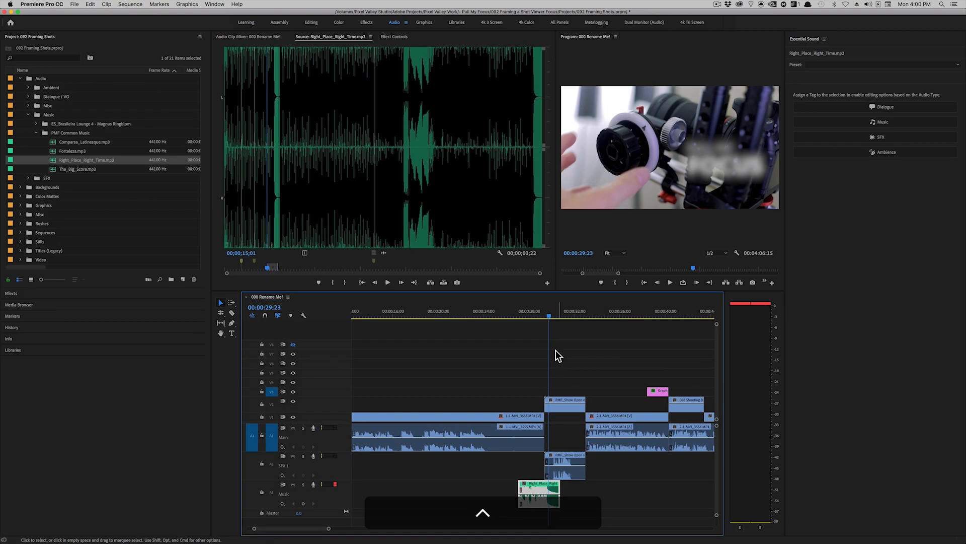
left_click_drag(541, 243, 536, 245)
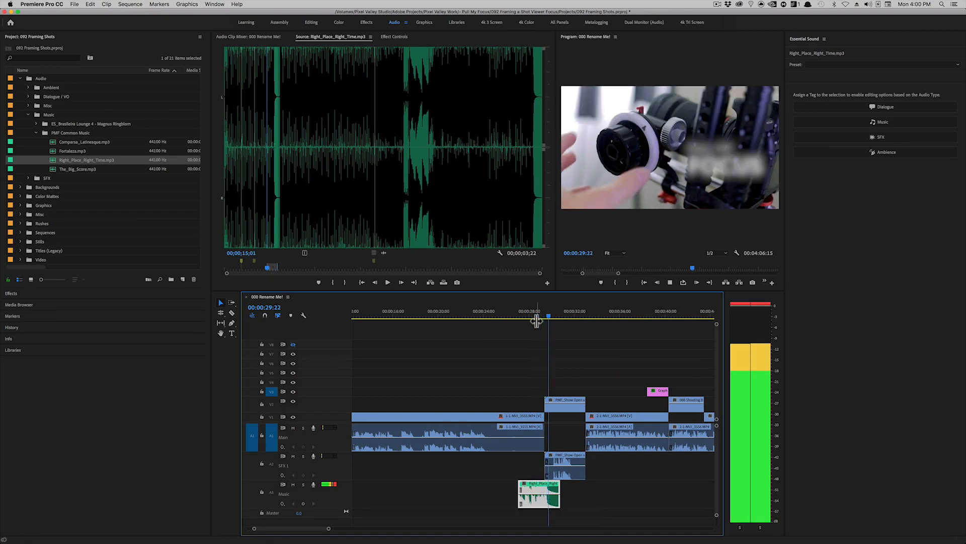
key("space")
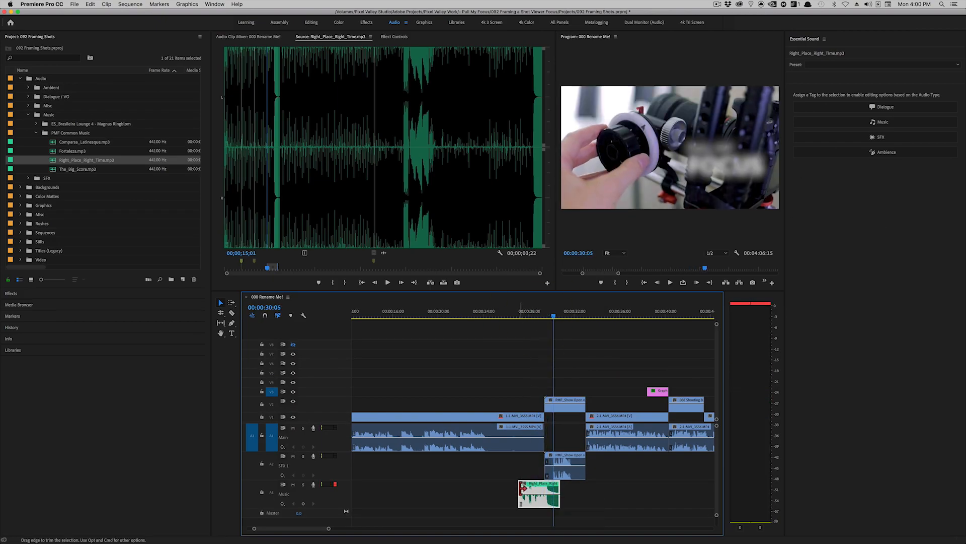
Turn snapping back on, extend the music clip's start back to about 00:00:12:00 and play it under the dialogue
key("s")
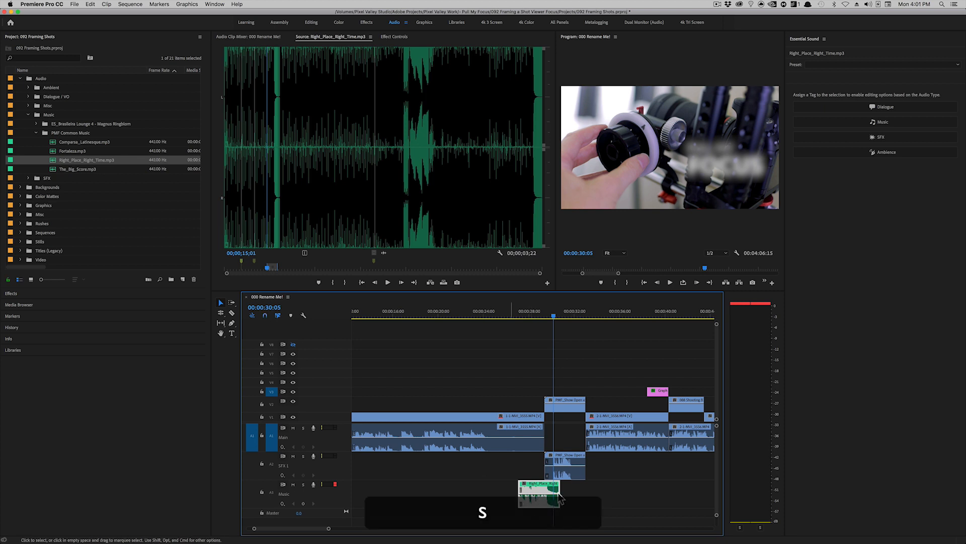
left_click_drag(524, 486, 373, 492)
key("minus")
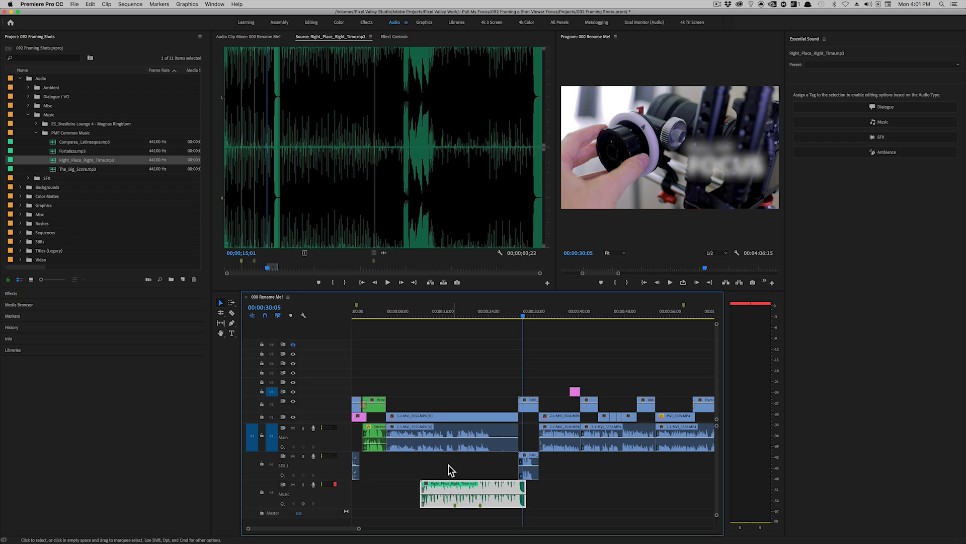
left_click_drag(391, 320, 382, 320)
key("space")
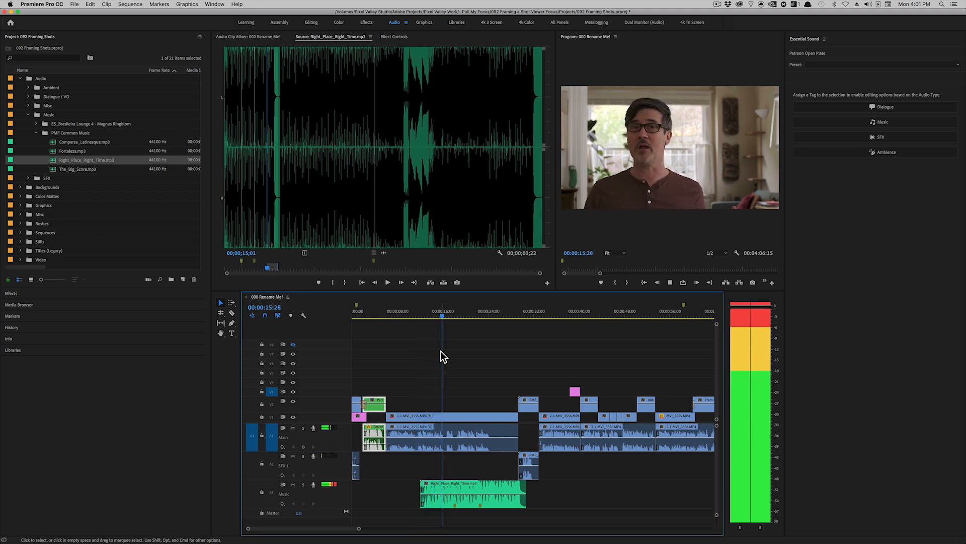
key("space")
mouse_move(445, 318)
left_mouse_down()
mouse_move(426, 315)
mouse_move(441, 308)
left_mouse_up()
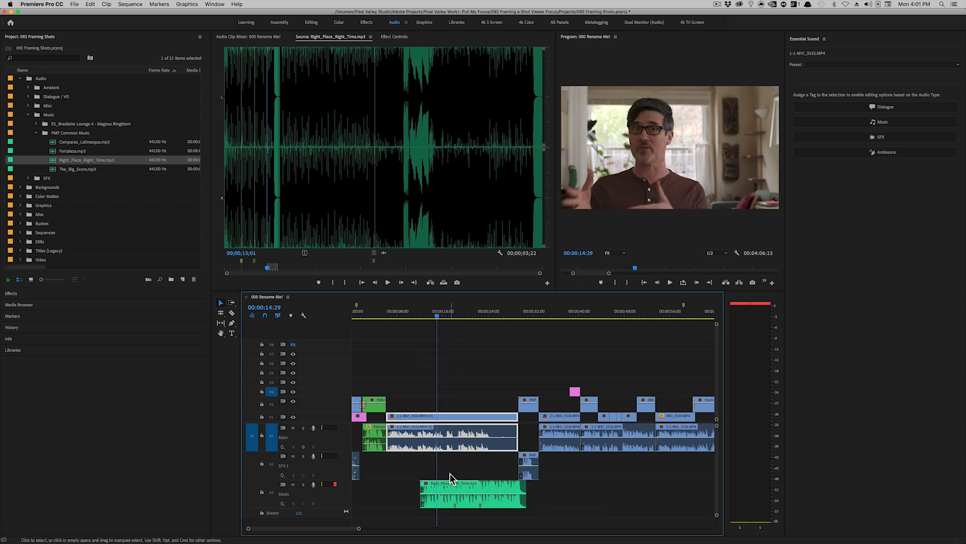
Solo the Music track and listen to the music clip from 00:00:13:27 past its first marker
key("equal")
scroll(297, 530, "right", 3)
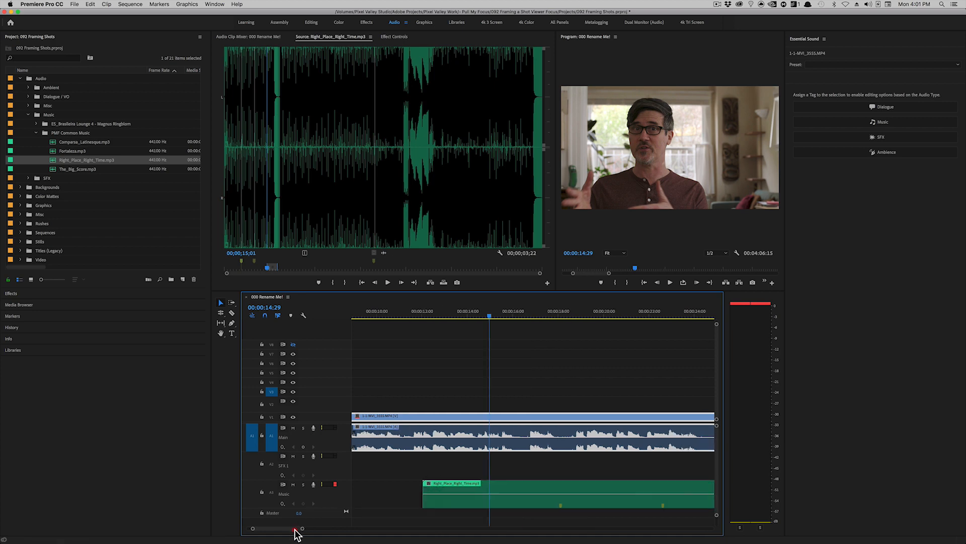
left_click(428, 313)
left_click(411, 313)
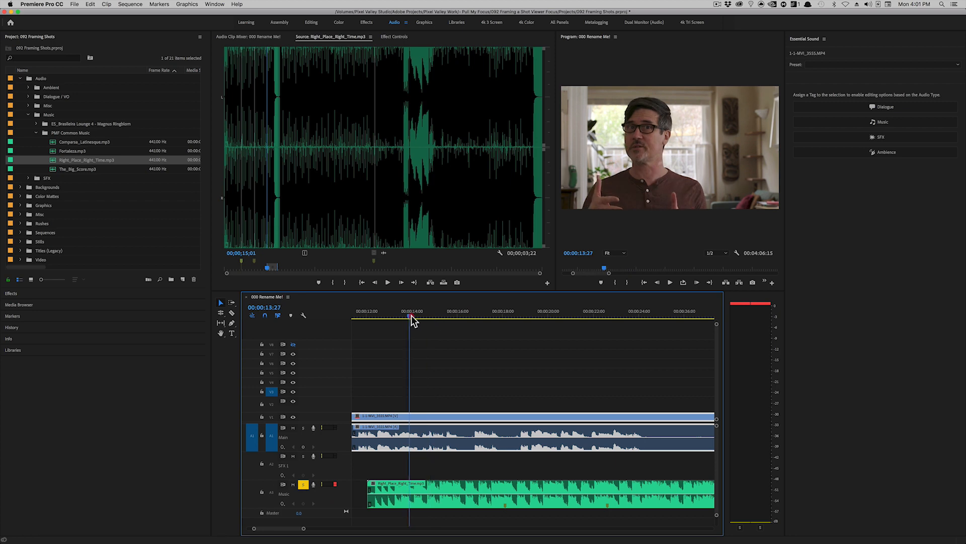
key("space")
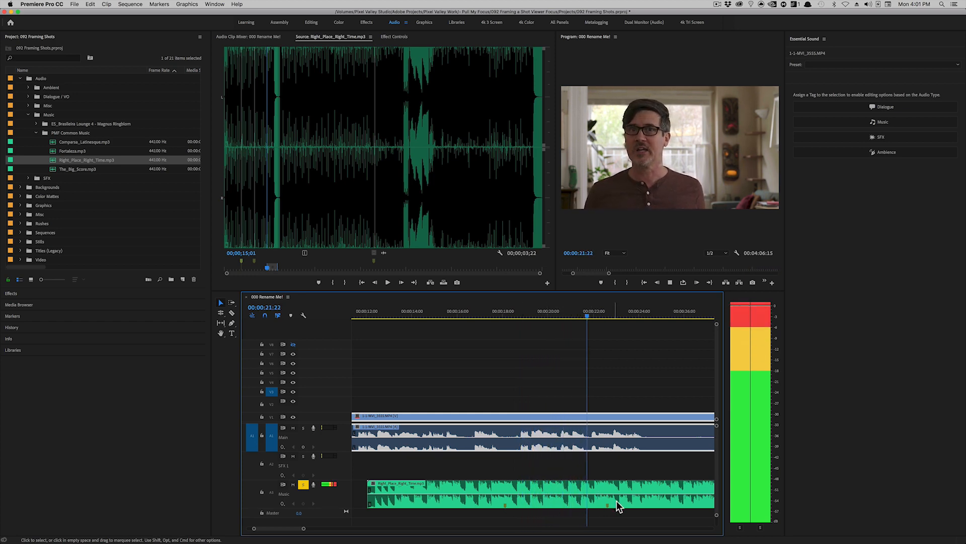
key("space")
Cut the music clip at its two markers, 00:00:18:03 and 00:00:22:18
mouse_move(618, 313)
left_mouse_down()
mouse_move(532, 323)
mouse_move(525, 316)
left_mouse_up()
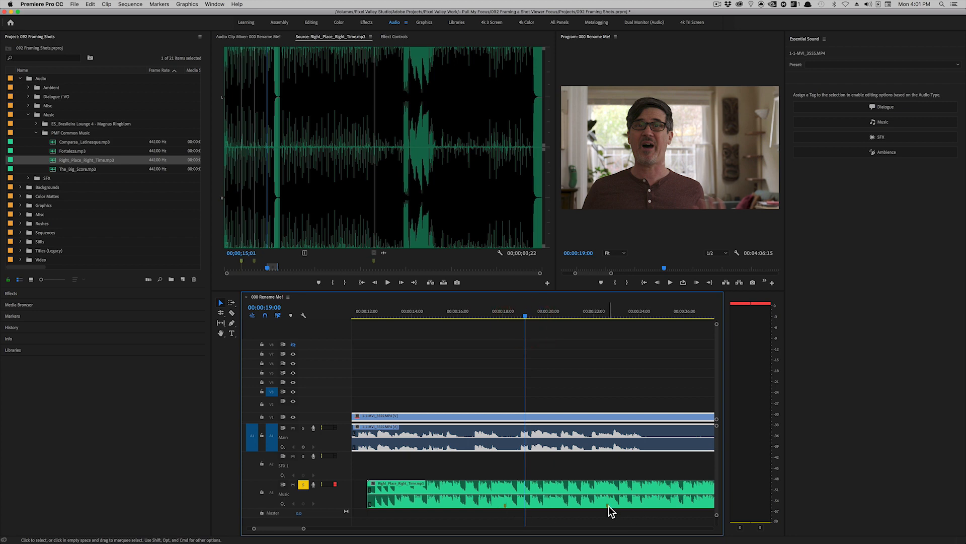
left_click(507, 315, "shift")
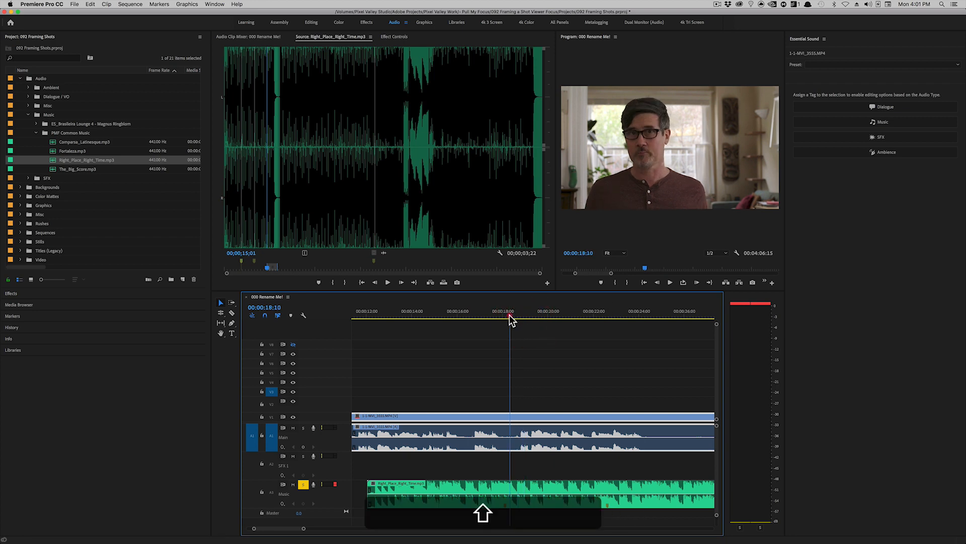
left_click(518, 488)
key("super+k")
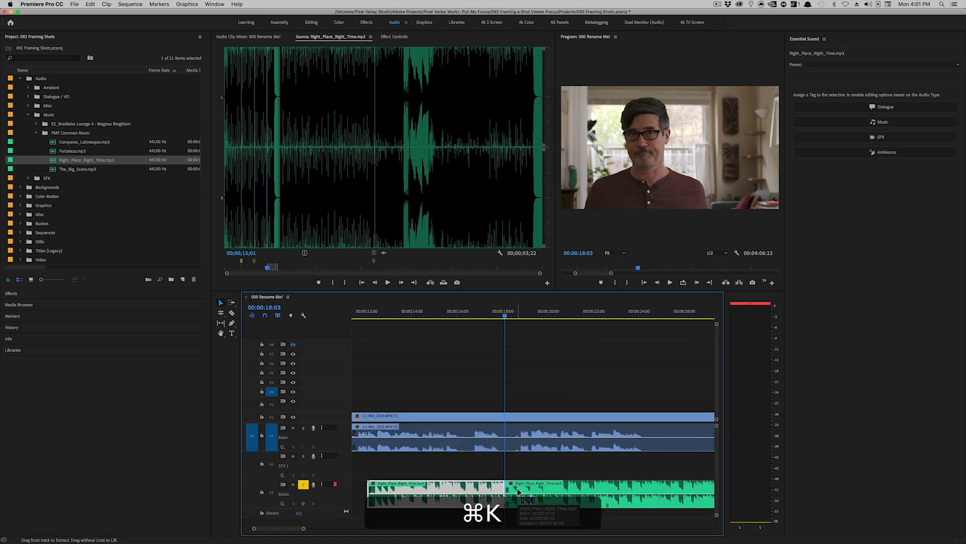
left_click_drag(508, 316, 608, 335)
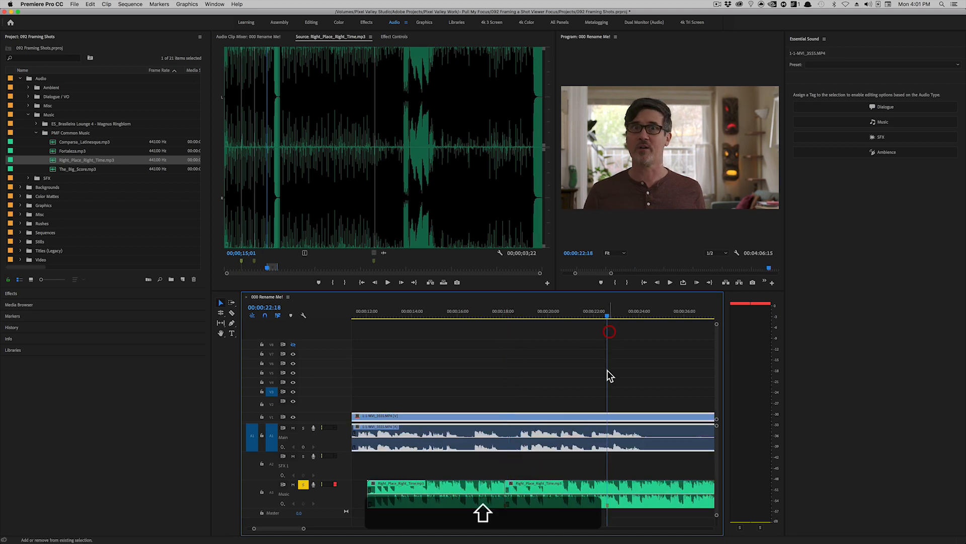
left_click(542, 492)
key("super+k")
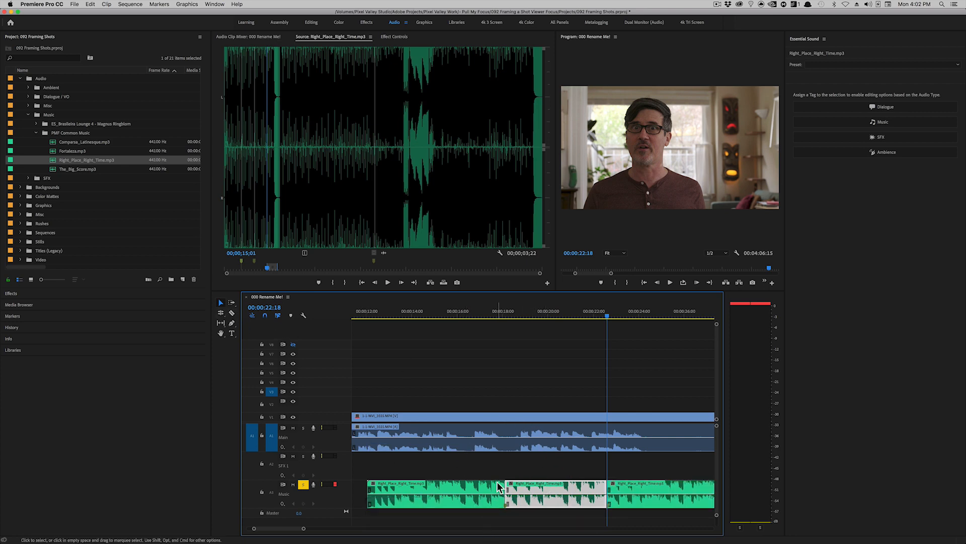
Move the first music segment to the start of the talking-head clip and place a copy of the middle segment directly before the original
key("minus")
left_click_drag(484, 493, 419, 496)
left_click(543, 489, "ctrl")
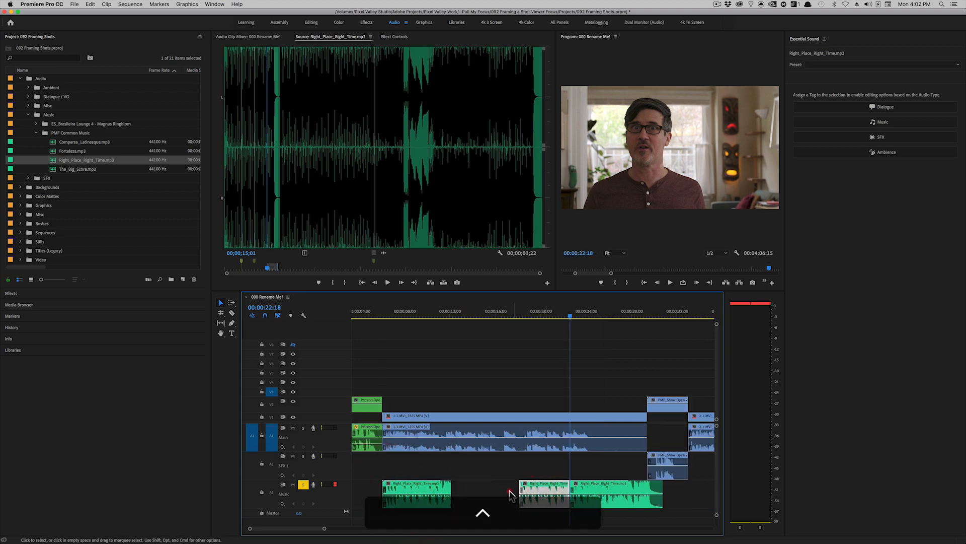
left_click(504, 490, "ctrl")
left_click(535, 489)
left_click_drag(553, 493, 498, 490)
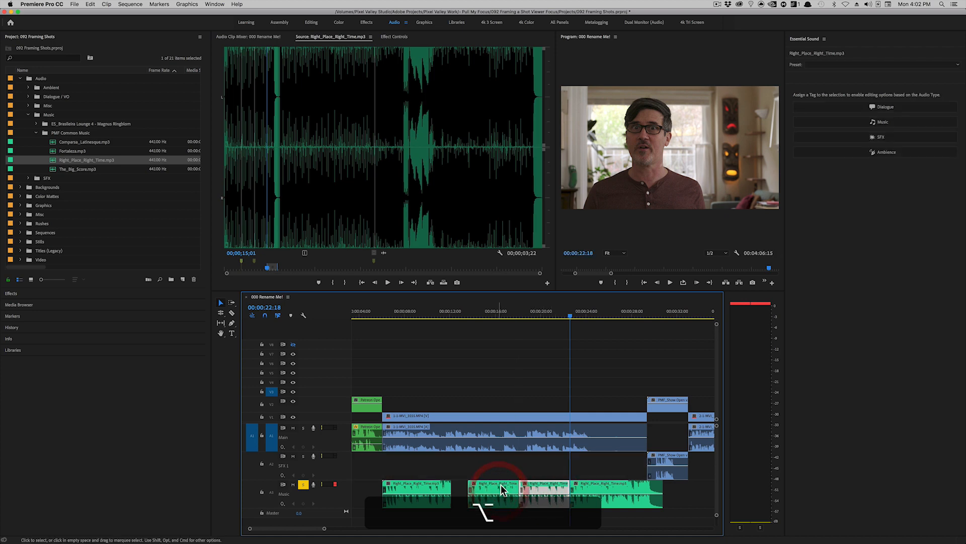
Audition the join between the copied and original middle music segments, starting from around 00:00:16:00 to 00:00:17:15
left_click(498, 318)
key("space")
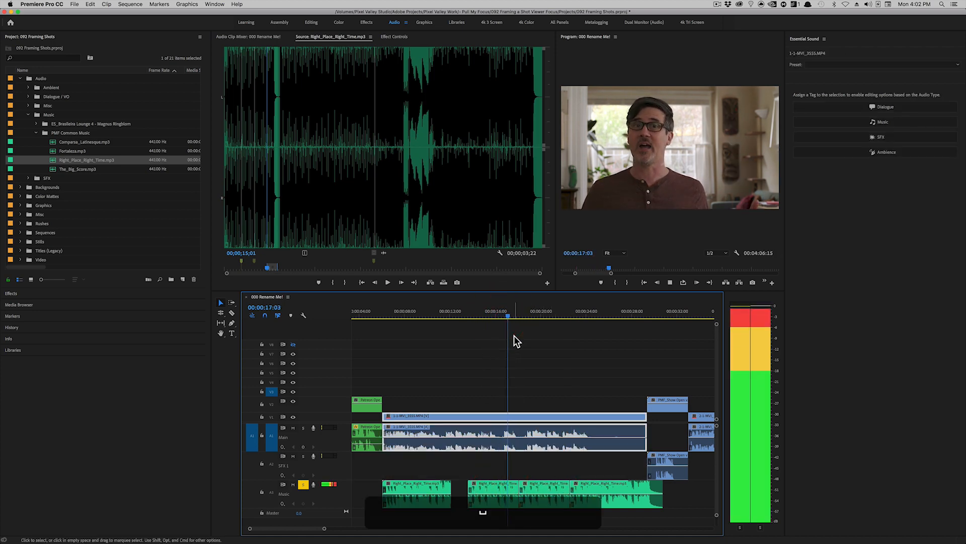
key("space")
left_click(513, 318)
key("space")
key("space")
left_click(517, 318)
left_click(512, 317)
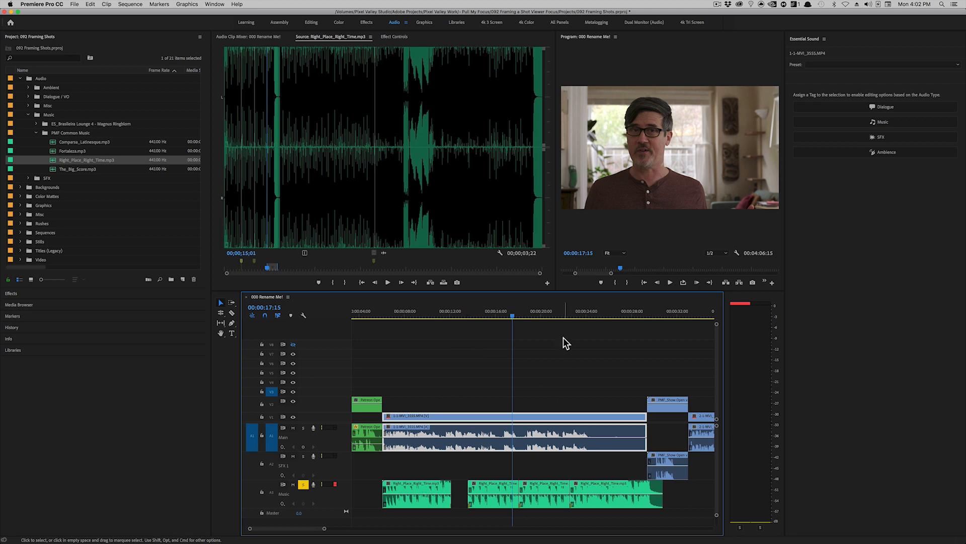
Play across the join between the copied and original middle music segments from 00:00:17:15, ending with the playhead at 00:00:15:05
key("space")
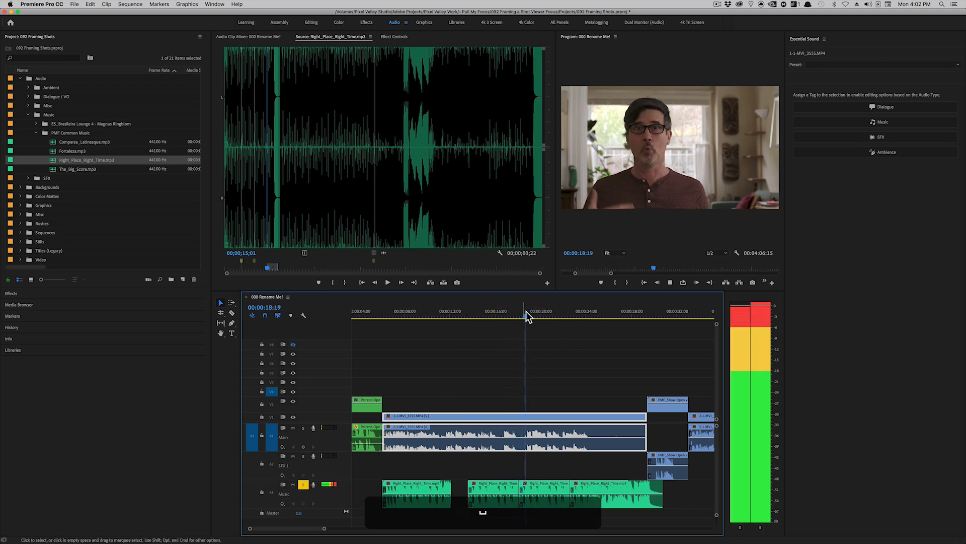
key("space")
left_click_drag(513, 317, 486, 318)
Place another copy of the middle music segment before the existing ones and move the first segment directly against its start
left_click_drag(415, 486, 385, 488)
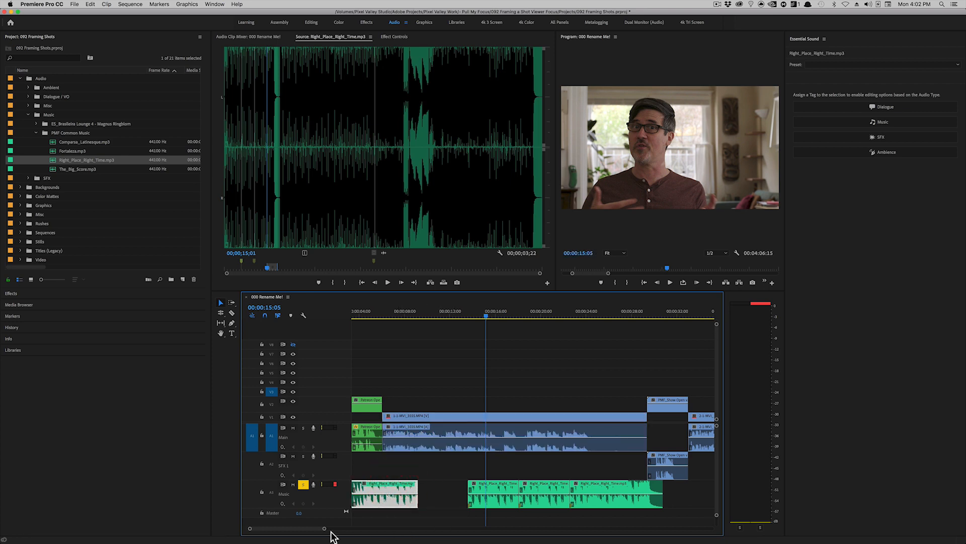
left_click_drag(313, 528, 305, 528)
left_click_drag(420, 487, 402, 489)
left_click(544, 489)
left_click_drag(530, 490, 412, 488)
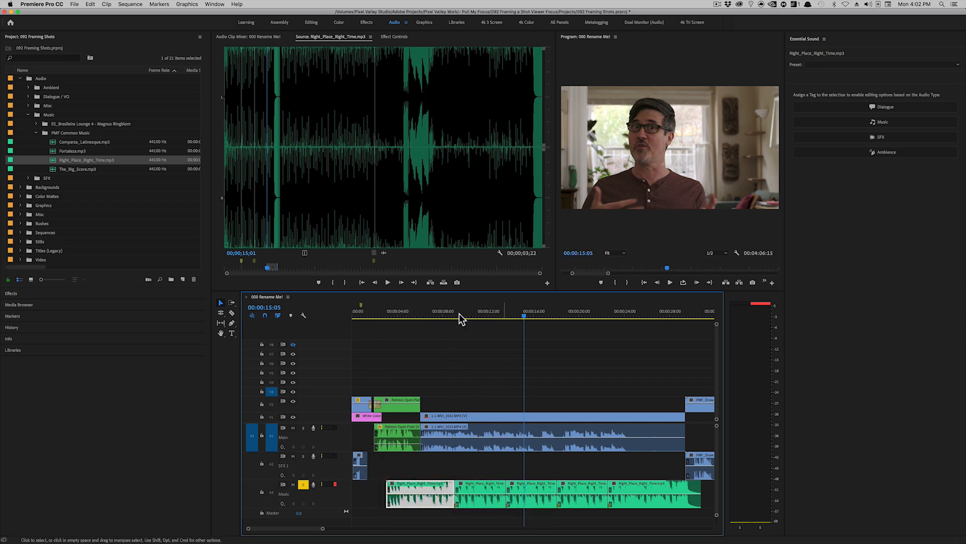
Listen to the start of the rearranged music under the Patreon plate, up to about 00:00:05:10
left_click(383, 316)
key("space")
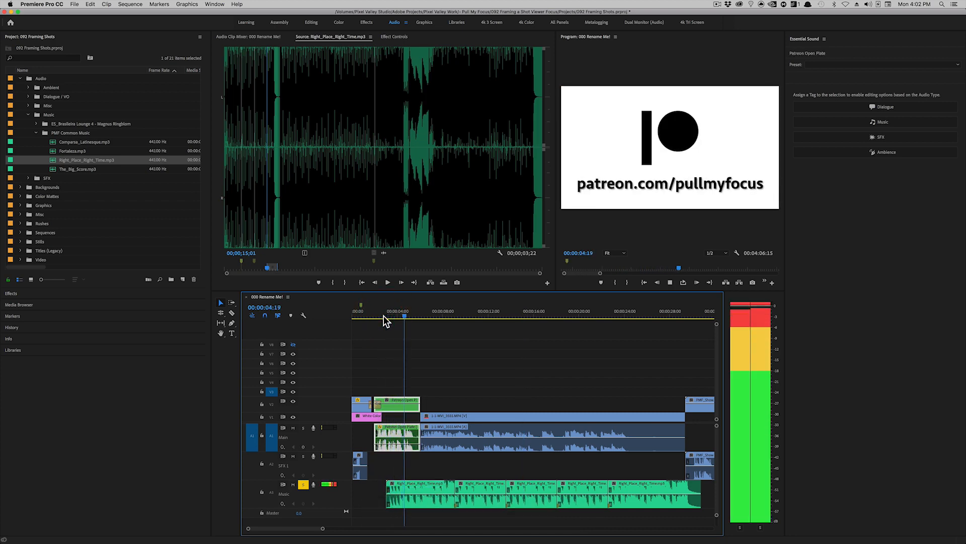
key("space")
Unsolo the Music track and play the intro with all tracks from 00:00:02:11 to about 00:00:10:14
left_click(305, 483)
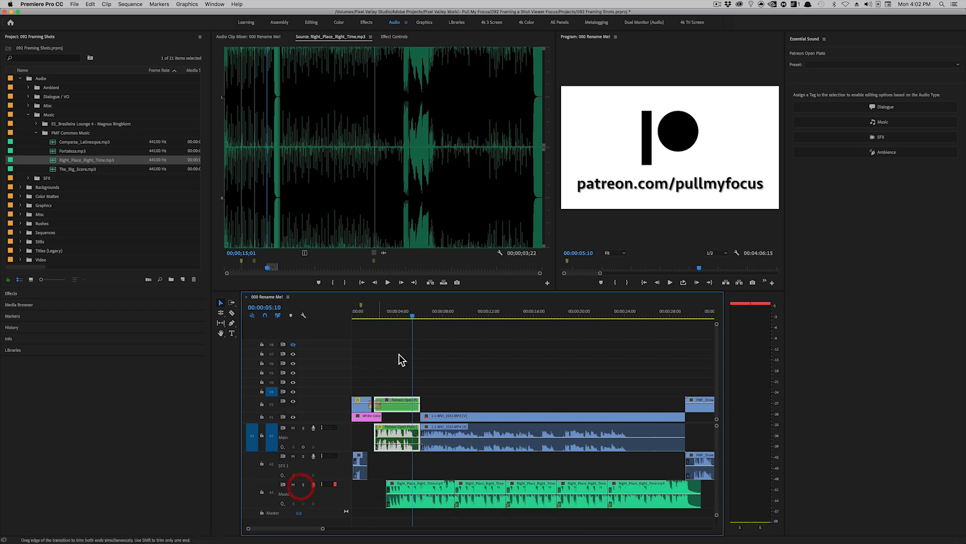
left_click(379, 316)
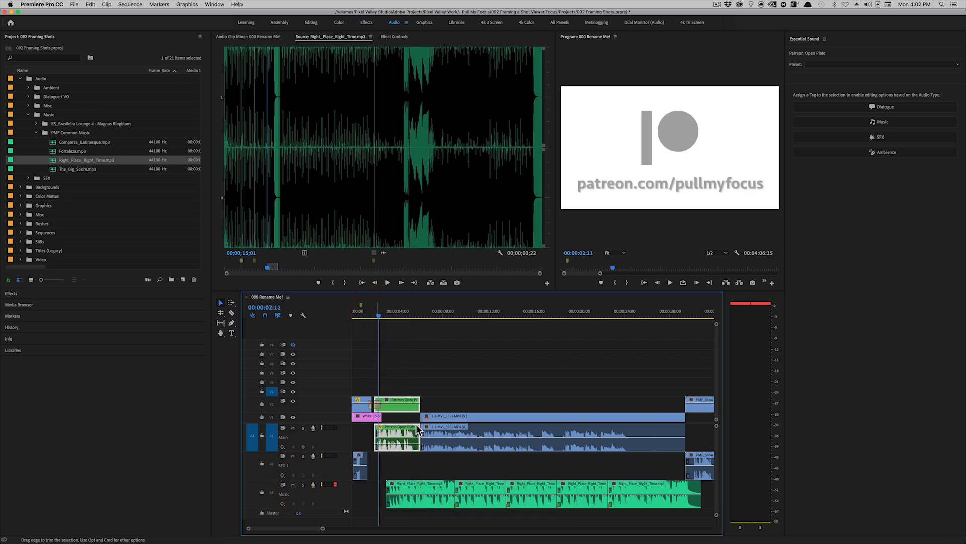
left_click(379, 315)
key("space")
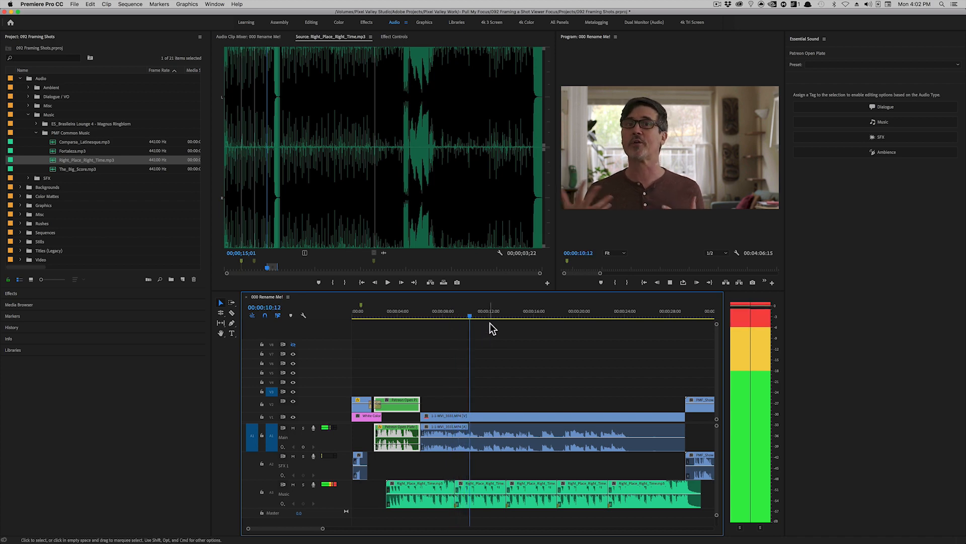
key("space")
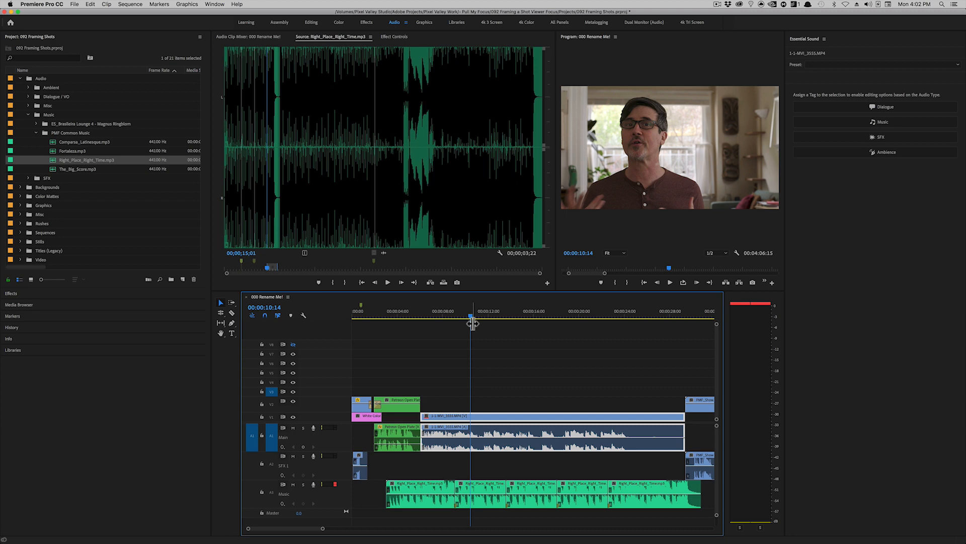
Play the end of the talking-head clip into the show open up to about 00:00:31:19, checking how the music ends
left_click_drag(468, 319, 450, 322)
left_click(441, 321)
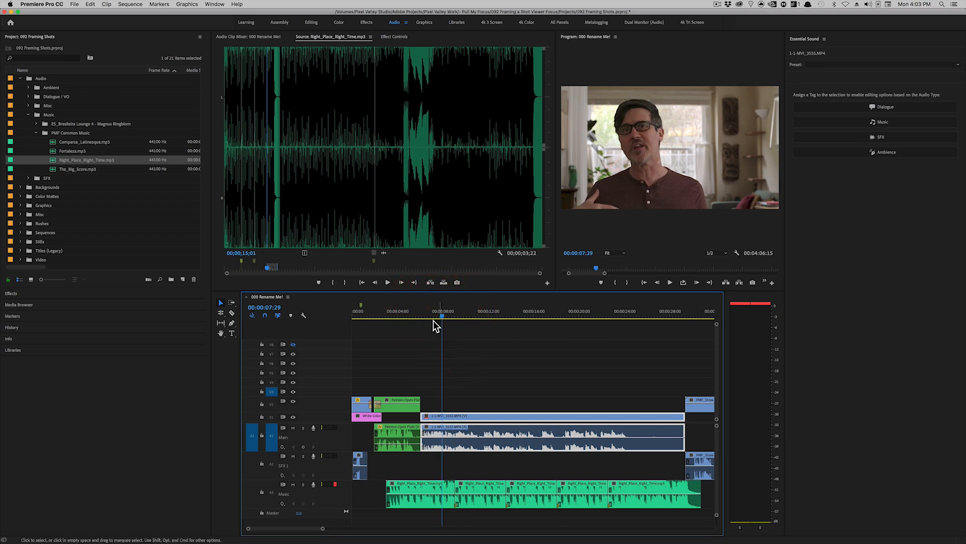
left_click_drag(437, 313, 663, 321)
key("space")
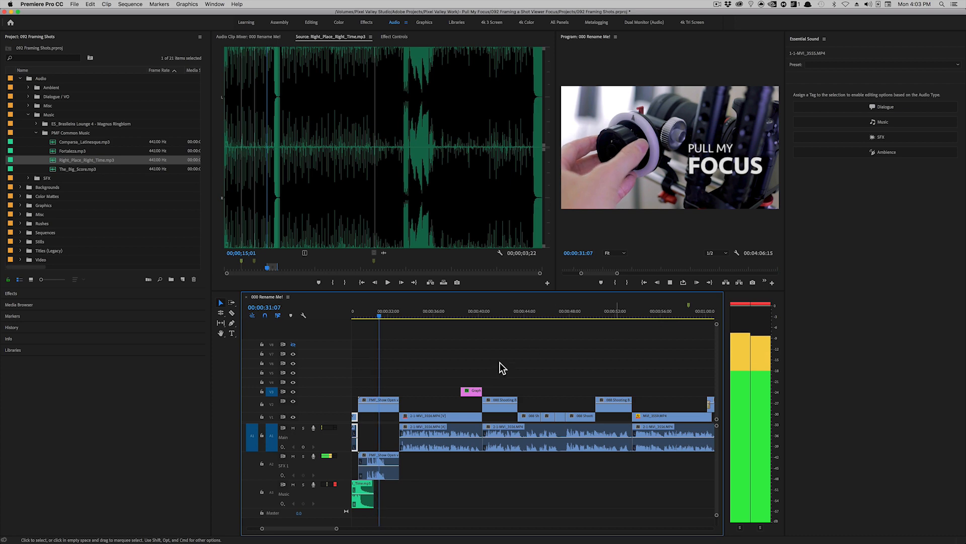
key("space")
scroll(300, 535, "up", 6)
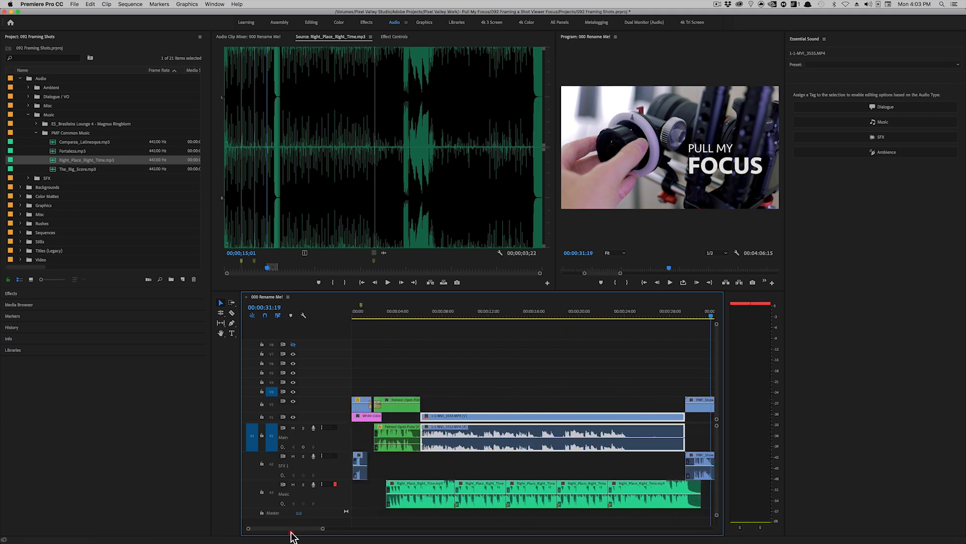
scroll(296, 537, "down", 3)
scroll(296, 535, "up", 2)
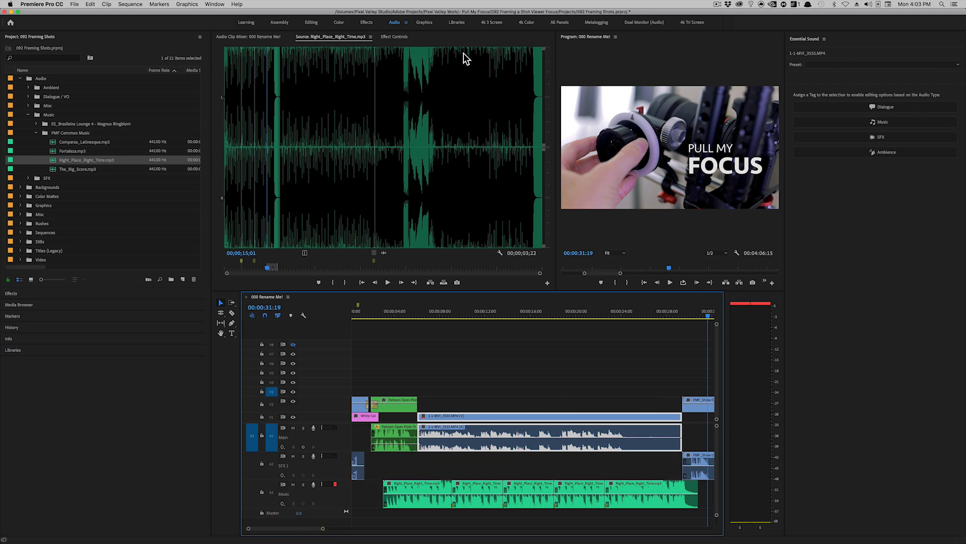
Open the Audio Track Mixer and rename the Music track to Theme
left_click(262, 37)
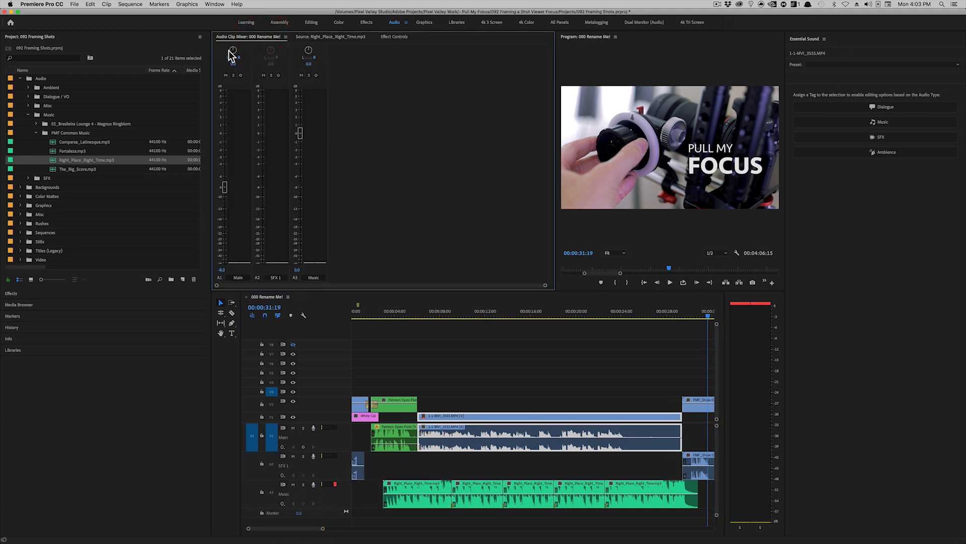
left_click(337, 38)
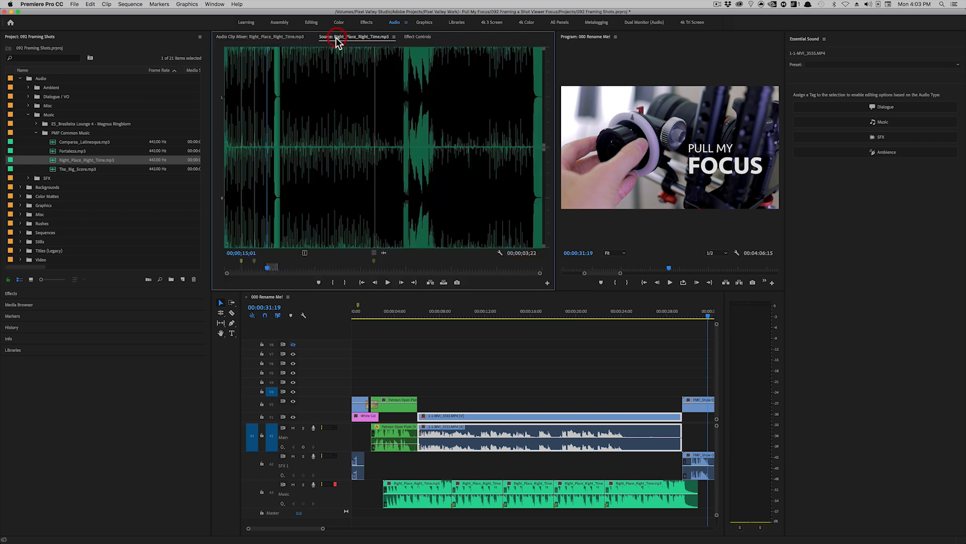
left_click(273, 37)
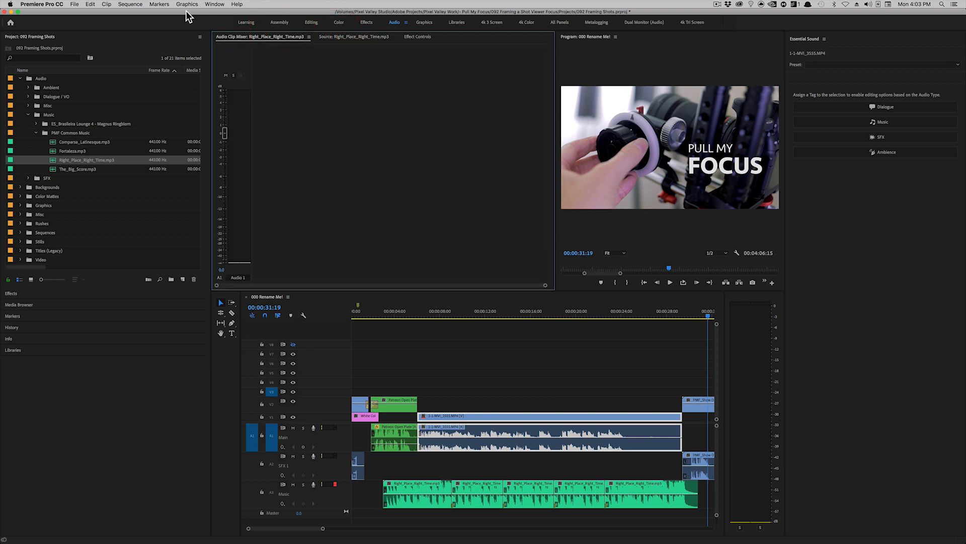
left_click(215, 4)
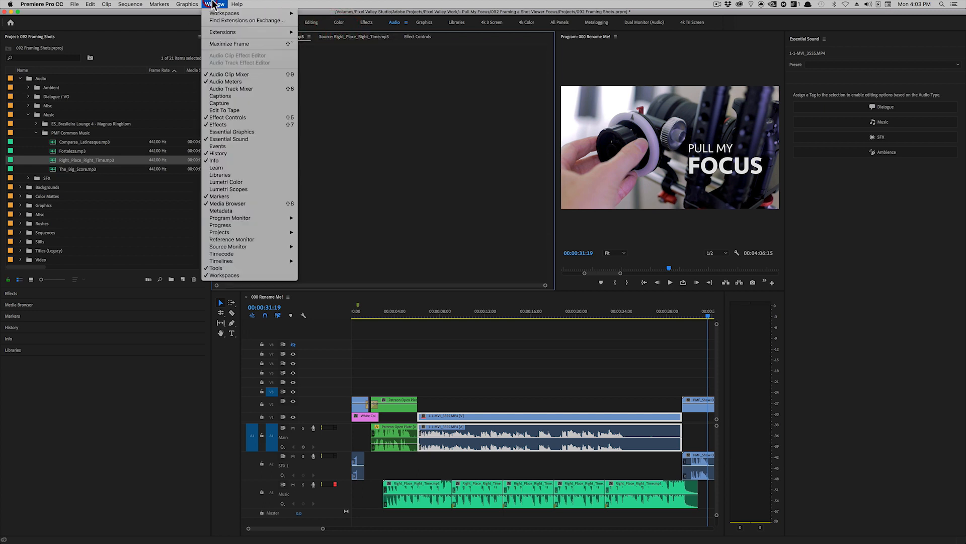
left_click(254, 87)
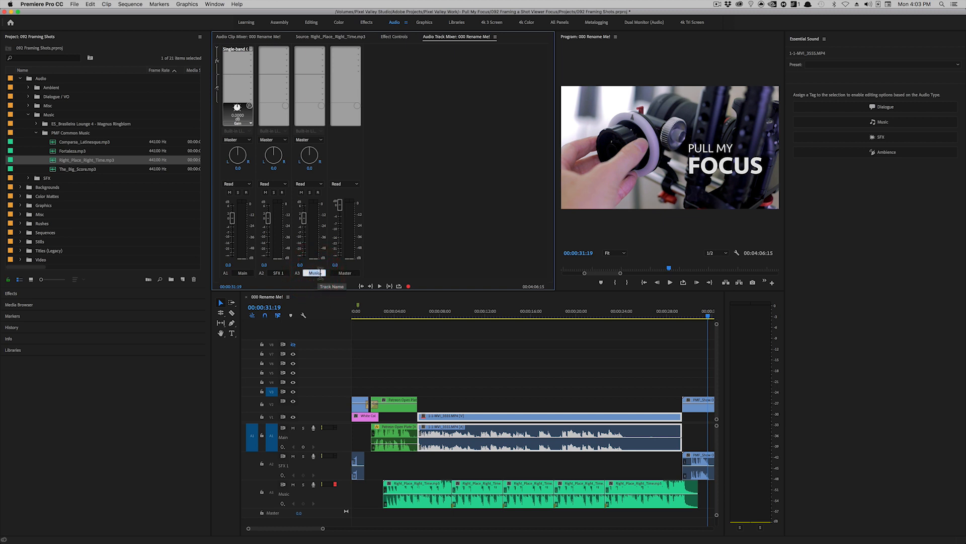
key("shift")
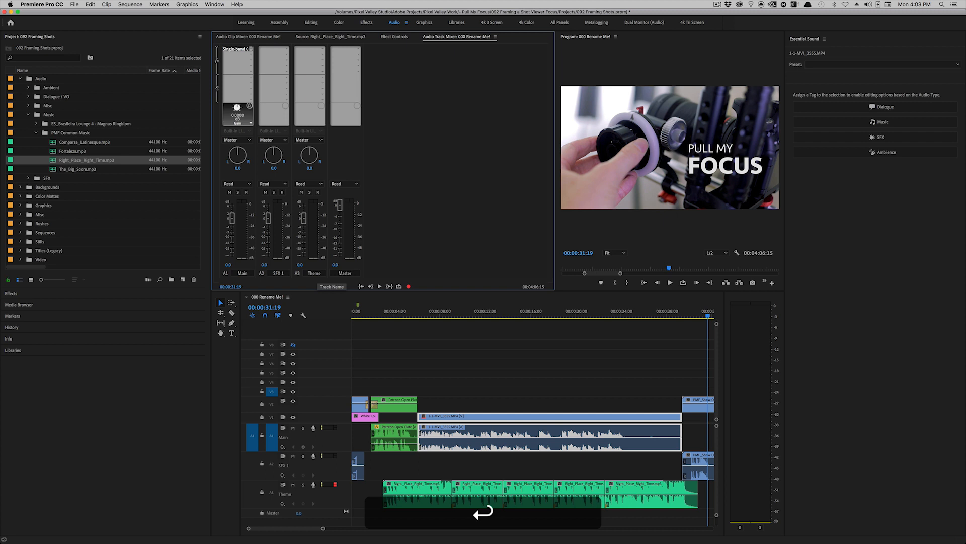
Lower the Theme track's volume to -15.7 dB and play the intro from 00:00:02:04 to about 00:00:08:21
left_click_drag(304, 218, 305, 242)
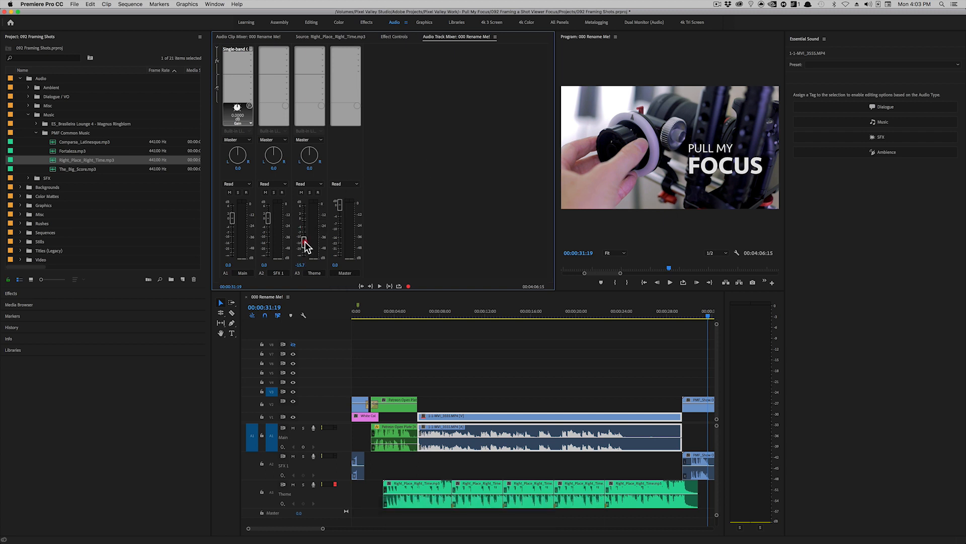
left_click(373, 315)
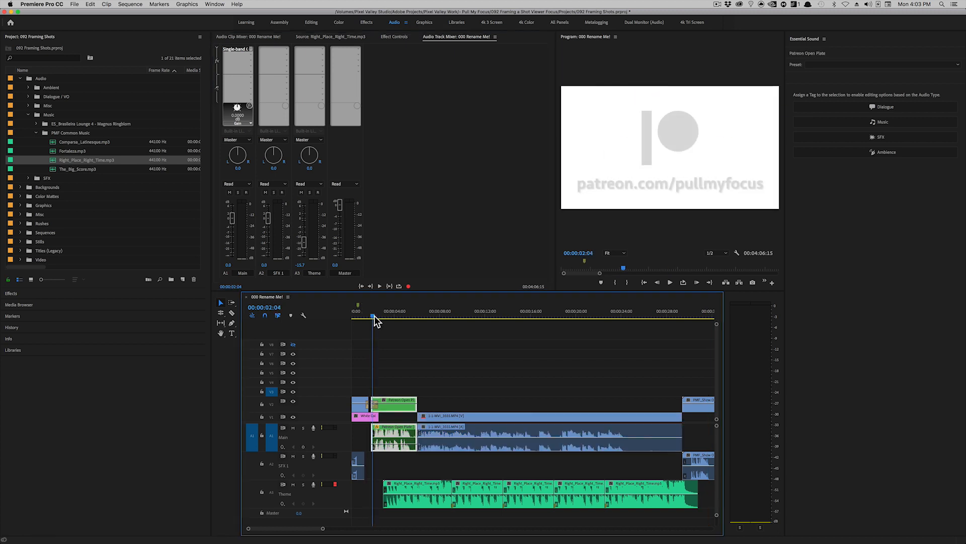
key("space")
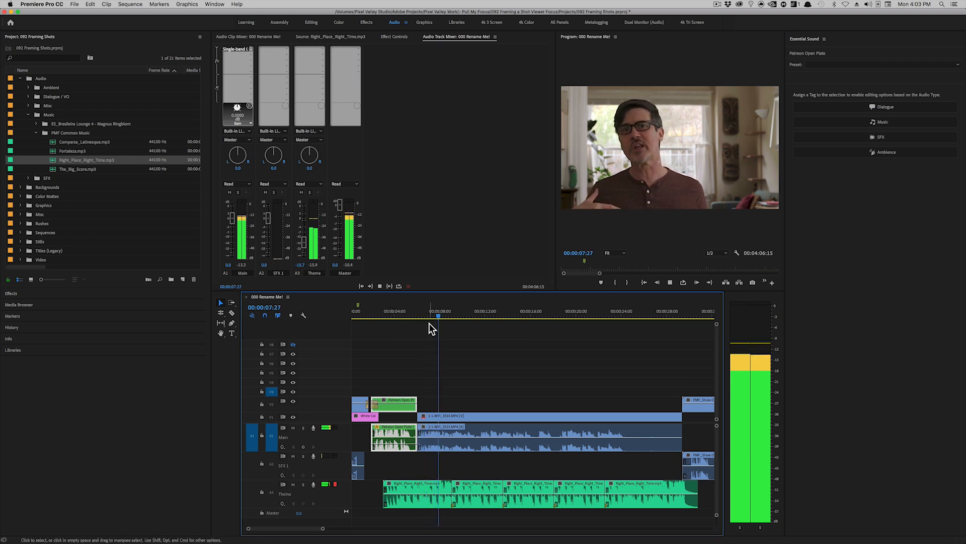
key("space")
Solo the Main track and listen to the dialogue from 00:00:08:21 to about 00:00:10:13
left_click(303, 428)
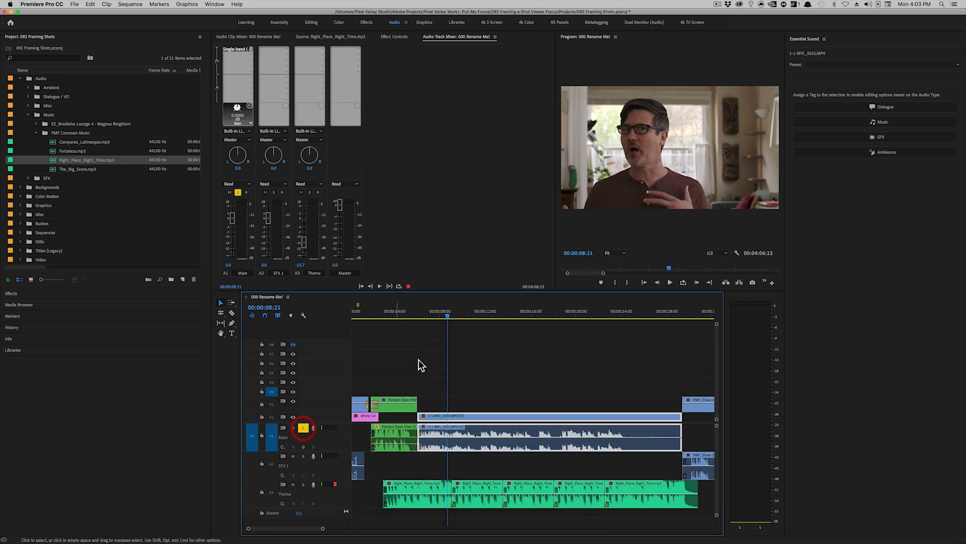
key("space")
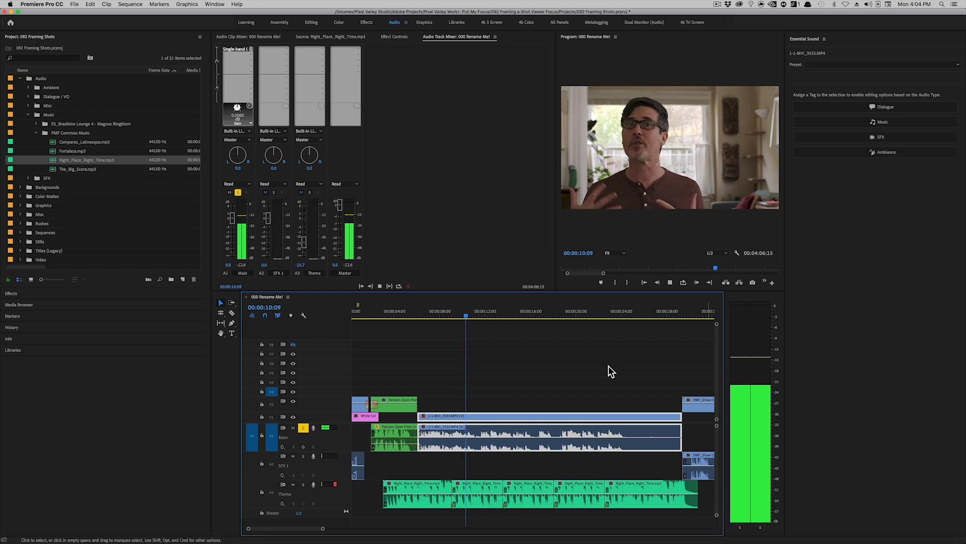
key("space")
Apply the Vocal Booster preset to the Main track's single-band compressor and listen to the dialogue up to about 00:00:13:08
right_click(237, 50)
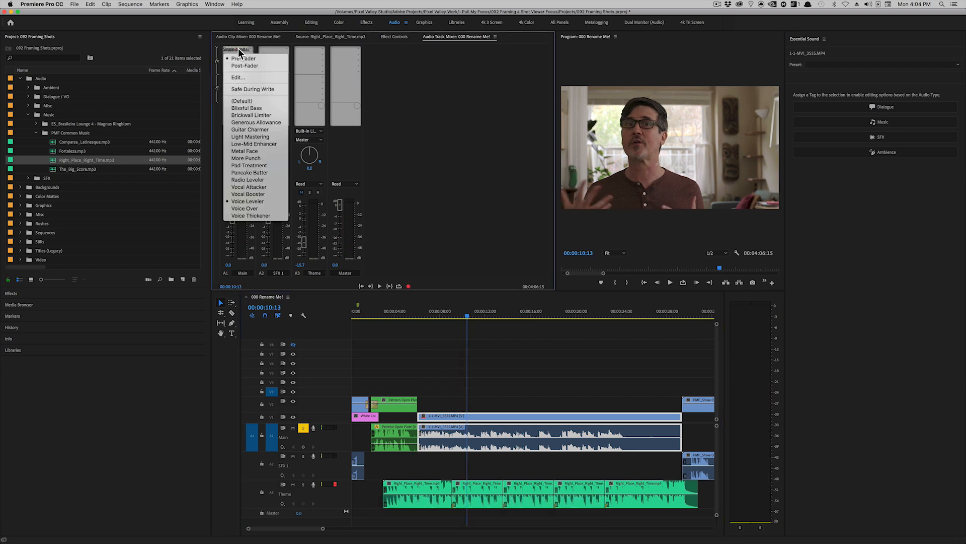
left_click(260, 194)
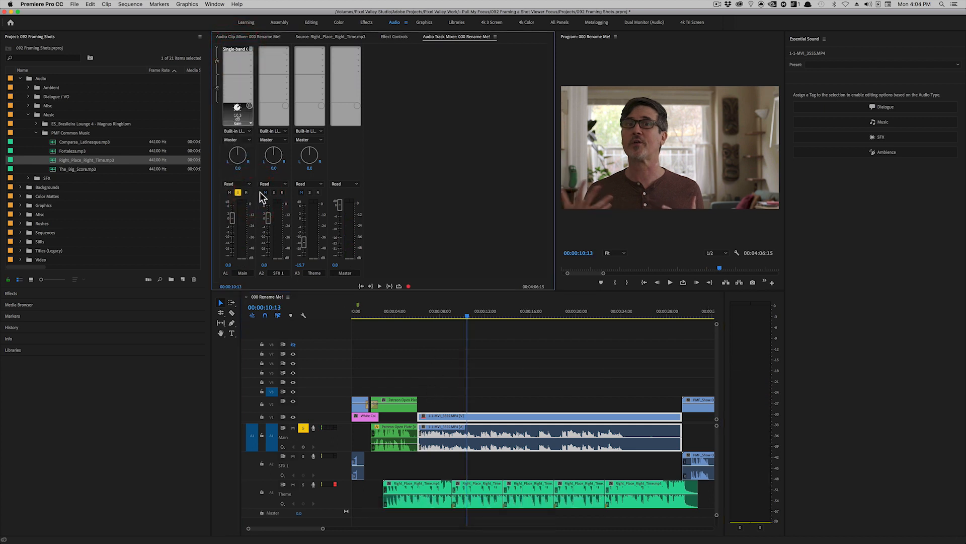
left_click(457, 315)
key("space")
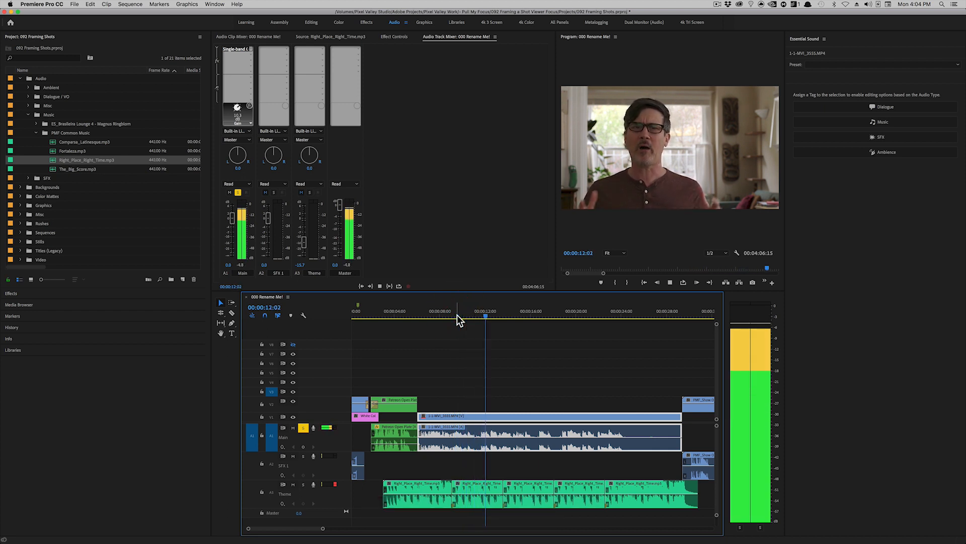
key("space")
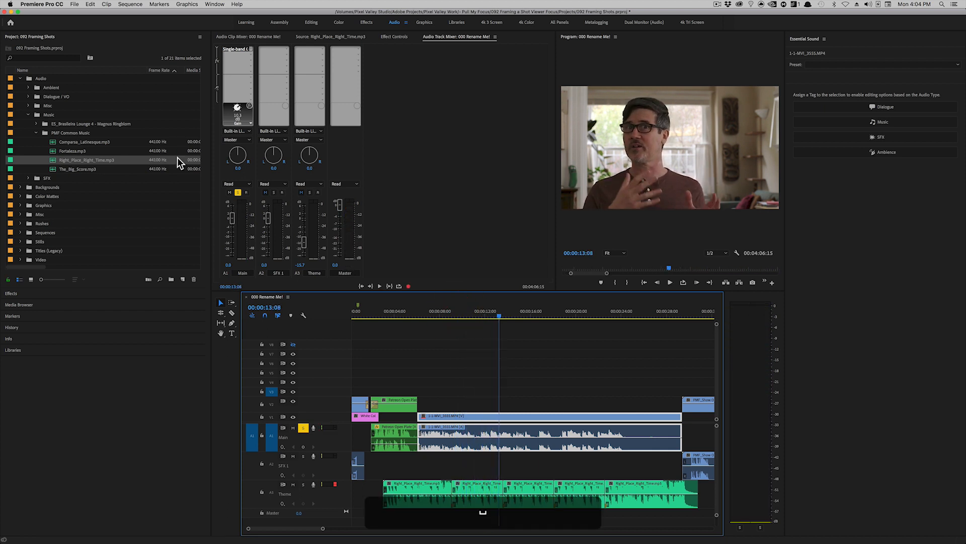
Set the Main track compressor's gain to about 7.34 dB and listen from 00:00:13:08 to about 00:00:21:17
left_click(238, 109)
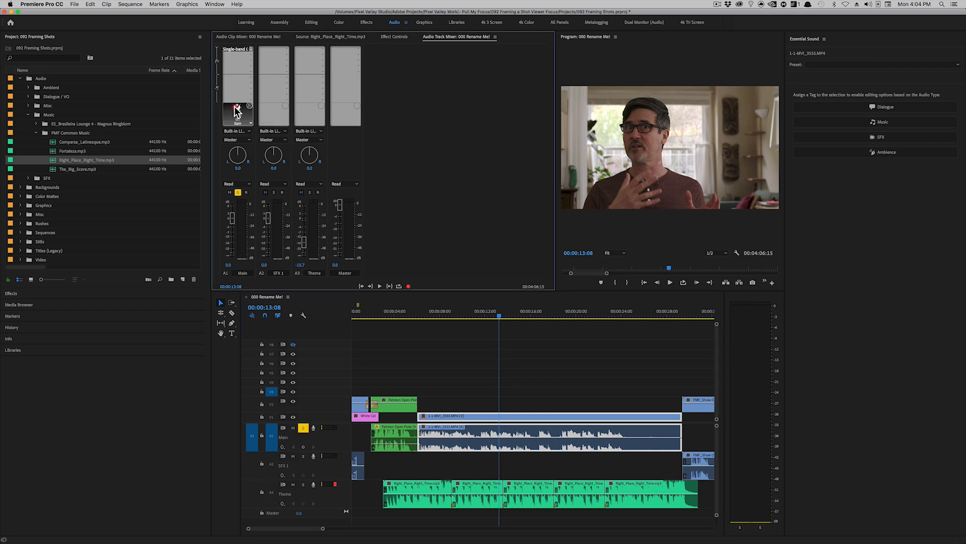
key("space")
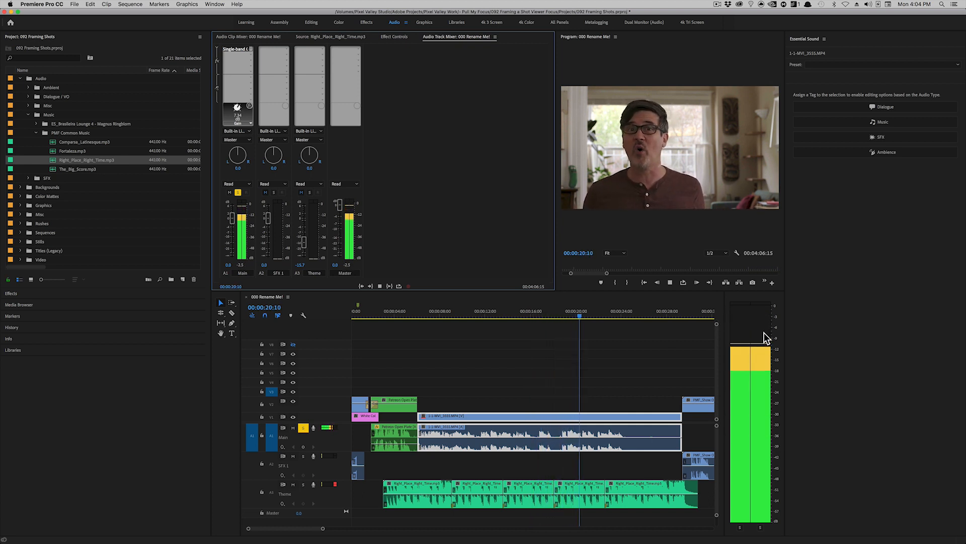
key("space")
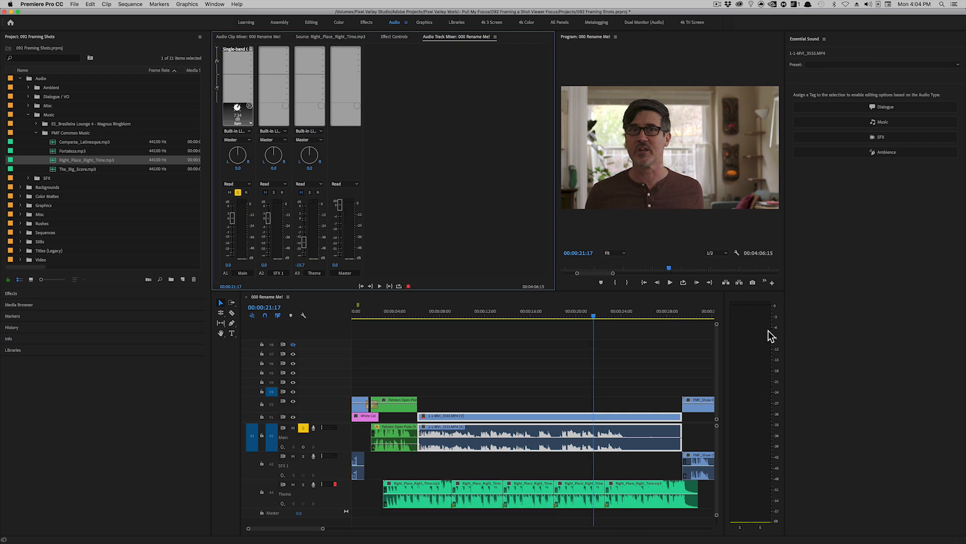
Unsolo the Main track and play the full mix from the start of the Patreon plate to about 00:00:11:02
left_click_drag(394, 318, 408, 317)
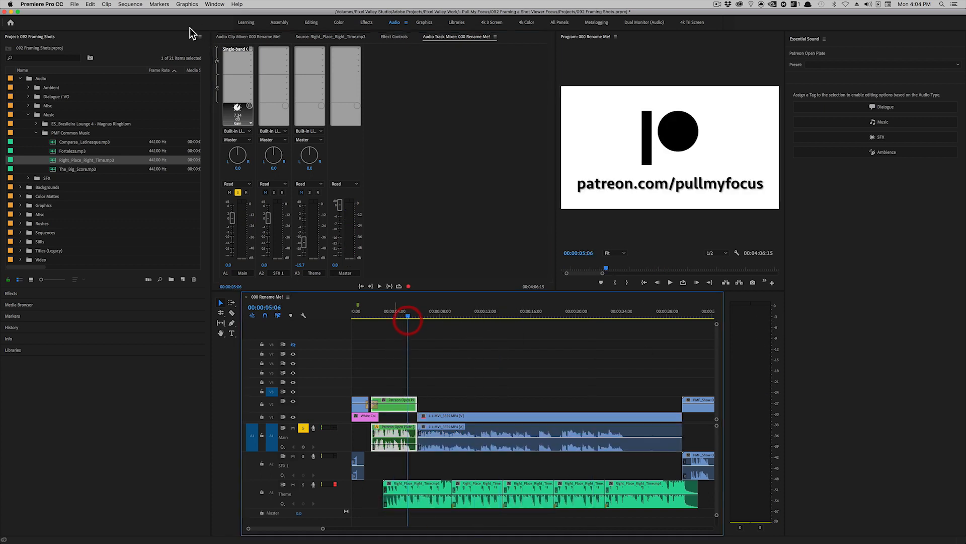
left_click(238, 193)
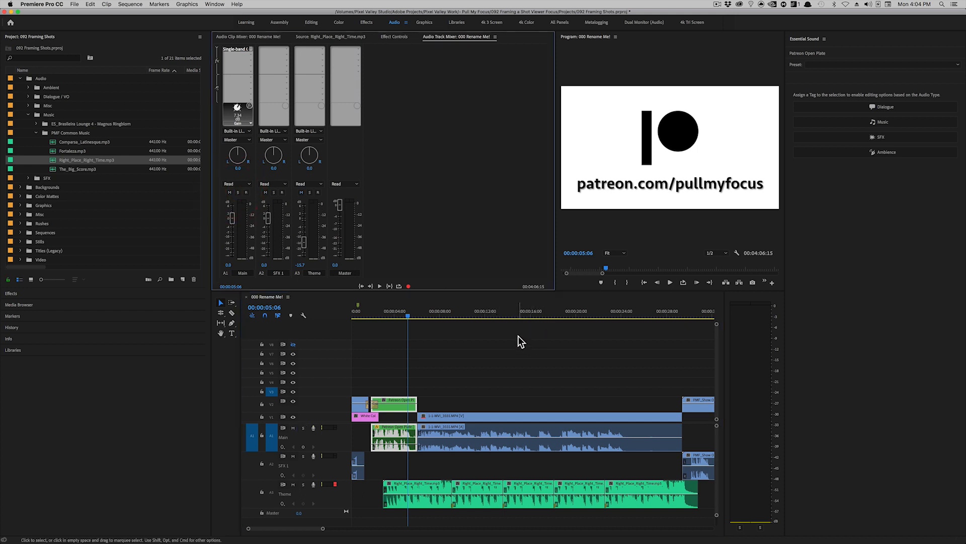
left_click_drag(407, 315, 372, 318)
key("space")
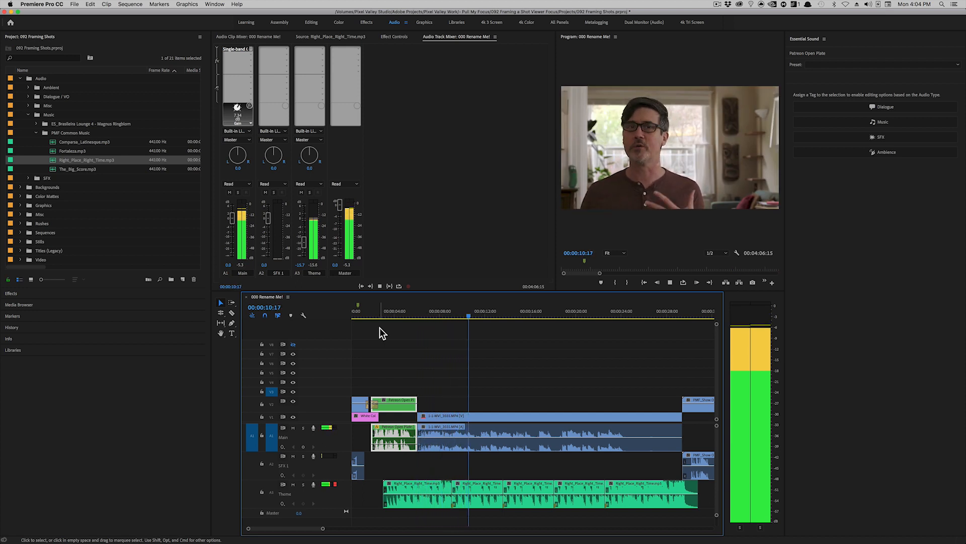
key("space")
Display the volume track keyframes on the Theme track near the end of the music
left_click_drag(313, 527, 317, 529)
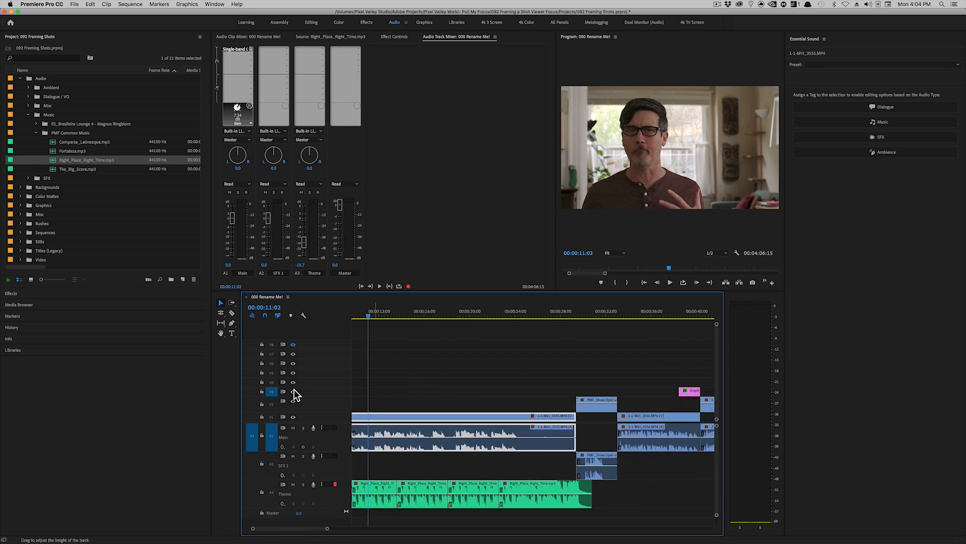
left_click(282, 504)
mouse_move(338, 519)
left_click(383, 519)
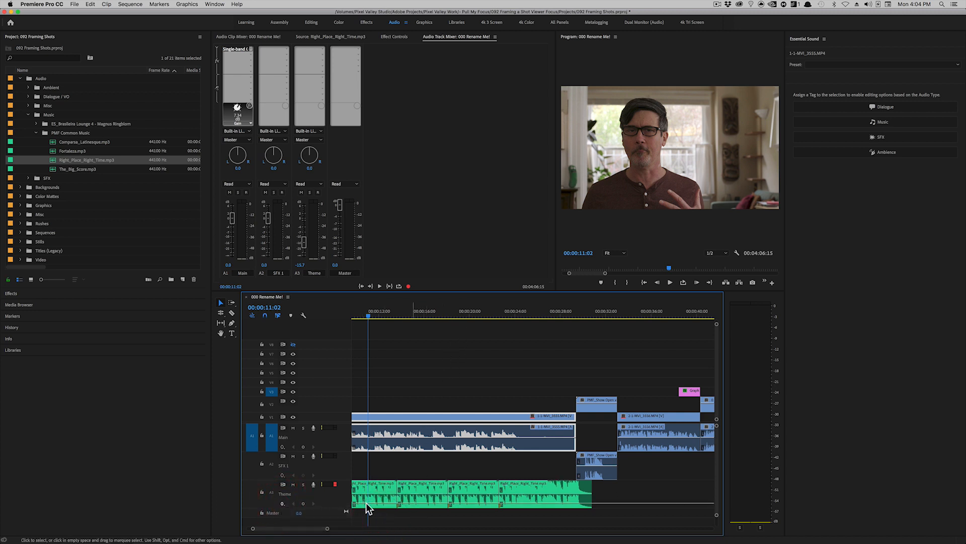
Switch the Theme track to clip keyframes and back to track volume keyframes, with the playhead at 00:00:23:02
left_click_drag(319, 529, 312, 532)
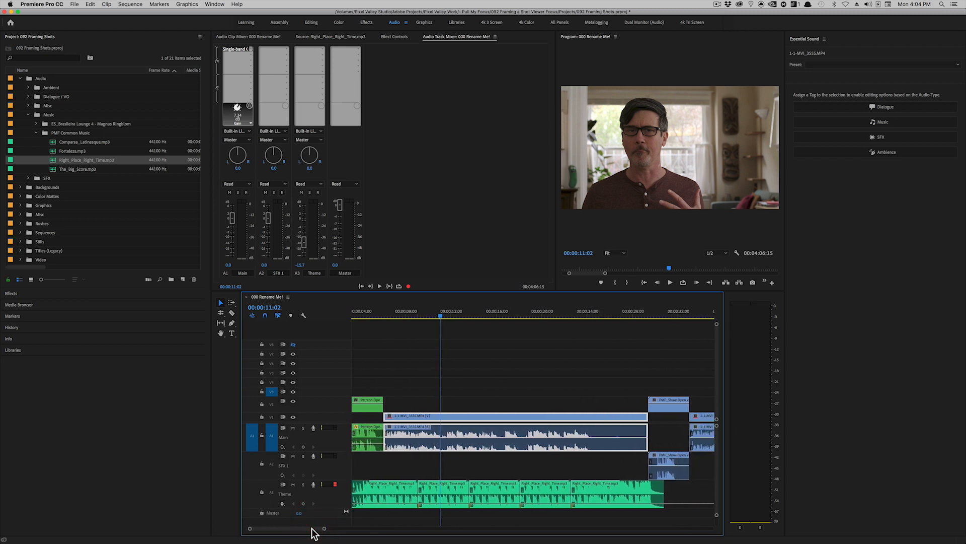
left_click_drag(440, 313, 576, 320)
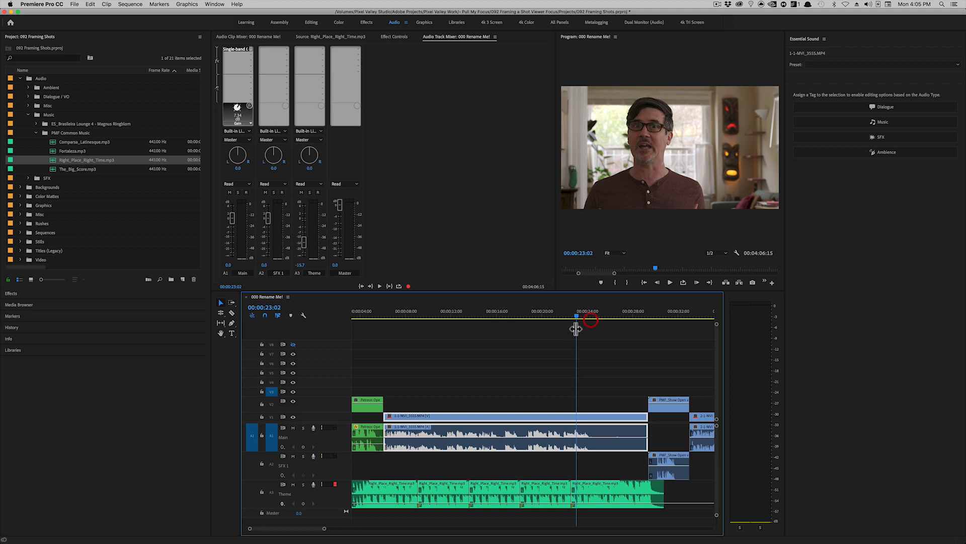
key("grave")
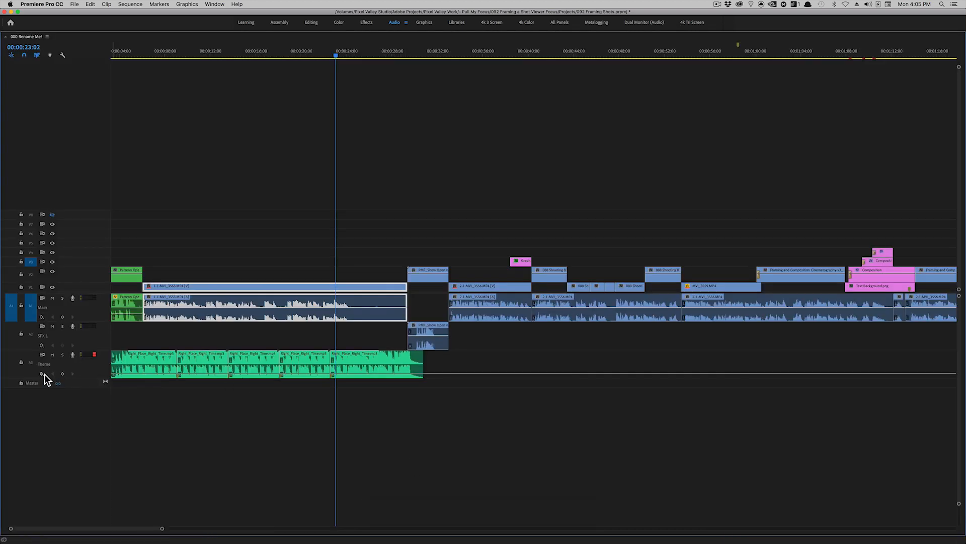
left_click(44, 373)
left_click(66, 380)
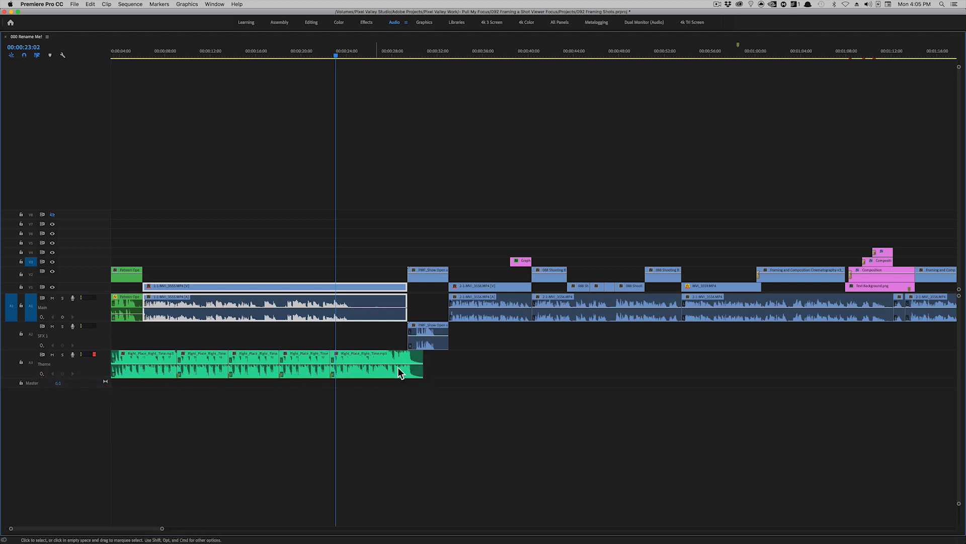
left_click(42, 374)
mouse_move(98, 387)
left_click(132, 388)
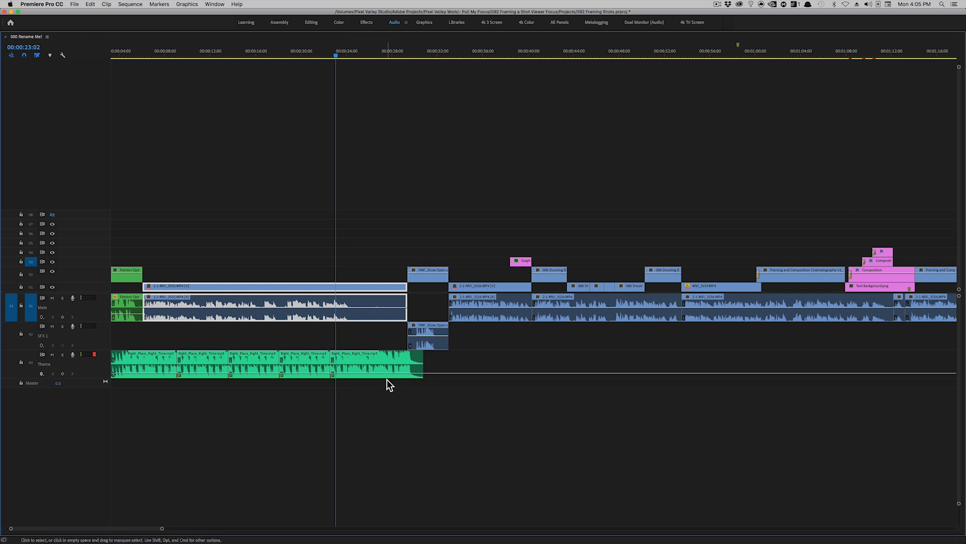
Add Theme track volume keyframes at 00:00:24:26 and about two seconds after it, and raise the music to about -2.8 dB from the second
left_click_drag(327, 55, 312, 62)
key("space")
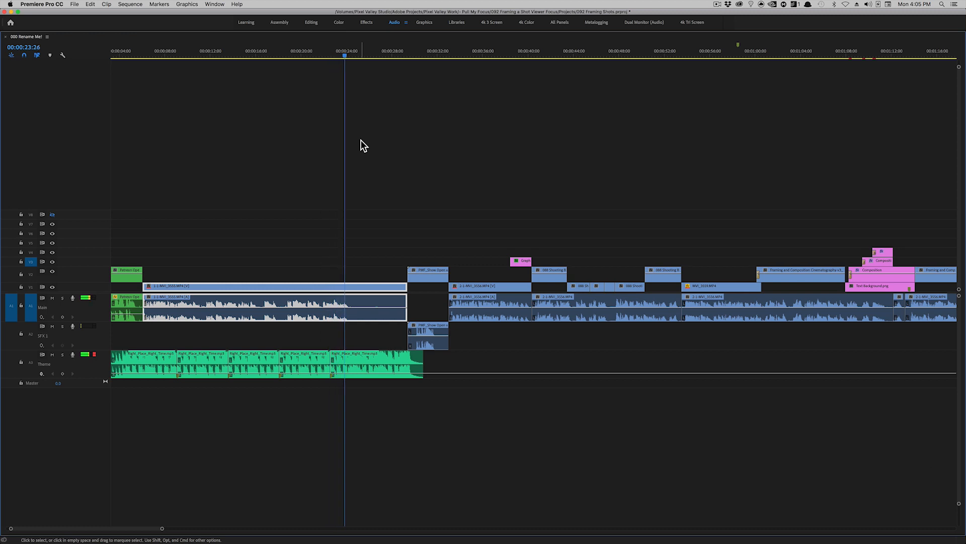
key("space")
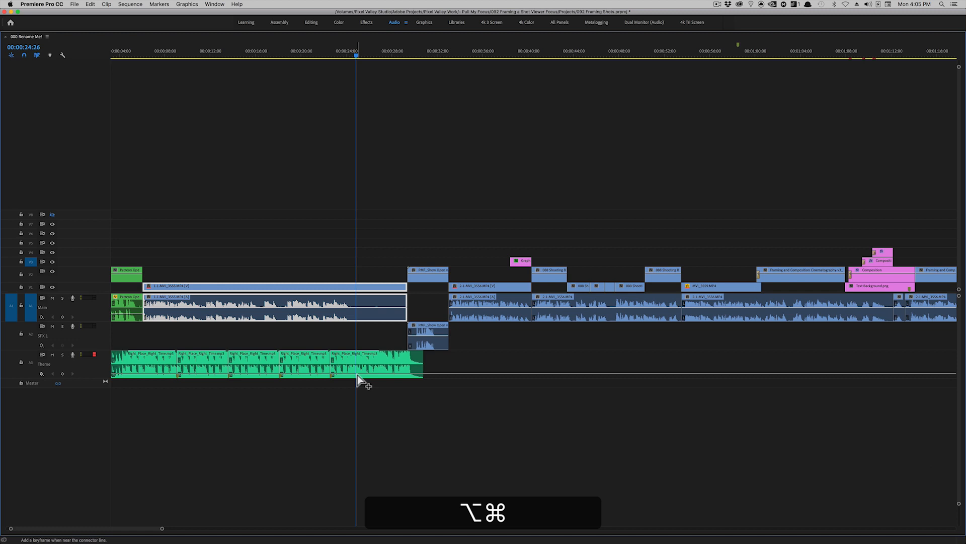
left_click(356, 374, "super")
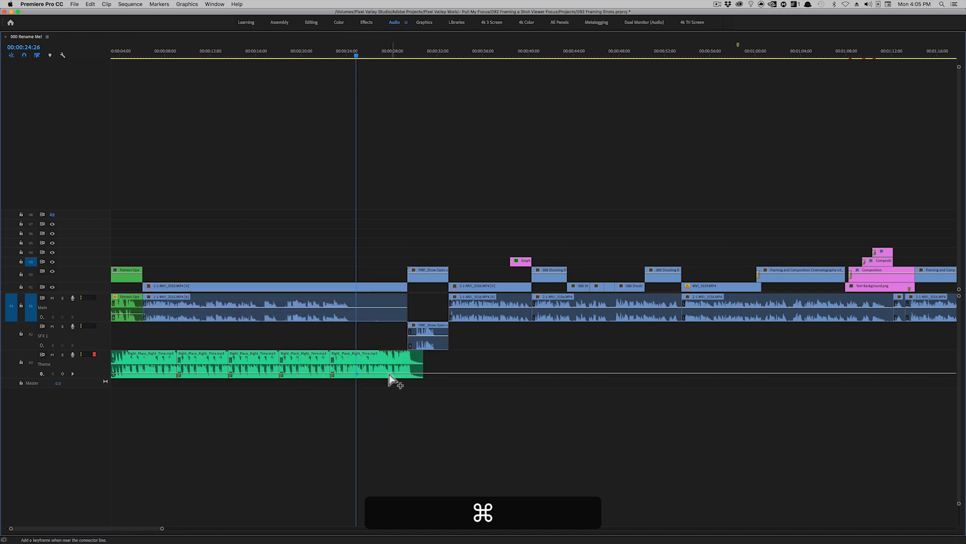
left_click(380, 373, "super")
left_click_drag(412, 373, 408, 367)
key("grave")
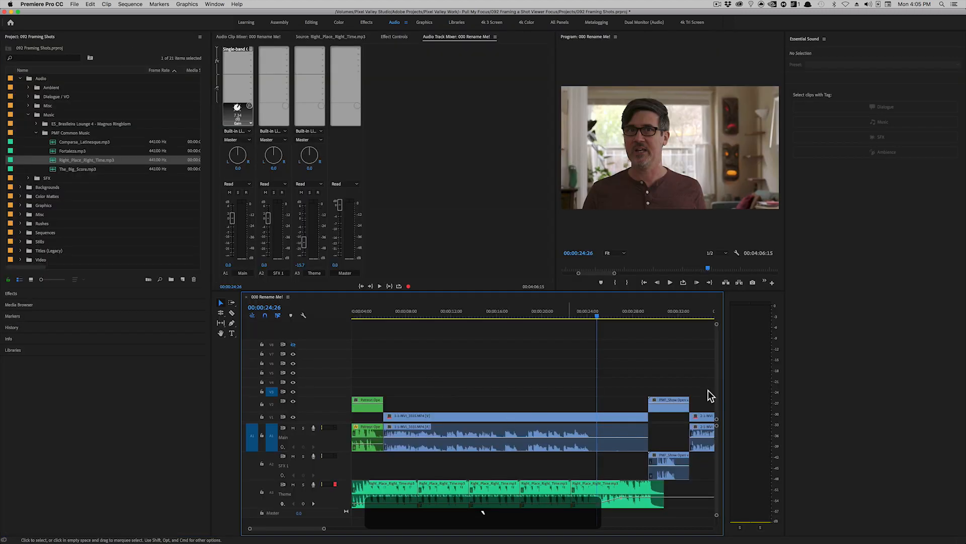
Play the music swell on the Theme track up to the show open at about 00:00:29:14
left_click(581, 316)
key("space")
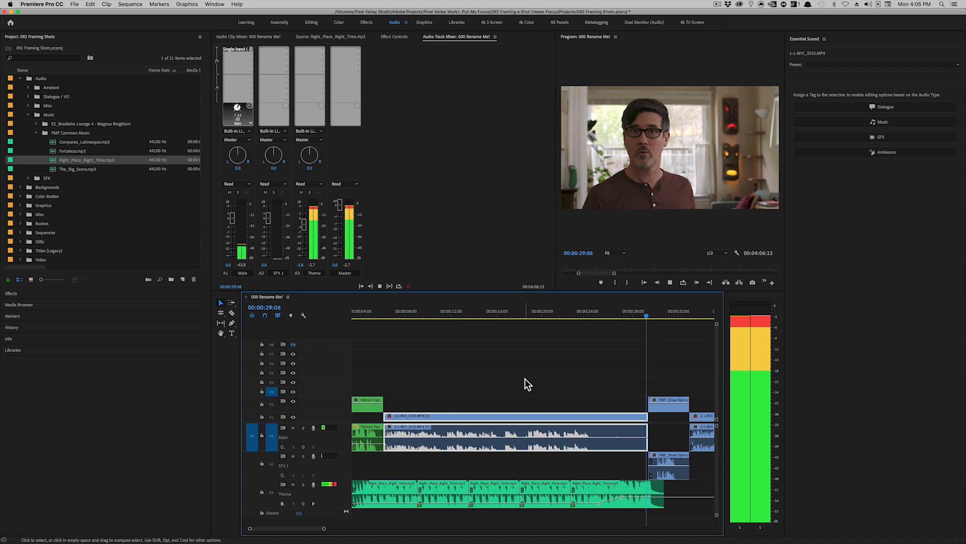
key("space")
left_click_drag(641, 313, 608, 333)
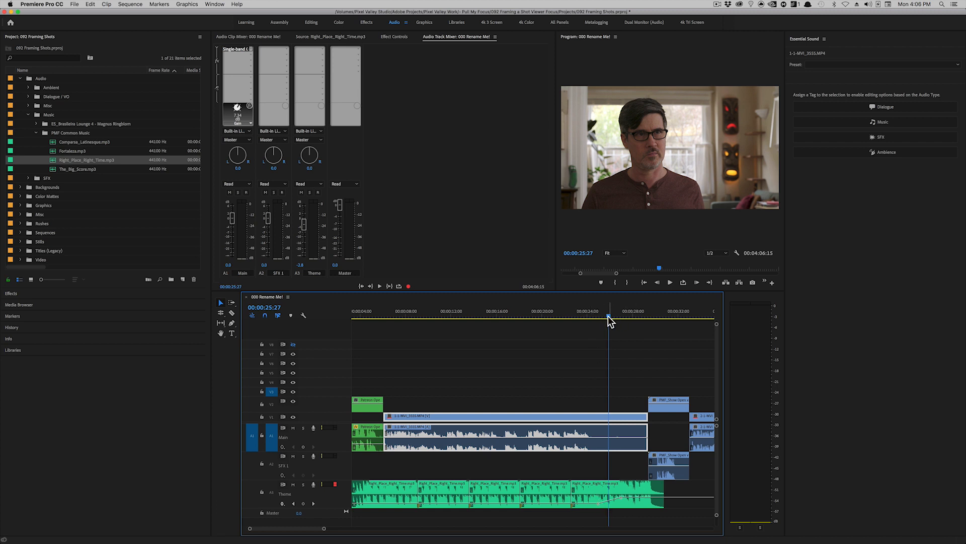
mouse_move(611, 316)
left_mouse_down()
mouse_move(603, 318)
mouse_move(633, 314)
mouse_move(606, 319)
left_mouse_up()
key("space")
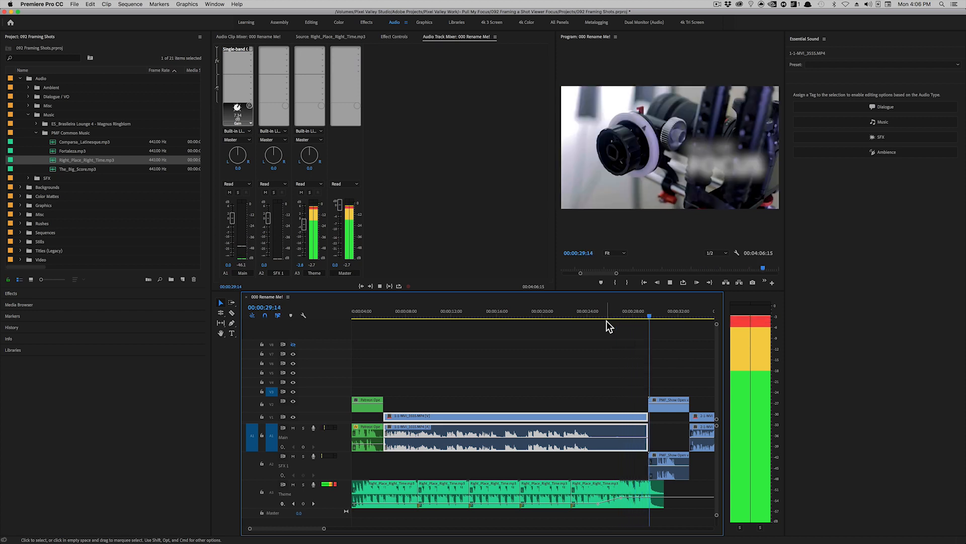
key("space")
Lower the Theme volume after the swell to about -4.9 dB and listen from 00:00:19:12 to 00:00:25:09
left_click_drag(657, 313, 613, 321)
left_click_drag(654, 497, 654, 499)
left_click_drag(615, 319, 533, 328)
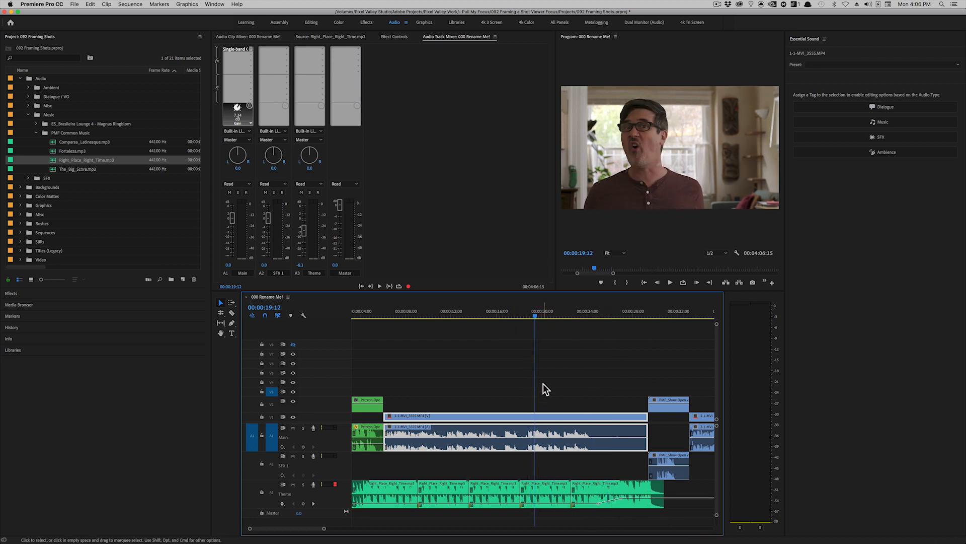
key("space")
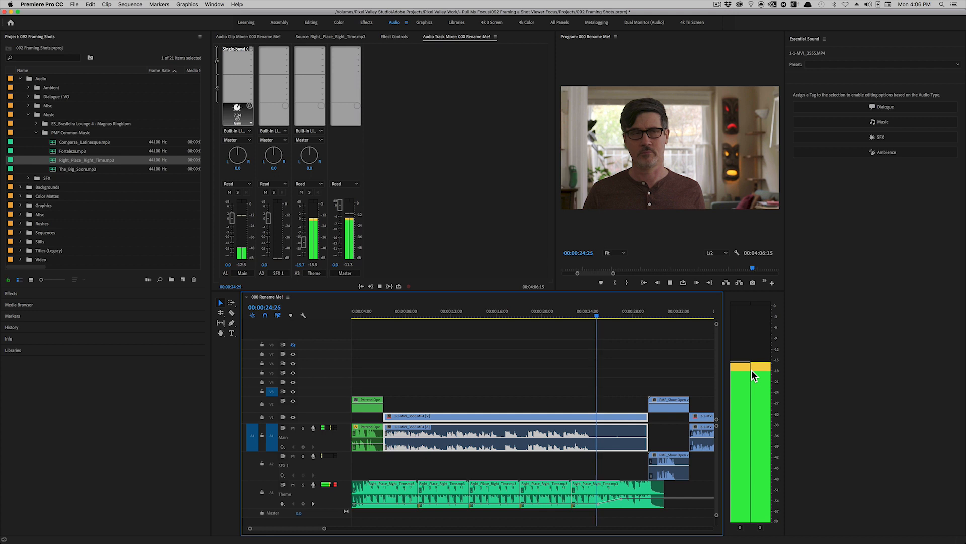
key("space")
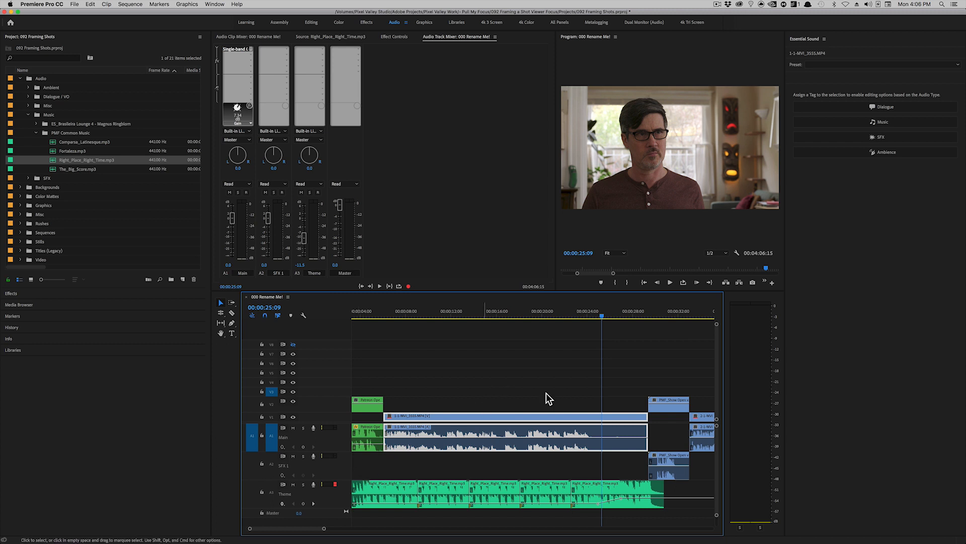
Park the playhead at 00:00:33:09 after the show open and load ES_Brasileira Lounge 4.mp3 from its music bin into the Source monitor
left_click_drag(296, 528, 306, 527)
left_click_drag(445, 305, 511, 325)
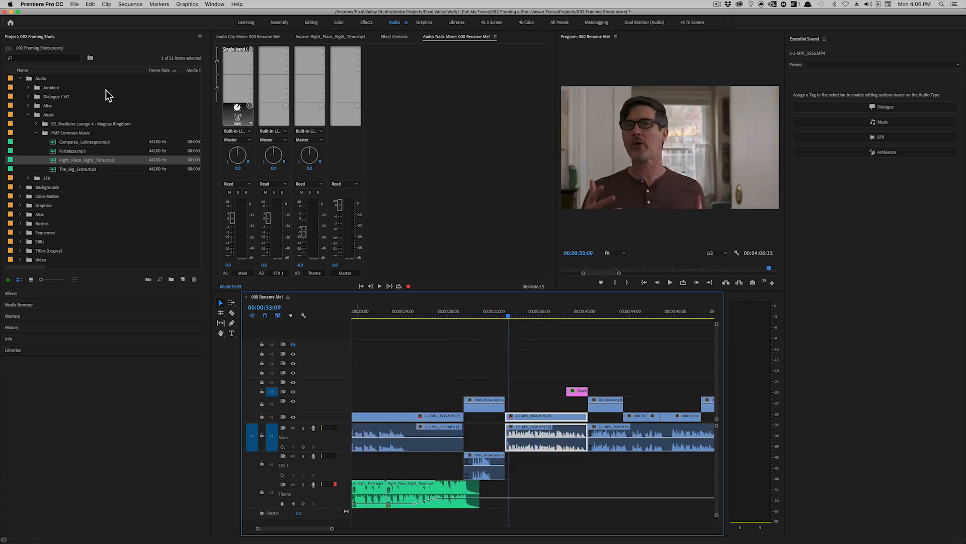
left_click(36, 133)
left_click(36, 124)
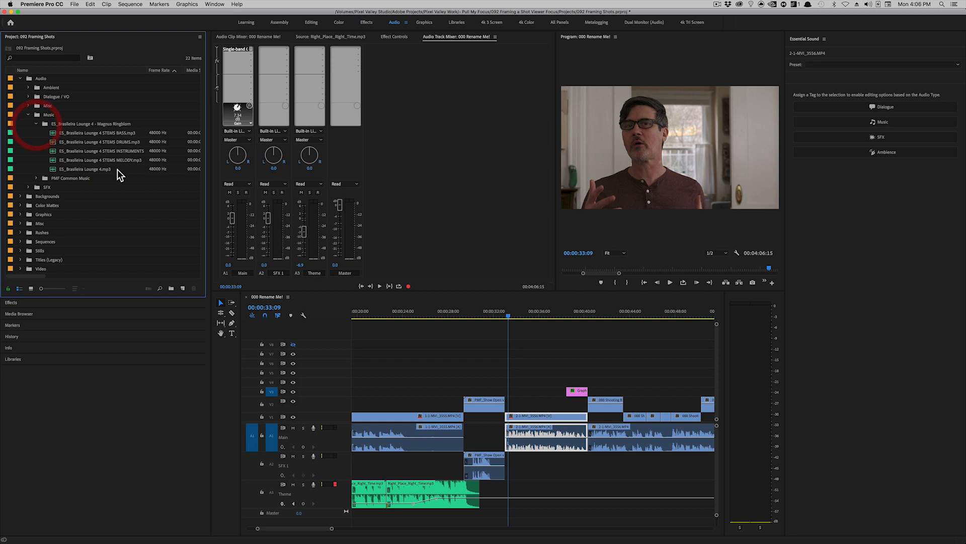
left_click(106, 168)
left_click(74, 169)
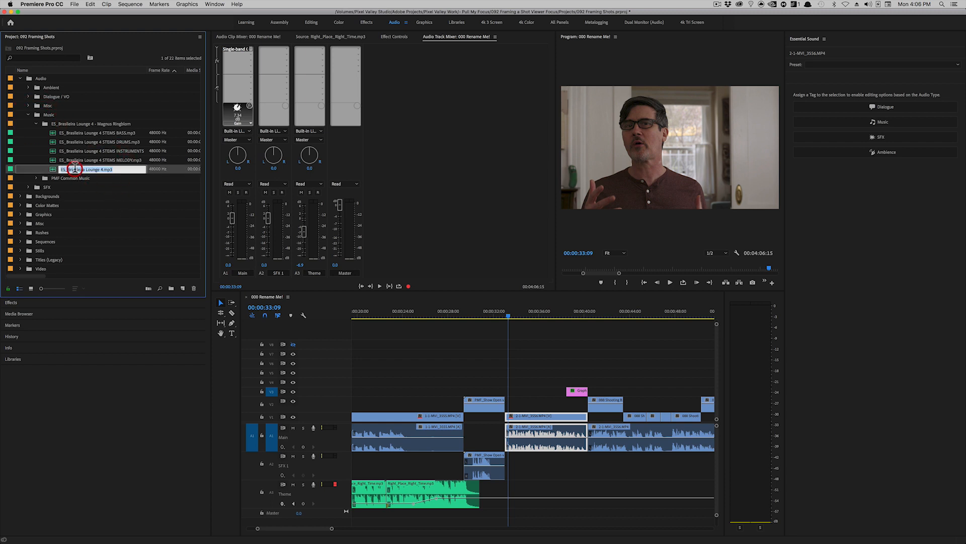
double_click(53, 167)
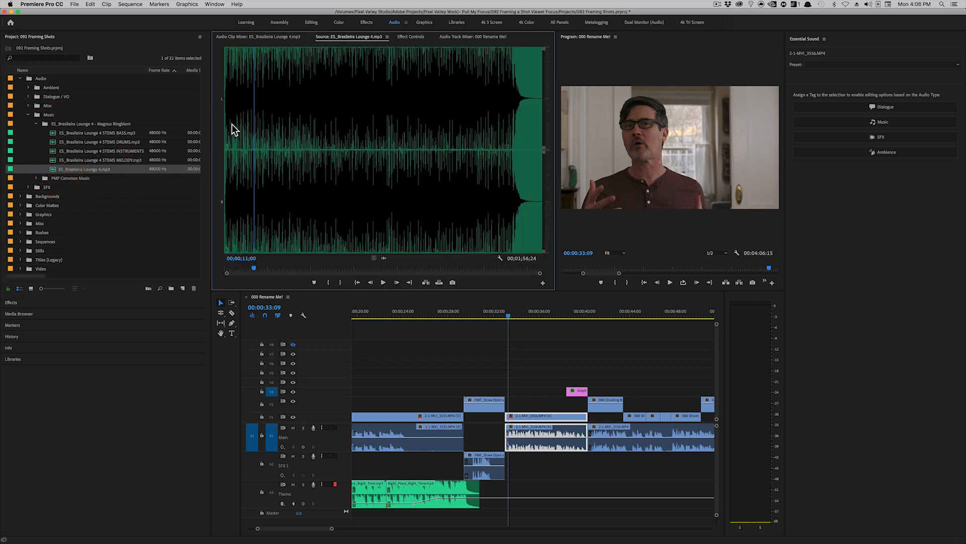
Play the opening of ES_Brasileira Lounge 4.mp3 up to about 00:00:04:23 while examining its waveform close up
key("space")
key("=")
key("=")
key("=")
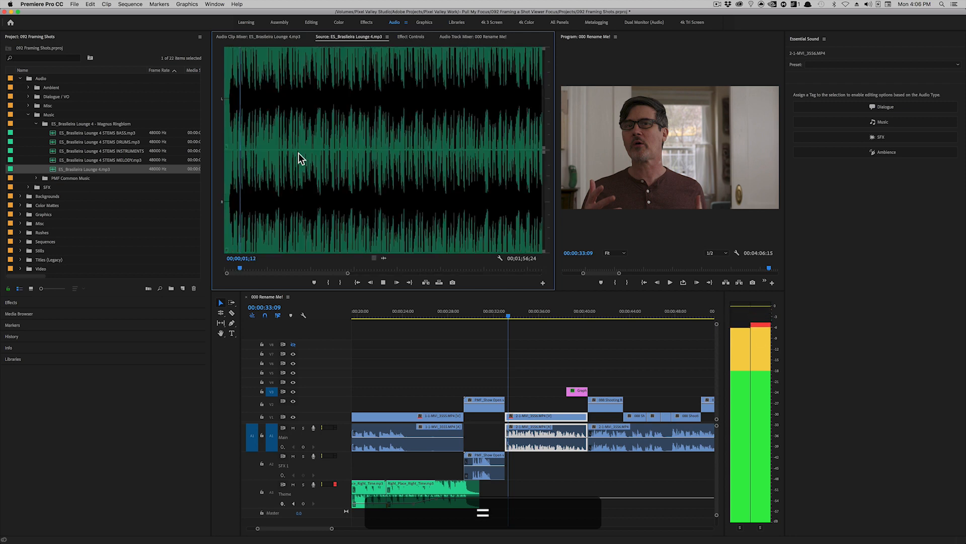
key("minus")
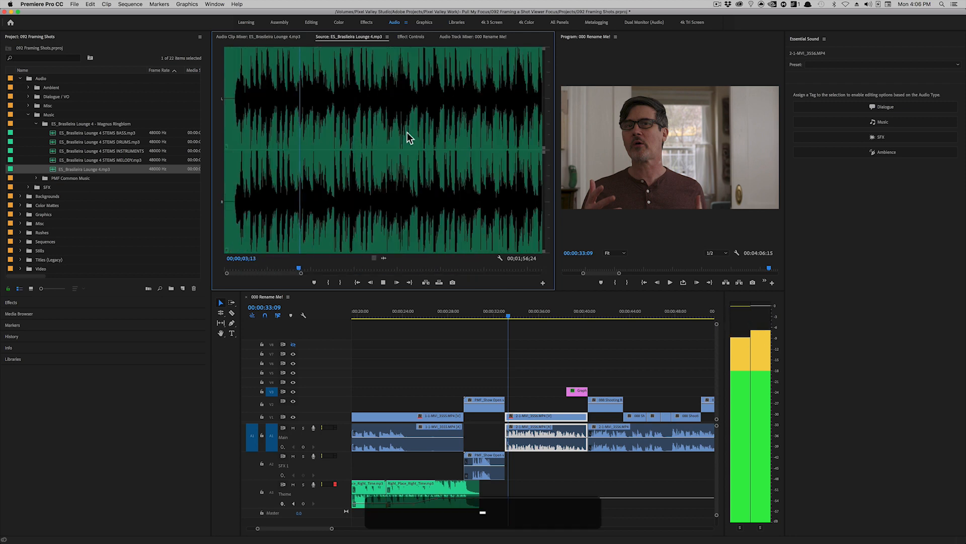
key("space")
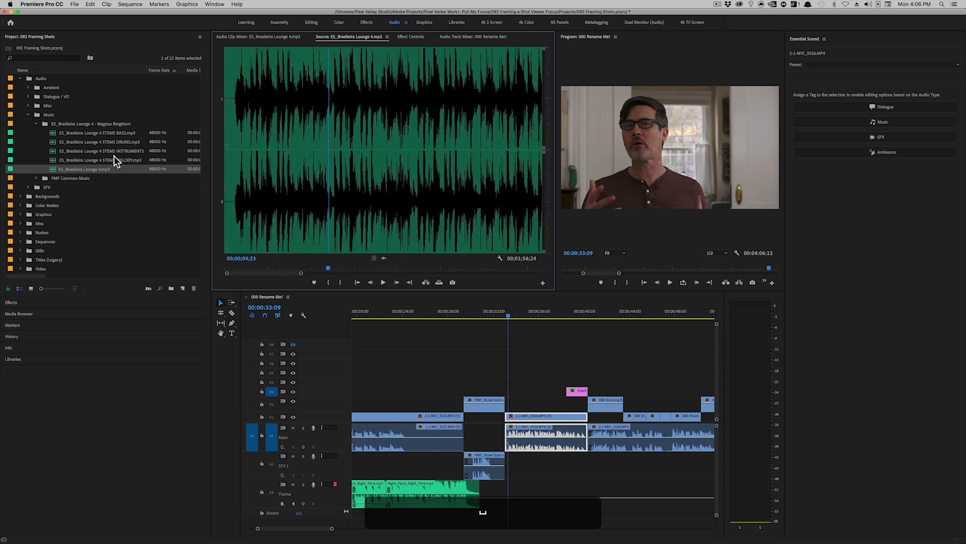
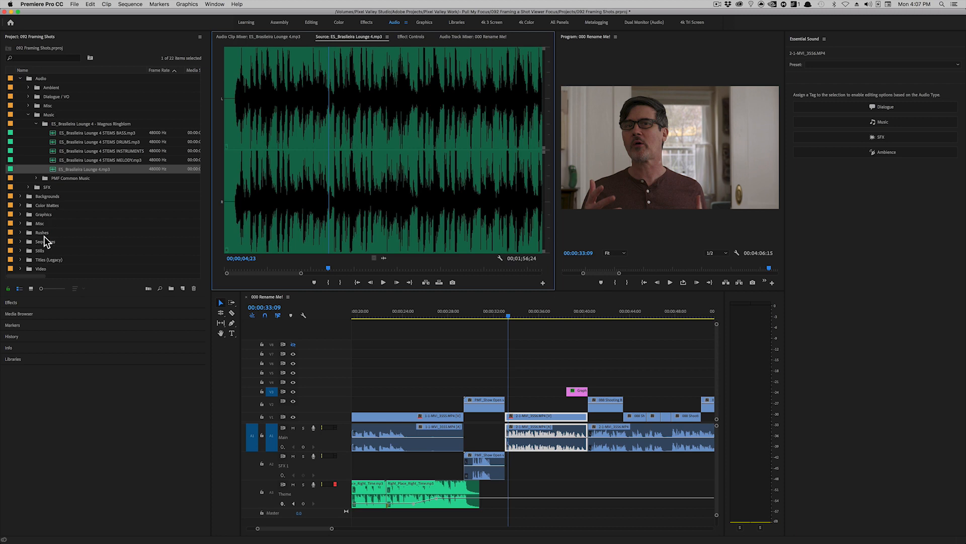
Open the Selects sequence from the Support Sequences bin and go to the empty area after its last clip
left_click(20, 242)
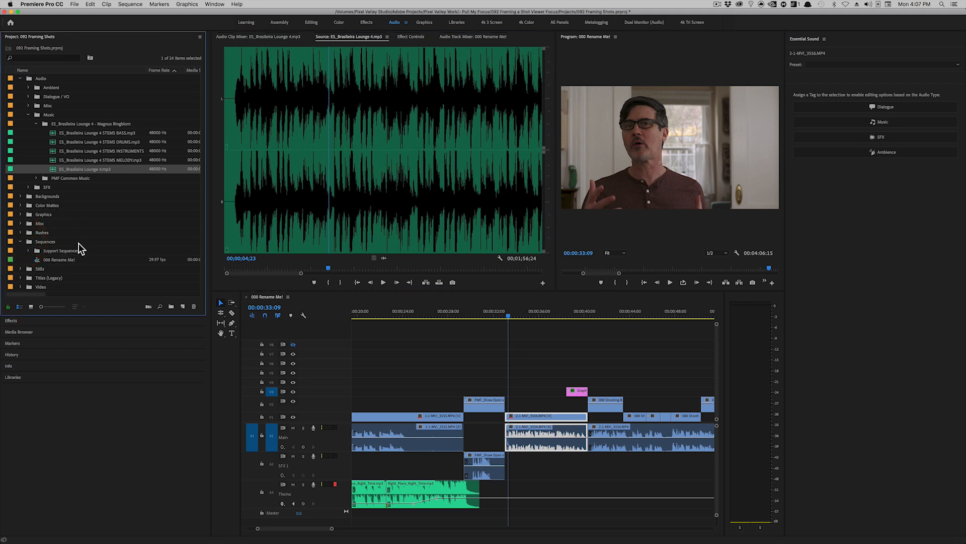
left_click(28, 251)
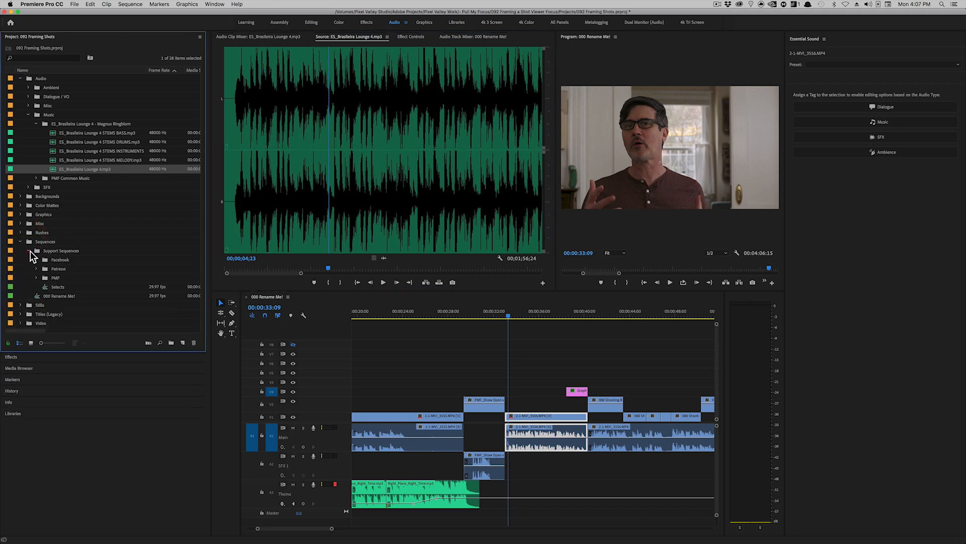
double_click(59, 286)
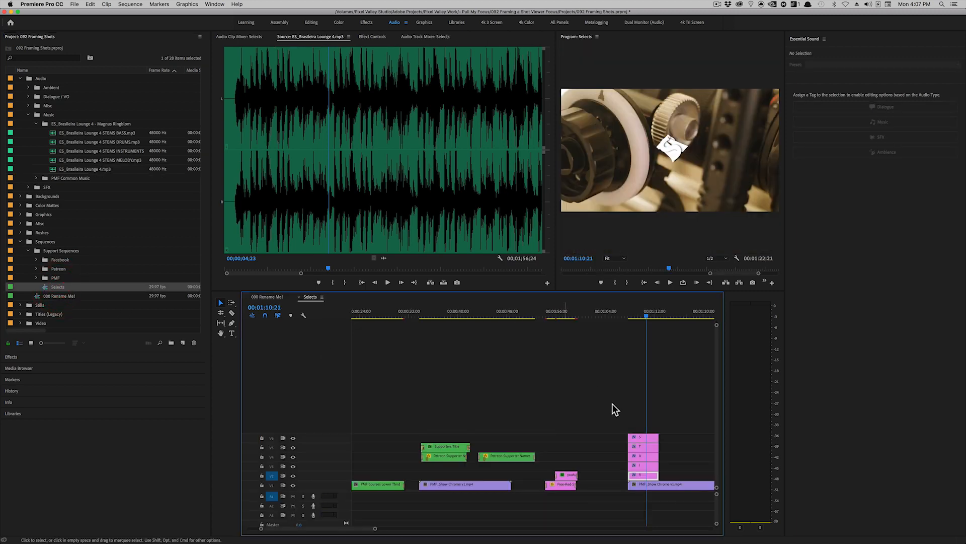
mouse_move(373, 529)
left_mouse_down()
mouse_move(352, 528)
mouse_move(365, 528)
left_mouse_up()
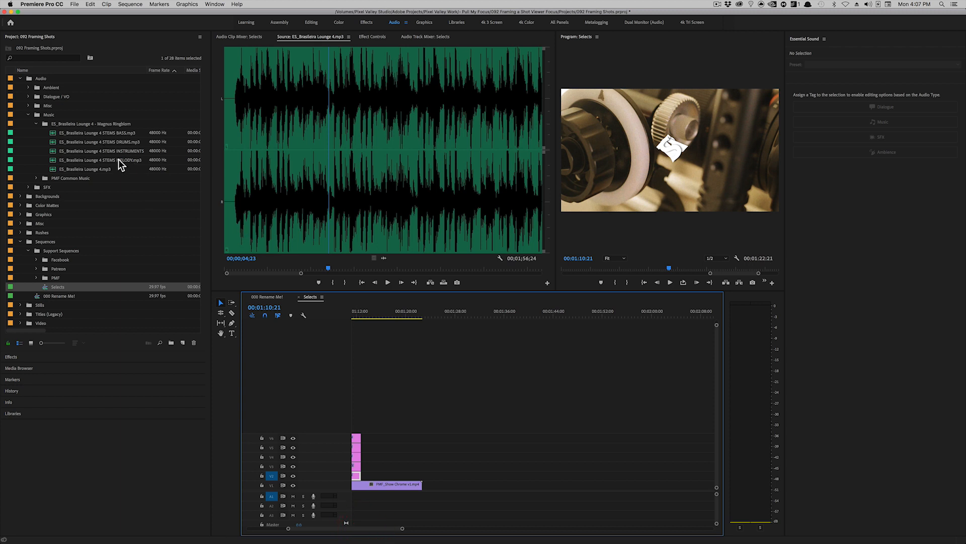
Load the Brasileira Lounge 4 BASS and DRUMS stems into the Source monitor one after the other and play a short stretch of each
double_click(116, 134)
left_click(247, 121)
key("space")
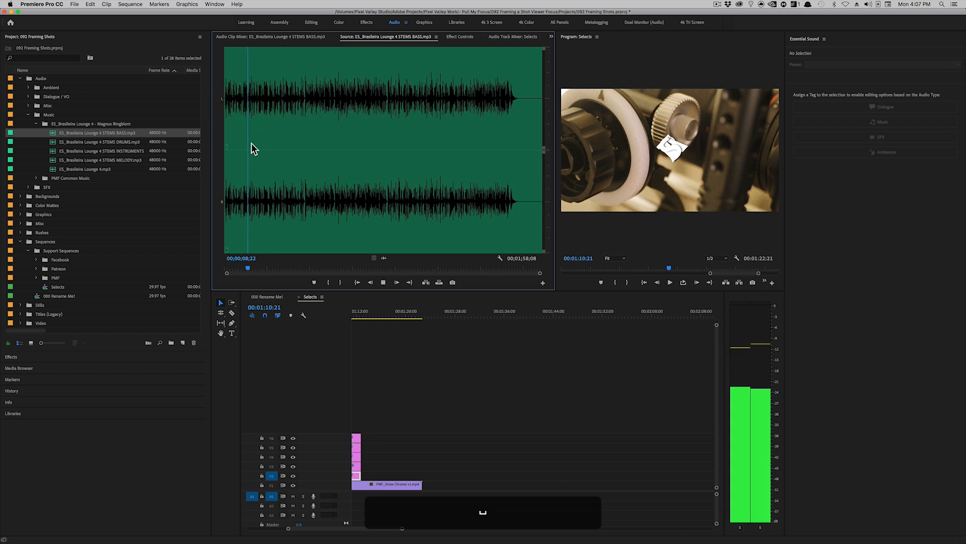
key("space")
left_click(115, 144)
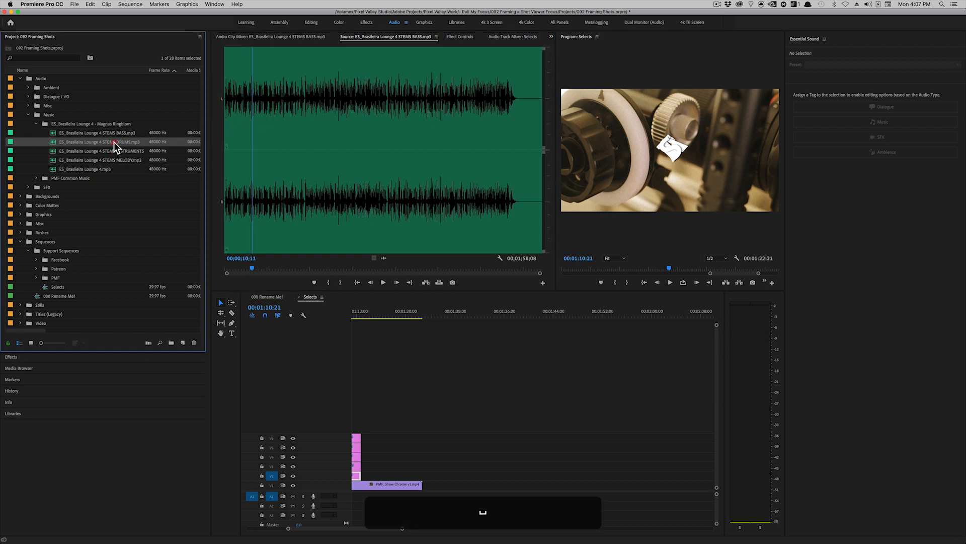
double_click(115, 144)
left_click(237, 121)
key("space")
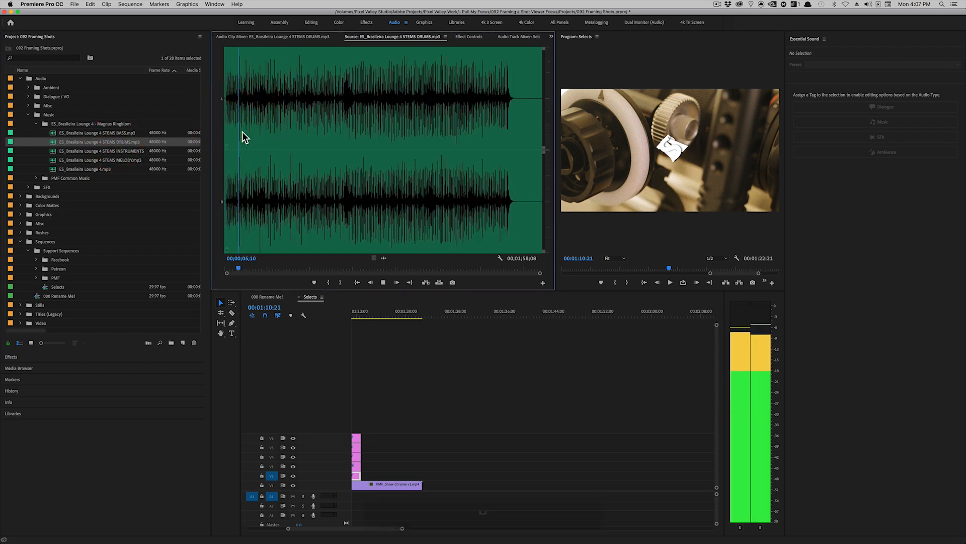
key("space")
Place the DRUMS stem on A1 after the last Selects clip, at about 00:01:26, and the BASS stem on A2 aligned with its start
left_click_drag(115, 142, 501, 450)
left_click_drag(471, 489, 445, 496)
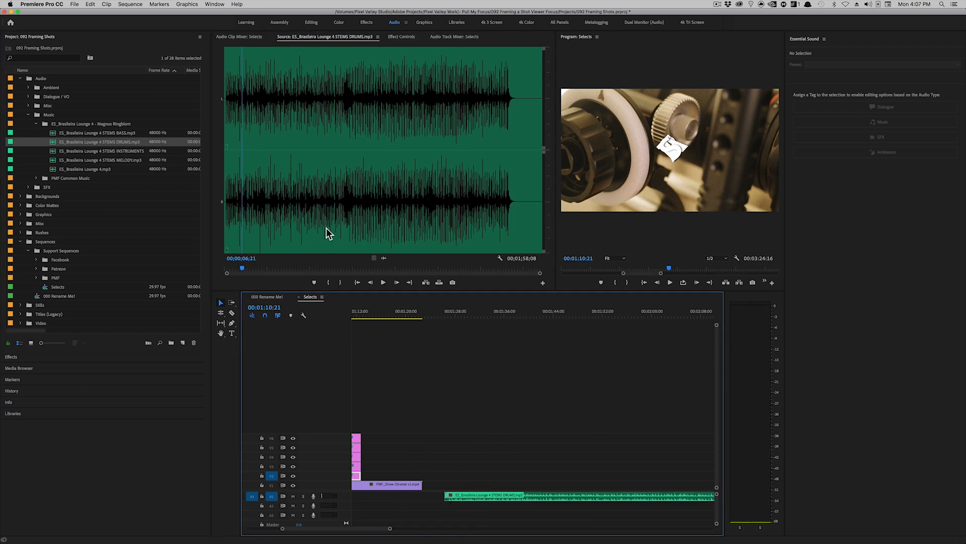
left_click(122, 134)
left_click_drag(446, 491, 444, 509)
Play the stacked DRUMS and BASS stems from their start to 00:01:34:29 and check the closing part of the drums waveform
left_click(446, 313)
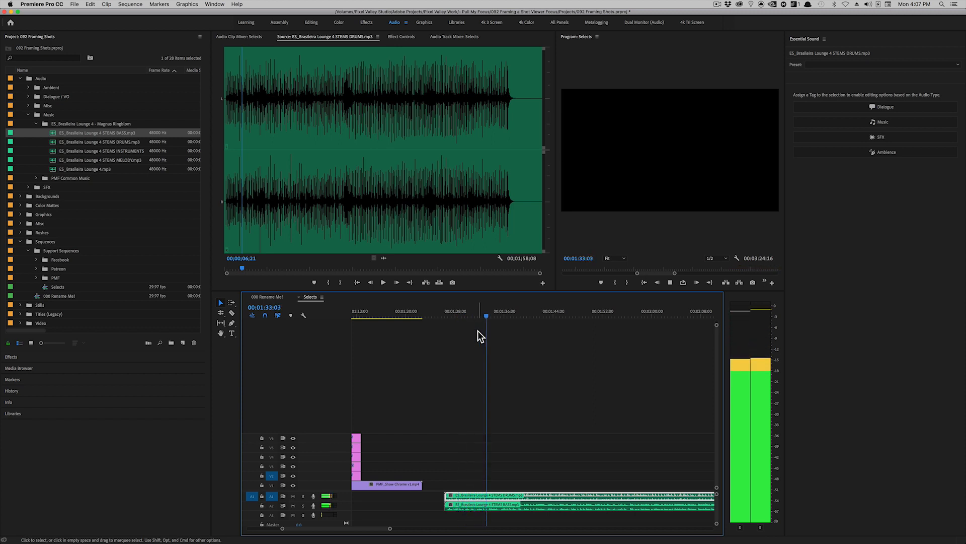
key("space")
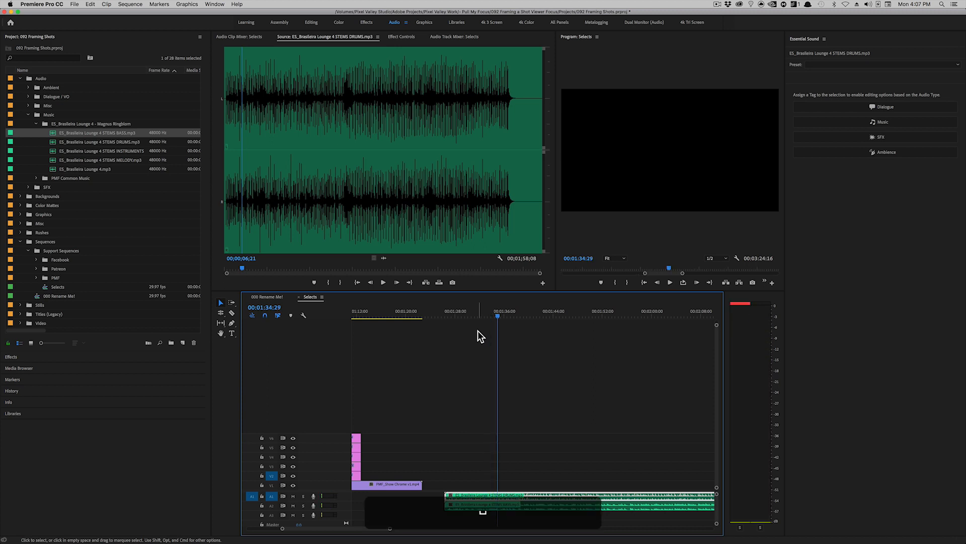
left_click_drag(485, 203, 502, 201)
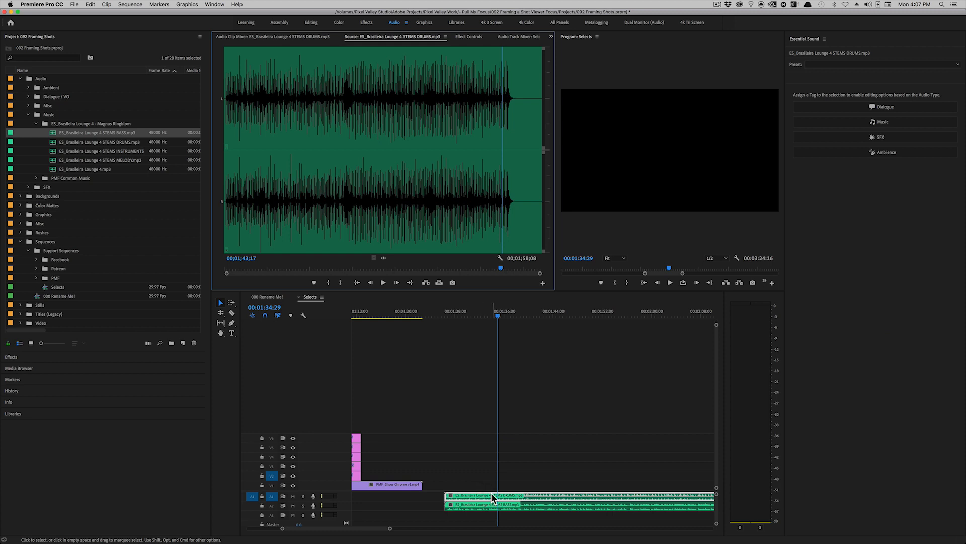
left_click_drag(496, 316, 486, 316)
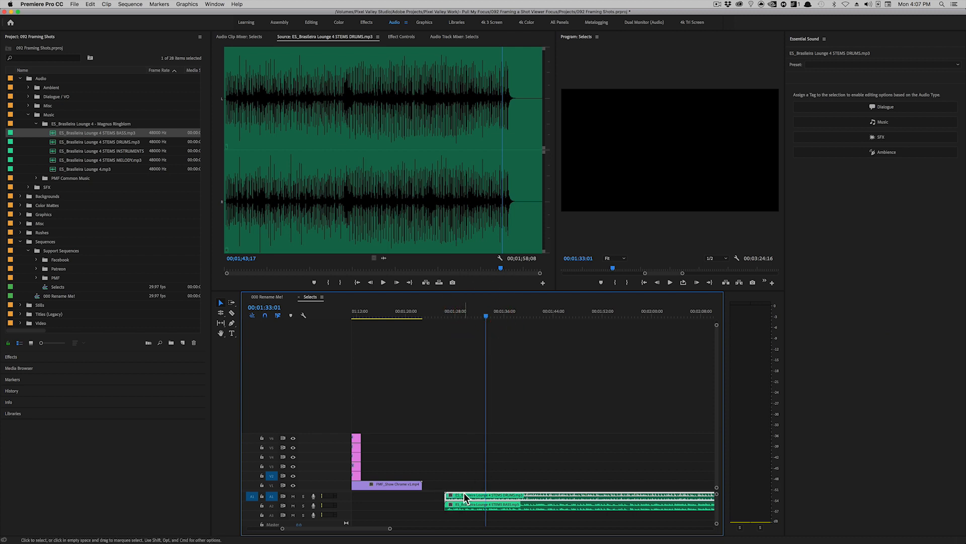
Collapse every bin in the project and create a 1920 x 1080 adjustment layer at 29.97 fps with square pixels
left_click(500, 509)
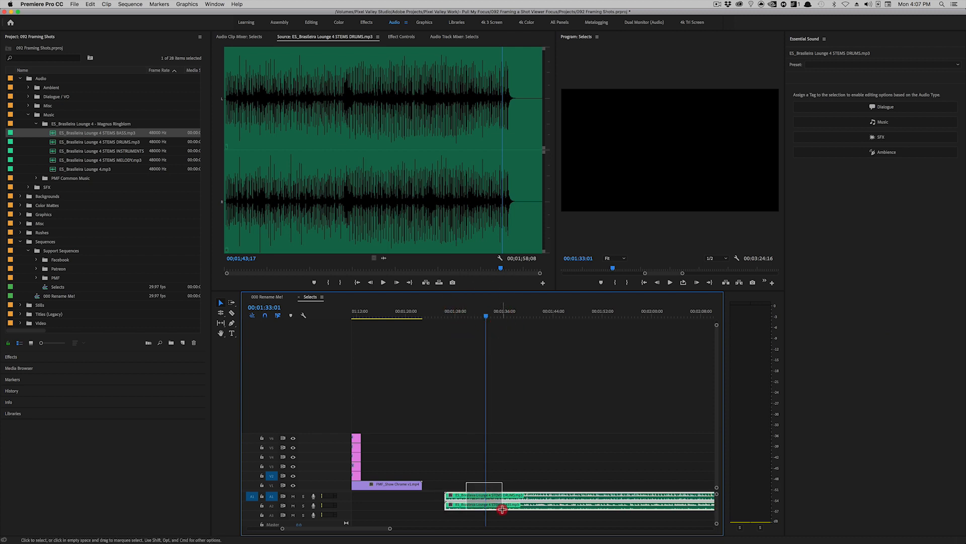
left_click(457, 481)
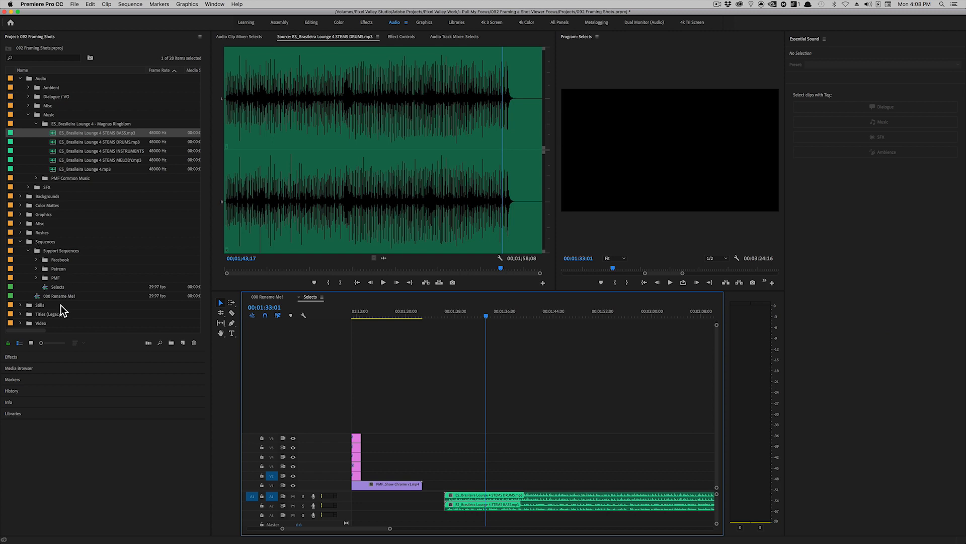
left_click(20, 78, "alt")
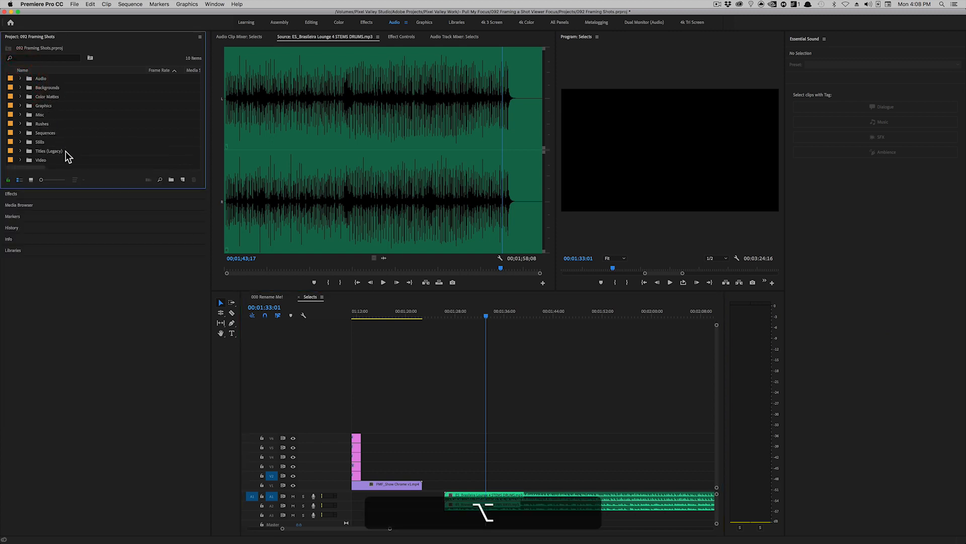
left_click(183, 180)
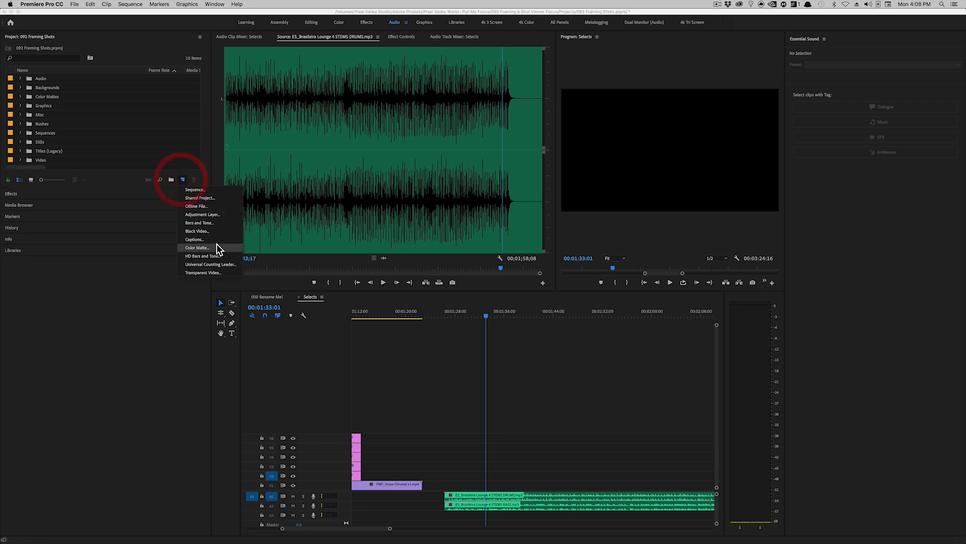
left_click(202, 214)
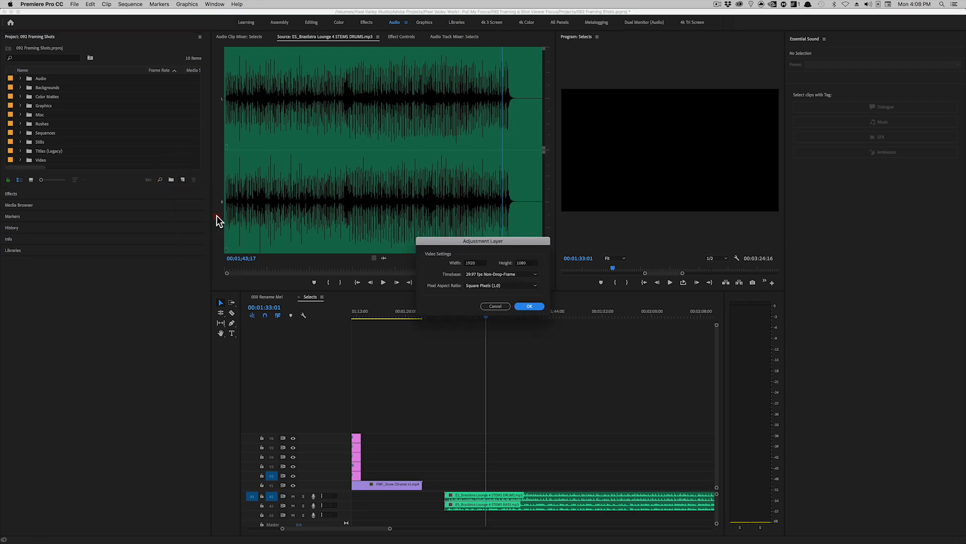
left_click(528, 306)
Place the adjustment layer on V1 aligned with the start of the DRUMS and BASS stems and select all three clips
left_click_drag(21, 80, 182, 212)
left_click(42, 81)
left_click_drag(13, 78, 518, 512)
Nest the selected adjustment layer and two stems into a sequence named ES_Lounge Bass Drum
right_click(526, 500)
left_click(576, 358)
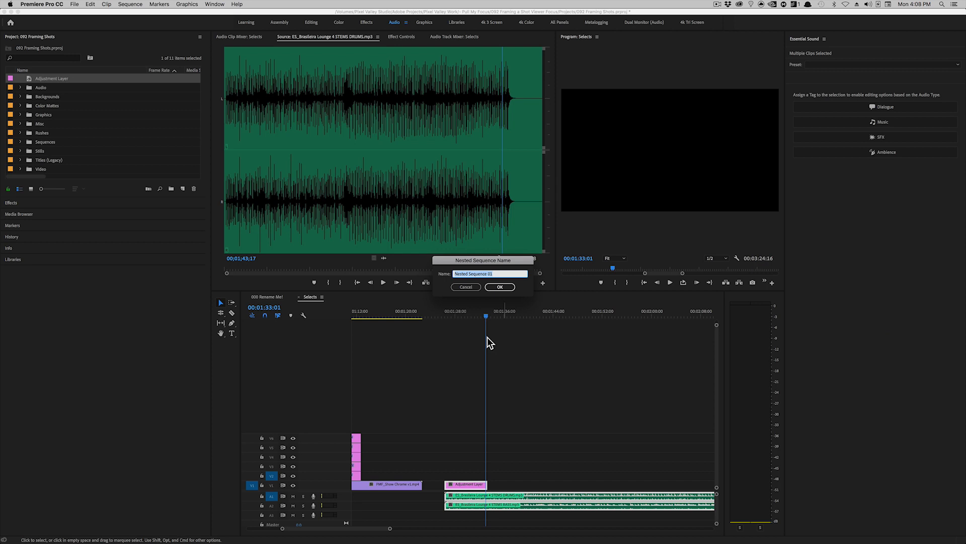
type("ES_OL")
key("BackSpace")
key("BackSpace")
type("Lounge Ba")
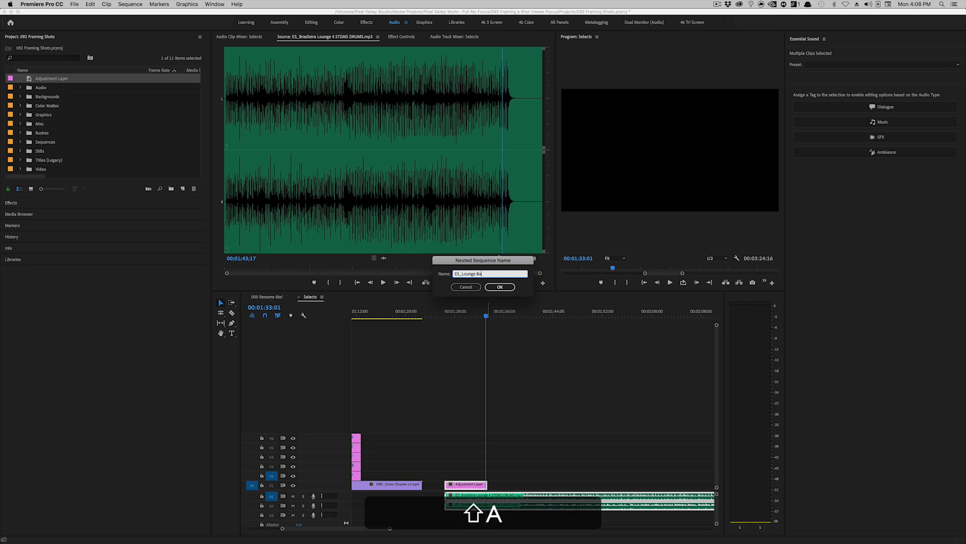
type("ss Drum")
key("Return")
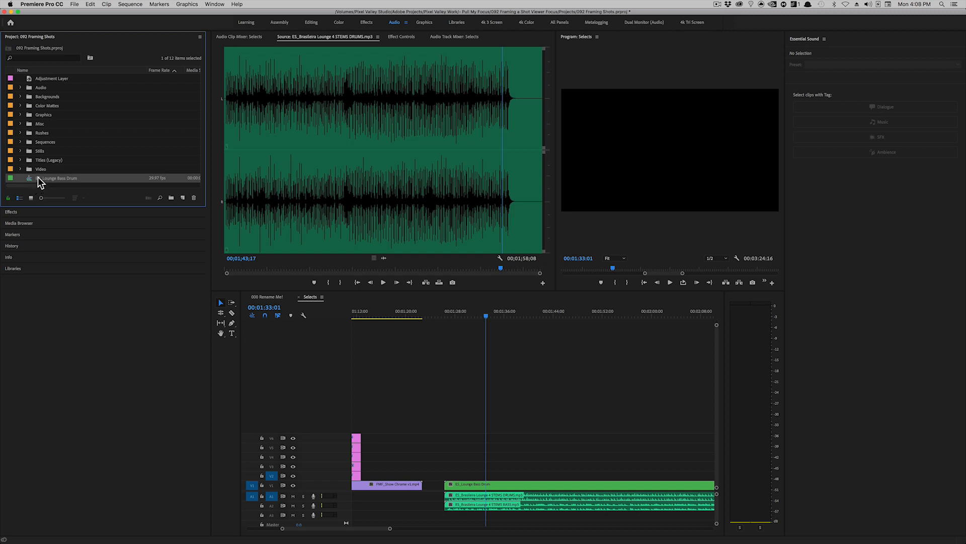
Move the ES_Lounge Bass Drum sequence into the ES_Brasileira Lounge 4 bin inside Audio > Music
left_click(20, 88)
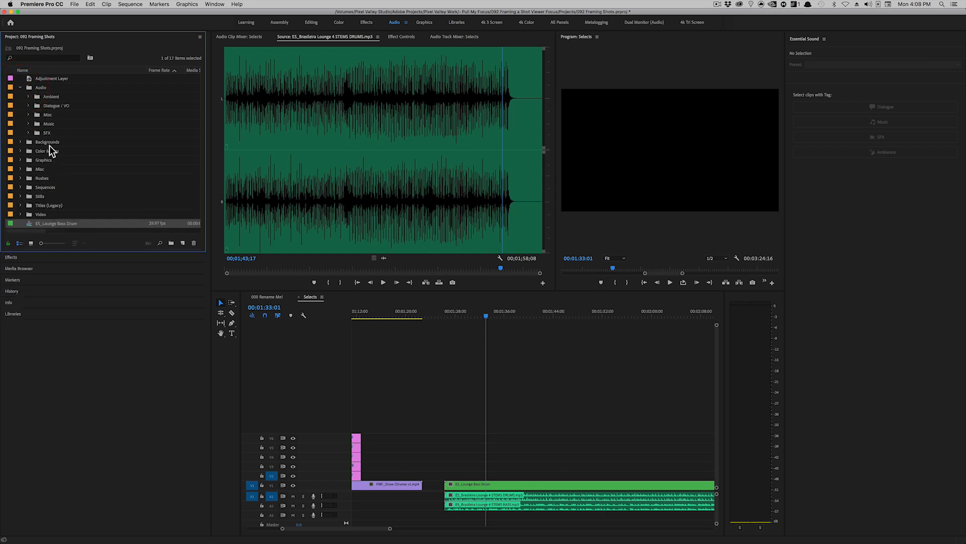
left_click_drag(45, 226, 447, 322)
left_click(28, 124)
left_click(36, 133)
Return to the 000 Rename Me! sequence and try to place the ES_Lounge Bass Drum nest on its tracks
left_click(267, 297)
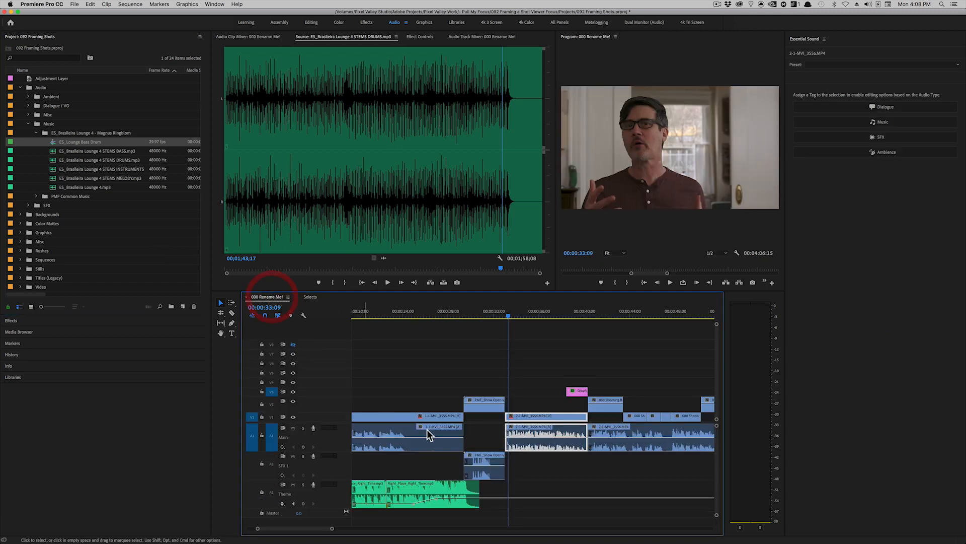
left_click_drag(60, 143, 481, 387)
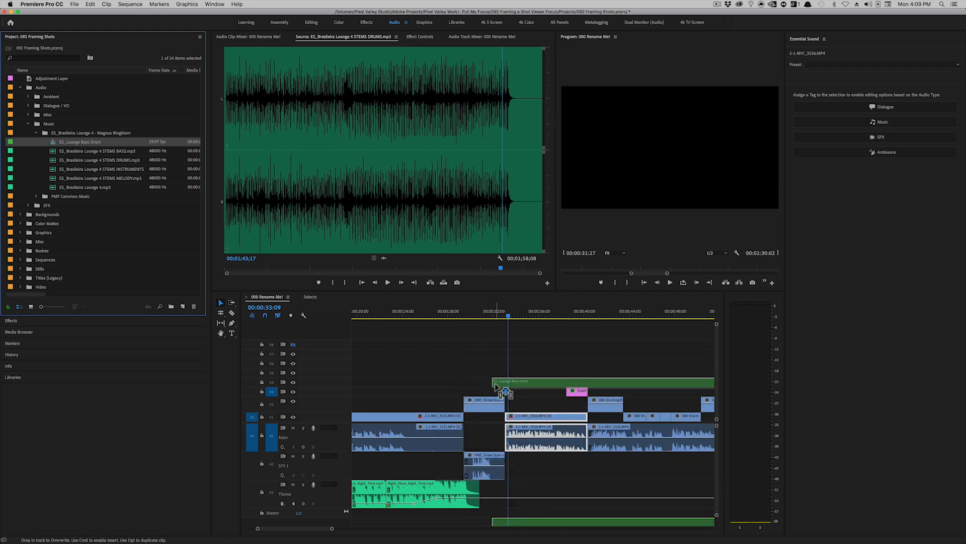
key("super+z")
Load ES_Lounge Bass Drum into the Source monitor and place only its audio on a new track below Theme at 00:00:33:09
left_click_drag(238, 134, 416, 103)
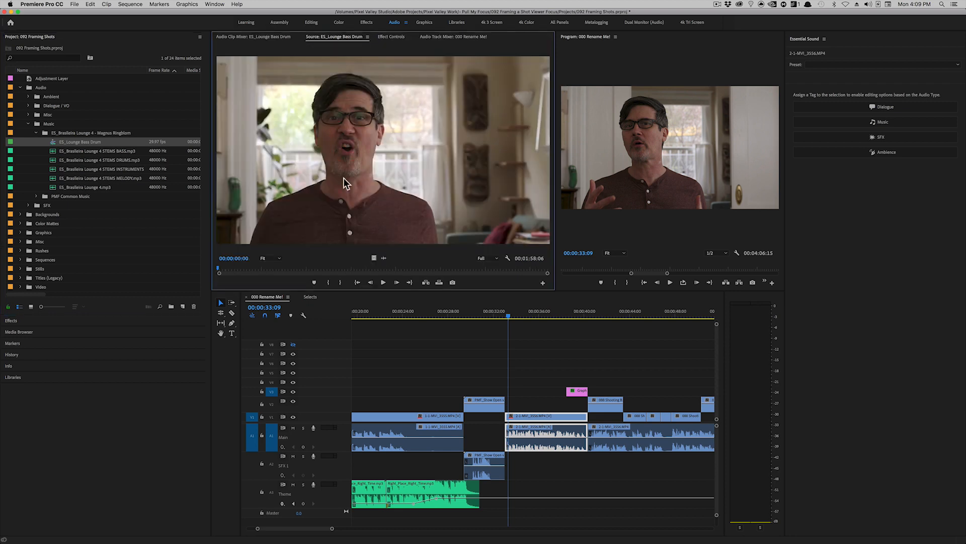
left_click(62, 150)
left_click_drag(87, 142, 334, 140)
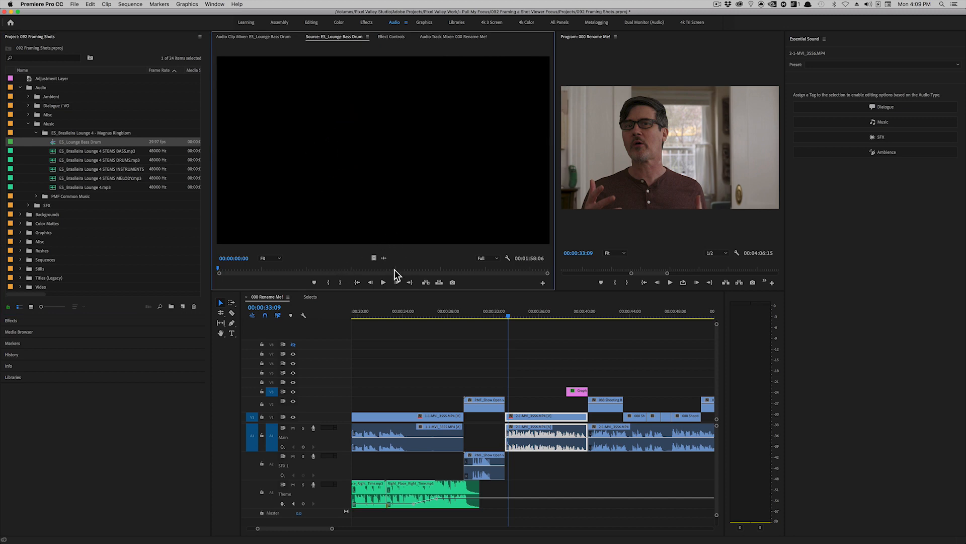
left_click(384, 257)
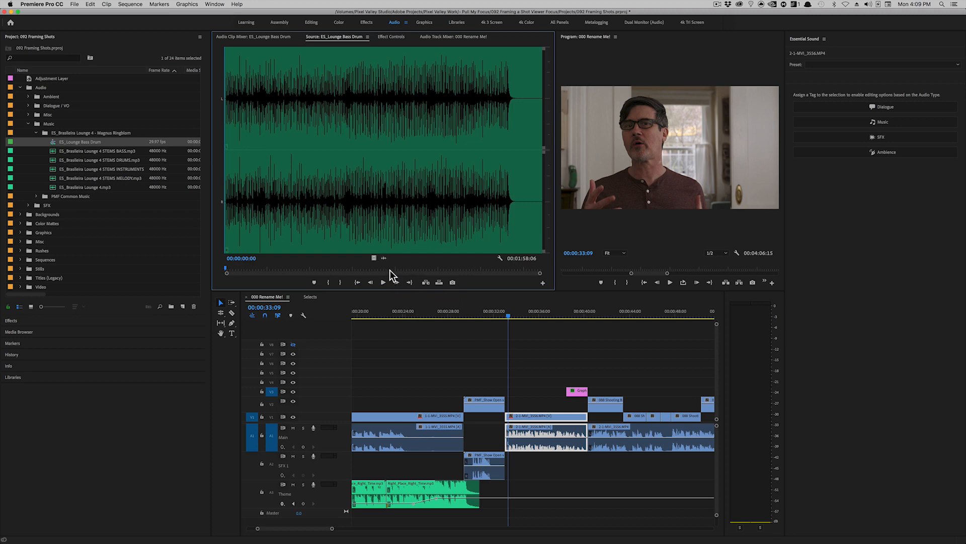
left_click_drag(384, 258, 509, 522)
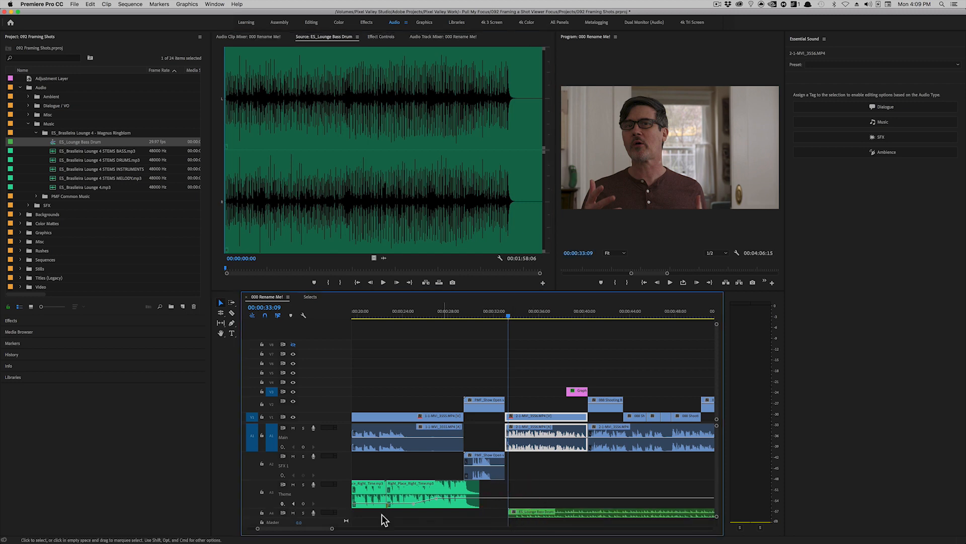
Expand audio track A4 to show the nest's waveform and rename the track Muzak
scroll(347, 487, "down", 1)
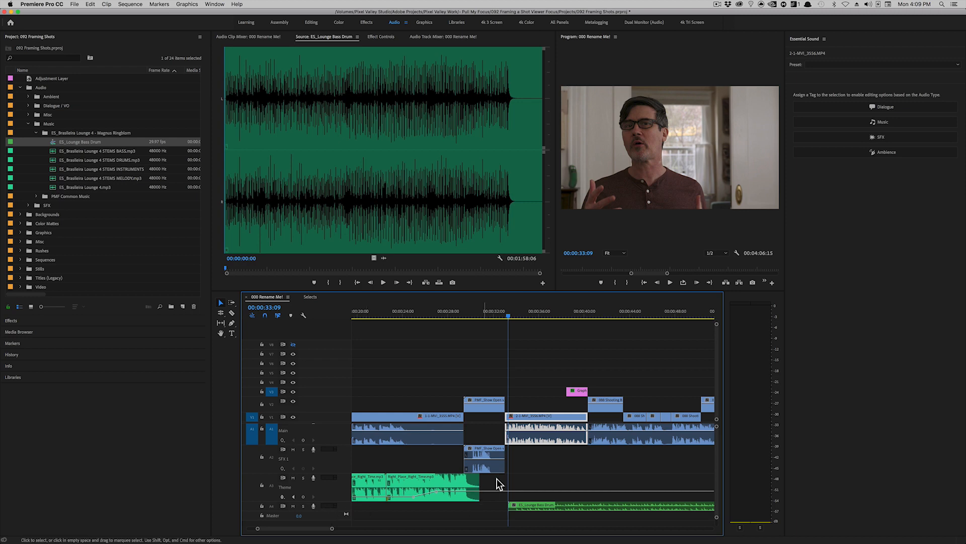
double_click(346, 506)
scroll(375, 504, "down", 1)
scroll(378, 512, "down", 2)
right_click(288, 501)
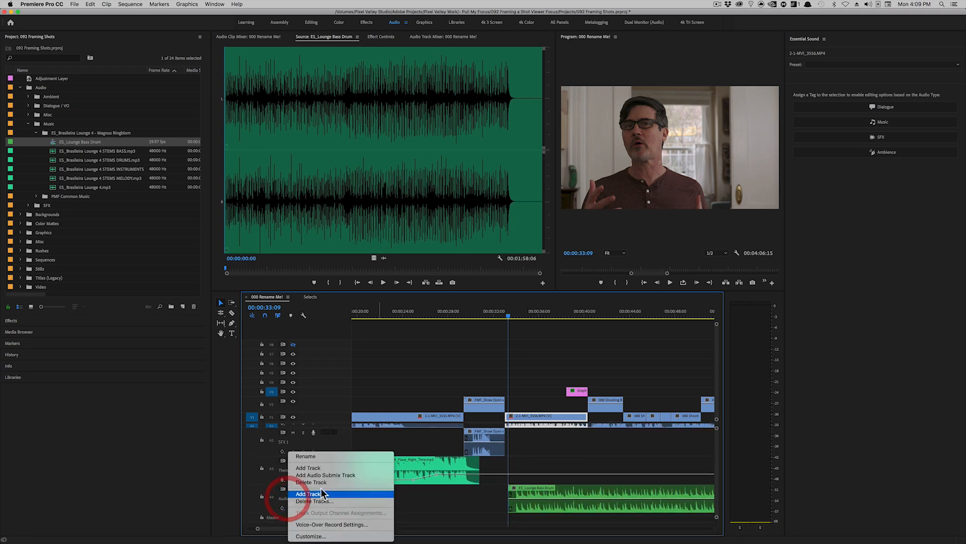
left_click(317, 456)
type("M")
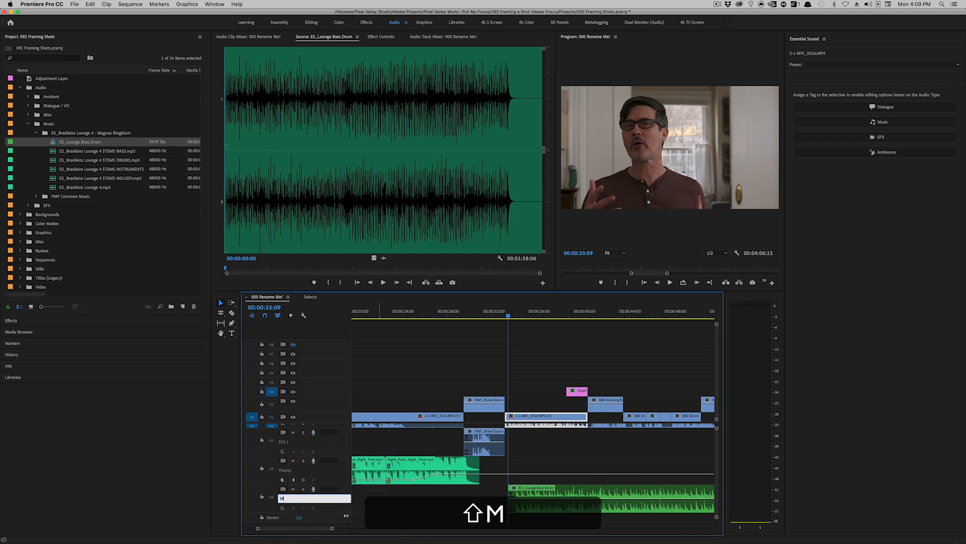
type("uzak")
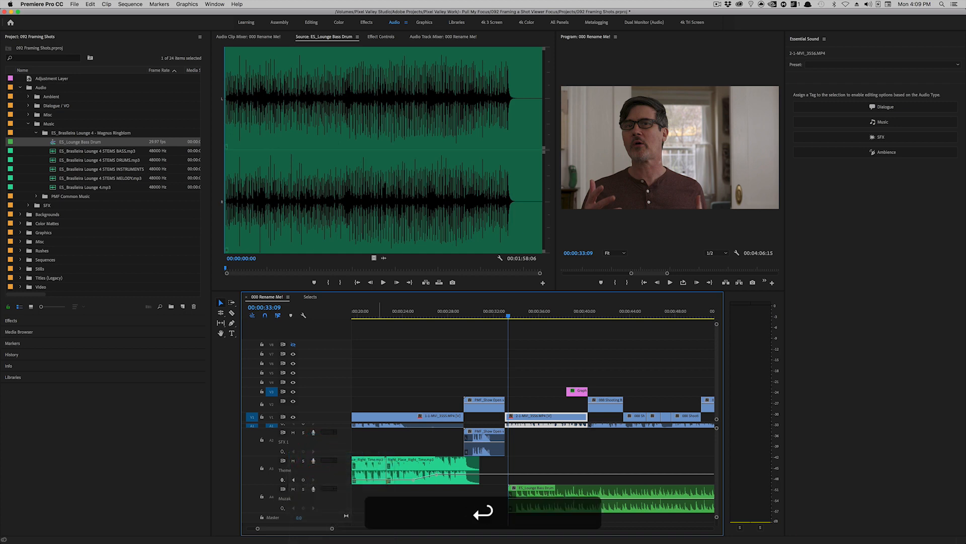
Lower the Muzak track's mixer level to -21.5 dB and play the mix from about 00:00:32:20 to 00:00:42:12
left_click_drag(510, 317, 505, 315)
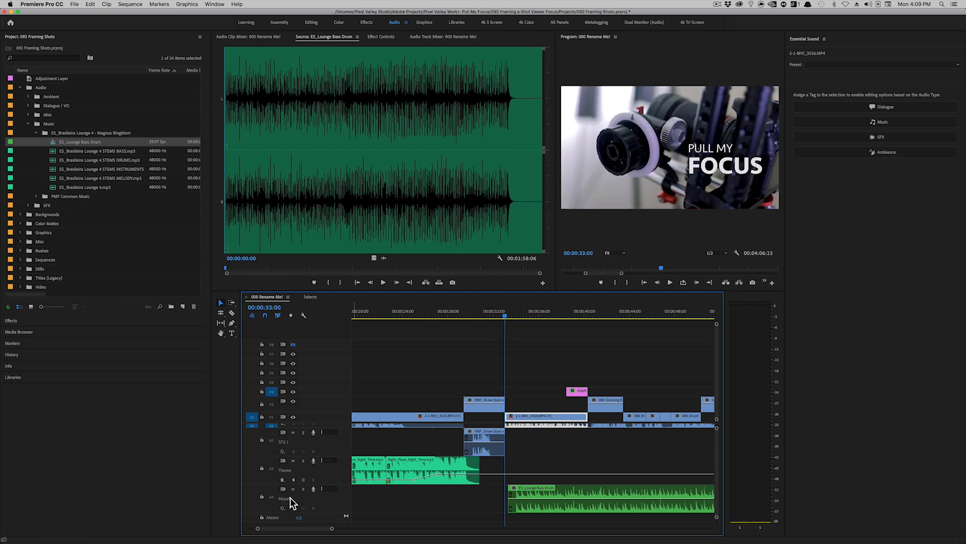
left_click(457, 37)
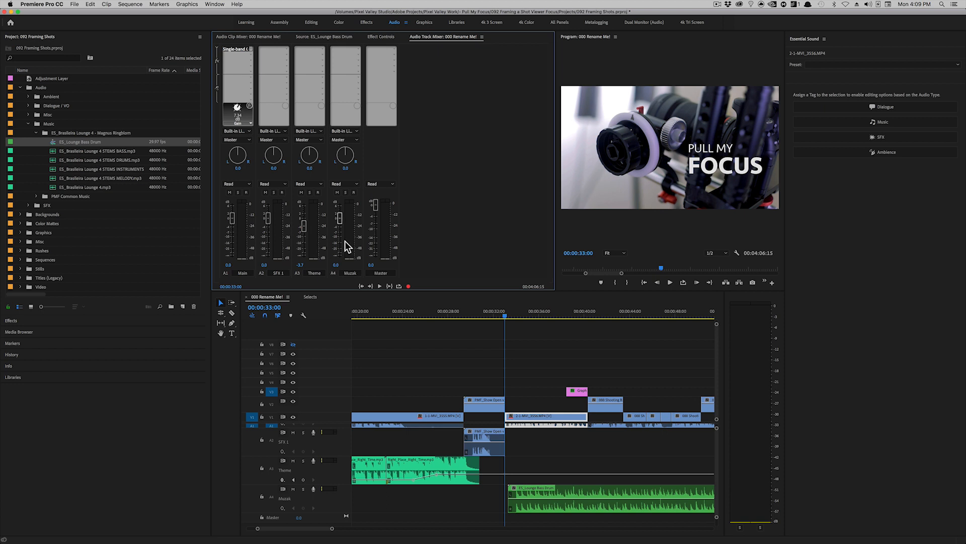
left_click_drag(342, 225, 341, 248)
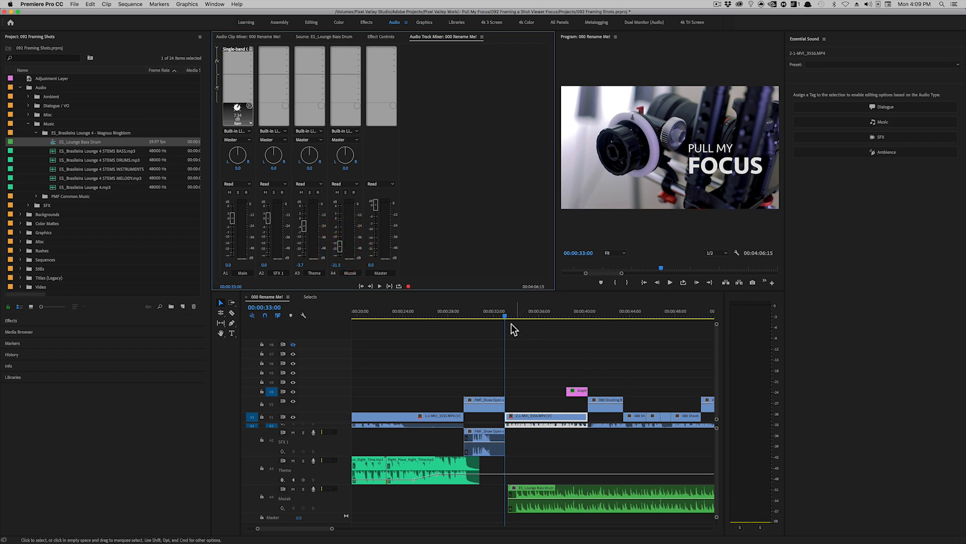
left_click(501, 315)
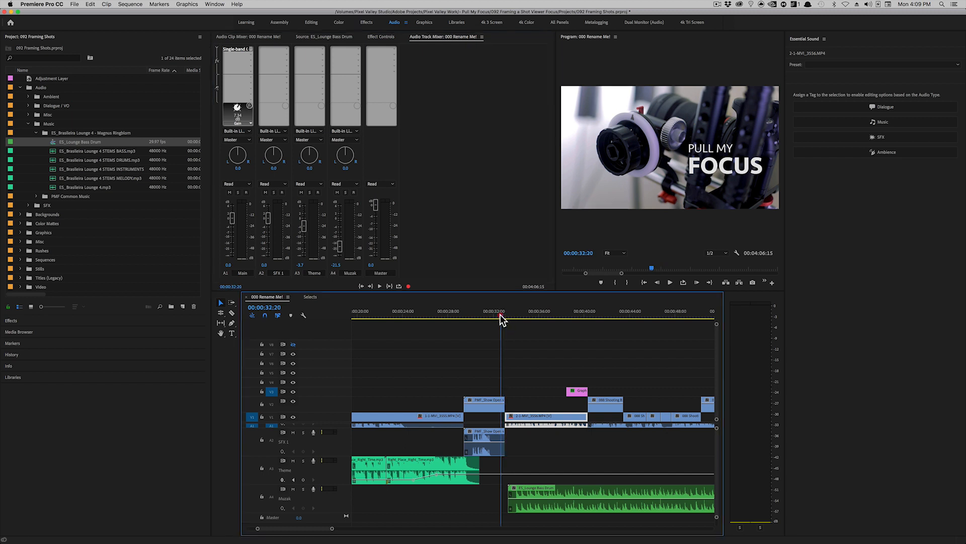
left_click(502, 313)
key("space")
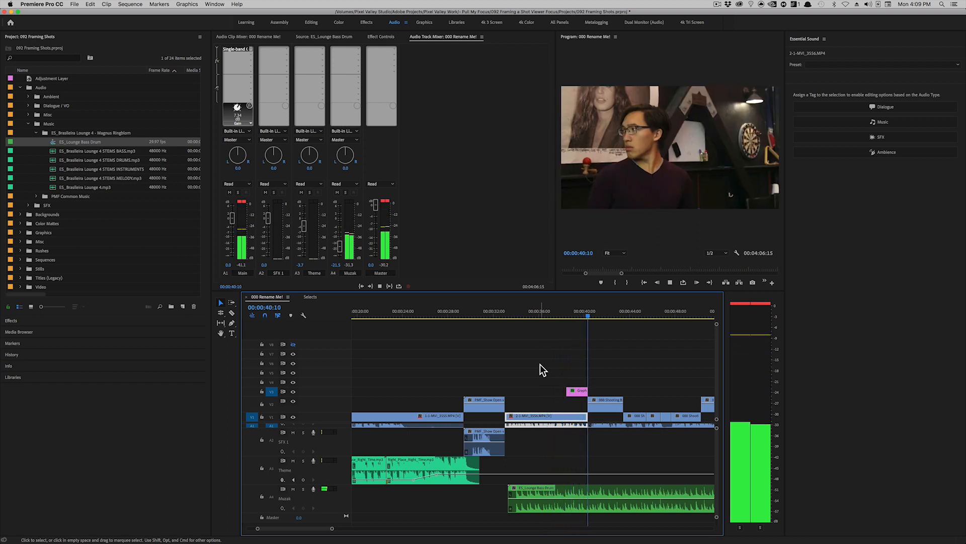
key("space")
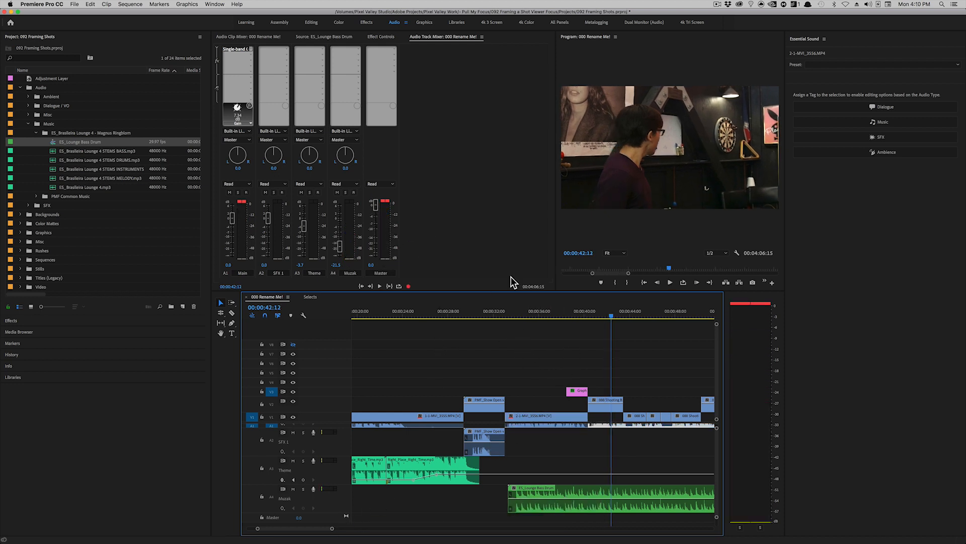
Rebalance the Muzak track under the dialogue from 00:00:36:16, trying a level of -16.4 dB and settling on -19.1 dB
left_click(594, 317)
left_click(543, 320)
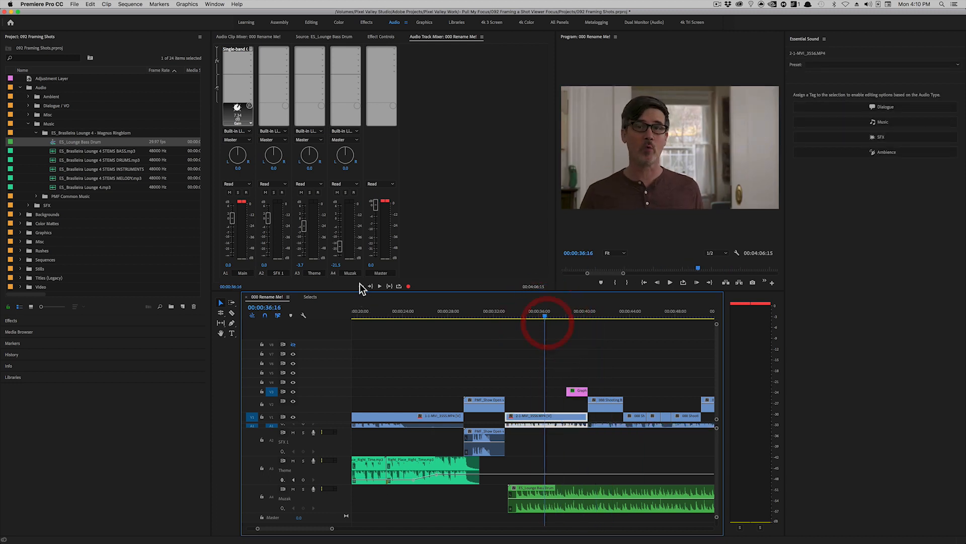
left_click_drag(340, 247, 340, 245)
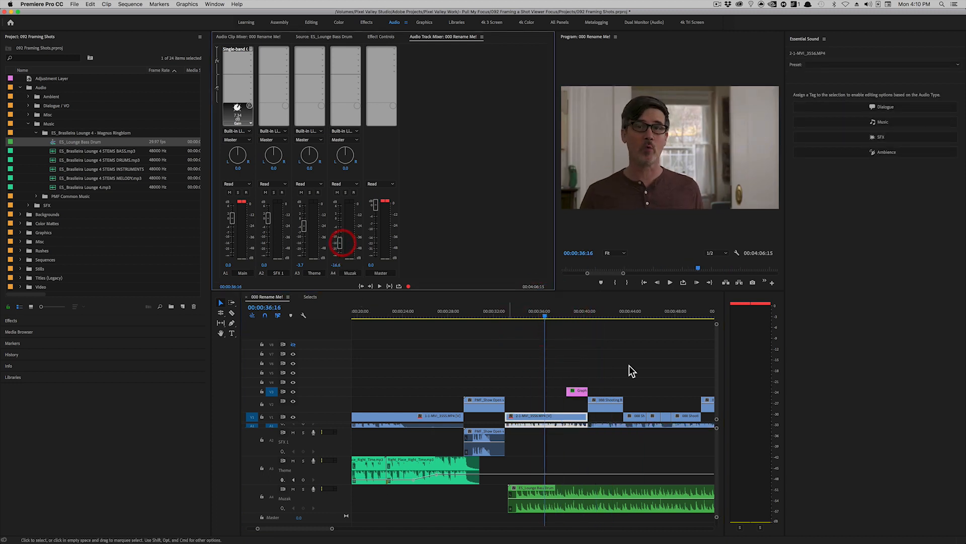
key("space")
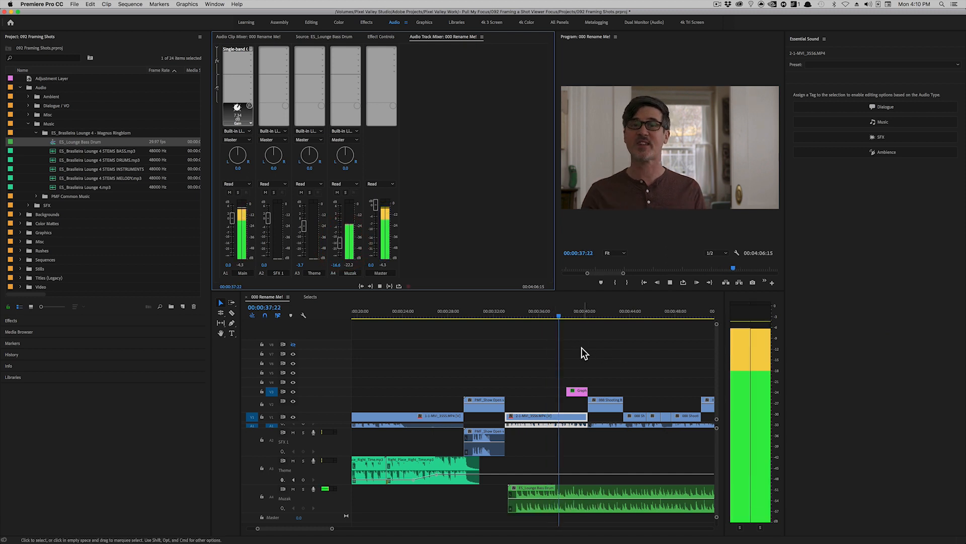
key("space")
left_click_drag(336, 245, 339, 245)
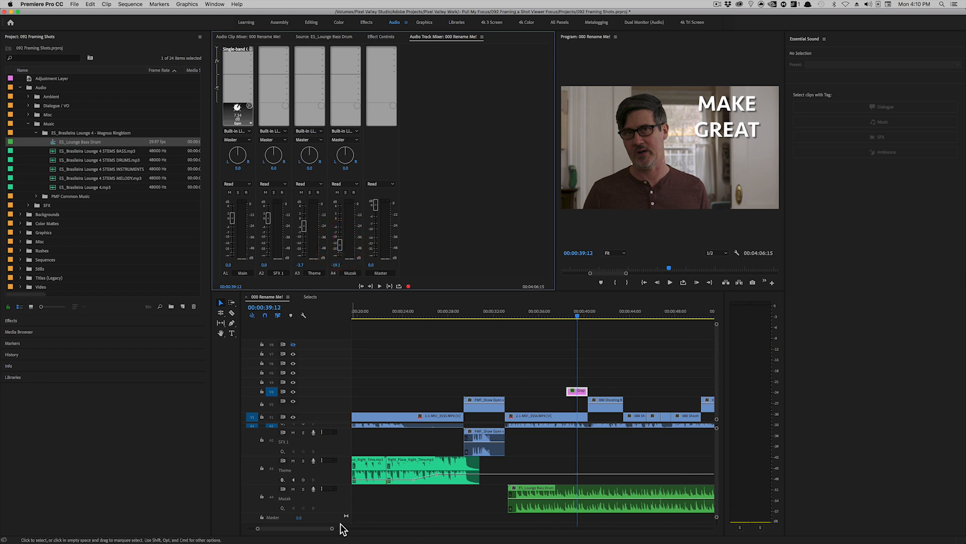
Play the mix over the closing part of the ES_Lounge Bass Drum clip, from about 00:01:58 to 00:02:03:21
left_click_drag(324, 529, 331, 529)
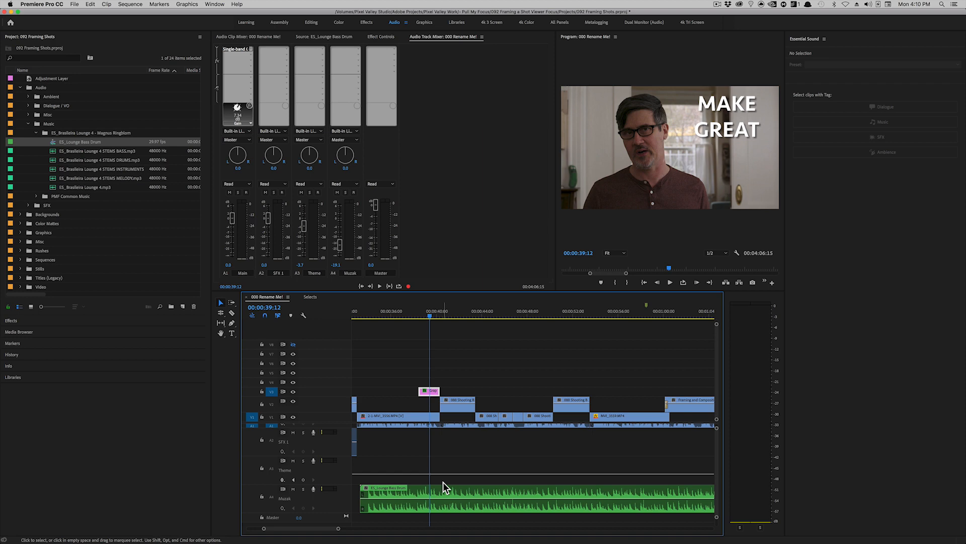
key("minus")
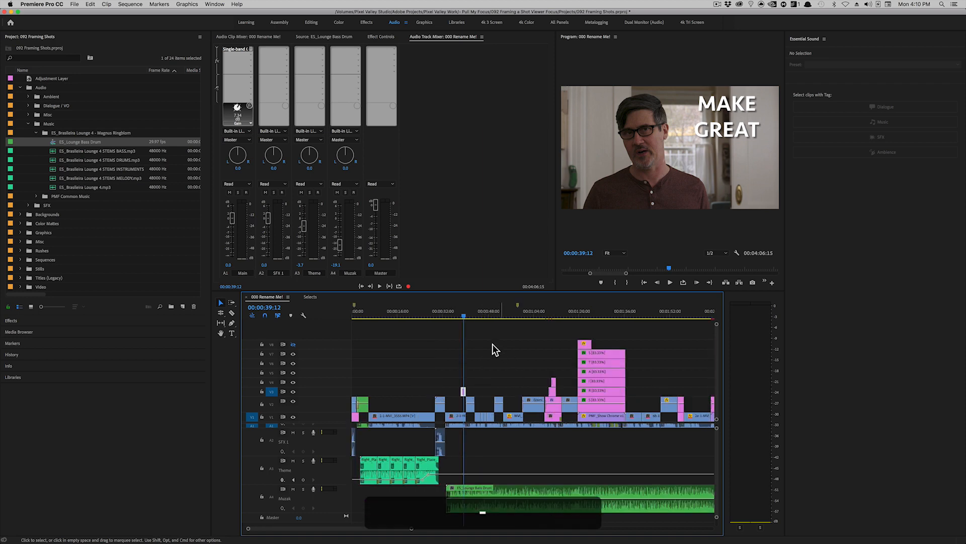
left_click_drag(462, 314, 649, 329)
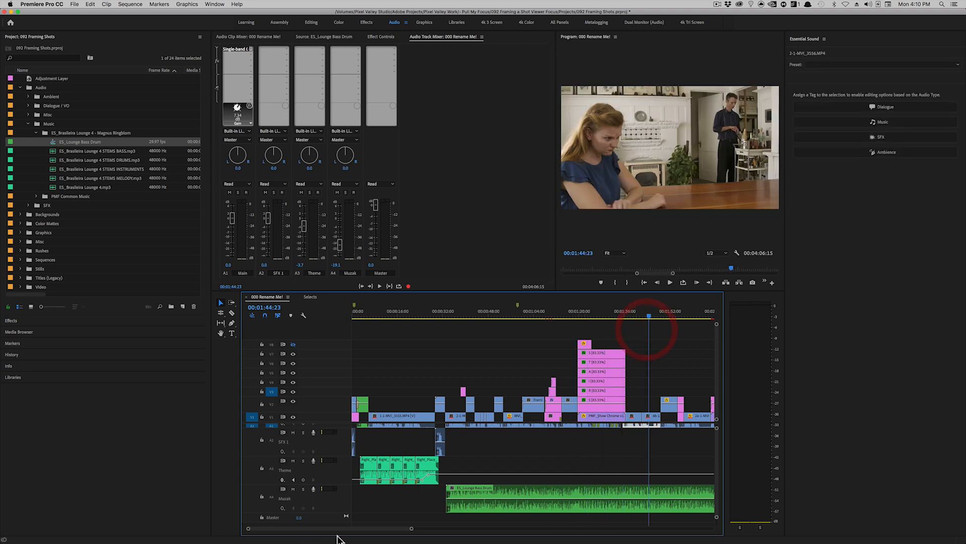
left_click_drag(351, 533, 371, 531)
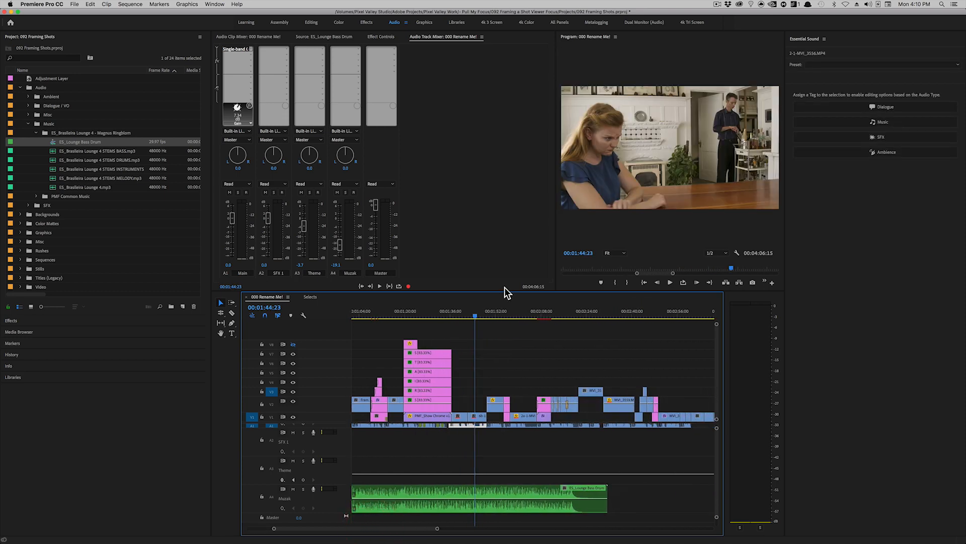
left_click_drag(477, 312, 512, 324)
key("space")
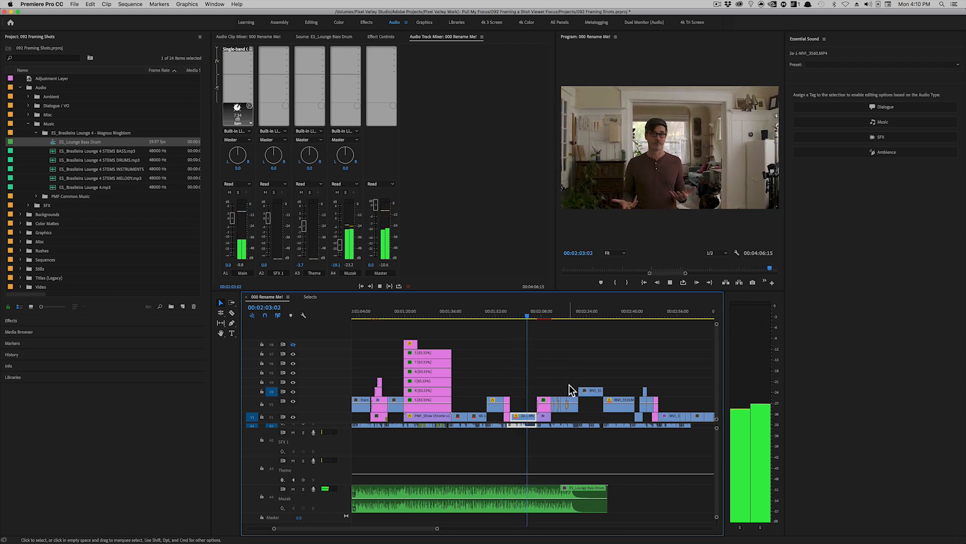
key("space")
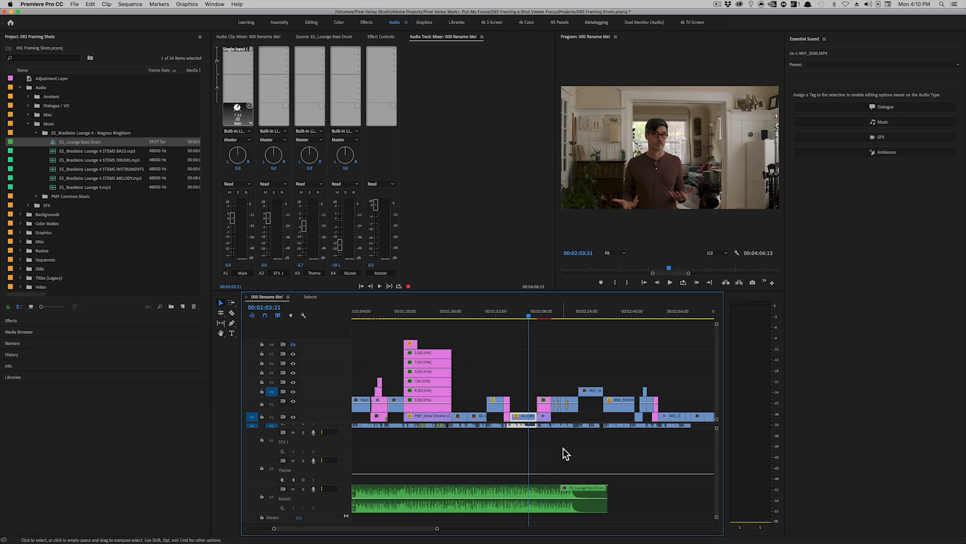
Split the ES_Lounge Bass Drum clip at 00:02:03:21 and move its second part to start with the Composition graphic
key("=")
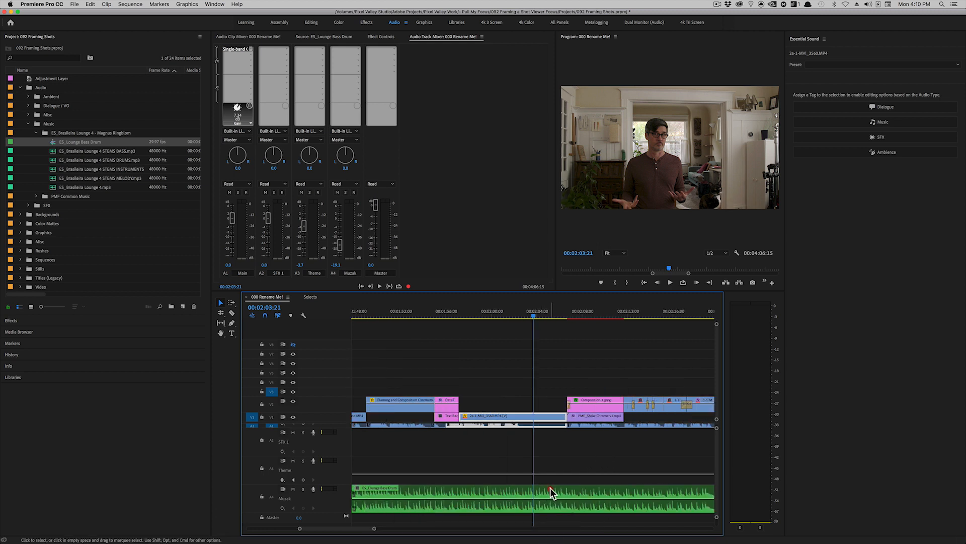
left_click(552, 493)
key("super+k")
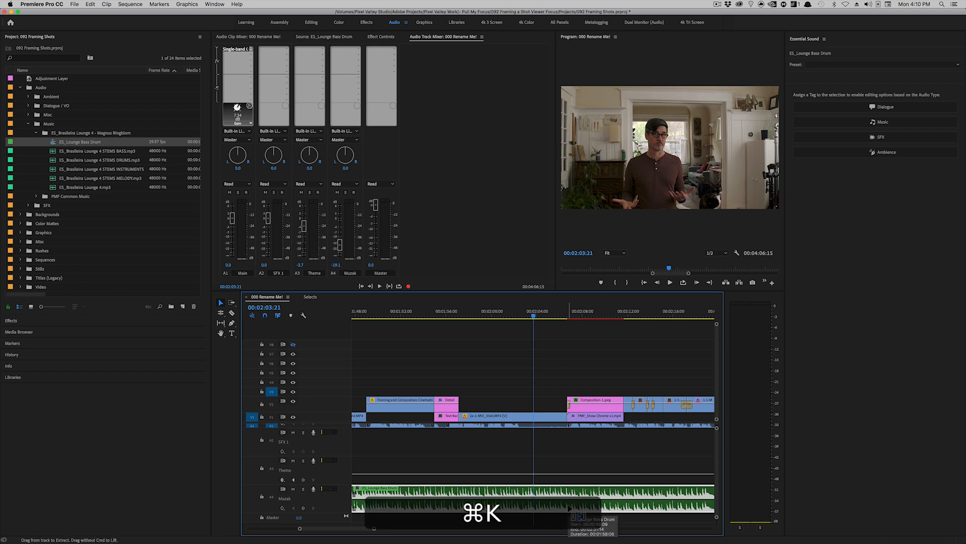
left_click_drag(553, 494, 587, 494)
Widen the Program monitor and play the mix from about 00:02:01 to the end of the first ES_Lounge Bass Drum clip
left_click(529, 320)
left_click_drag(525, 315, 514, 319)
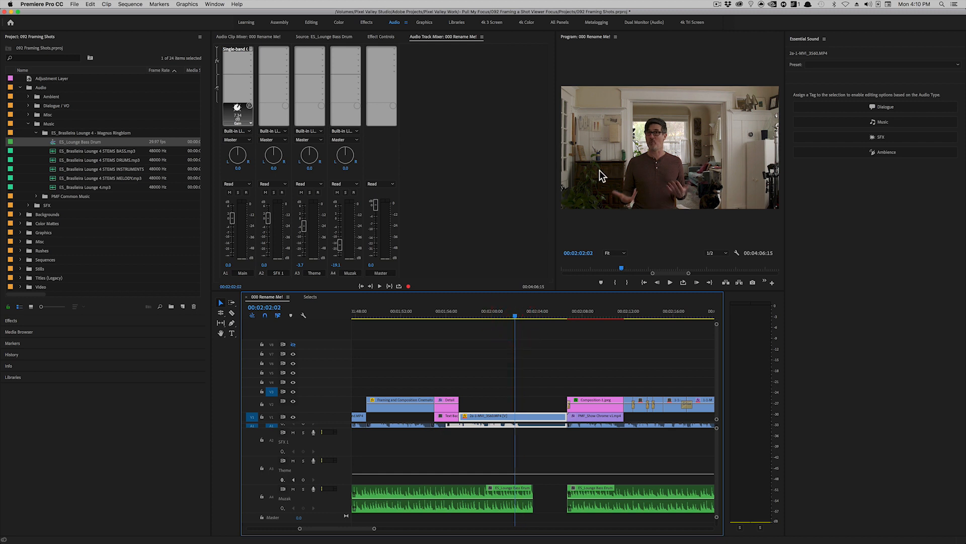
left_click_drag(556, 188, 464, 192)
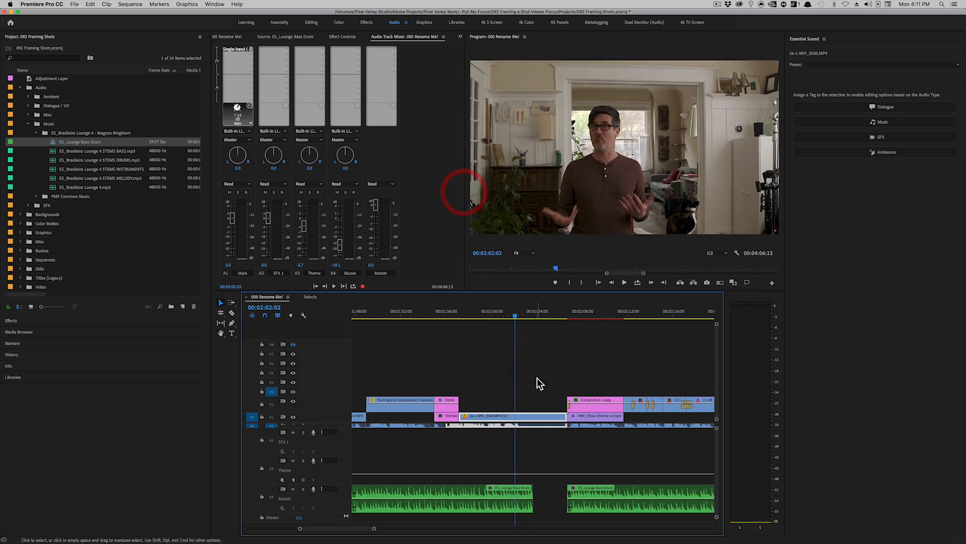
left_click_drag(514, 317, 505, 319)
key("space")
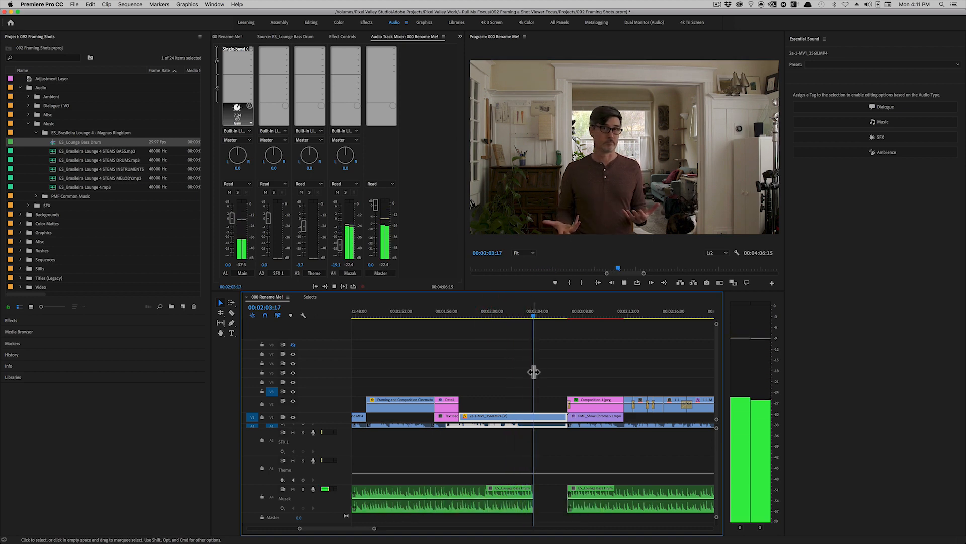
Replay the lead-up to the music gap and trim the end of the first ES_Lounge Bass Drum clip back to 00:02:02:09
left_click_drag(552, 317, 476, 316)
key("space")
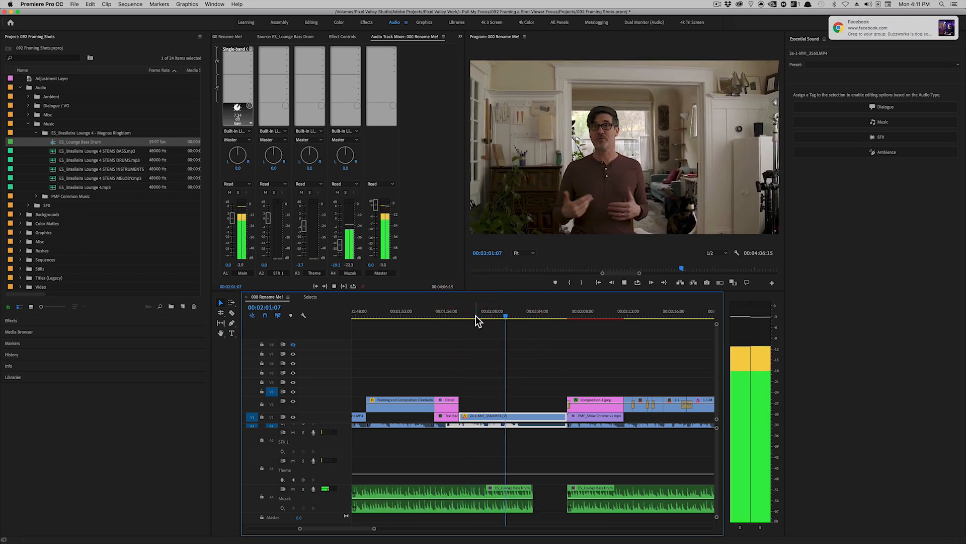
key("space")
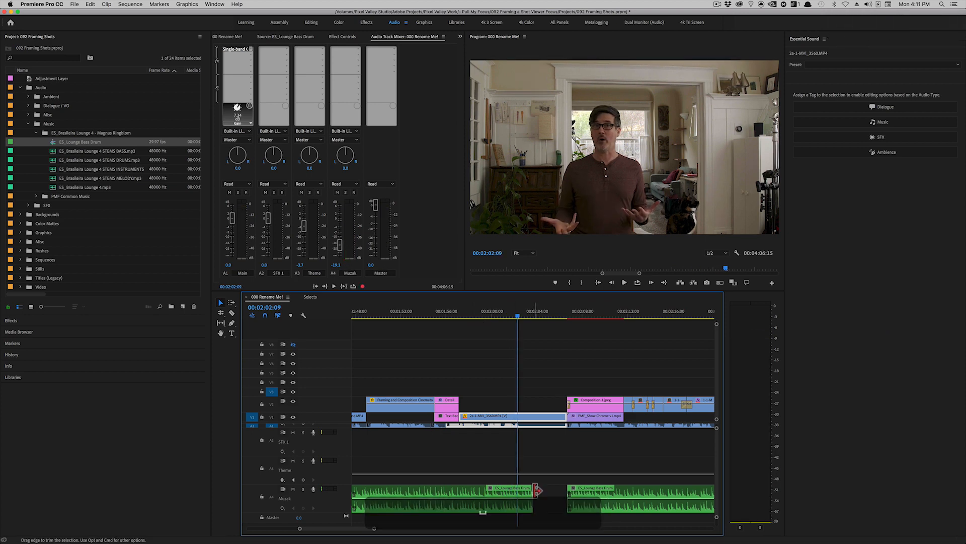
left_click_drag(532, 490, 517, 491)
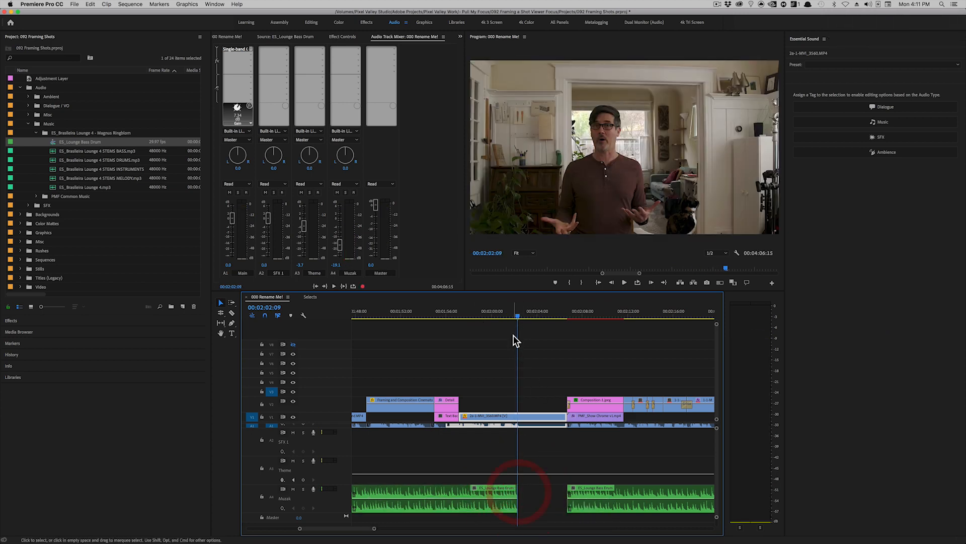
Play the mix across the music gap from about 00:01:59 to 00:02:08:18
left_click(482, 319)
key("space")
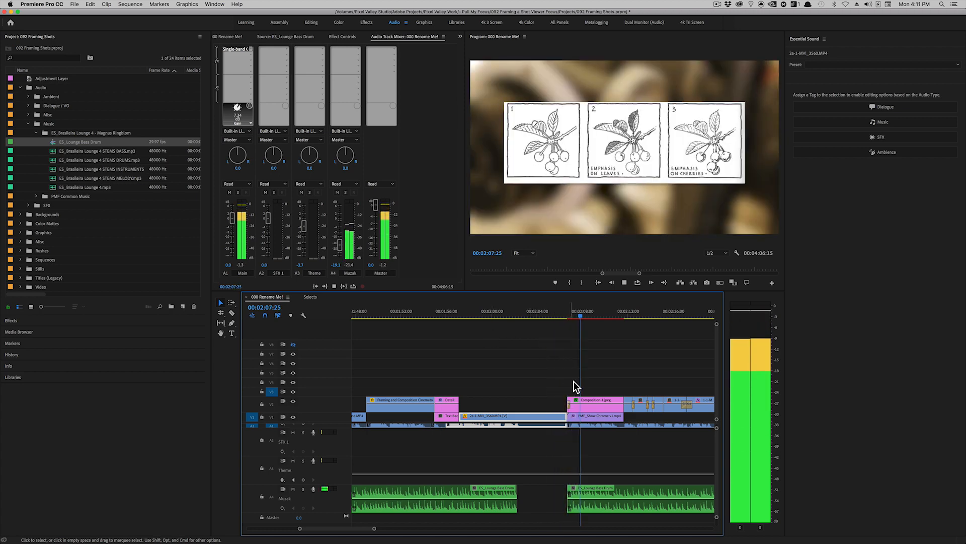
left_click(604, 410)
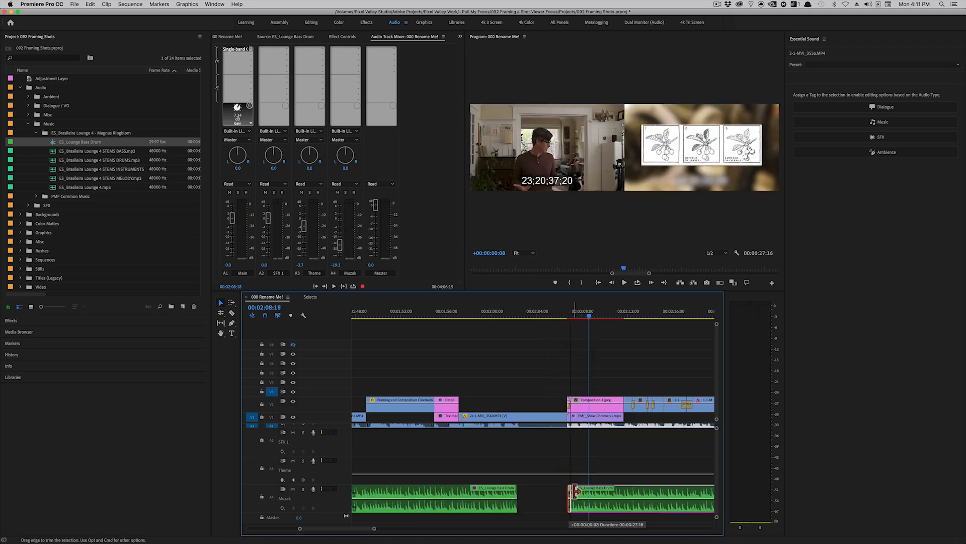
Apply a Constant Power transition to the start of the second ES_Lounge Bass Drum clip and play the fade-in
left_click(615, 491)
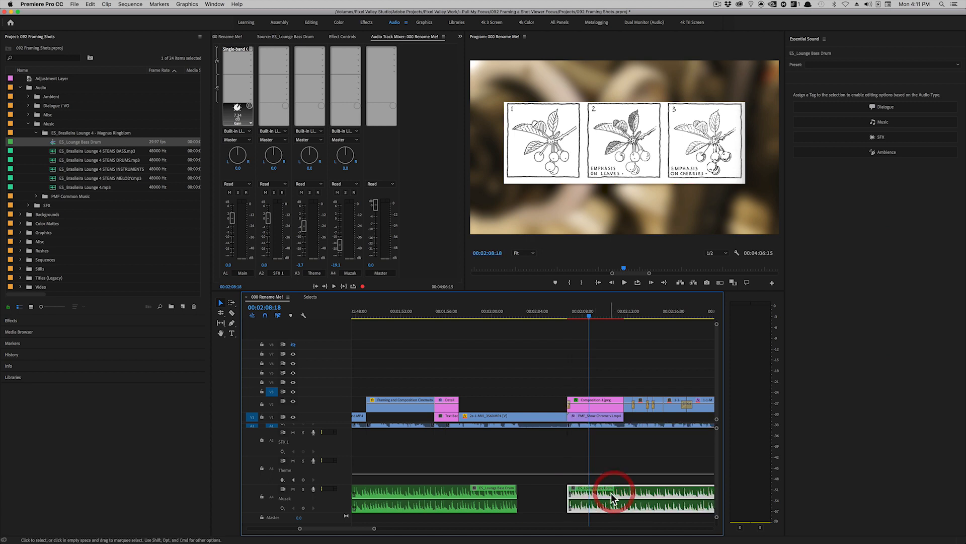
left_click(11, 321)
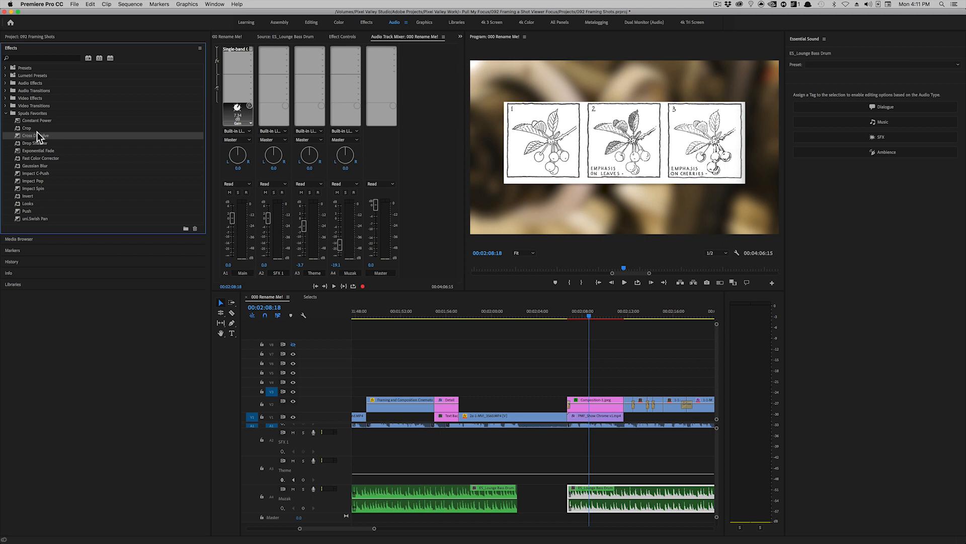
left_click_drag(50, 121, 485, 372)
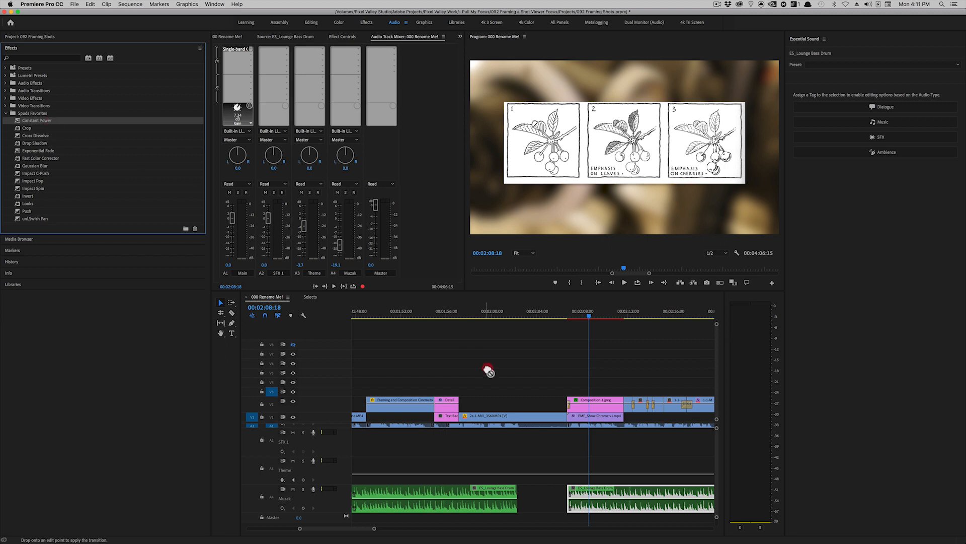
left_click_drag(572, 499, 570, 495)
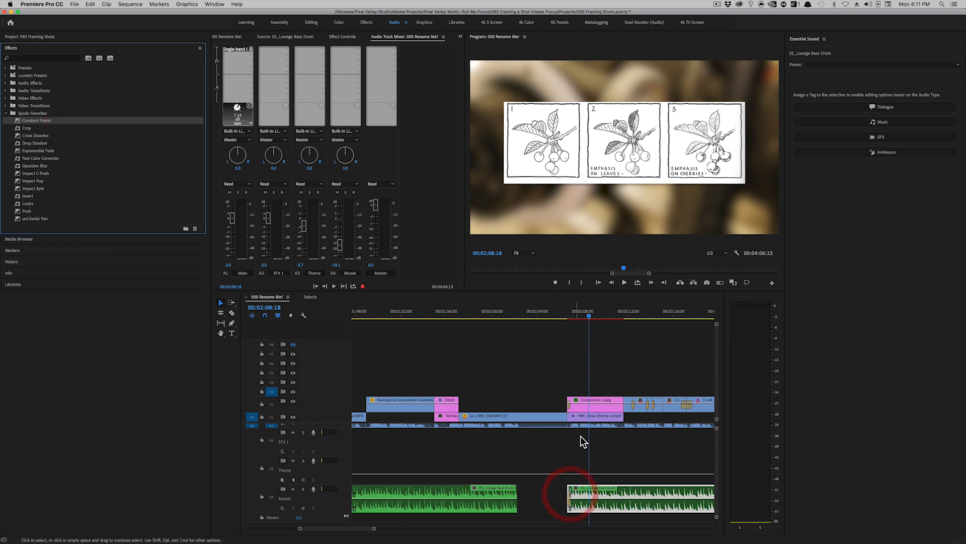
left_click(569, 314)
key("space")
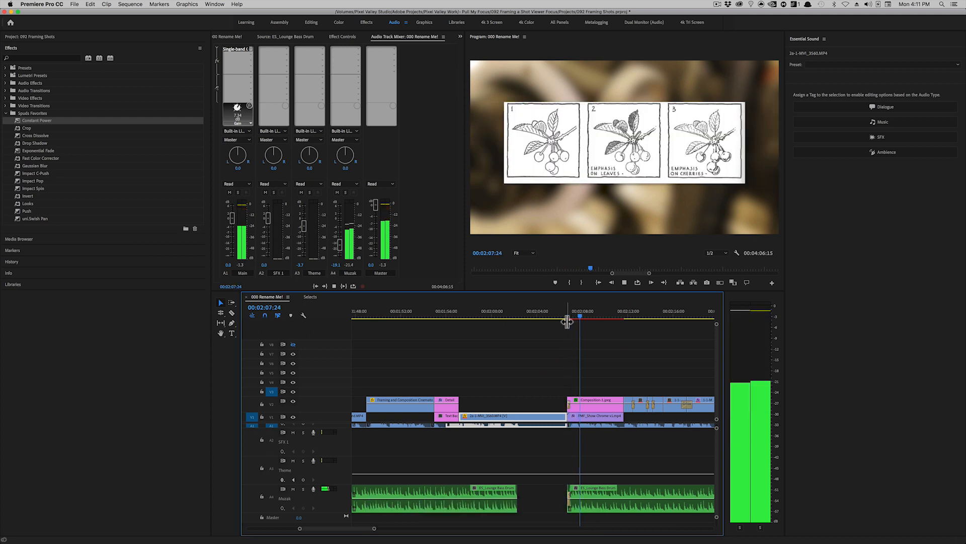
key("space")
Open ES_Brasileira Lounge 4.mp3 from the Music bin in the Source monitor and preview its opening
key("minus")
key("minus")
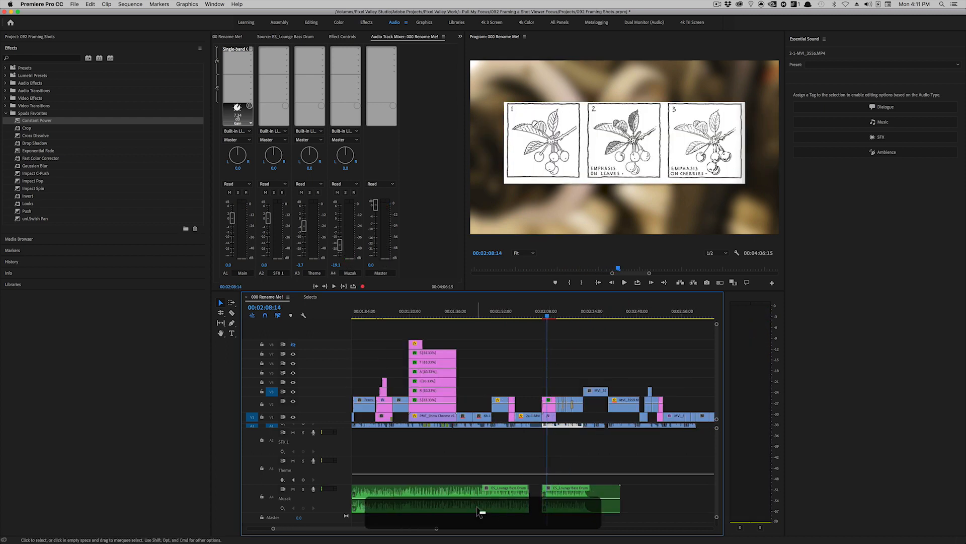
left_click_drag(425, 529, 438, 529)
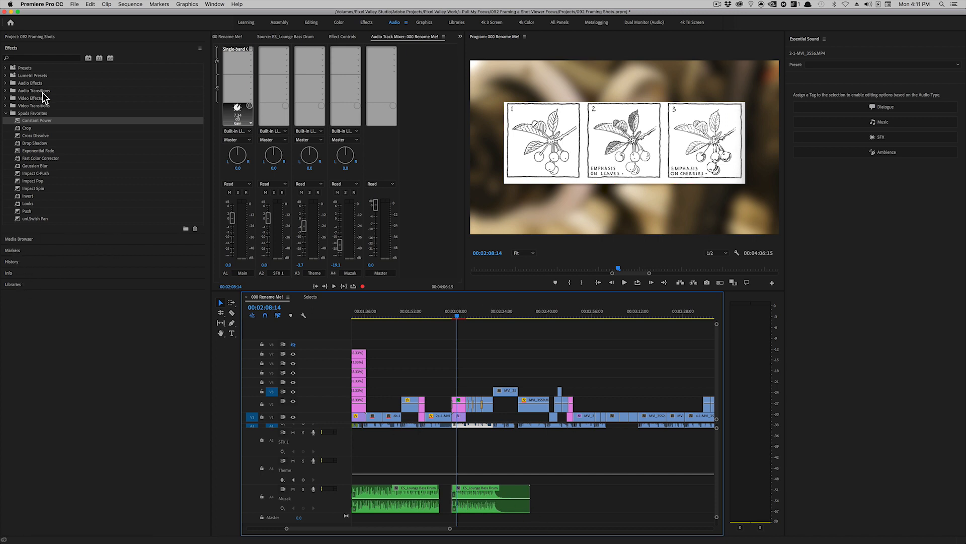
left_click(44, 37)
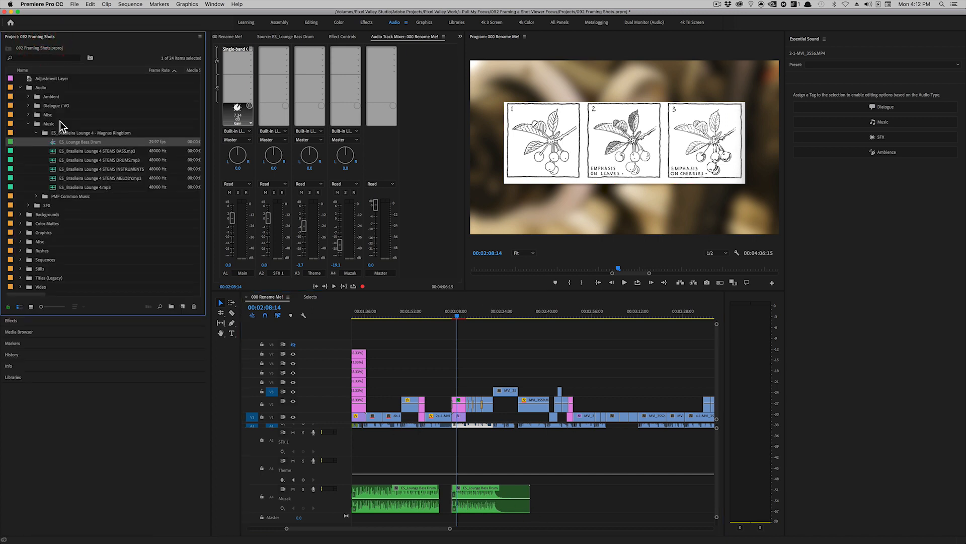
left_click(89, 189)
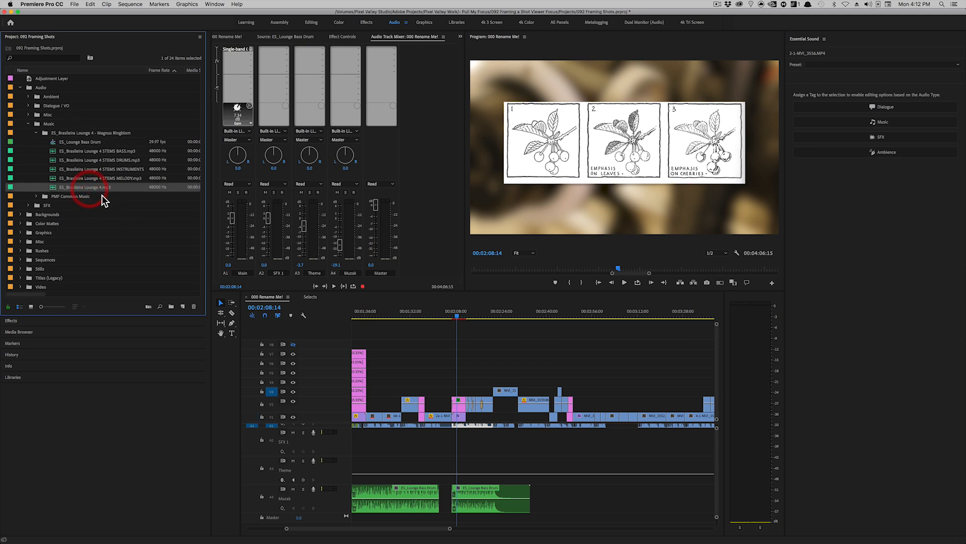
left_click(96, 186)
double_click(57, 188)
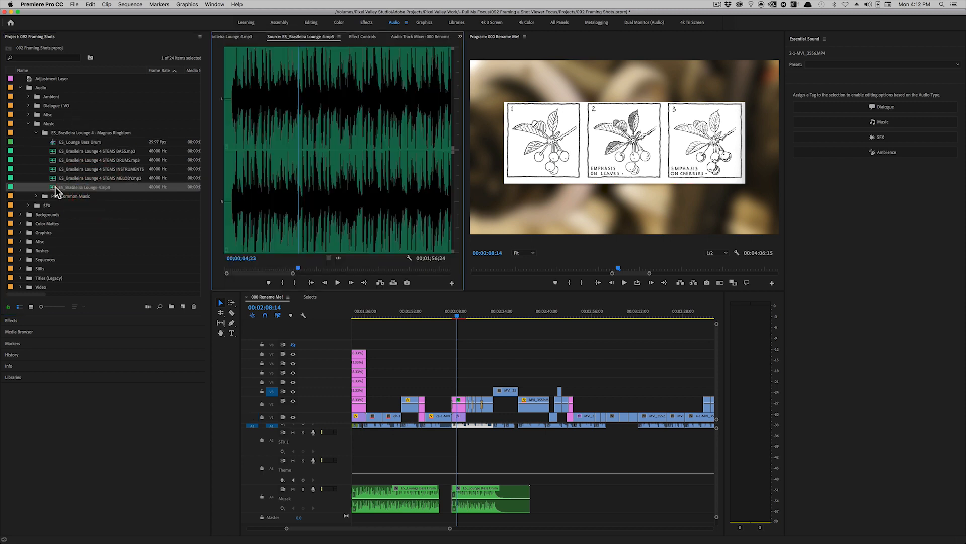
left_click(243, 123)
left_click(234, 124)
key("space")
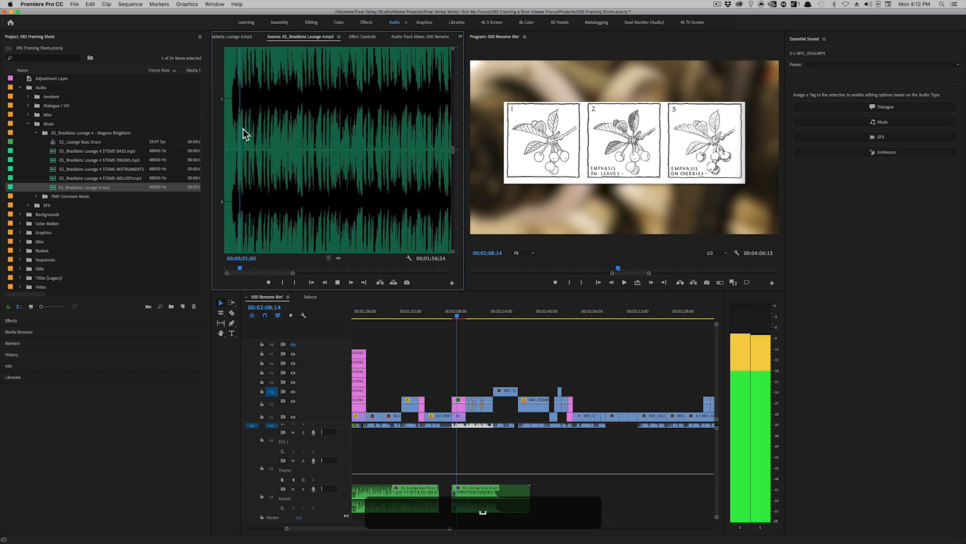
key("space")
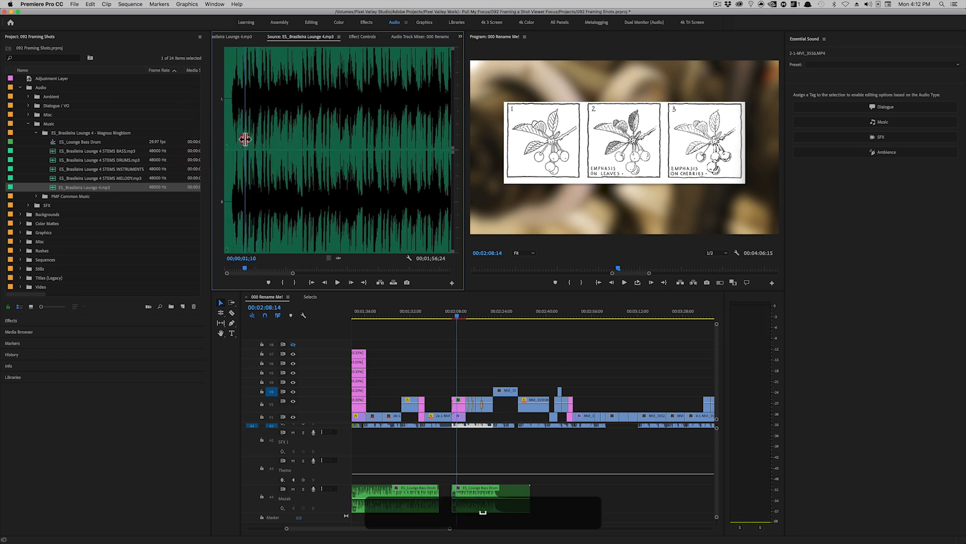
Mark an In point at 00:00:00:15 and overwrite the second ES_Lounge Bass Drum clip on Muzak with ES_Brasileira Lounge 4.mp3
left_click(233, 139)
left_click(232, 139)
key("i")
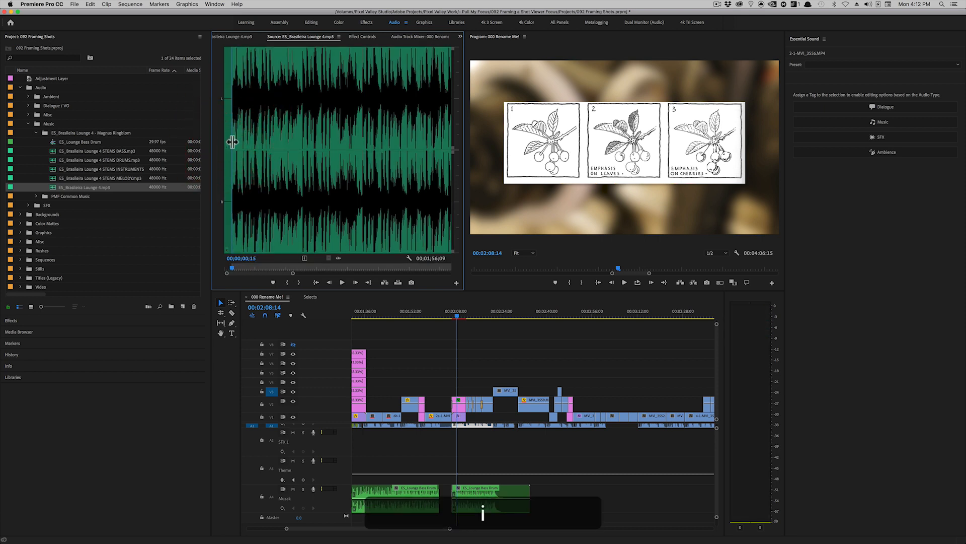
left_click_drag(455, 404, 453, 502)
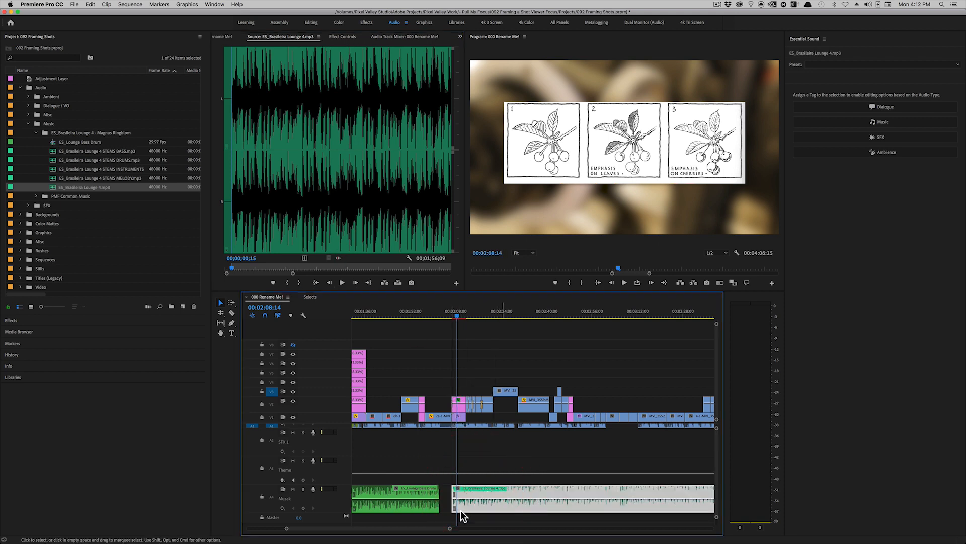
Apply a Constant Power transition to the start of the ES_Brasileira Lounge 4.mp3 clip and play the mix through 00:02:09:14
left_click(10, 321)
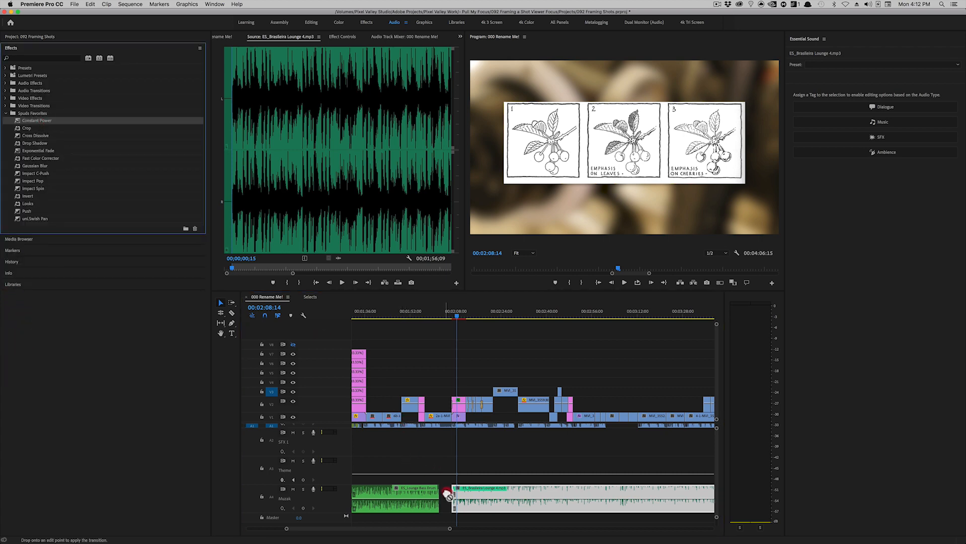
left_click_drag(453, 498, 455, 500)
left_click_drag(452, 315, 446, 316)
key("space")
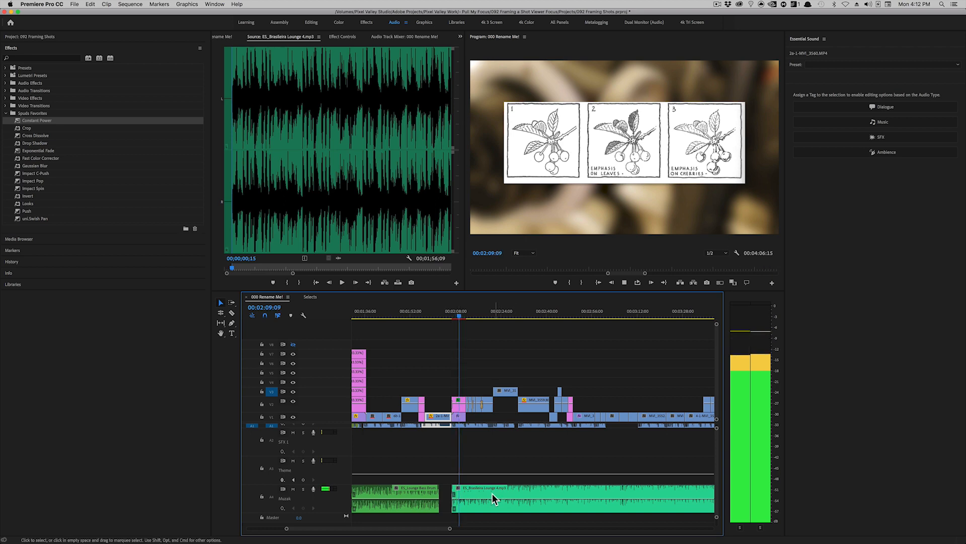
key("space")
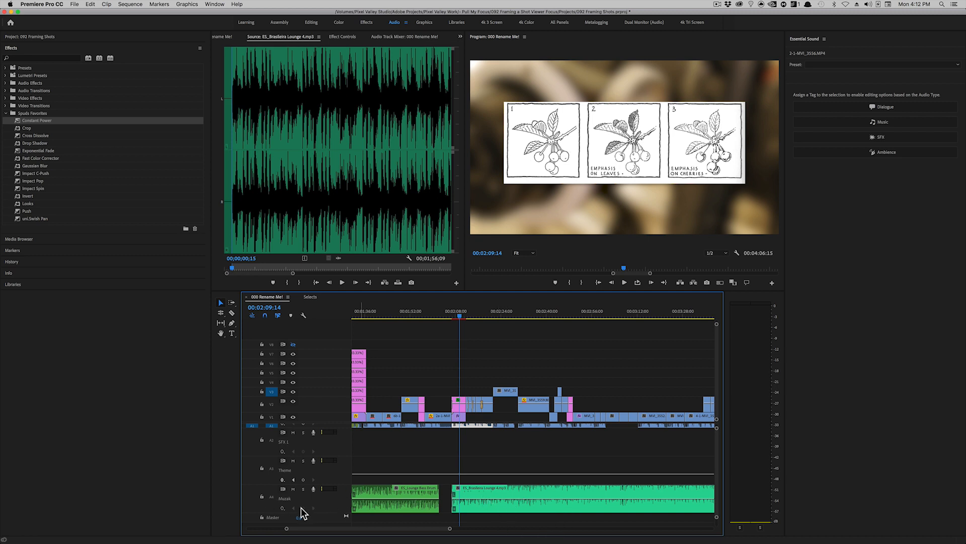
Display Muzak's track volume keyframes, add two in the music gap, and lower the level after them to about -22.5 dB
left_click(283, 508)
mouse_move(332, 523)
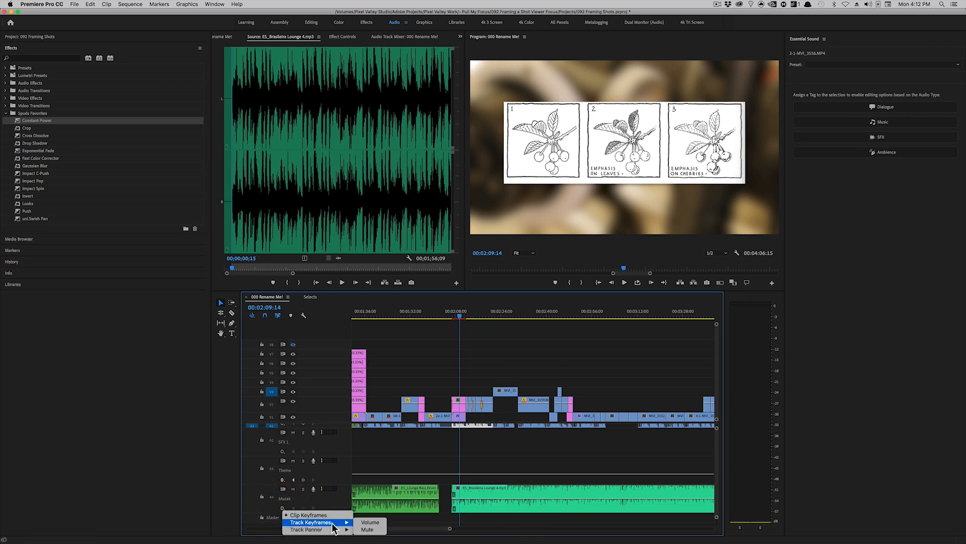
left_click(371, 523)
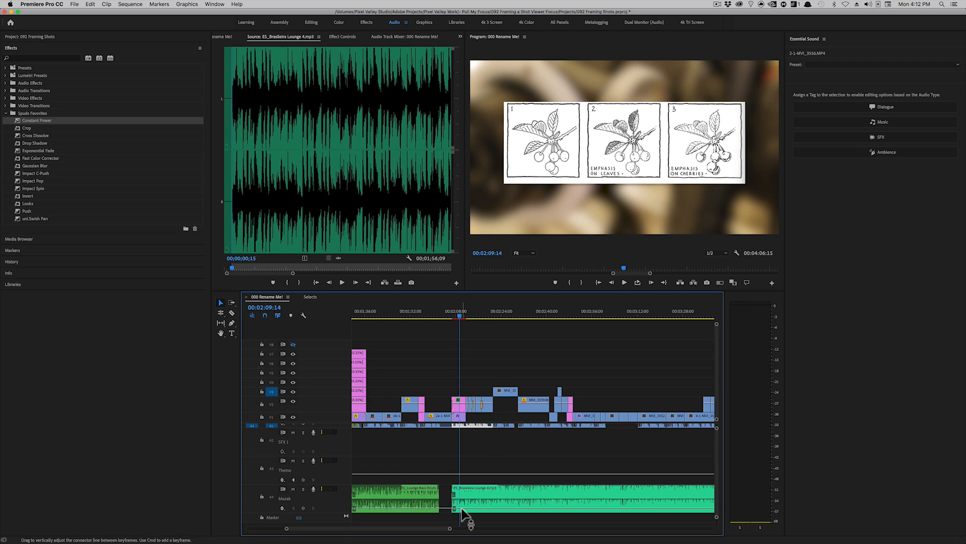
key("equal")
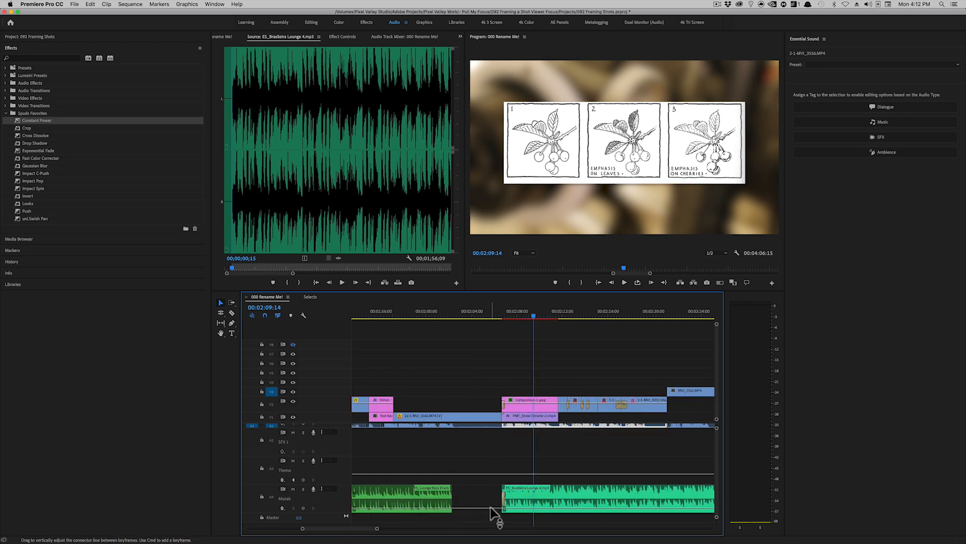
key("super")
left_click(498, 518, "super")
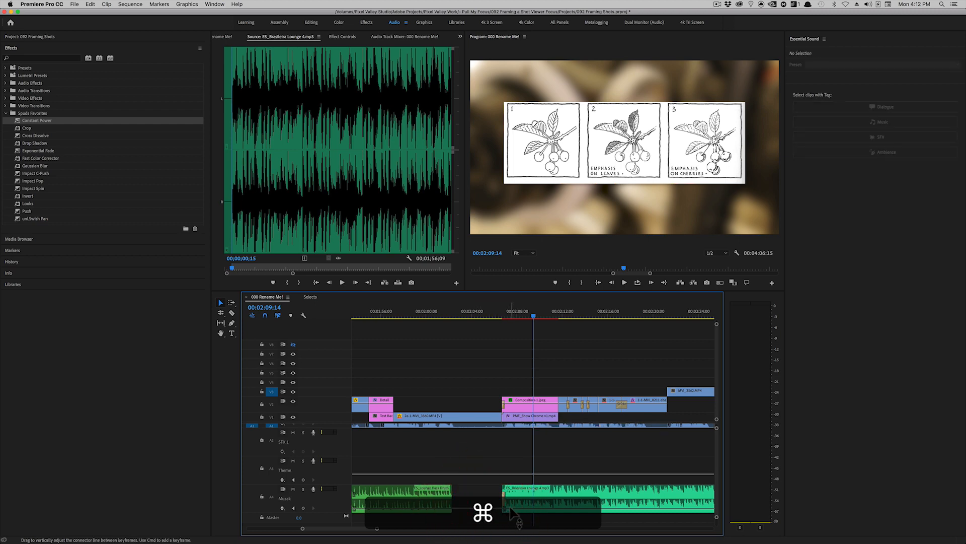
left_click(511, 508, "super")
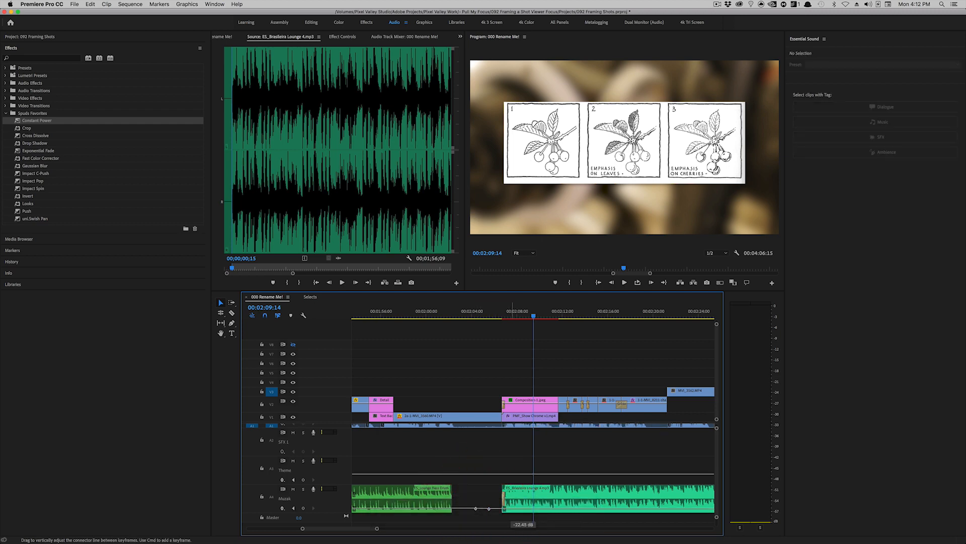
Play the mix from about 00:02:06 into the opening of the ES_Brasileira Lounge 4.mp3 clip
left_click_drag(515, 315, 497, 331)
key("space")
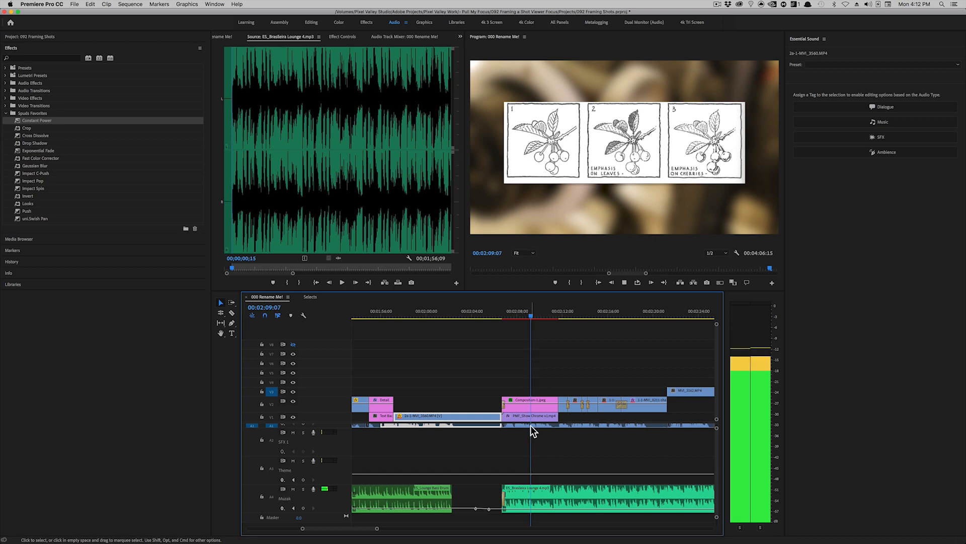
key("minus")
key("minus")
key("minus")
key("space")
Play the mix near the end of the ES_Brasileira Lounge 4.mp3 clip, from about 00:03:48 to 00:03:50:11
left_click_drag(480, 529, 496, 529)
left_click_drag(484, 315, 613, 321)
key("space")
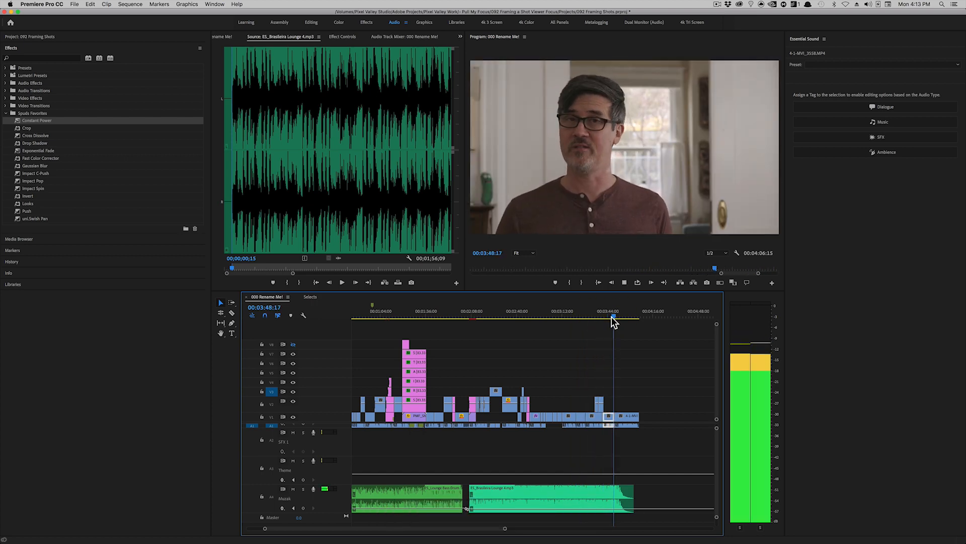
left_click(579, 342)
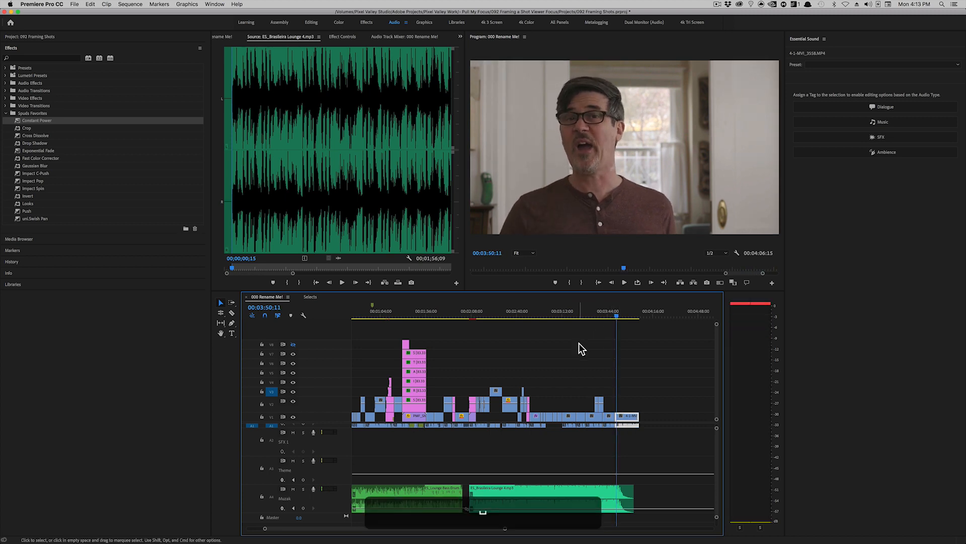
Save the project, switch to the Editing workspace and reset it to its saved layout
key("super+s")
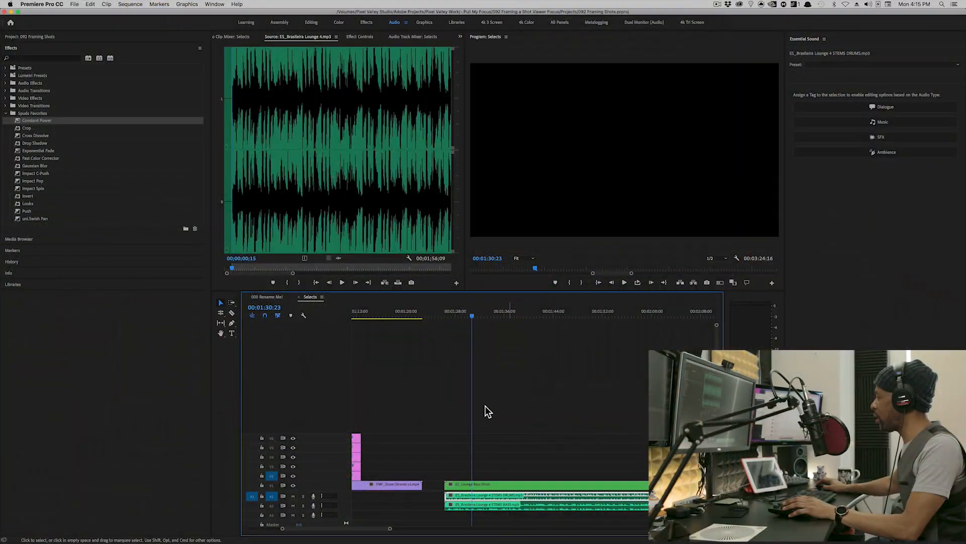
left_click(311, 22)
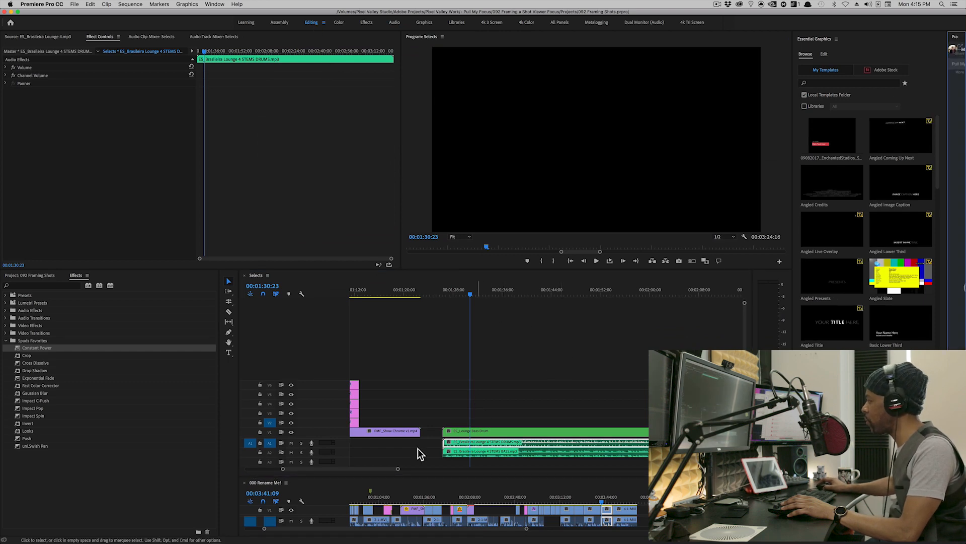
left_click_drag(441, 476, 440, 428)
left_click(452, 317)
key("backslash")
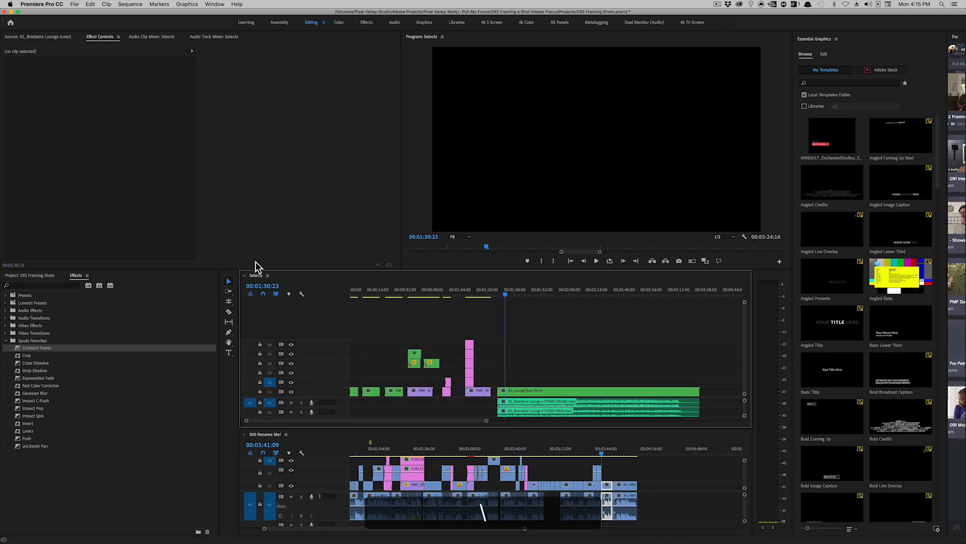
left_click(324, 23)
left_click(352, 31)
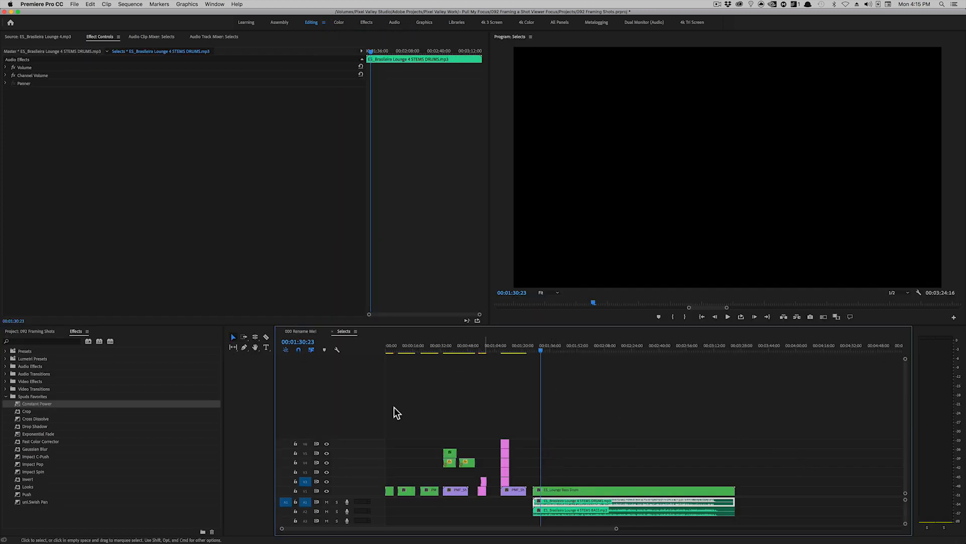
Scrub the Selects sequence through the assets between about 00:00:37:29 and 00:01:01:10
left_click_drag(374, 497, 378, 466)
left_click_drag(580, 347, 452, 438)
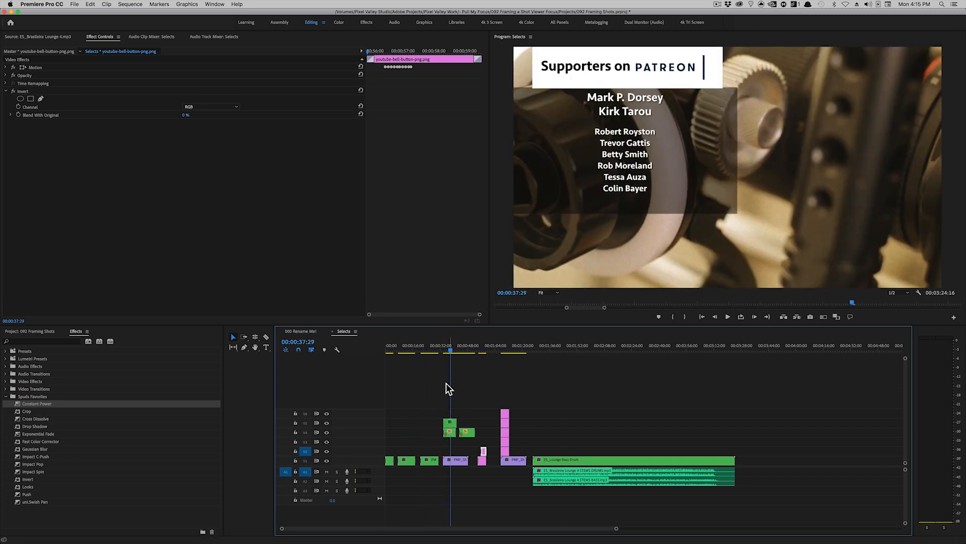
left_click_drag(451, 350, 490, 352)
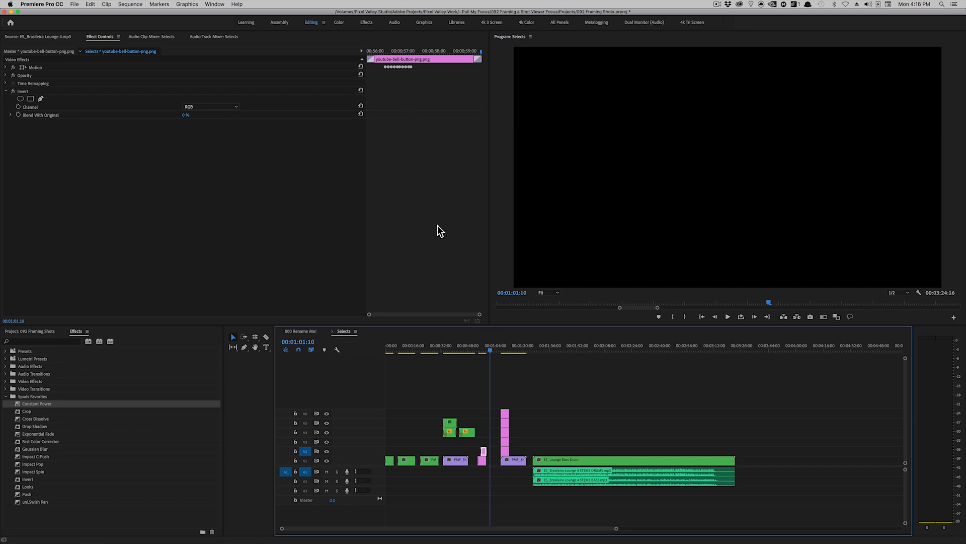
Start exporting the 000 Rename Me! sequence and choose the Test Renders folder inside 093 Edit with Me as its destination
left_click(302, 331)
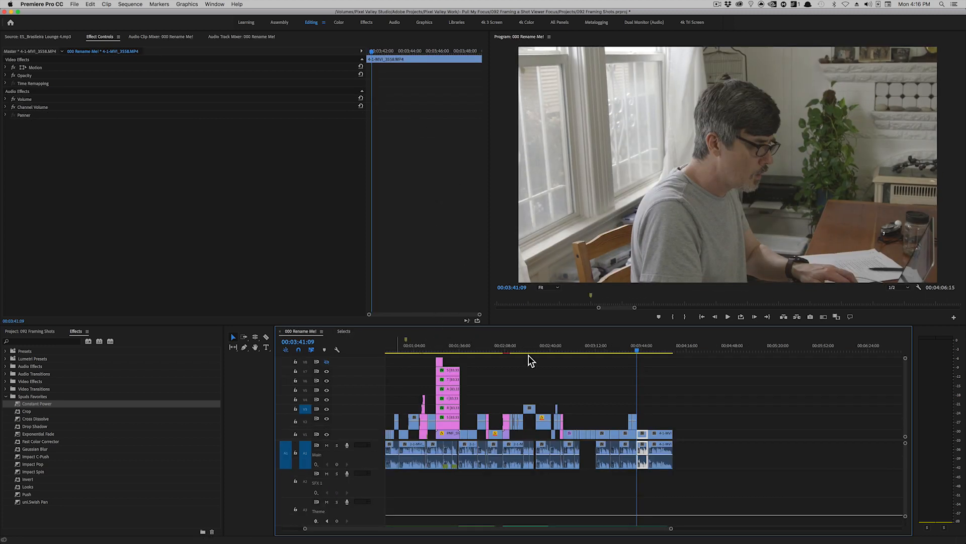
left_click_drag(594, 346, 551, 350)
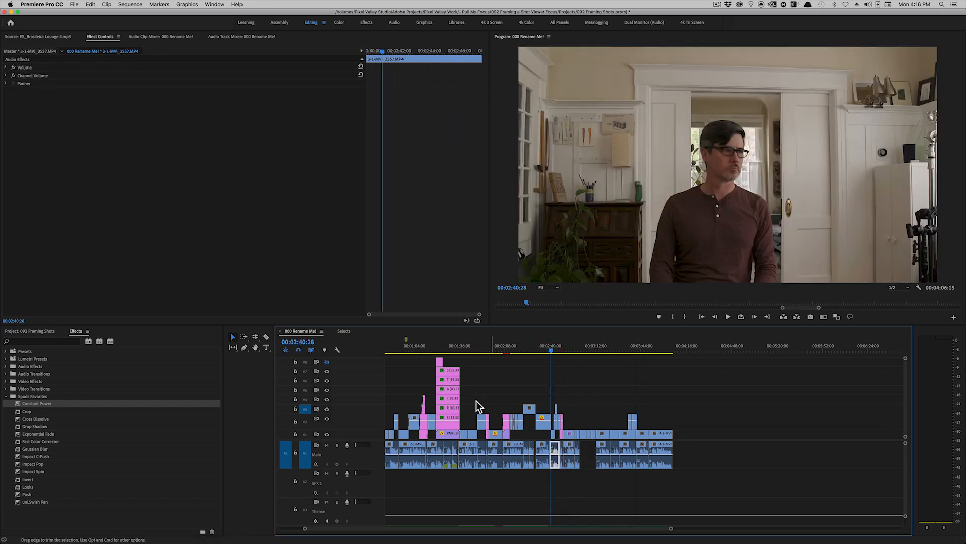
key("super+m")
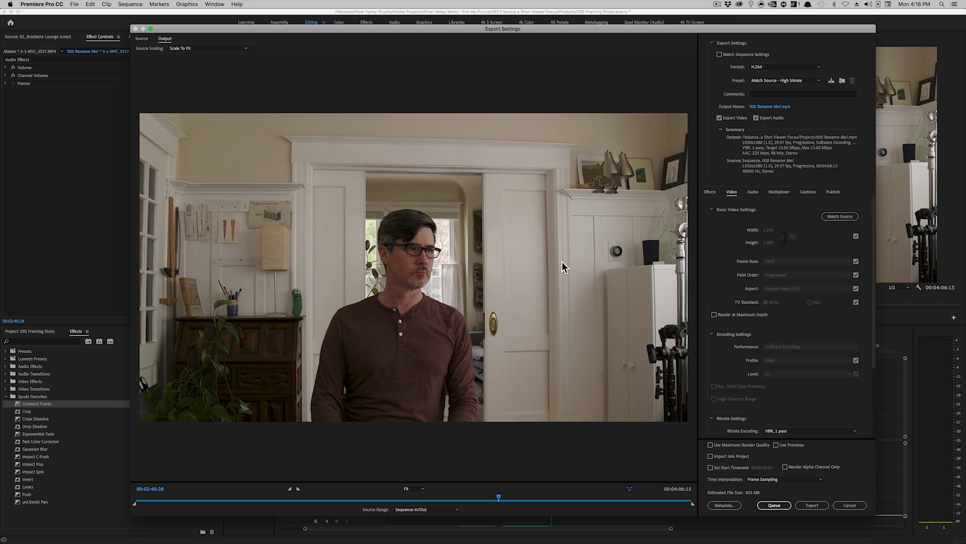
left_click(770, 106)
left_click(371, 101)
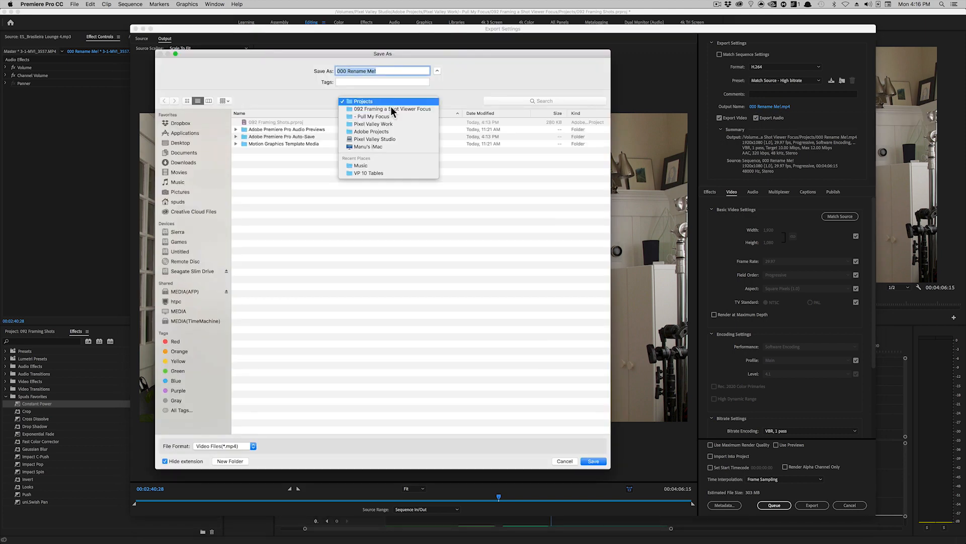
left_click(403, 117)
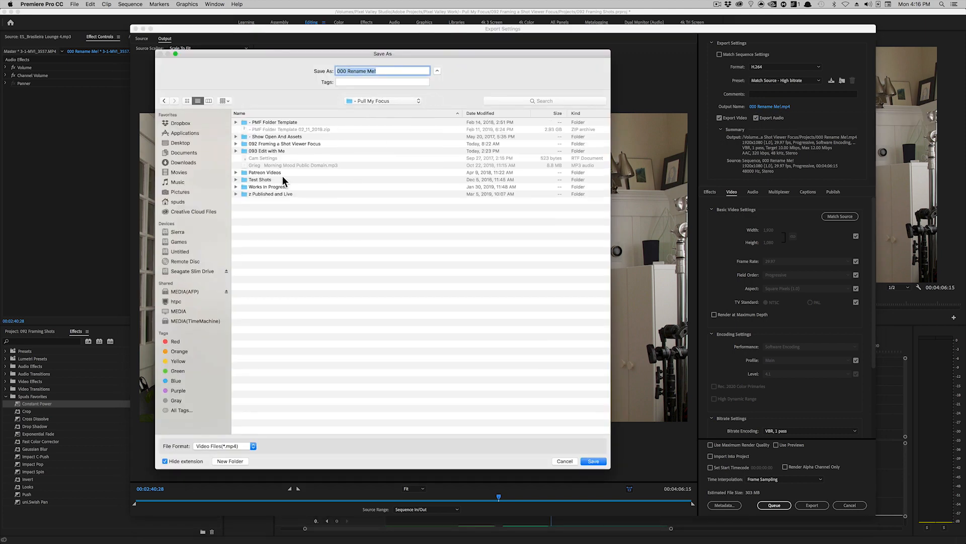
double_click(297, 152)
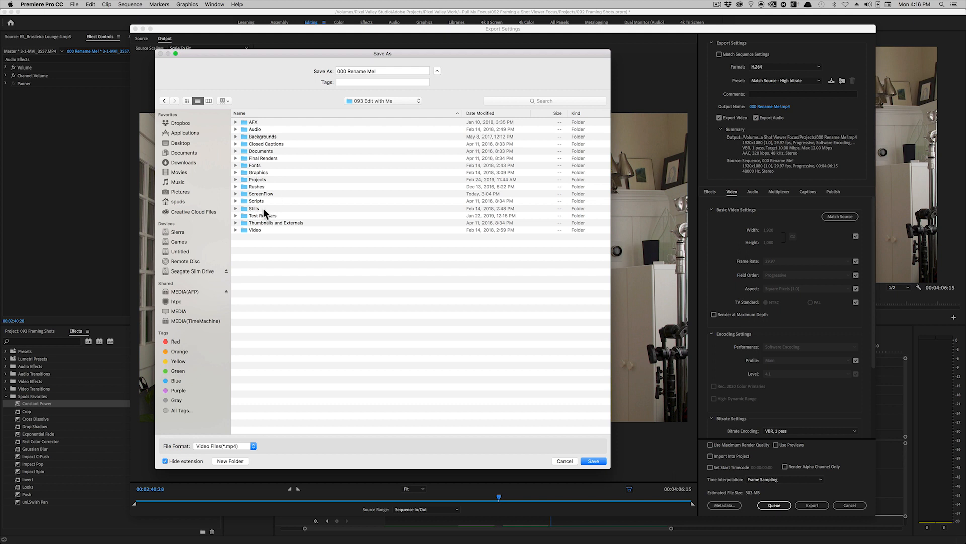
double_click(282, 216)
Name the export file 092 Framing TEST and save the output name
triple_click(398, 71)
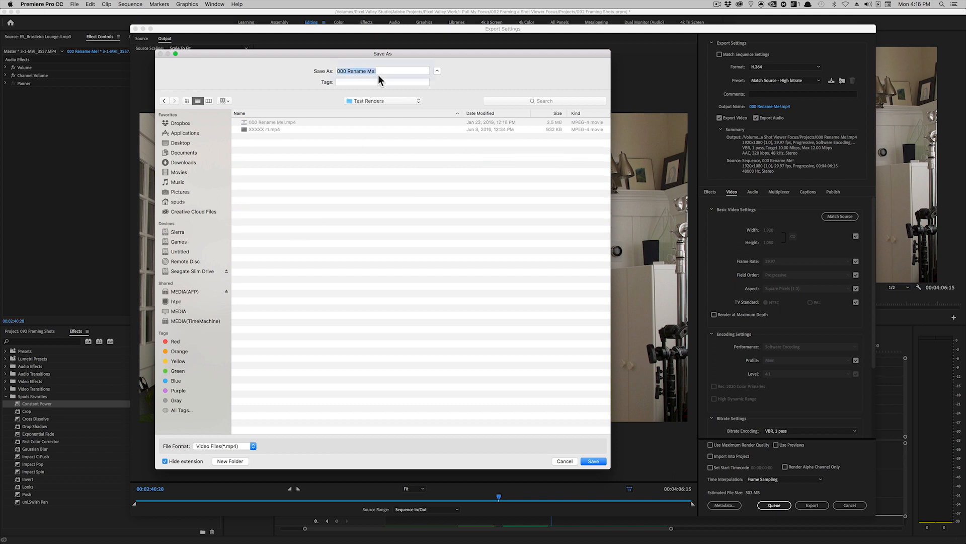
type("09")
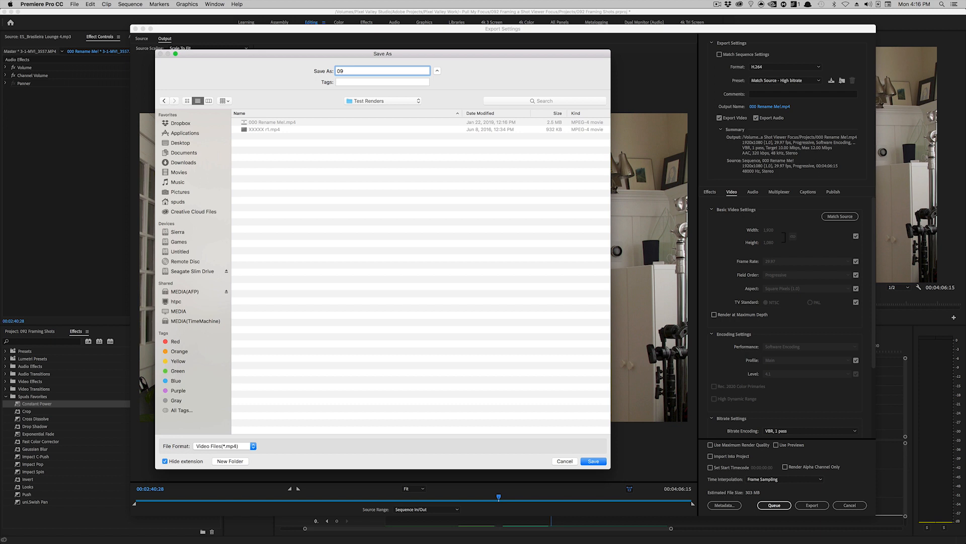
type("2")
key("BackSpace")
type("3")
key("BackSpace")
type("2 Framing")
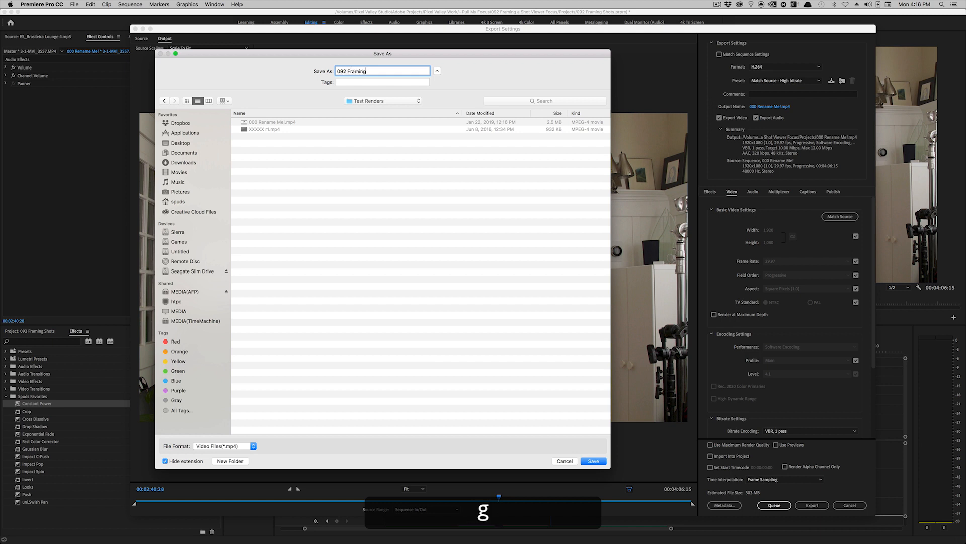
type(" TEST")
key("shift+Return")
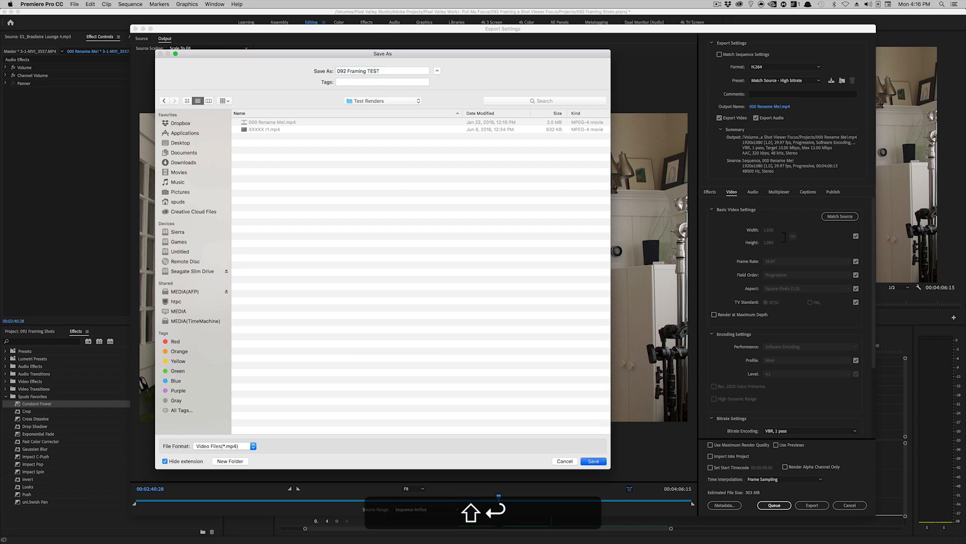
Match the export's video settings to the source with the Match Source - High bitrate preset
left_click(844, 216)
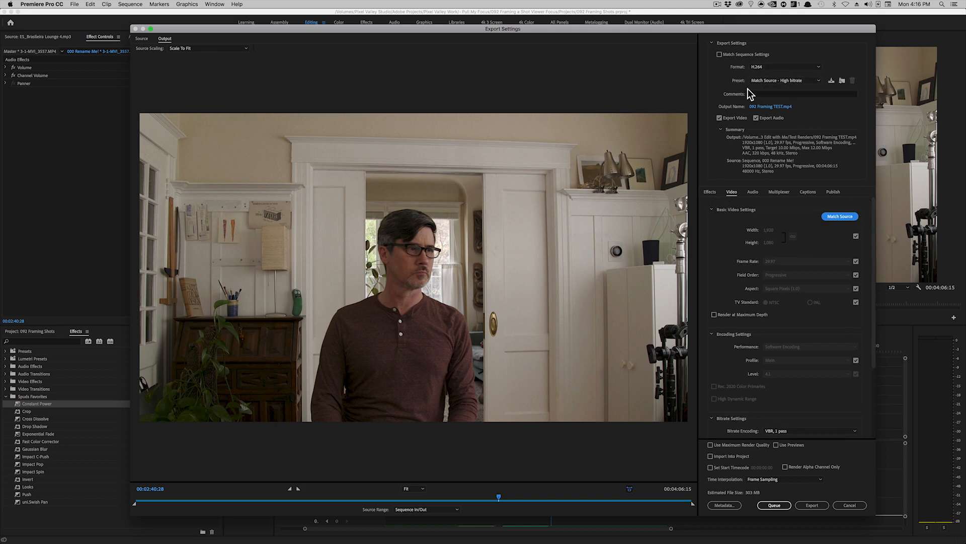
left_click(798, 82)
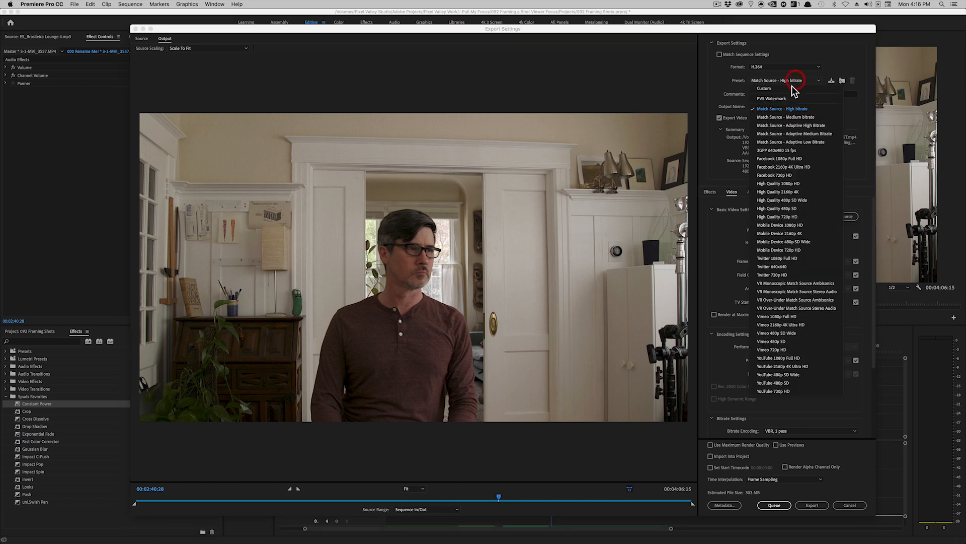
left_click(794, 109)
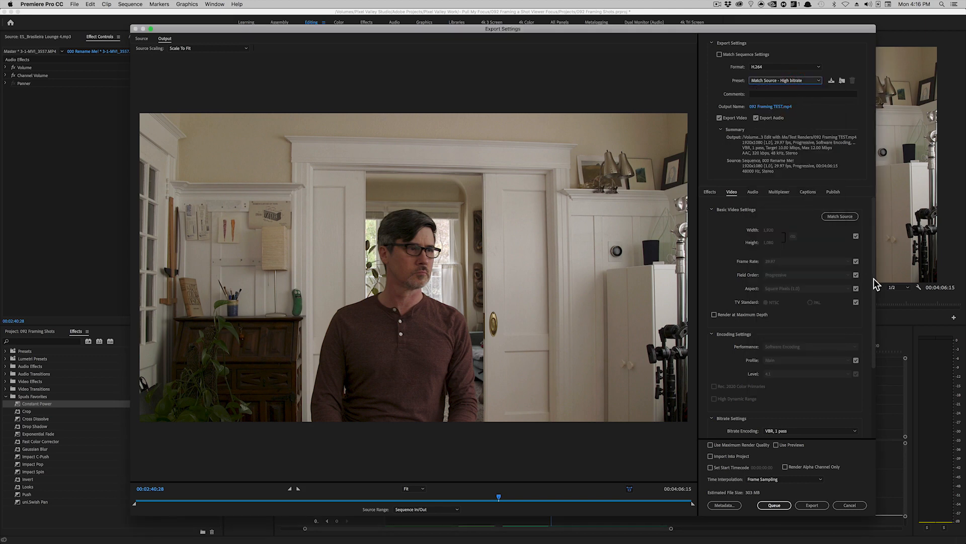
Set the bitrate encoding to VBR, 2 pass with a 14 Mbps target and a 16 Mbps maximum
left_click_drag(874, 274, 885, 344)
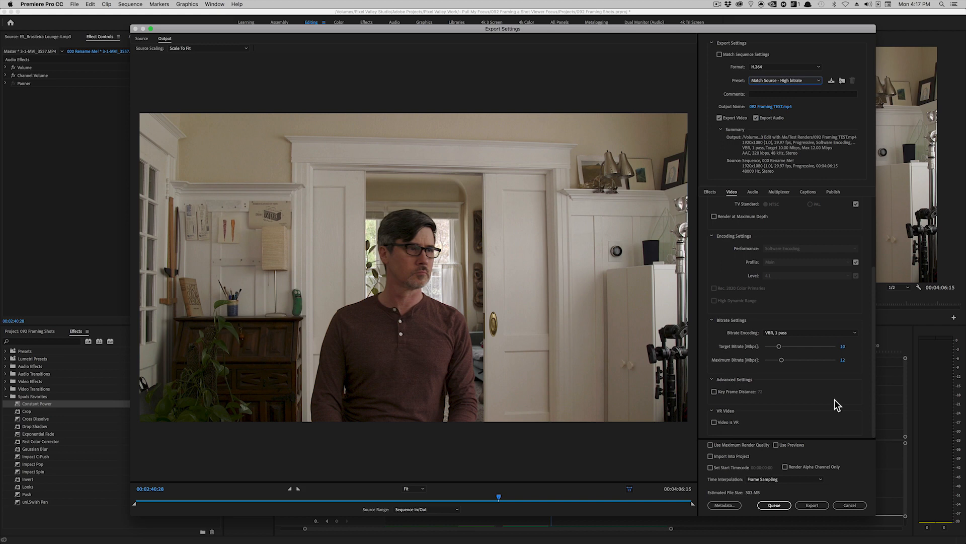
left_click(855, 332)
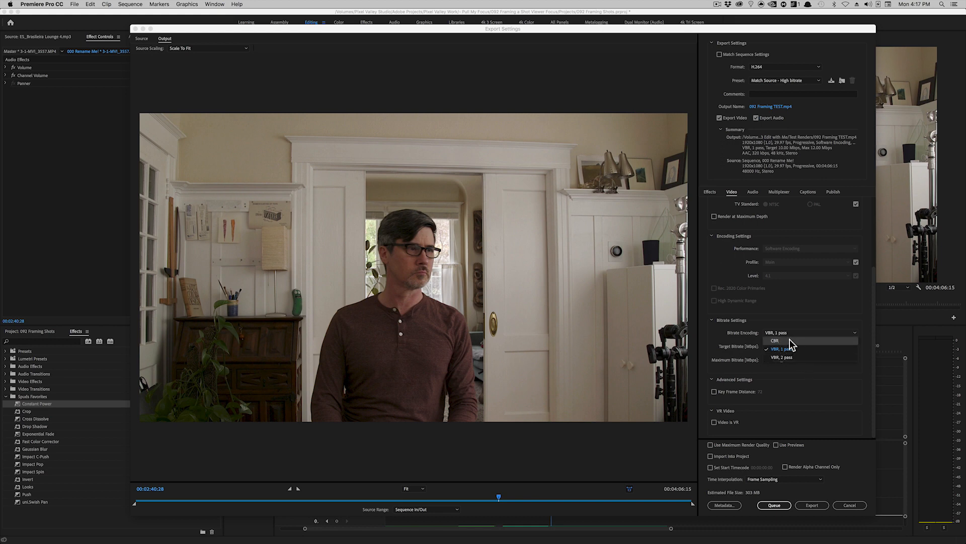
left_click(789, 340)
left_click(818, 347)
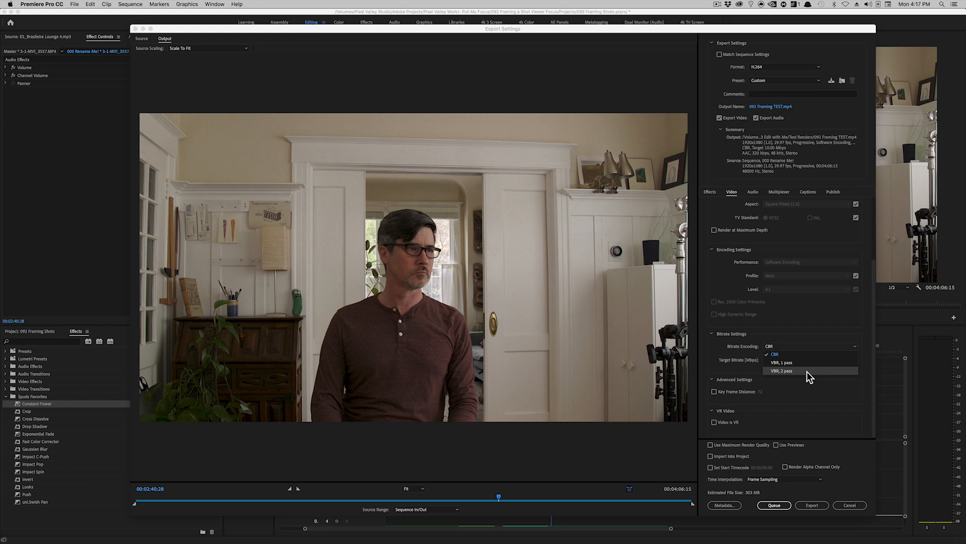
left_click(808, 371)
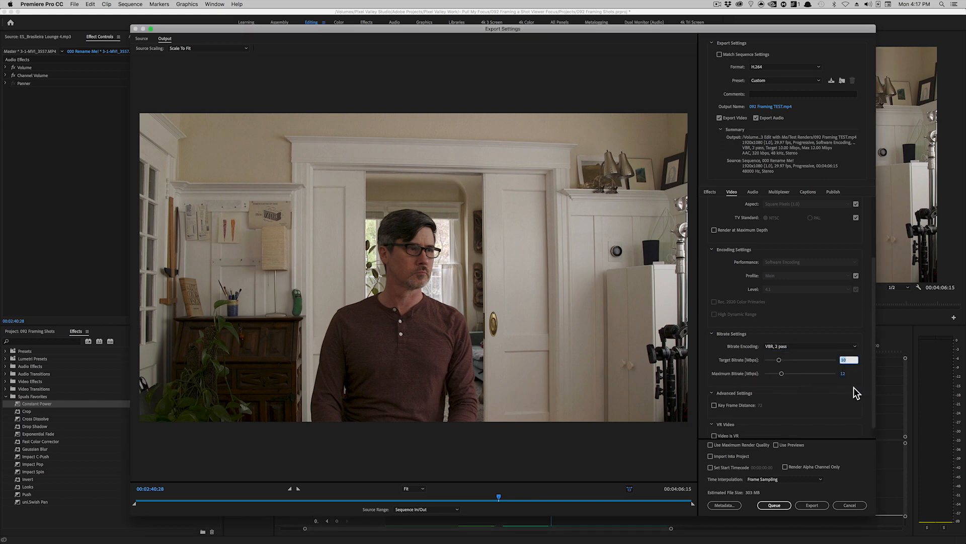
type("14")
key("Tab")
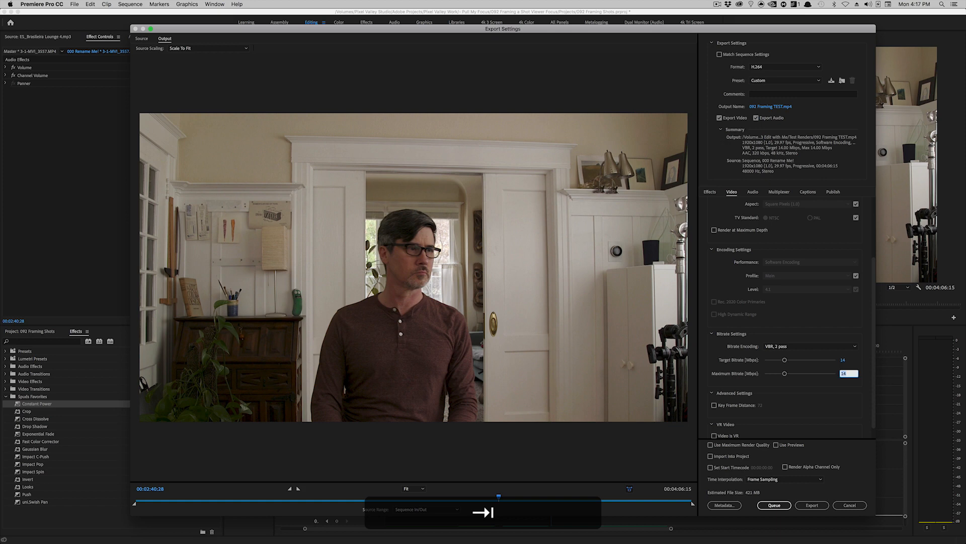
type("16")
key("Tab")
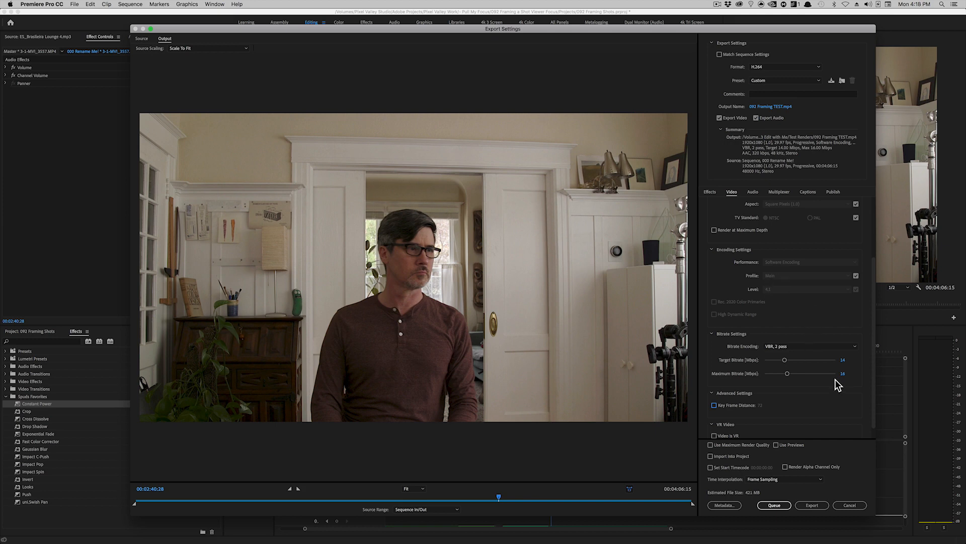
Set the bitrate encoding to VBR, 1 pass with a 12 Mbps target and a 14 Mbps maximum, and queue the export
left_click(803, 347)
left_click(808, 366)
left_click(843, 359)
type("12")
key("Tab")
key("Tab")
type("14")
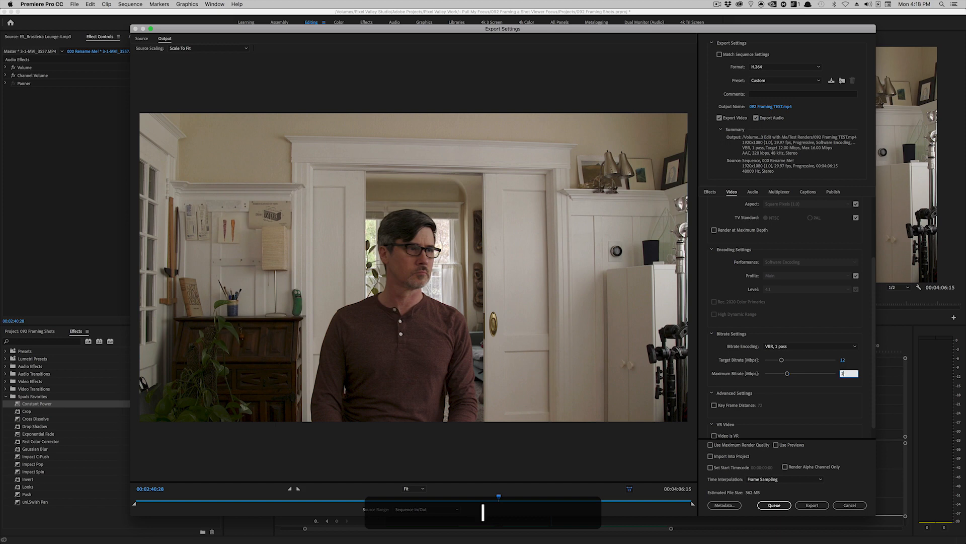
key("Tab")
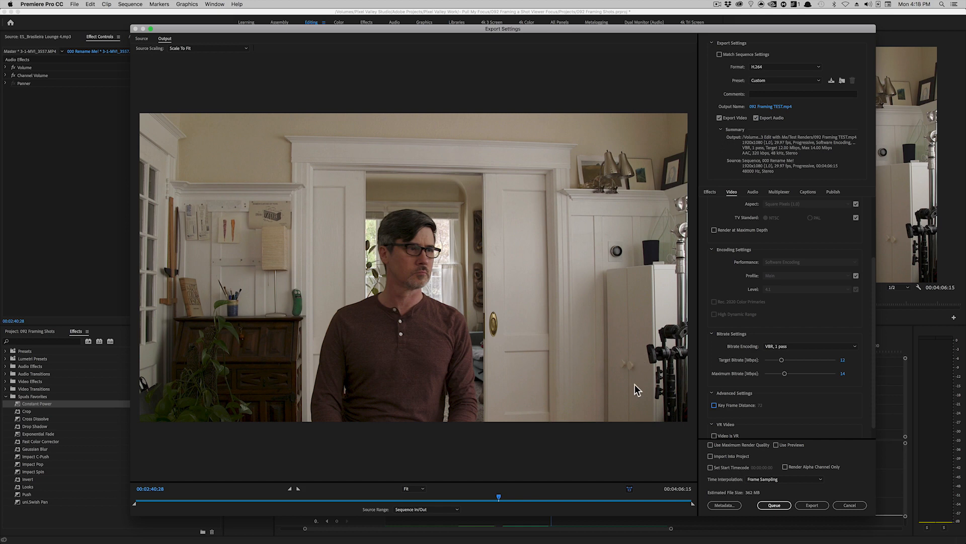
left_click(774, 504)
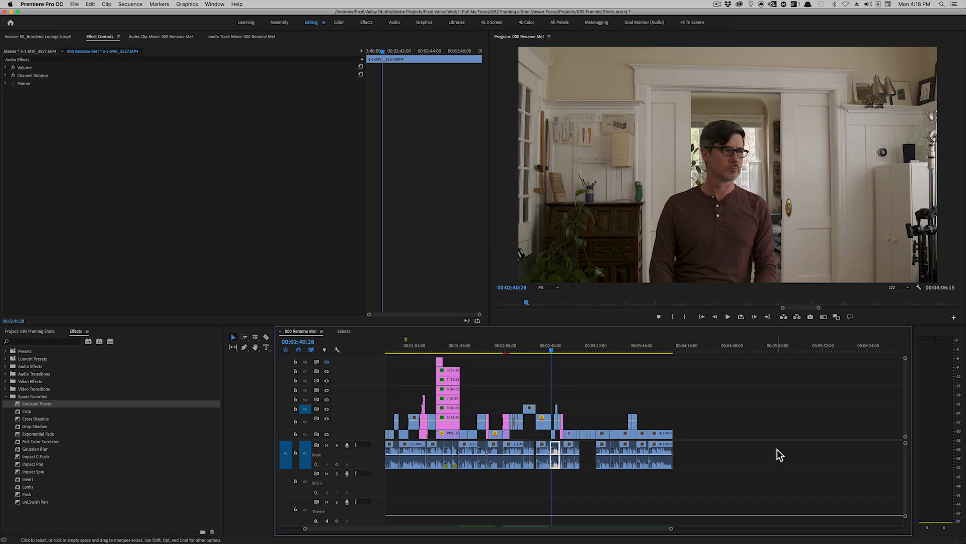